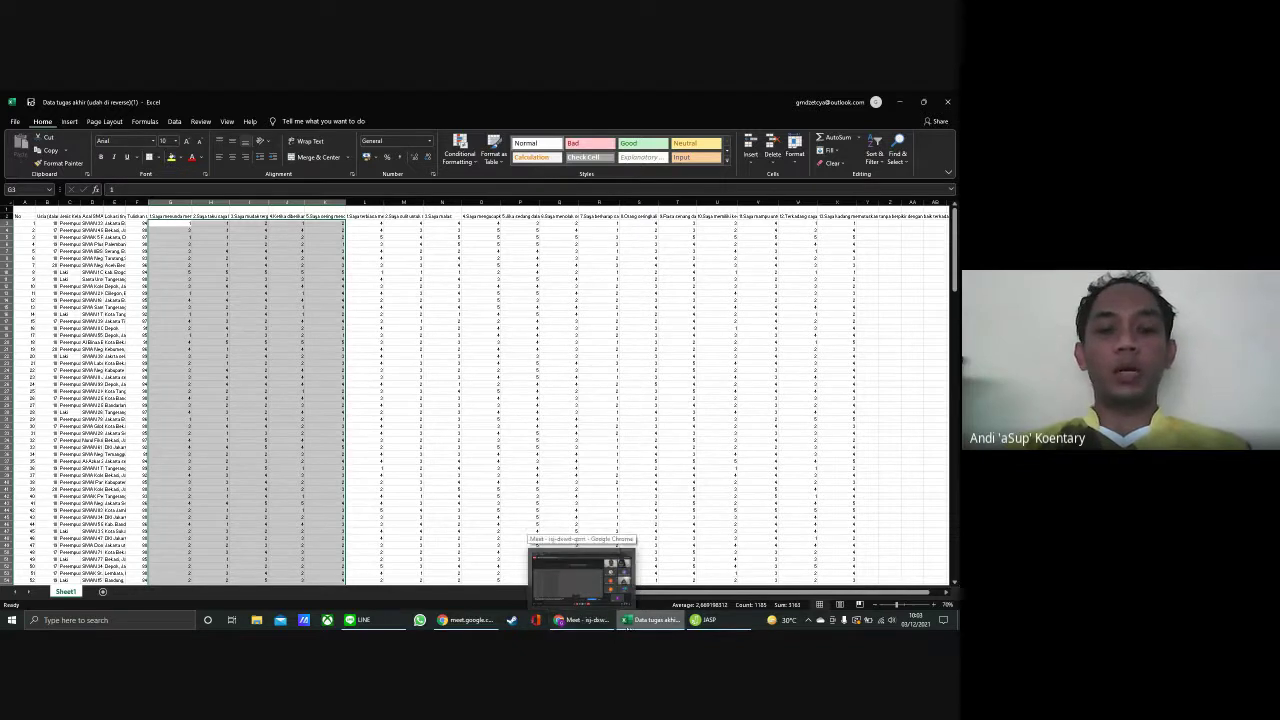
# Switch to the Google Meet call and open its screen-presentation options
pyautogui.moveTo(650, 620)
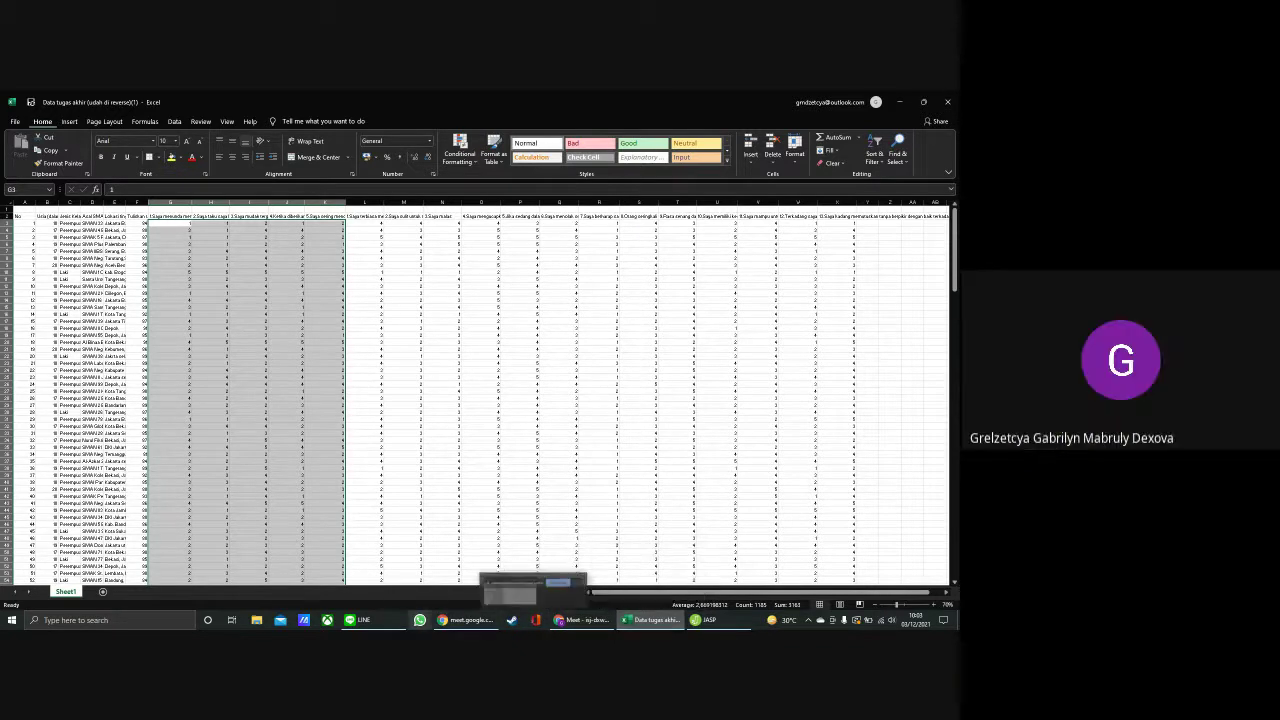
pyautogui.moveTo(582, 620)
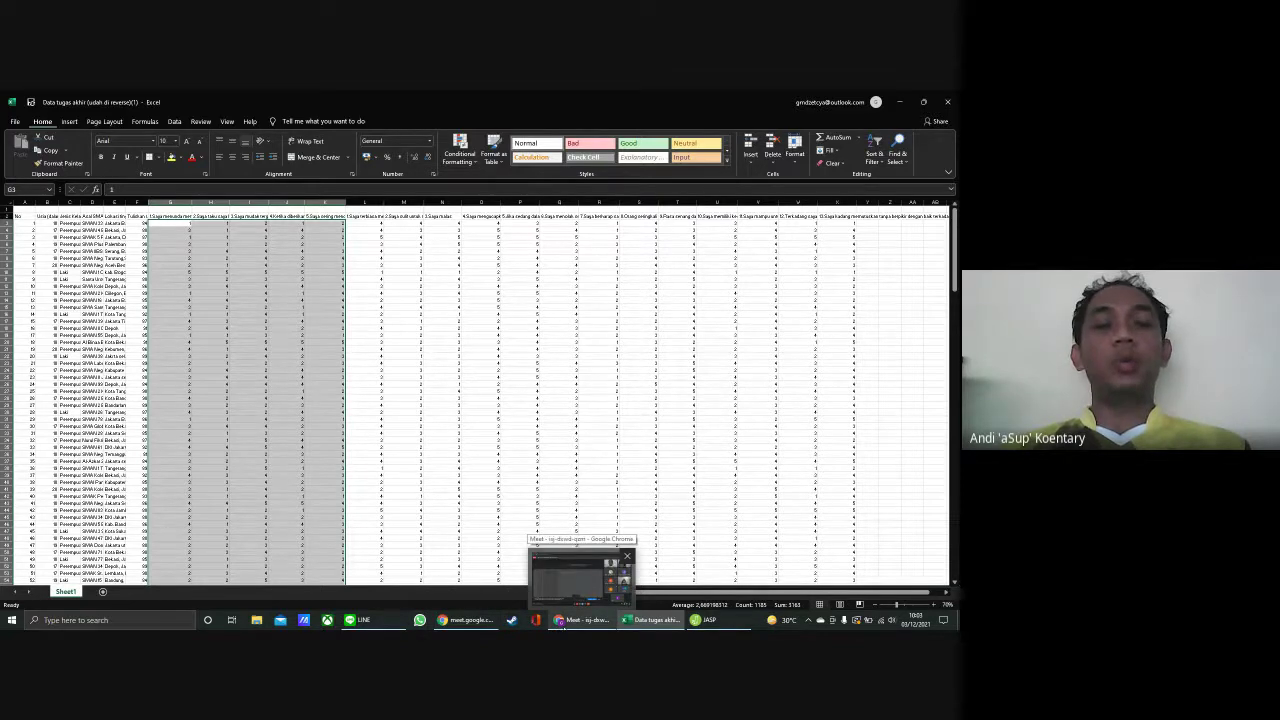
pyautogui.click(561, 622)
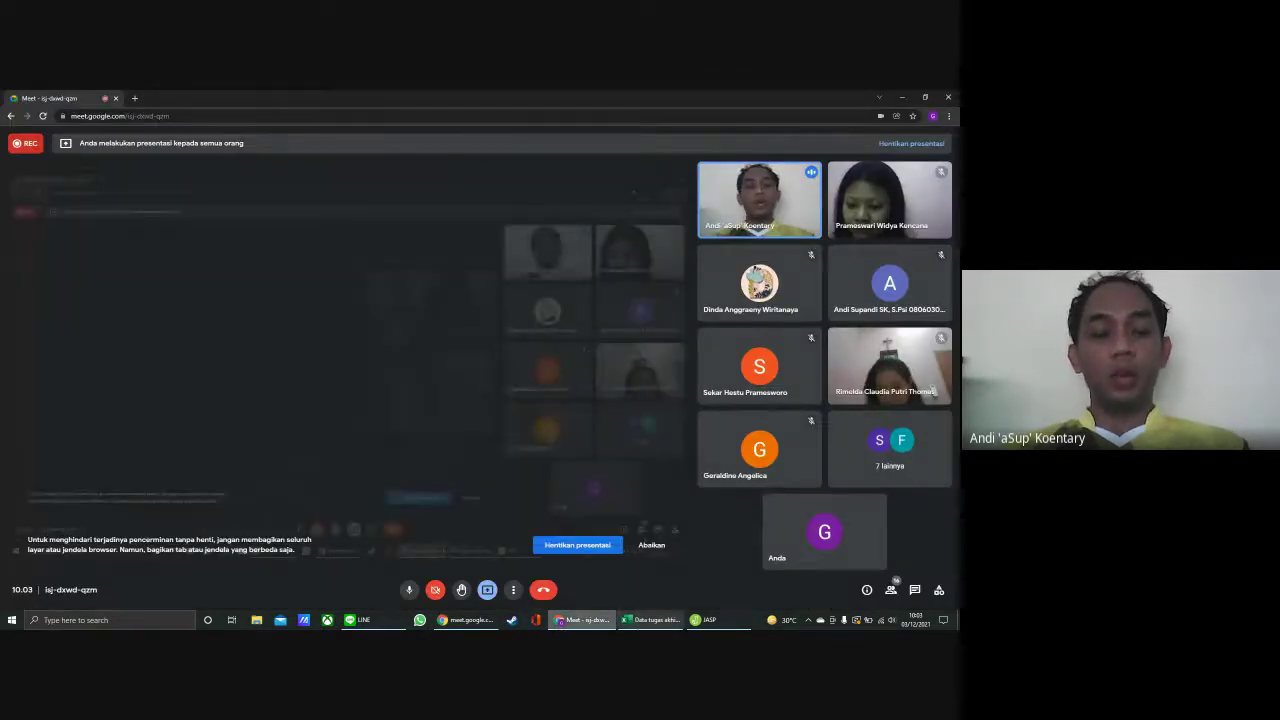
pyautogui.moveTo(608, 624)
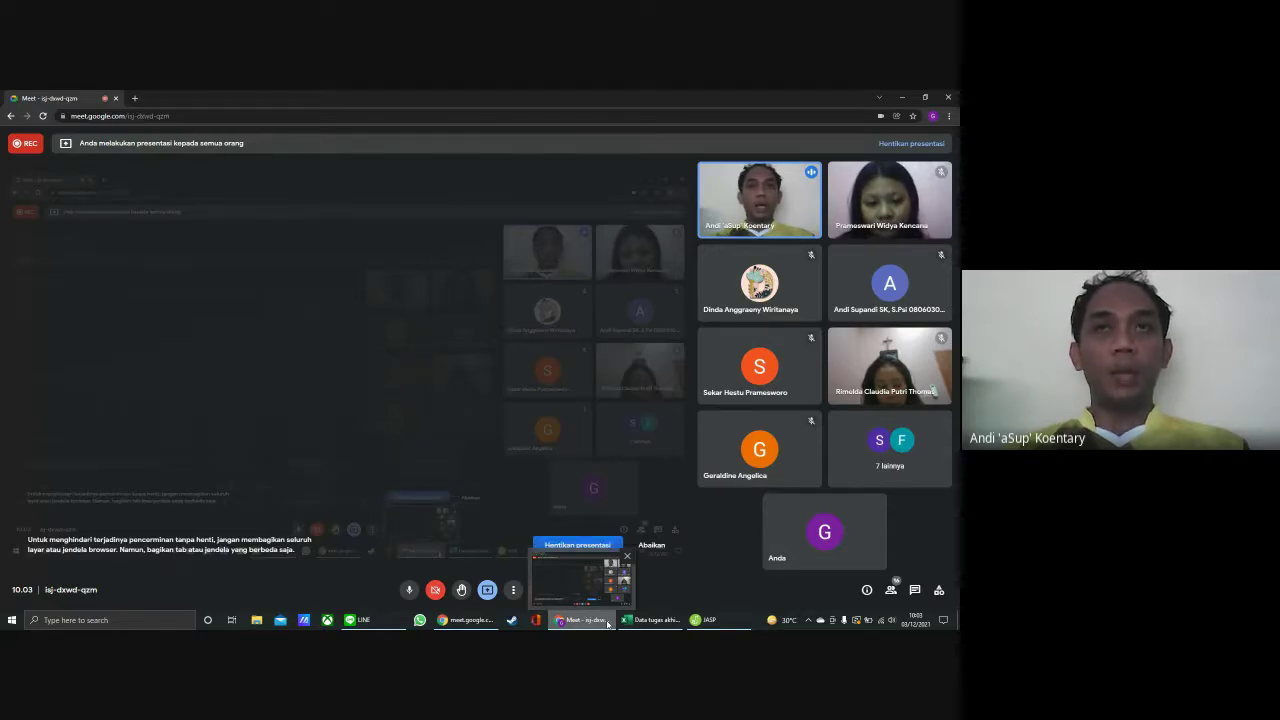
pyautogui.click(488, 592)
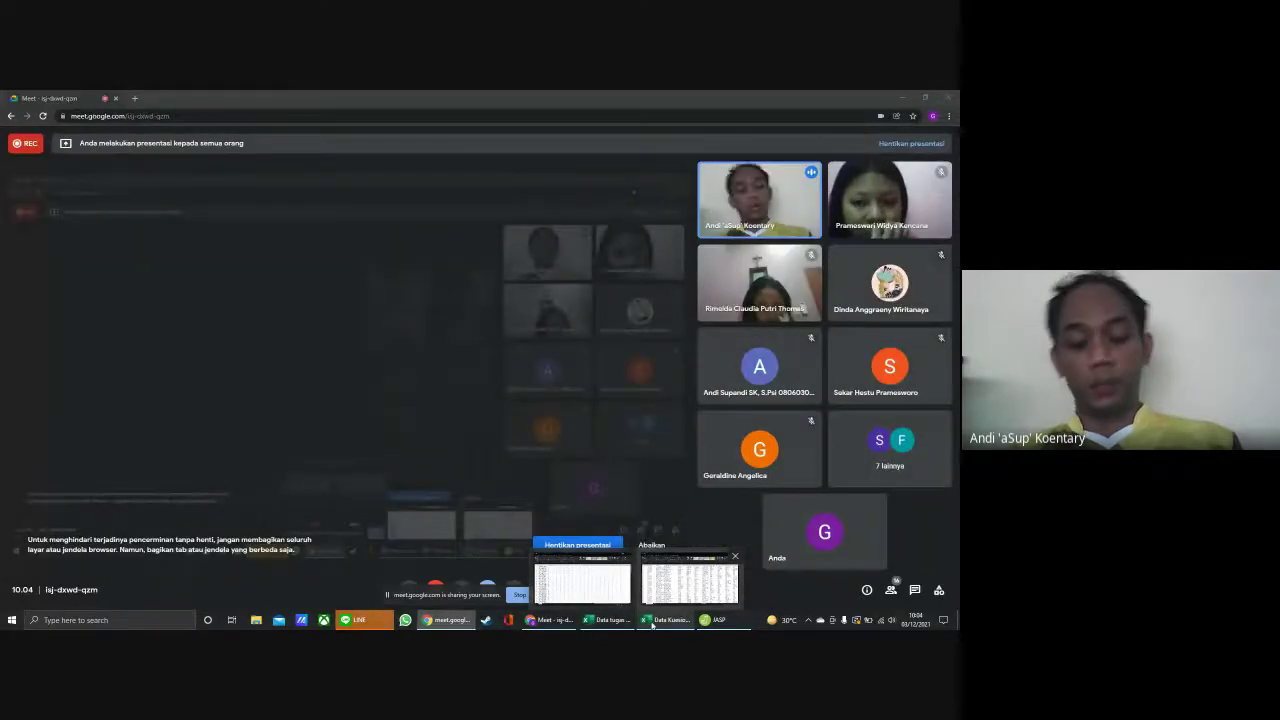
# Switch to the Data Kuesioner MPSD PMME Mahasiswa A2021 workbook, enlarge it to 150% and hide the screen-sharing notice
pyautogui.click(652, 621)
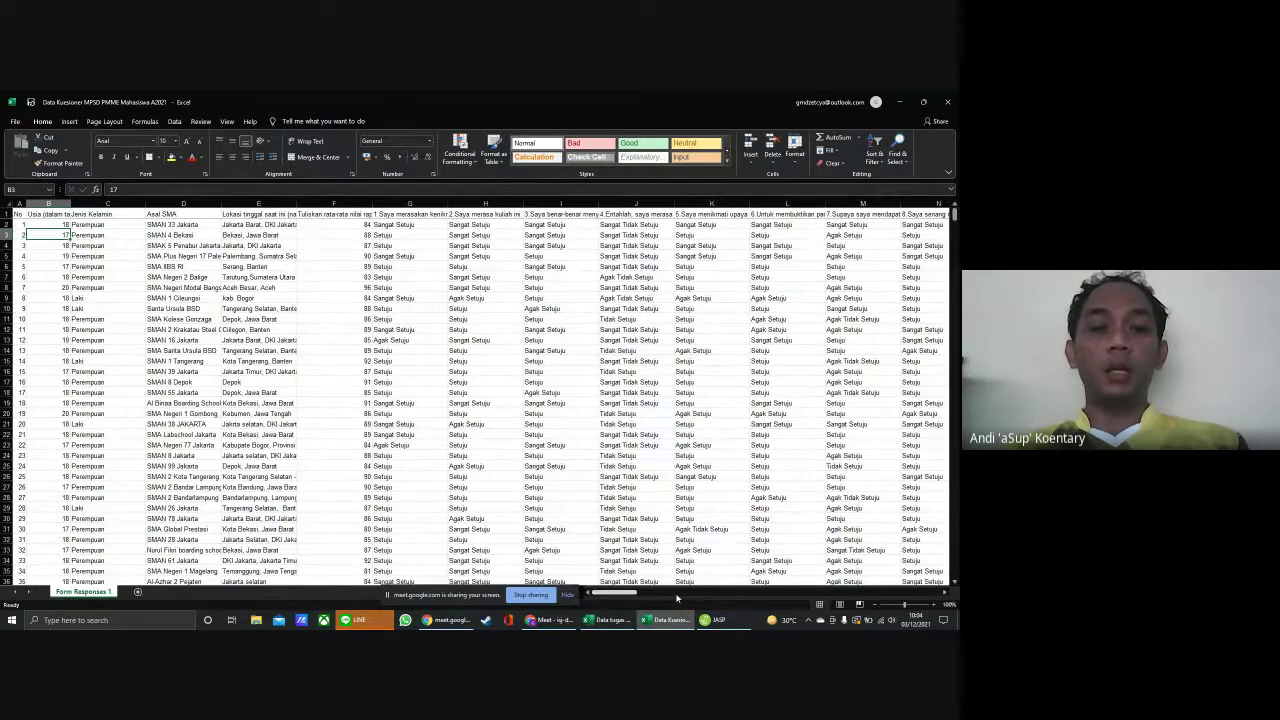
pyautogui.click(935, 604)
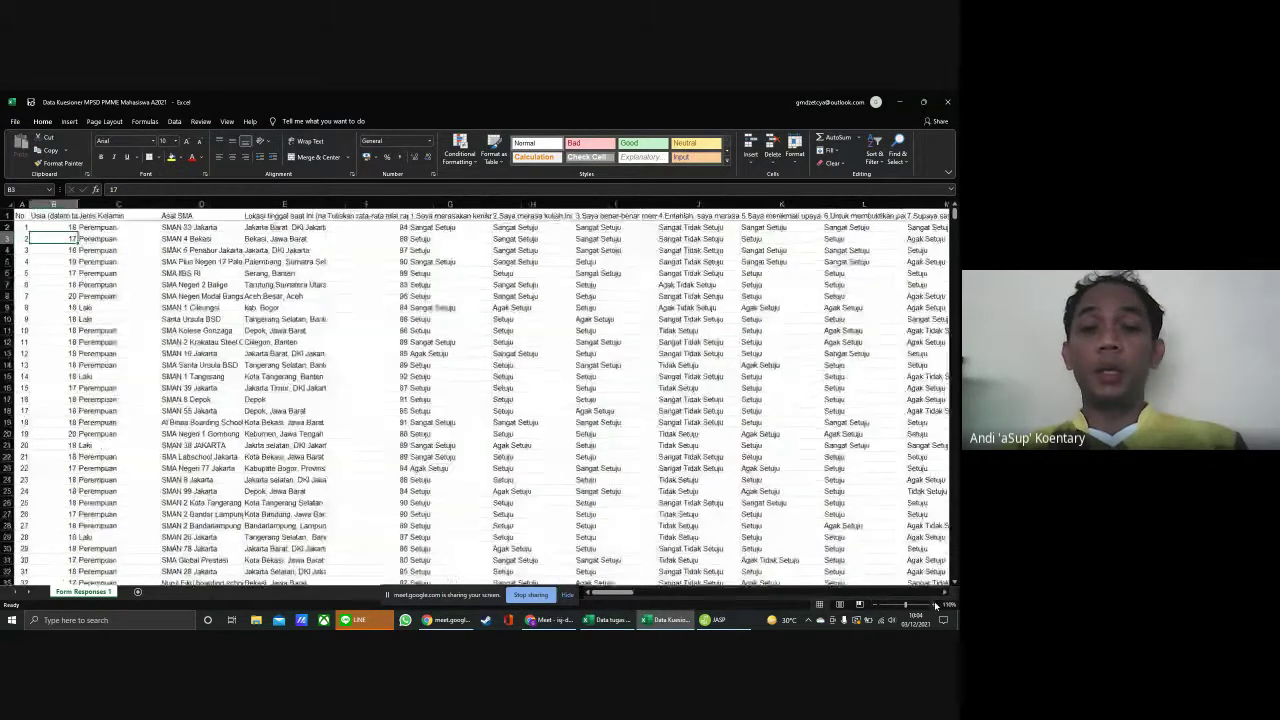
pyautogui.click(935, 604)
pyautogui.click(935, 604)
pyautogui.click(935, 604)
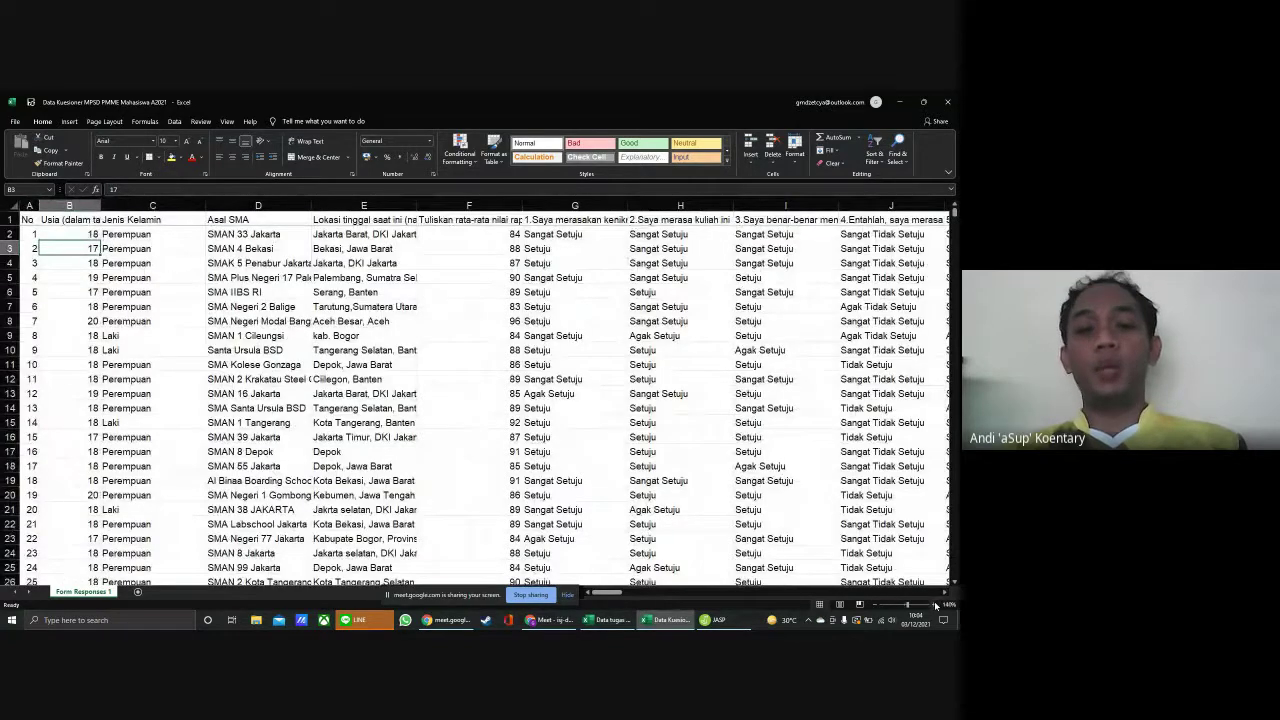
pyautogui.click(569, 596)
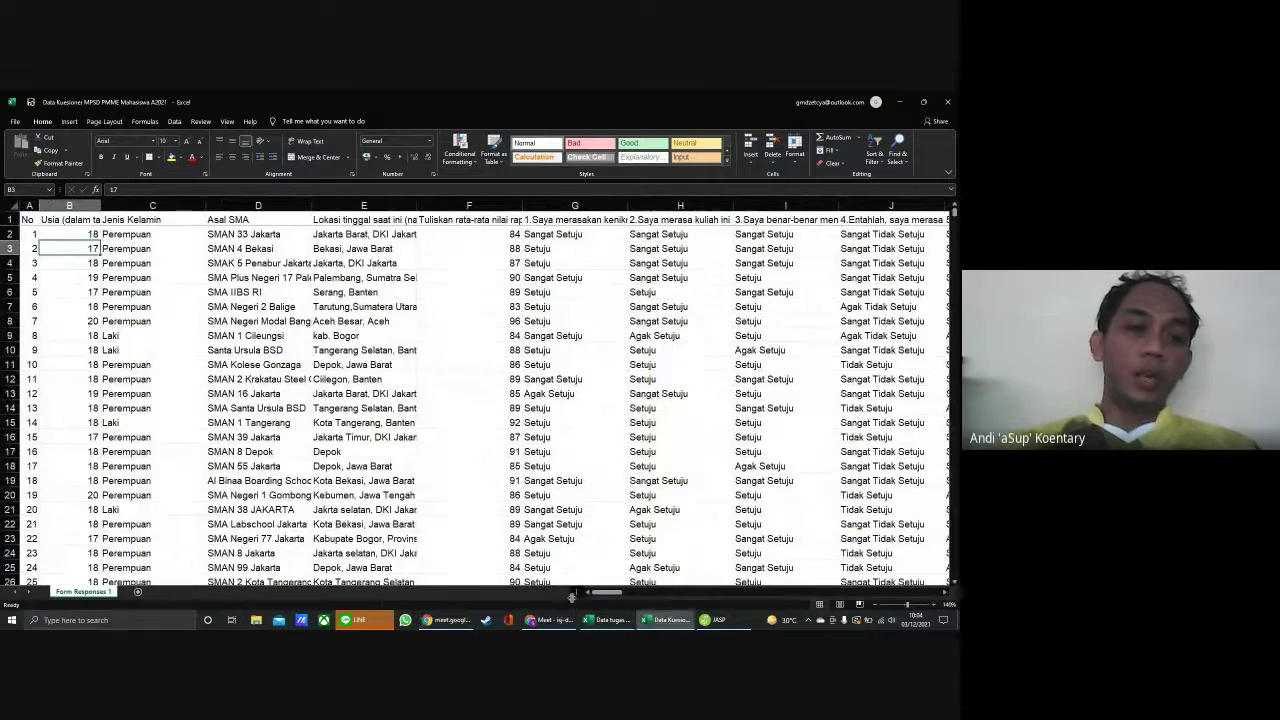
pyautogui.click(936, 604)
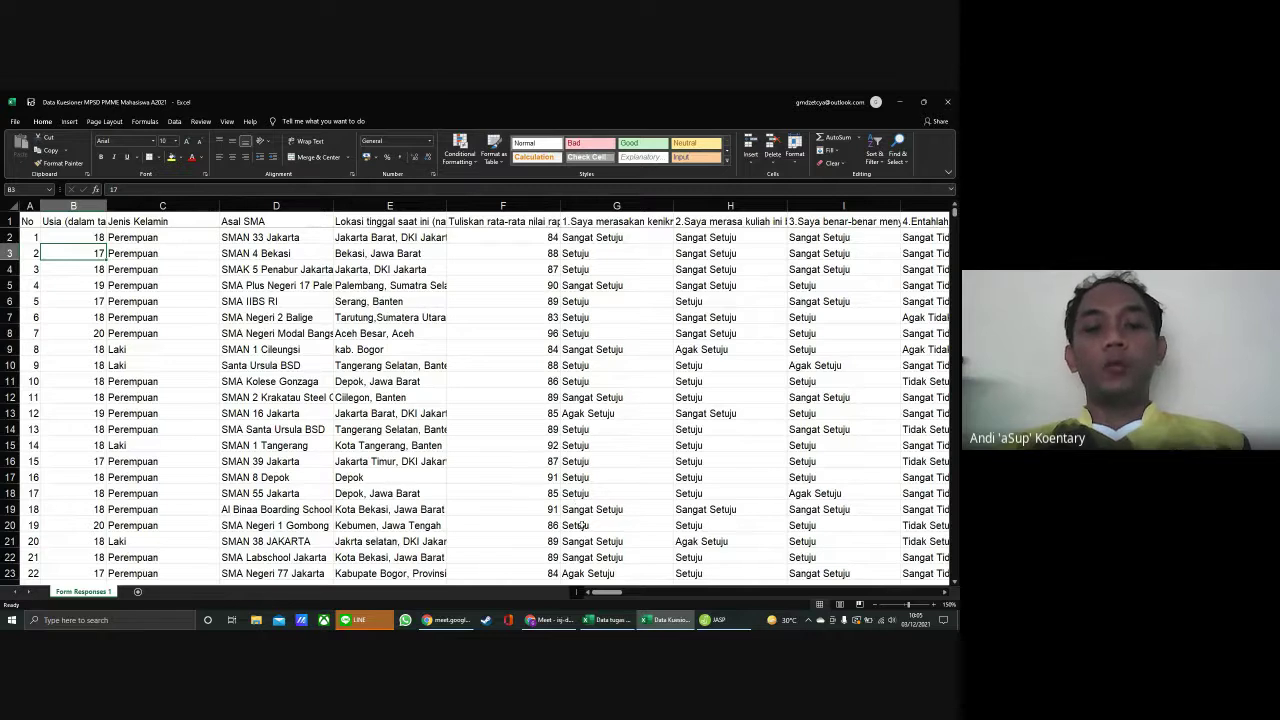
# Open a blank Word document and enlarge the page view to 210%
pyautogui.click(100, 620)
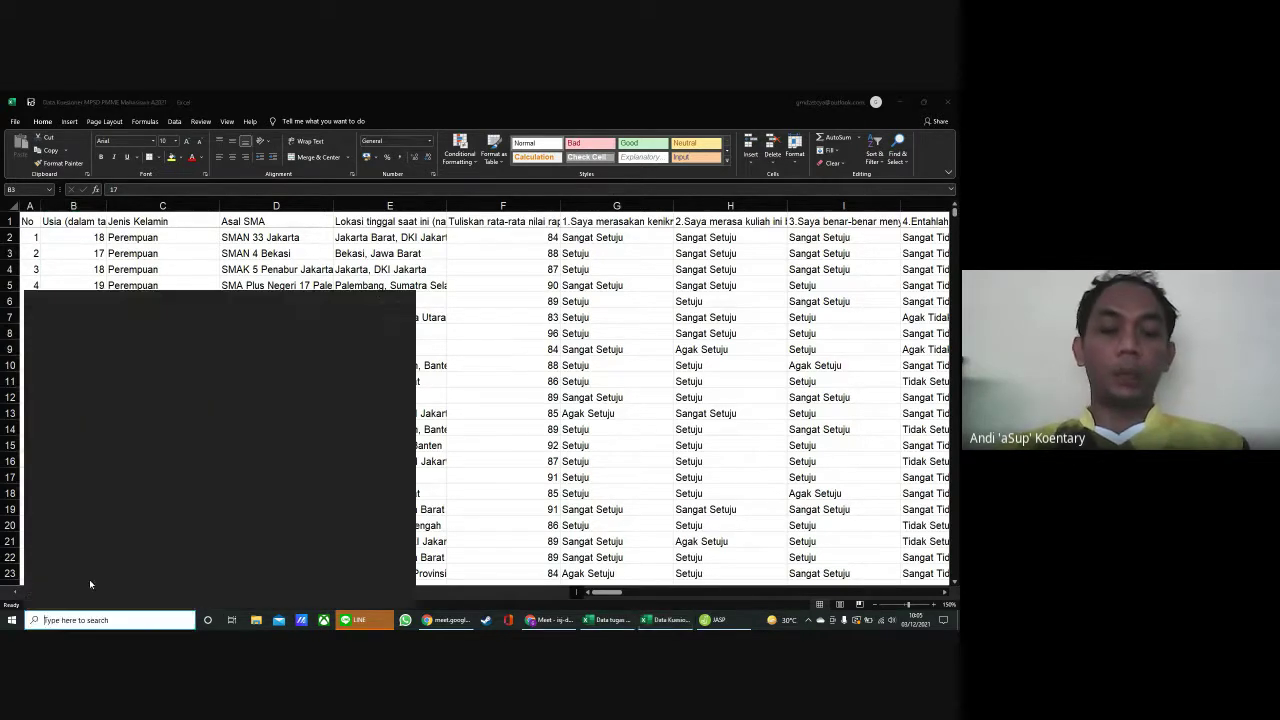
pyautogui.click(219, 366)
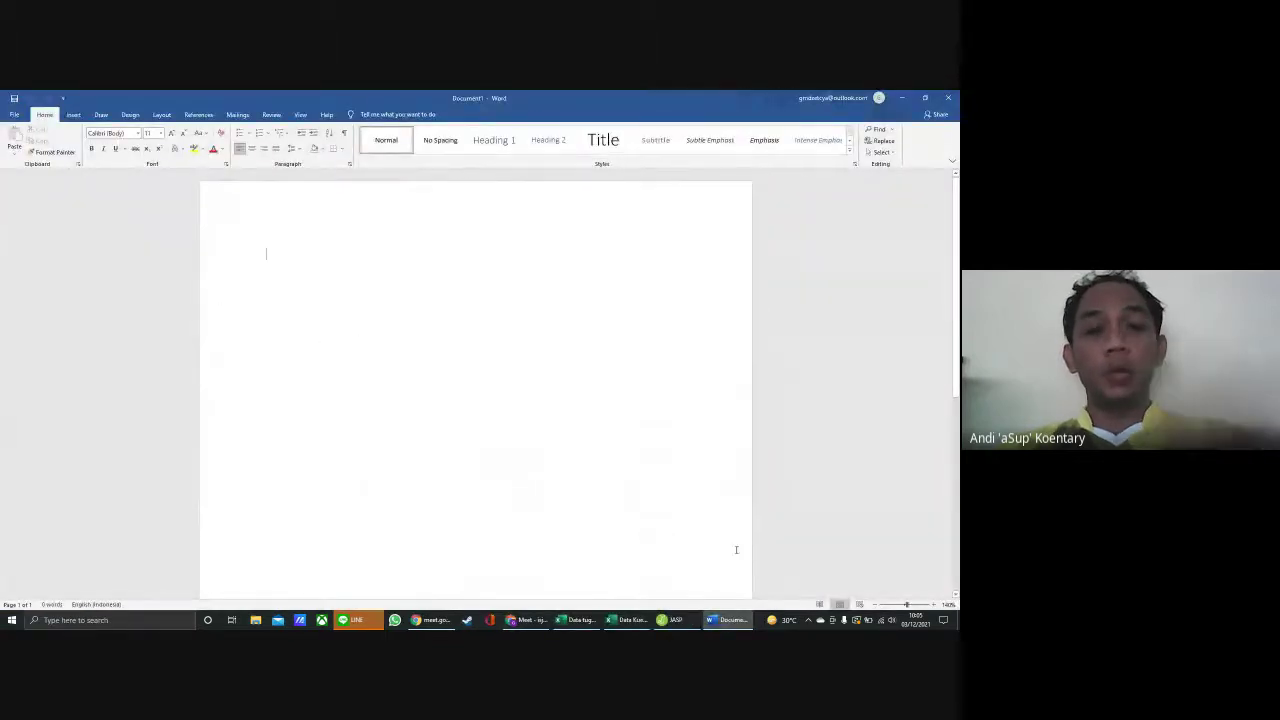
pyautogui.click(936, 605)
pyautogui.click(936, 605)
pyautogui.click(936, 605)
pyautogui.click(936, 605)
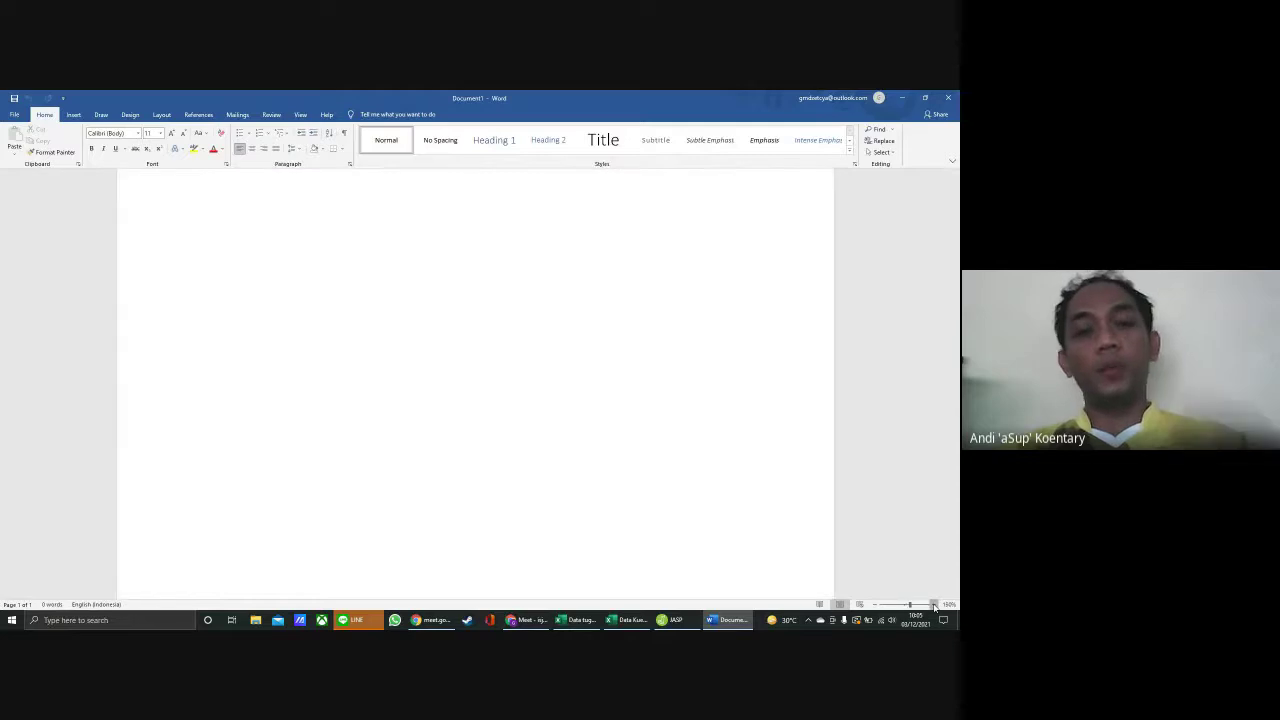
pyautogui.click(936, 605)
pyautogui.click(936, 605)
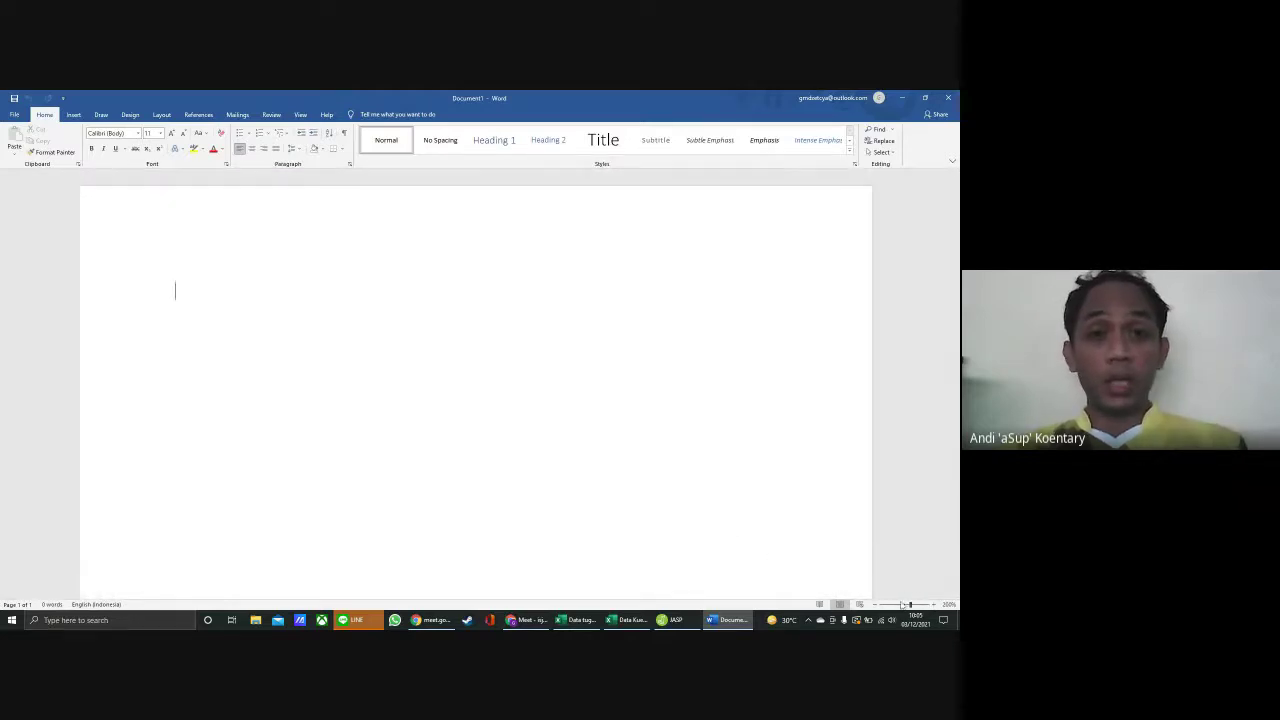
pyautogui.click(934, 605)
pyautogui.click(934, 605)
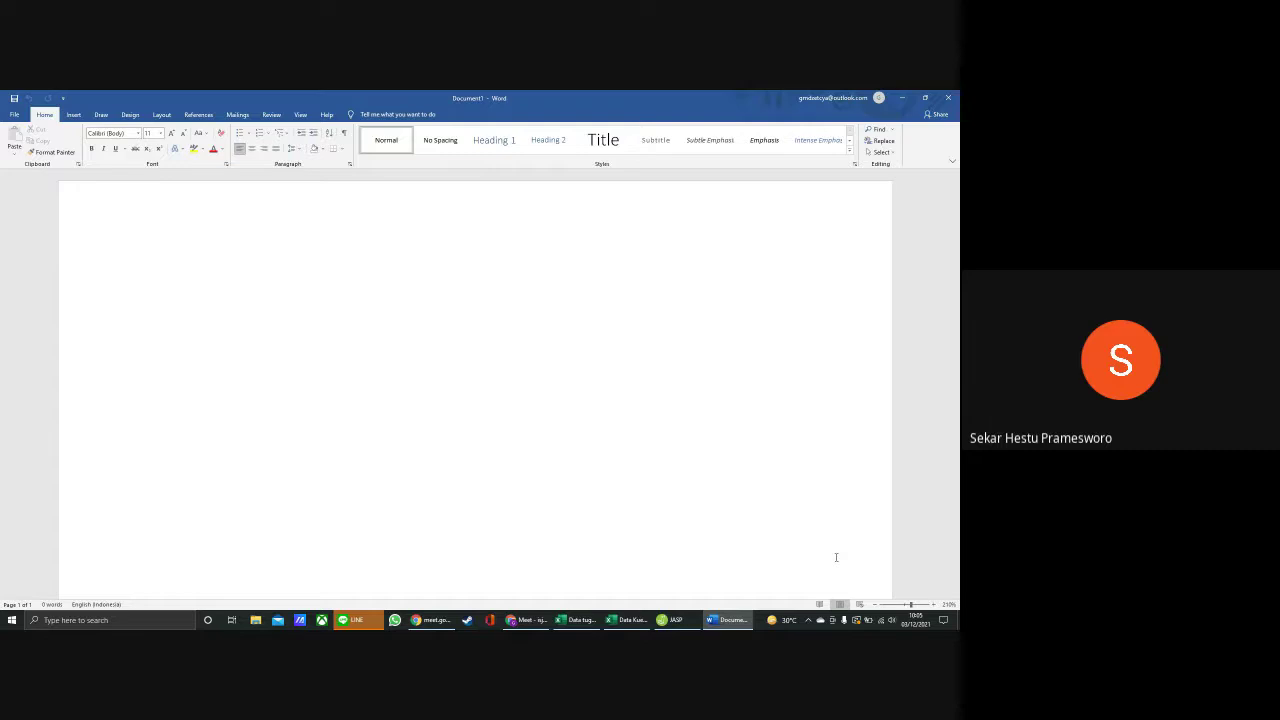
# Write the heading "Prokrastinasi akademik" on the first line of the blank document
pyautogui.moveTo(675, 620)
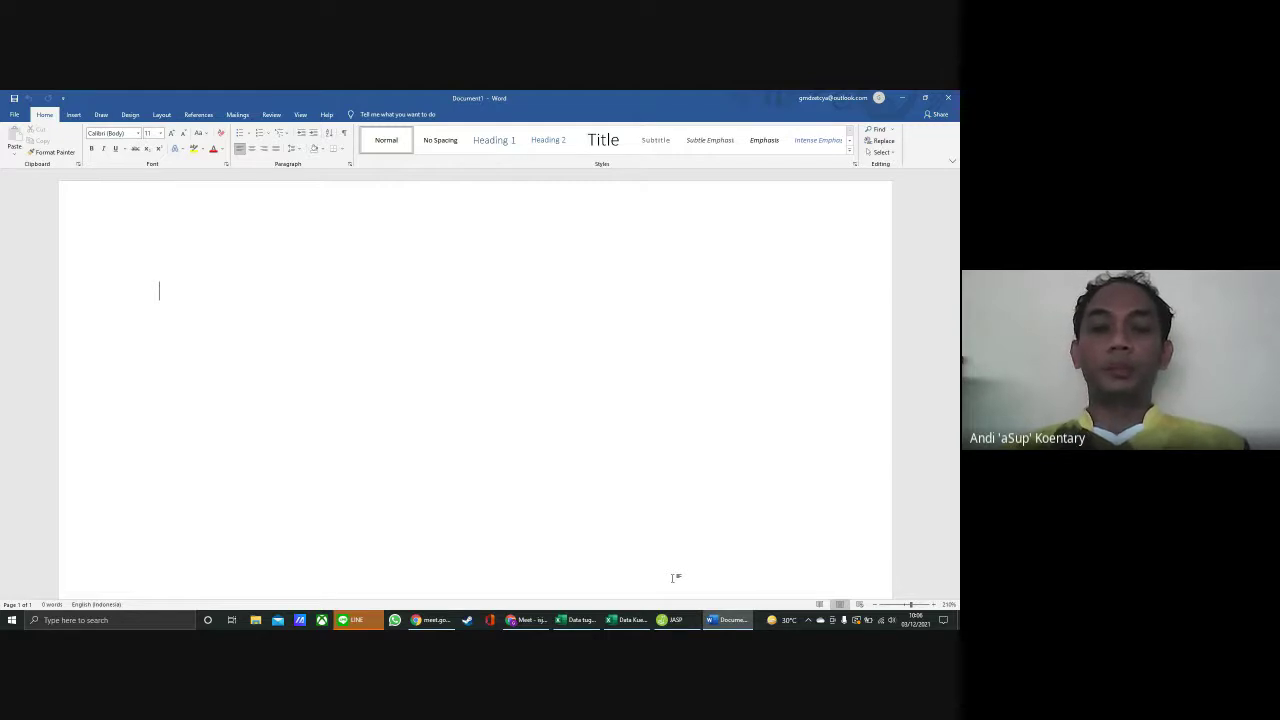
pyautogui.write('prok')
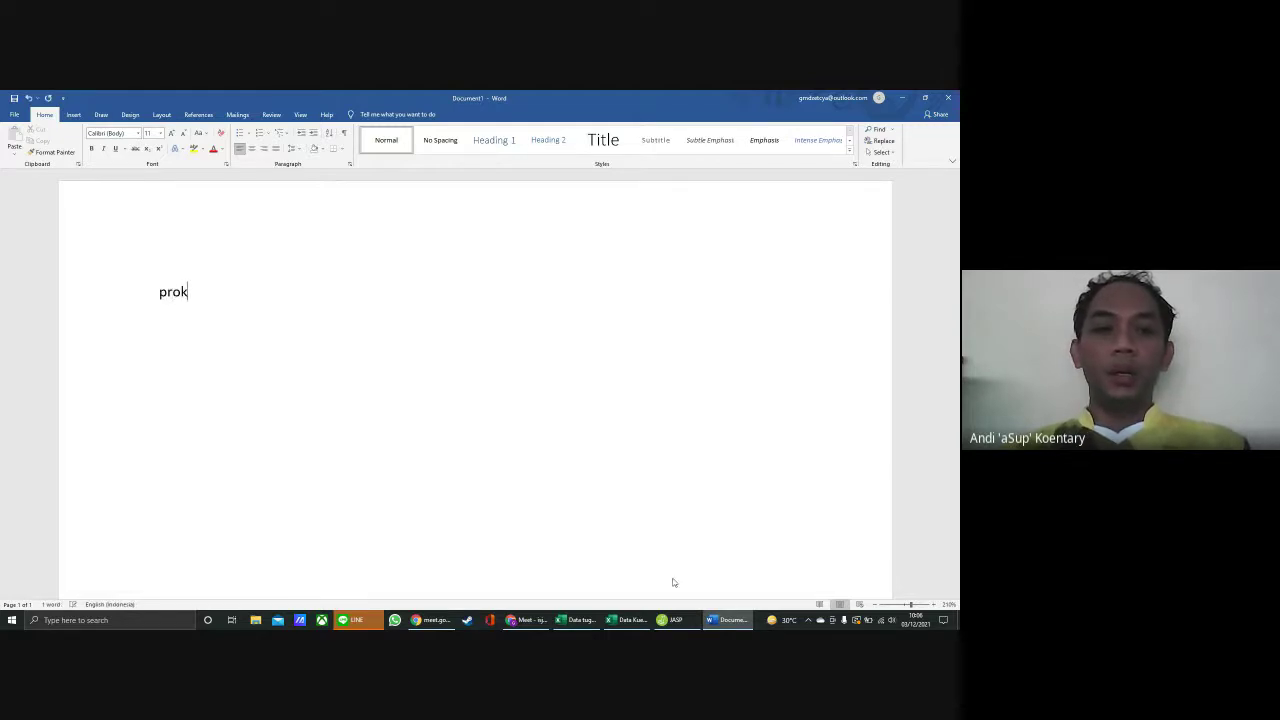
pyautogui.write('rastina')
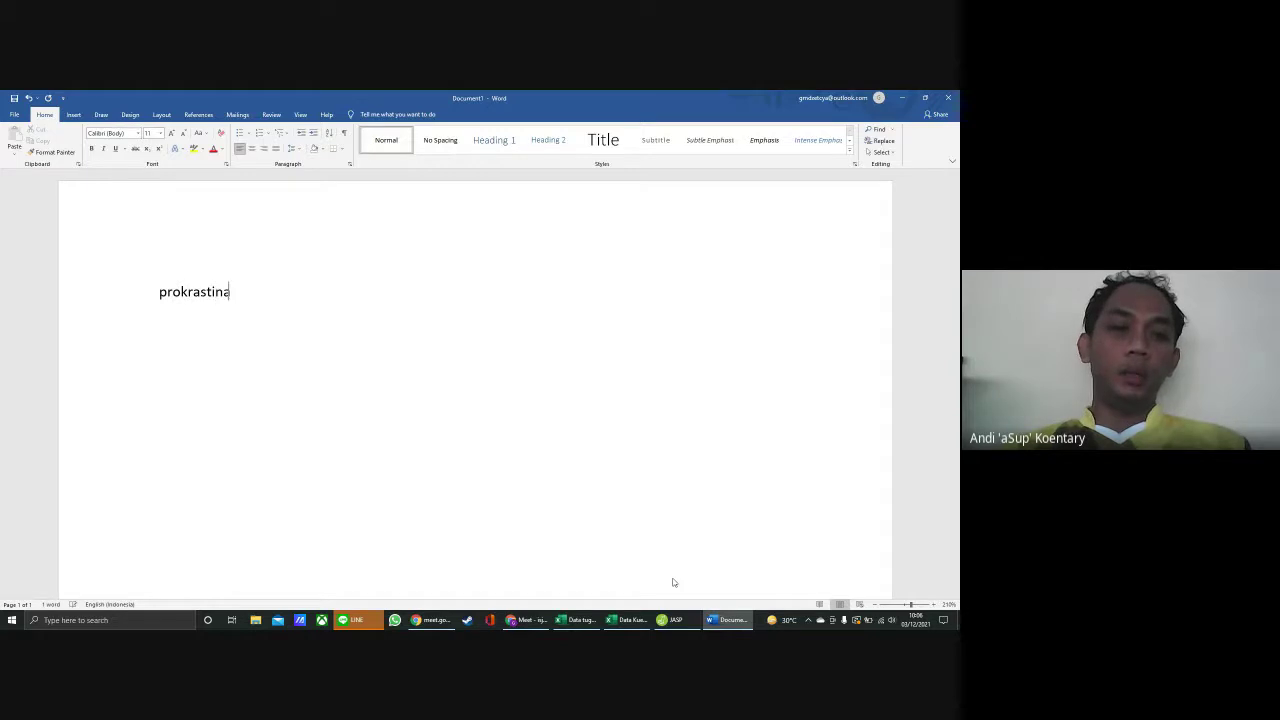
pyautogui.write('si akademik')
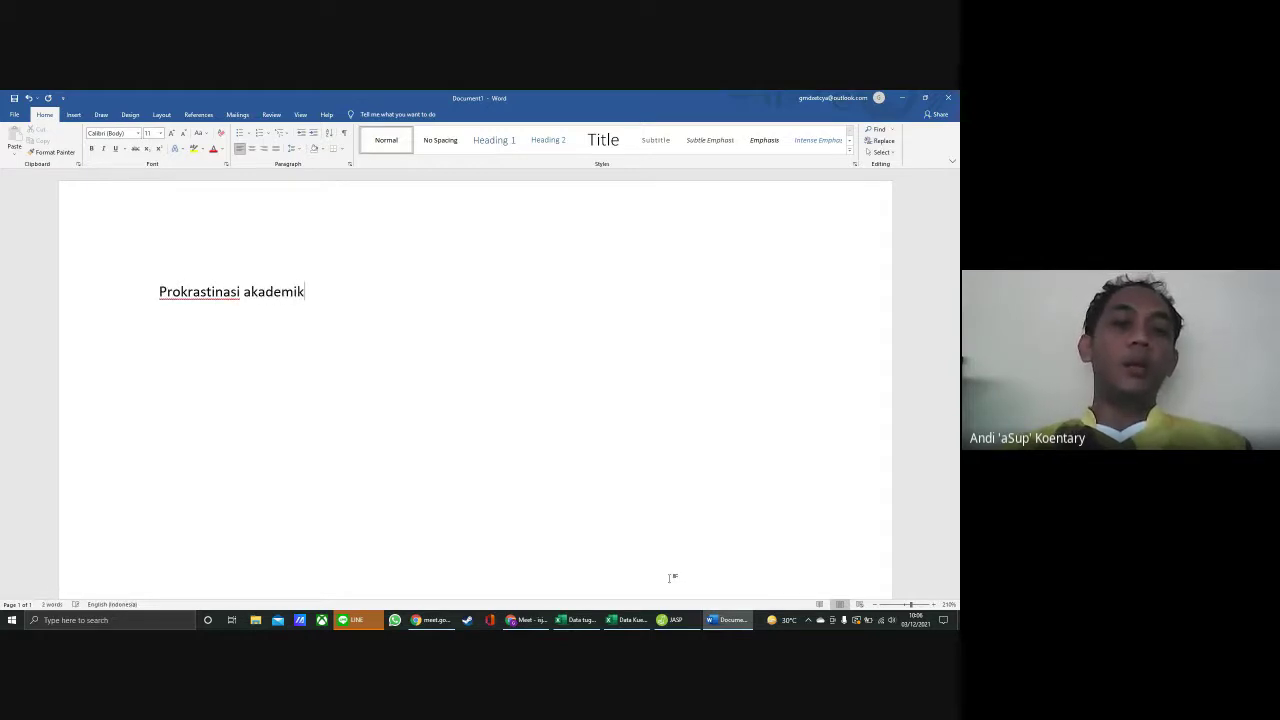
# Add the heading "kontrol diri" a few lines below "Prokrastinasi akademik", correcting the autocorrected first letter to a lowercase k
pyautogui.click(934, 603)
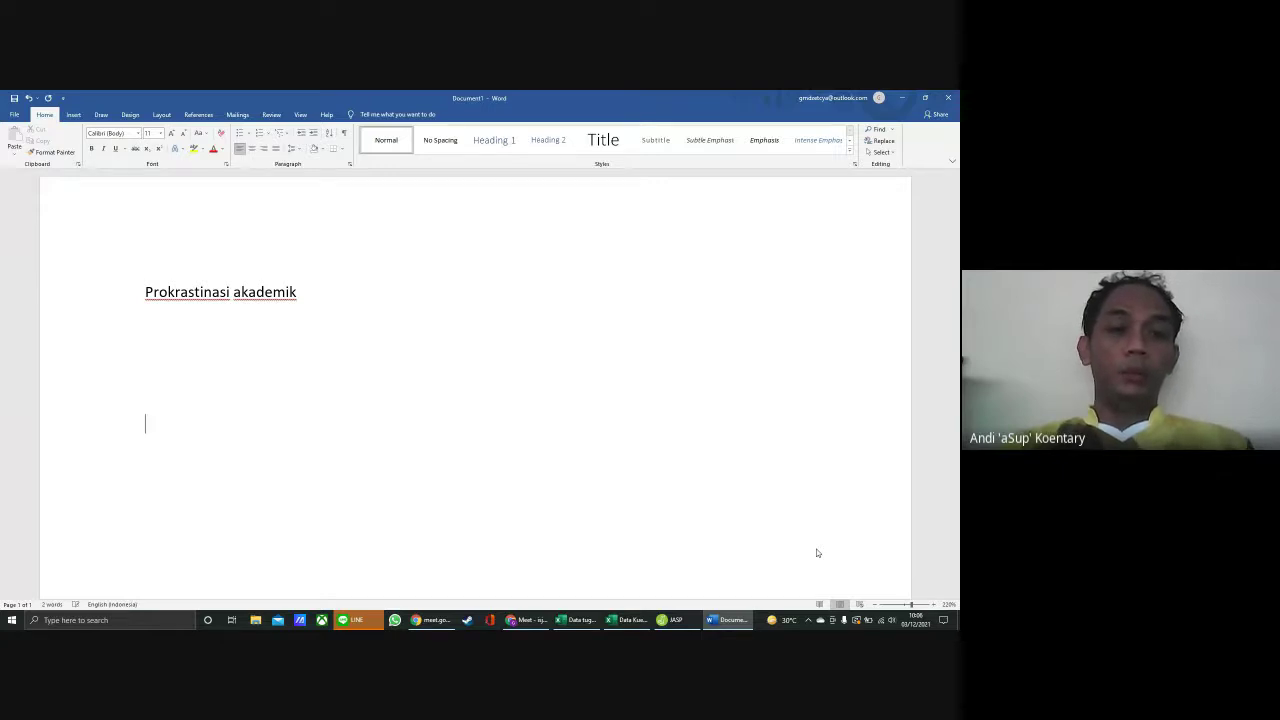
pyautogui.write('kontrol ')
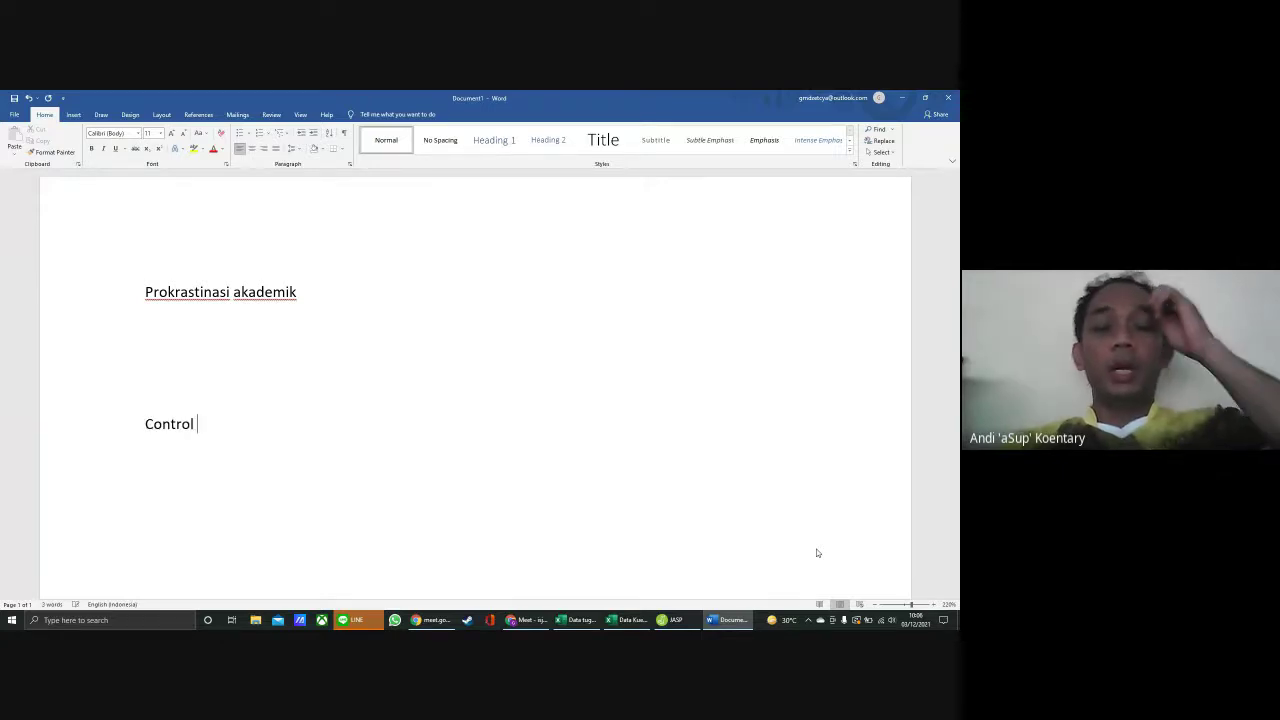
pyautogui.write('diri')
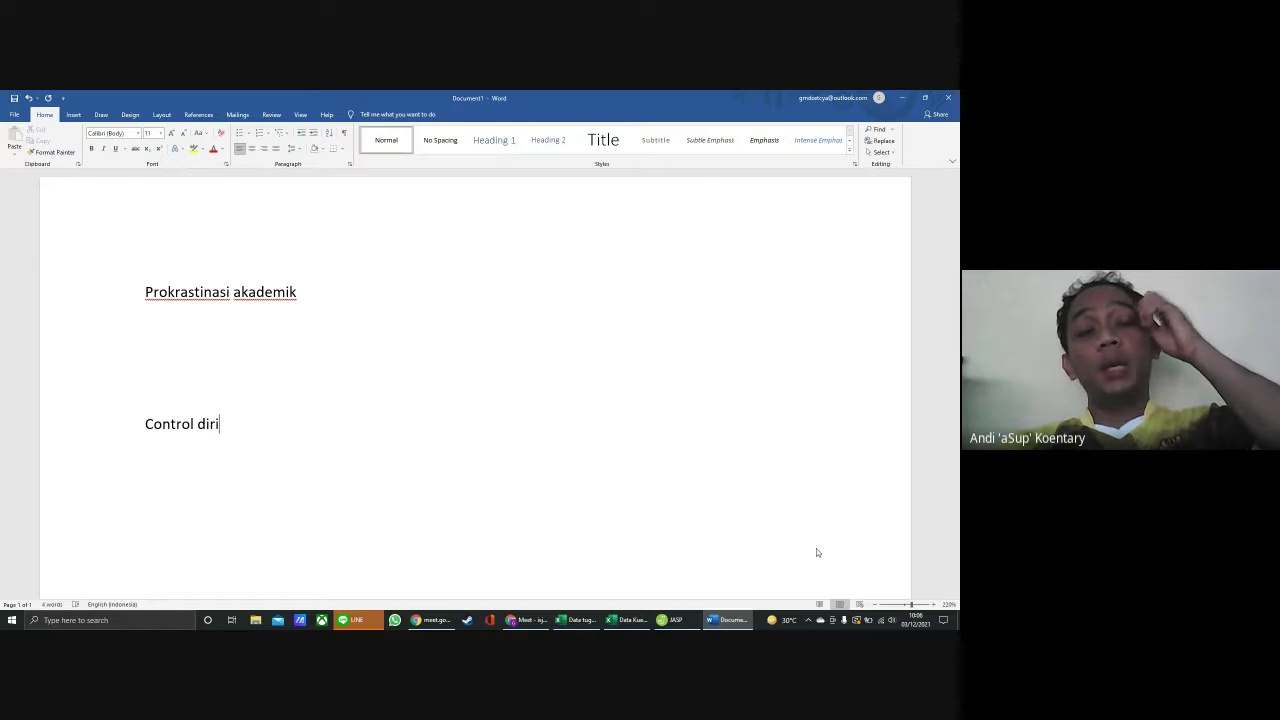
pyautogui.press('Home')
pyautogui.press('Right')
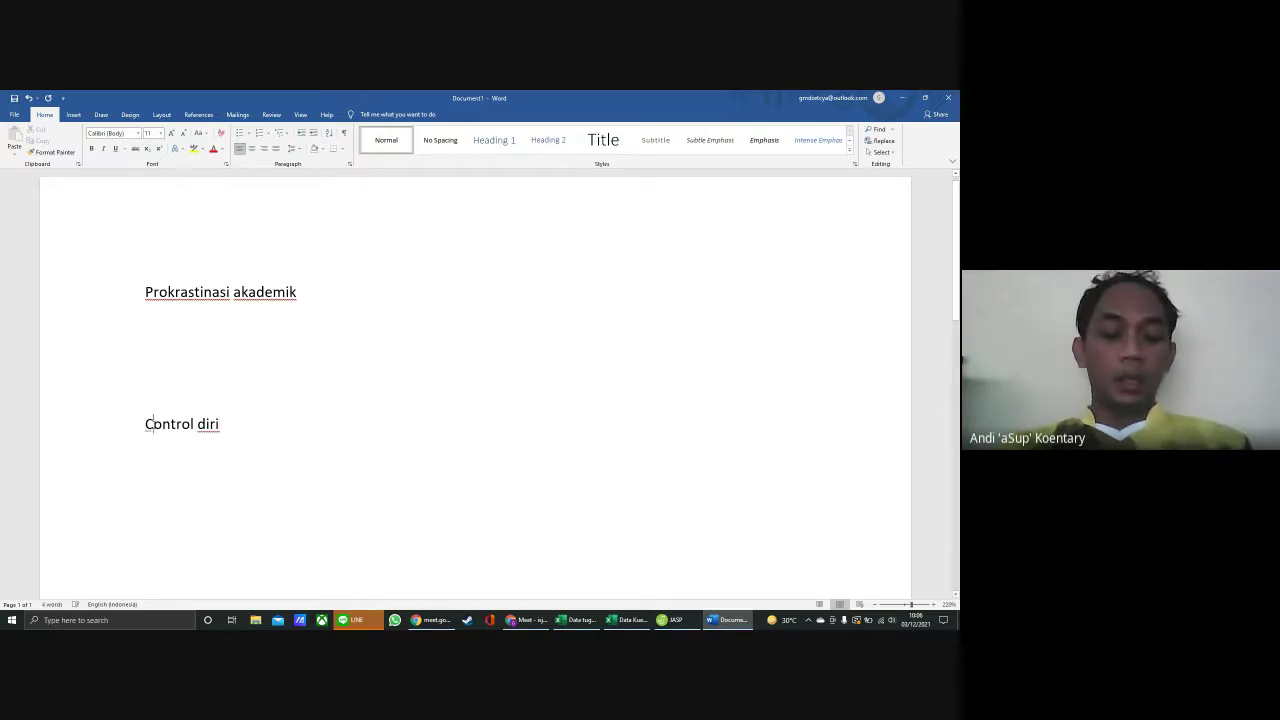
pyautogui.press('BackSpace')
pyautogui.write('k')
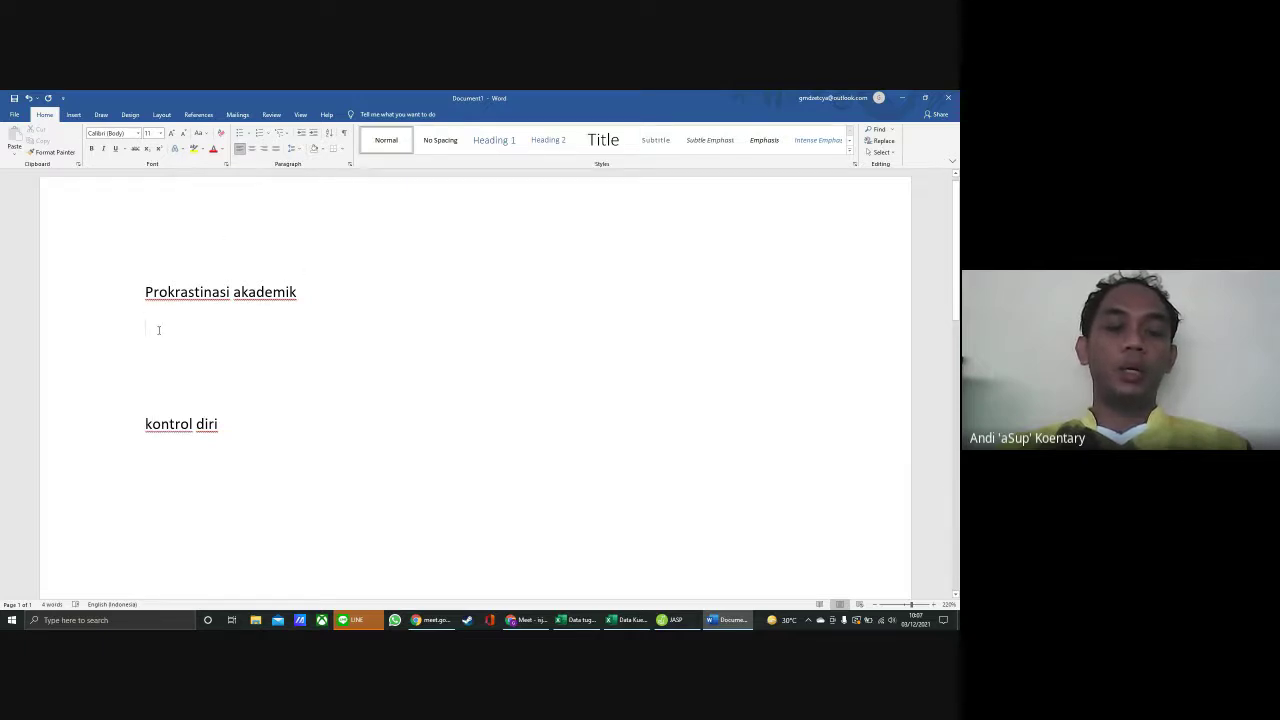
# Under "Prokrastinasi akademik", add the lines "Jumlah item : 5" and "Skala : 1-5"
pyautogui.write('Jumlah ')
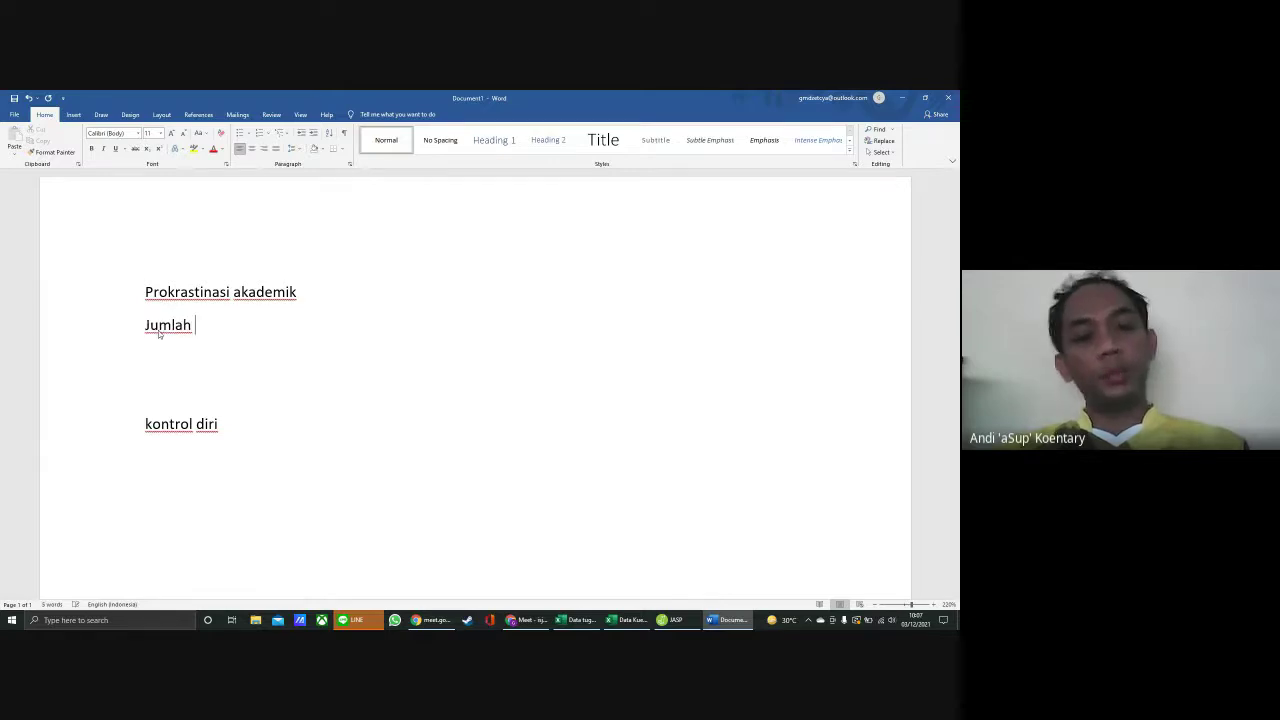
pyautogui.write('item :')
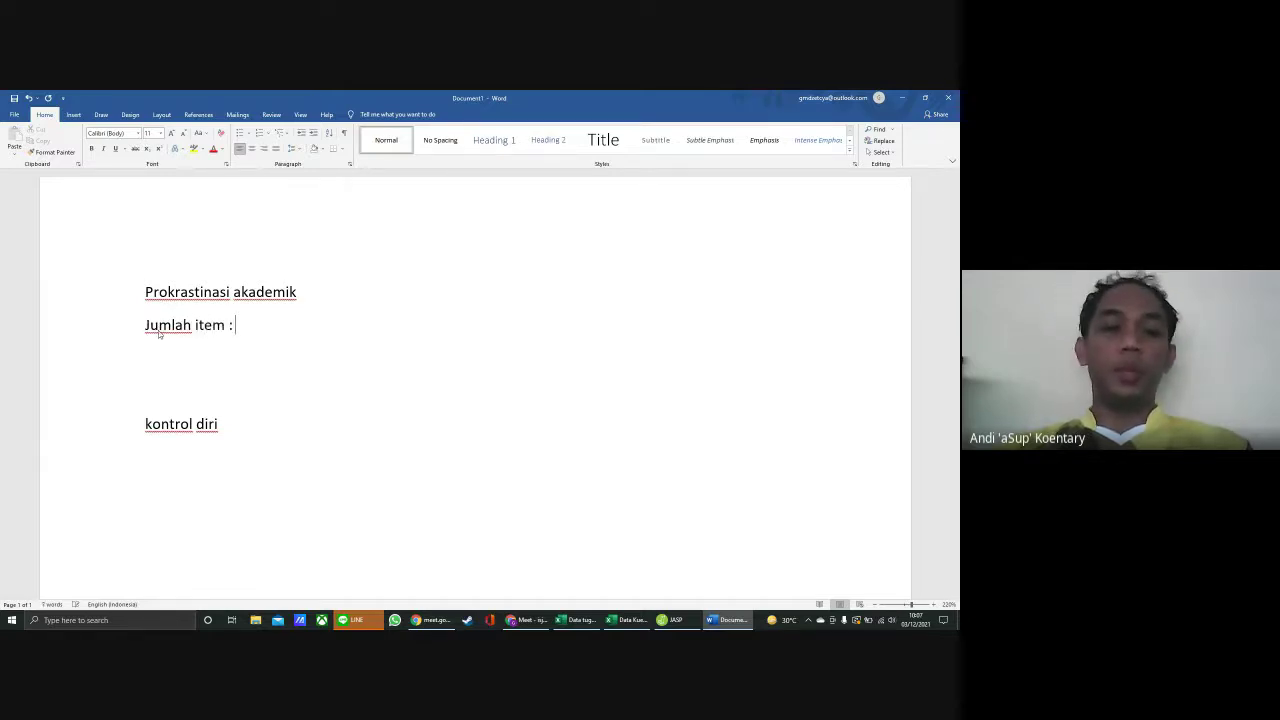
pyautogui.write(' 5')
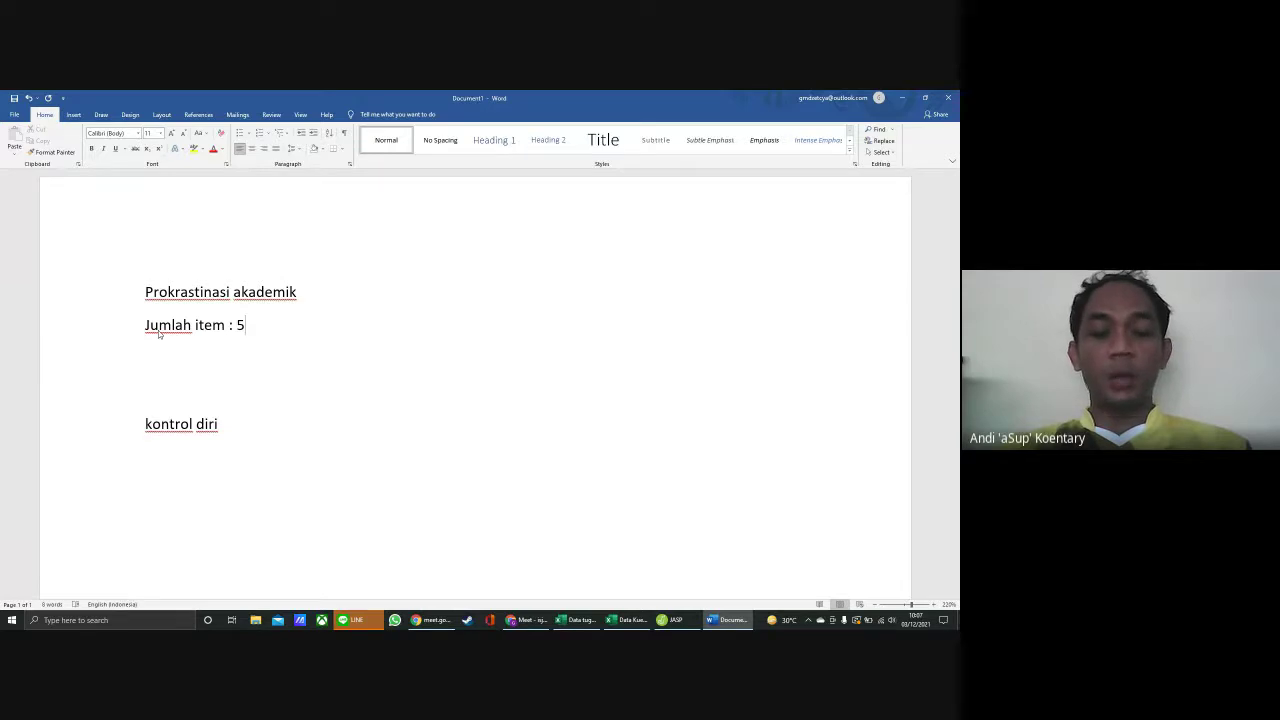
pyautogui.press('Return')
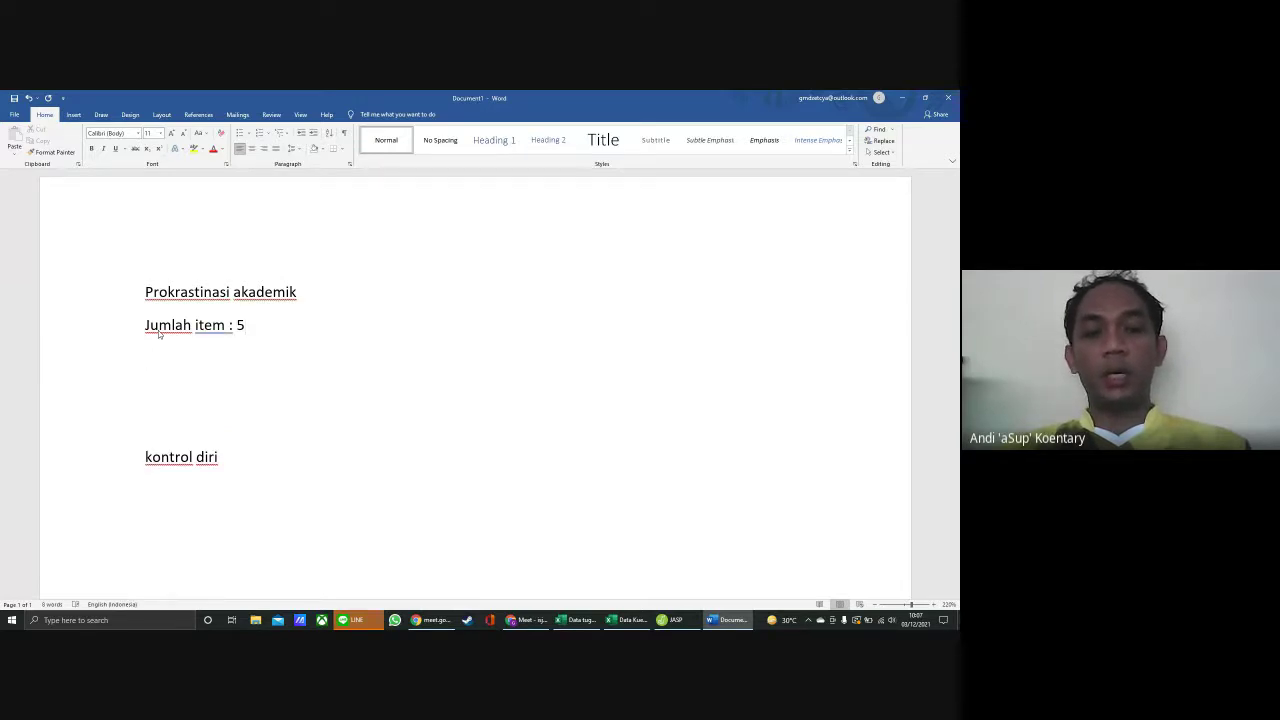
pyautogui.write('s')
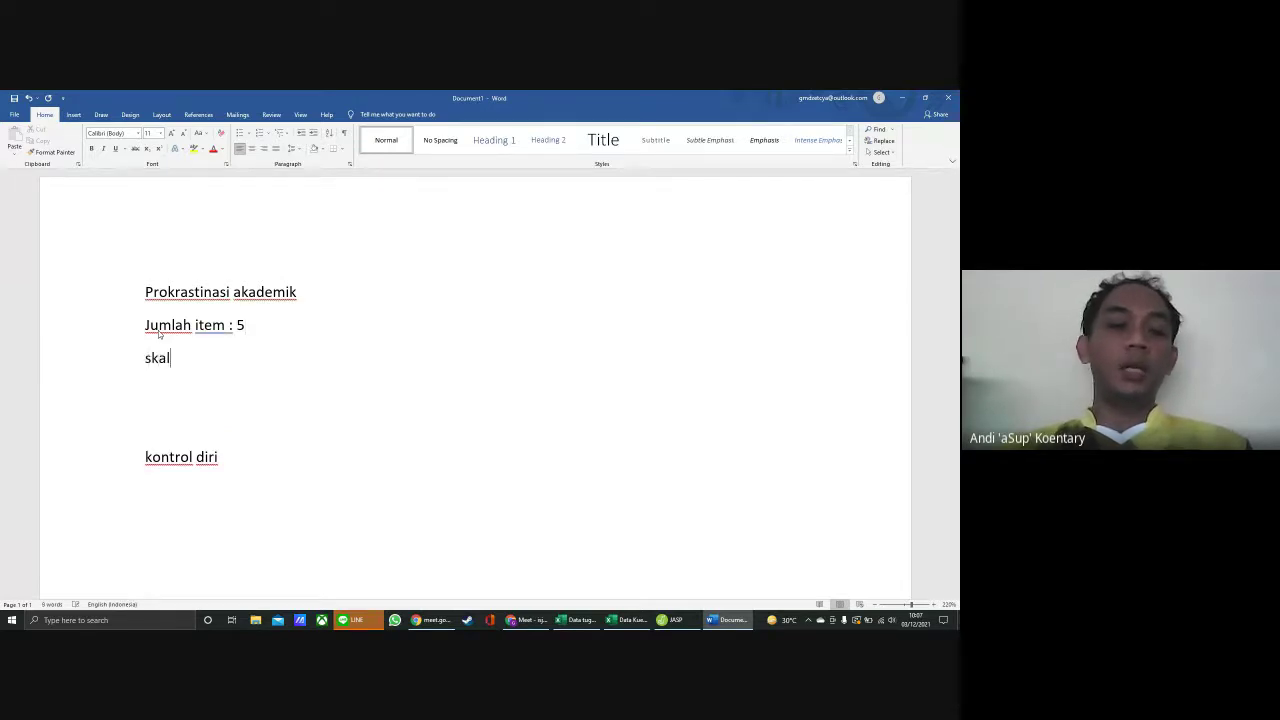
pyautogui.write('kala ')
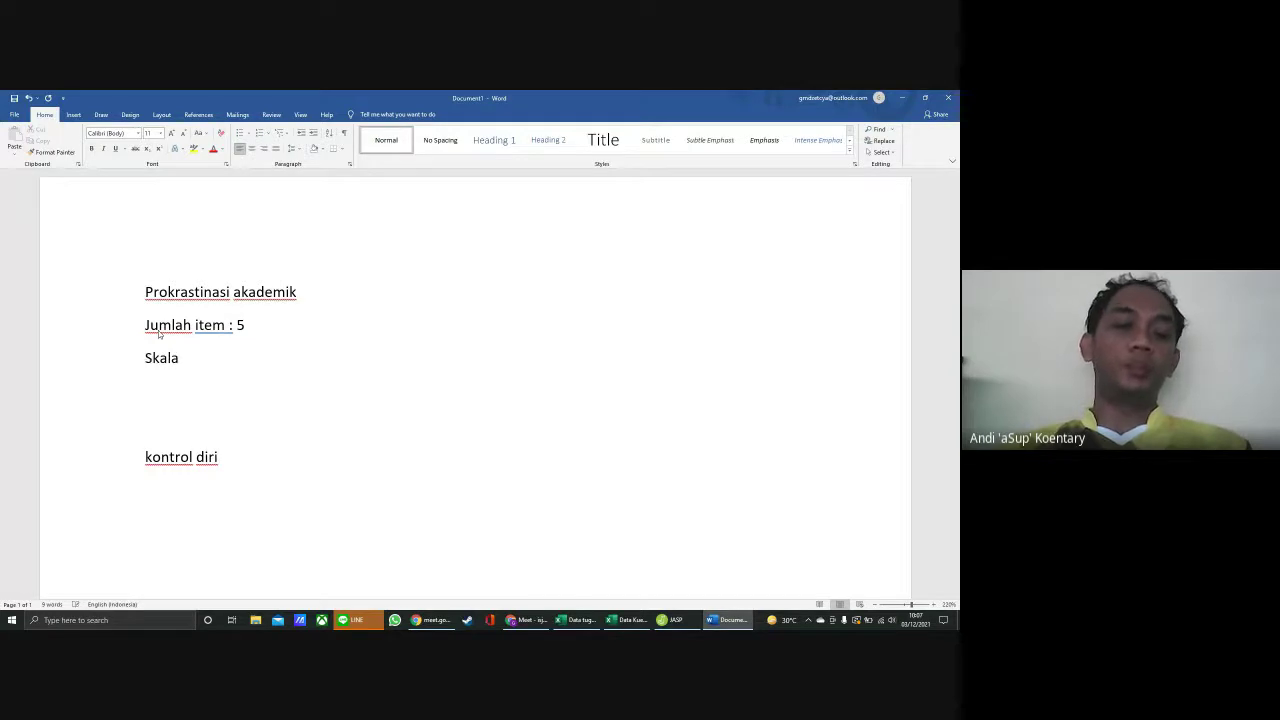
pyautogui.write(': 1-')
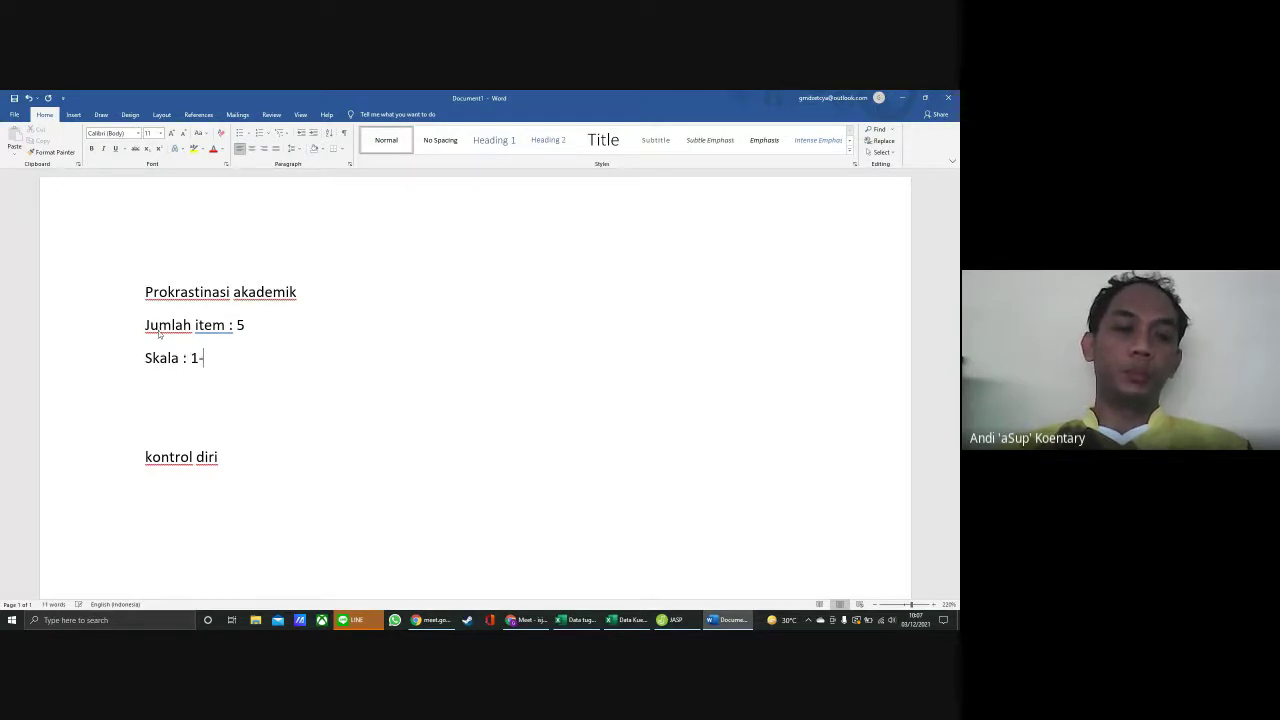
pyautogui.write('5')
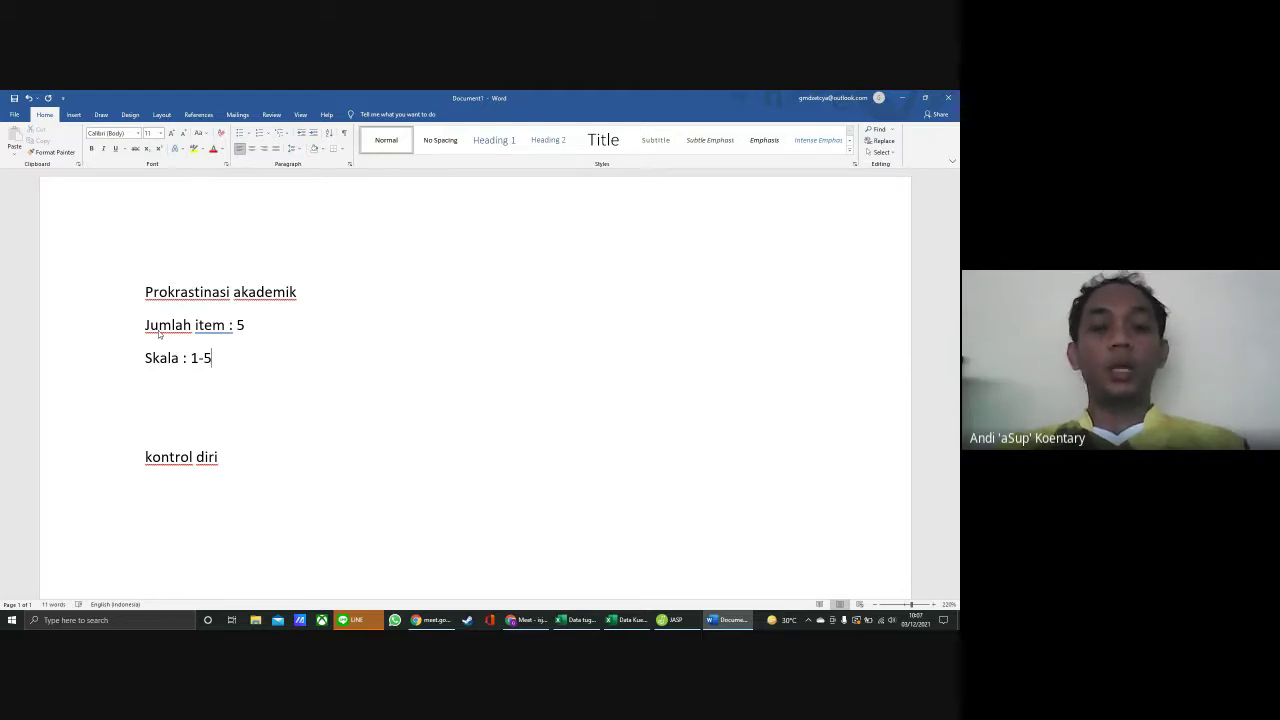
# Add the line "Deskriptor :" directly below "Skala : 1-5" in the "Prokrastinasi akademik" section
pyautogui.press('Return')
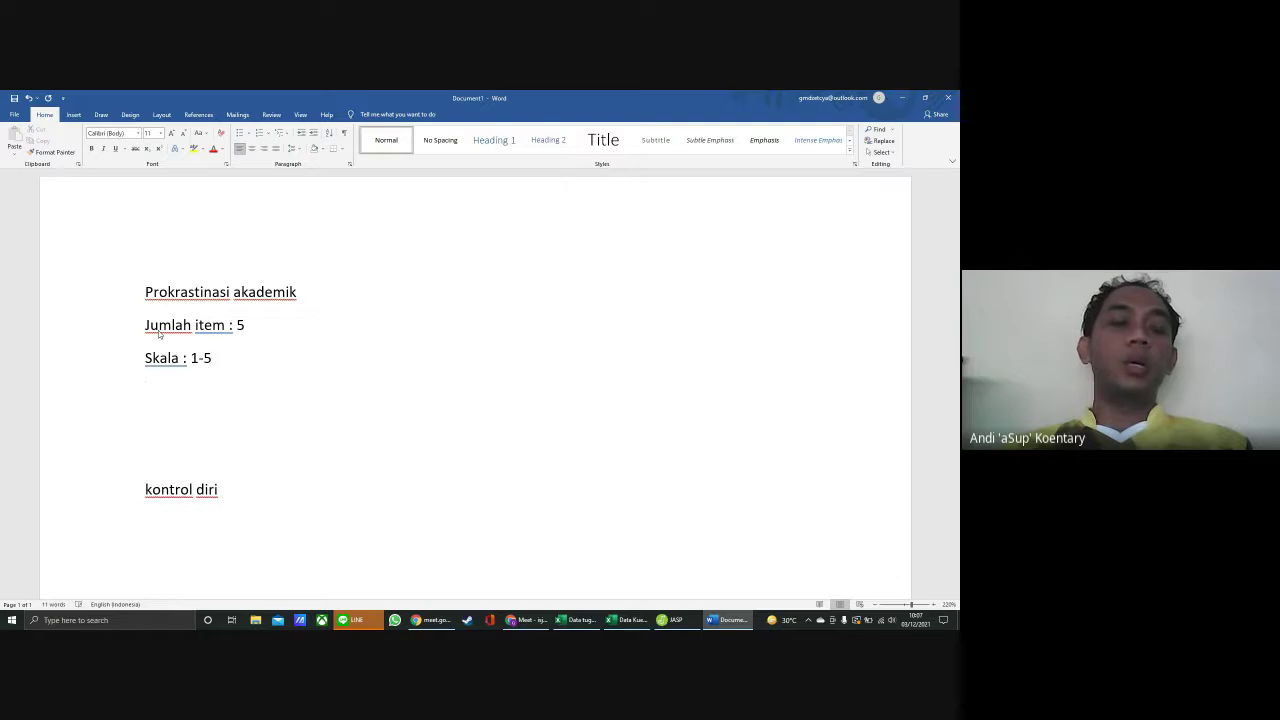
pyautogui.write('Des')
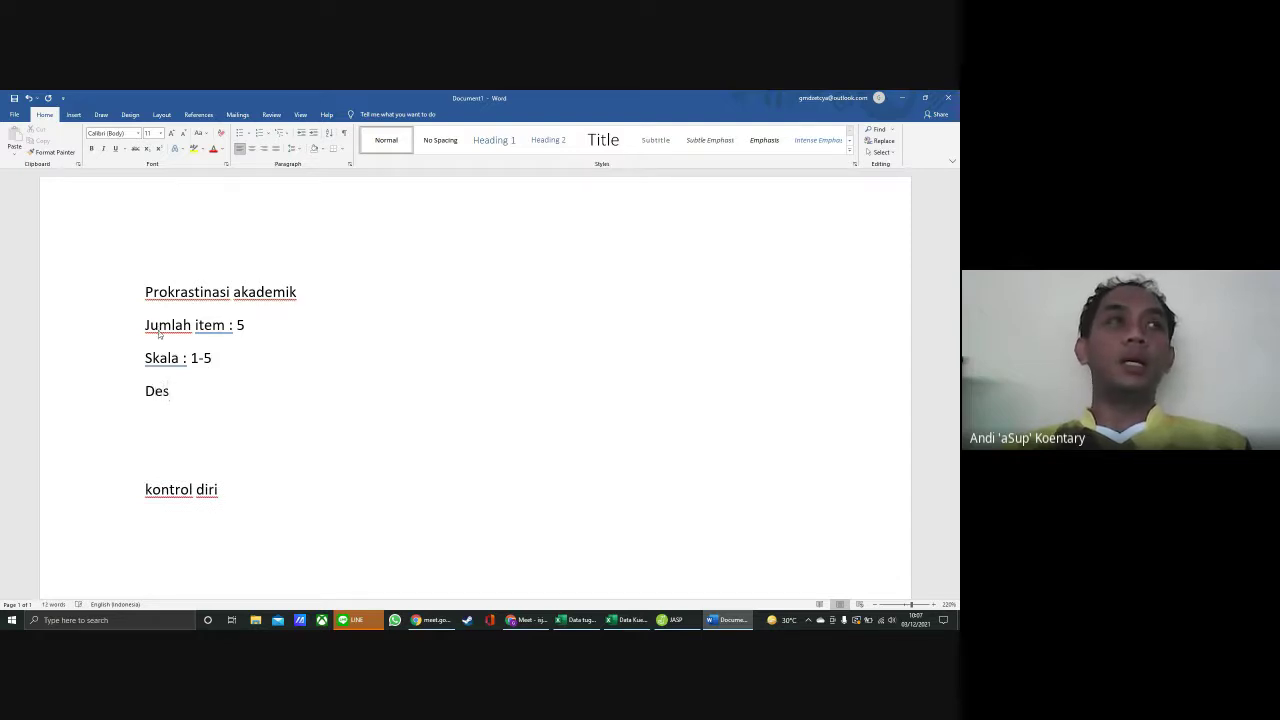
pyautogui.write('kriptor')
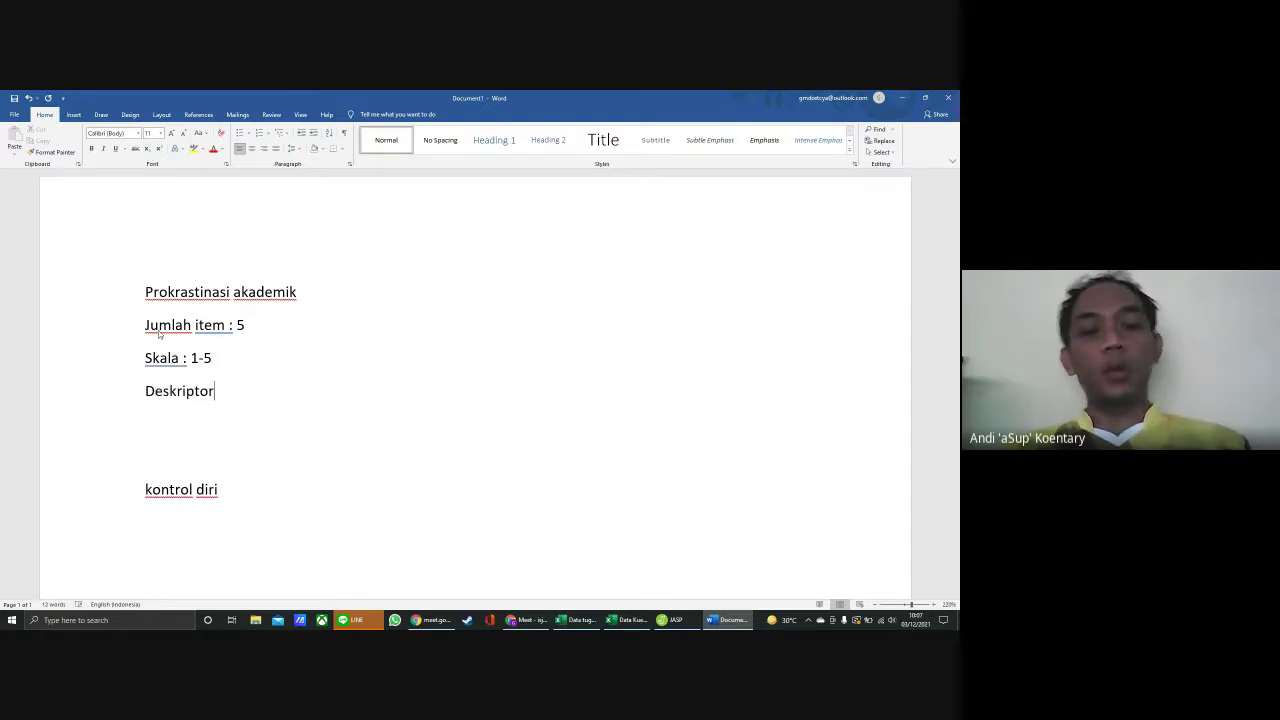
pyautogui.write(' :')
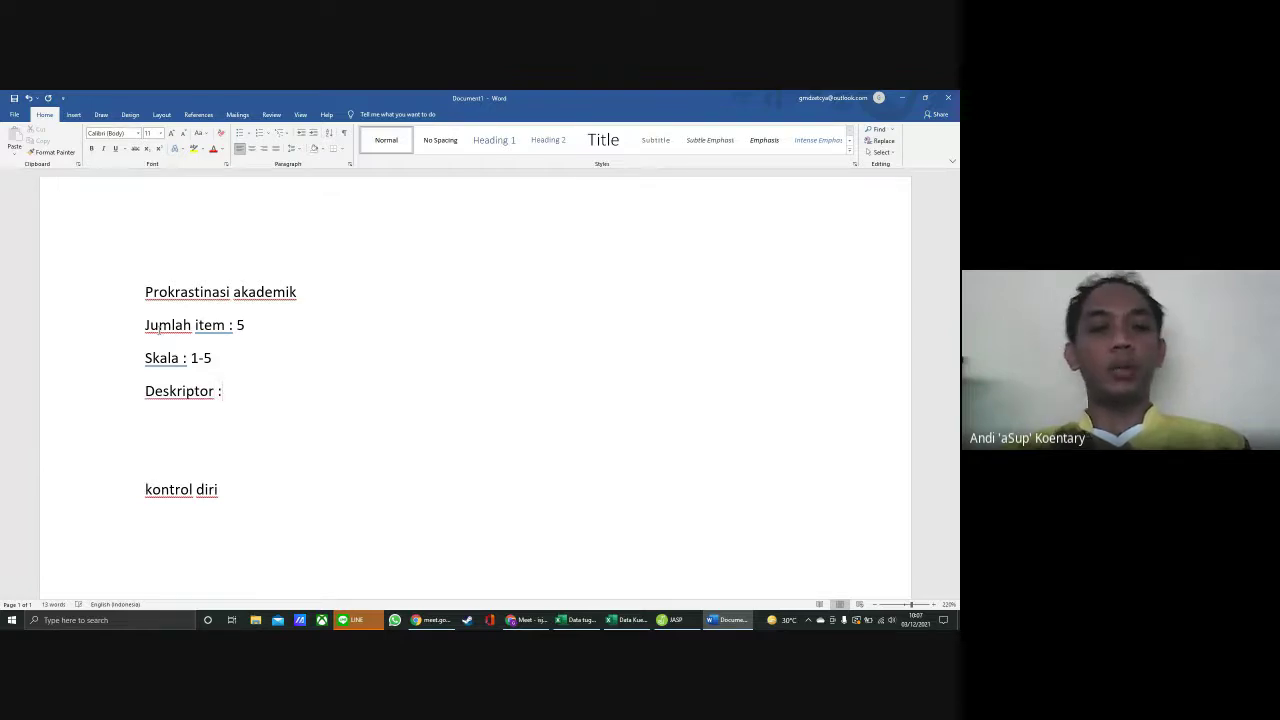
# Below "Deskriptor :", start a numbered list with the items "Sangat setuju", "Setuju" and "Agak setuju"
pyautogui.press('Return')
pyautogui.write('1')
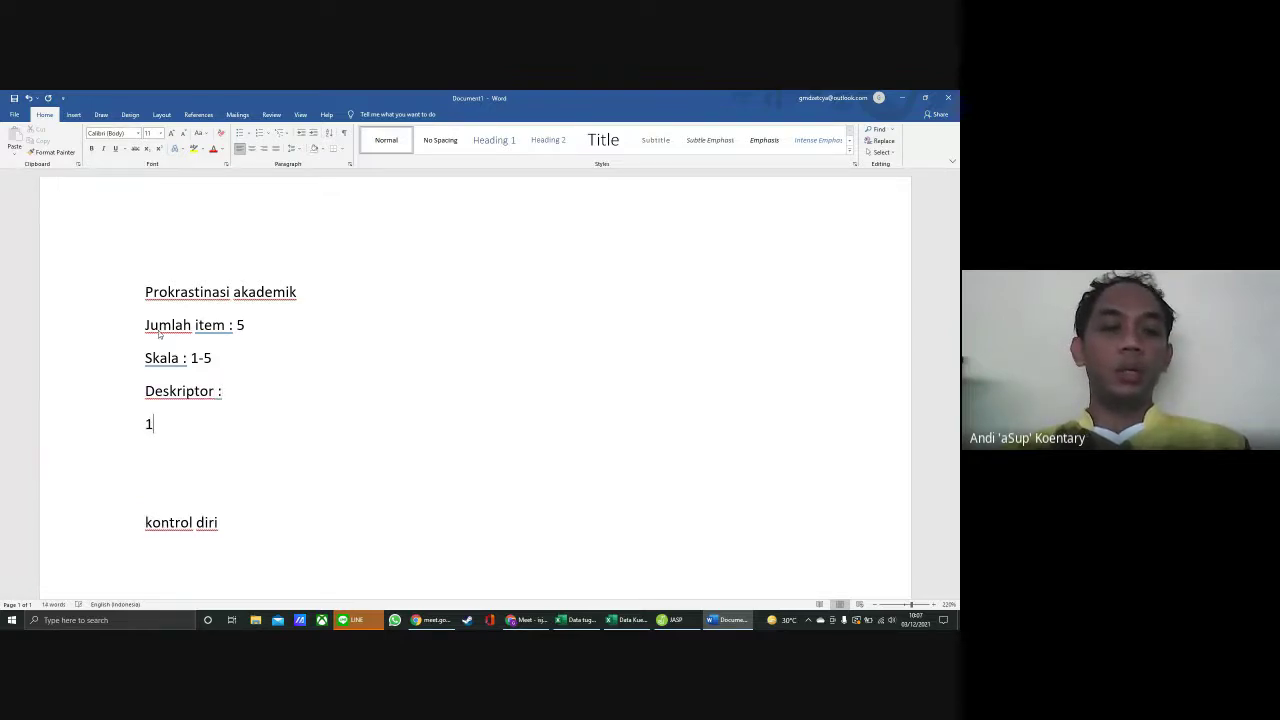
pyautogui.write('. san')
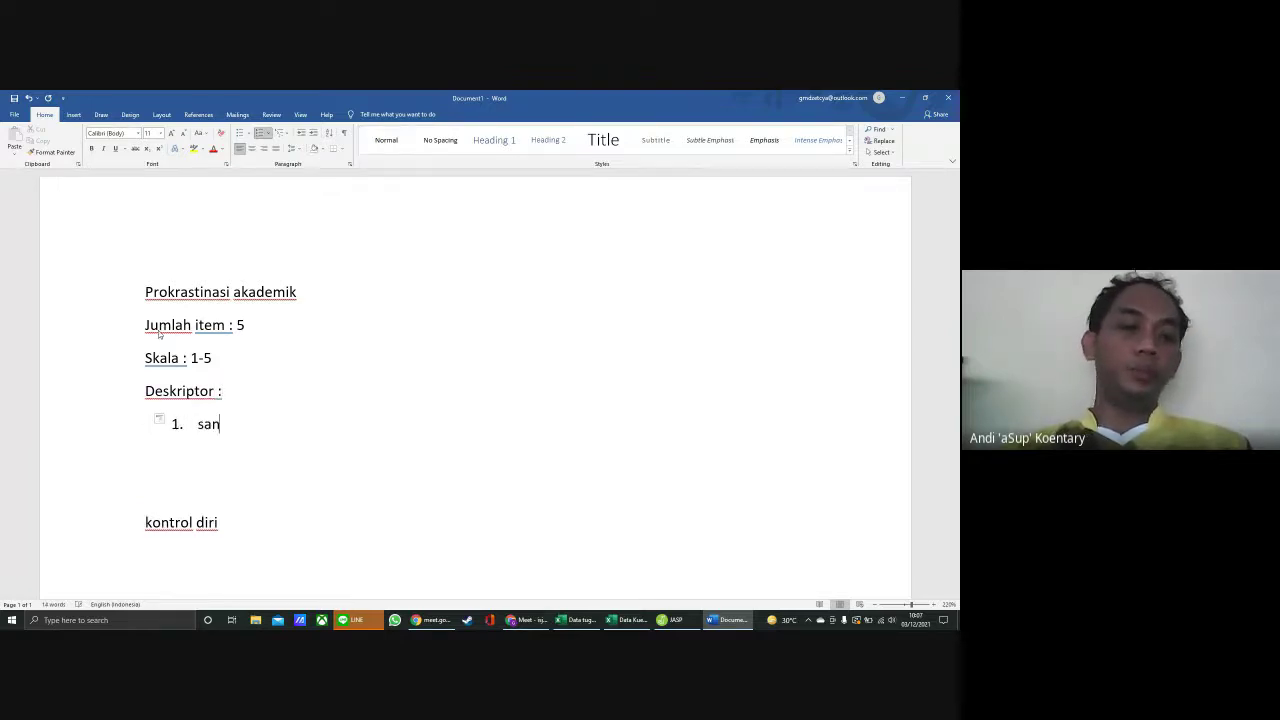
pyautogui.write('gat setuju')
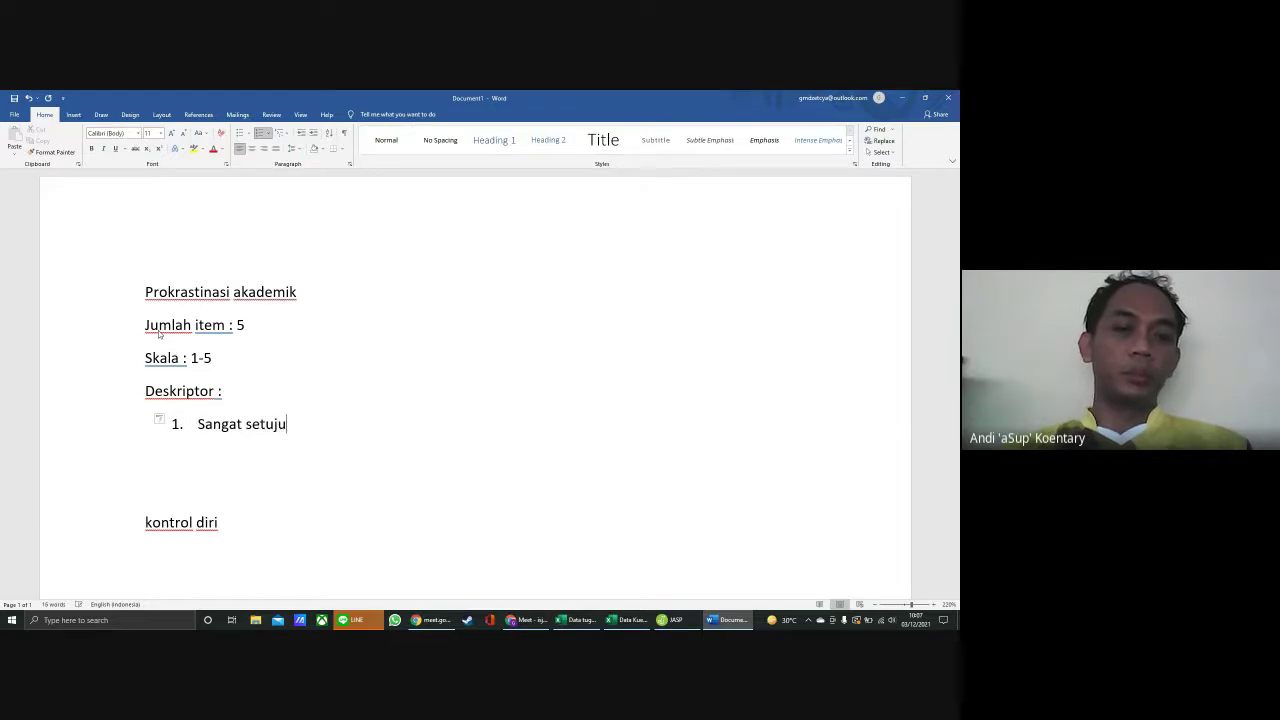
pyautogui.press('Return')
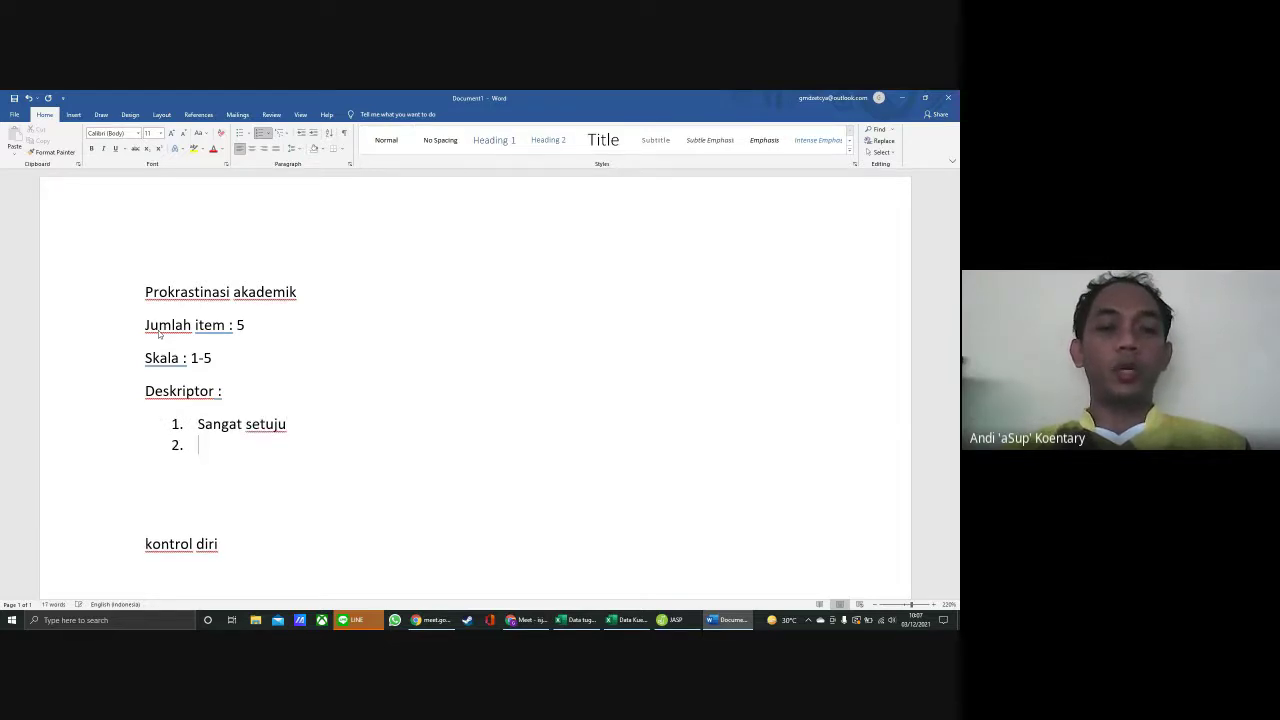
pyautogui.write('setuju')
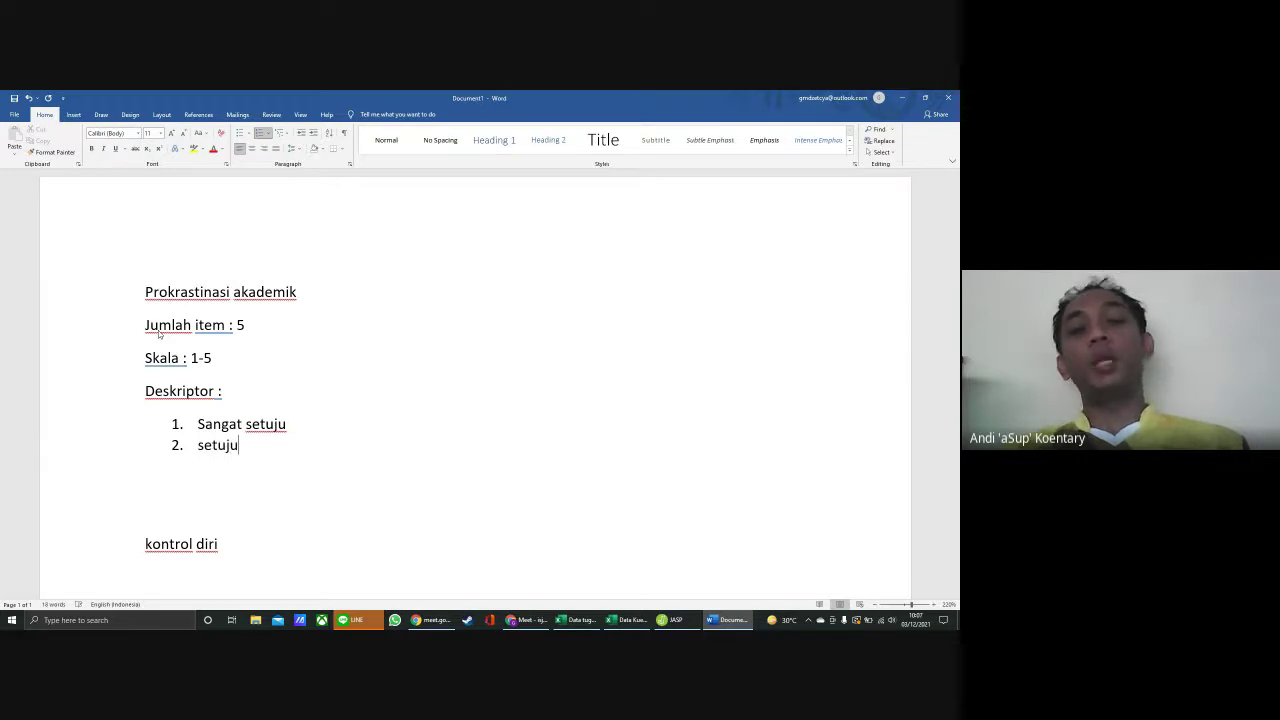
pyautogui.press('Return')
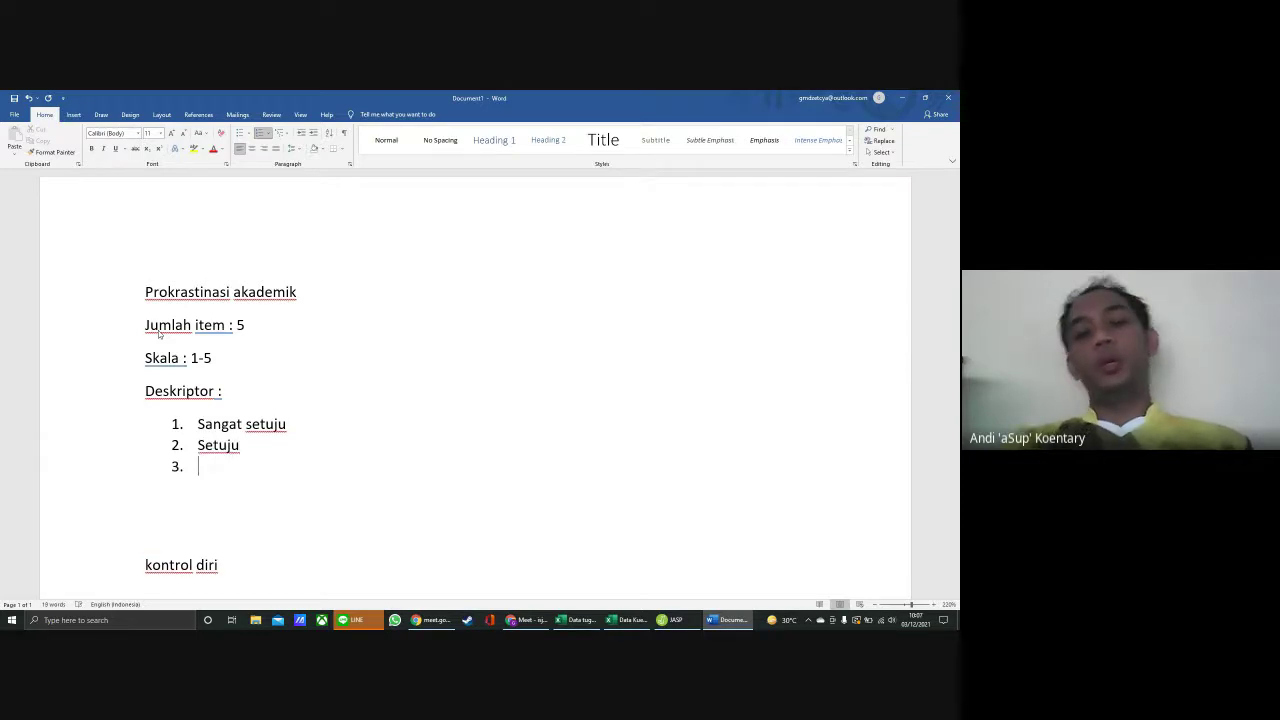
pyautogui.write('agak setuju')
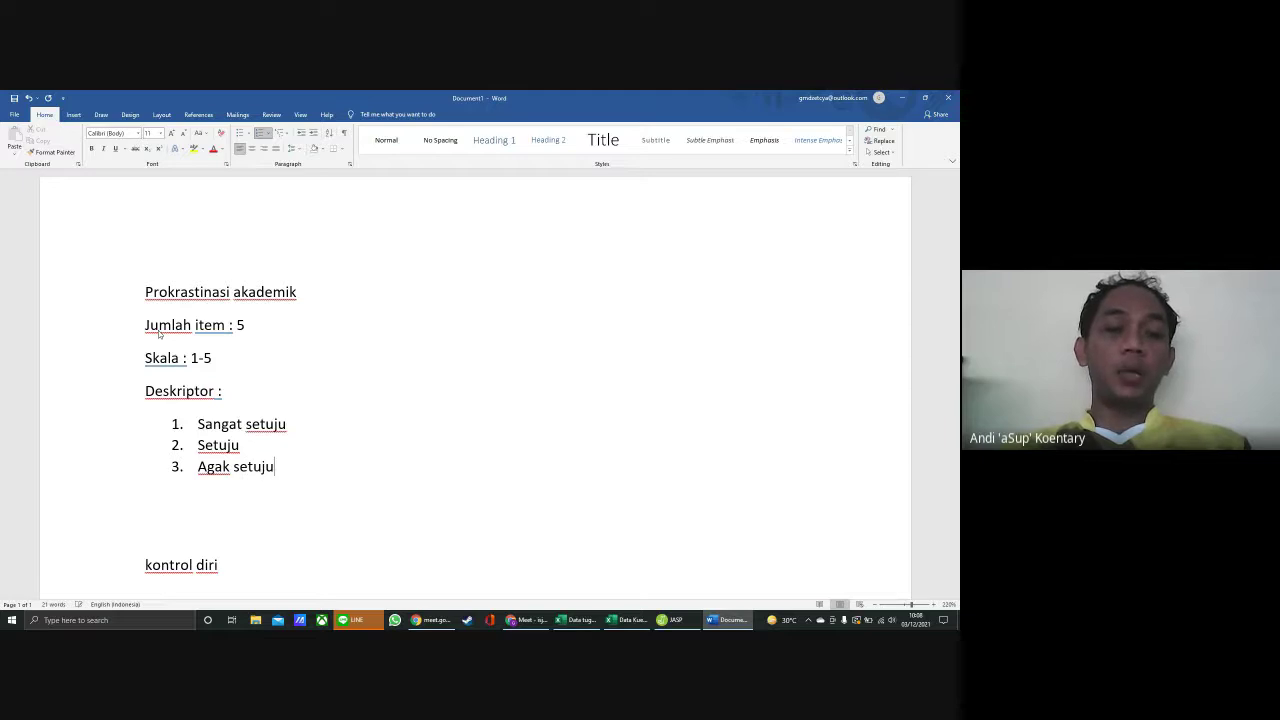
# Continue the numbered descriptor list with item 4 "Agak tidak setuju" and item 5 "Sangat tidak setuju"
pyautogui.press('Return')
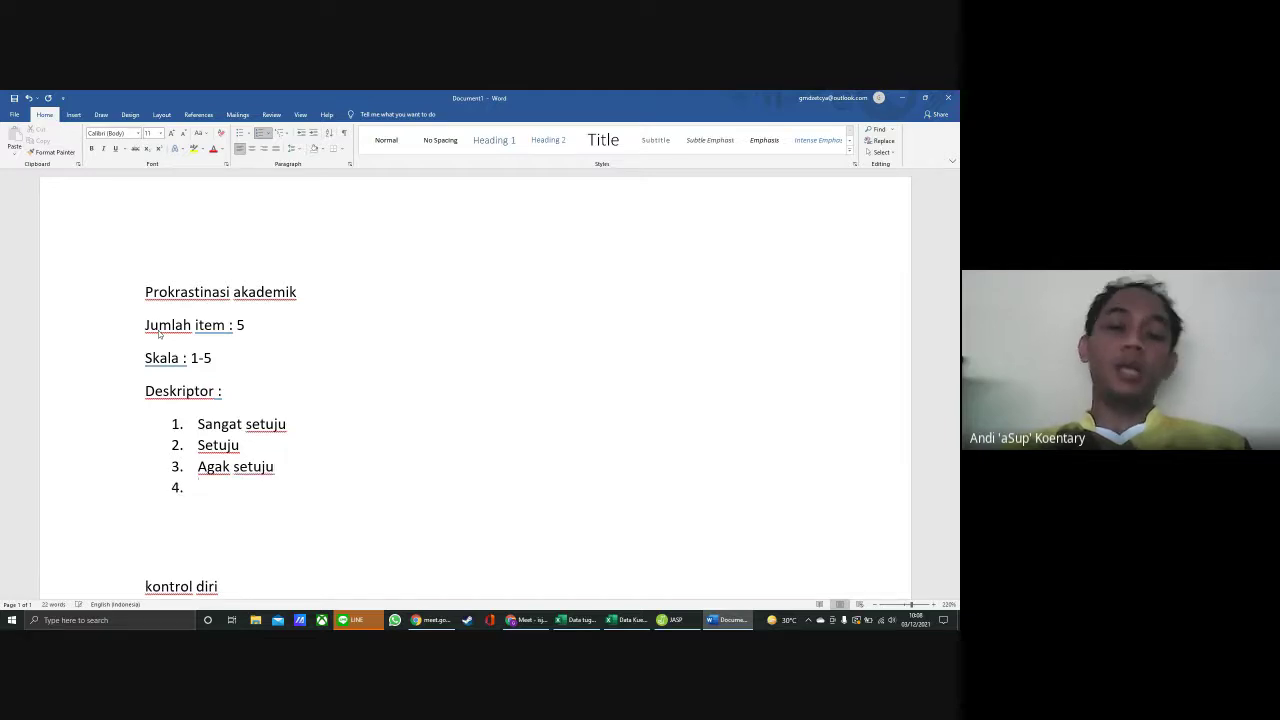
pyautogui.write('agak tidak se')
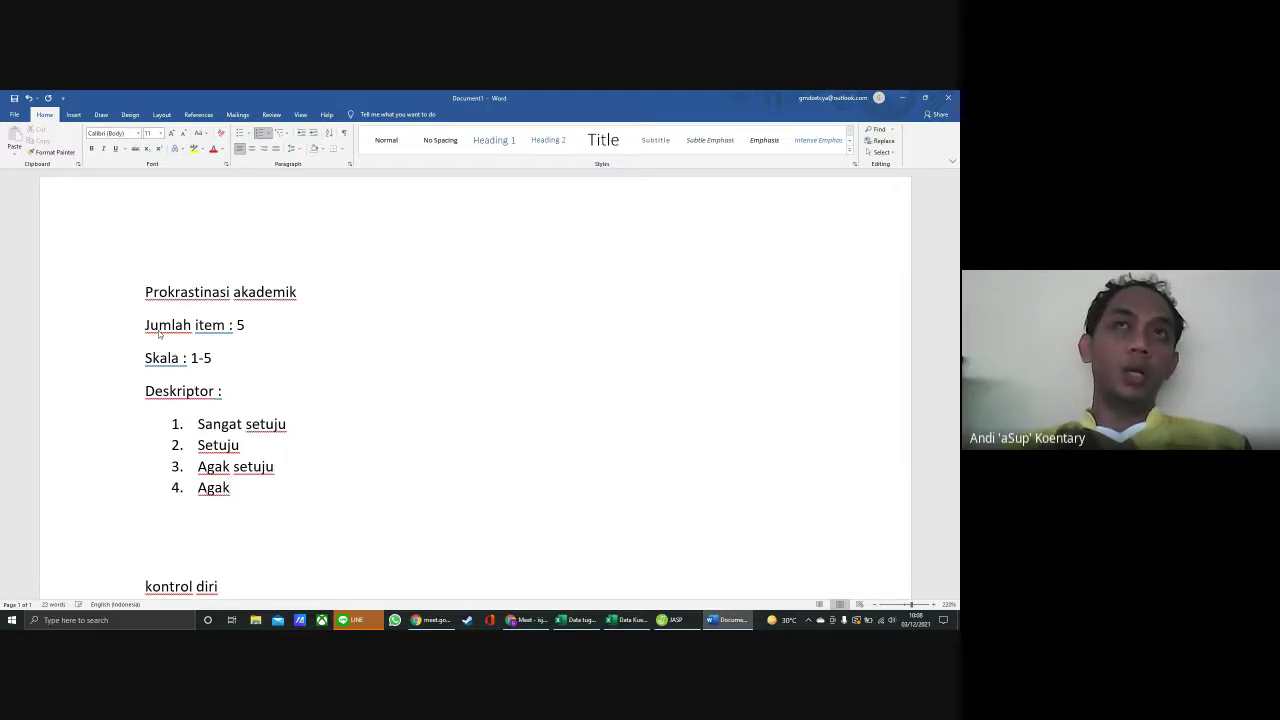
pyautogui.write('tuju')
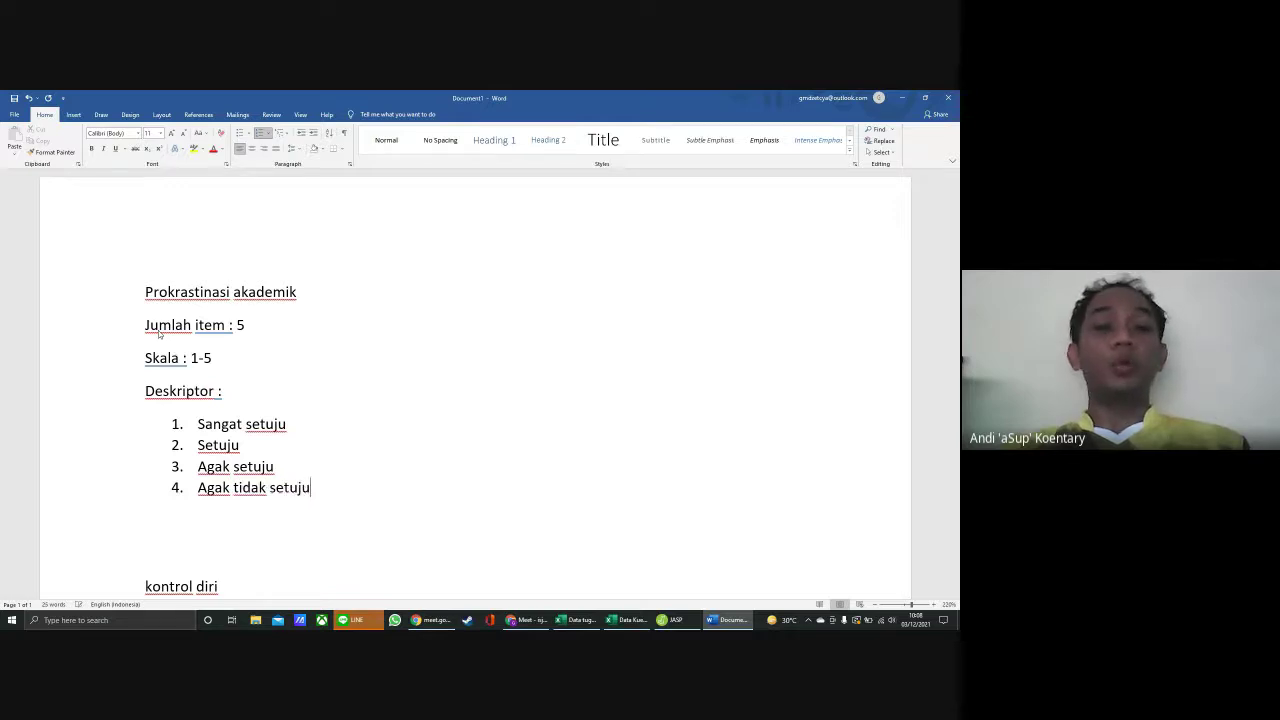
pyautogui.press('Return')
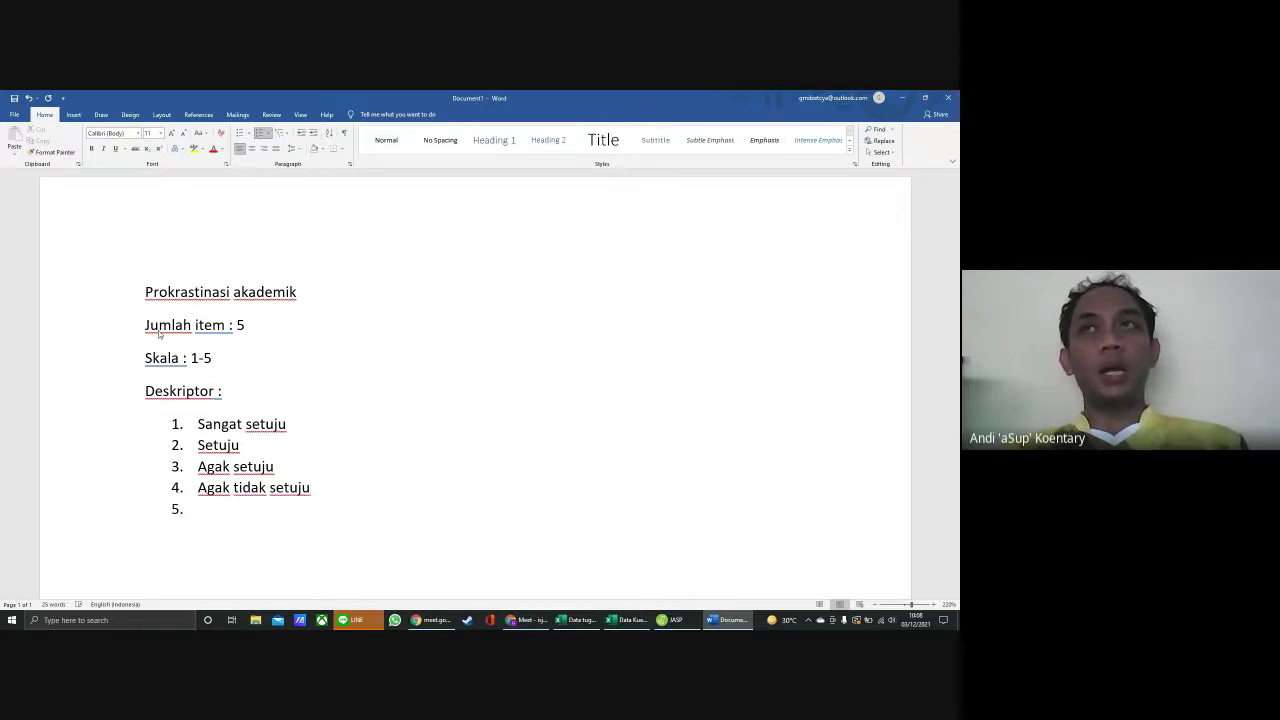
pyautogui.write('sangat ')
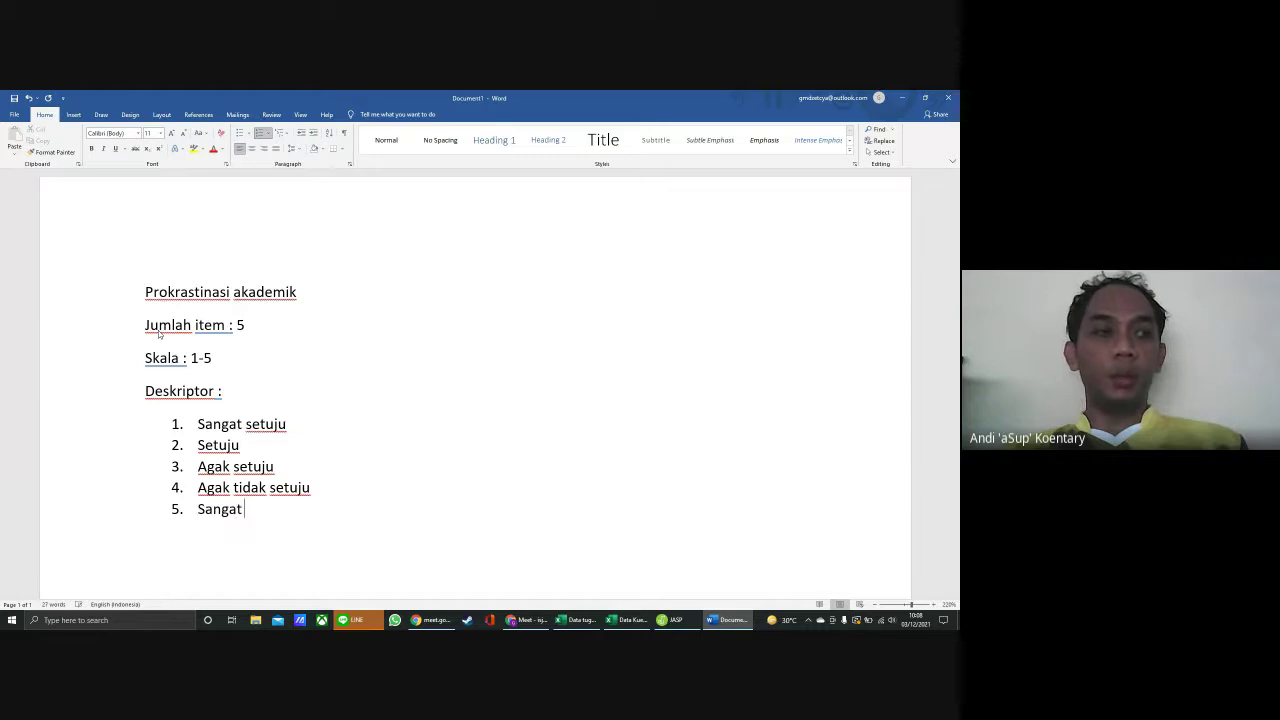
pyautogui.write('tidak setu')
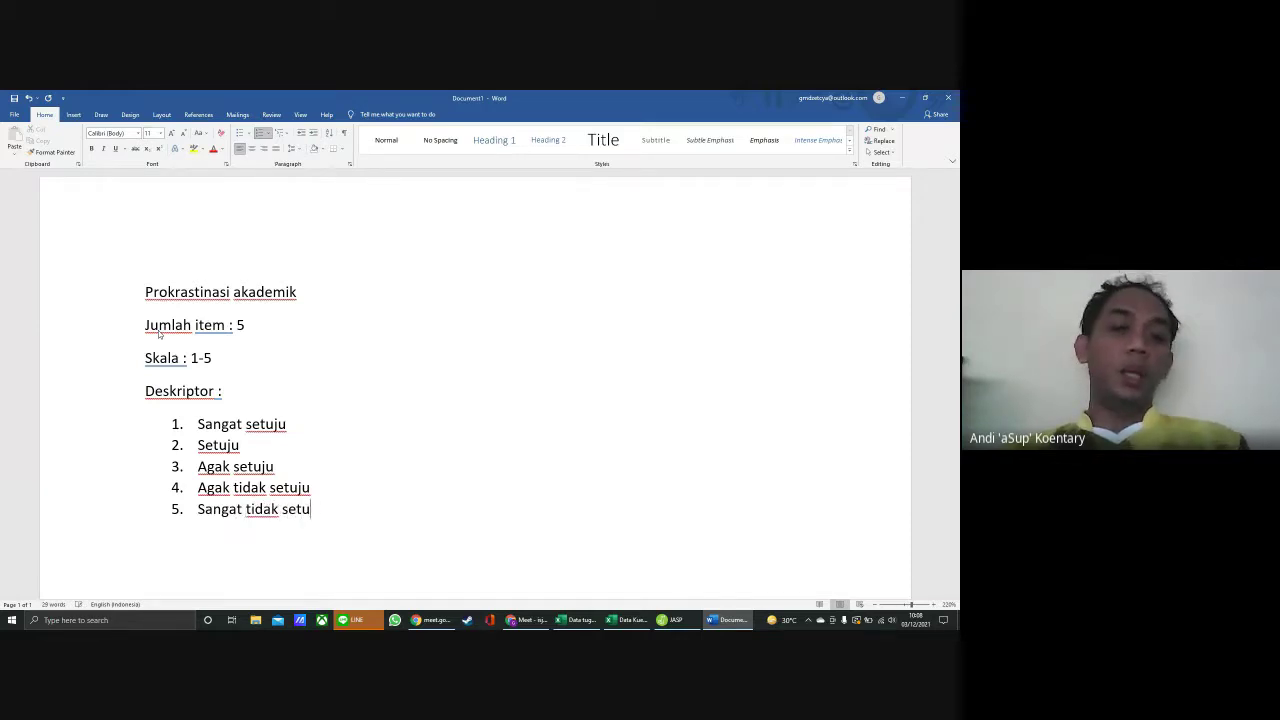
pyautogui.write('ju')
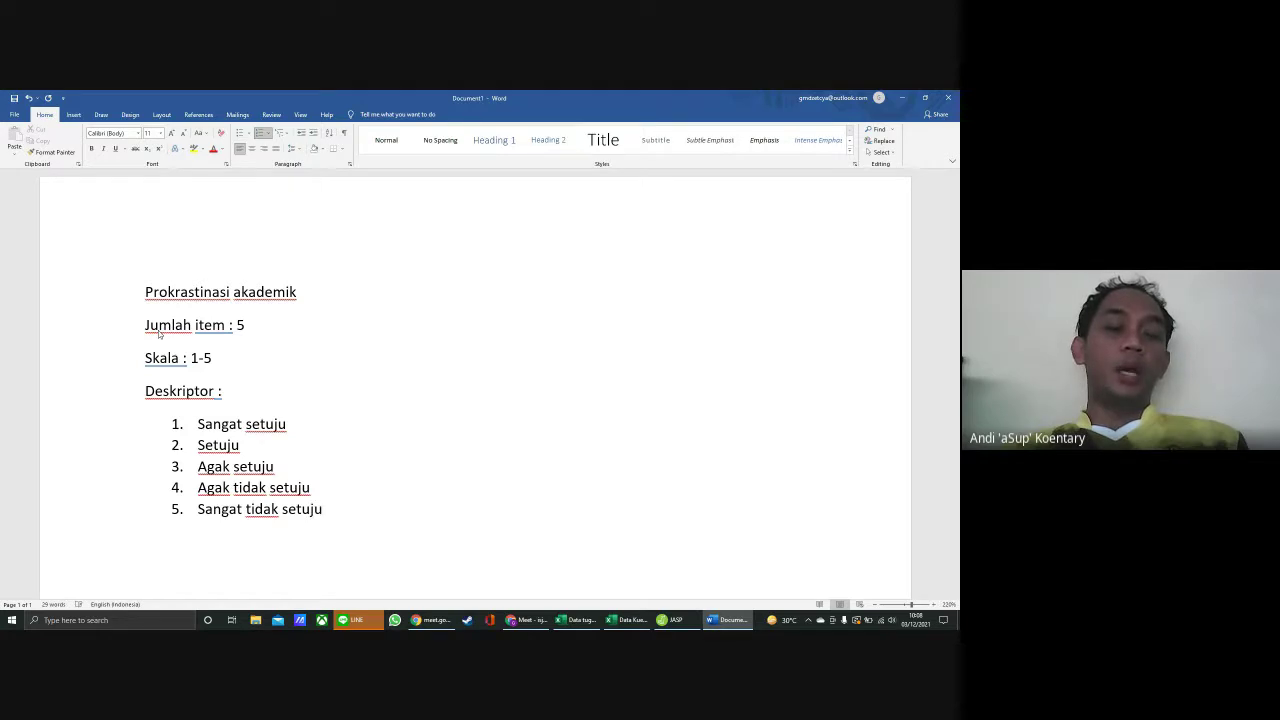
# Add the line "jumlah item : 13" directly below the "kontrol diri" heading
pyautogui.scroll(-3, 158, 335)
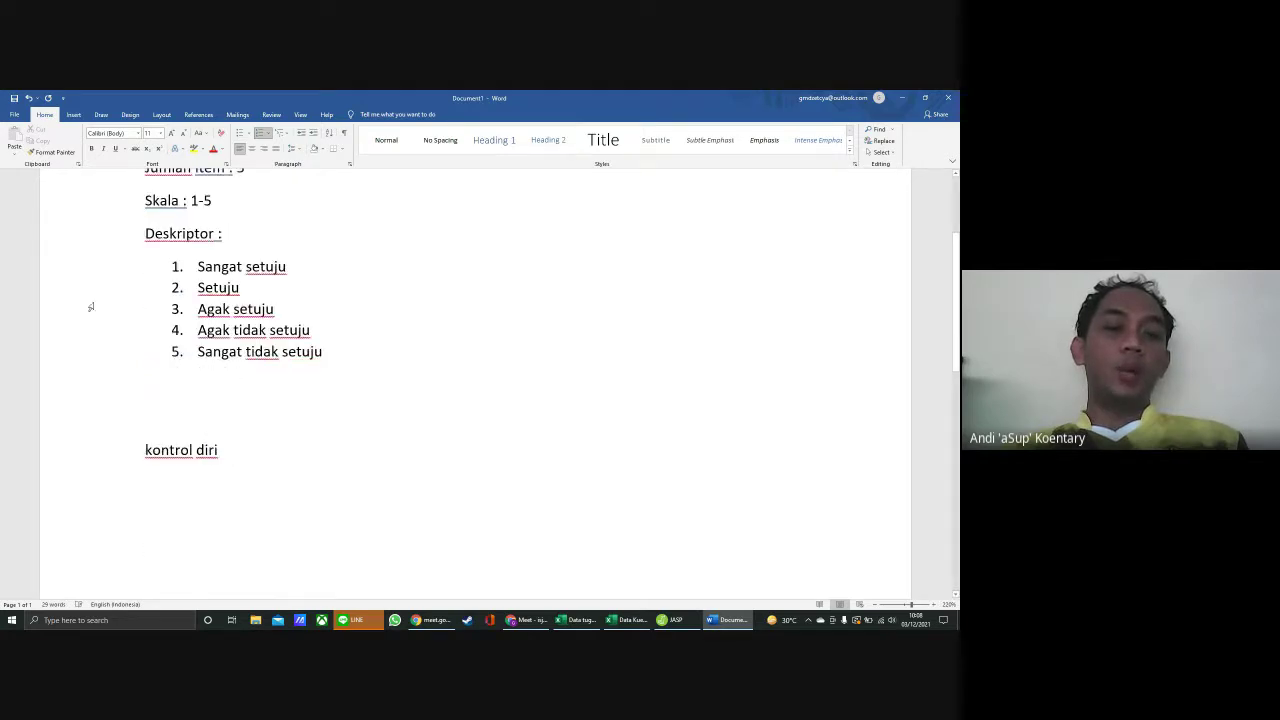
pyautogui.click(225, 459)
pyautogui.press('Return')
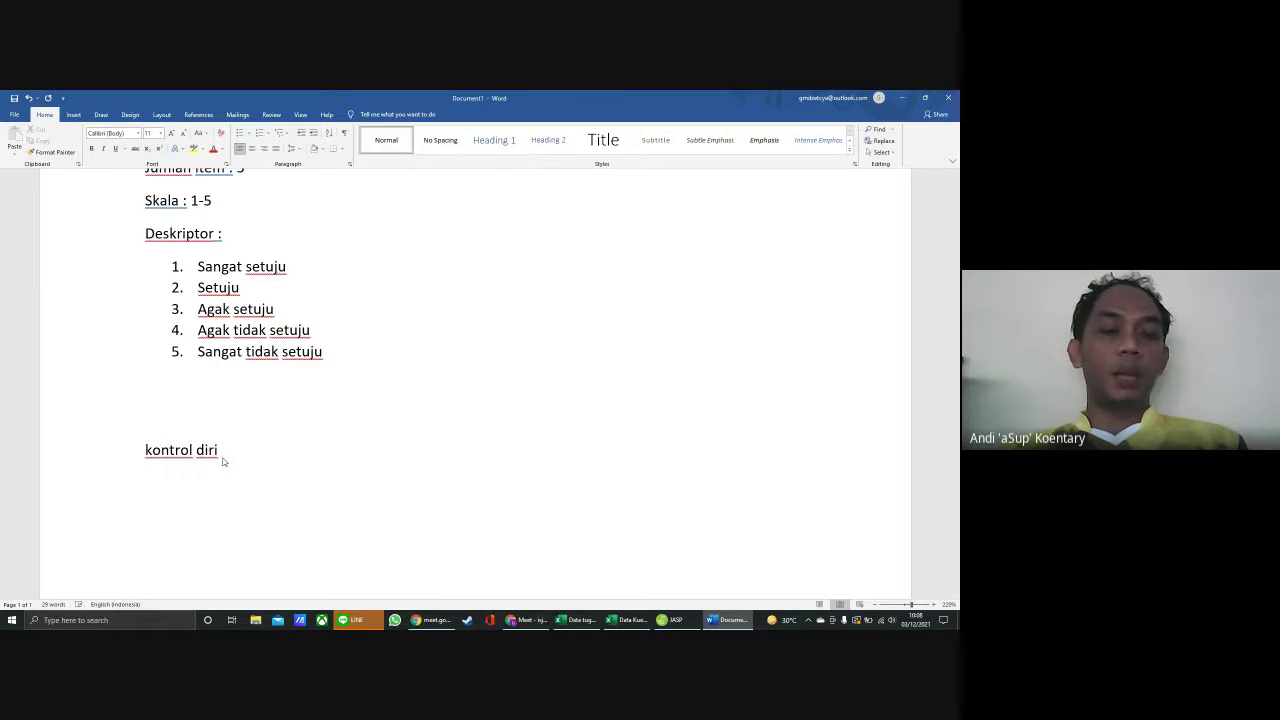
pyautogui.write('jumlah')
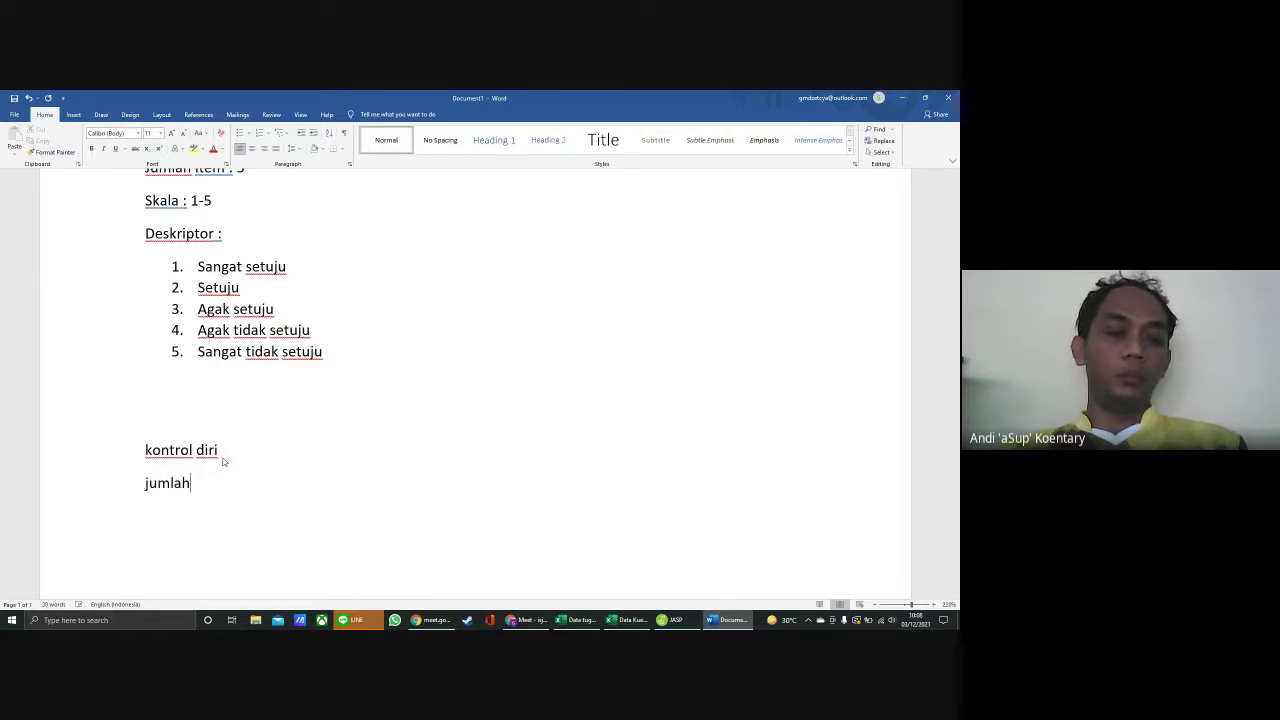
pyautogui.write(' item ')
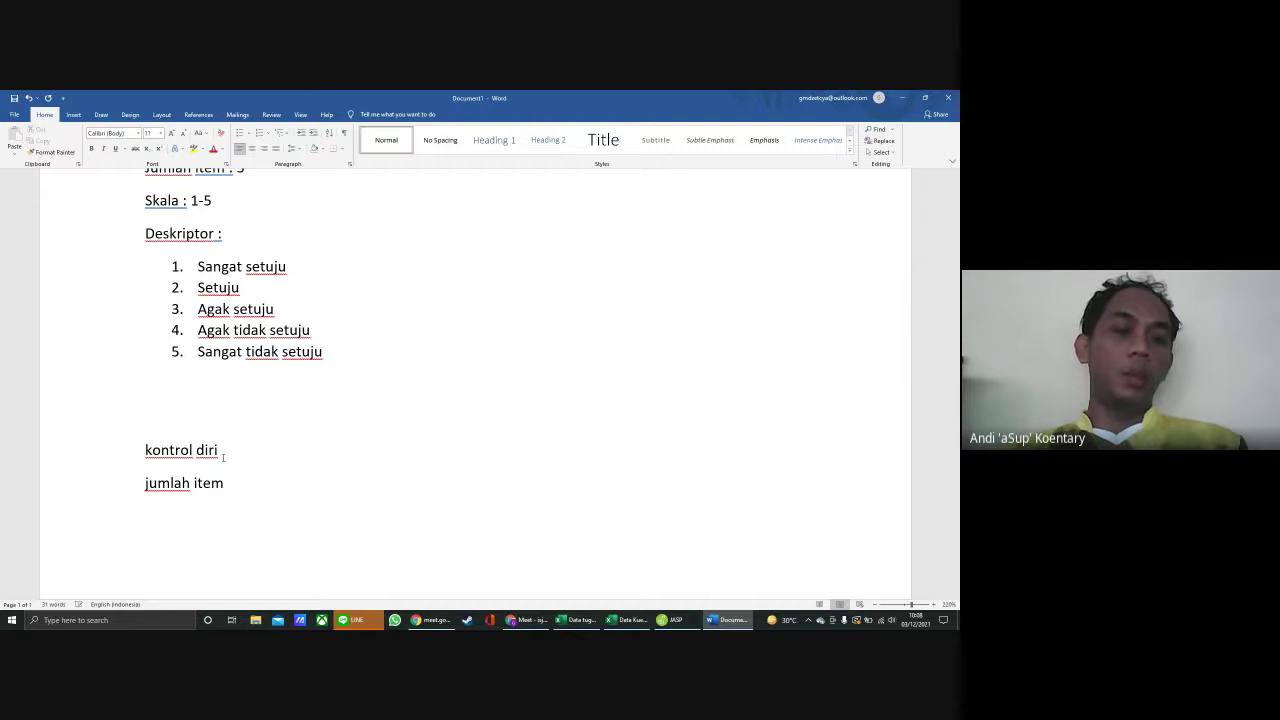
pyautogui.write(': ')
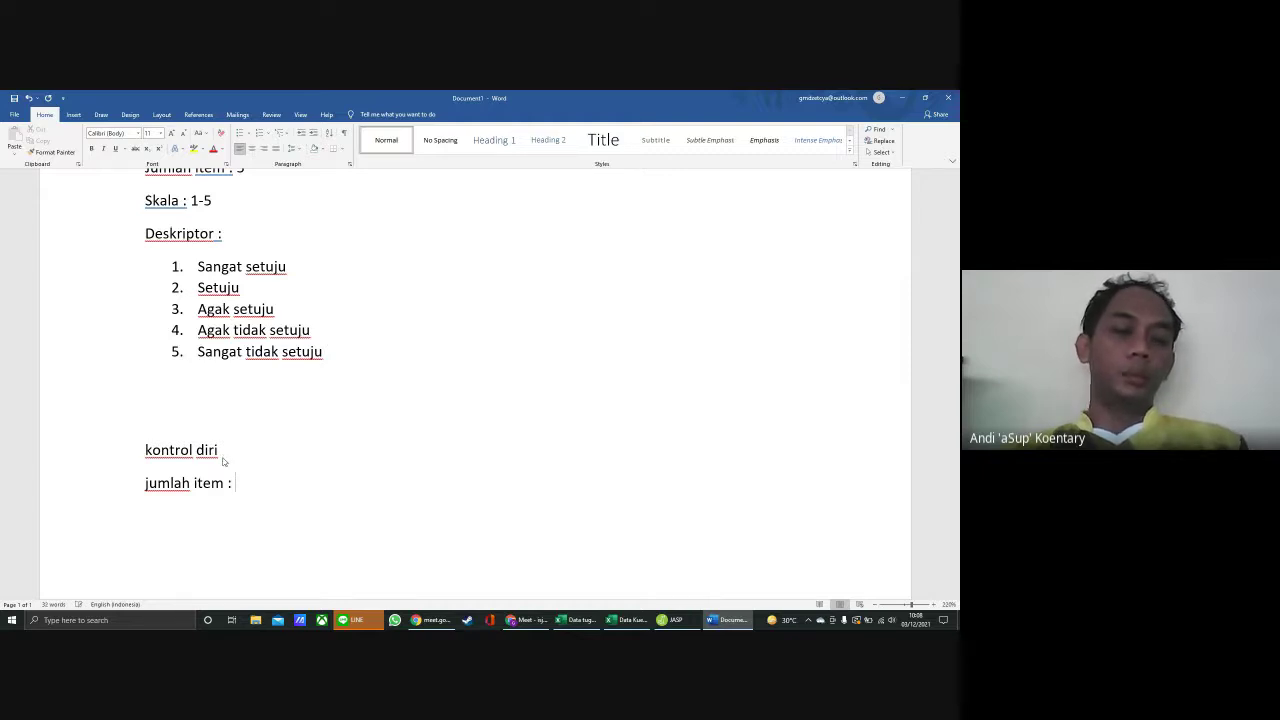
pyautogui.write('13')
# Add the line "skala : 1-5" below "jumlah item : 13"
pyautogui.press('Return')
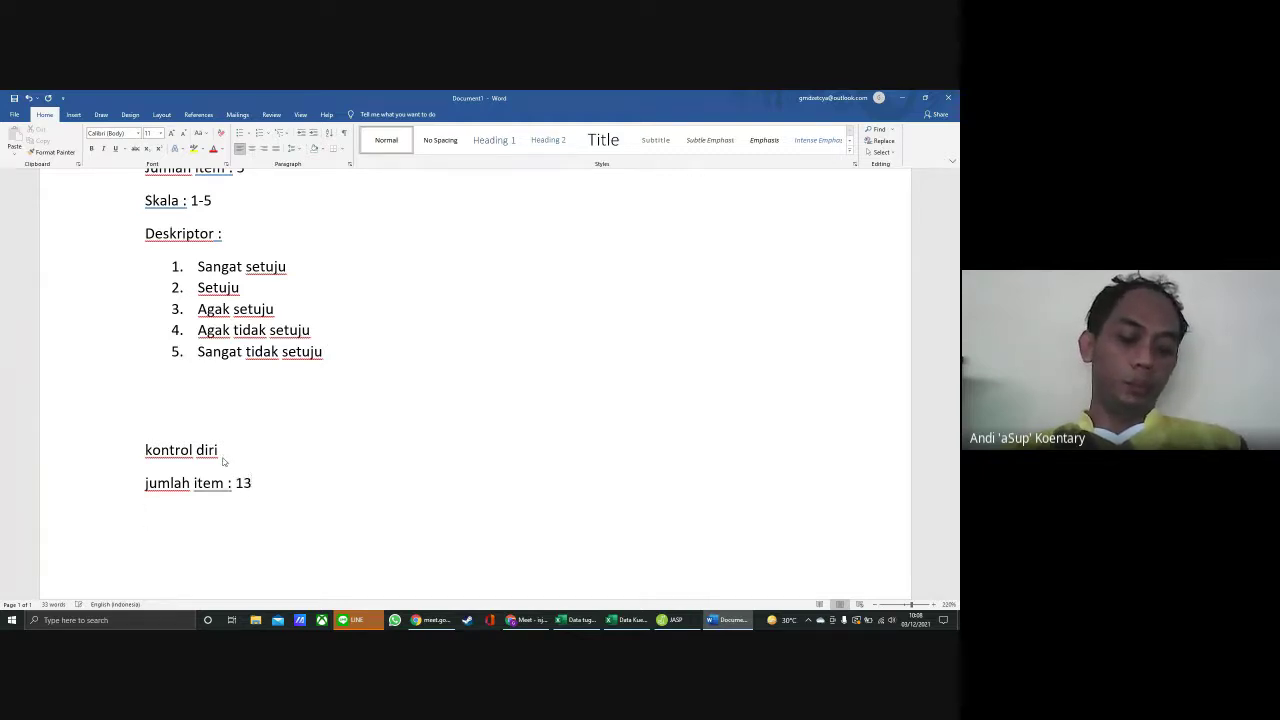
pyautogui.write('ska')
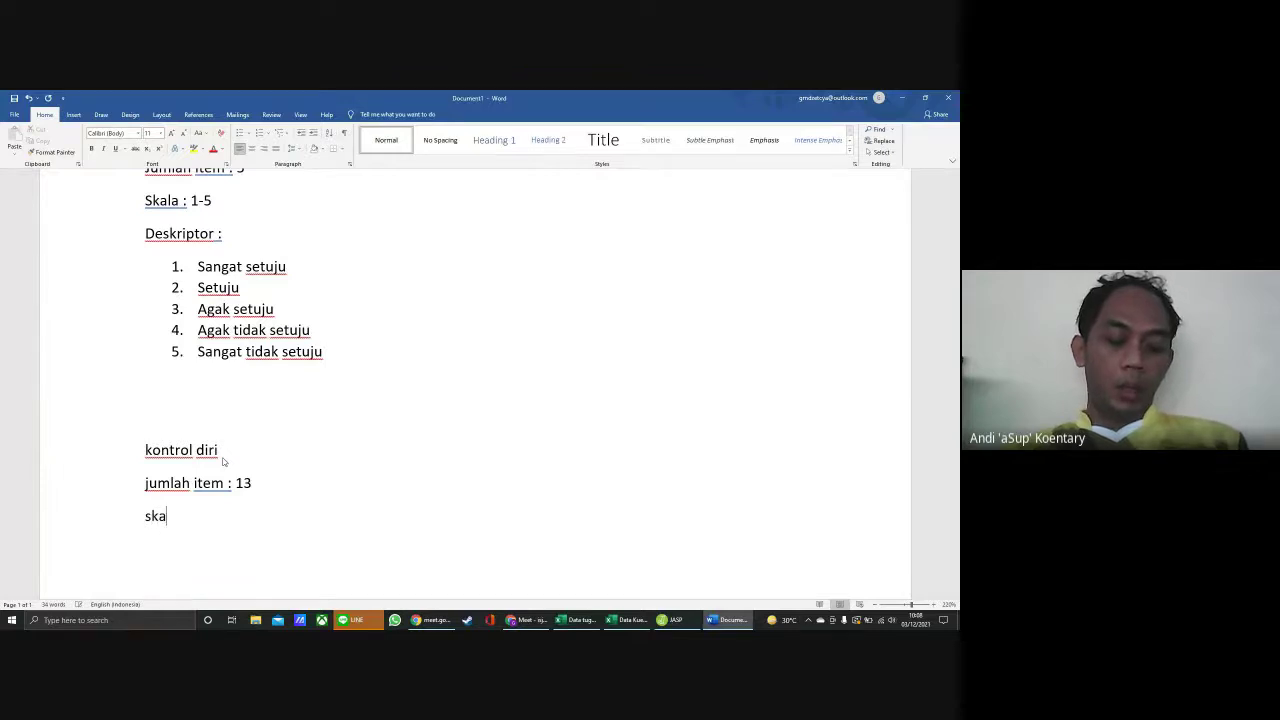
pyautogui.write('la : ')
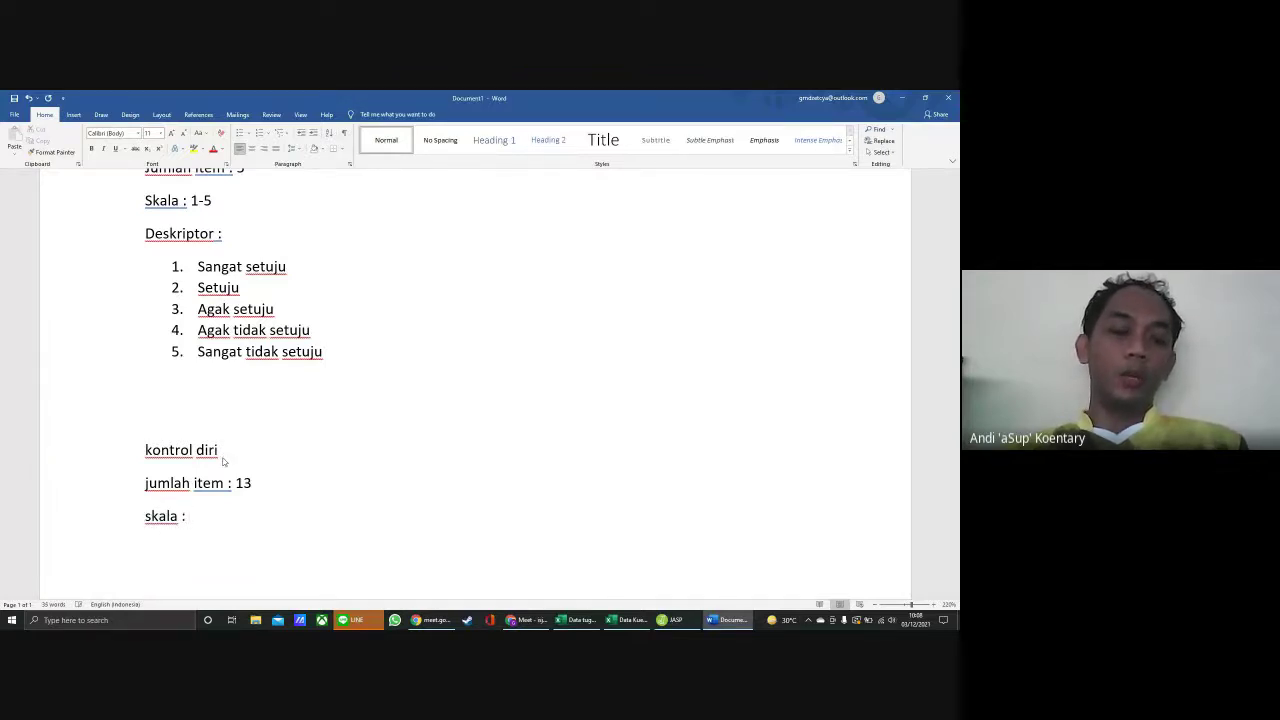
pyautogui.write('1-')
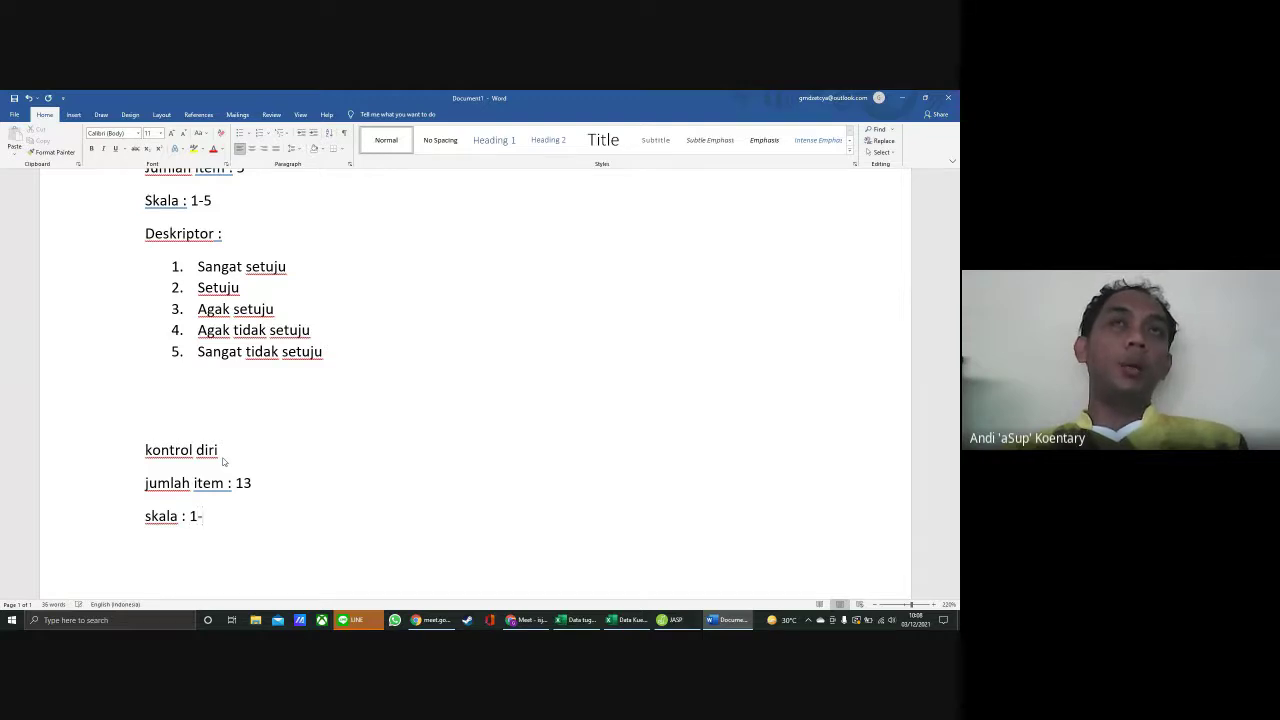
pyautogui.write('5')
# Add the line "descriptor :" below "skala : 1-5" in the "kontrol diri" section, spelling the word with a c
pyautogui.press('Return')
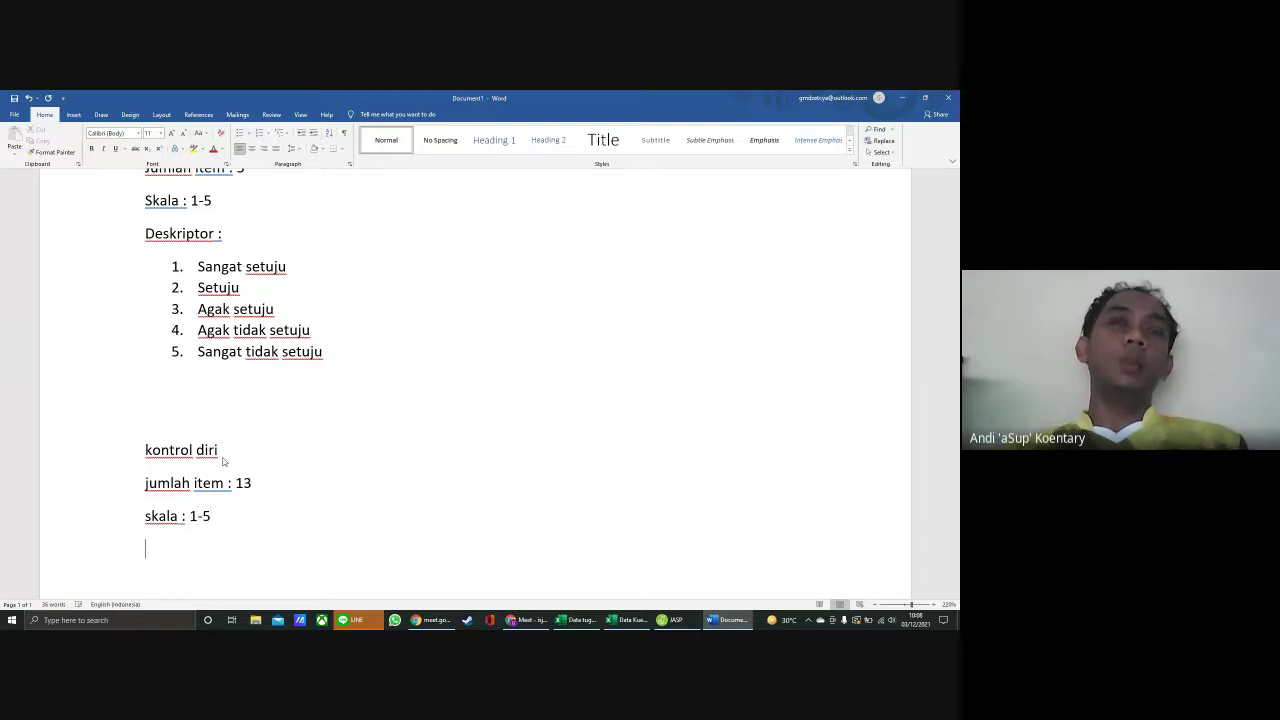
pyautogui.write('deskriptor')
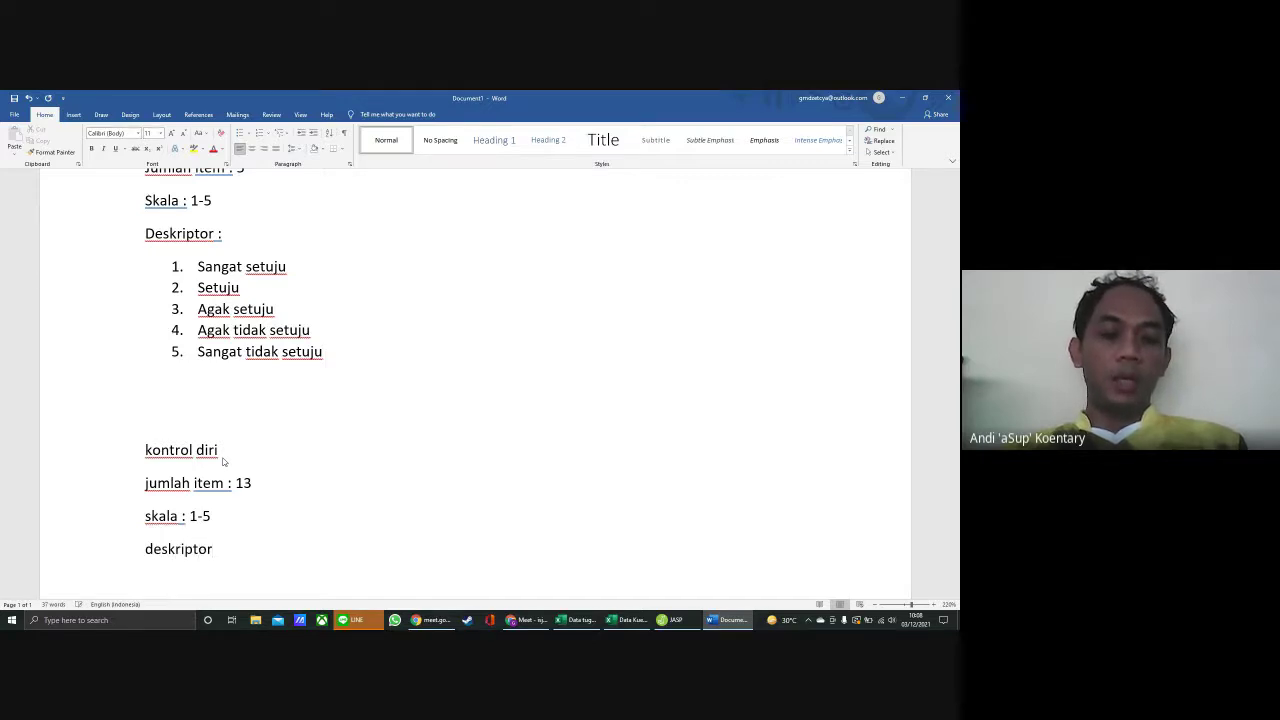
pyautogui.press('BackSpace')
pyautogui.press('BackSpace')
pyautogui.press('BackSpace')
pyautogui.press('BackSpace')
pyautogui.press('BackSpace')
pyautogui.press('BackSpace')
pyautogui.press('BackSpace')
pyautogui.write('criptor :')
# Start a numbered list under "descriptor :" in the "kontrol diri" section with item 1 "Sangat tidak sesuai"
pyautogui.press('Return')
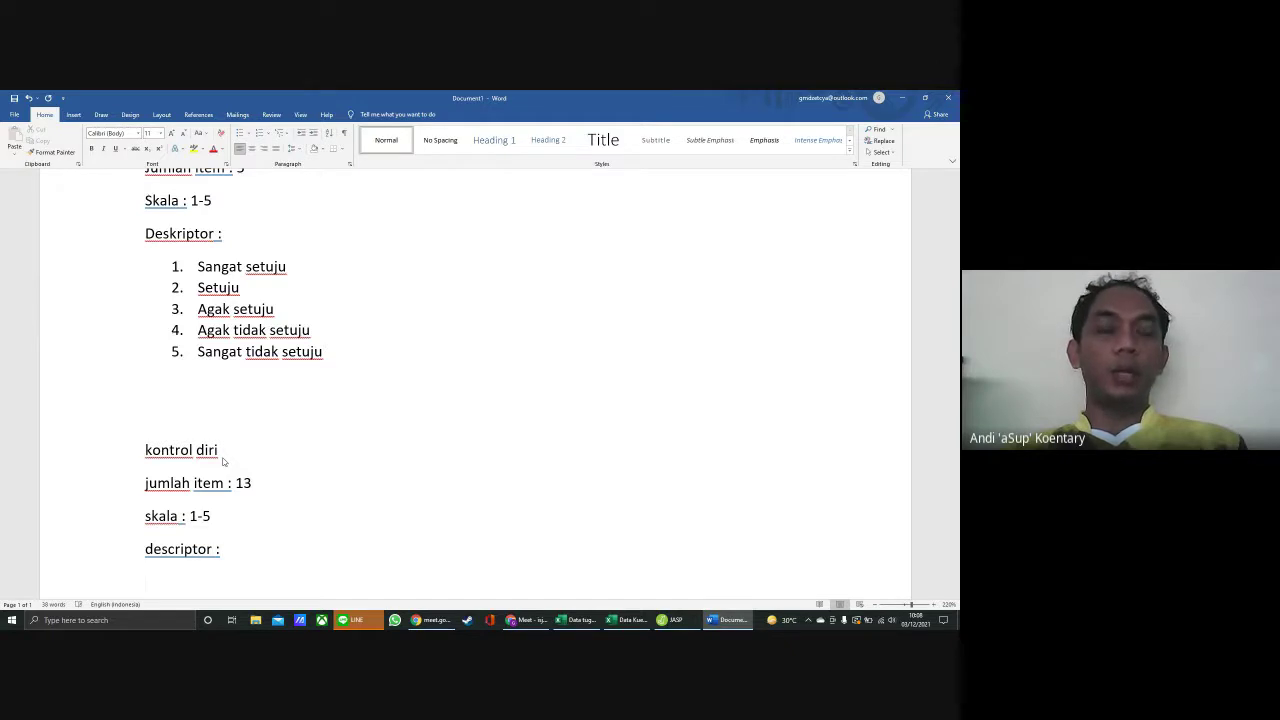
pyautogui.write('1.')
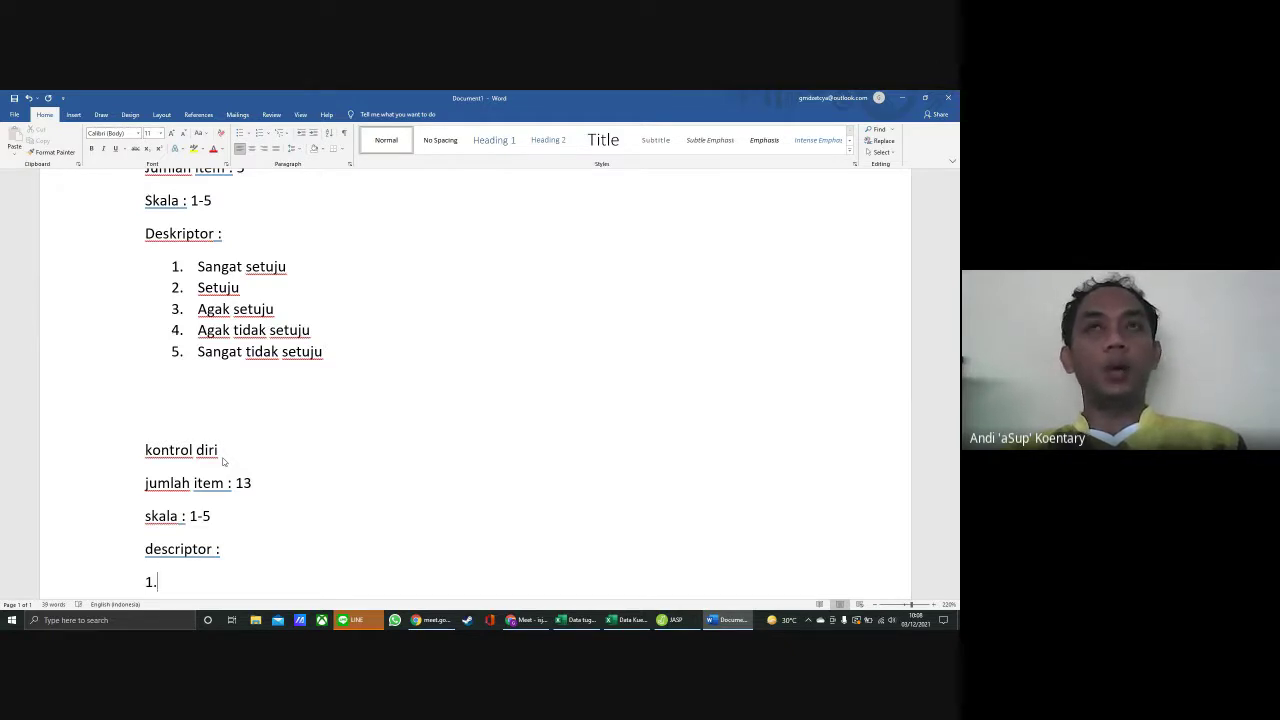
pyautogui.write(' sa')
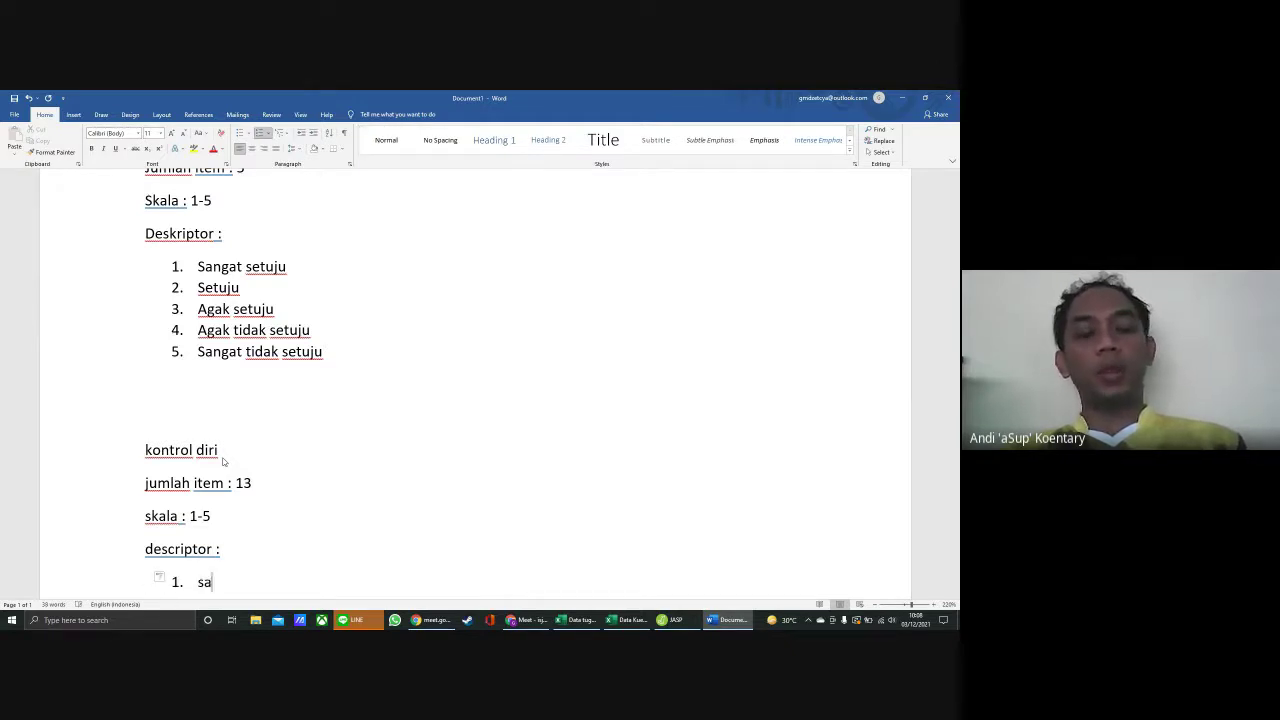
pyautogui.write('ngat ')
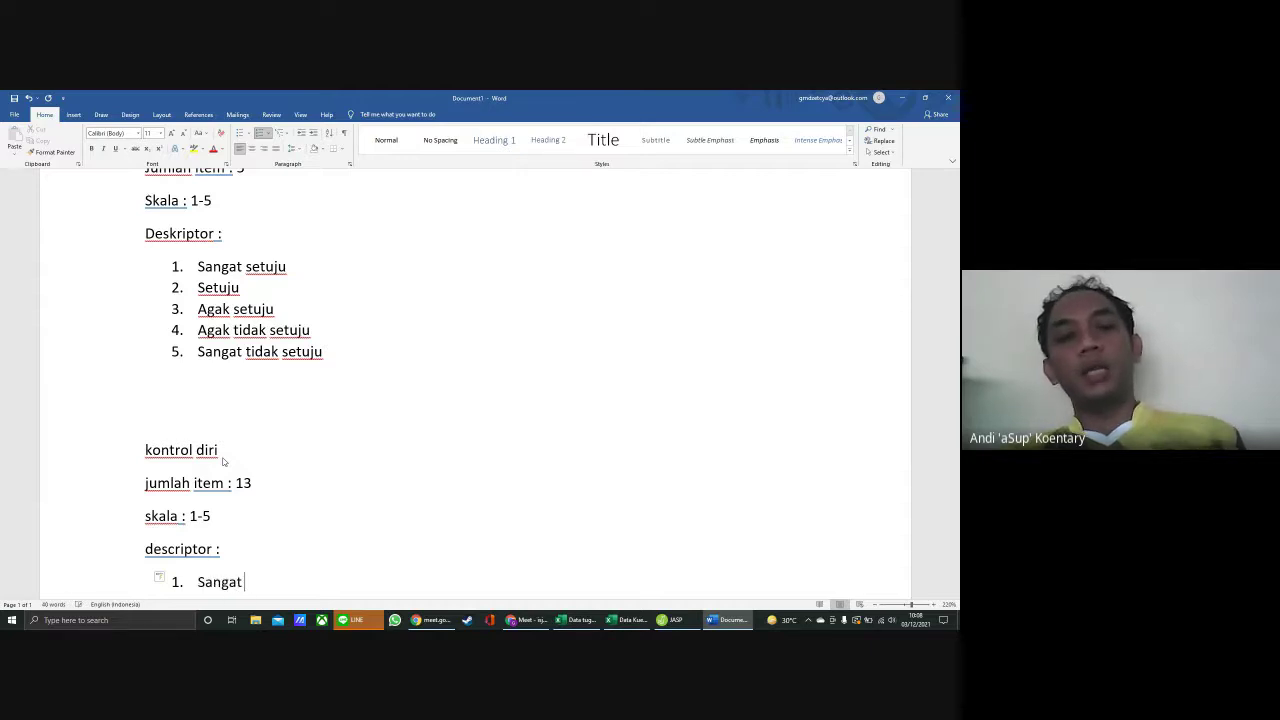
pyautogui.write('tidak sesuai')
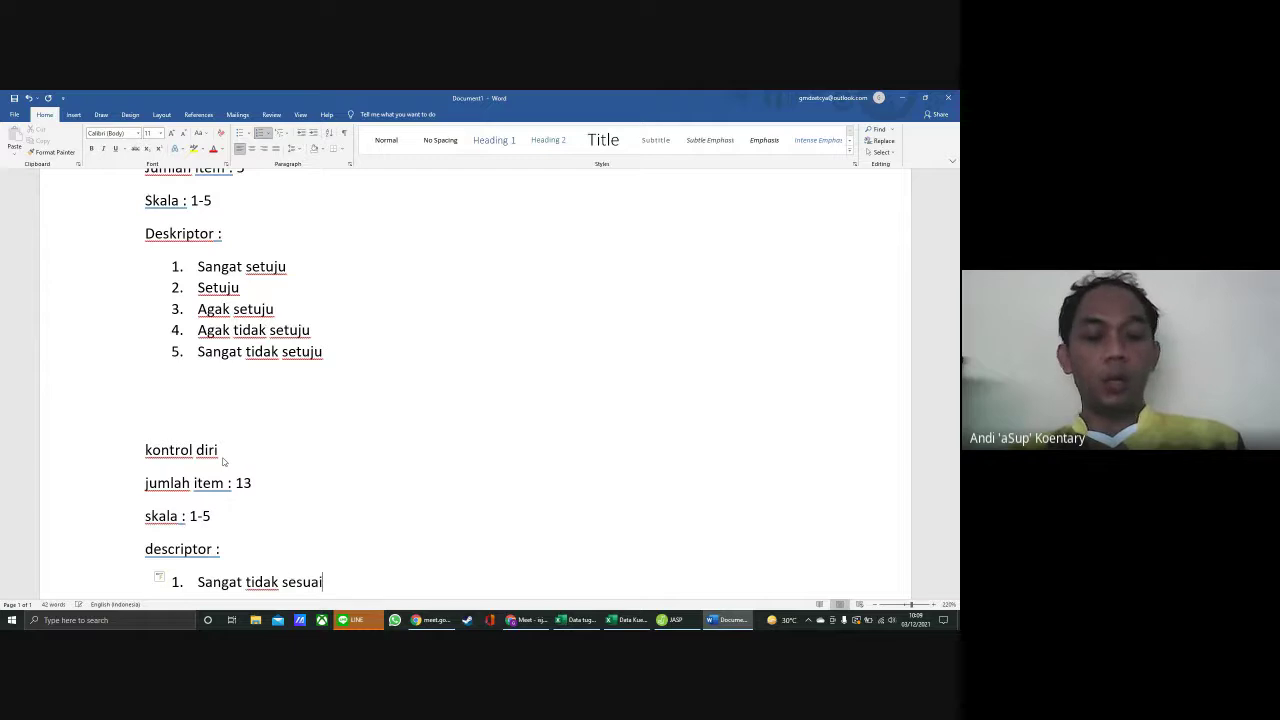
pyautogui.press('Return')
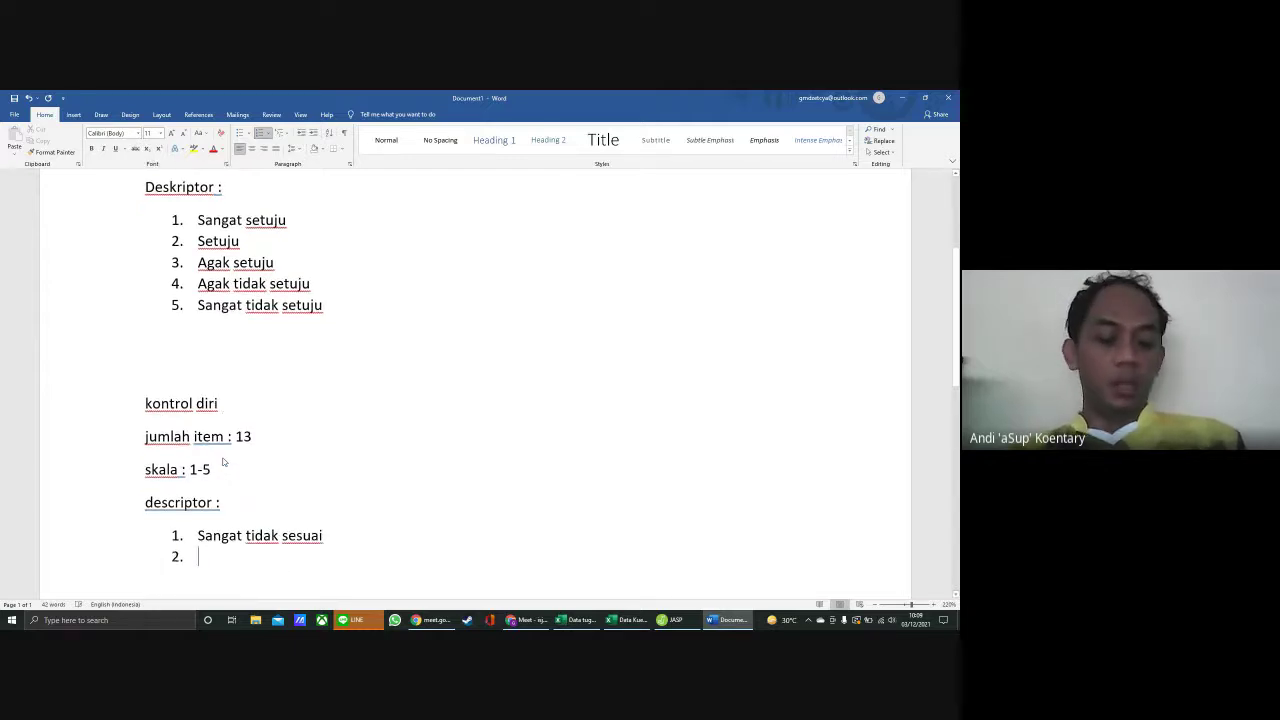
# Add item 2 "Tidak sesuai" and item 3 "Cukup sesuai" to the "kontrol diri" descriptor list
pyautogui.write('Tidak ')
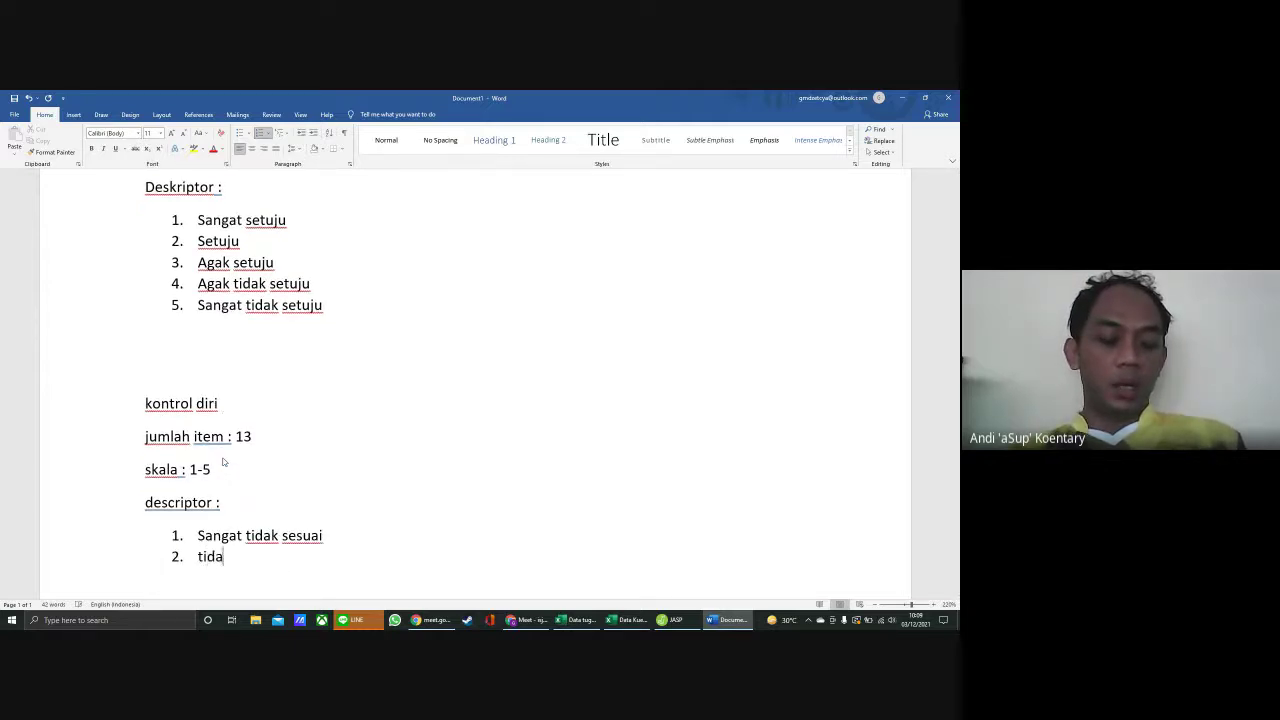
pyautogui.write('sesuai')
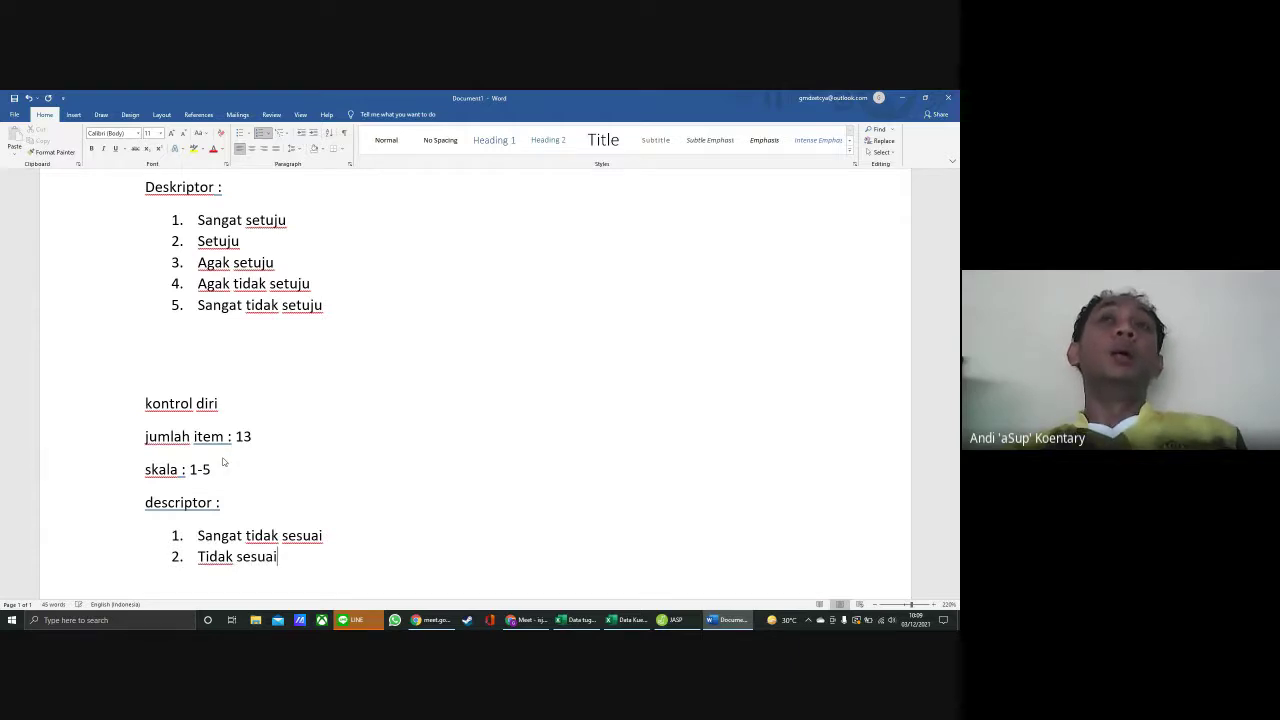
pyautogui.press('Return')
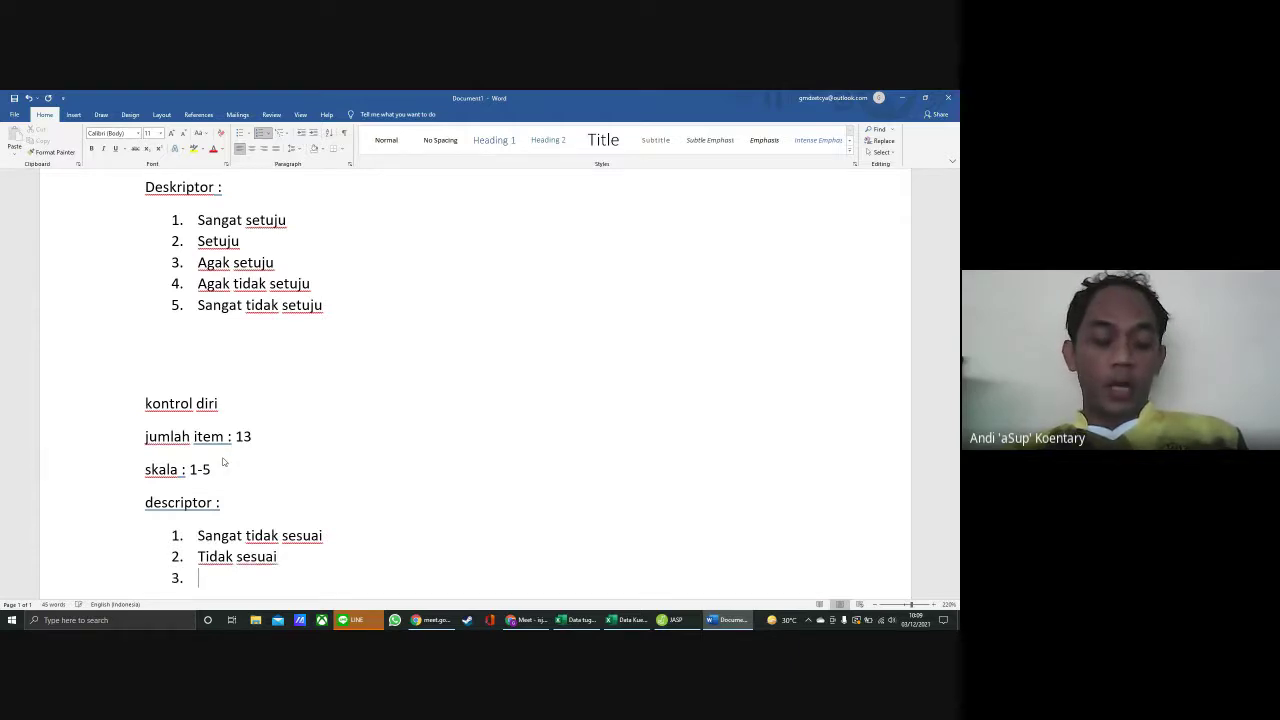
pyautogui.write('cuk')
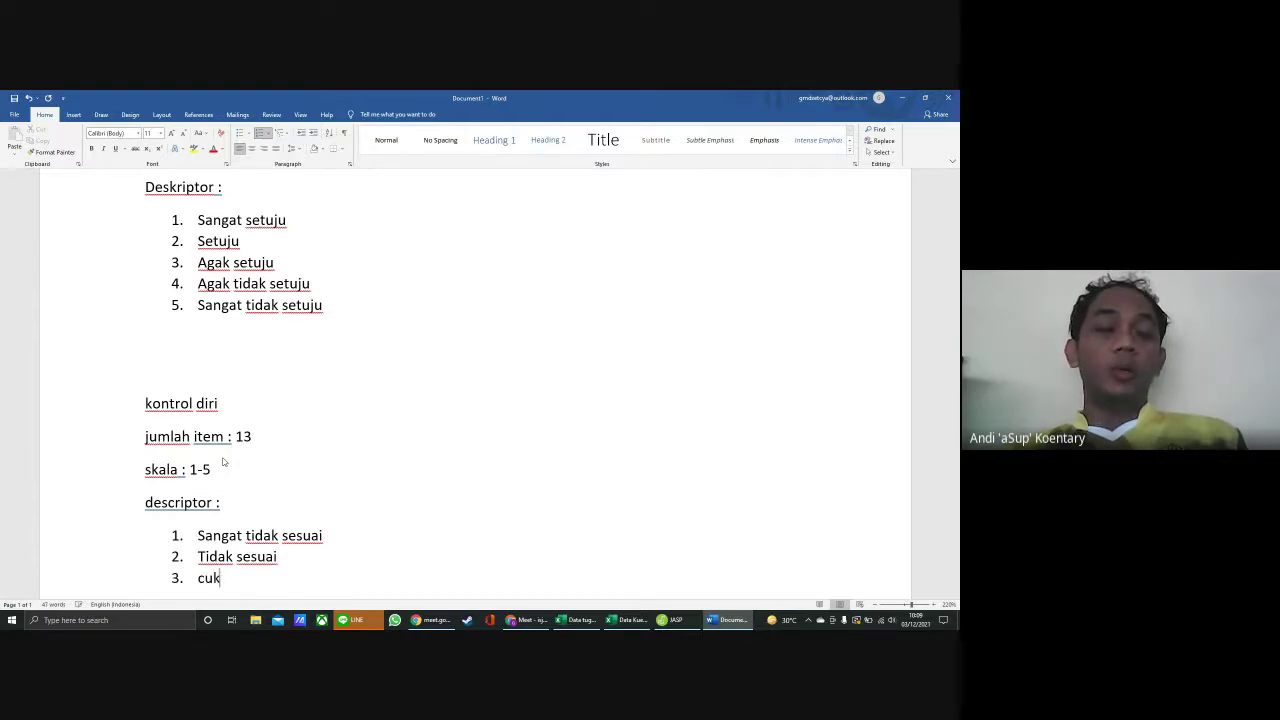
pyautogui.write('up sesua')
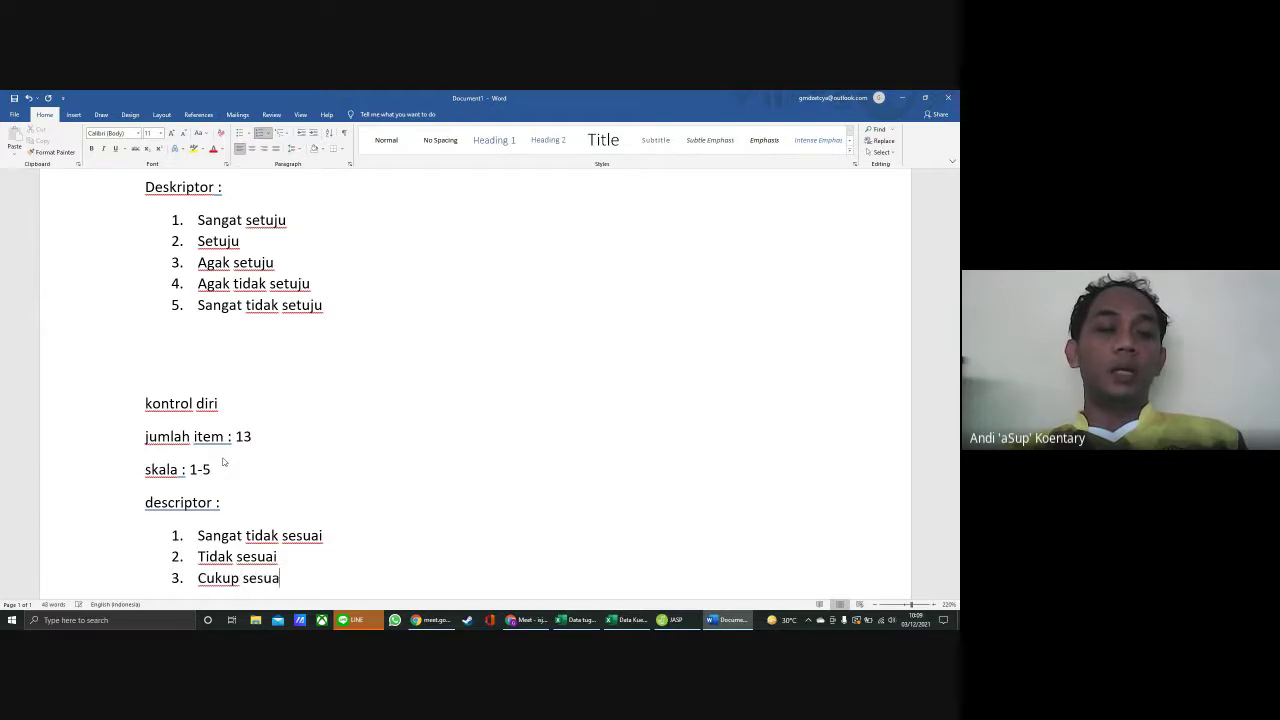
pyautogui.write('i')
pyautogui.press('Return')
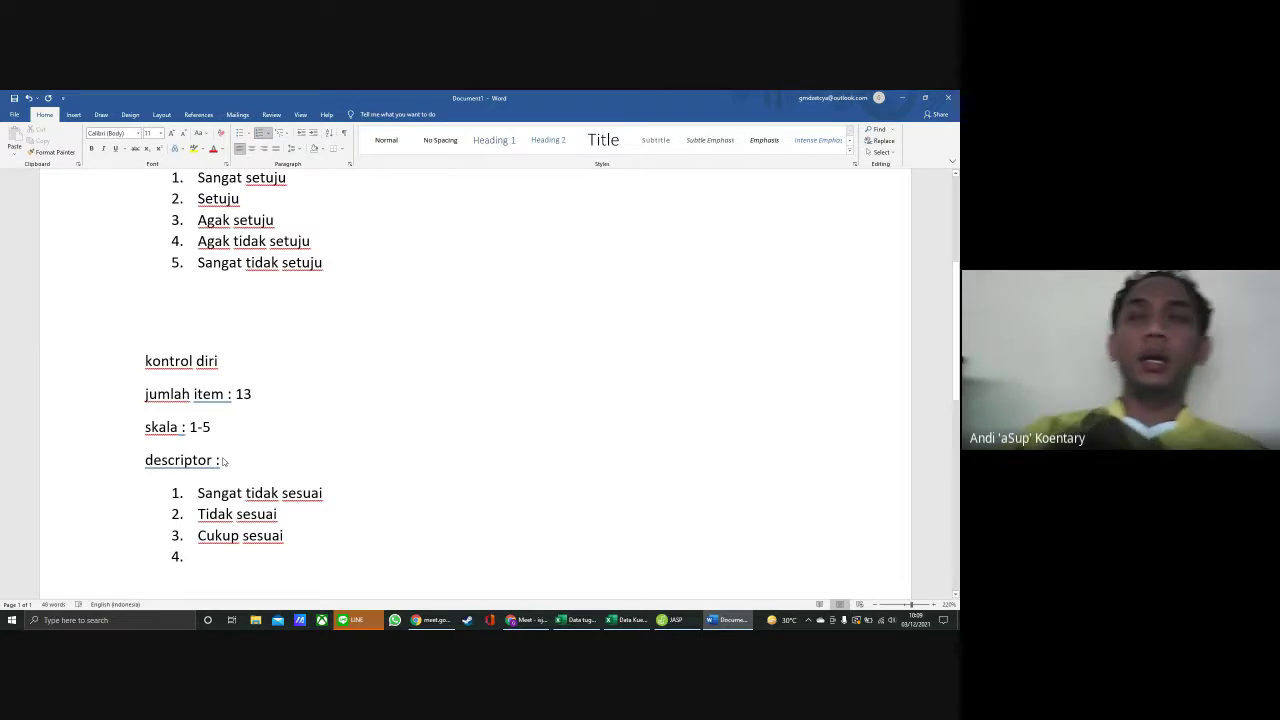
# Complete the "kontrol diri" descriptor list with item 4 "Sesuai" and item 5 "Sangat sesuai"
pyautogui.write('ses')
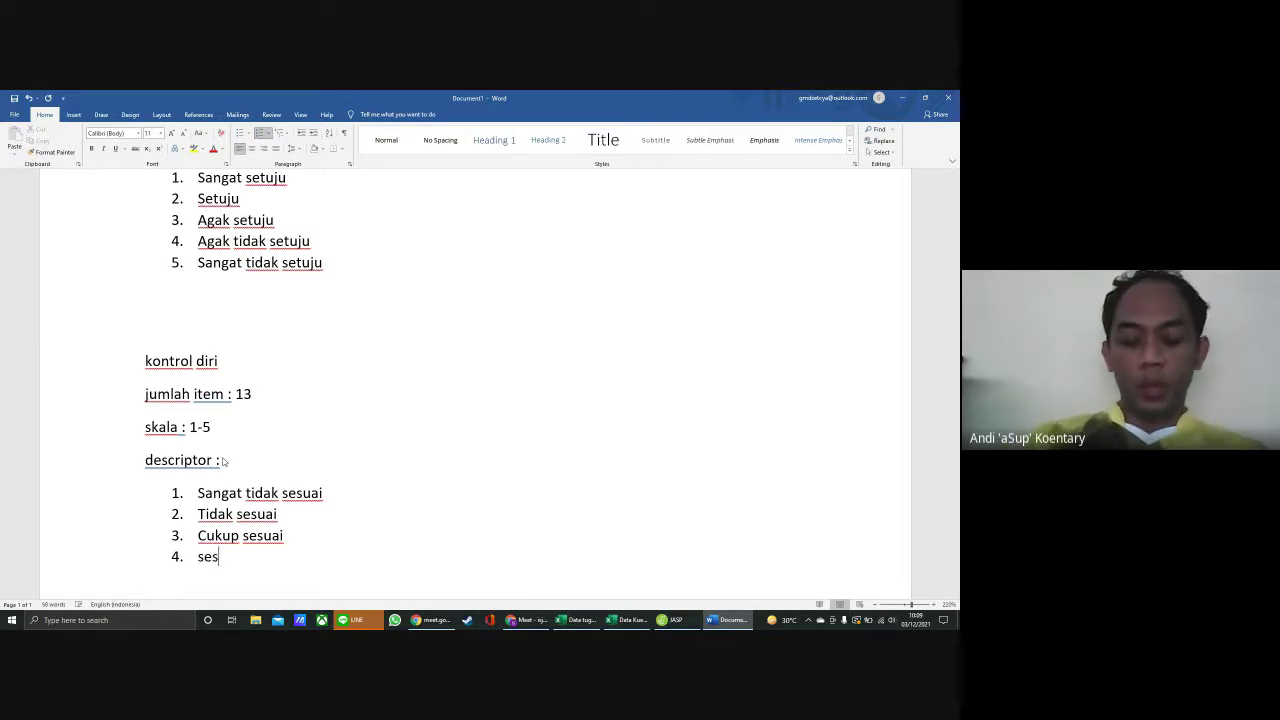
pyautogui.write('uai')
pyautogui.press('Return')
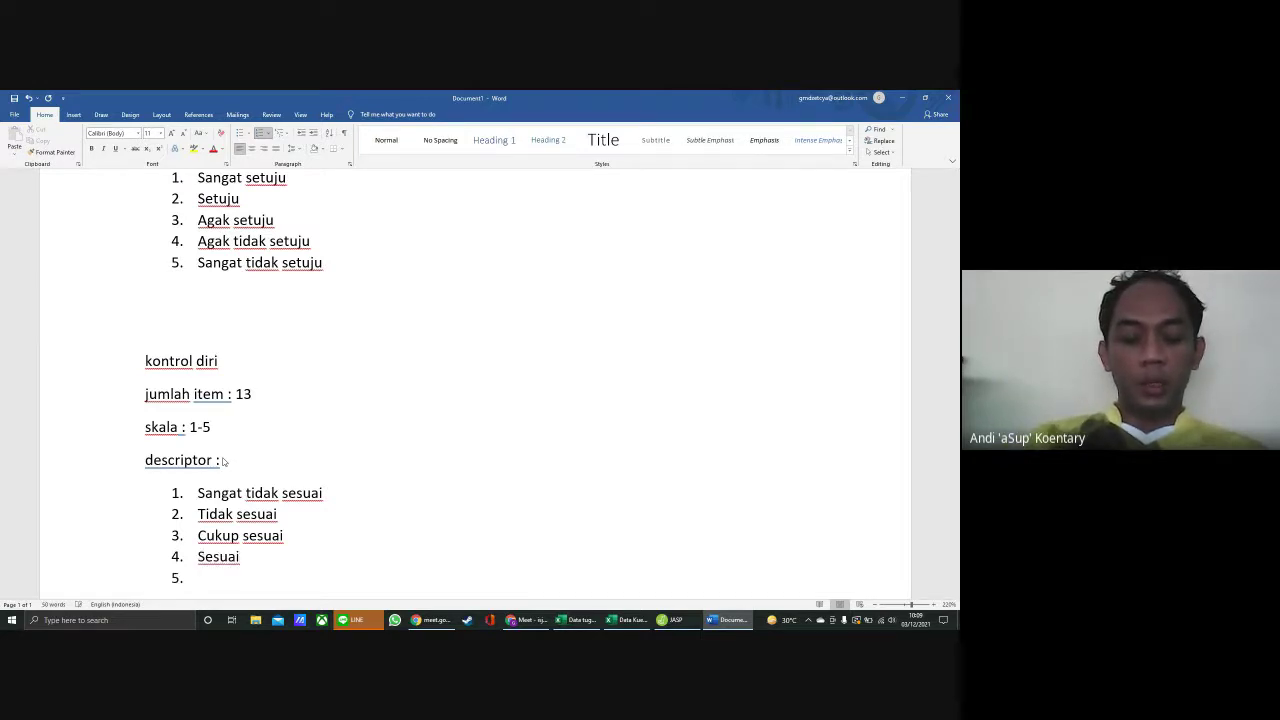
pyautogui.write('sangat se')
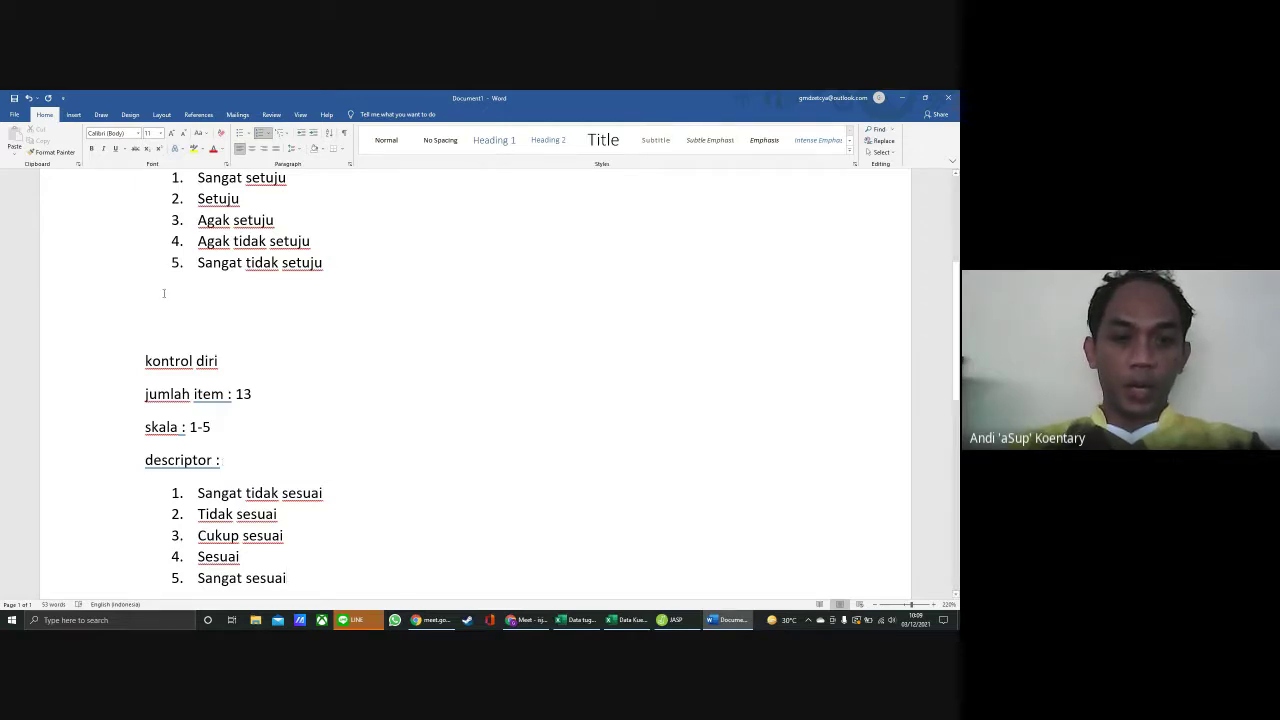
# Delete the blank lines between the "Prokrastinasi akademik" descriptor list and the "kontrol diri" heading, and review the notes for both scales
pyautogui.click(161, 329)
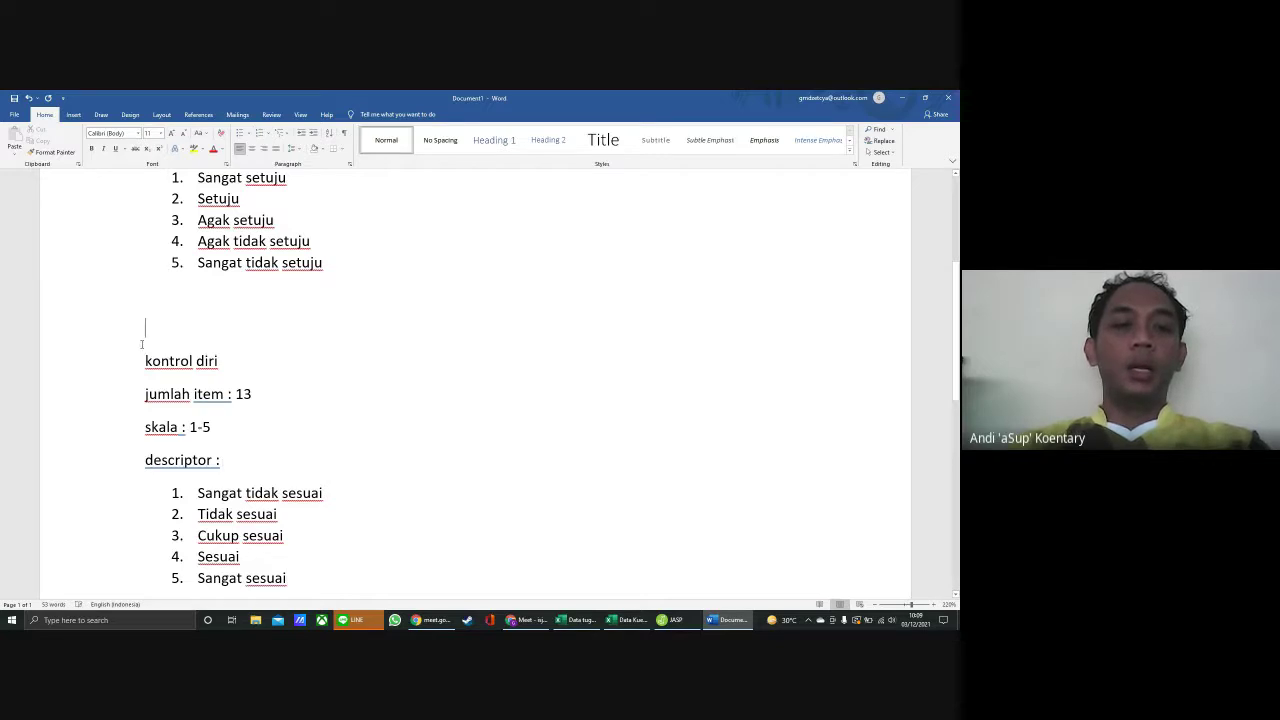
pyautogui.press('BackSpace')
pyautogui.press('BackSpace')
pyautogui.scroll(1, 380, 372)
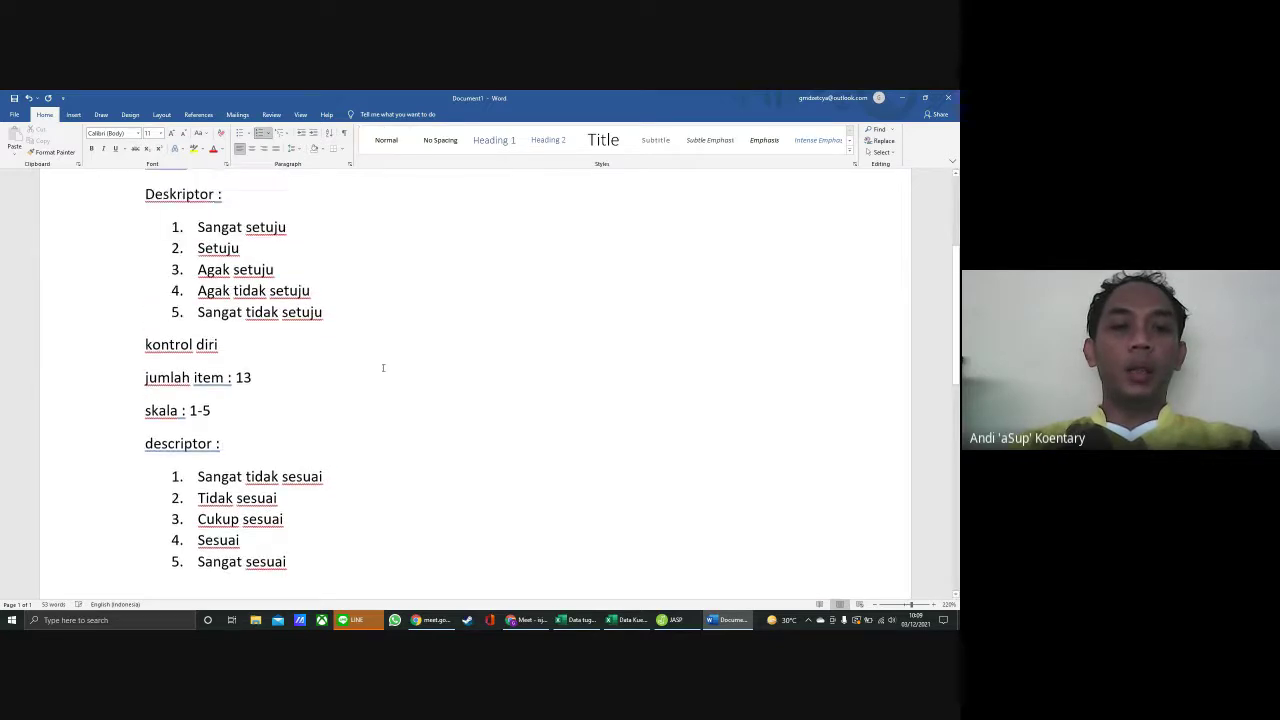
pyautogui.scroll(1, 390, 362)
pyautogui.scroll(-1, 397, 361)
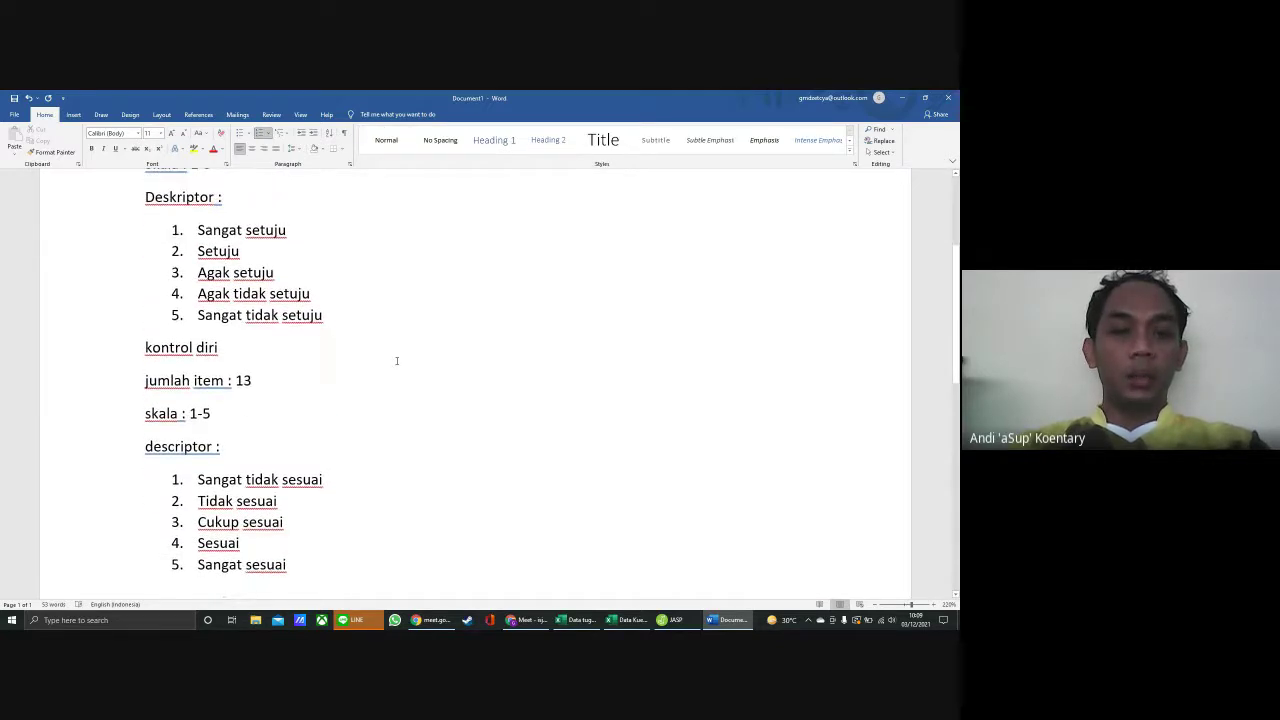
pyautogui.scroll(-2, 397, 361)
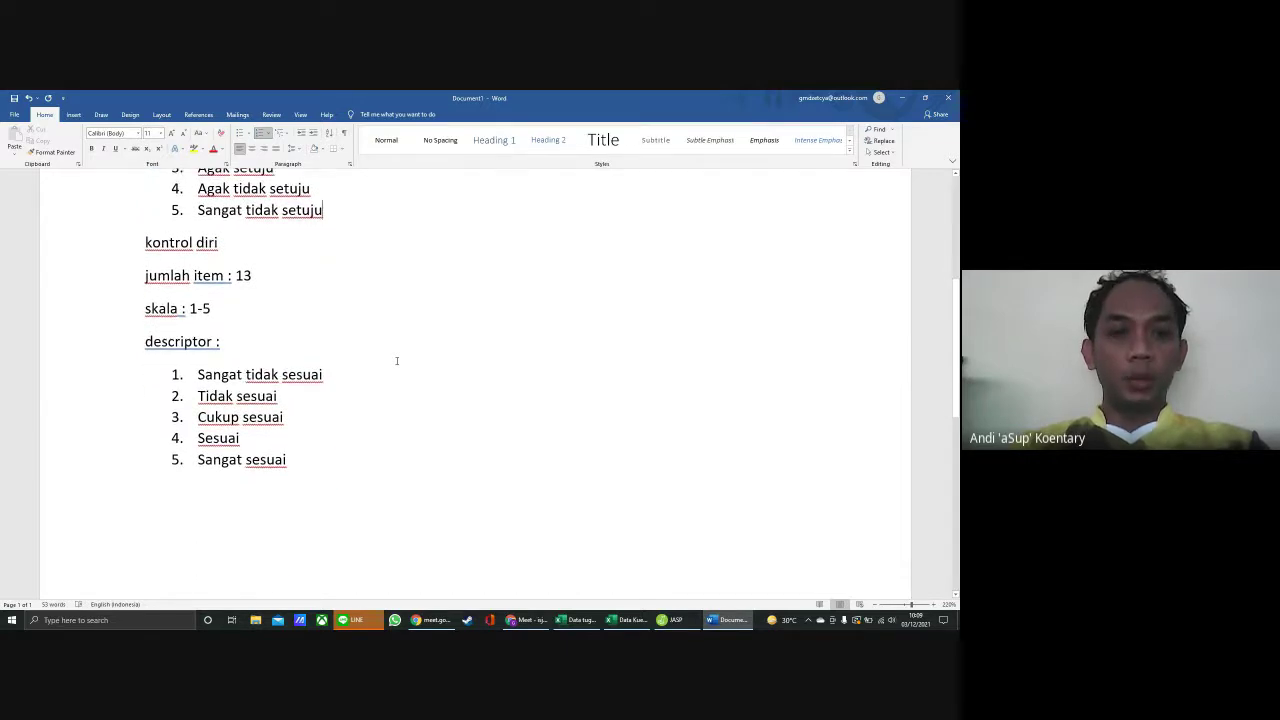
pyautogui.scroll(5, 397, 361)
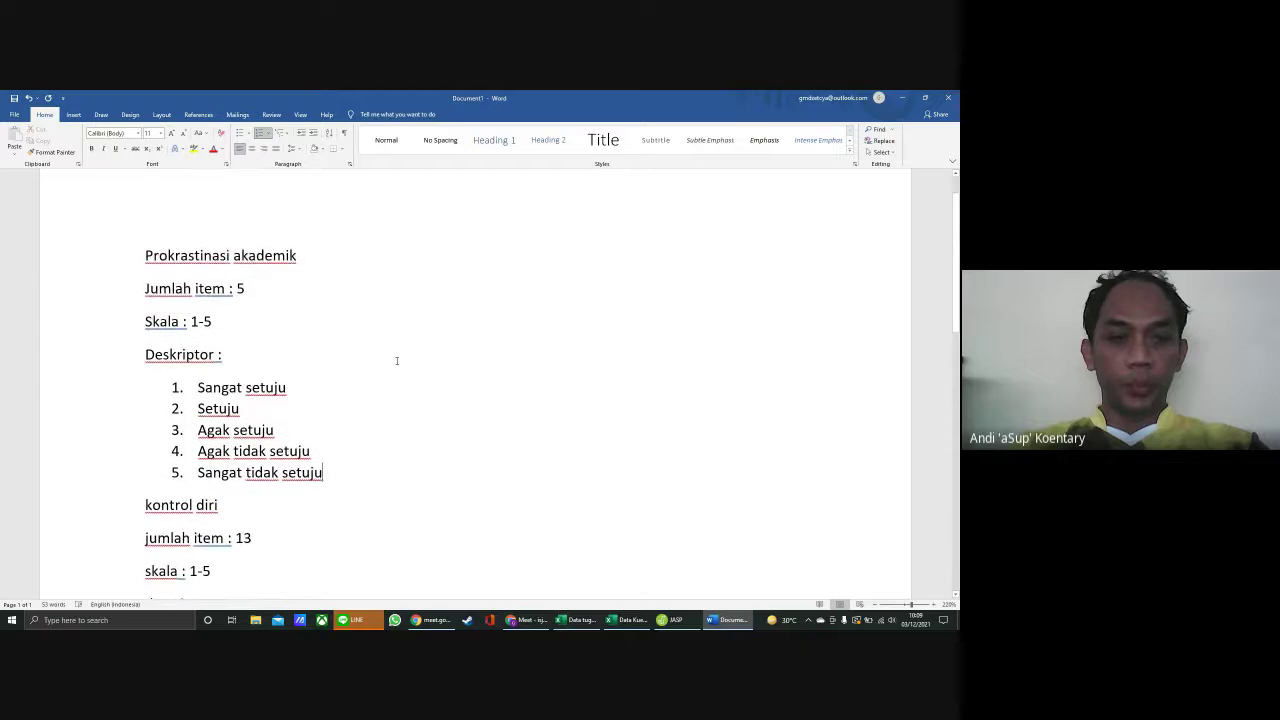
pyautogui.scroll(-1, 397, 361)
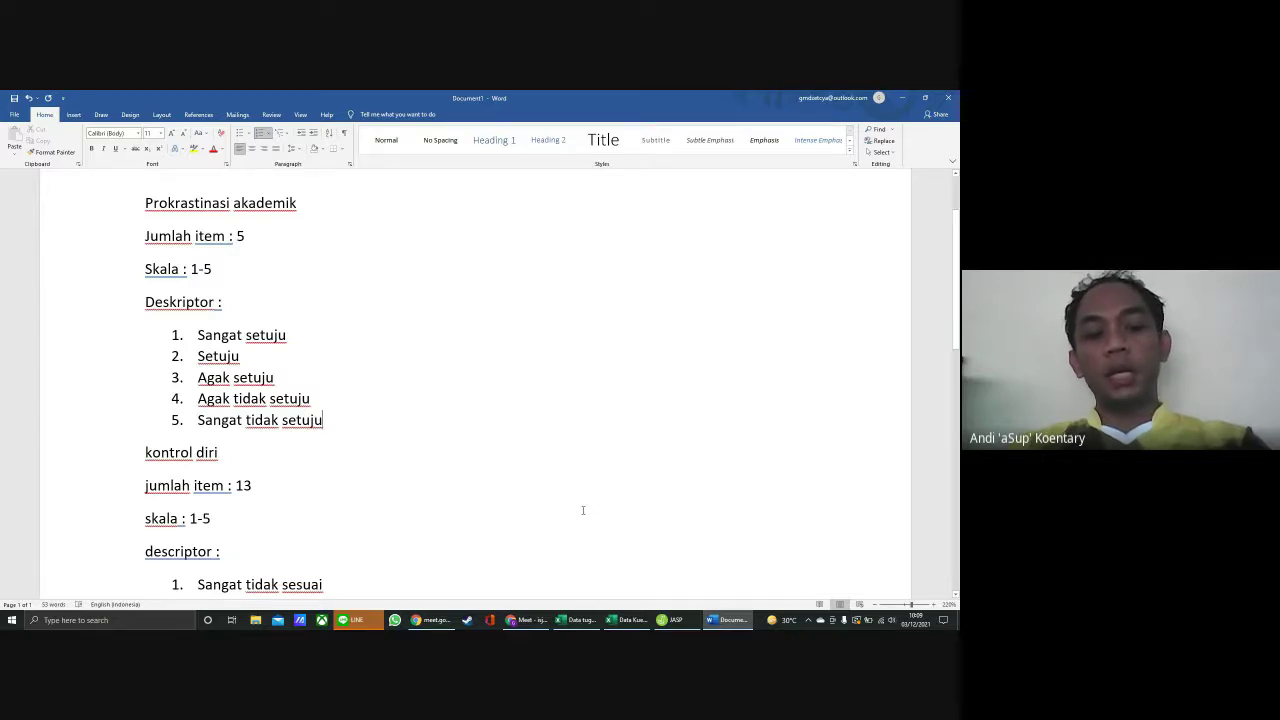
# Switch to Excel and view the questionnaire response workbook and the "Data tugas akhir" workbook
pyautogui.click(630, 620)
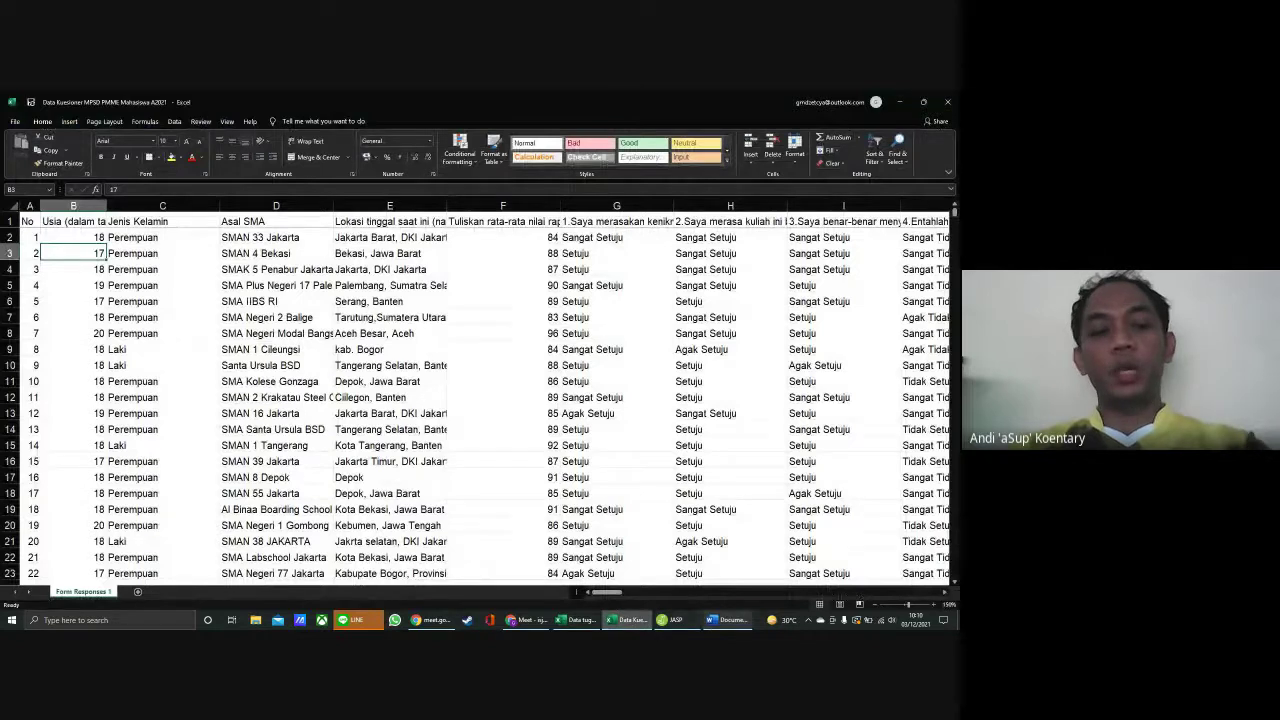
pyautogui.moveTo(697, 625)
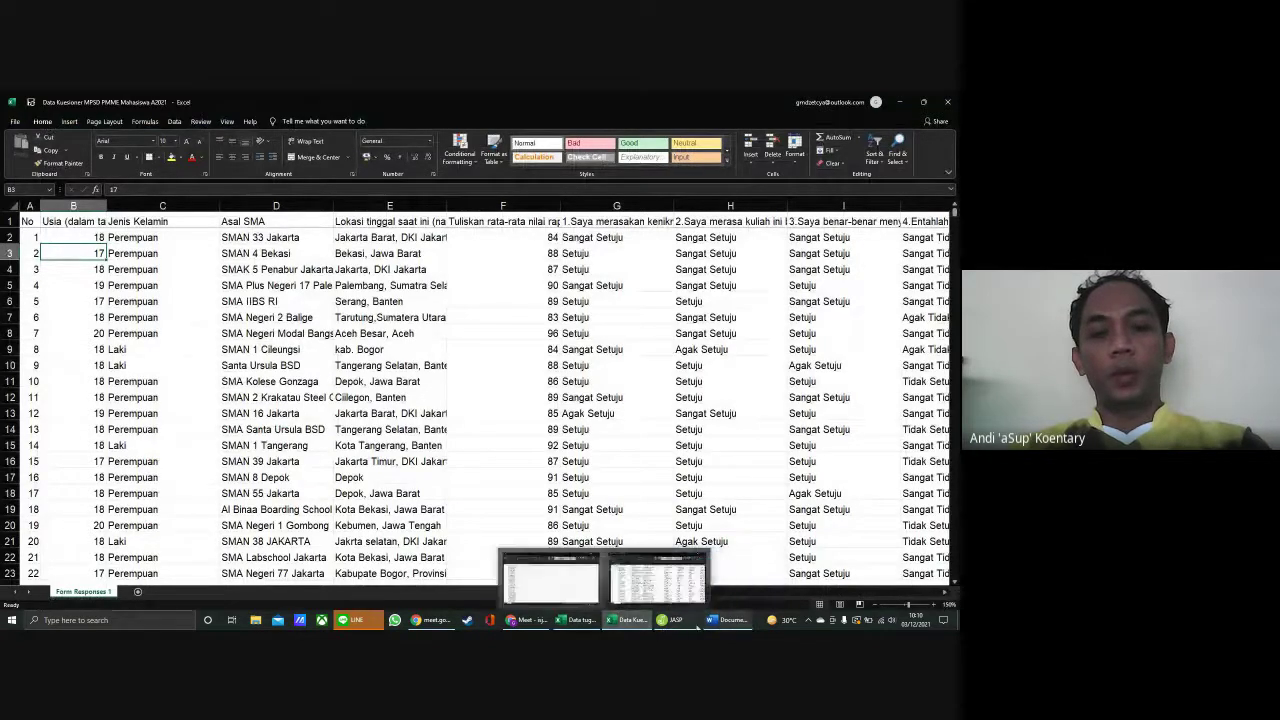
pyautogui.click(561, 620)
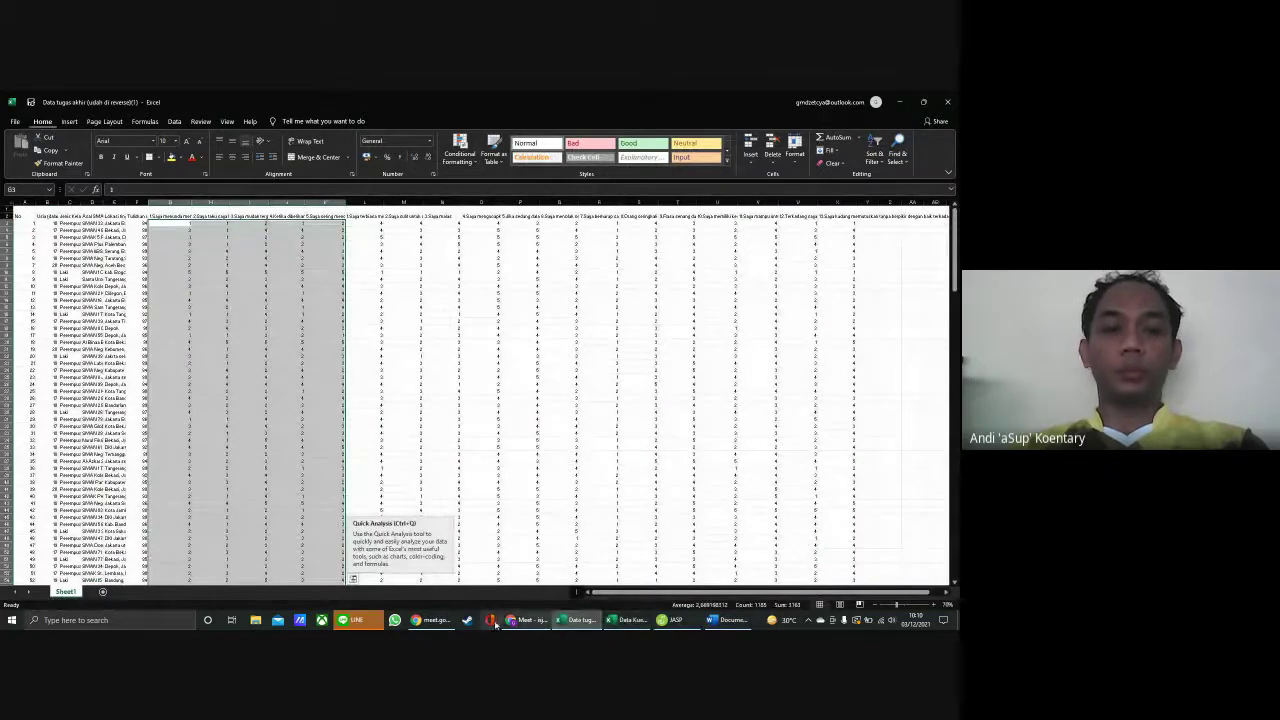
# Switch to the Google Meet call in Chrome and open its presentation options
pyautogui.moveTo(520, 623)
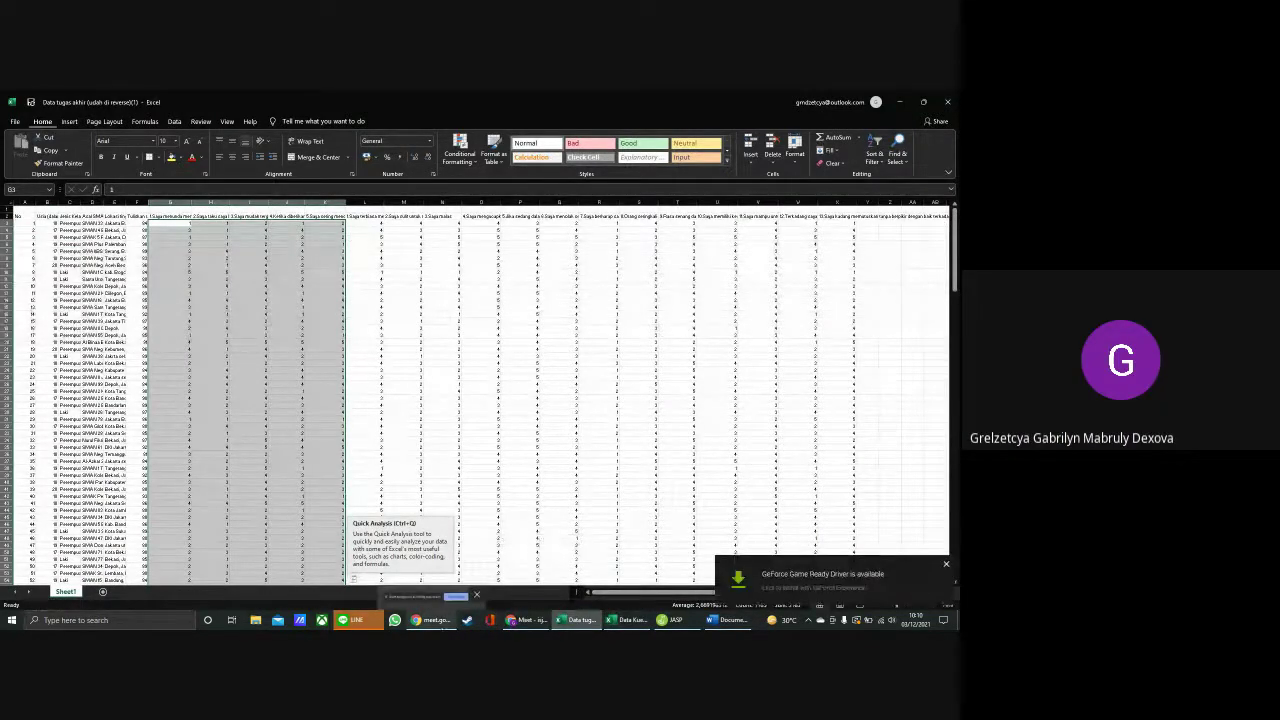
pyautogui.click(522, 620)
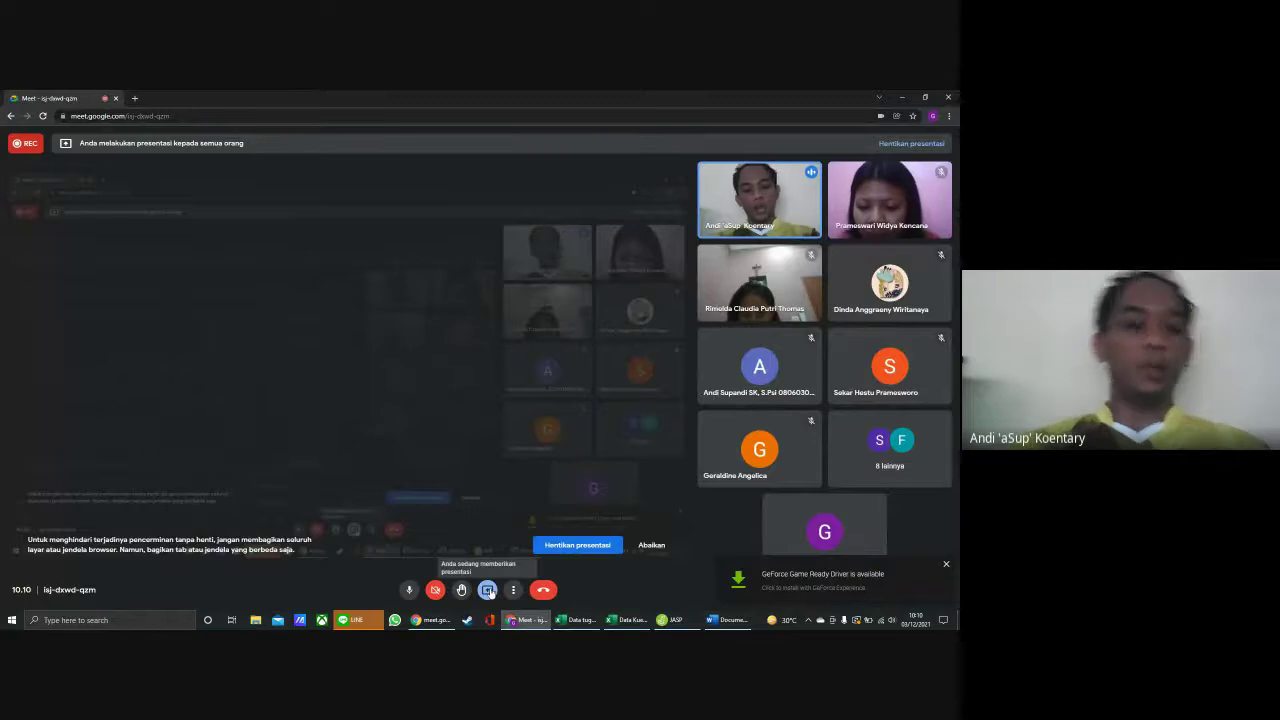
pyautogui.click(487, 590)
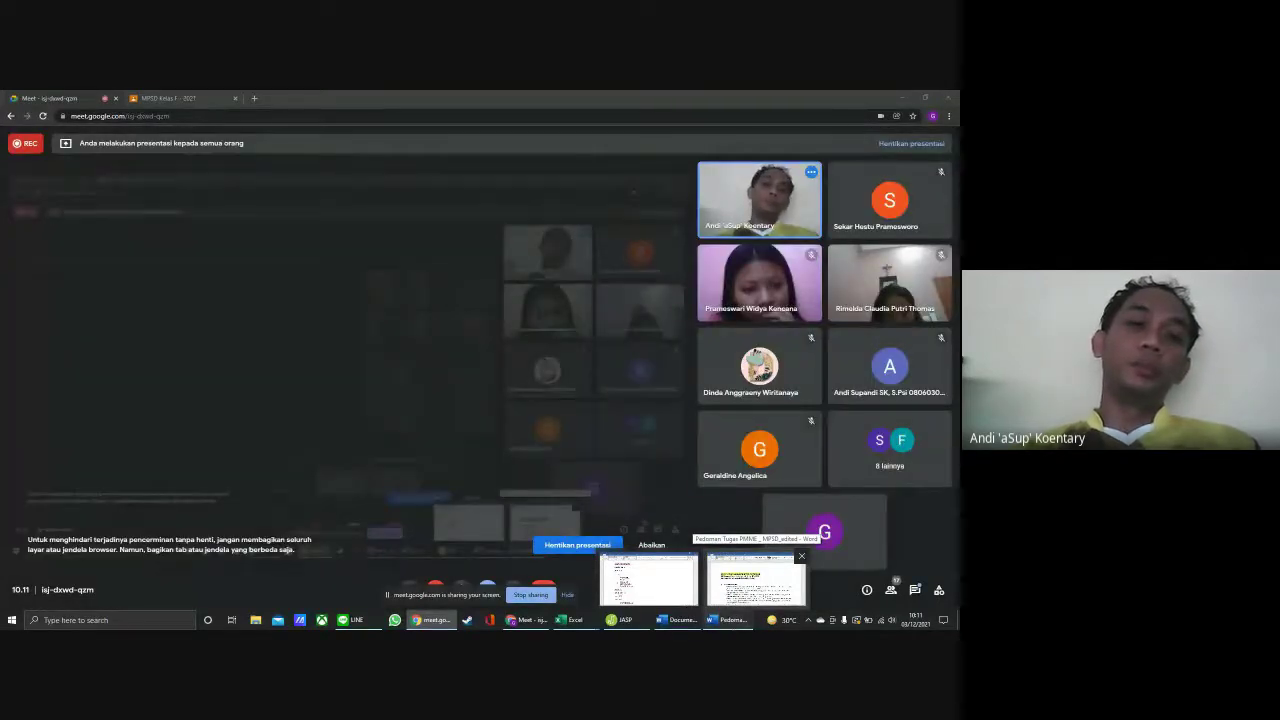
# Switch to the "Pedoman Tugas PMME _ MPSD_edited" document in Word and read its general explanation and "ALUR TUGAS" section
pyautogui.click(755, 580)
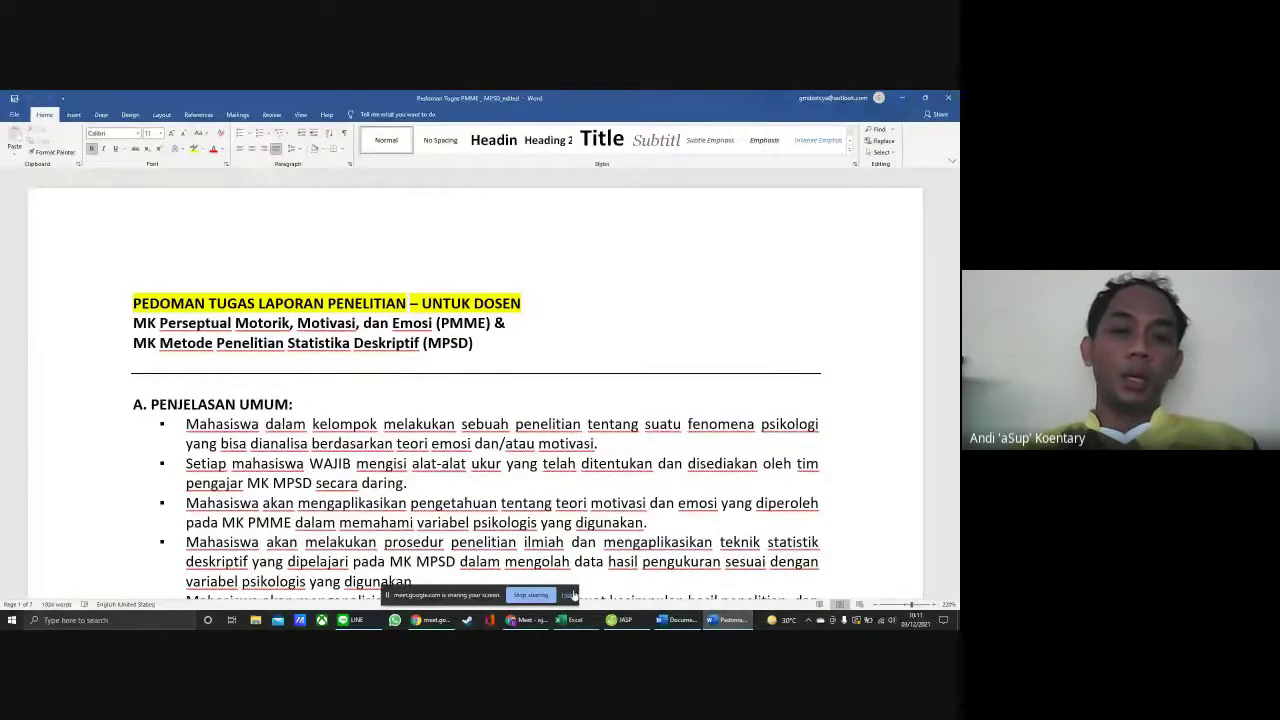
pyautogui.click(568, 595)
pyautogui.scroll(-1, 886, 457)
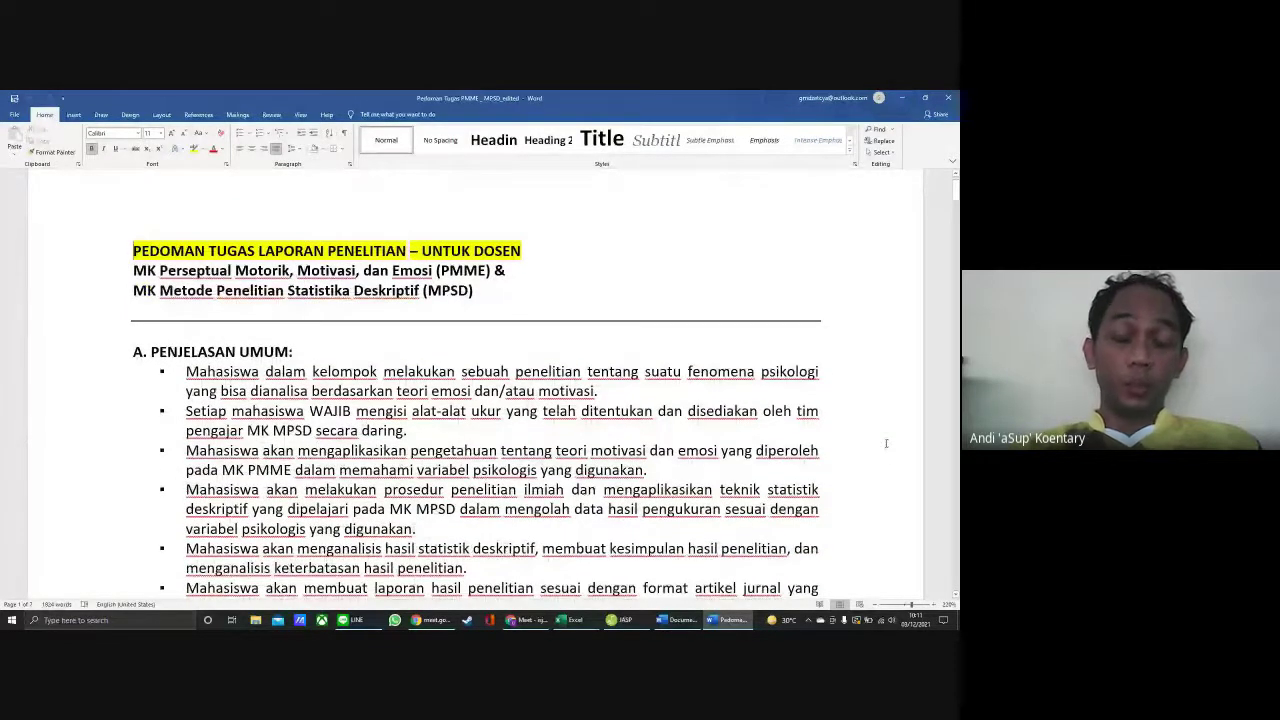
pyautogui.scroll(-10, 886, 443)
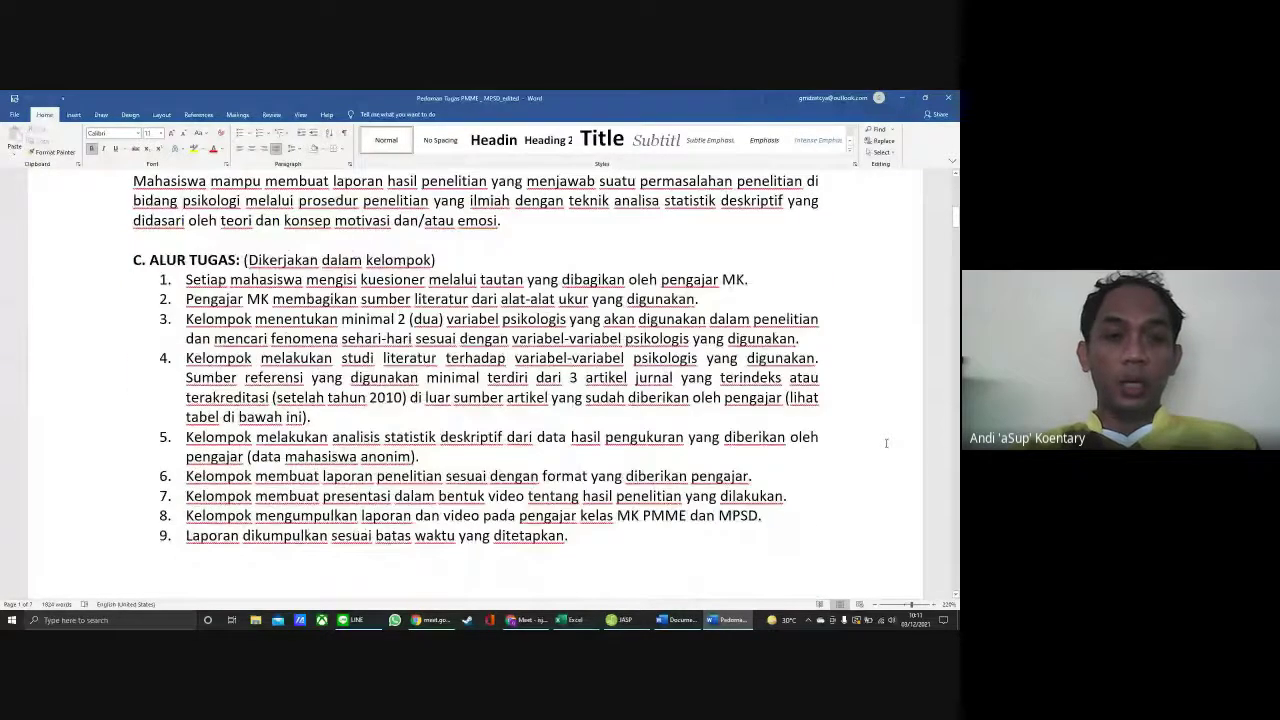
pyautogui.scroll(-2, 886, 443)
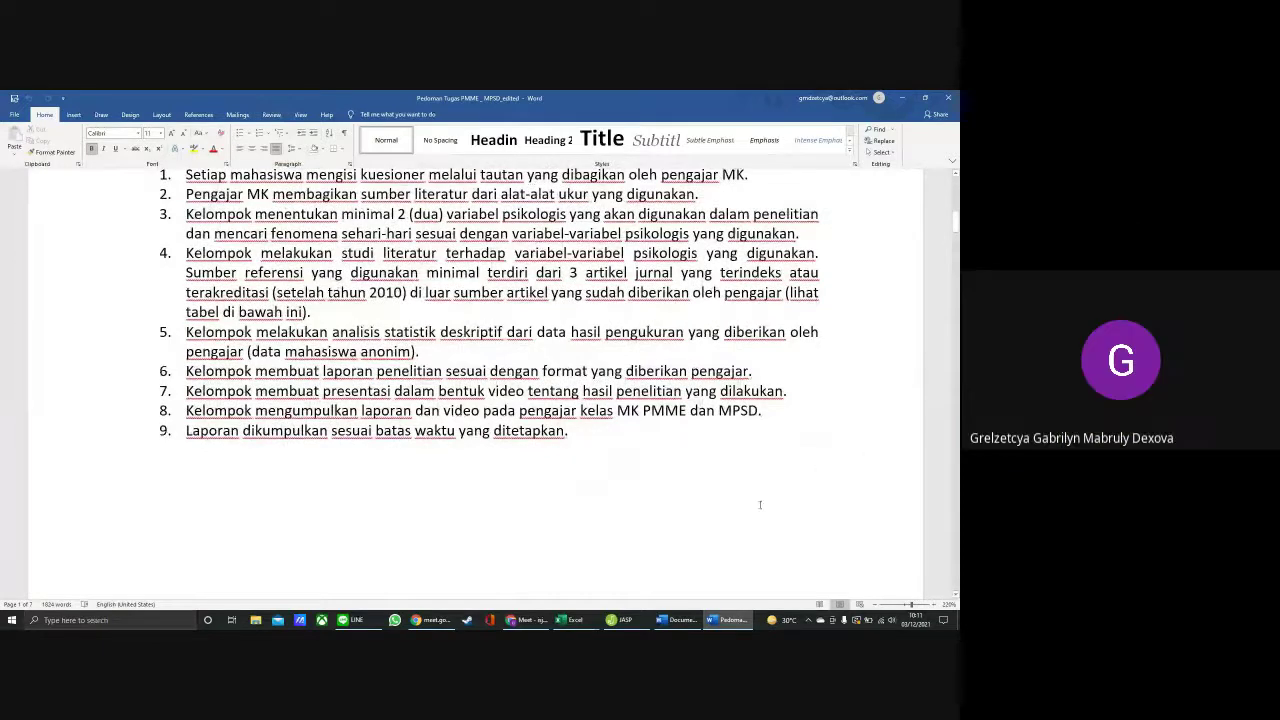
# Examine the table under "D. ALAT UKUR YANG DIGUNAKAN" for each variable's measuring instrument, reference and item count
pyautogui.scroll(-2, 676, 490)
pyautogui.scroll(-4, 669, 472)
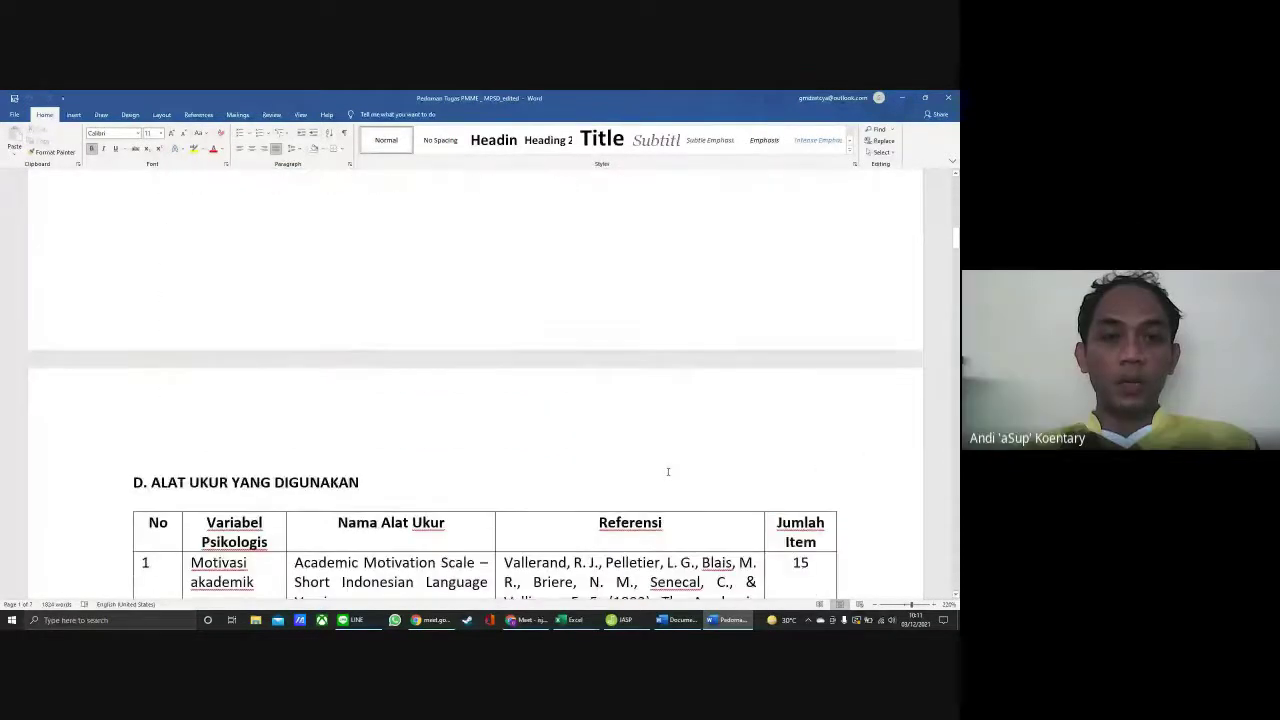
pyautogui.scroll(-5, 668, 472)
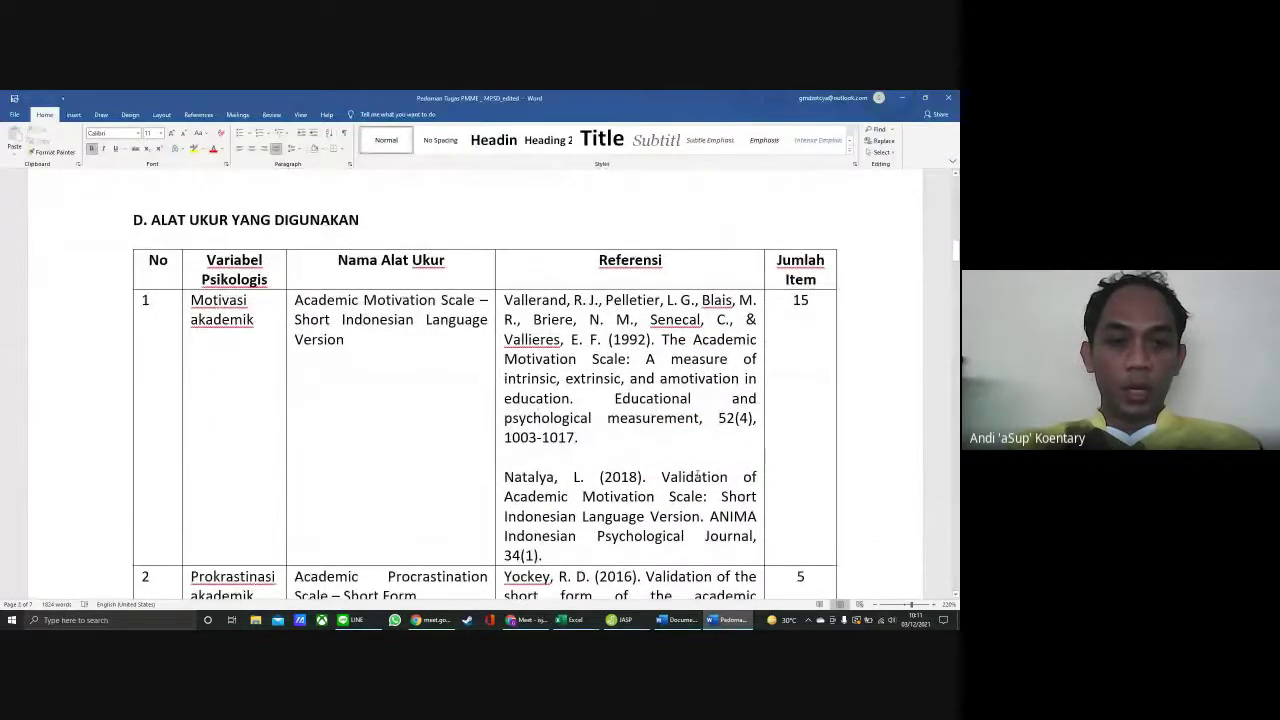
pyautogui.scroll(-4, 738, 475)
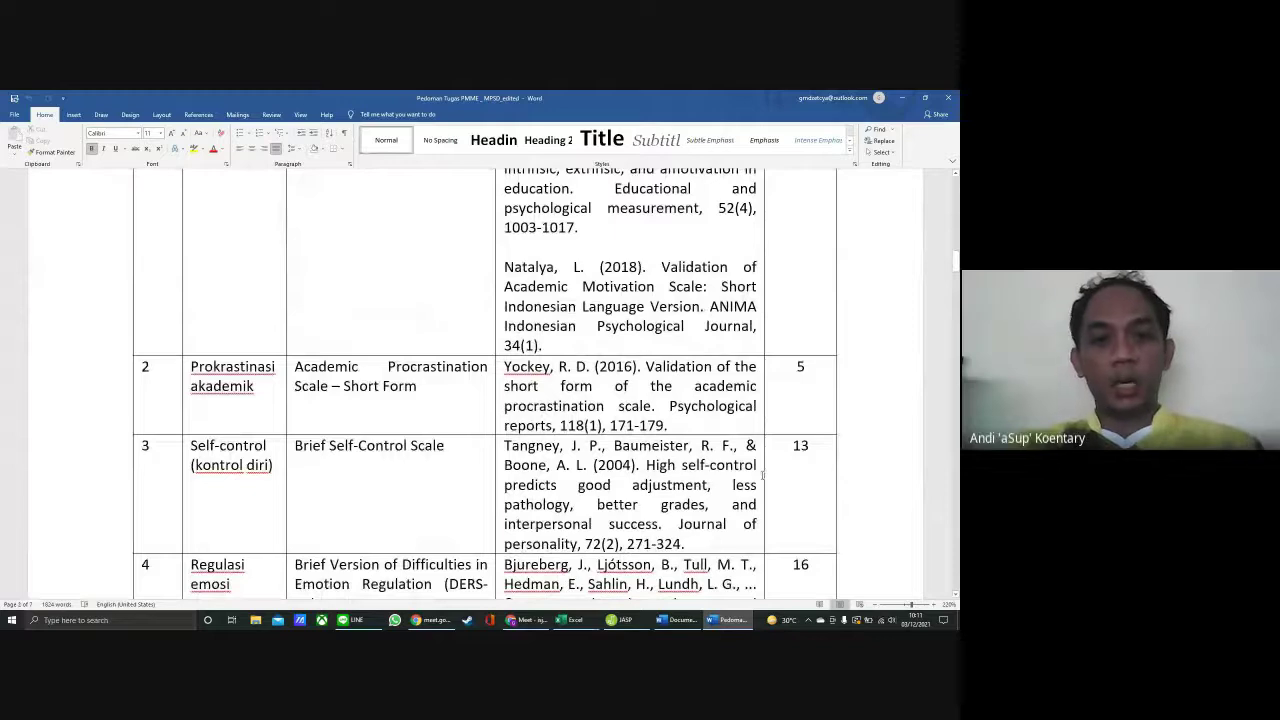
pyautogui.scroll(-3, 720, 470)
pyautogui.scroll(-4, 720, 470)
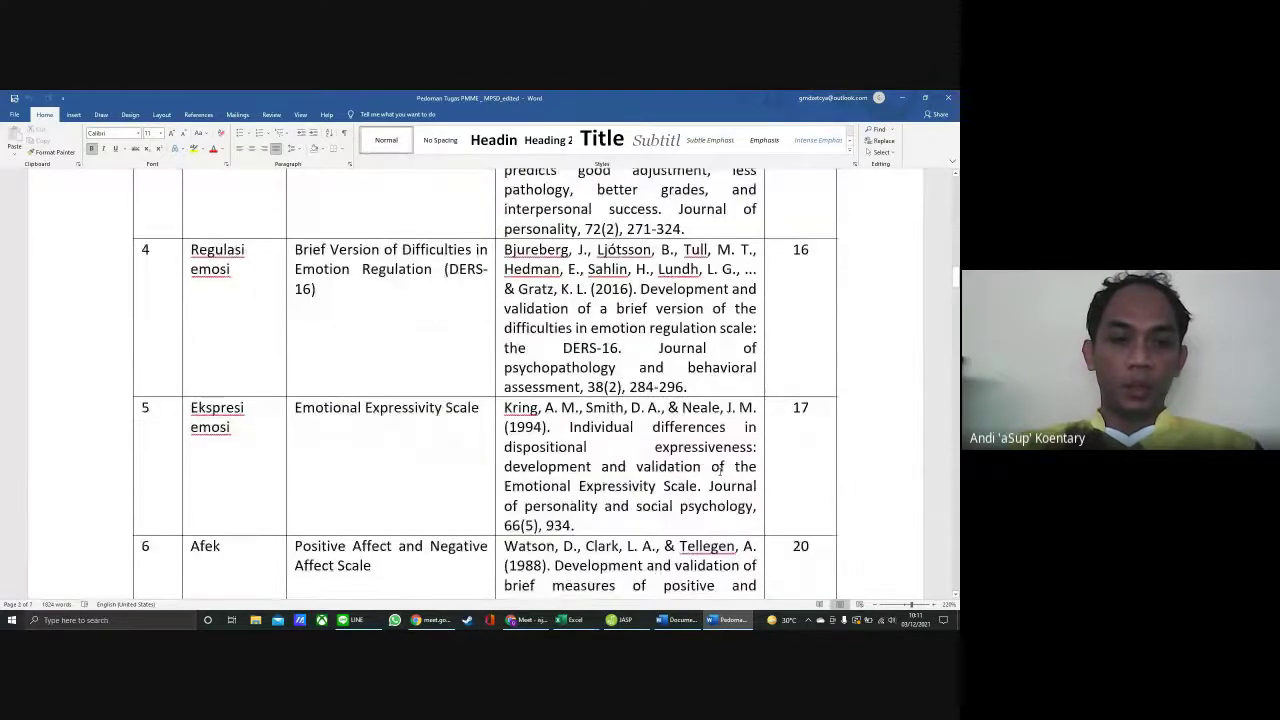
# Read section "E. ITEM ALAT UKUR" through the Academic Motivation Scale and the Academic Procrastination Scale, including instructions, scale points and items
pyautogui.scroll(-14, 720, 467)
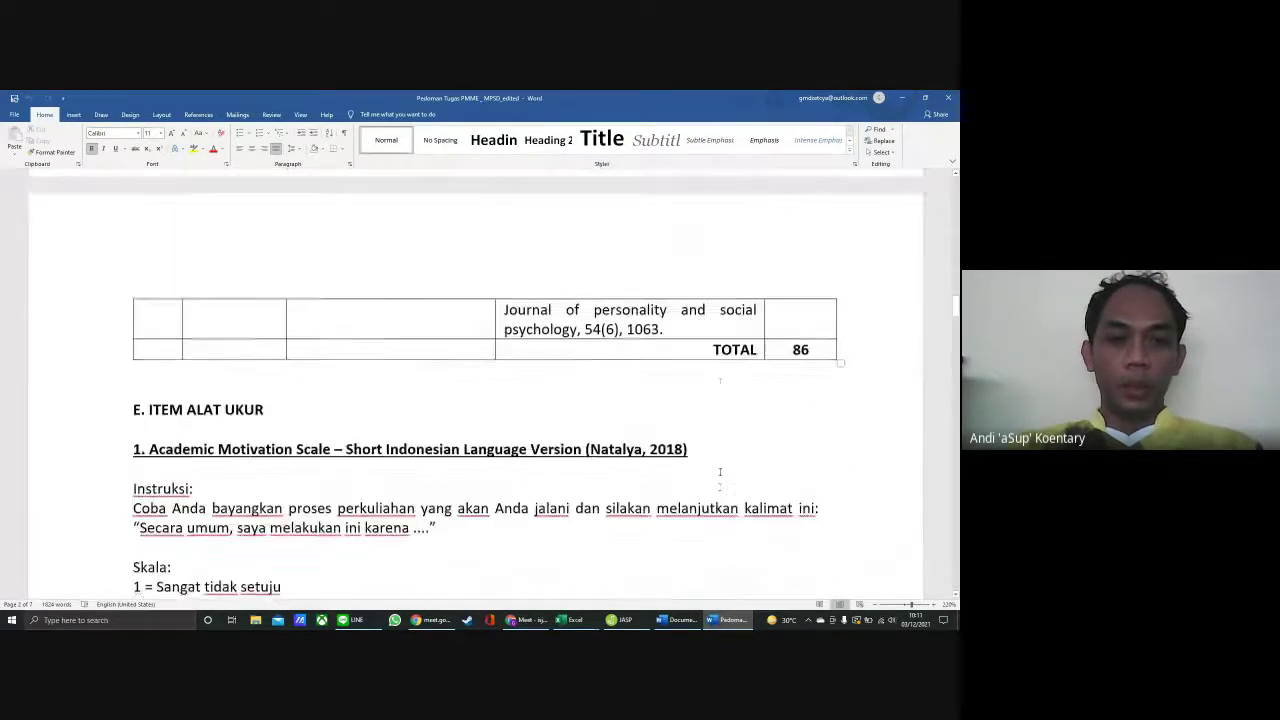
pyautogui.scroll(-3, 720, 472)
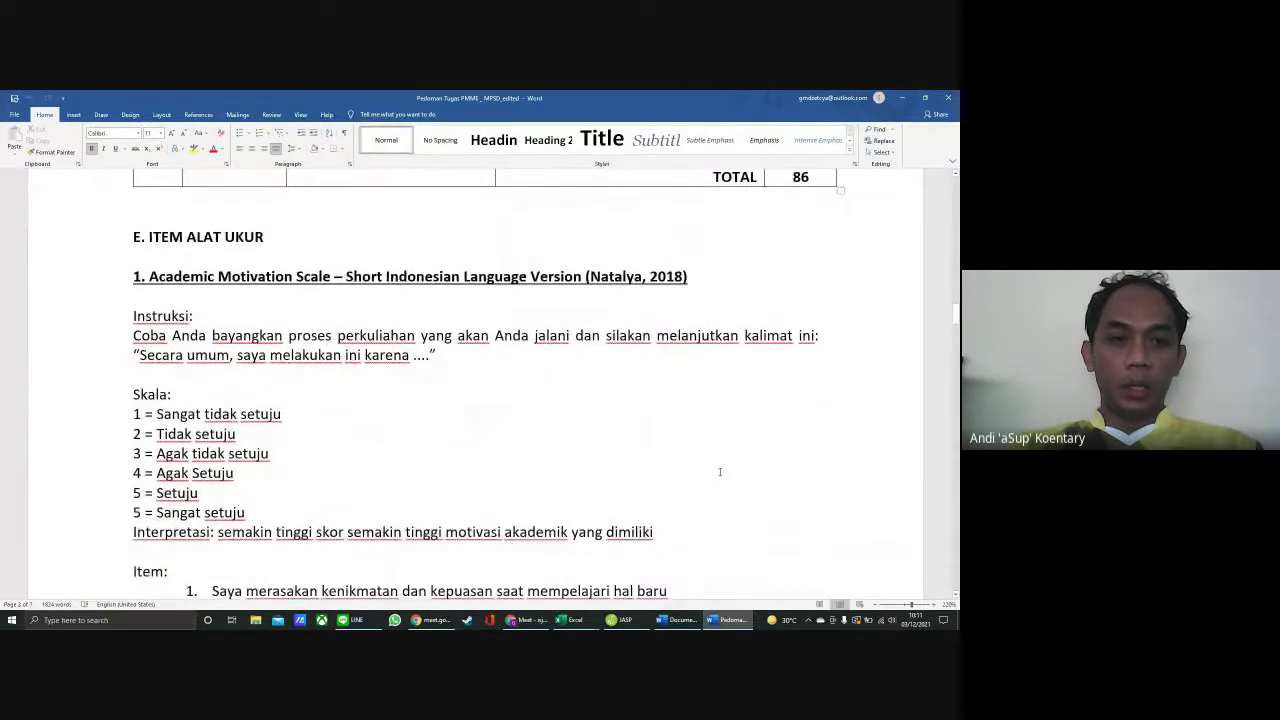
pyautogui.scroll(-12, 719, 471)
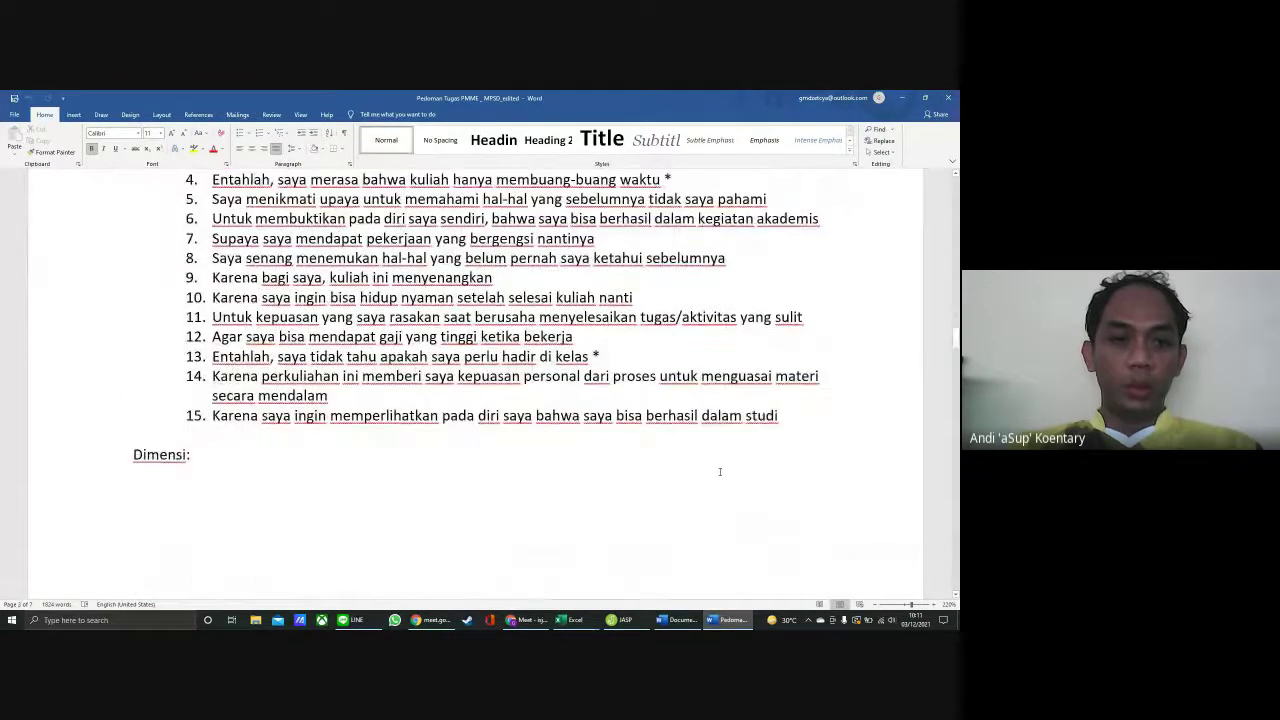
pyautogui.scroll(-15, 719, 471)
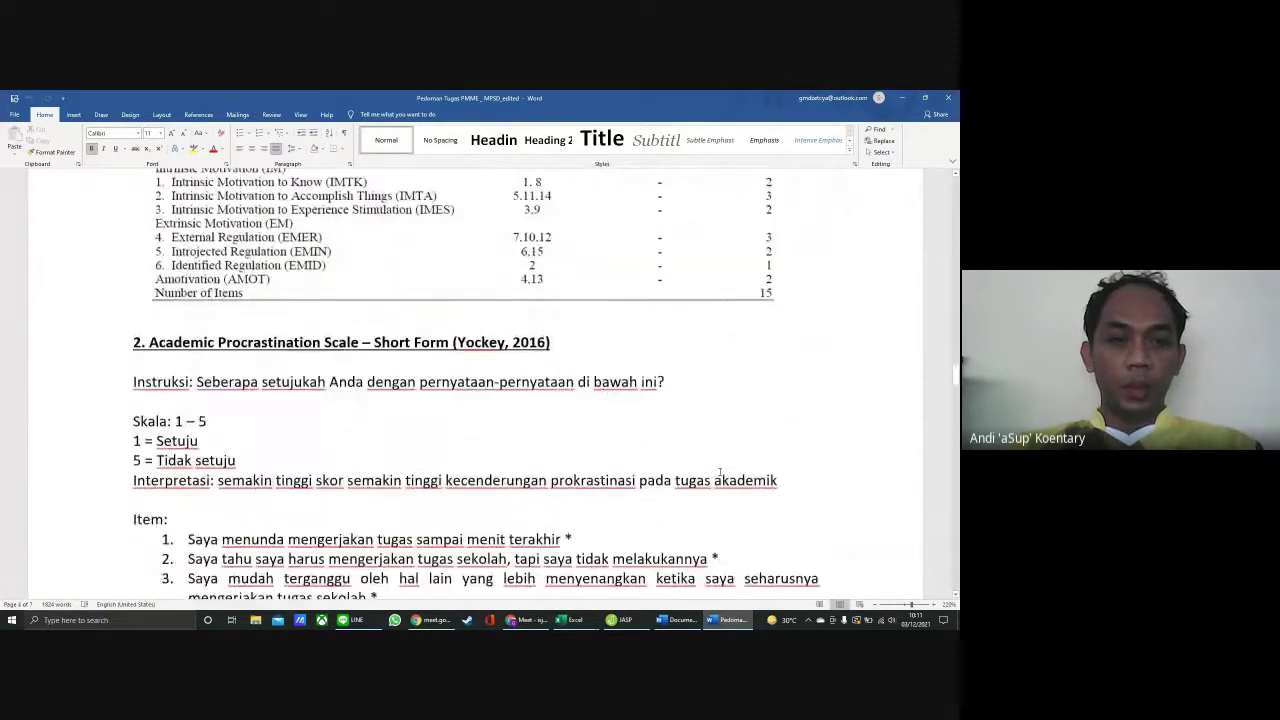
pyautogui.scroll(-4, 719, 473)
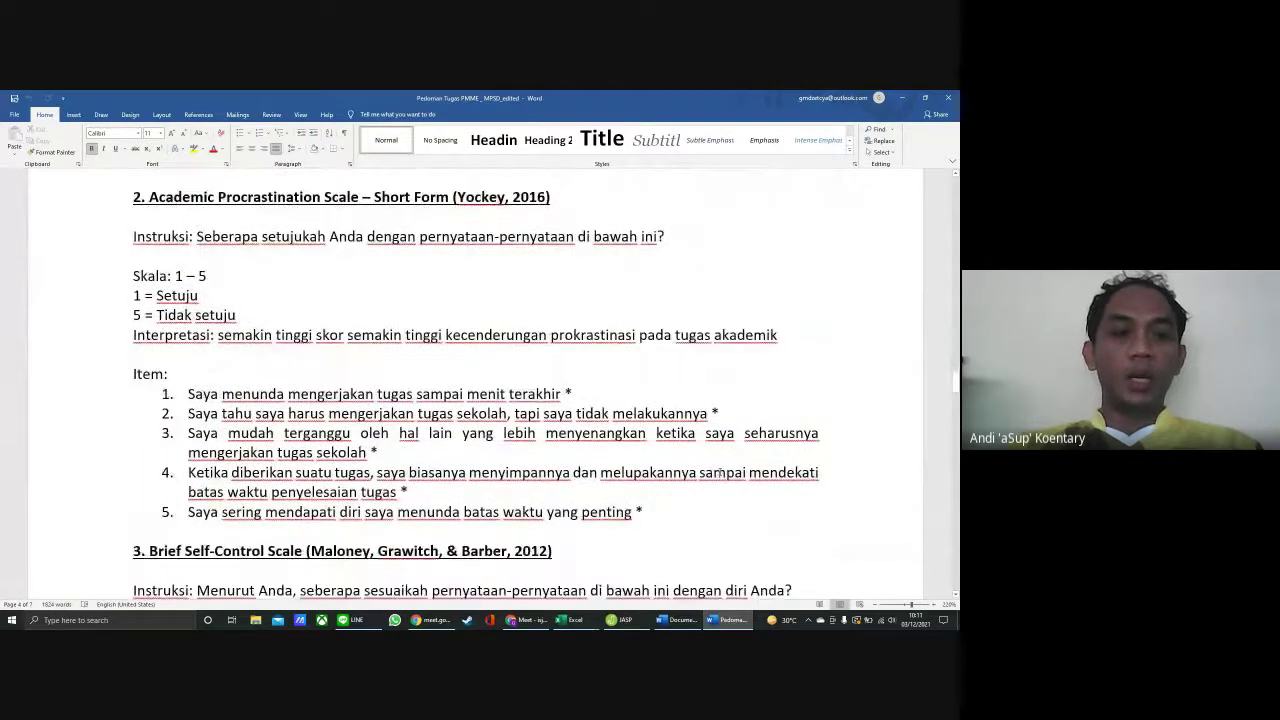
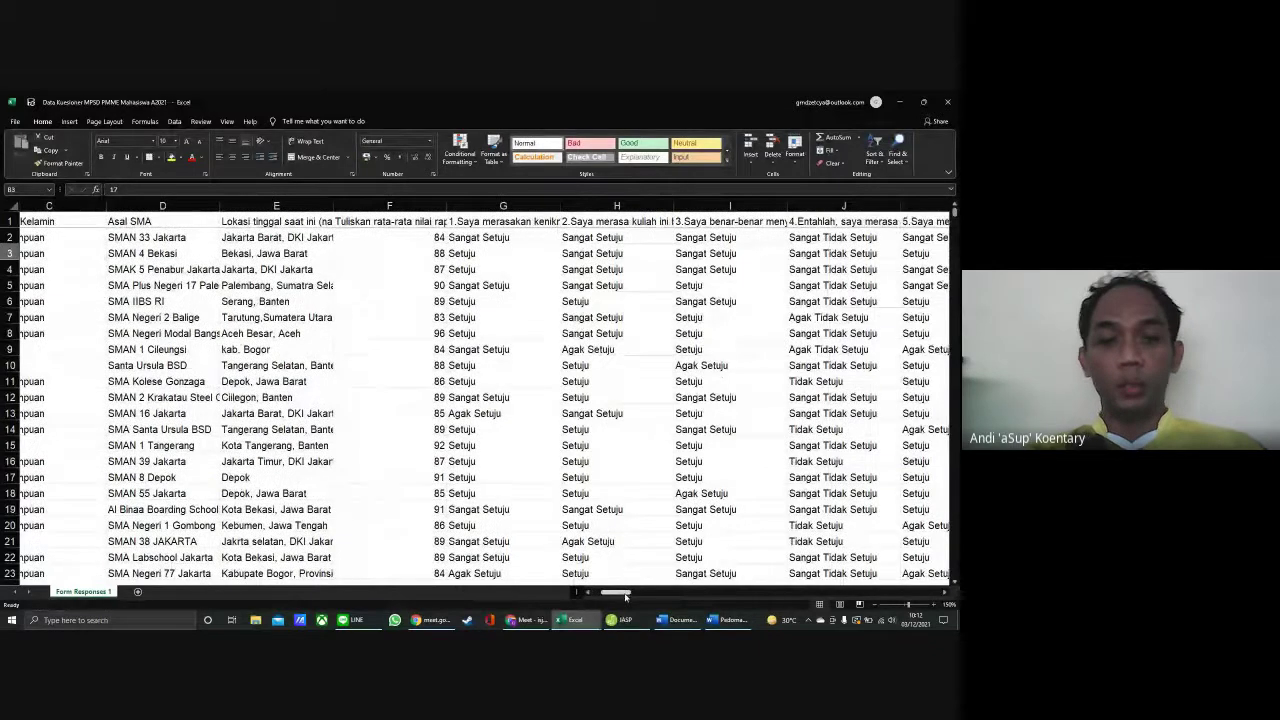
# Examine the Academic Motivation Scale item columns in the questionnaire response workbook and return to its first columns
pyautogui.moveTo(626, 597); pyautogui.dragTo(632, 600)
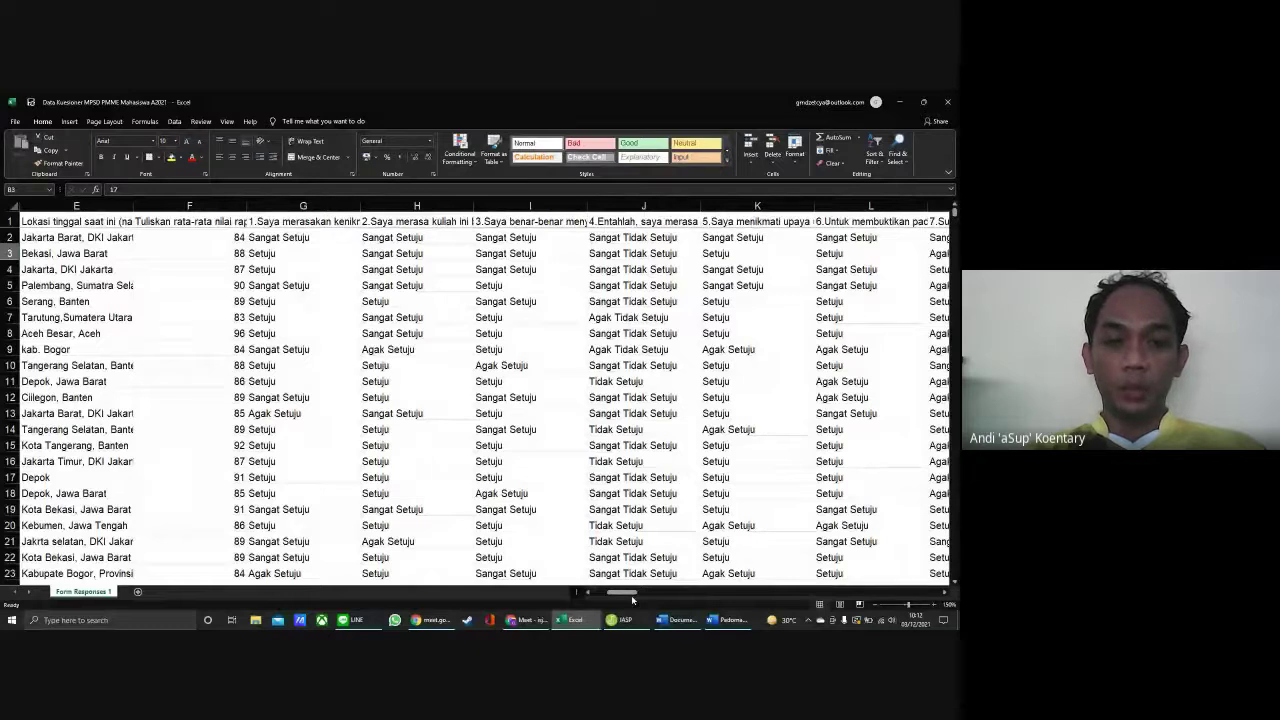
pyautogui.moveTo(632, 598); pyautogui.dragTo(633, 594)
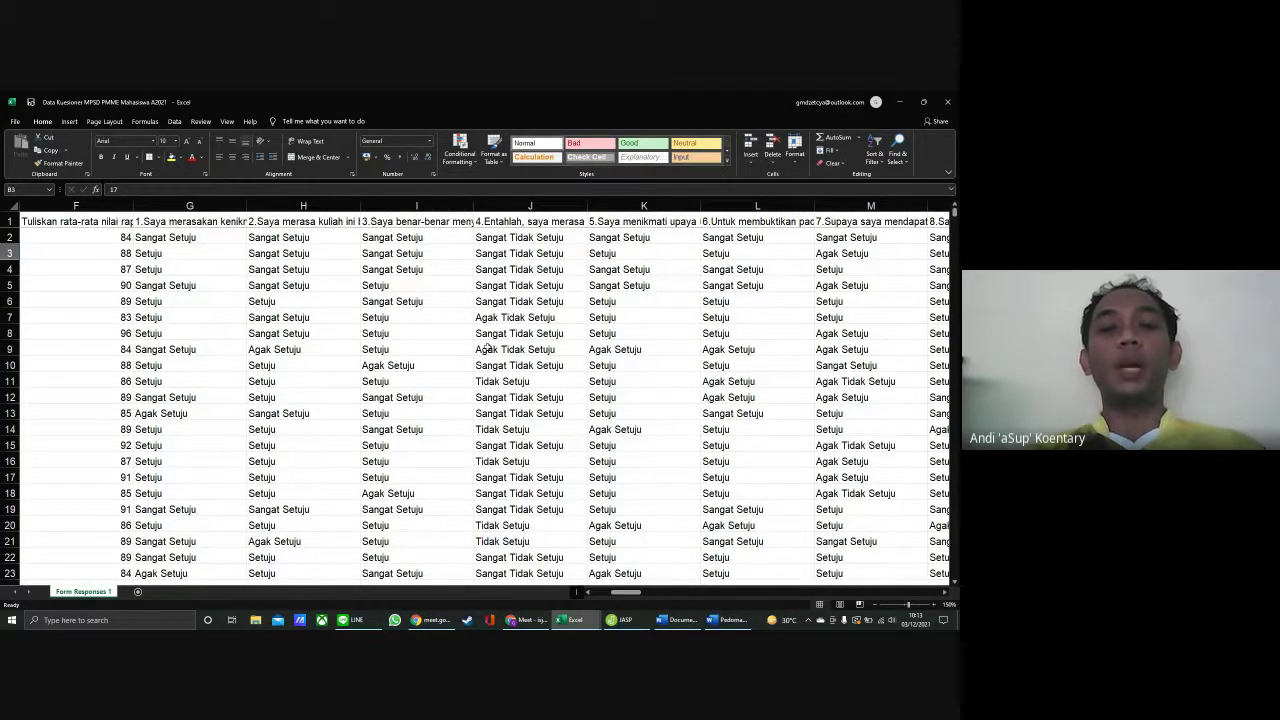
pyautogui.click(946, 594)
pyautogui.click(946, 594)
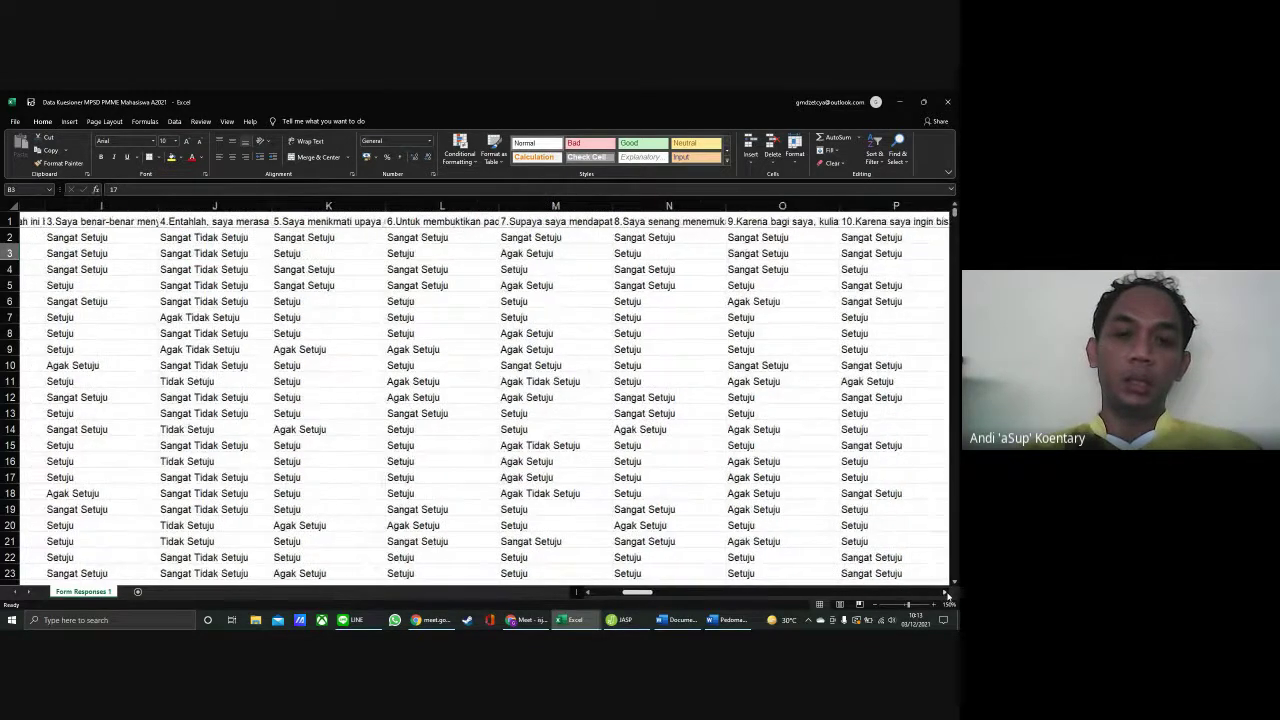
pyautogui.click(946, 594)
pyautogui.click(946, 594)
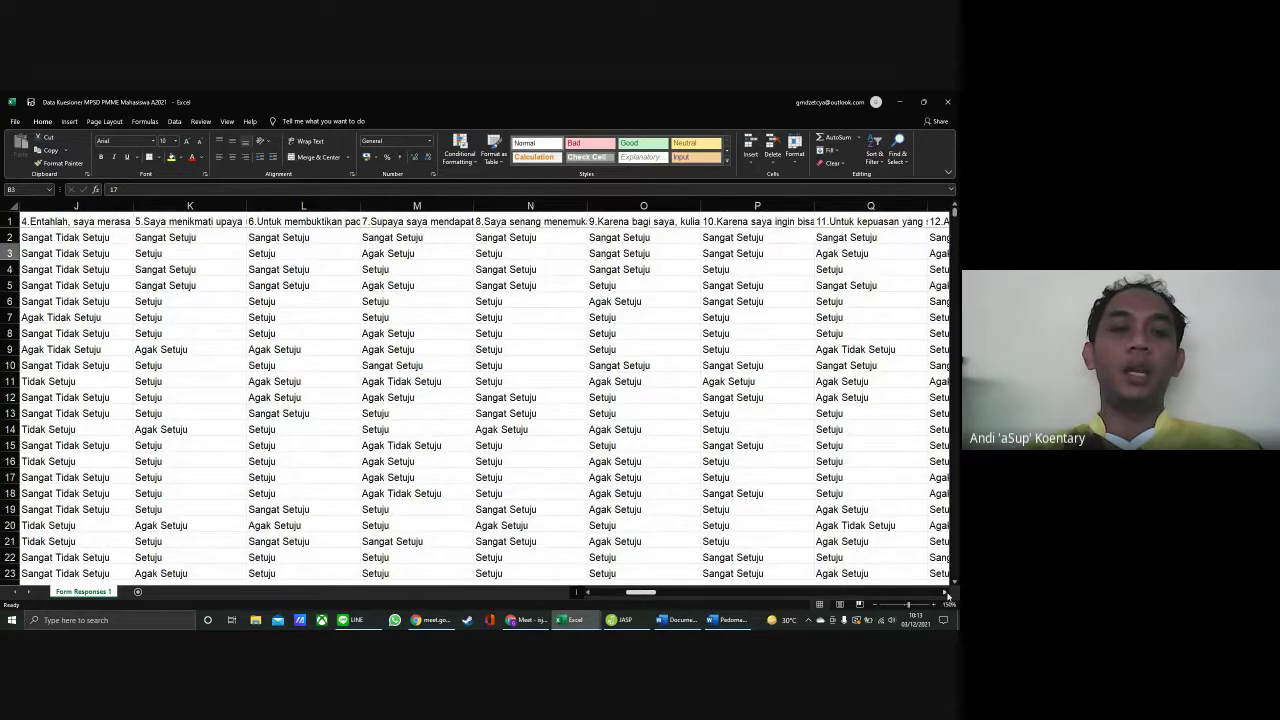
pyautogui.click(946, 594)
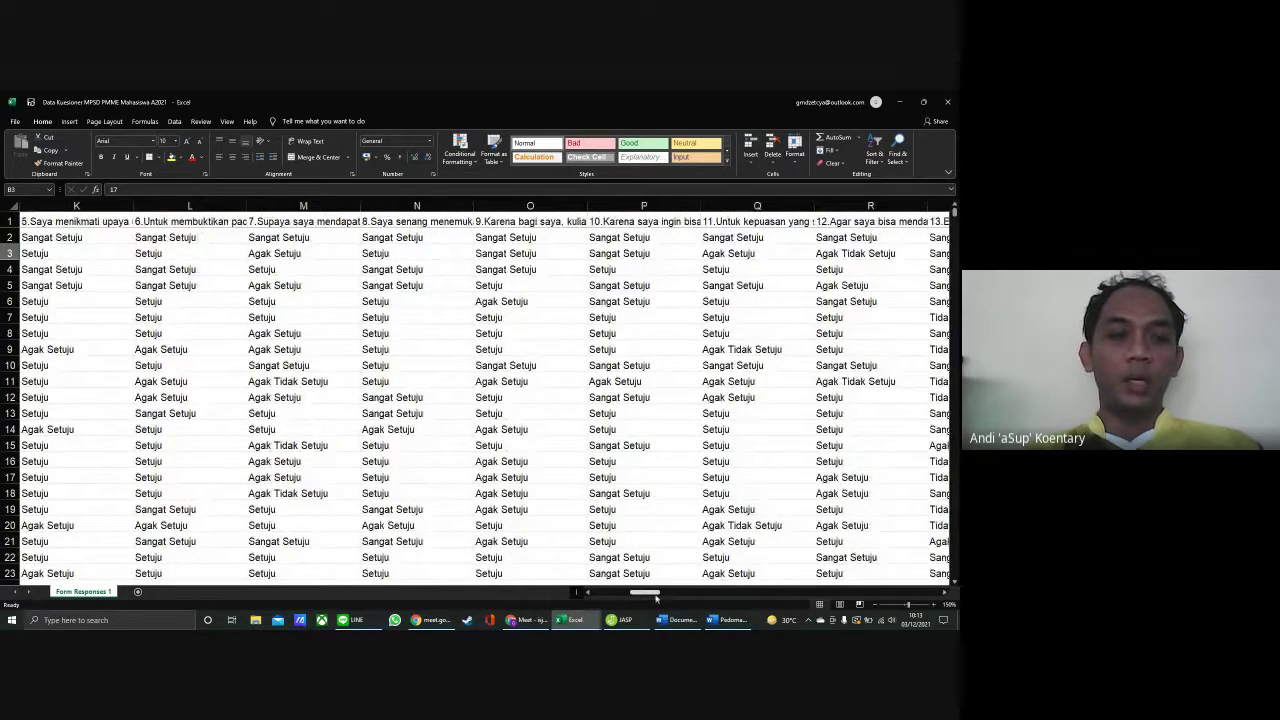
pyautogui.moveTo(656, 594); pyautogui.dragTo(612, 594)
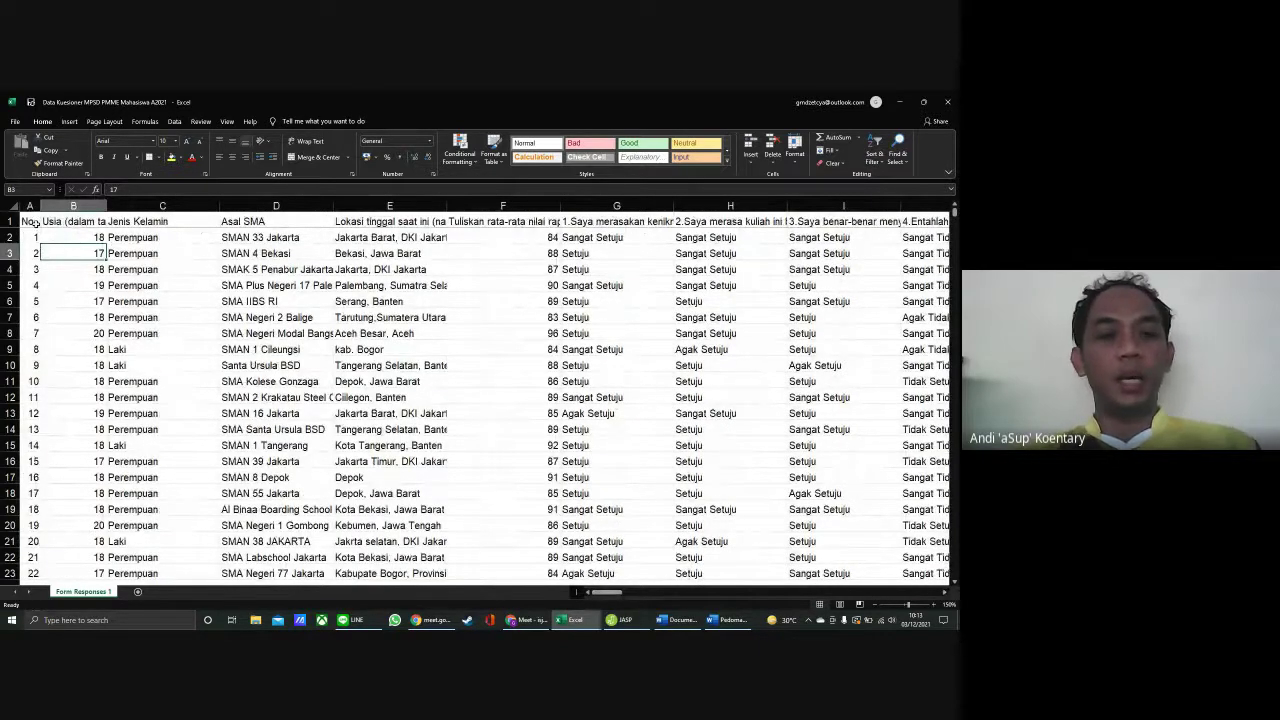
# Widen the "No" column slightly and make header row 1 several lines tall
pyautogui.click(36, 222)
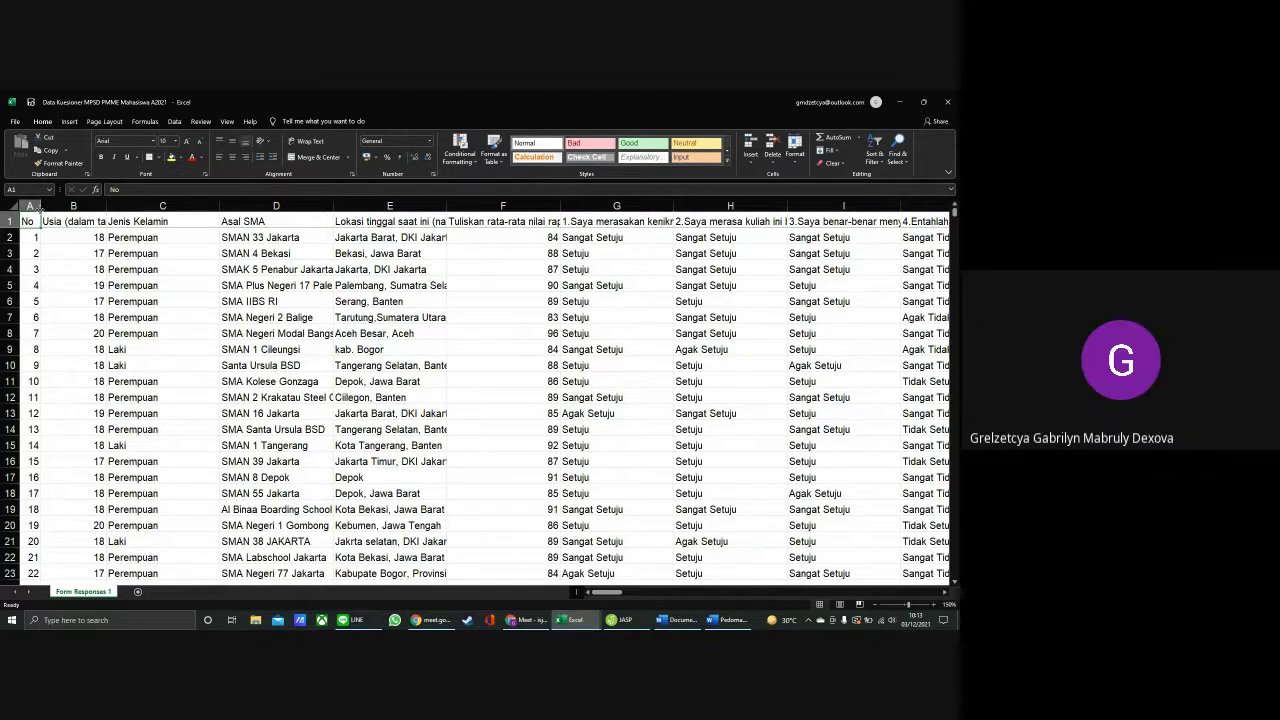
pyautogui.moveTo(40, 206); pyautogui.dragTo(48, 212)
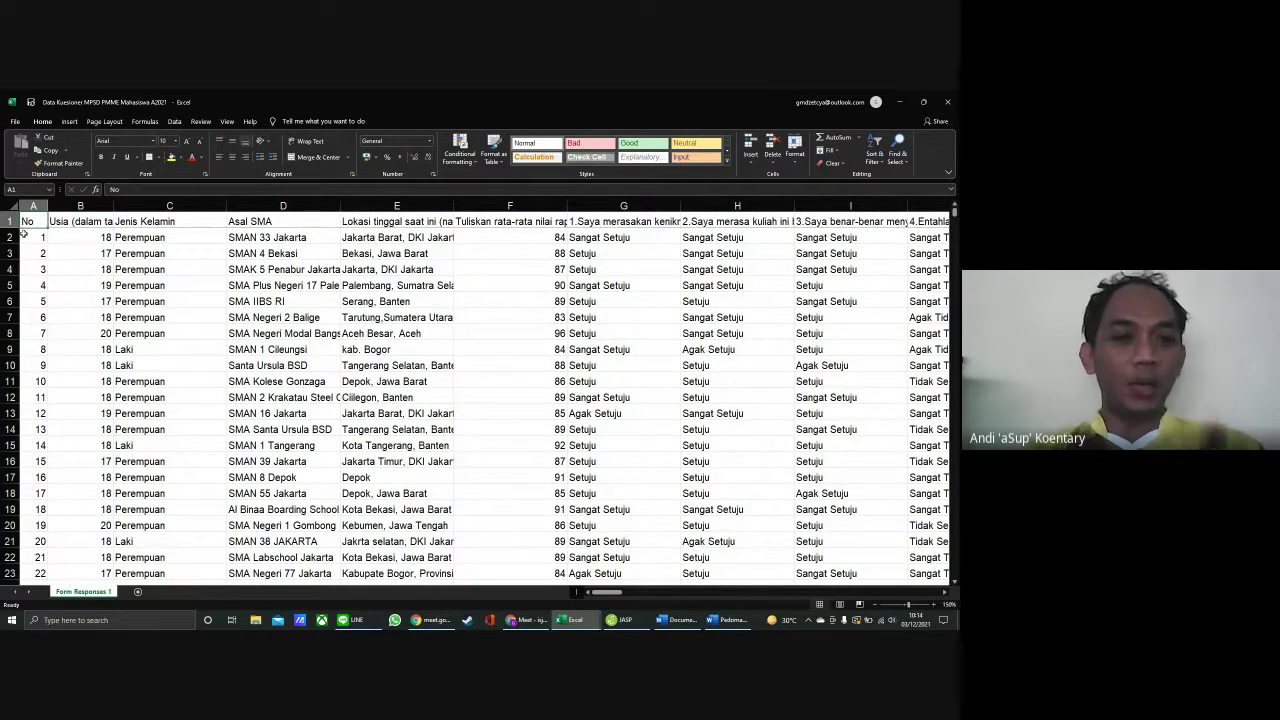
pyautogui.click(23, 234)
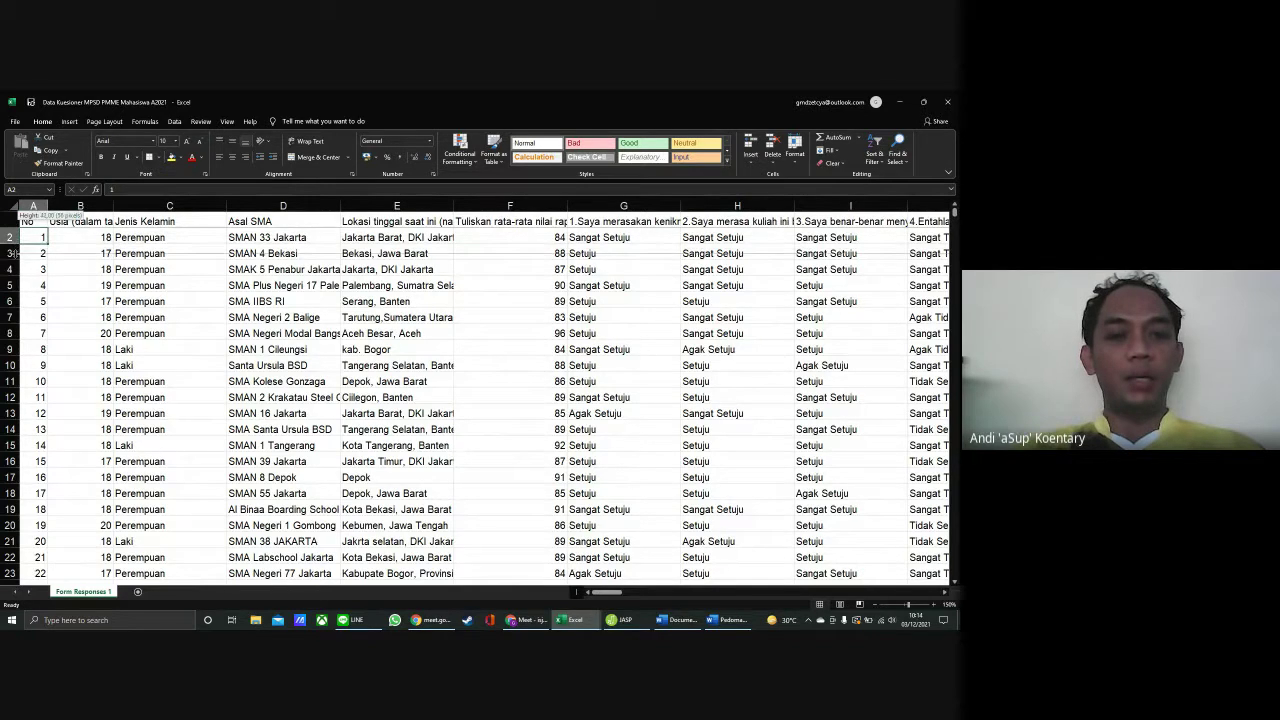
pyautogui.moveTo(10, 269); pyautogui.dragTo(10, 272)
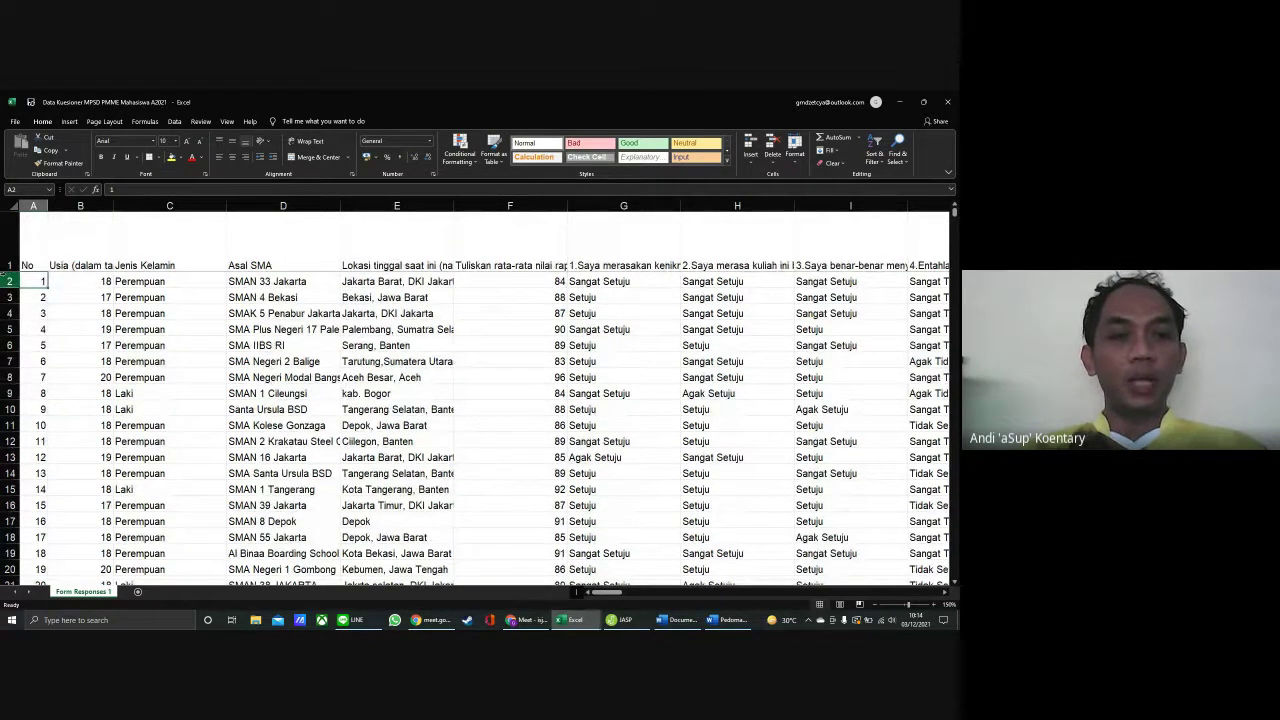
# Wrap the text across all of header row 1 so the full questions fit within their columns
pyautogui.click(9, 265)
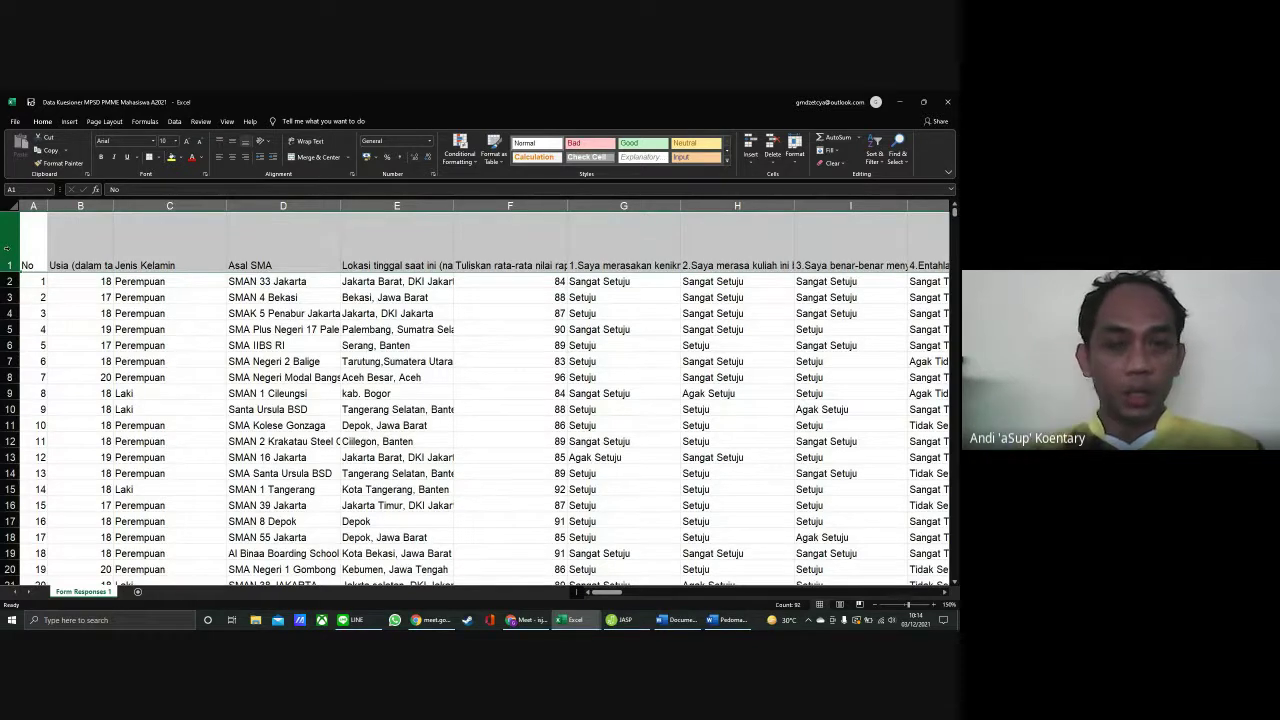
pyautogui.click(943, 604)
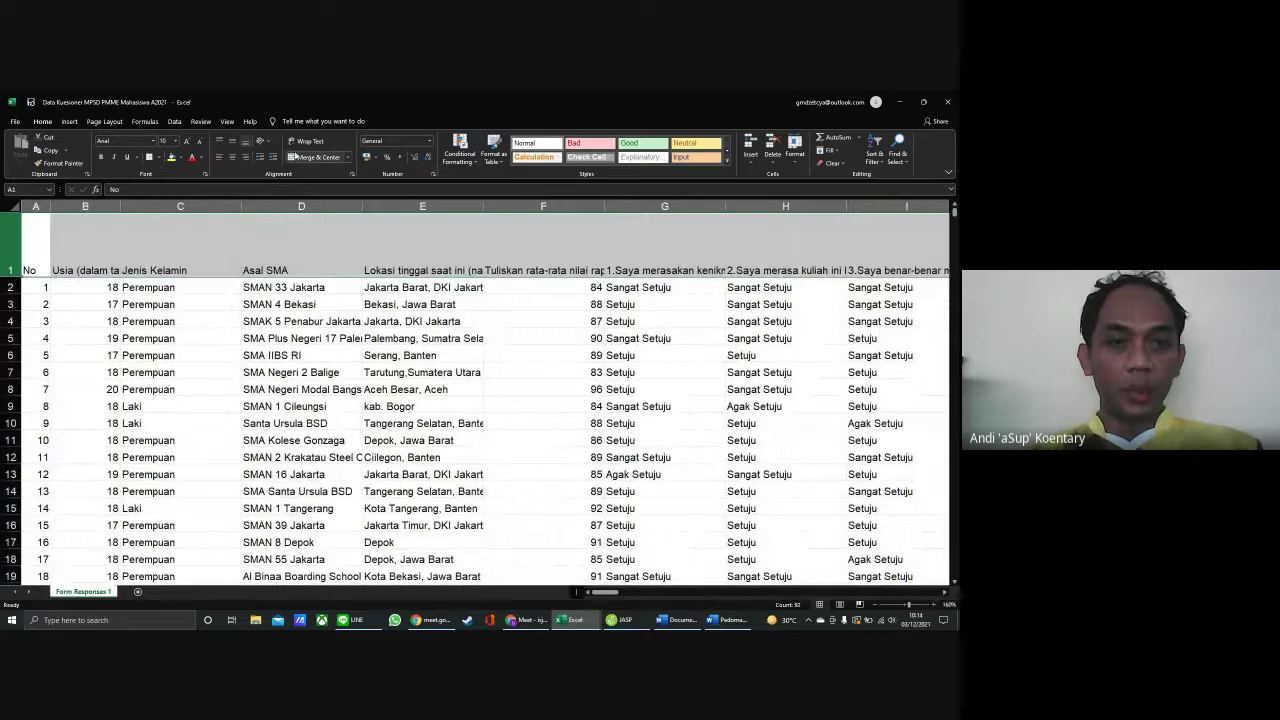
pyautogui.click(324, 143)
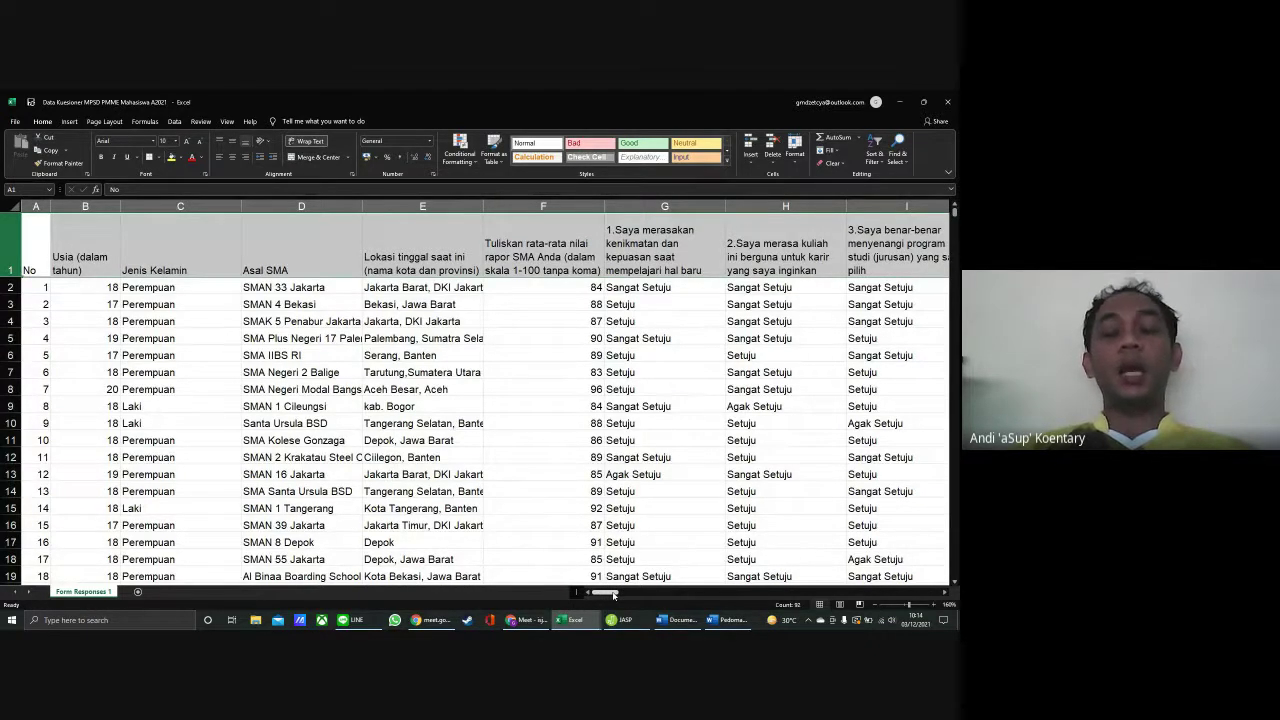
# Check the Academic Procrastination Scale section in the Word guidelines, and return to the questionnaire response workbook in Excel
pyautogui.click(733, 620)
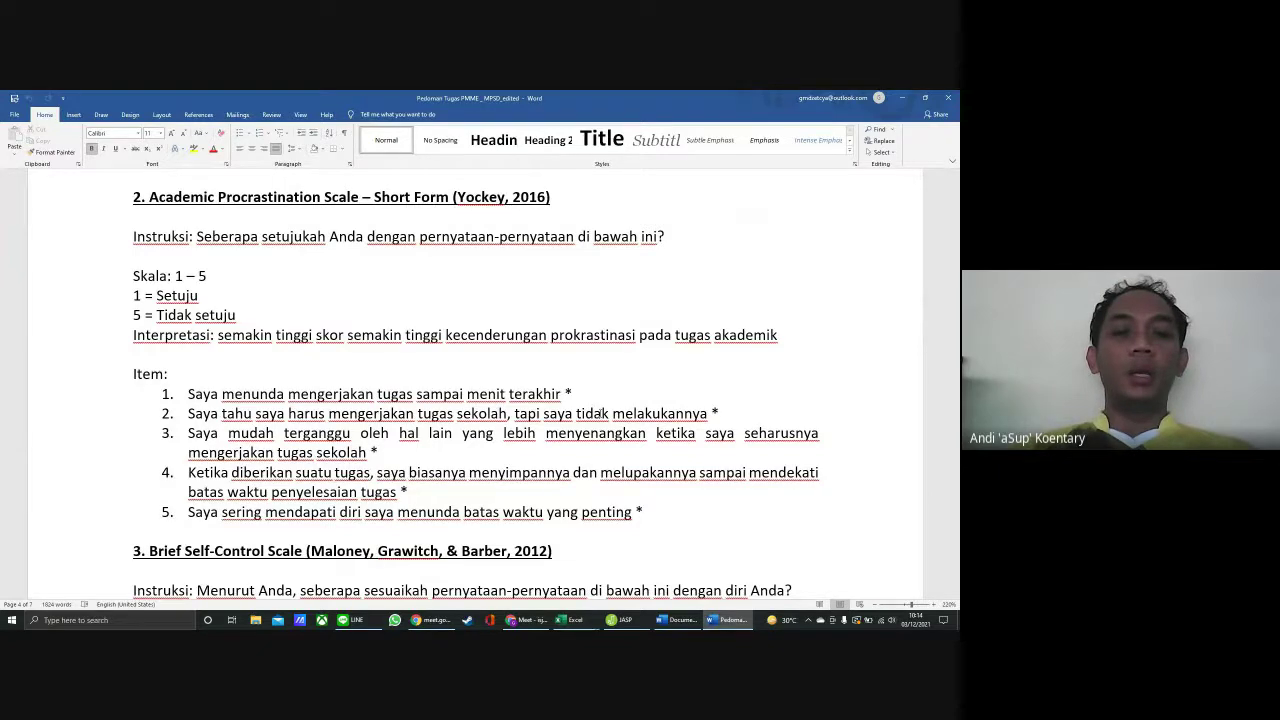
pyautogui.click(570, 620)
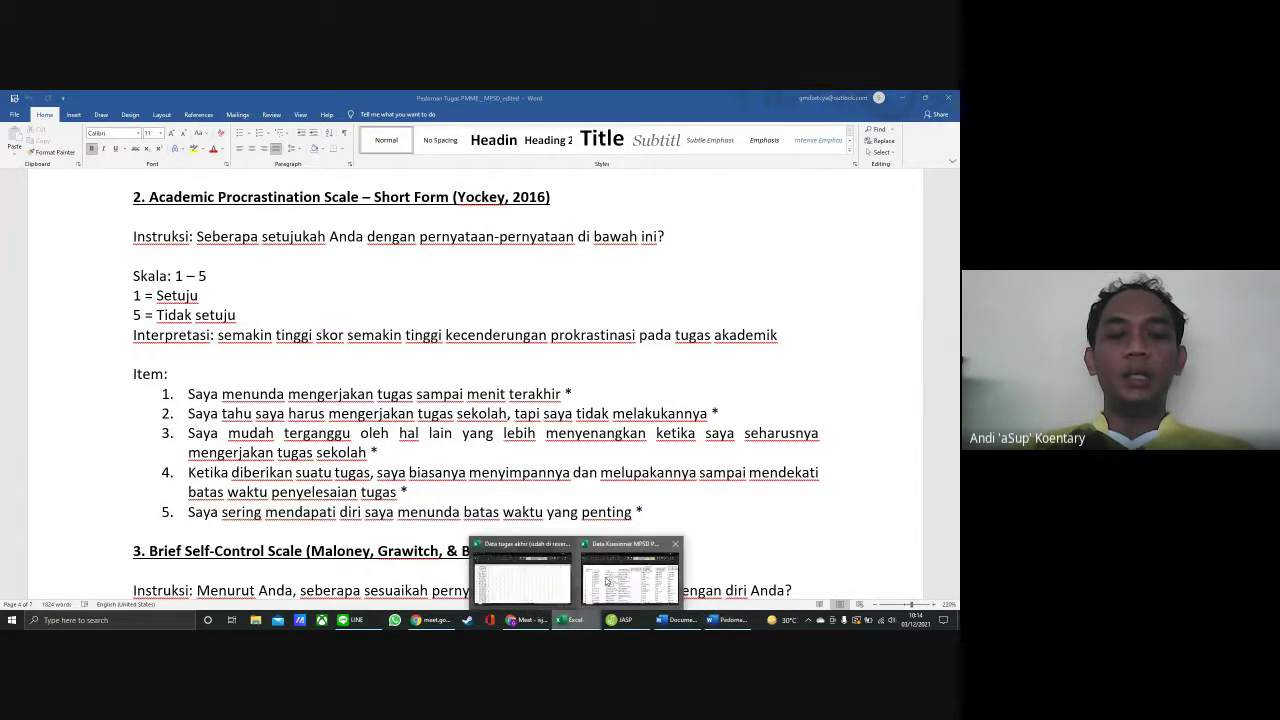
pyautogui.click(606, 581)
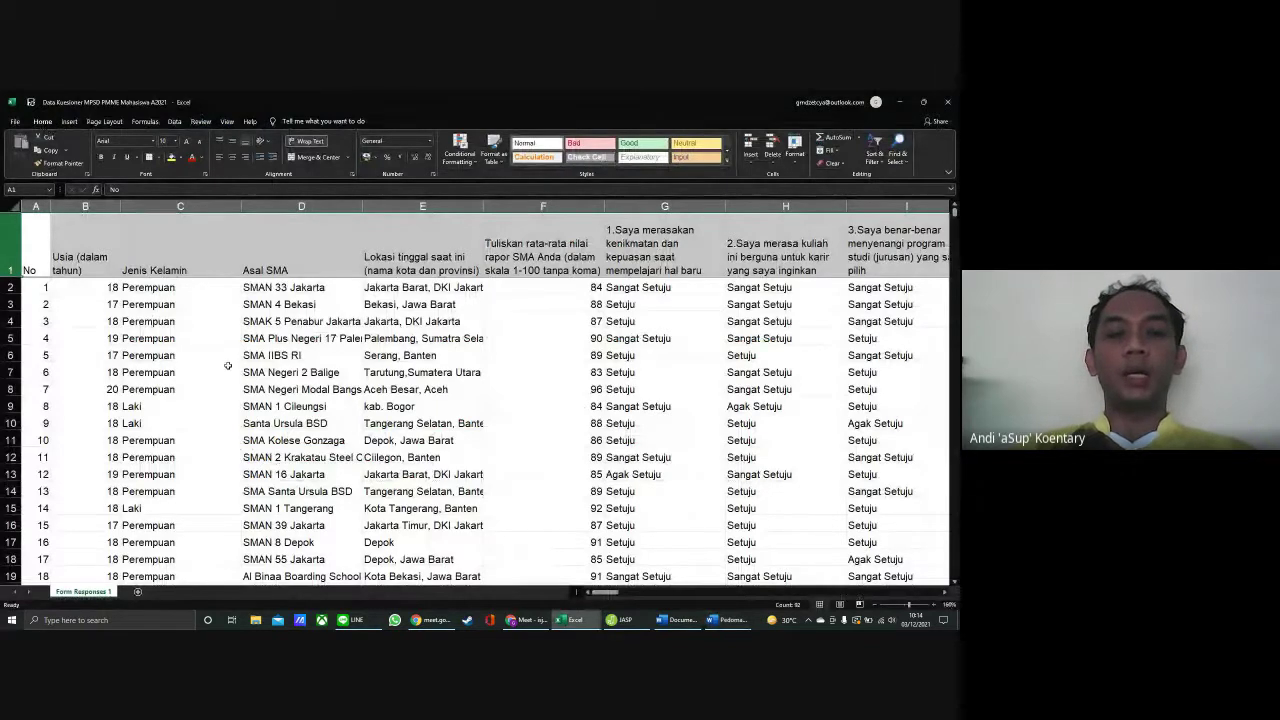
# Examine the academic procrastination item columns V to Z and the start of the self-control items in the response sheet
pyautogui.click(37, 359)
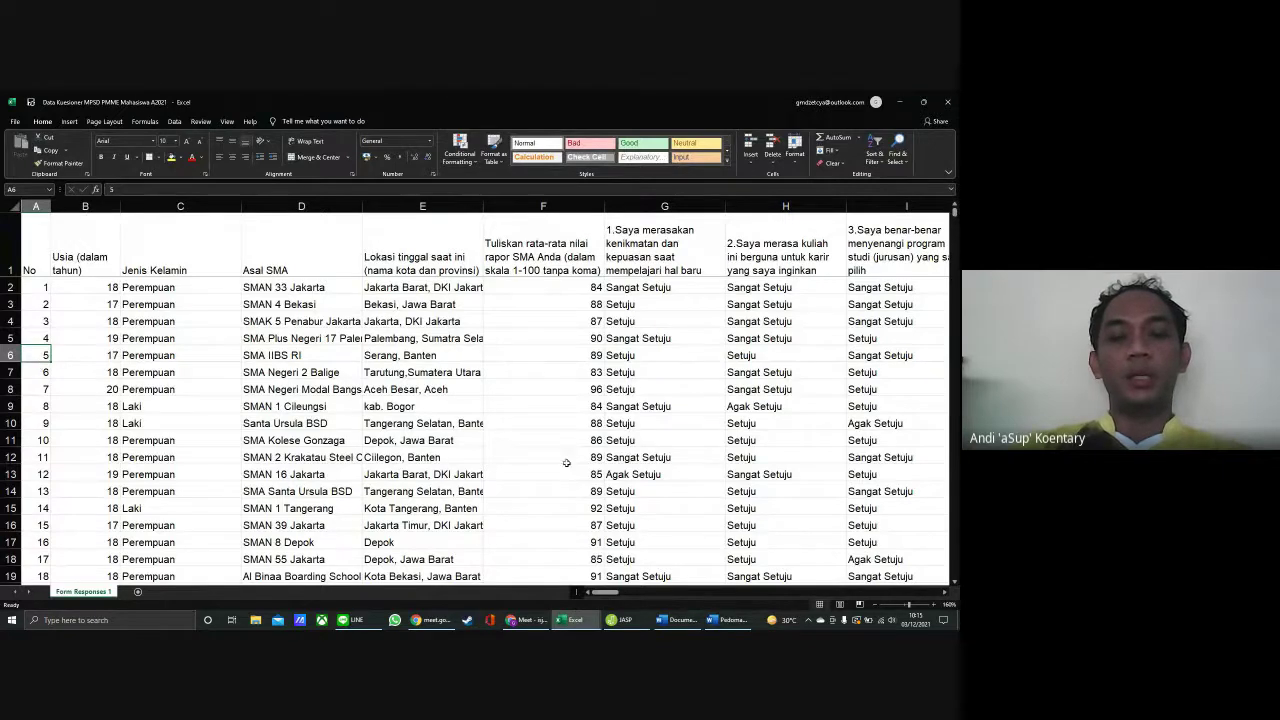
pyautogui.moveTo(615, 595); pyautogui.dragTo(683, 597)
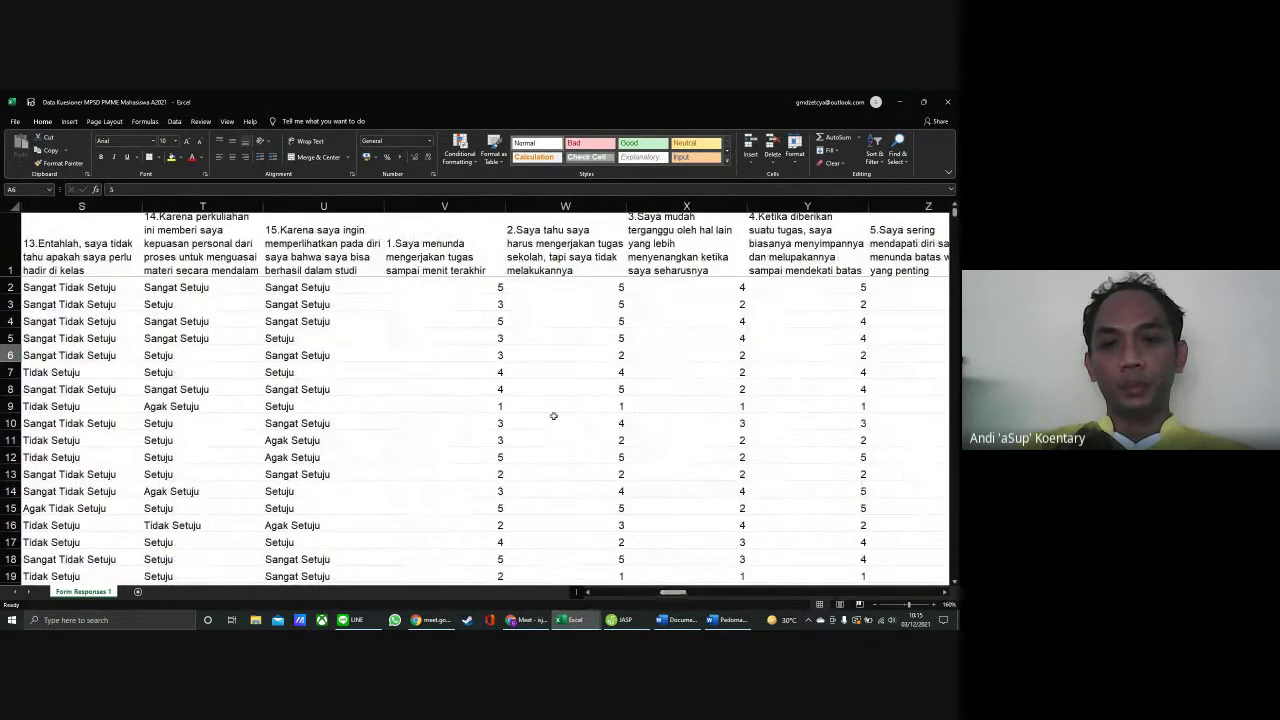
pyautogui.click(448, 254)
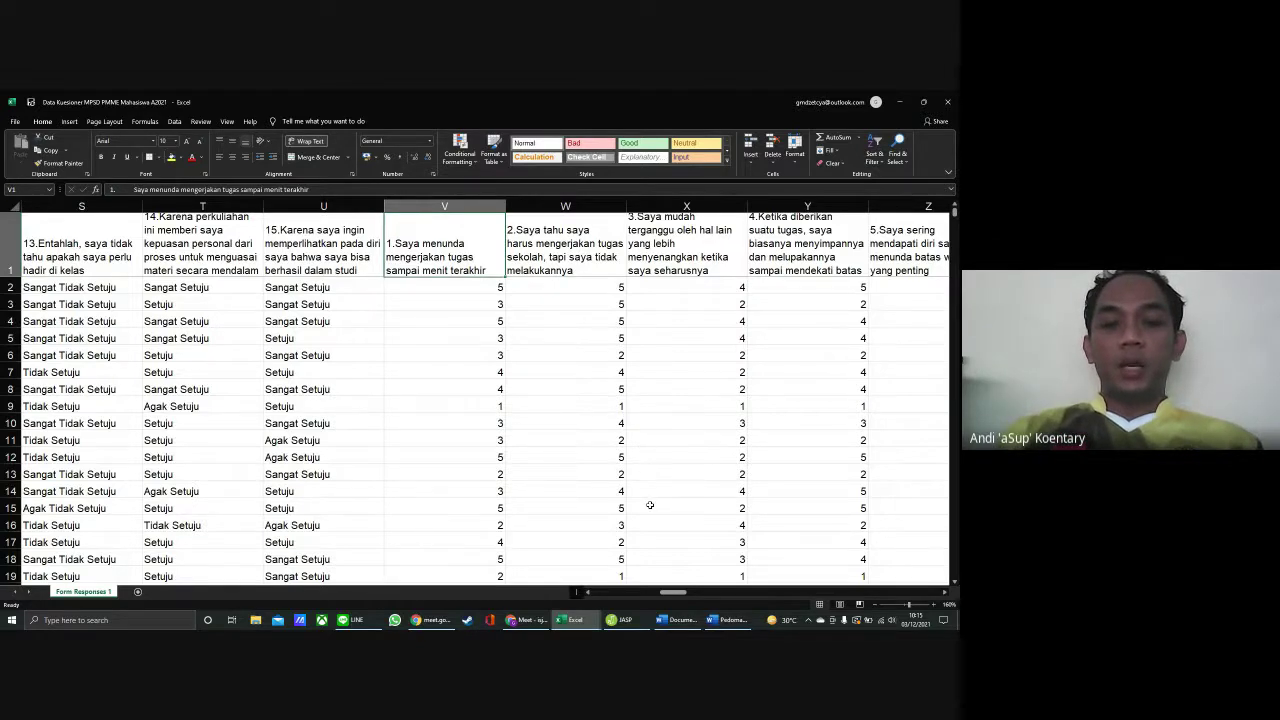
pyautogui.scroll(-2, 510, 375)
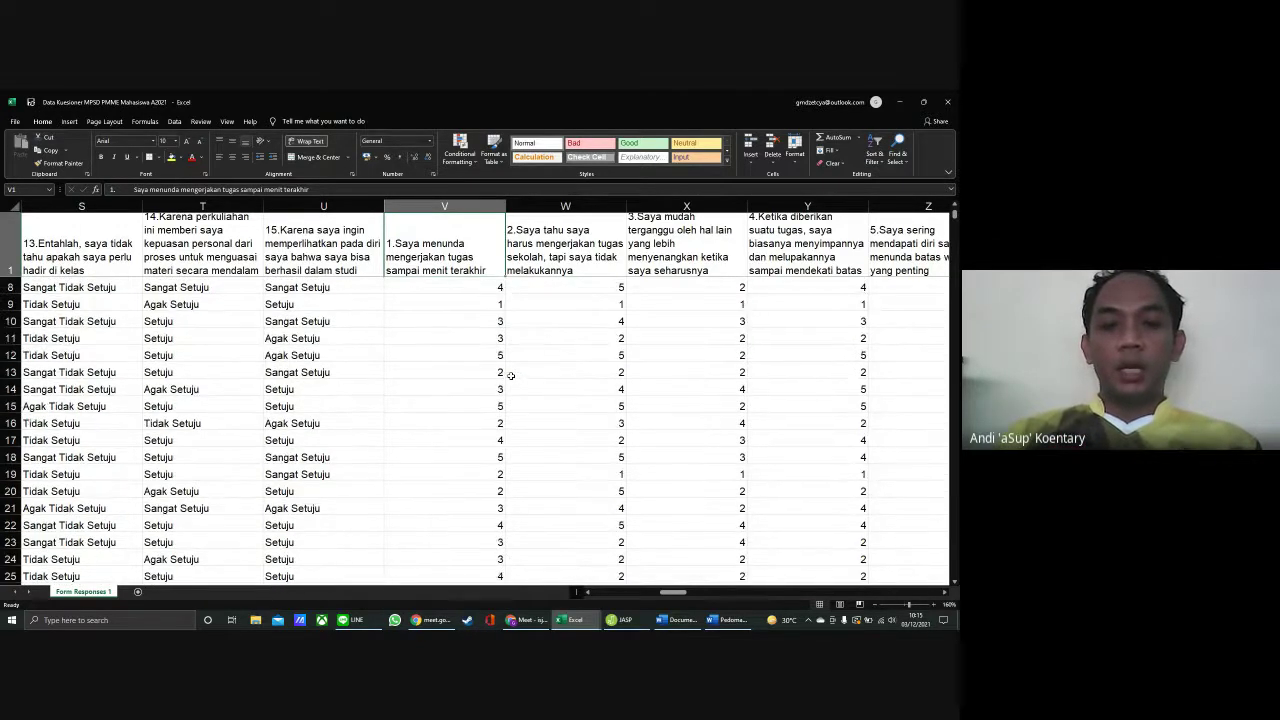
pyautogui.scroll(2, 510, 375)
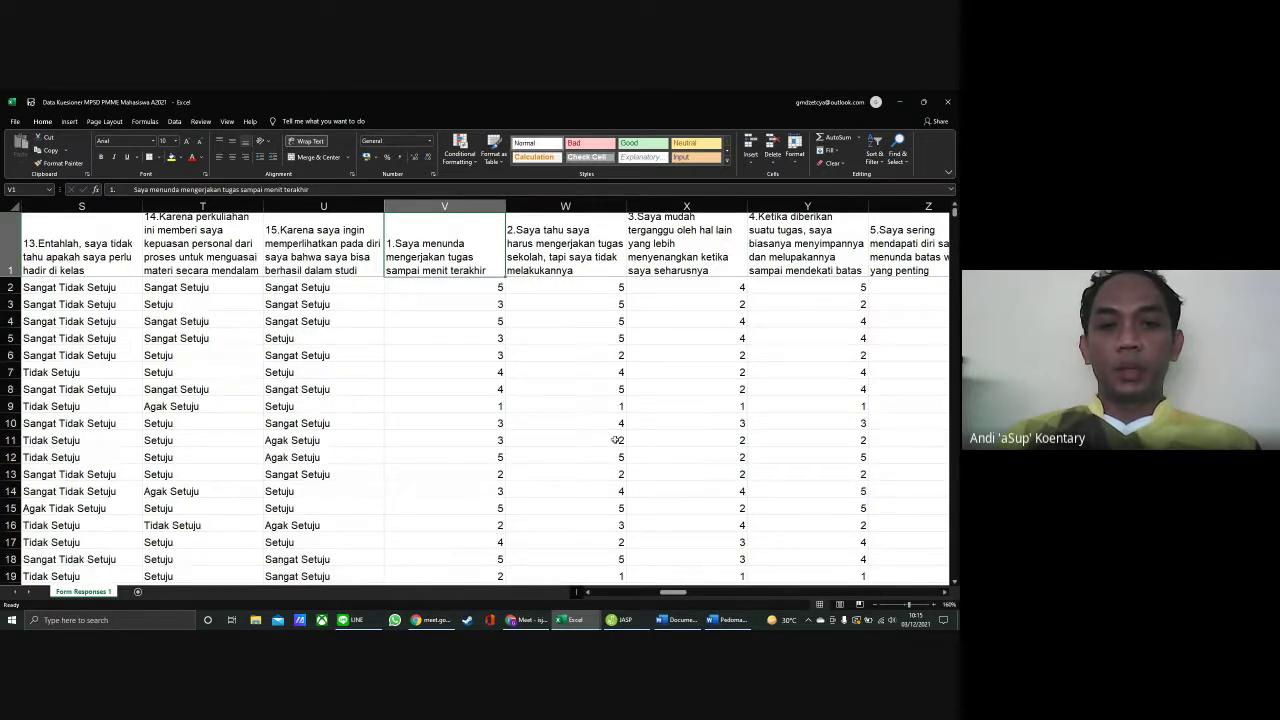
pyautogui.click(946, 594)
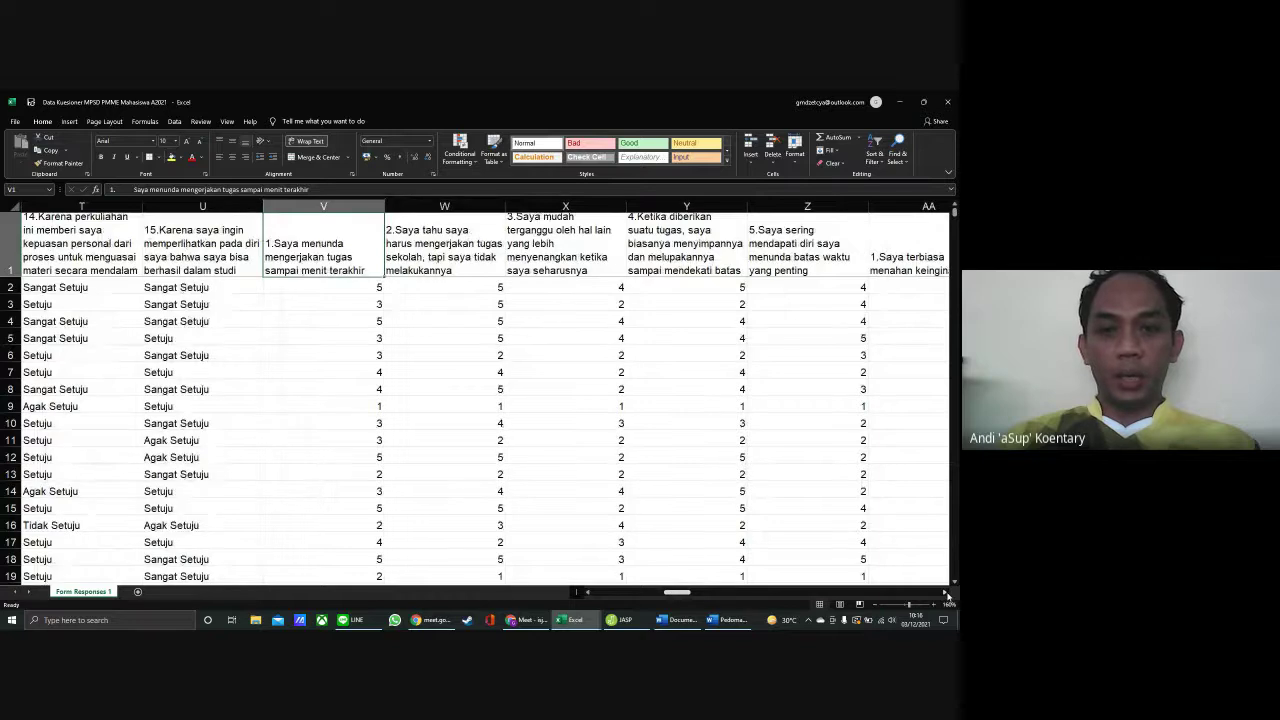
pyautogui.click(946, 594)
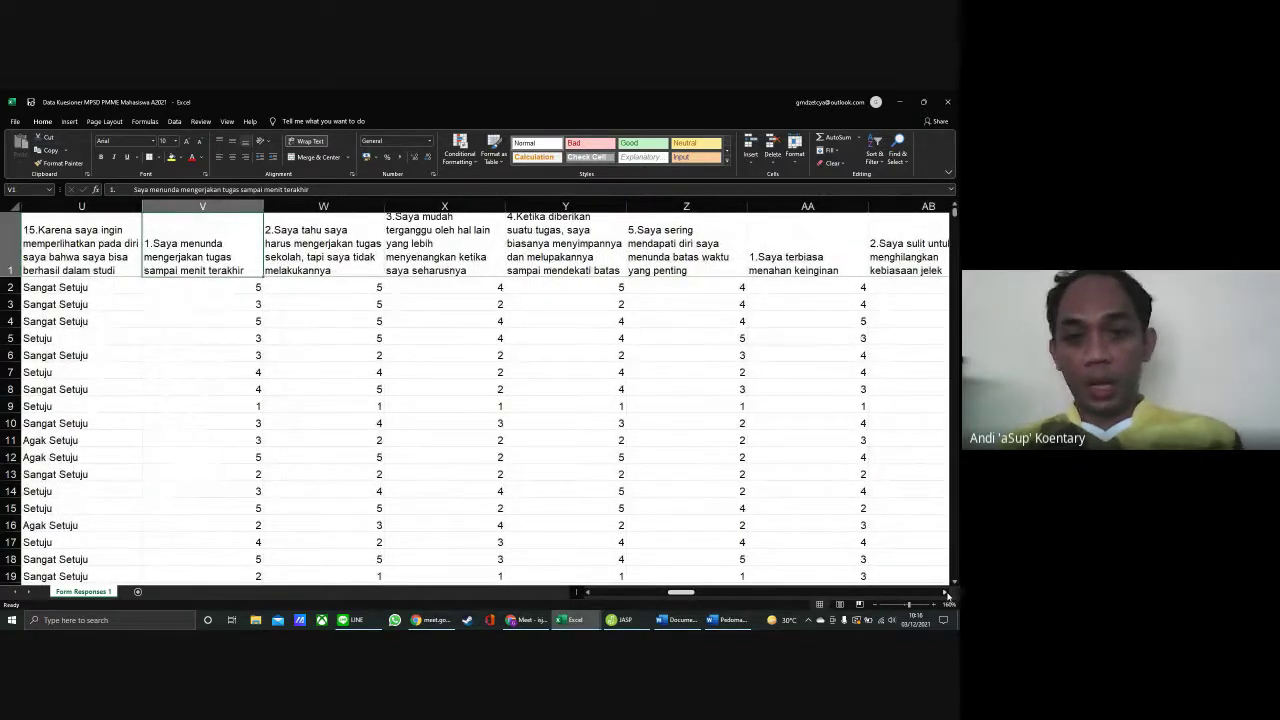
pyautogui.click(946, 594)
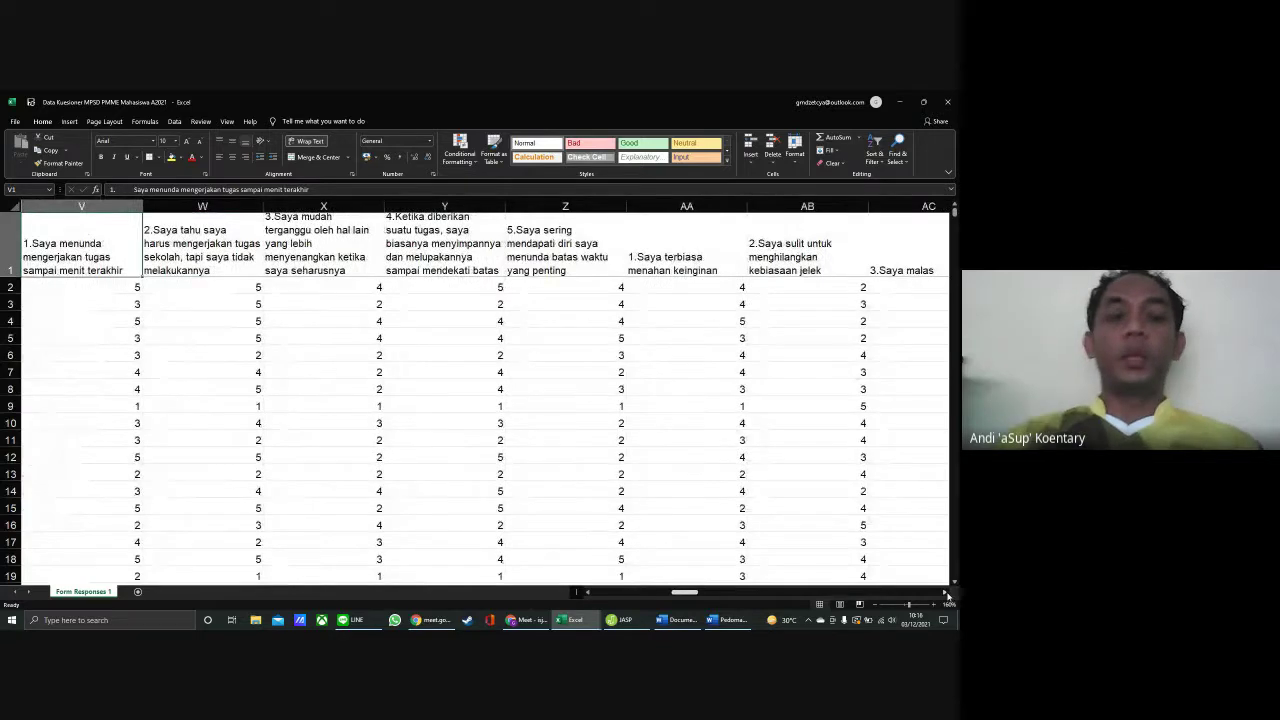
pyautogui.click(588, 593)
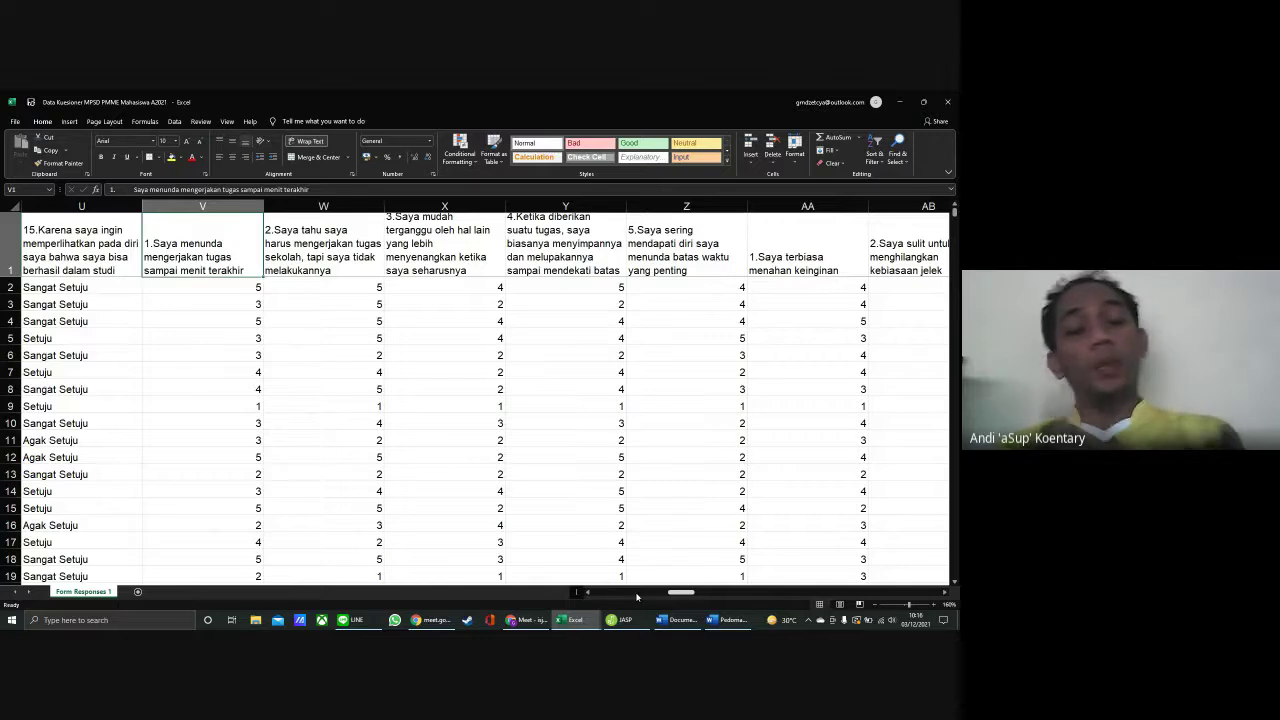
# Switch to Word to view the scale notes in Document1 and the Academic Procrastination Scale section of the guidelines
pyautogui.moveTo(721, 621)
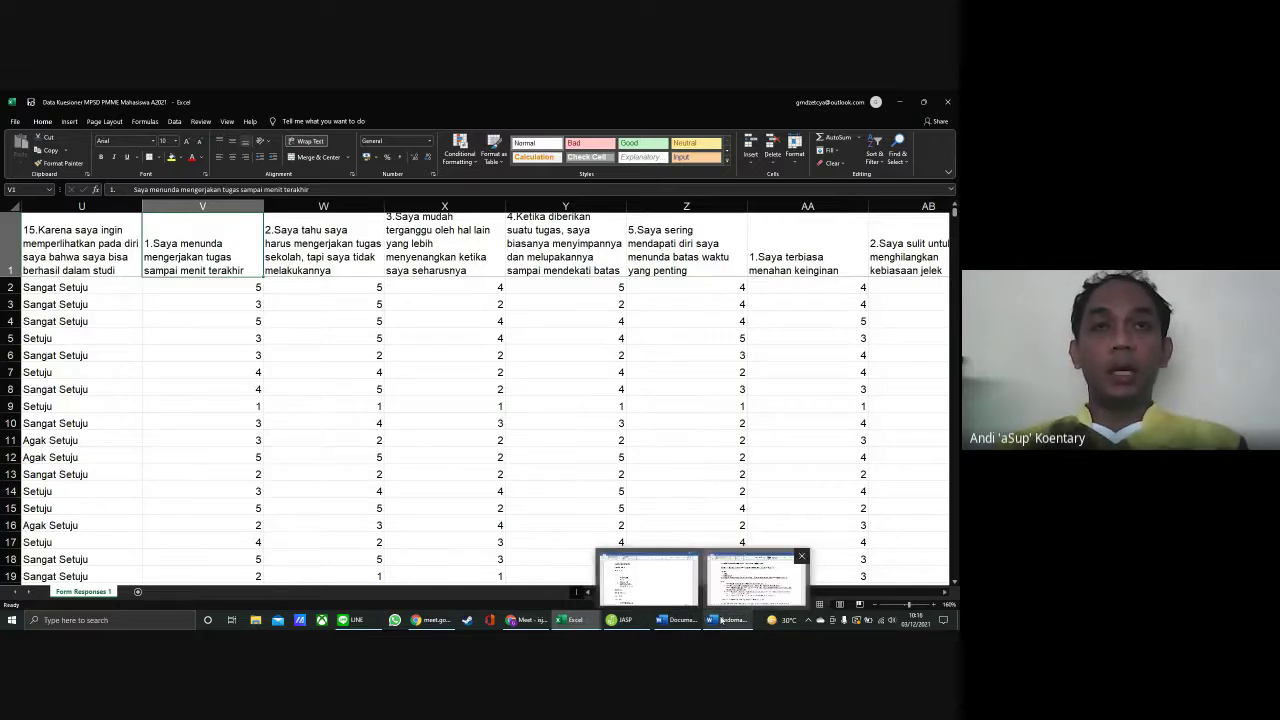
pyautogui.click(663, 582)
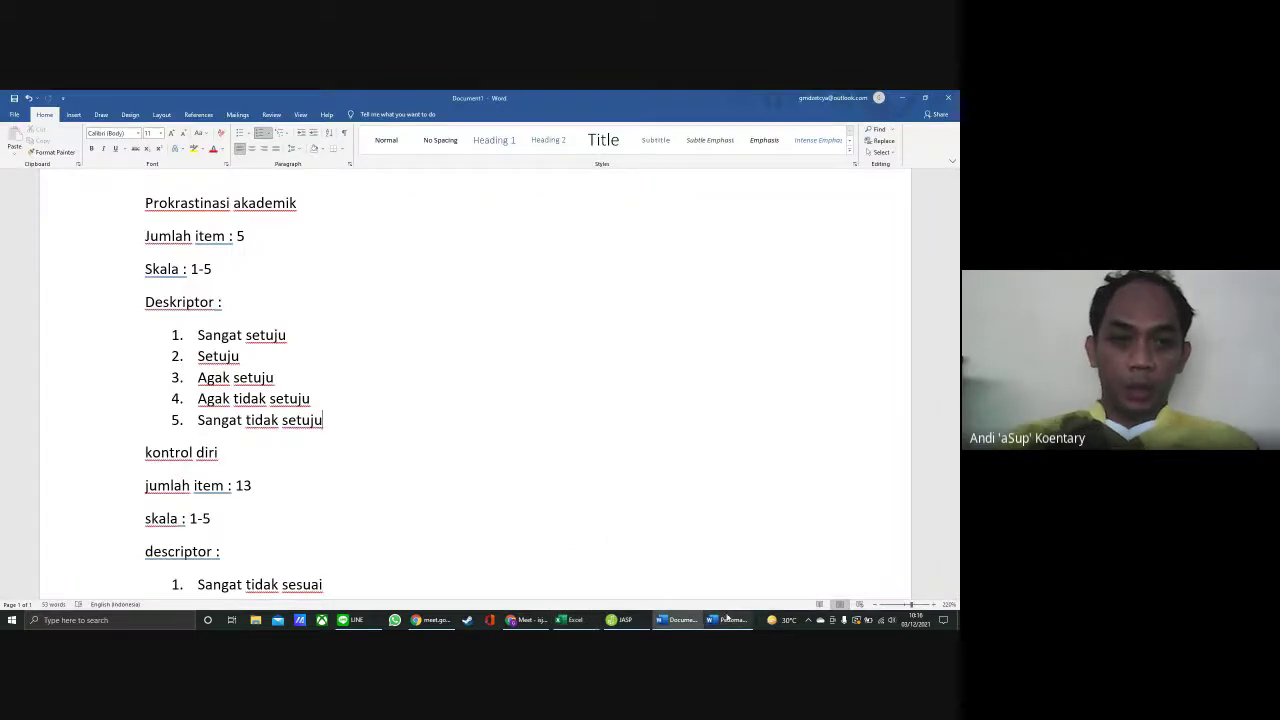
pyautogui.click(737, 555)
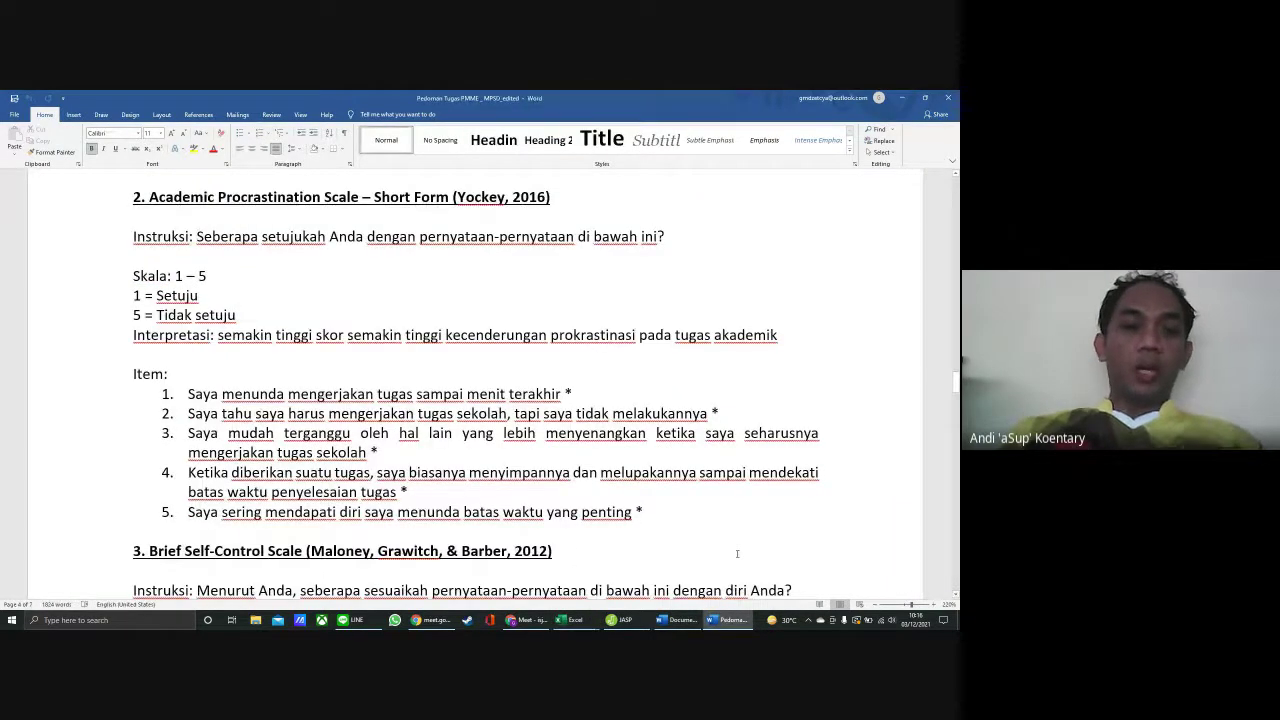
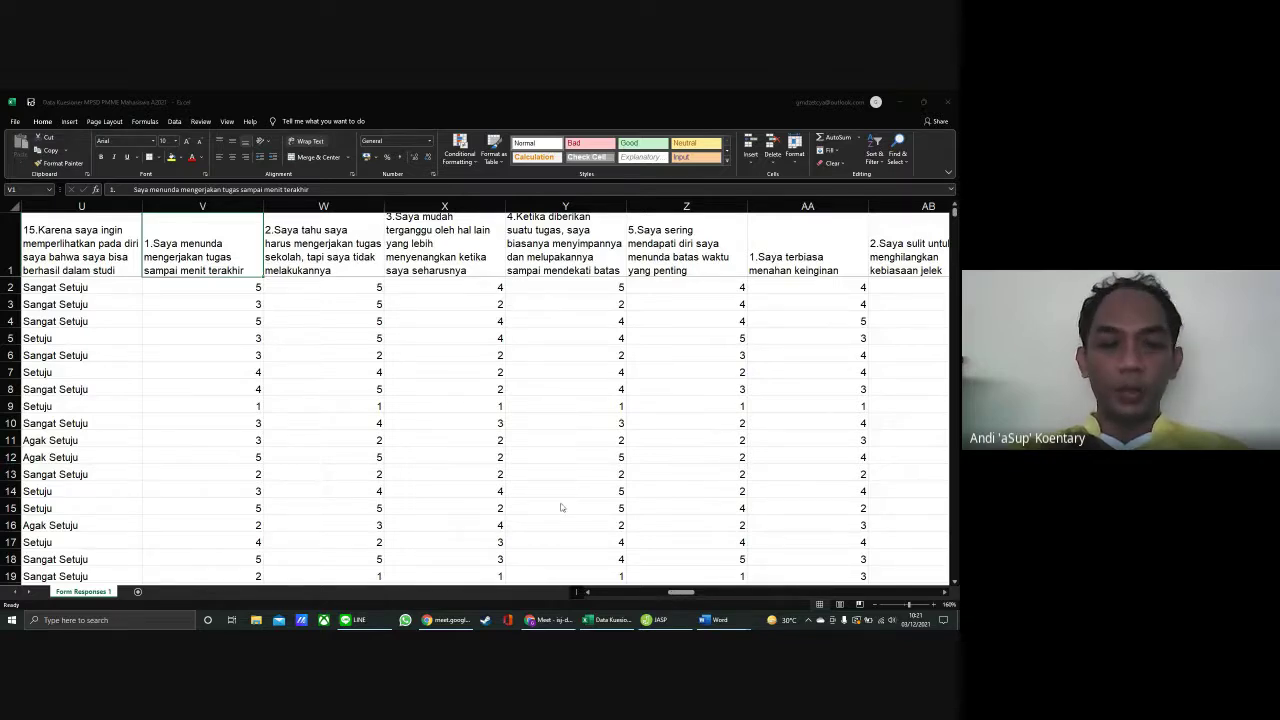
# Switch to the response workbook in Excel and fill the value 5 from V2 down column V to row 238
pyautogui.hotkey('alt', 'Tab')
pyautogui.click(239, 289)
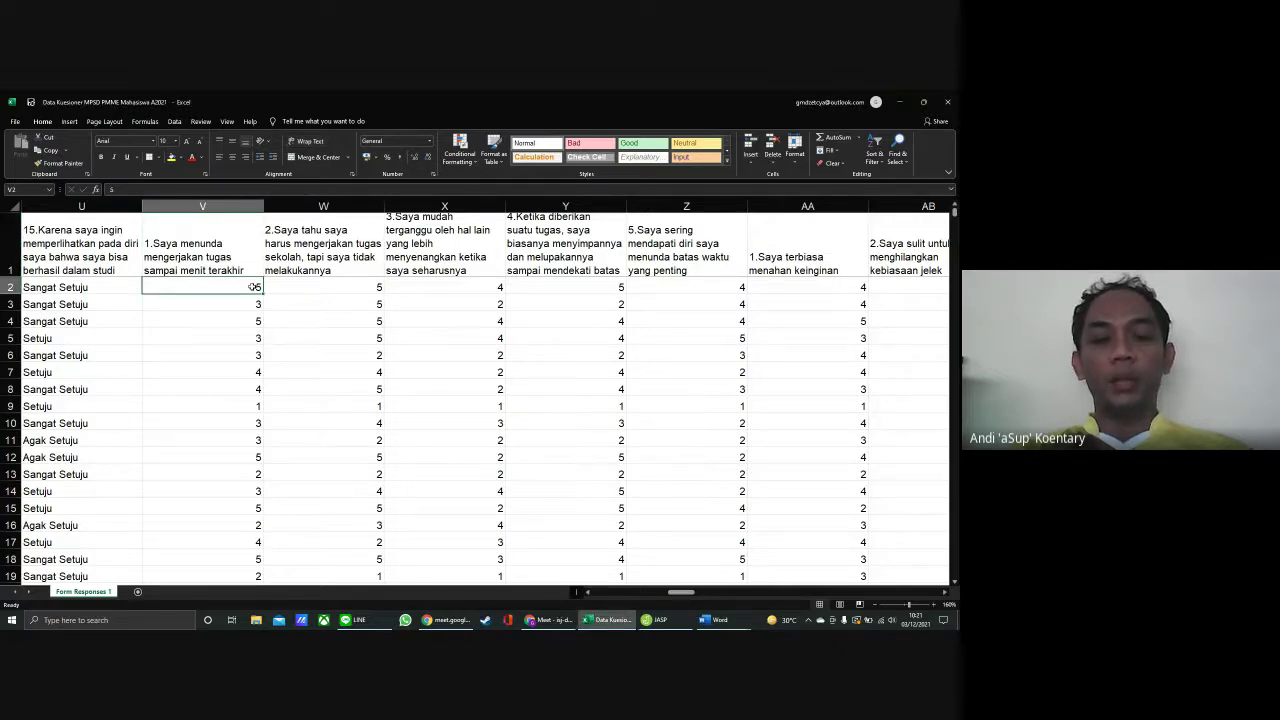
pyautogui.moveTo(262, 295)
pyautogui.mouseDown()
pyautogui.moveTo(258, 620)
pyautogui.moveTo(268, 503)
pyautogui.mouseUp()
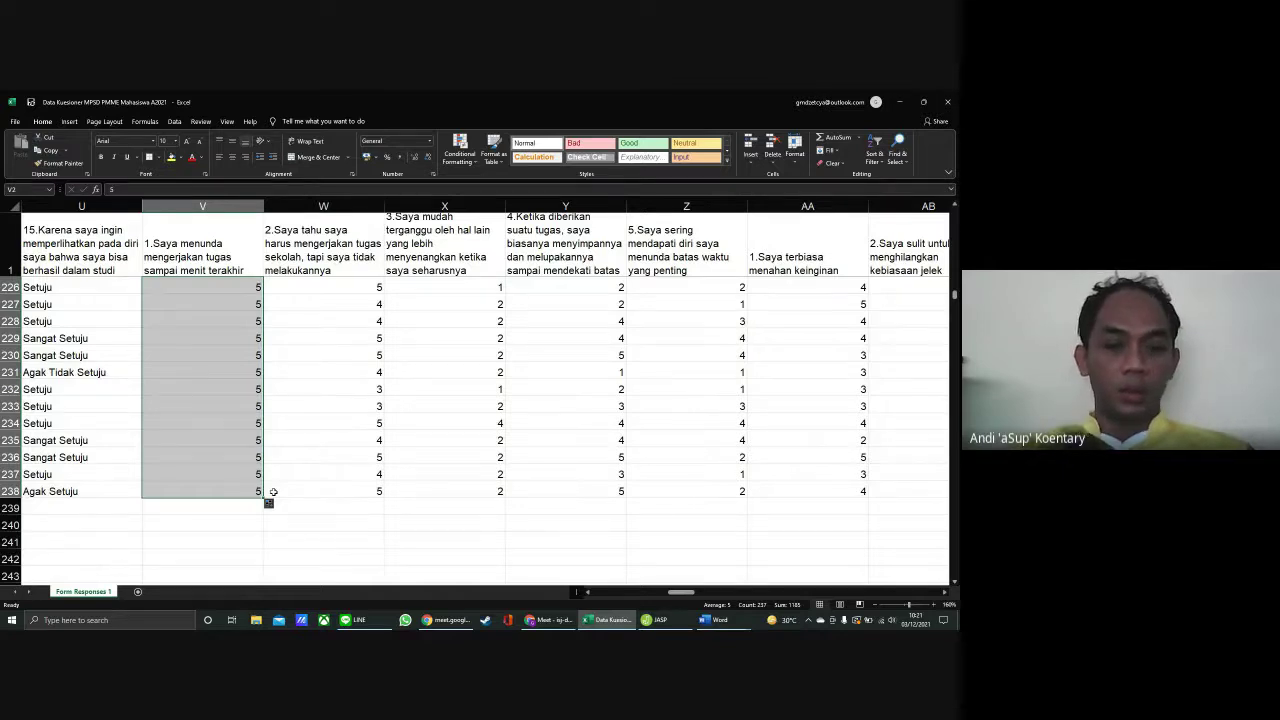
# Extend the selection across the five academic procrastination items to cover V2:Z238
pyautogui.keyDown('shift'); pyautogui.click(272, 492); pyautogui.keyUp('shift')
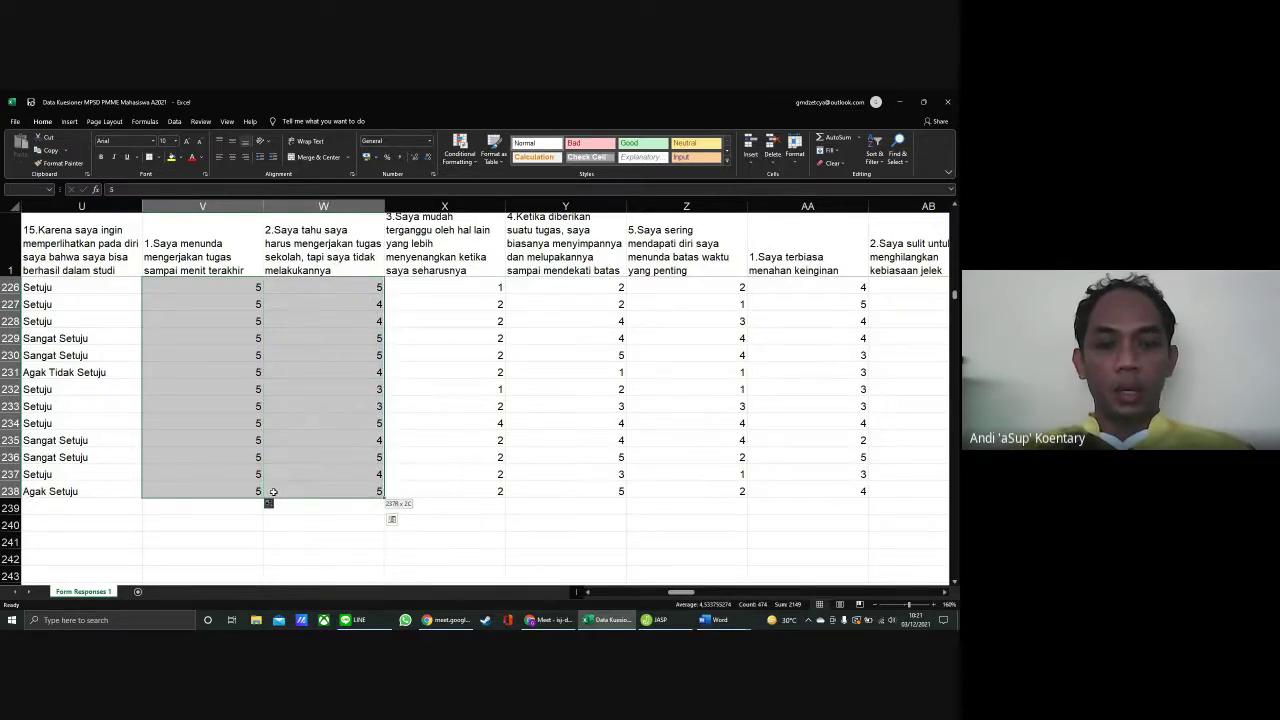
pyautogui.hotkey('shift', 'Right')
pyautogui.hotkey('shift', 'Right')
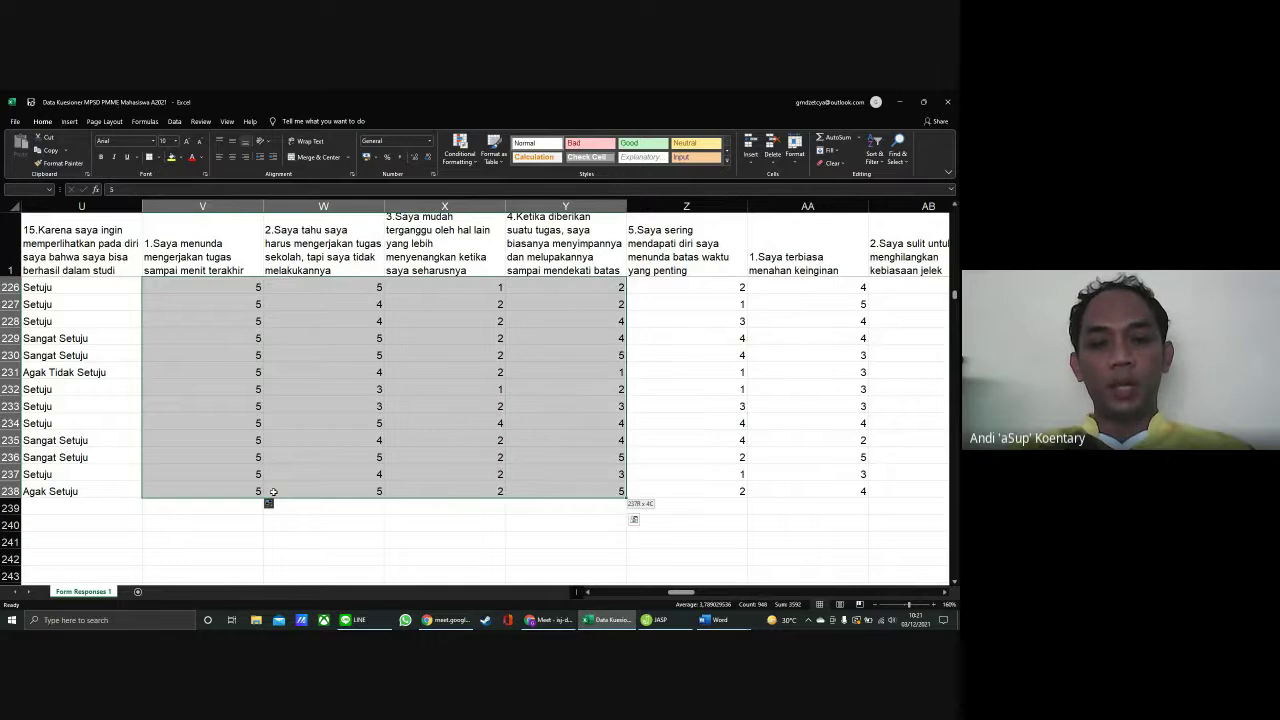
pyautogui.hotkey('shift', 'Right')
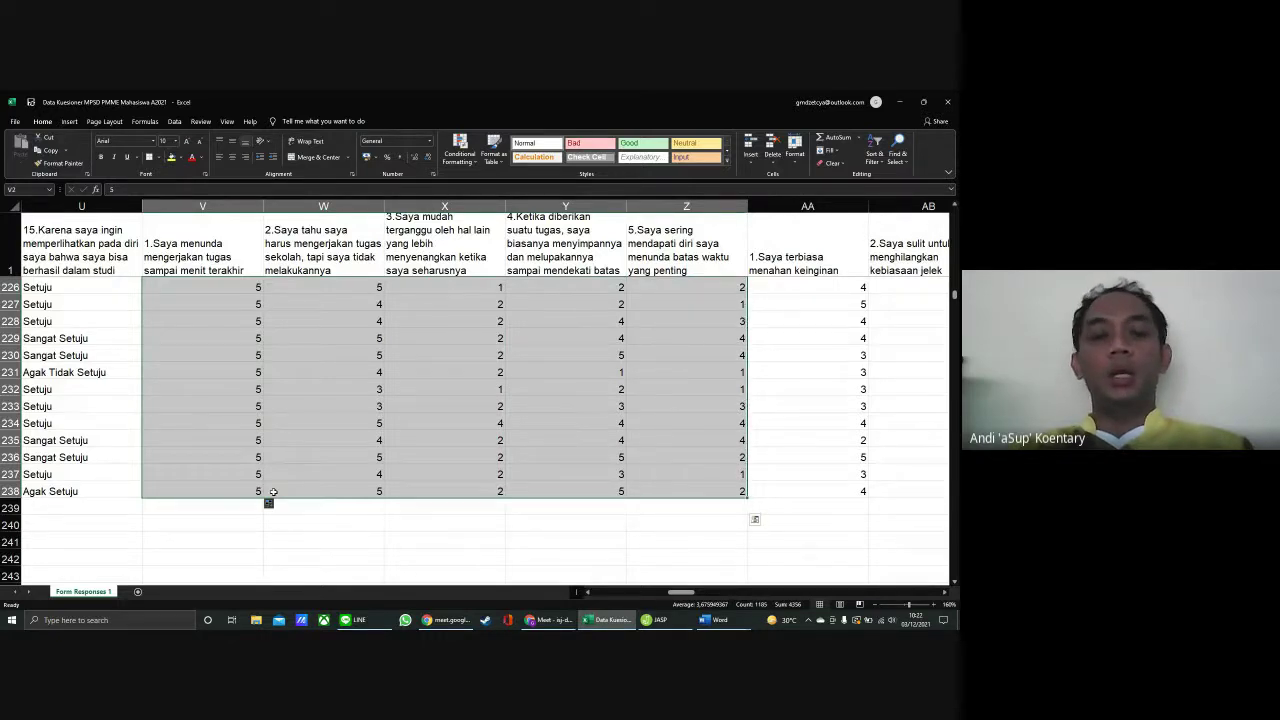
pyautogui.scroll(2, 530, 460)
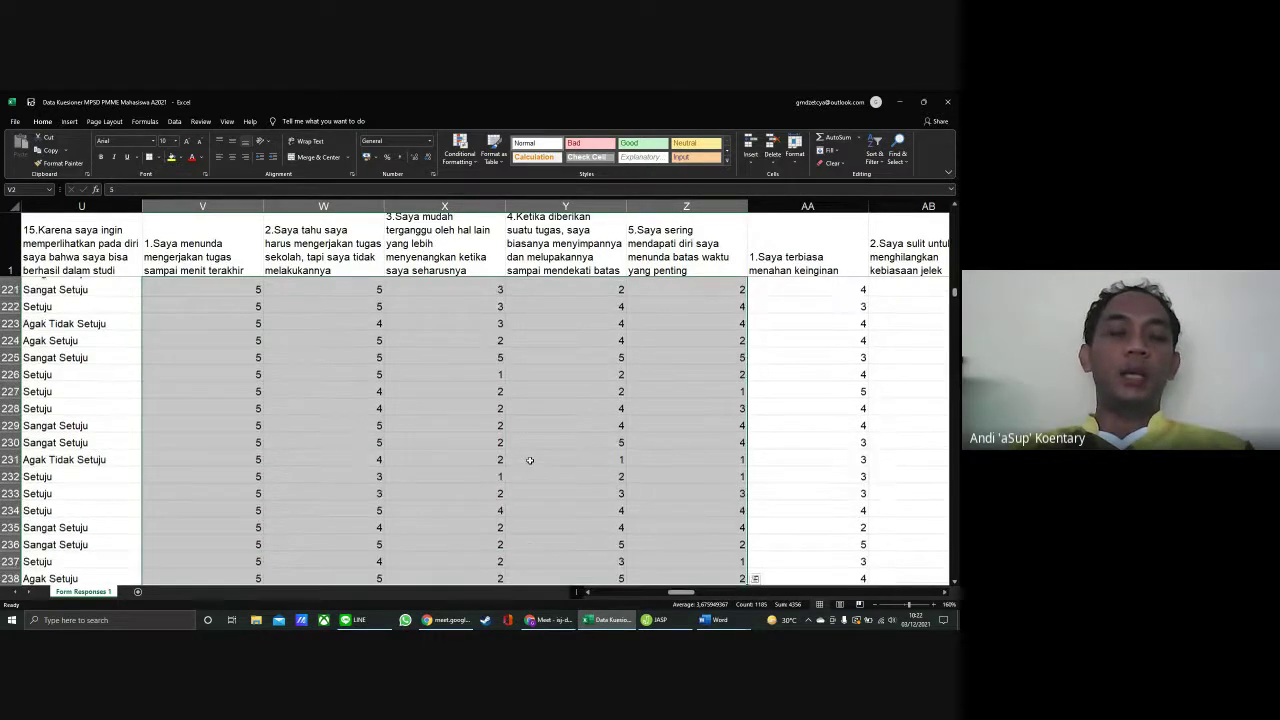
pyautogui.scroll(-1, 530, 460)
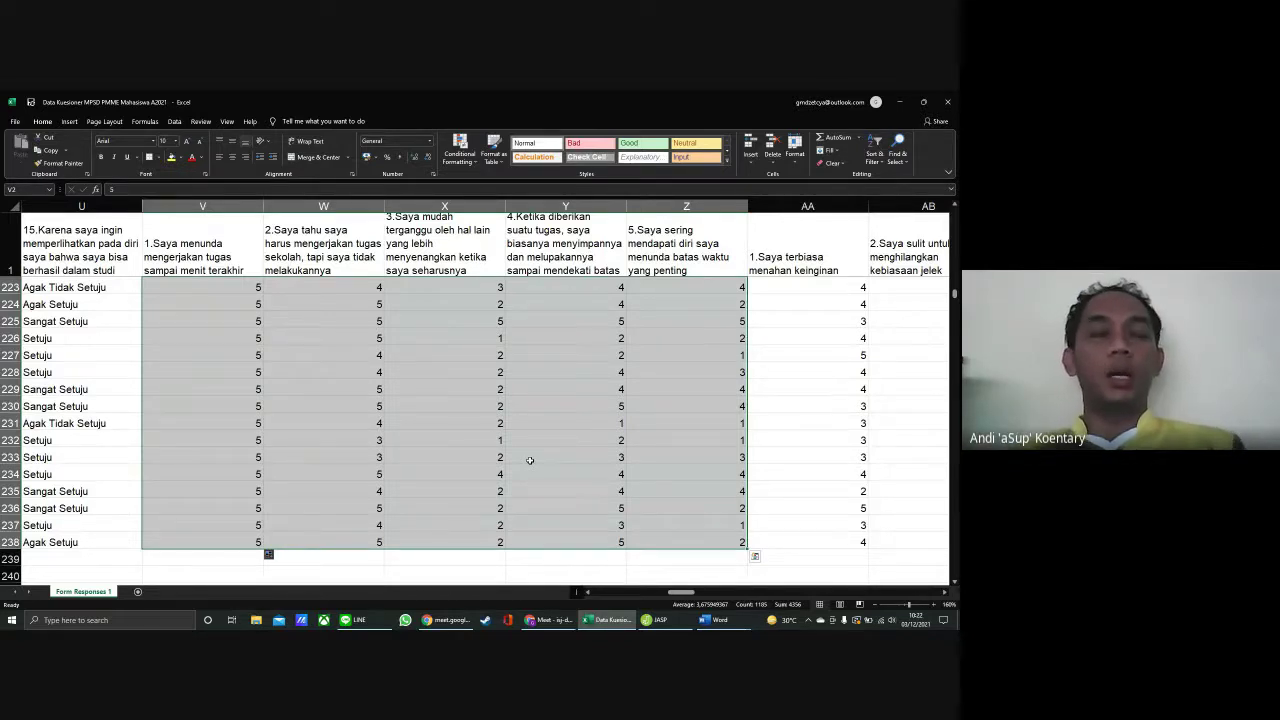
pyautogui.scroll(1, 530, 460)
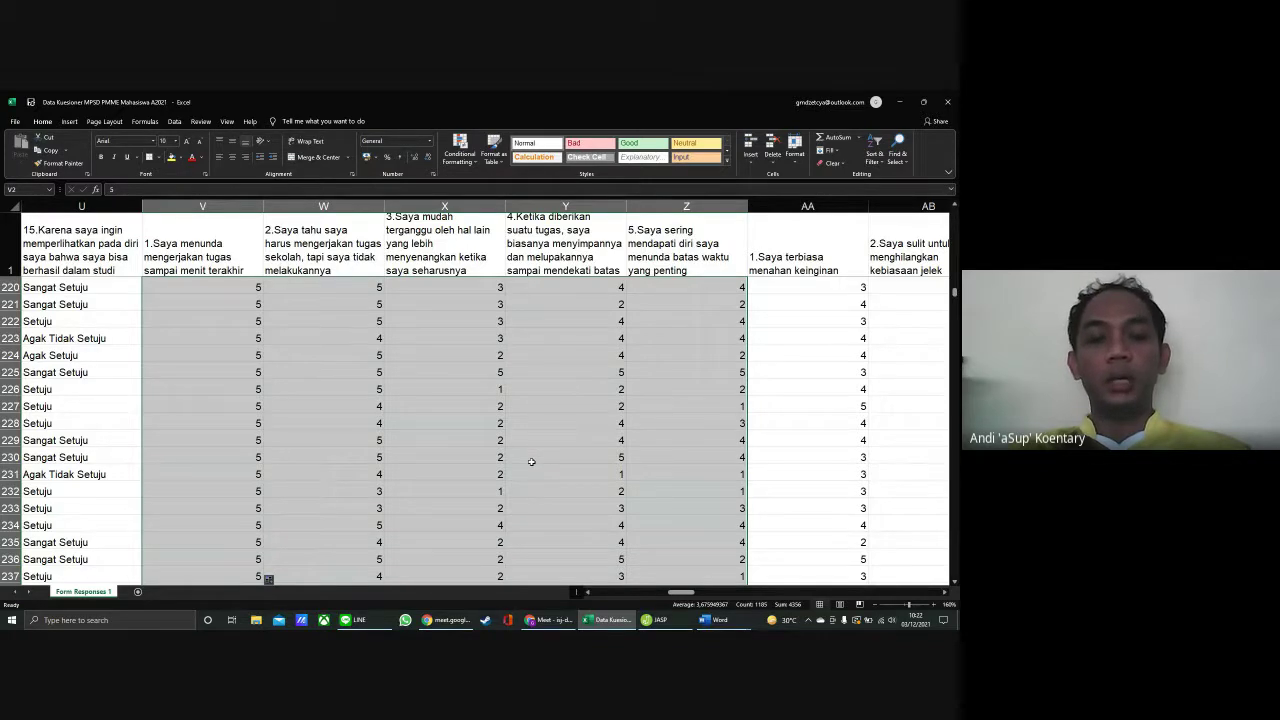
# Replace every 1 with the placeholder a in the selected procrastination responses V2:Z238
pyautogui.hotkey('ctrl', 'h')
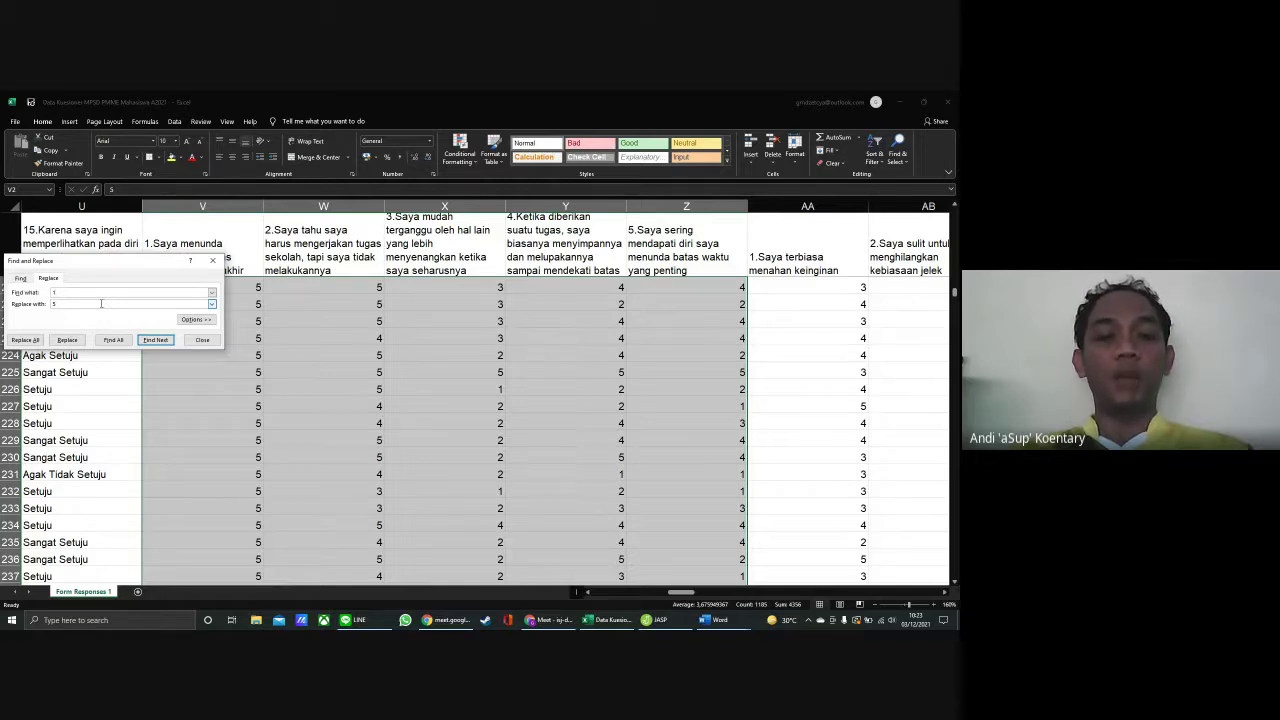
pyautogui.press('BackSpace')
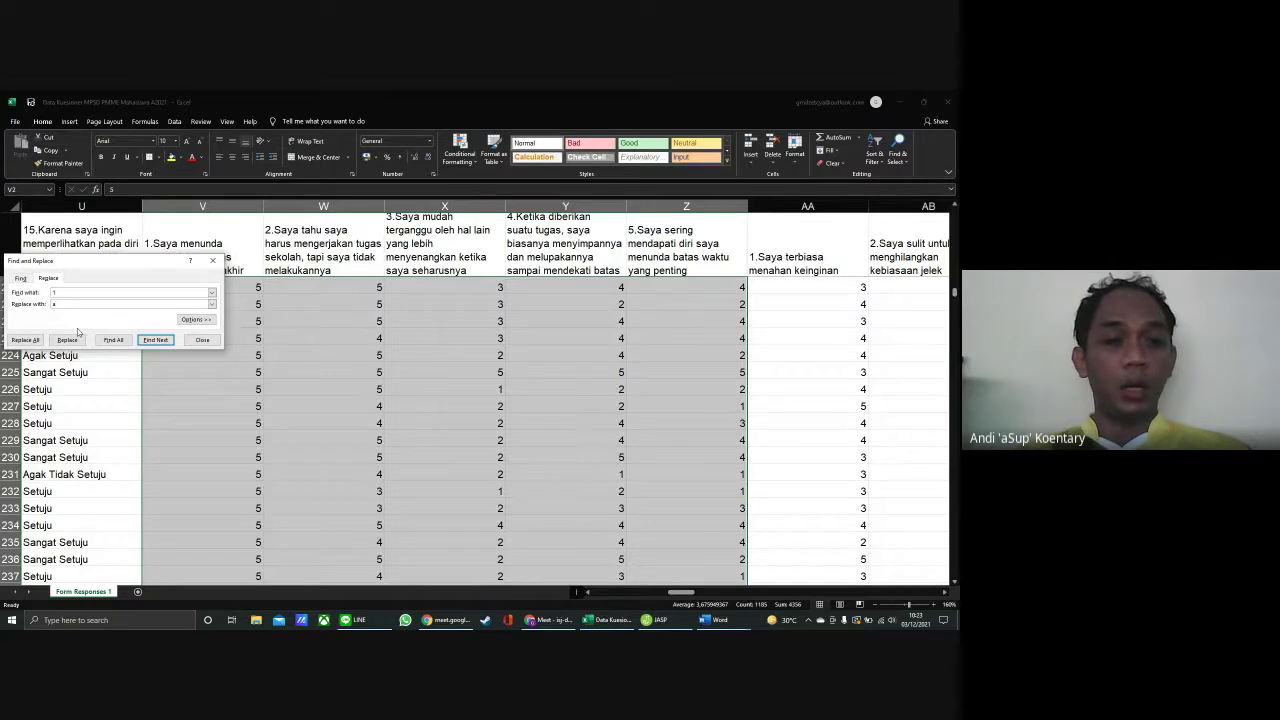
pyautogui.click(26, 340)
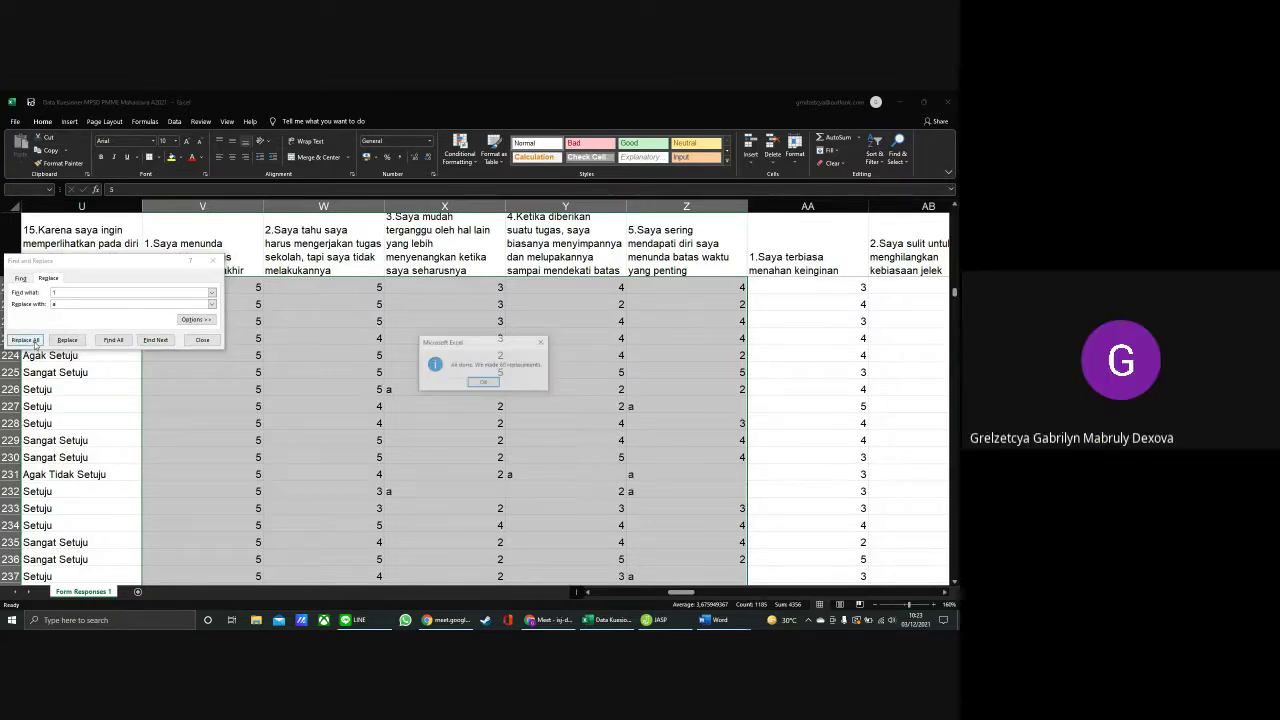
pyautogui.click(484, 382)
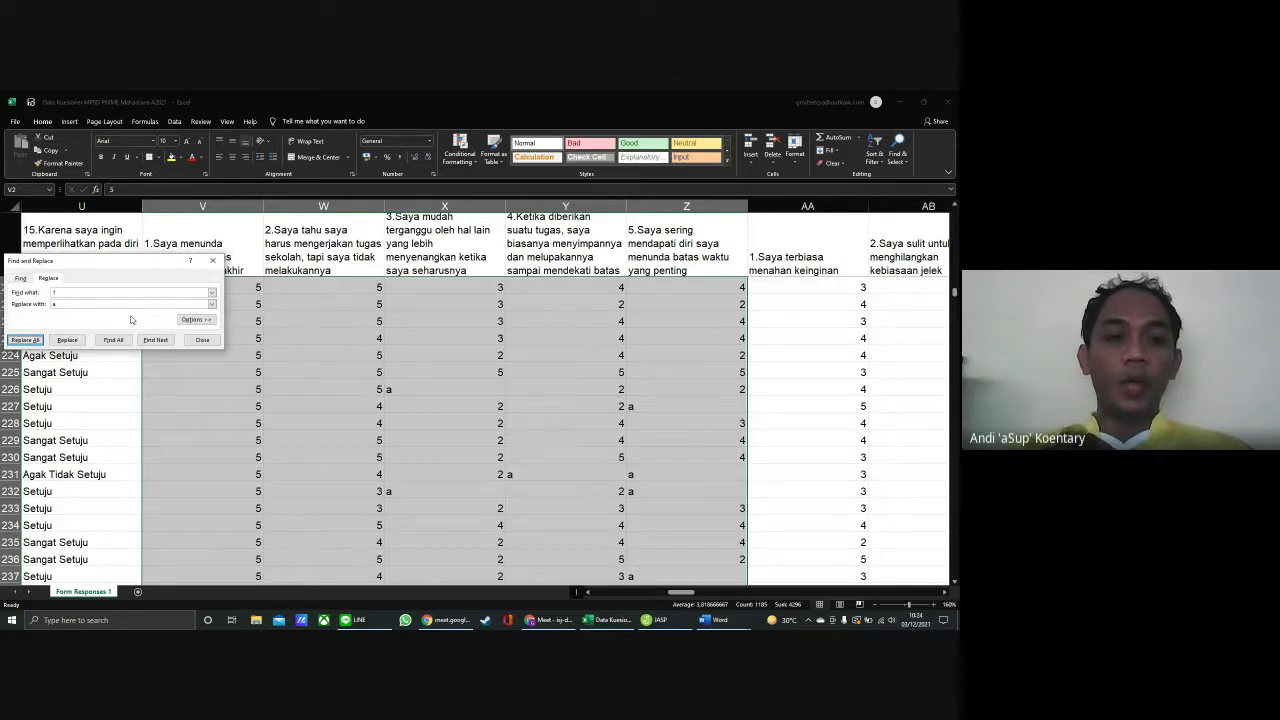
# Replace every 2 with the placeholder b in the selected procrastination responses
pyautogui.click(80, 291)
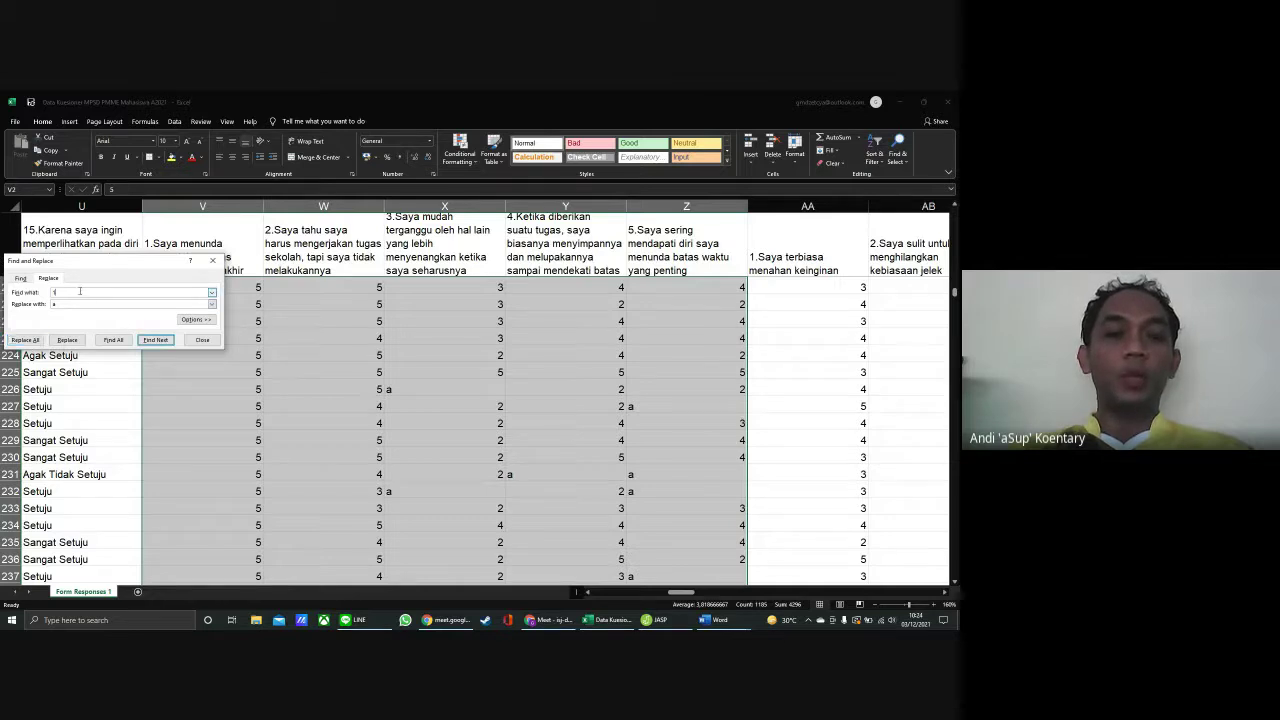
pyautogui.click(78, 303)
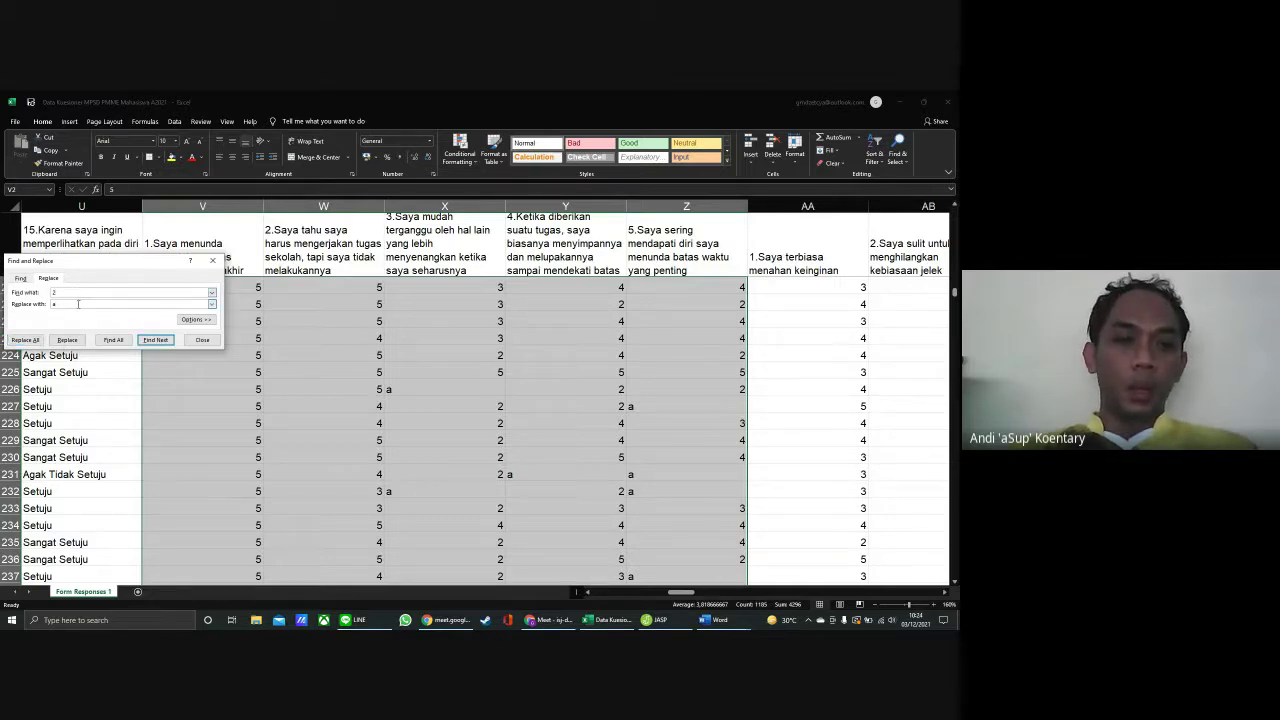
pyautogui.write('b')
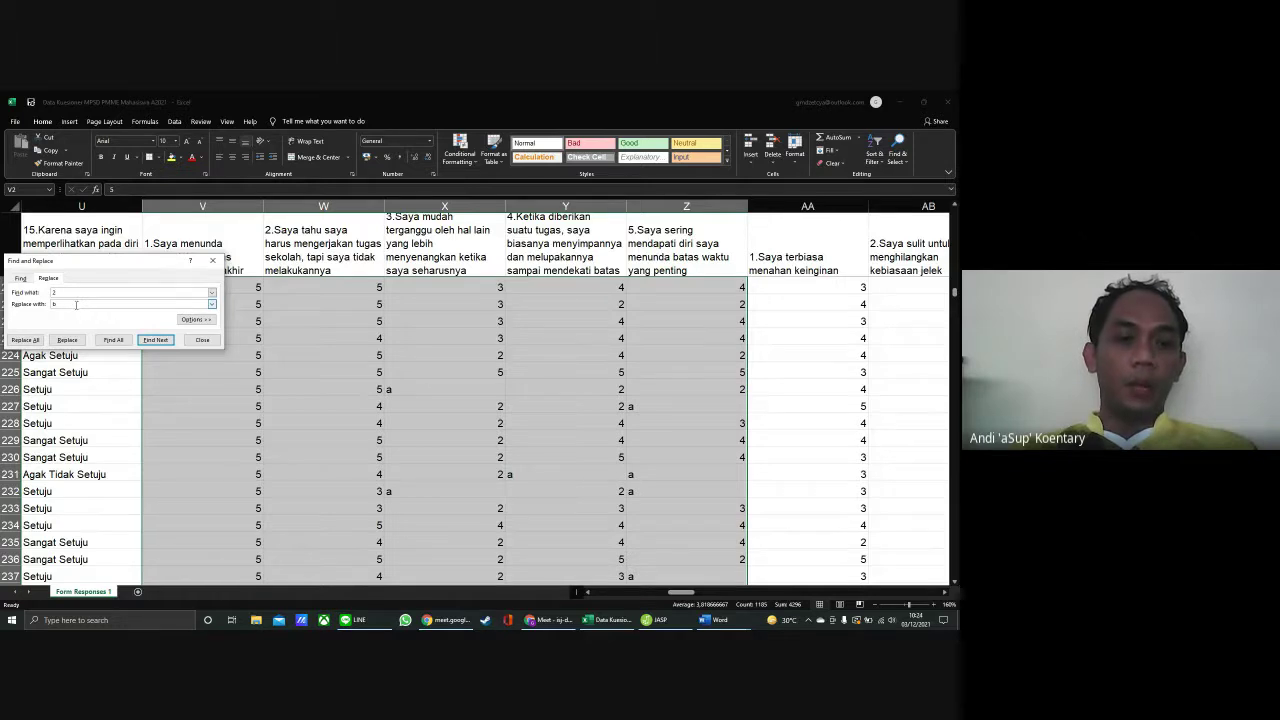
pyautogui.click(36, 341)
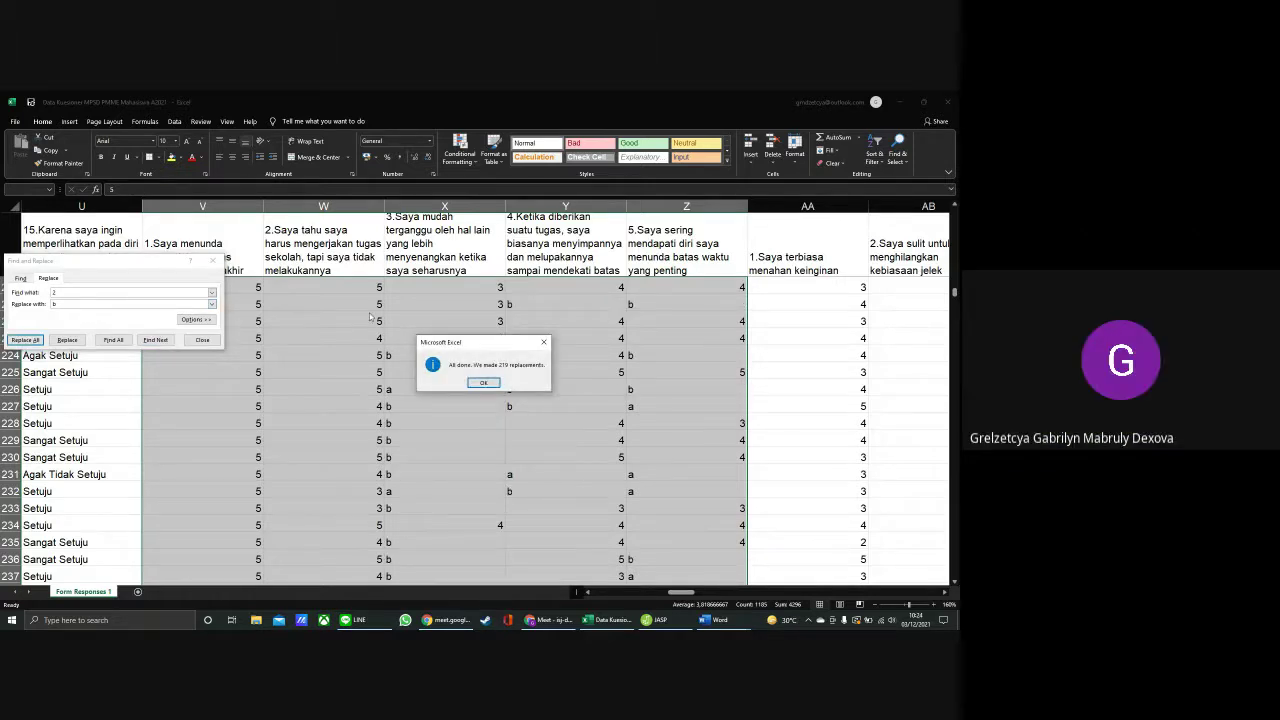
pyautogui.click(483, 384)
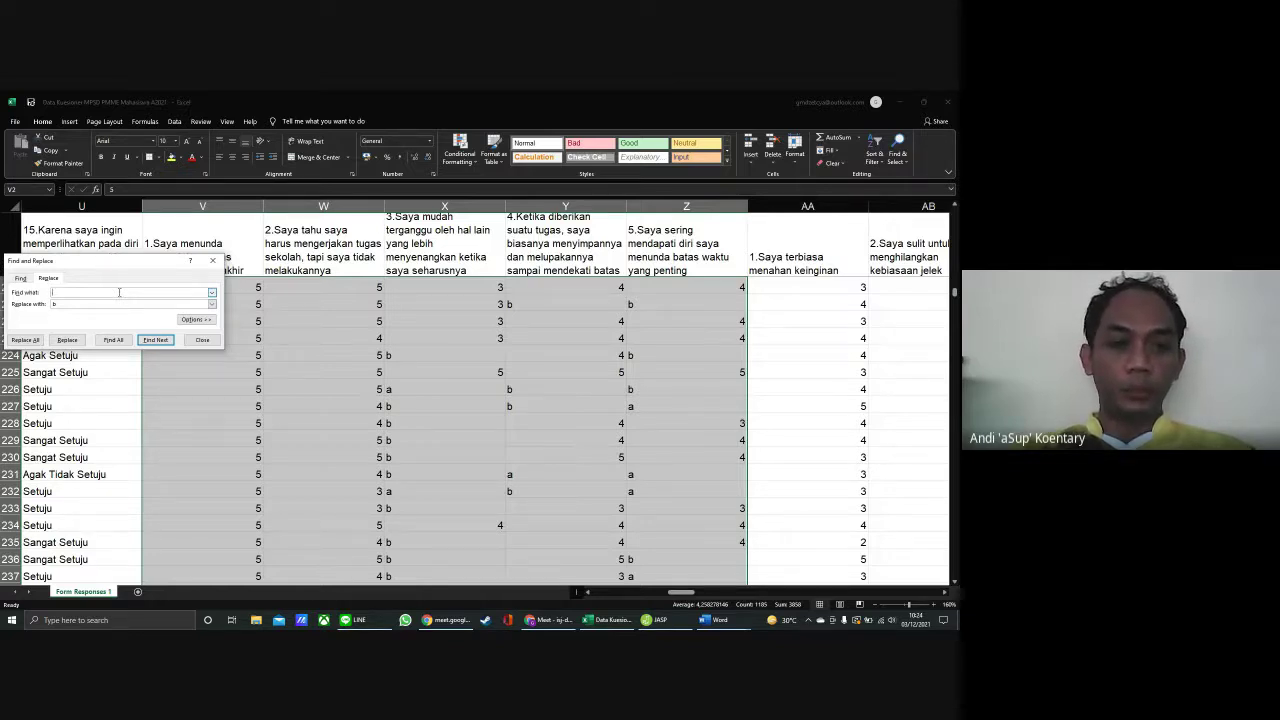
# Replace every 4 with the placeholder d in the selected procrastination responses
pyautogui.write('4')
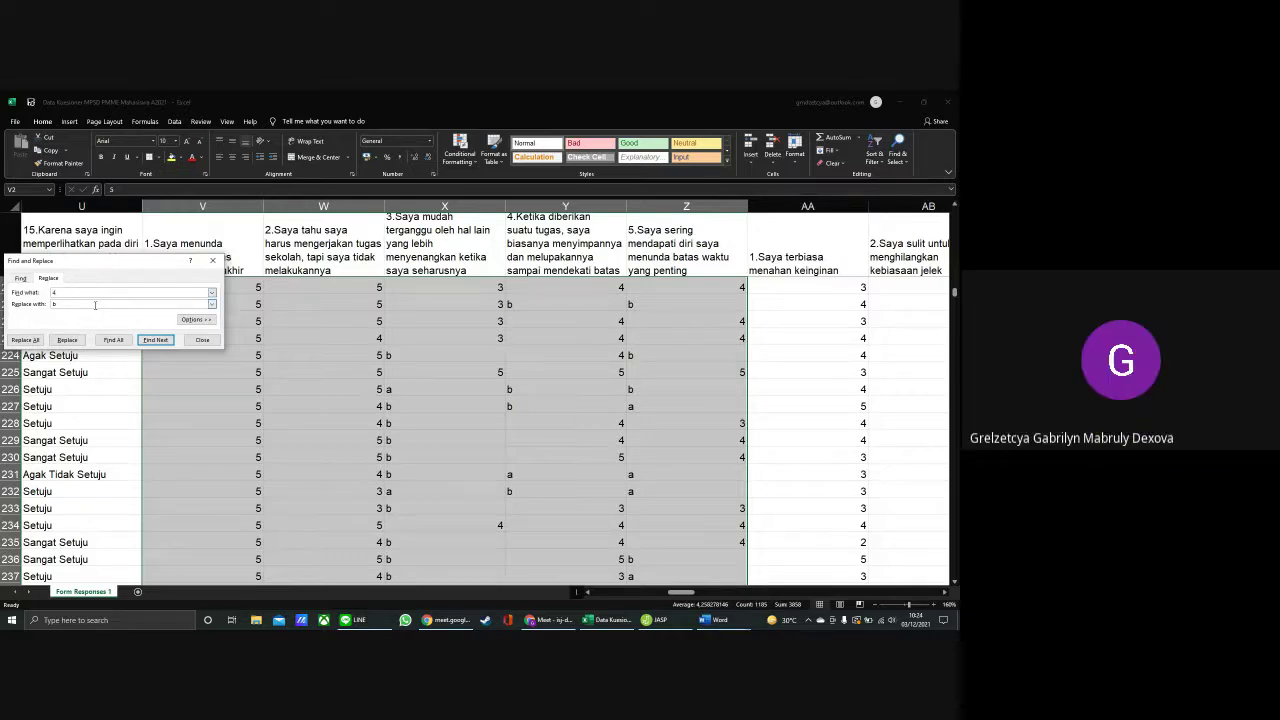
pyautogui.press('BackSpace')
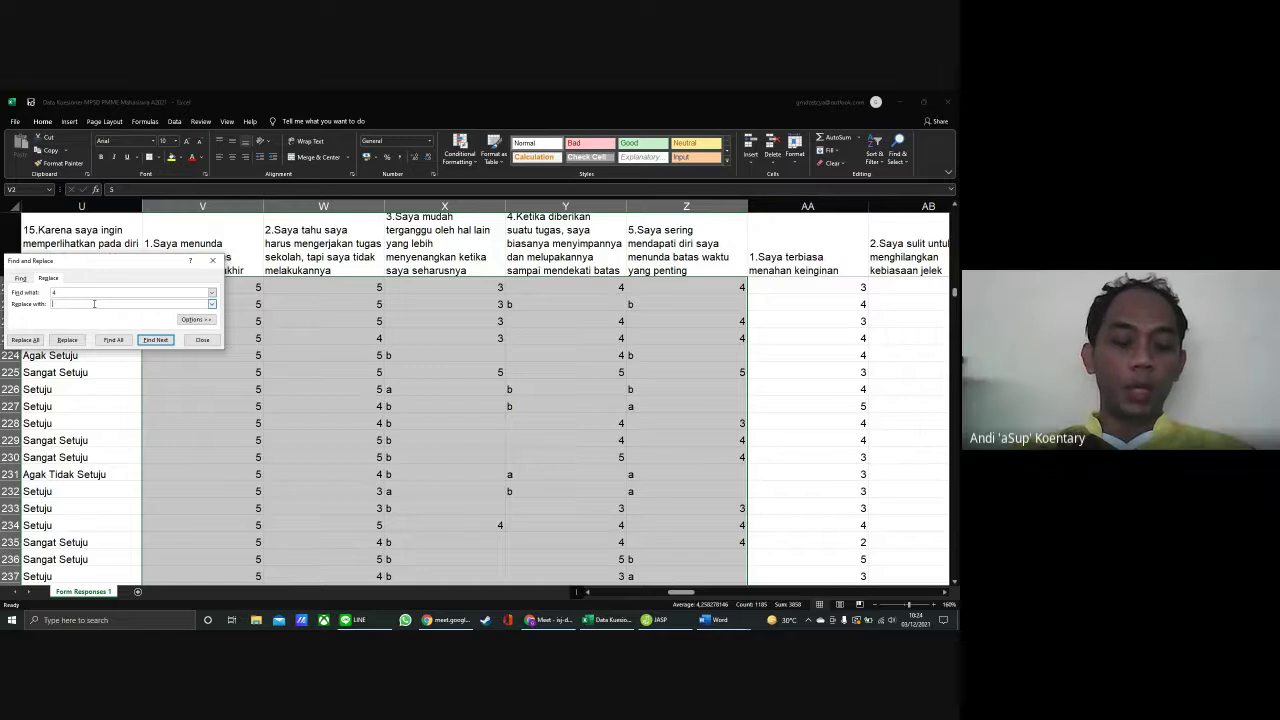
pyautogui.click(35, 343)
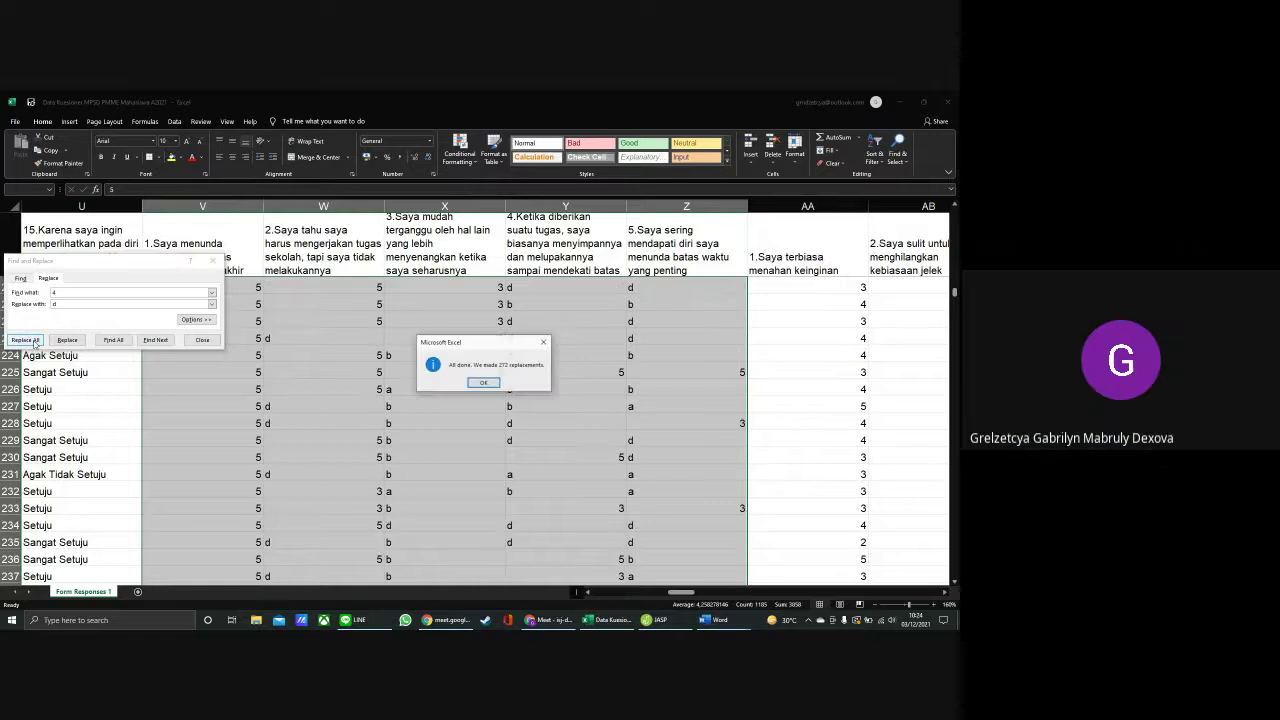
pyautogui.click(478, 384)
# Replace every 5 with the placeholder e in the selected procrastination responses
pyautogui.click(101, 293)
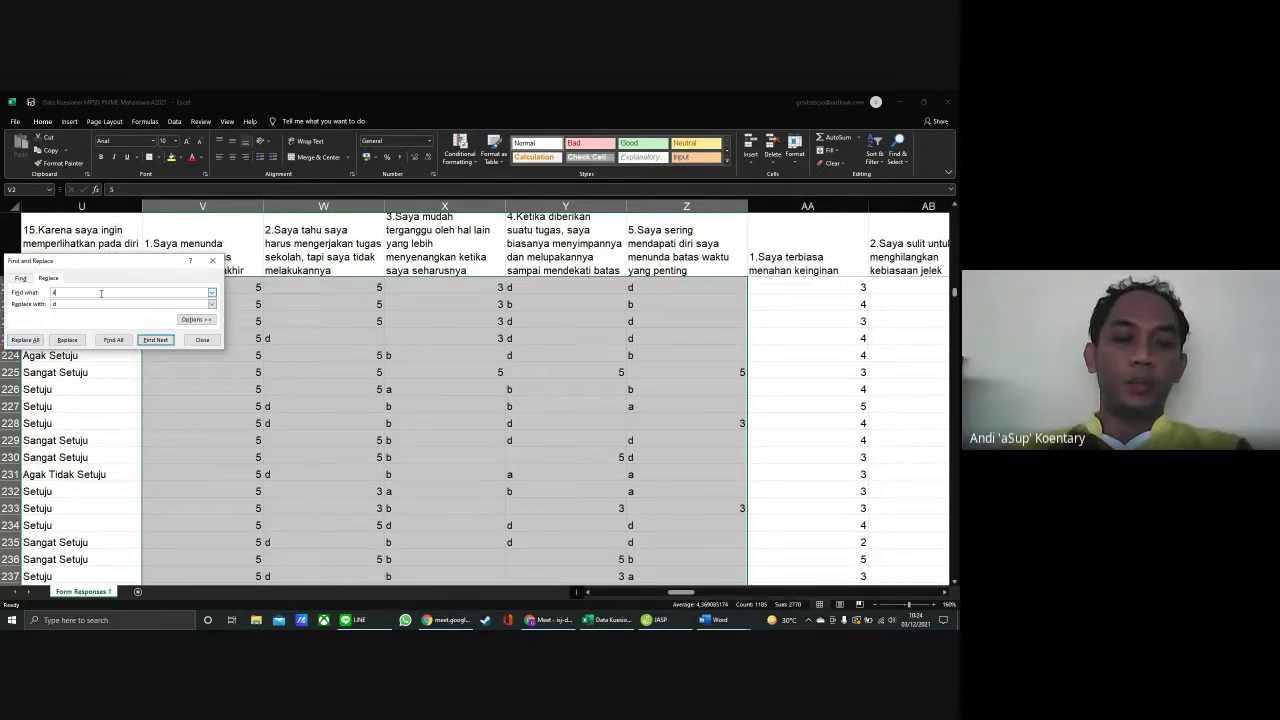
pyautogui.write('5')
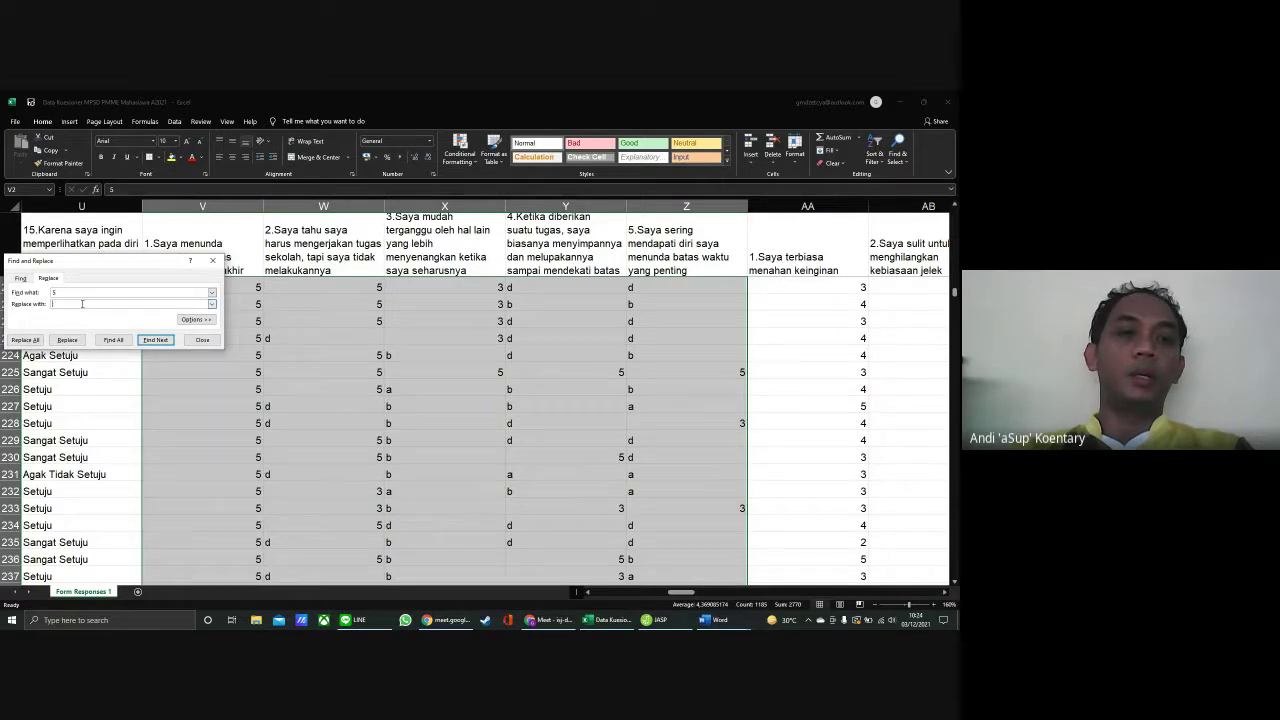
pyautogui.click(25, 340)
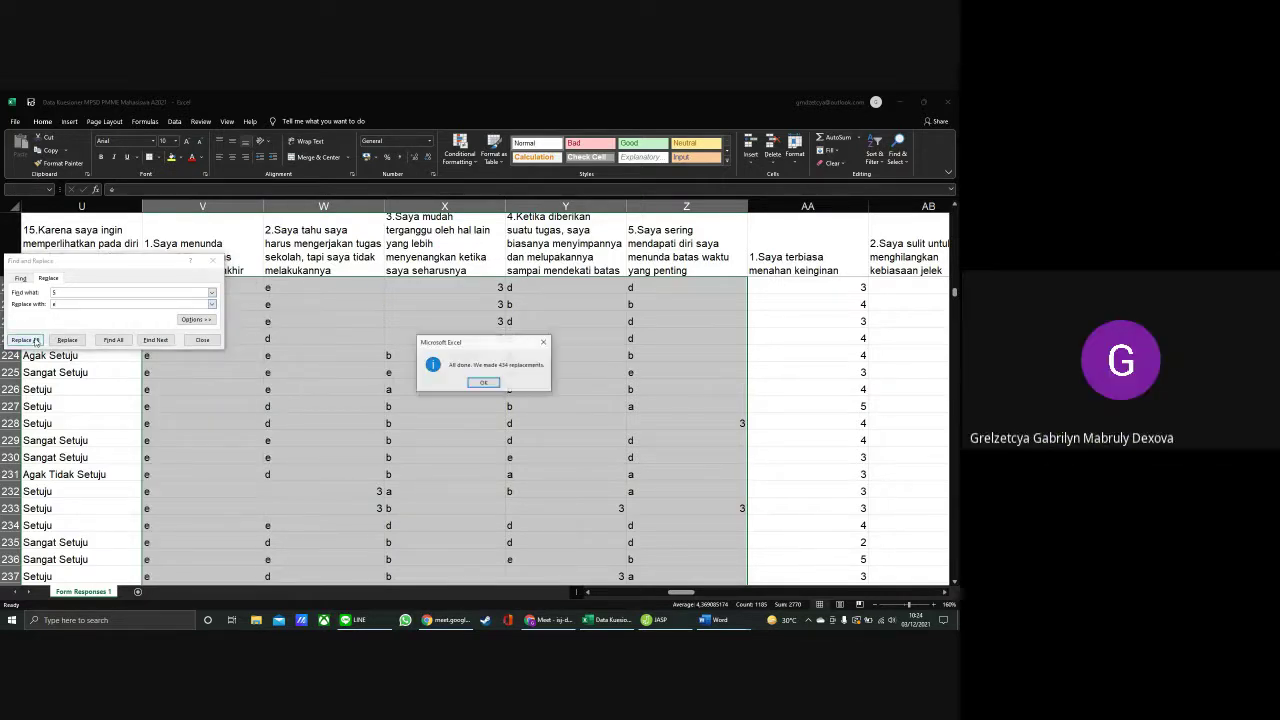
pyautogui.click(480, 384)
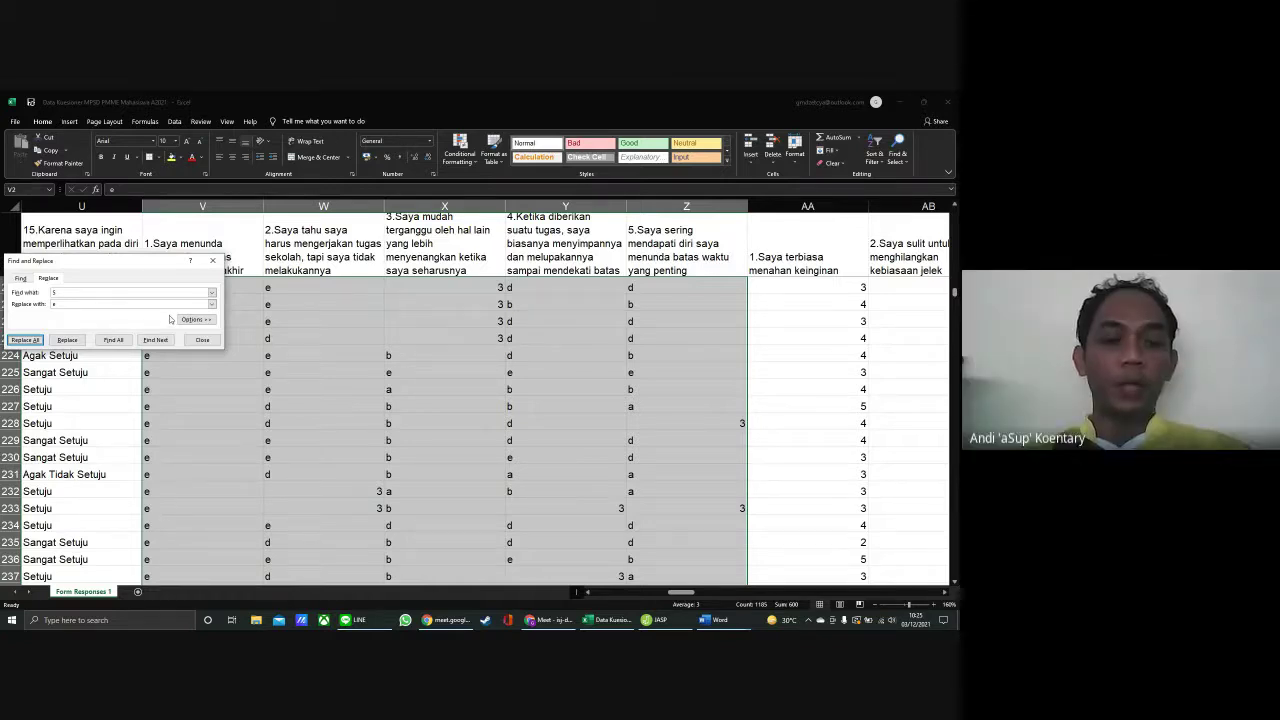
# Replace all a placeholders in the selected procrastination responses with the reversed score 5
pyautogui.click(121, 291)
pyautogui.press('BackSpace')
pyautogui.click(103, 304)
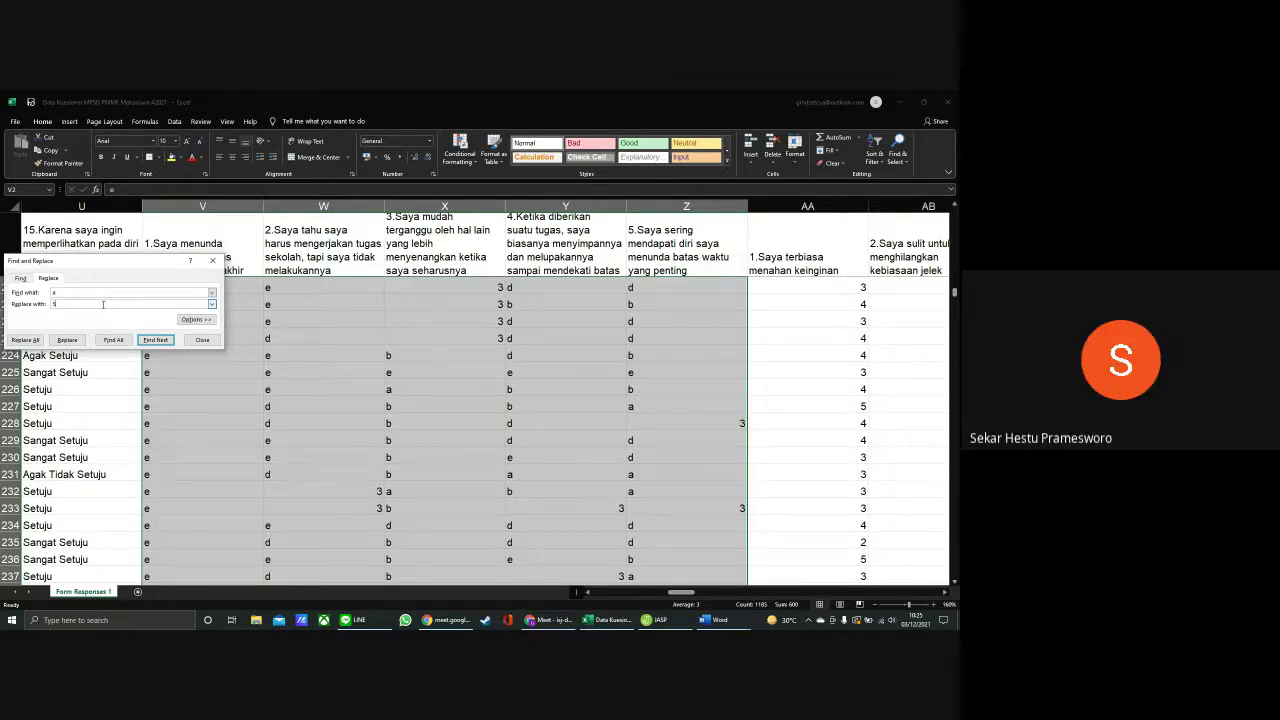
pyautogui.click(25, 340)
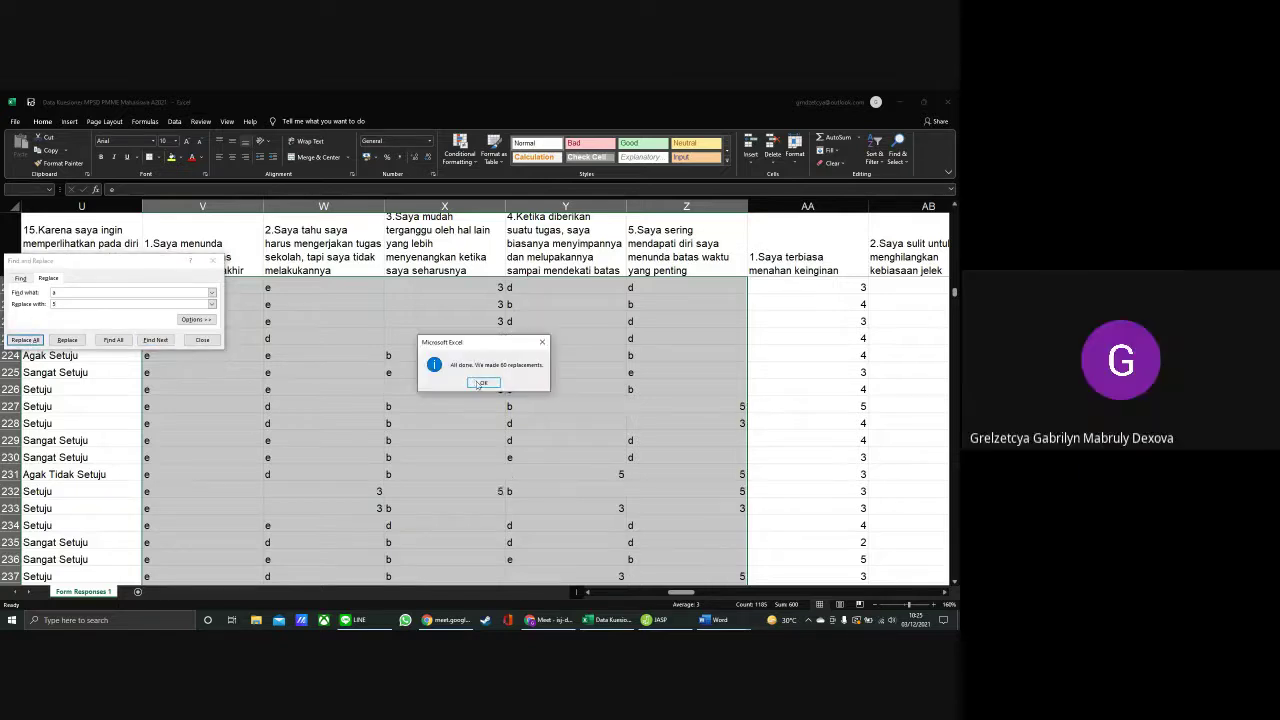
pyautogui.click(480, 382)
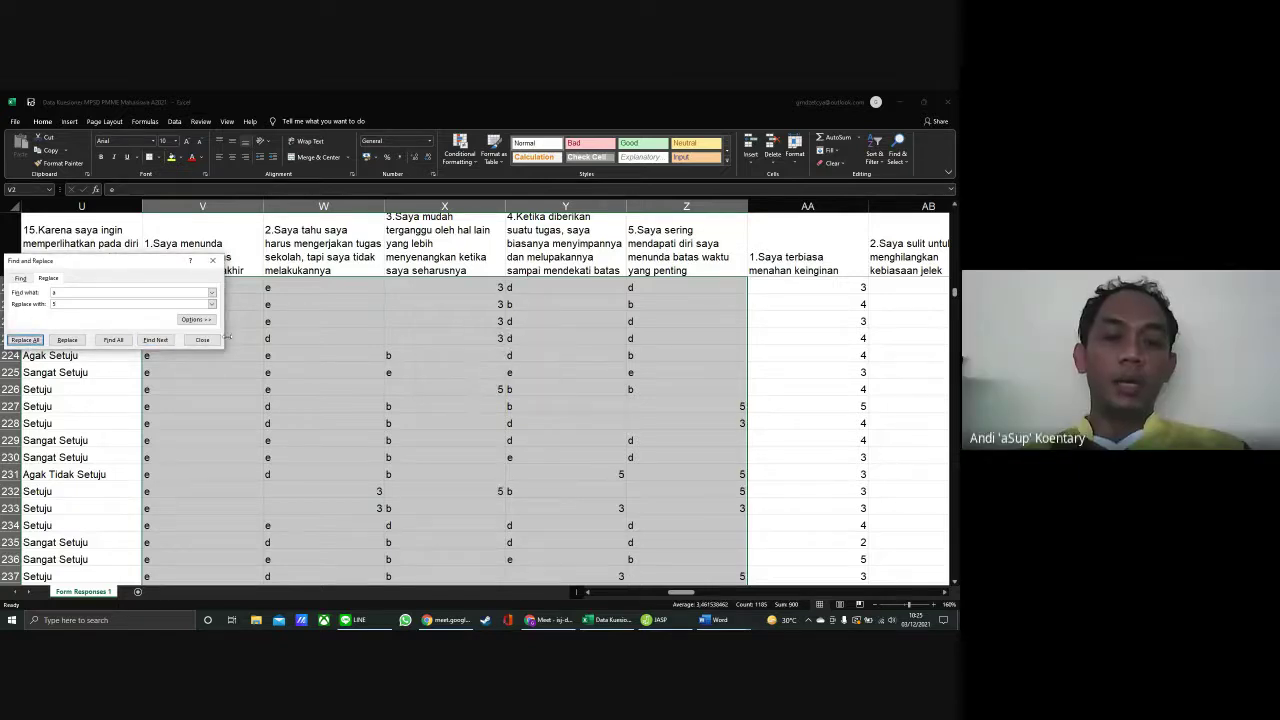
# Replace all b placeholders in the selected procrastination responses with the reversed score 4
pyautogui.click(67, 292)
pyautogui.press('BackSpace')
pyautogui.write('b')
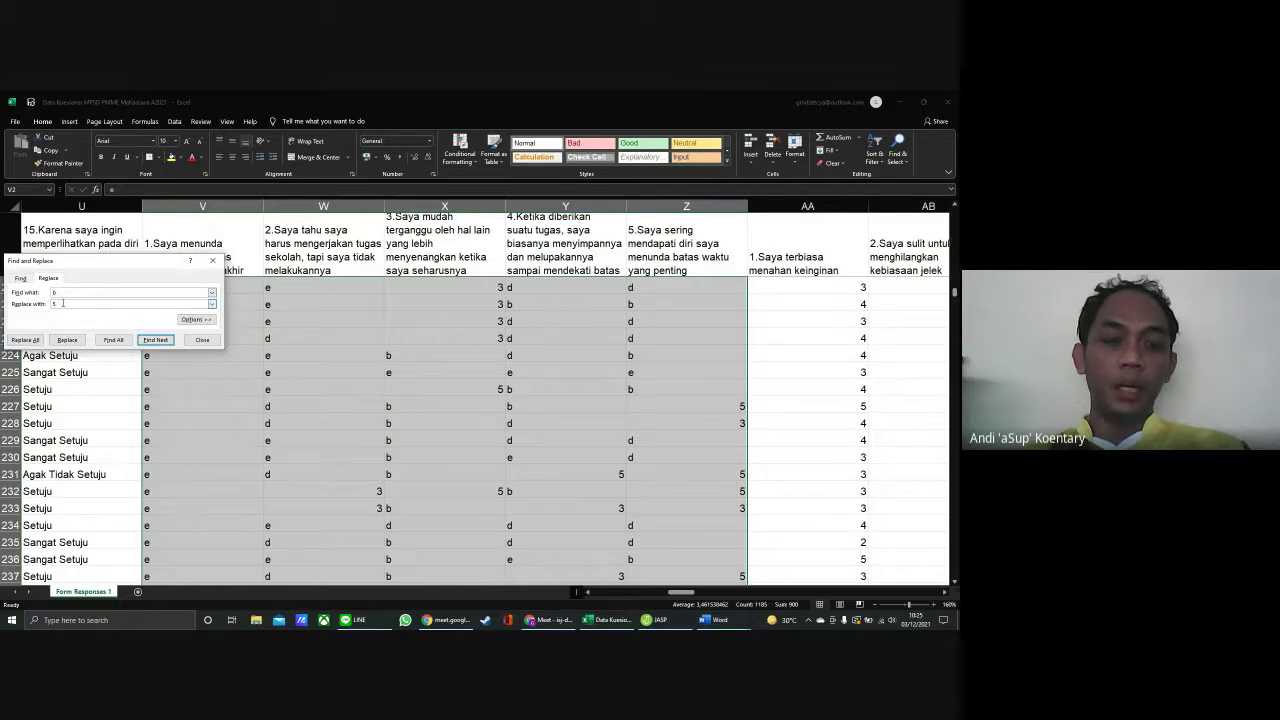
pyautogui.click(62, 303)
pyautogui.press('BackSpace')
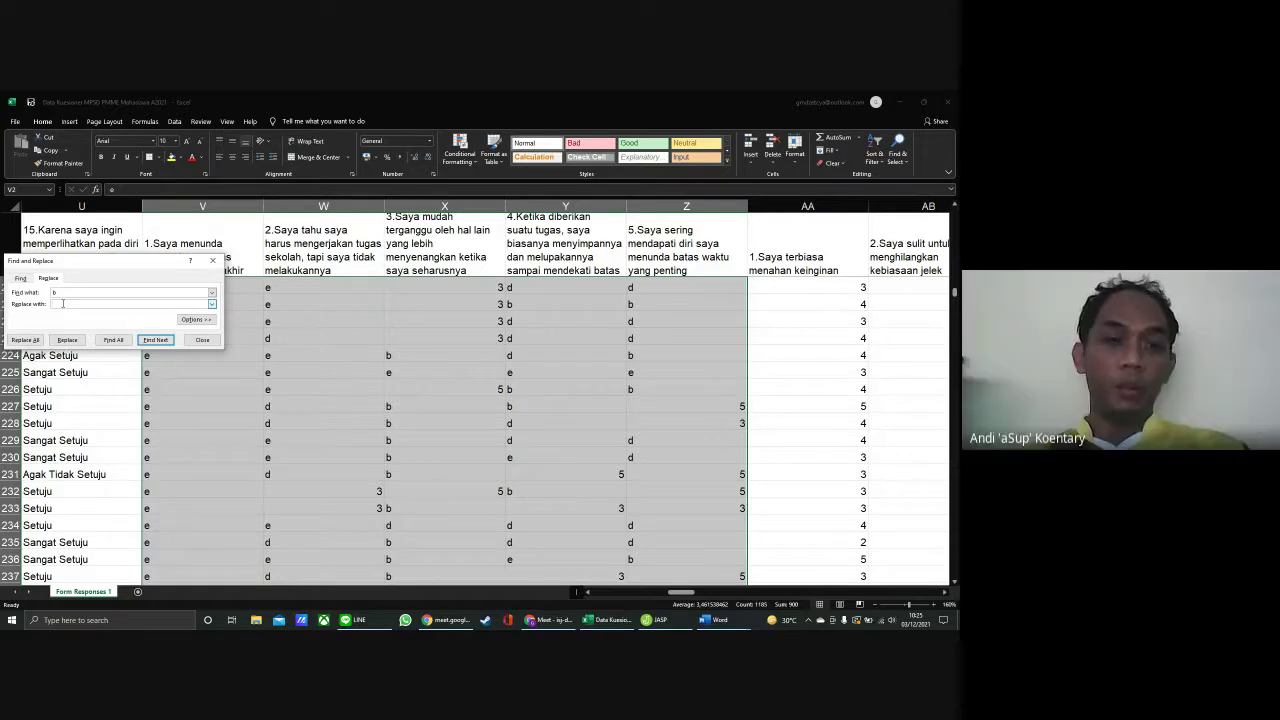
pyautogui.write('4')
pyautogui.click(30, 340)
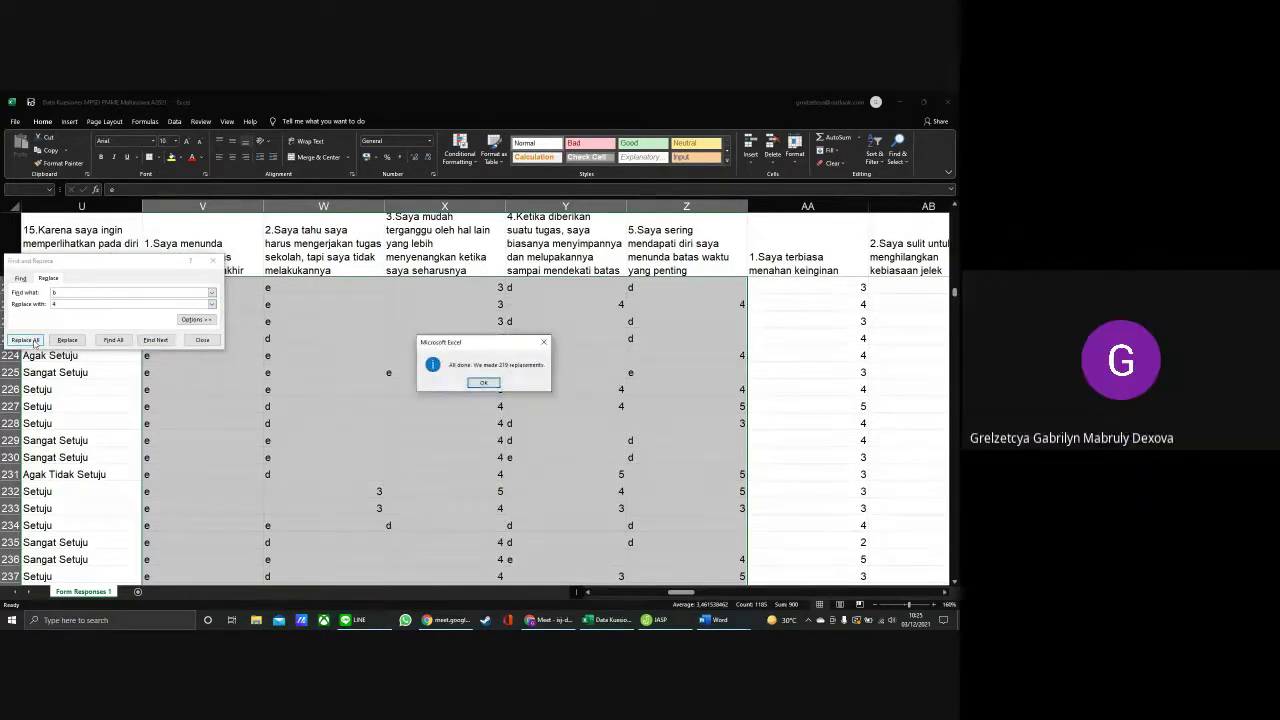
pyautogui.click(483, 382)
# Replace all d placeholders in the selected procrastination responses with the reversed score 2
pyautogui.click(93, 291)
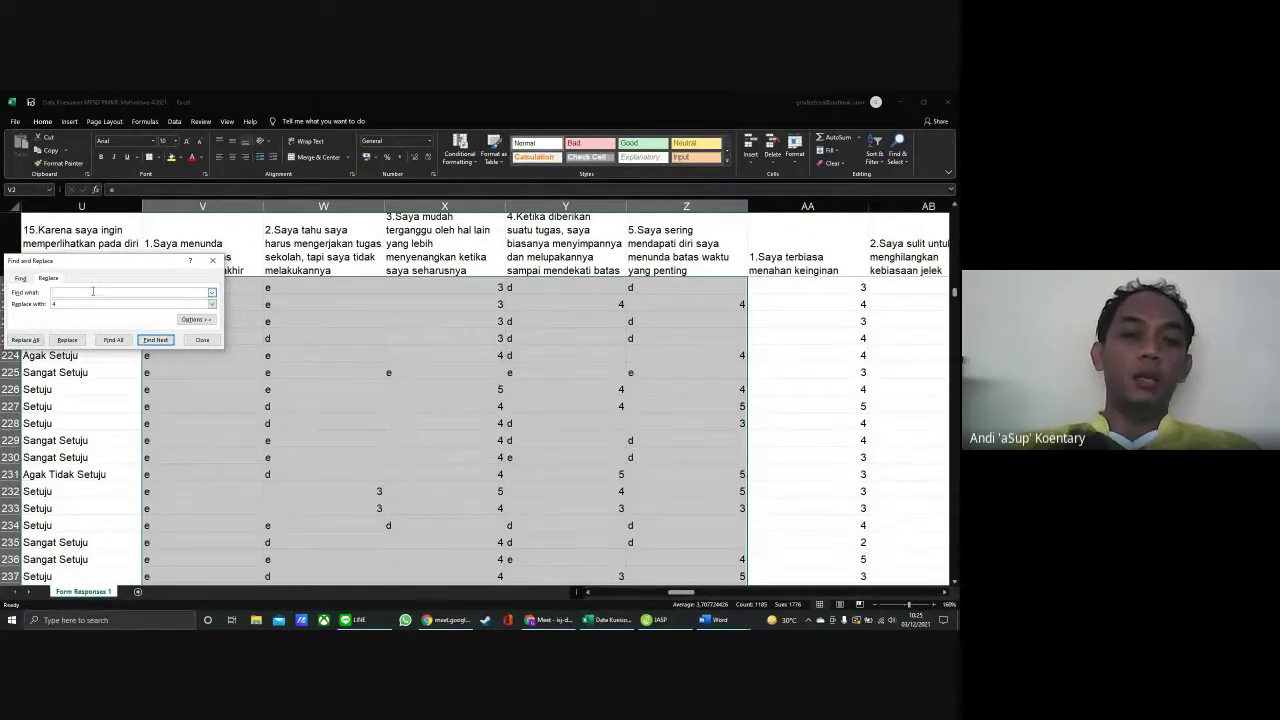
pyautogui.click(86, 304)
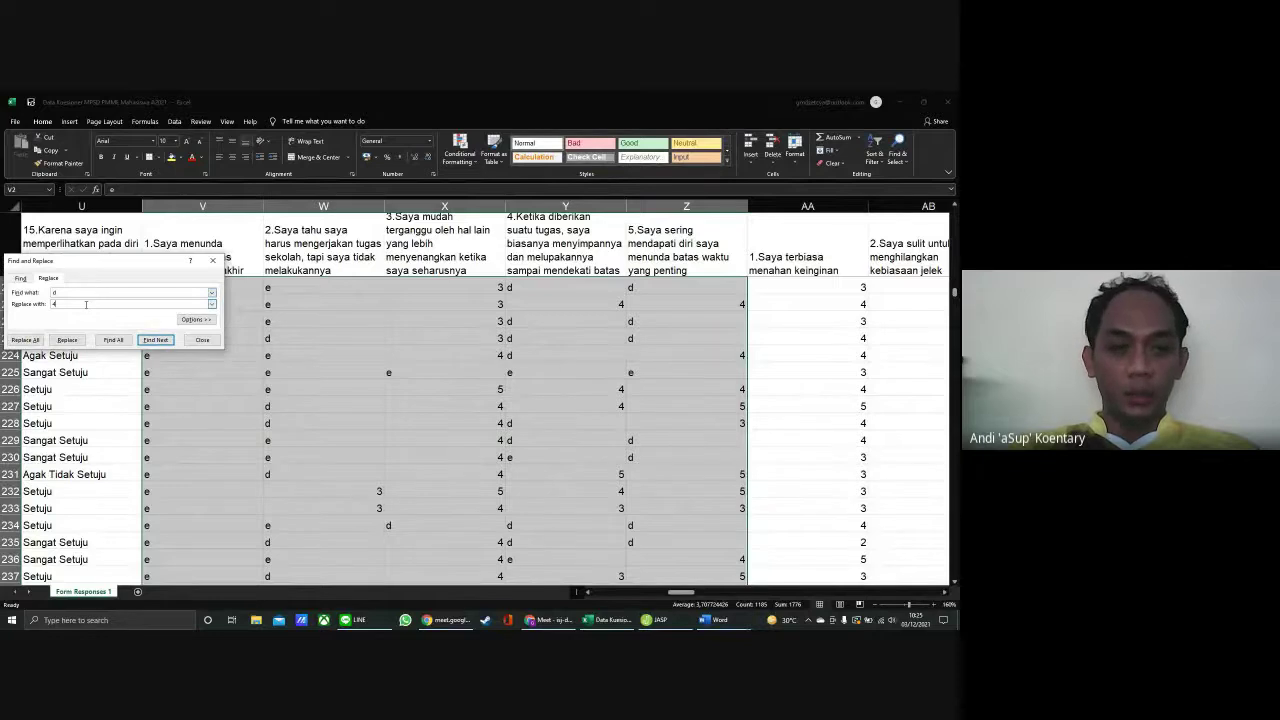
pyautogui.press('BackSpace')
pyautogui.write('2')
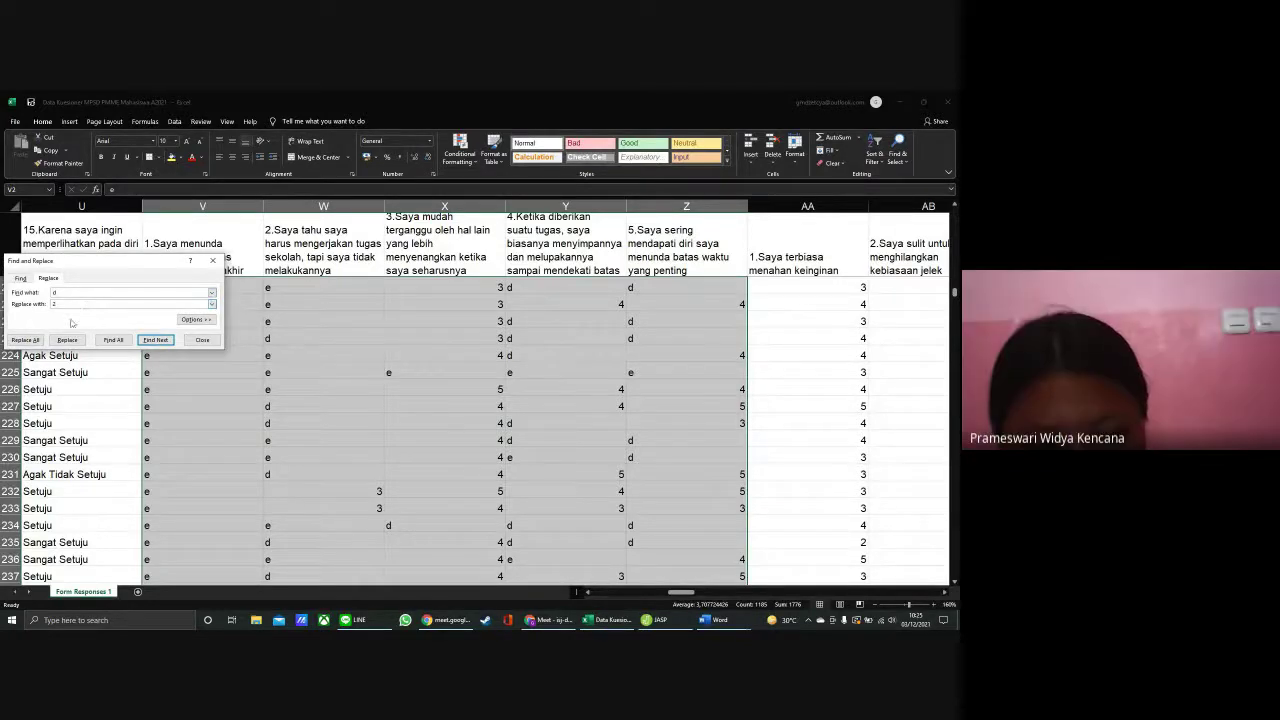
pyautogui.click(25, 340)
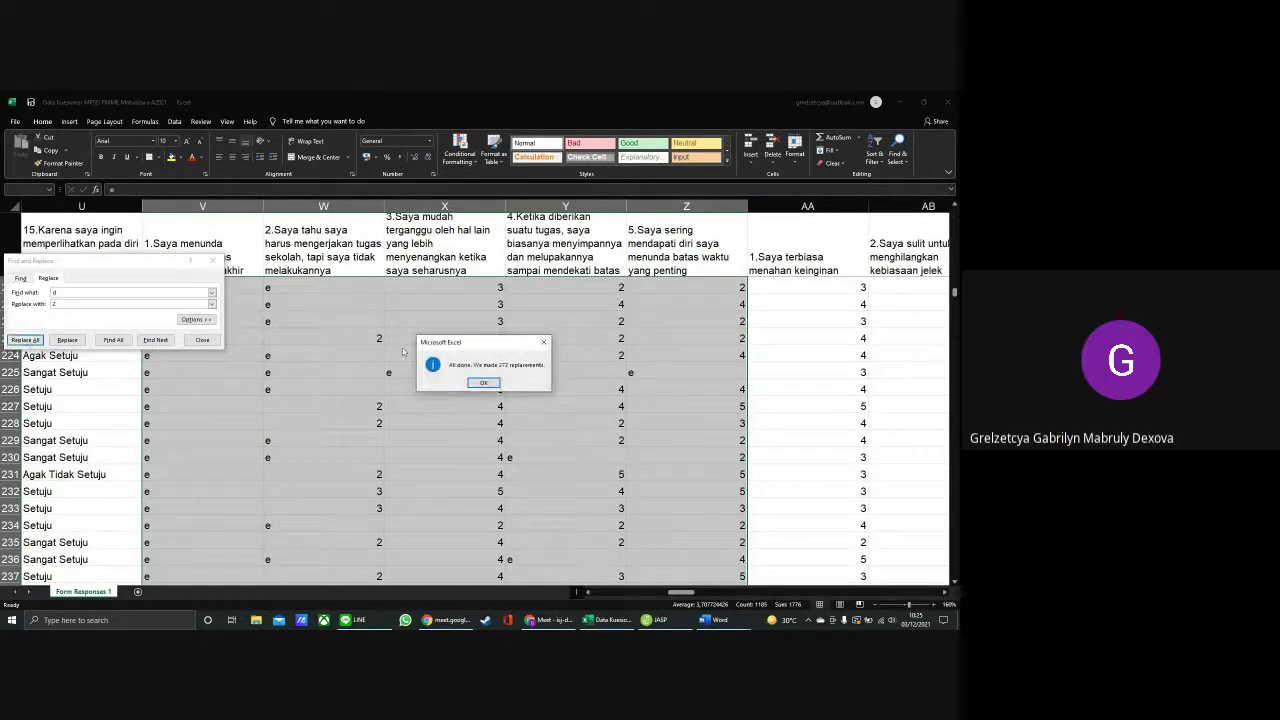
pyautogui.press('Return')
# Replace all e placeholders in the selected procrastination responses with the reversed score 1 and close the Replace dialog
pyautogui.click(74, 291)
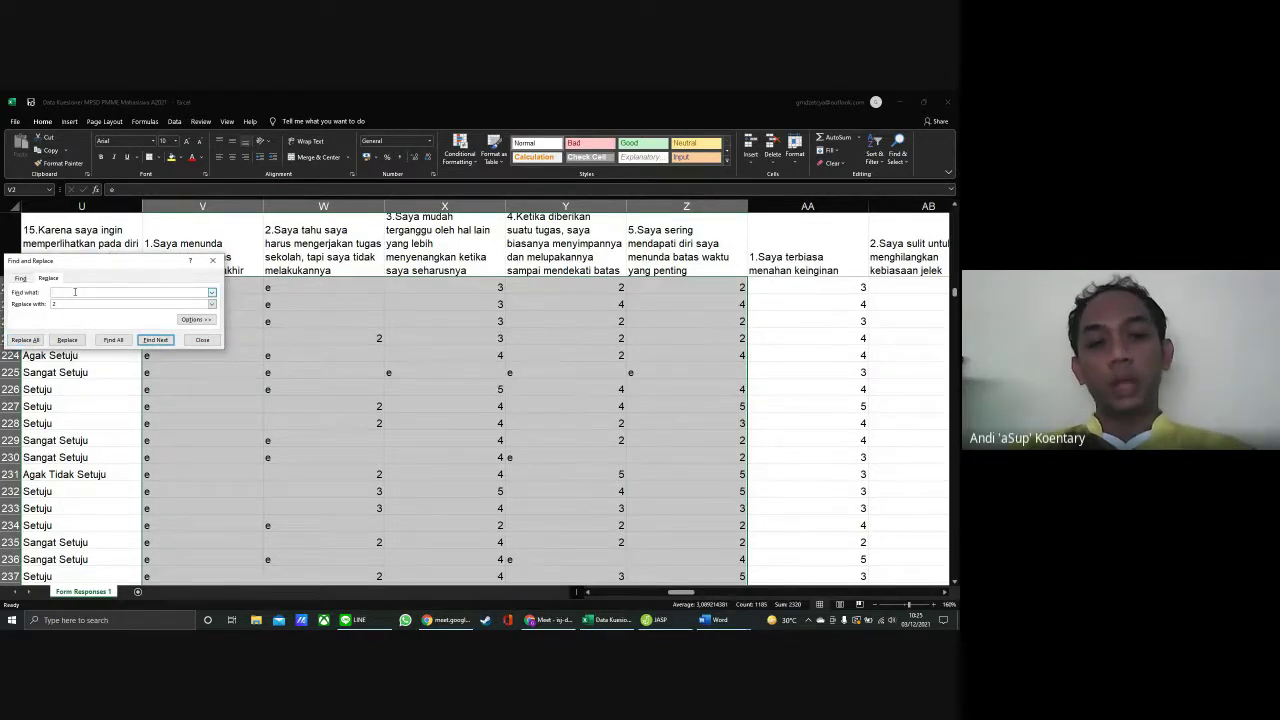
pyautogui.write('e')
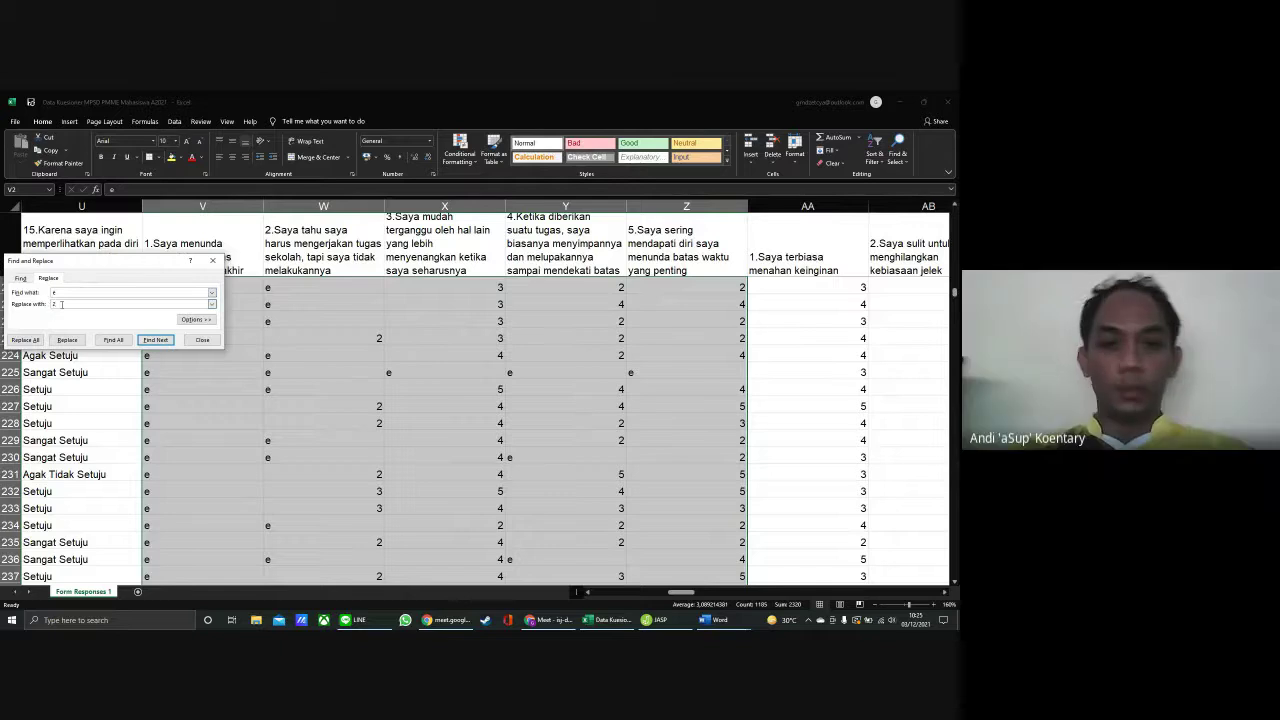
pyautogui.press('BackSpace')
pyautogui.write('1')
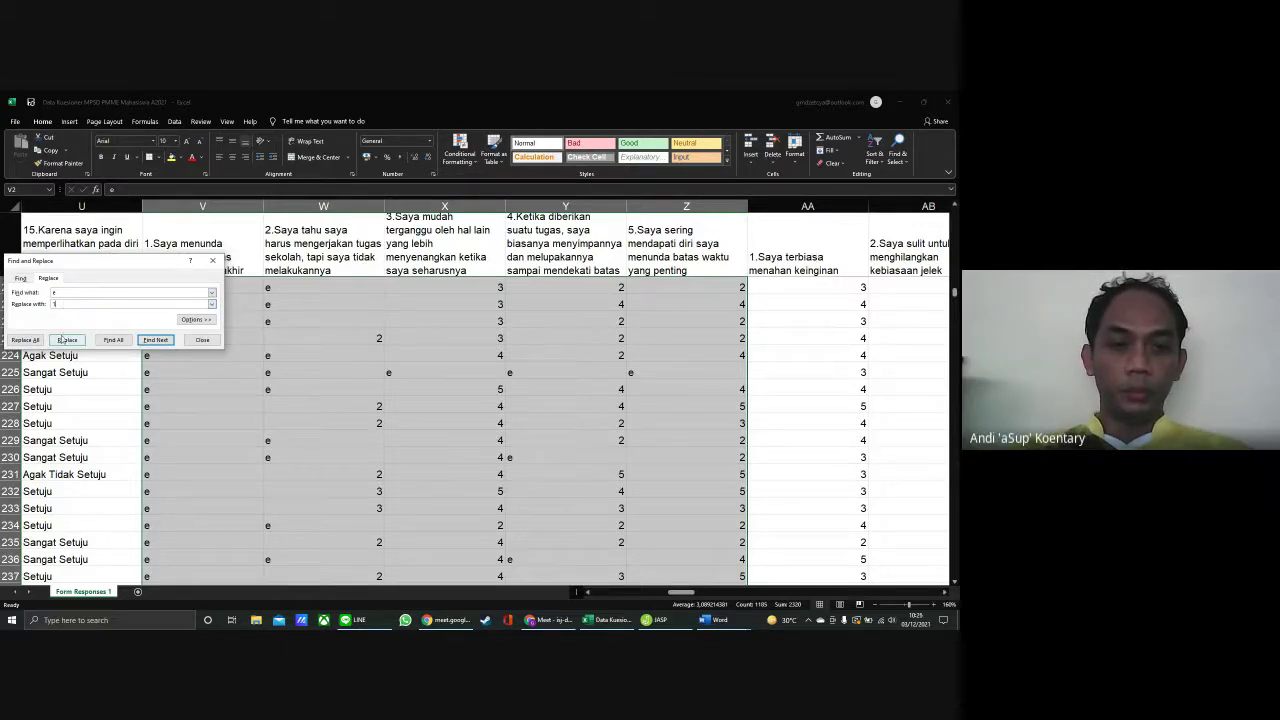
pyautogui.click(26, 340)
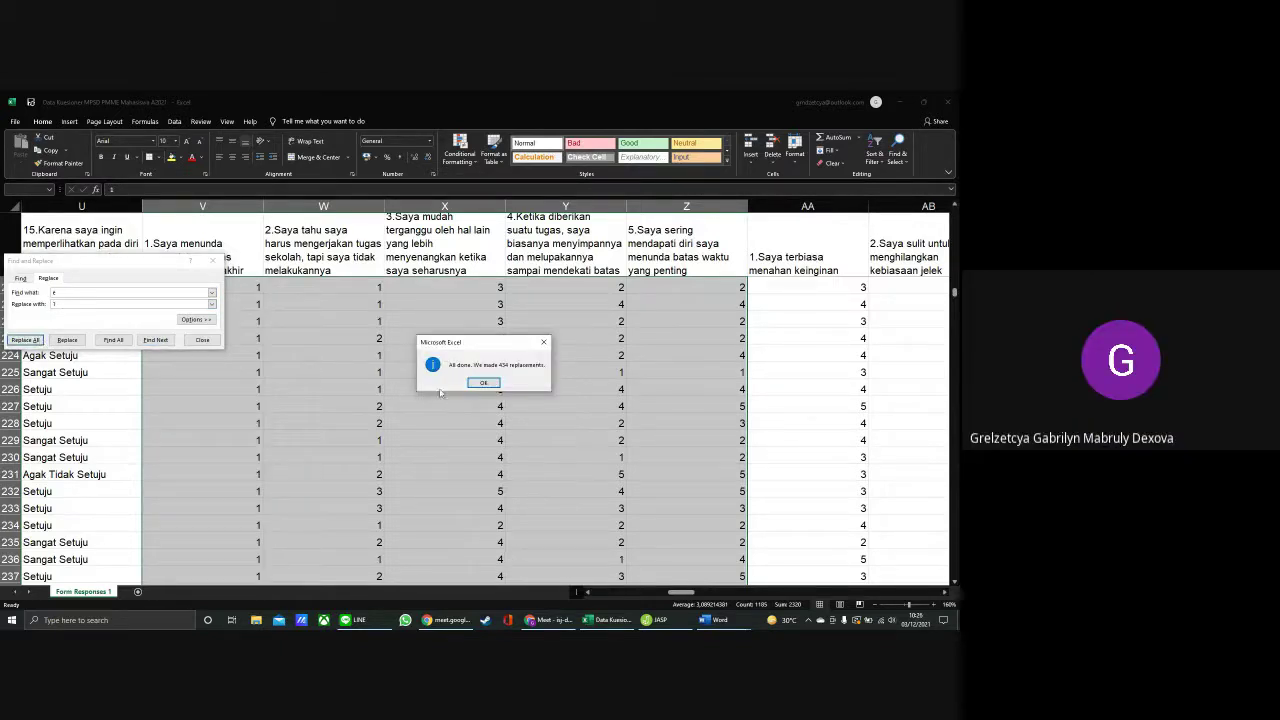
pyautogui.click(481, 384)
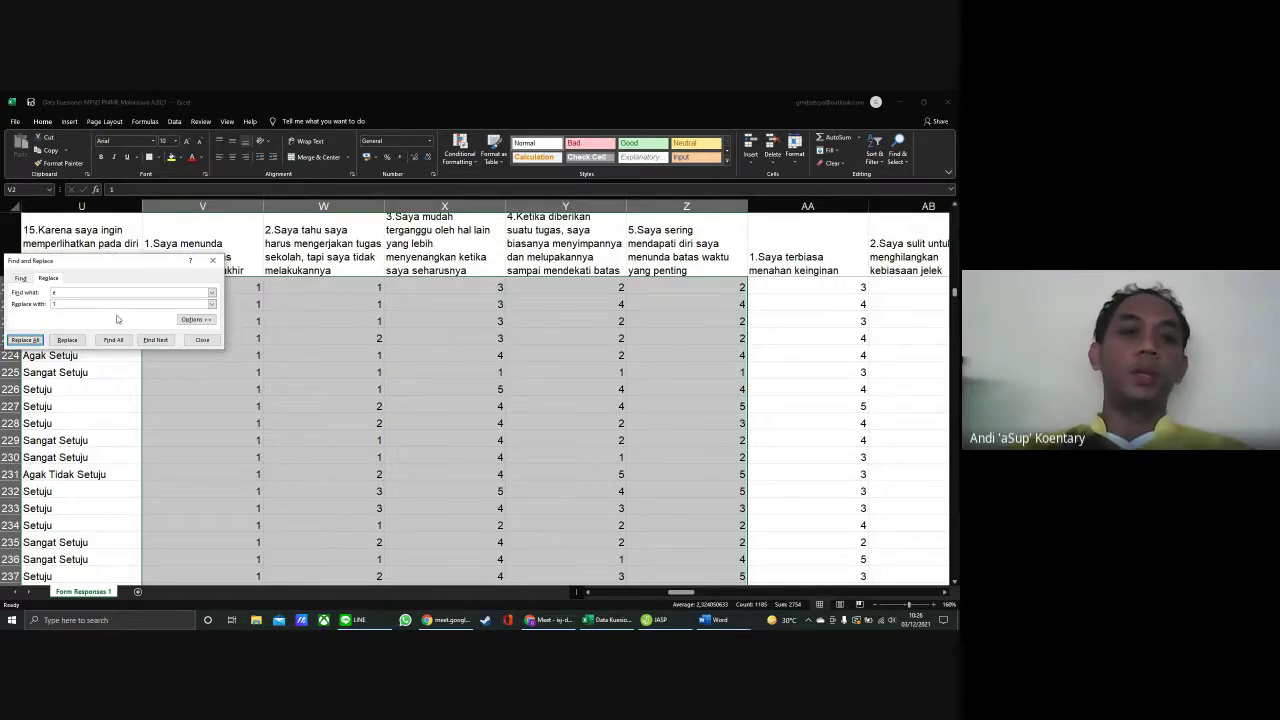
pyautogui.click(212, 261)
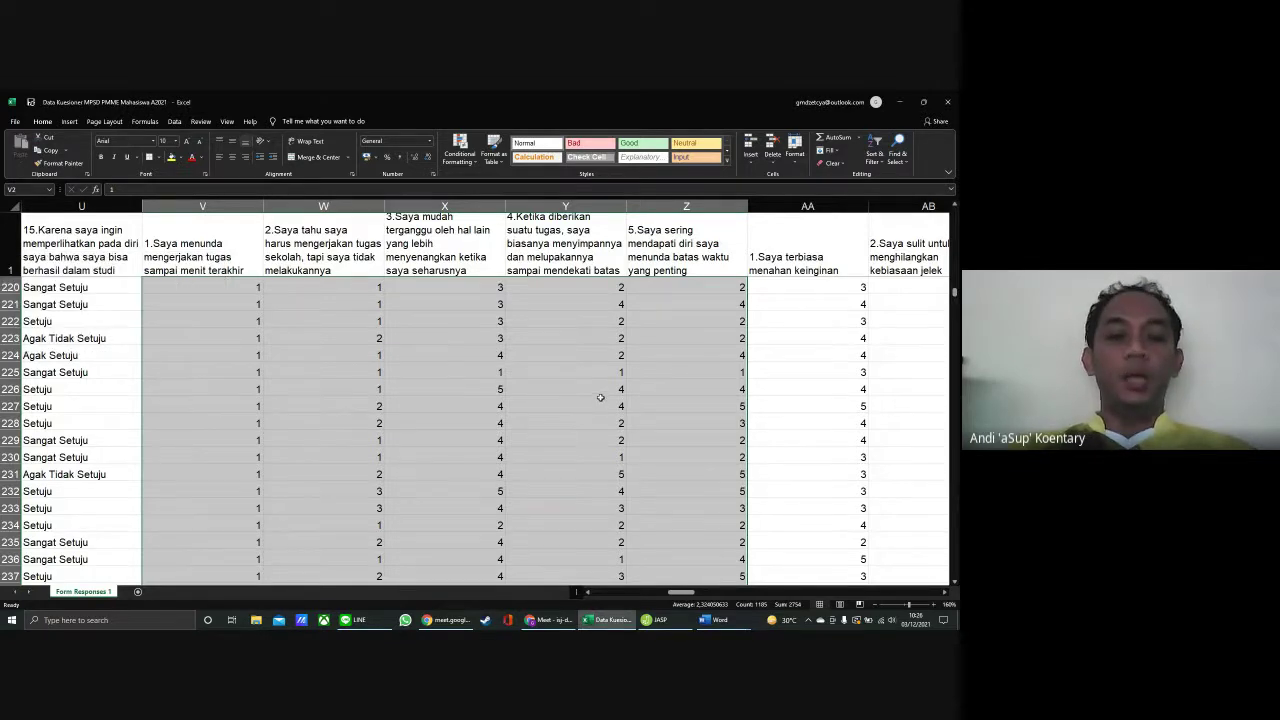
# Insert a blank column at AA, directly after the fifth procrastination item
pyautogui.scroll(-1, 600, 398)
pyautogui.scroll(1, 600, 398)
pyautogui.scroll(1, 600, 398)
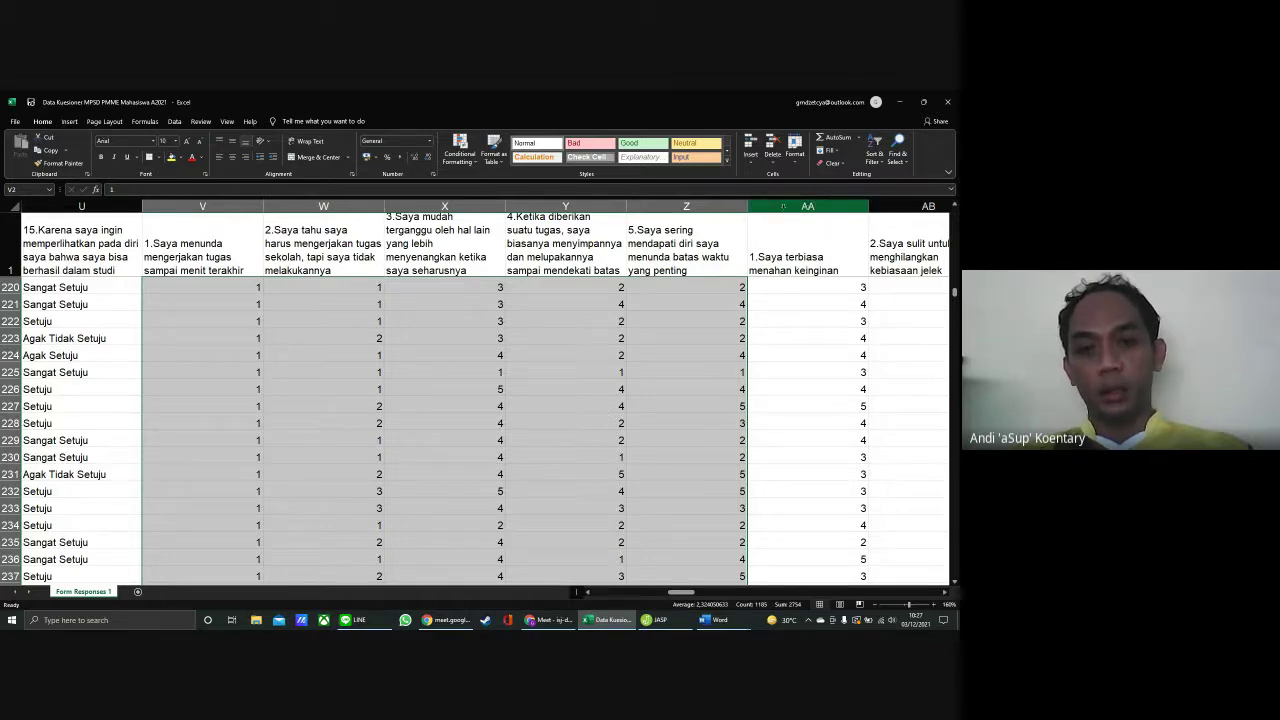
pyautogui.rightClick(761, 209)
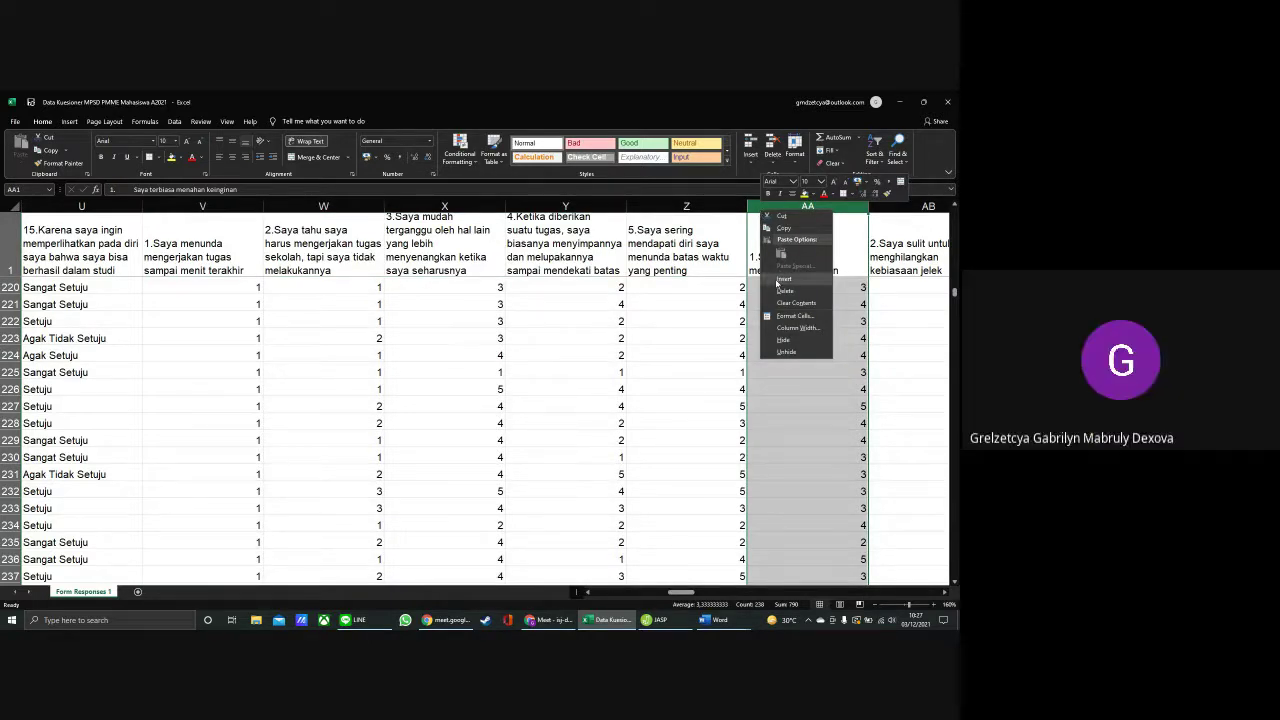
pyautogui.click(777, 284)
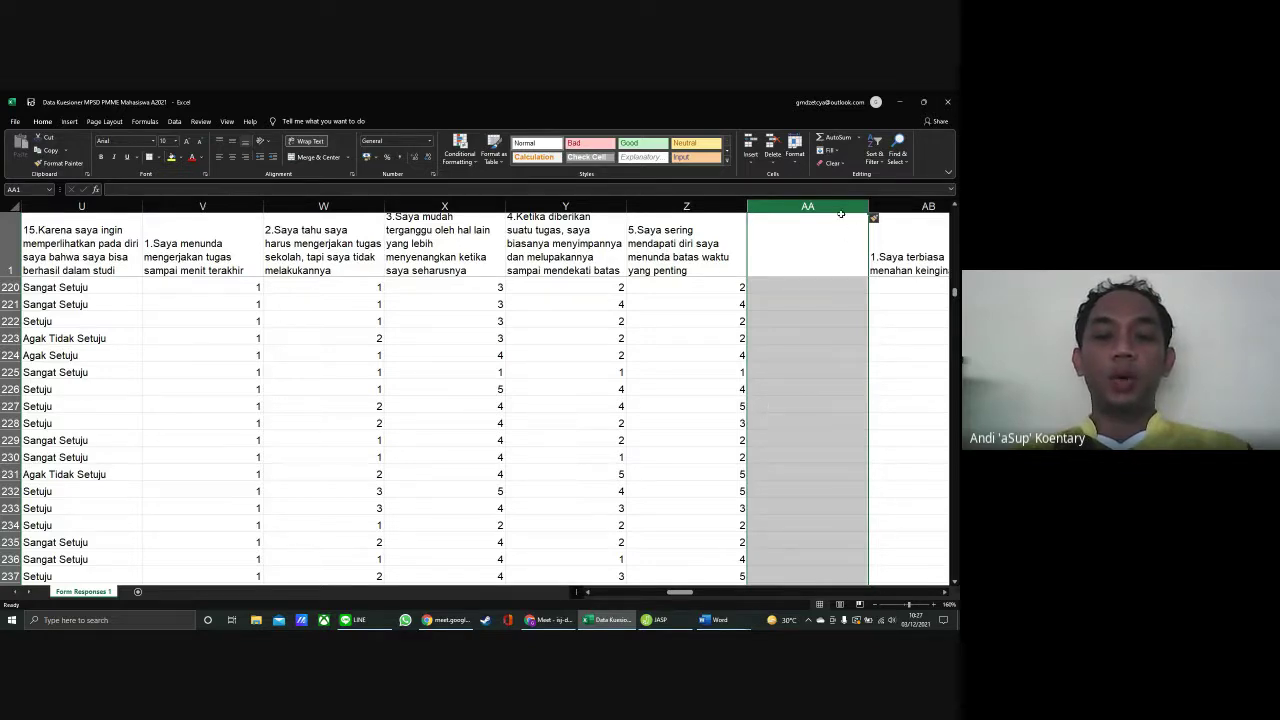
# Enter the header "prokrastinasi" in cell AA1 of the blank column
pyautogui.click(807, 242)
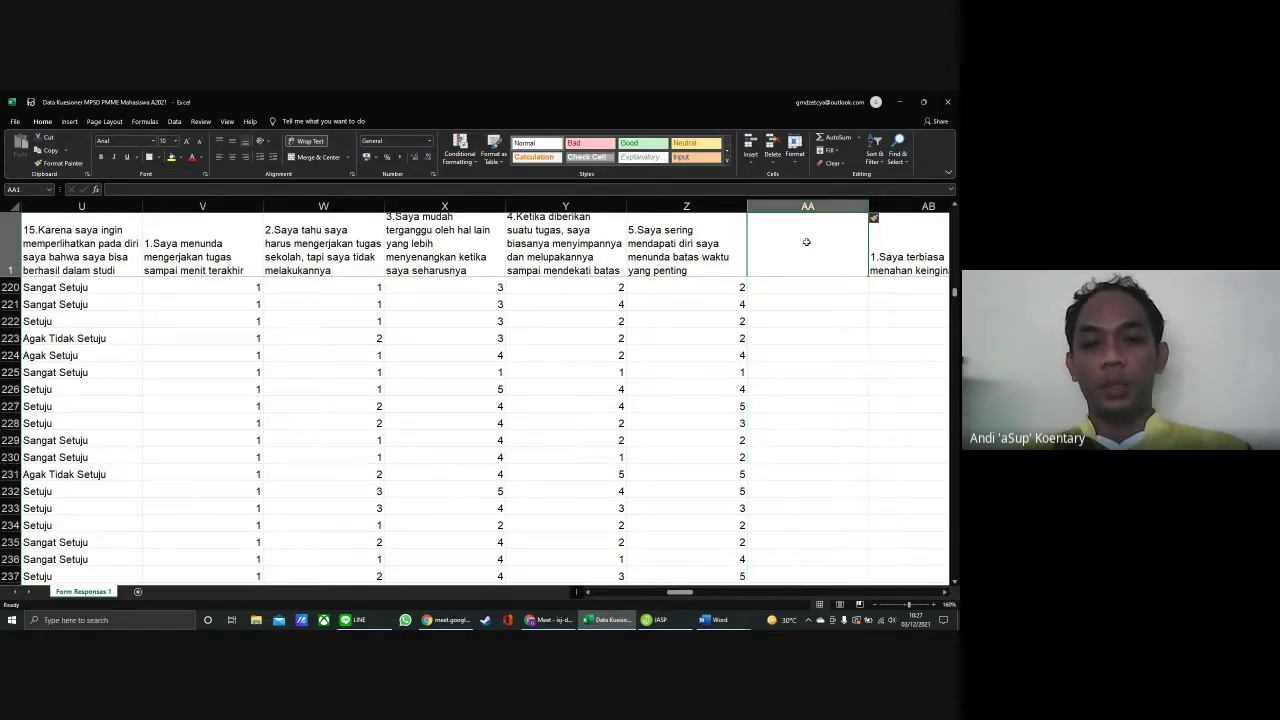
pyautogui.press('Down')
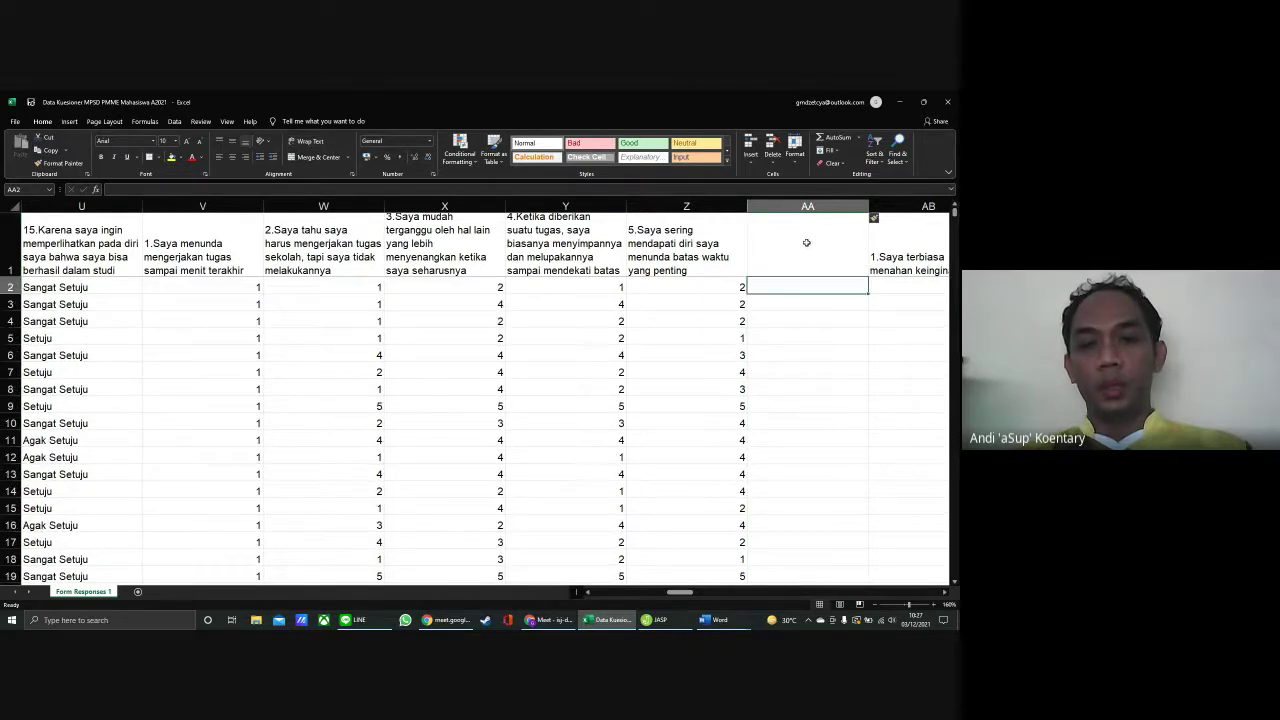
pyautogui.doubleClick(807, 242)
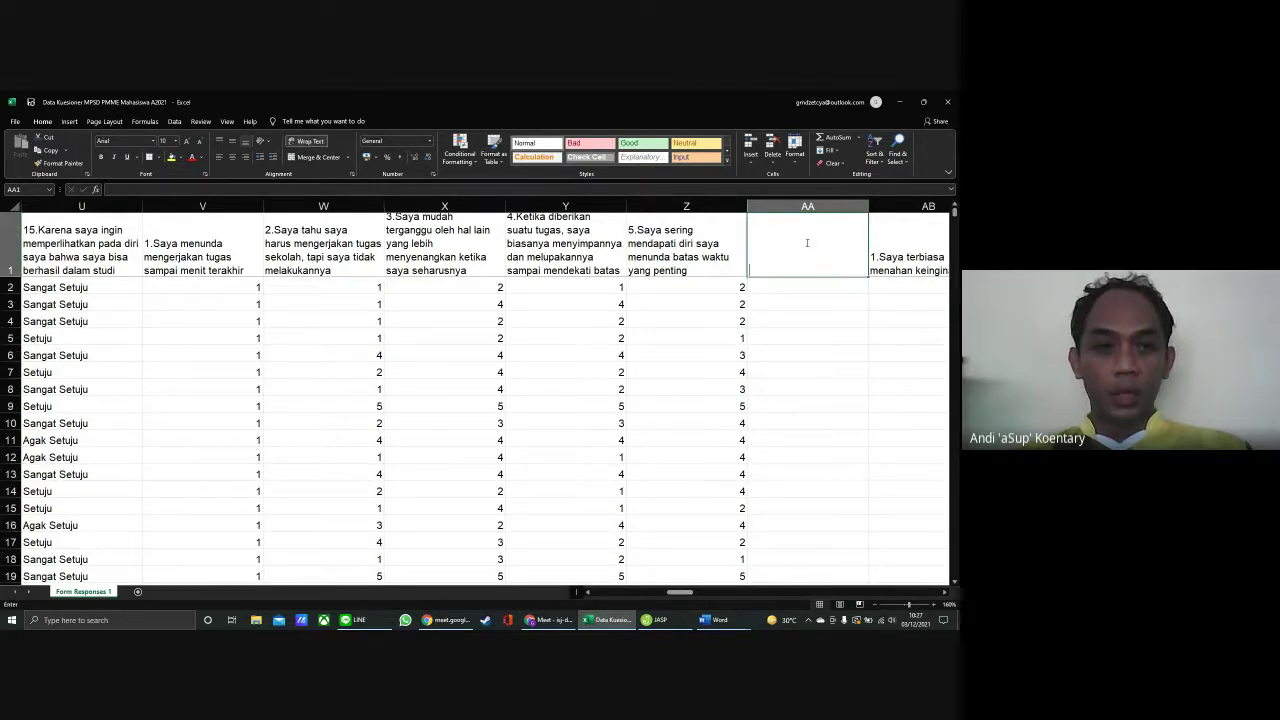
pyautogui.write('prok')
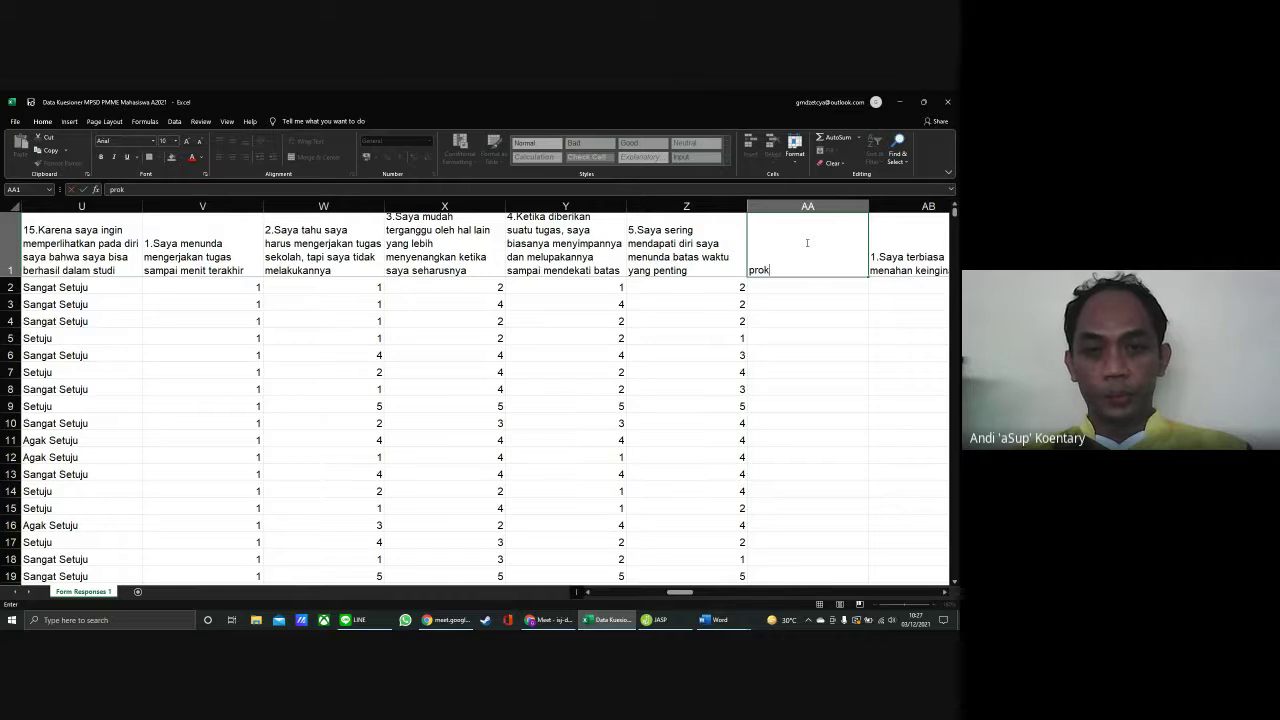
pyautogui.write('rastinasi')
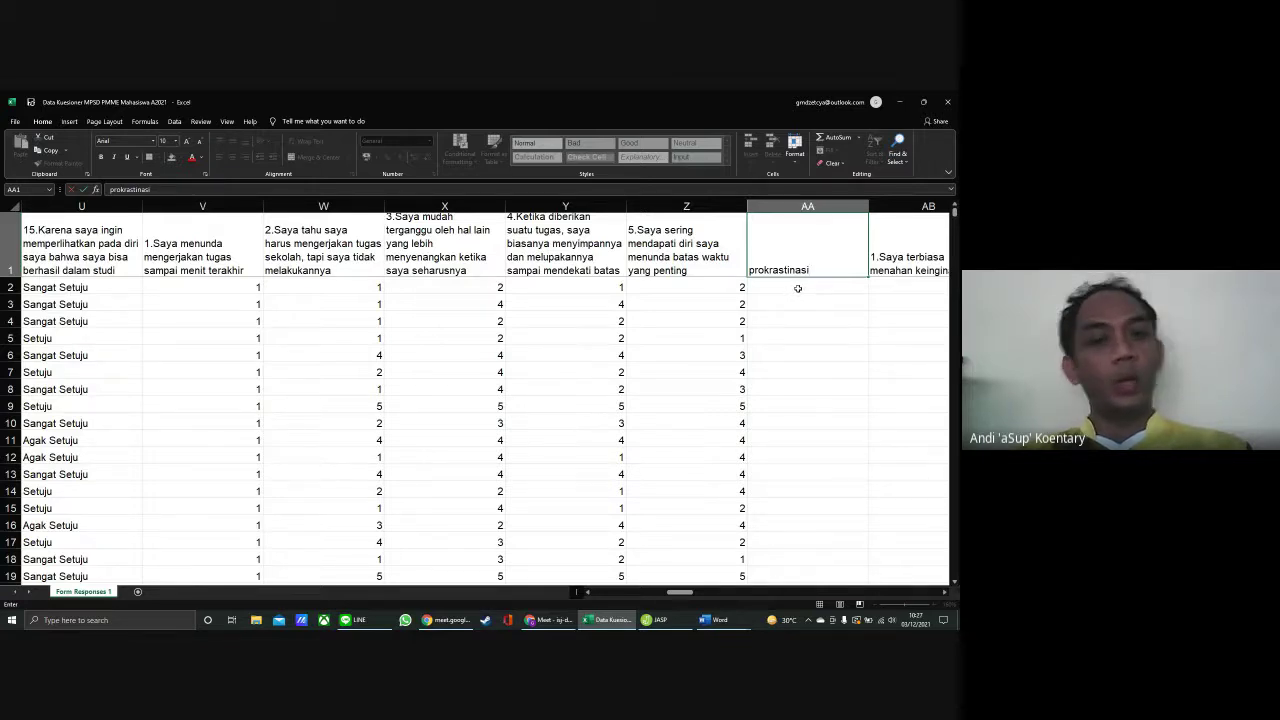
pyautogui.click(798, 288)
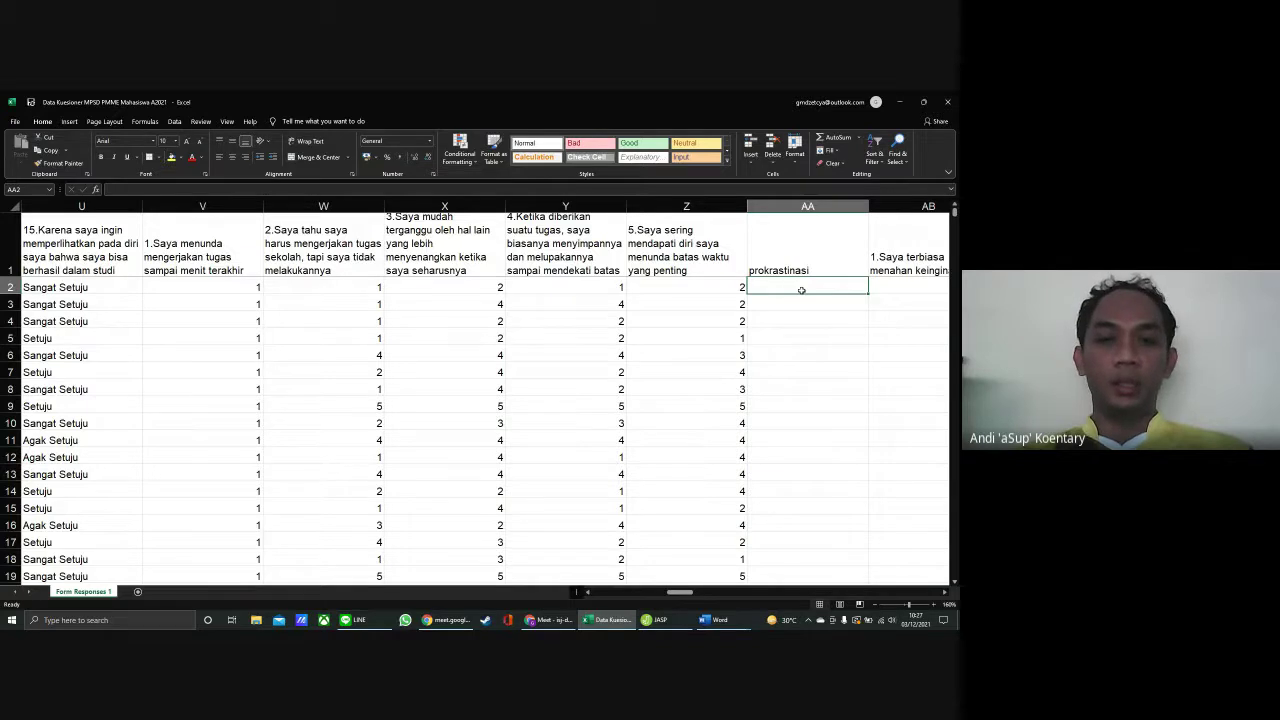
# Total the first respondent's five procrastination scores, V2 through Z2, into AA2 with AutoSum
pyautogui.write('7')
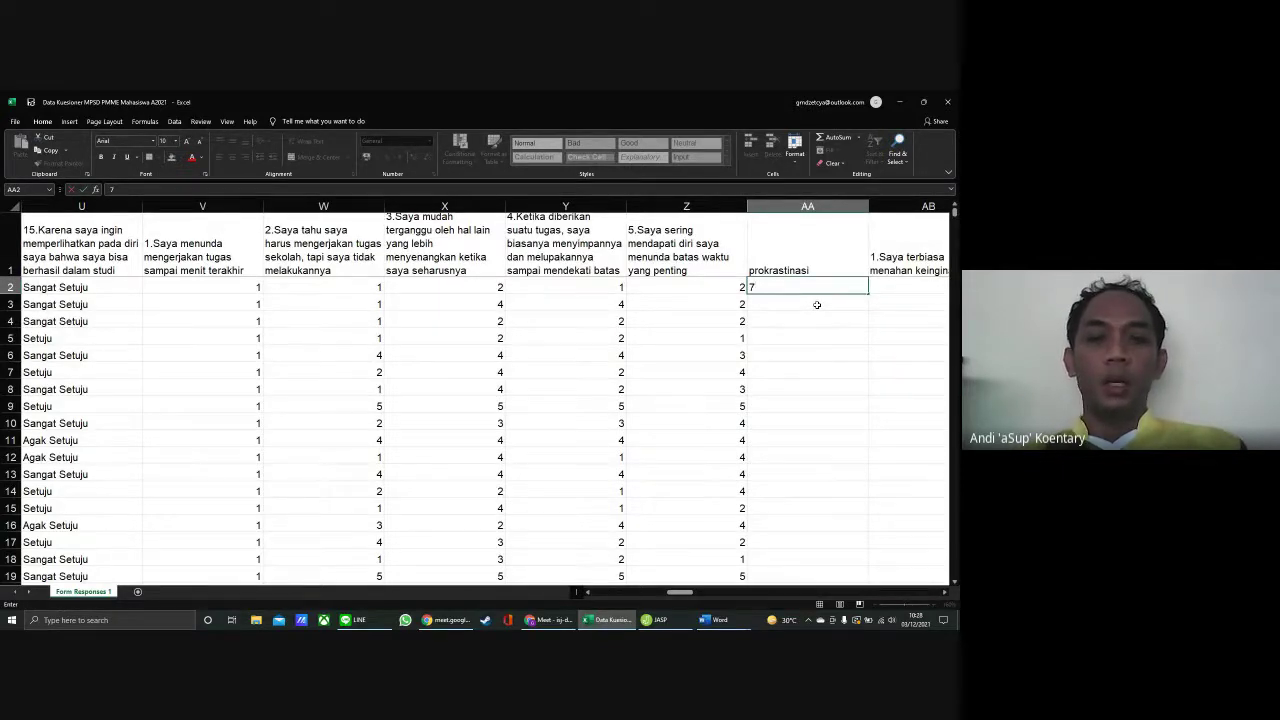
pyautogui.press('BackSpace')
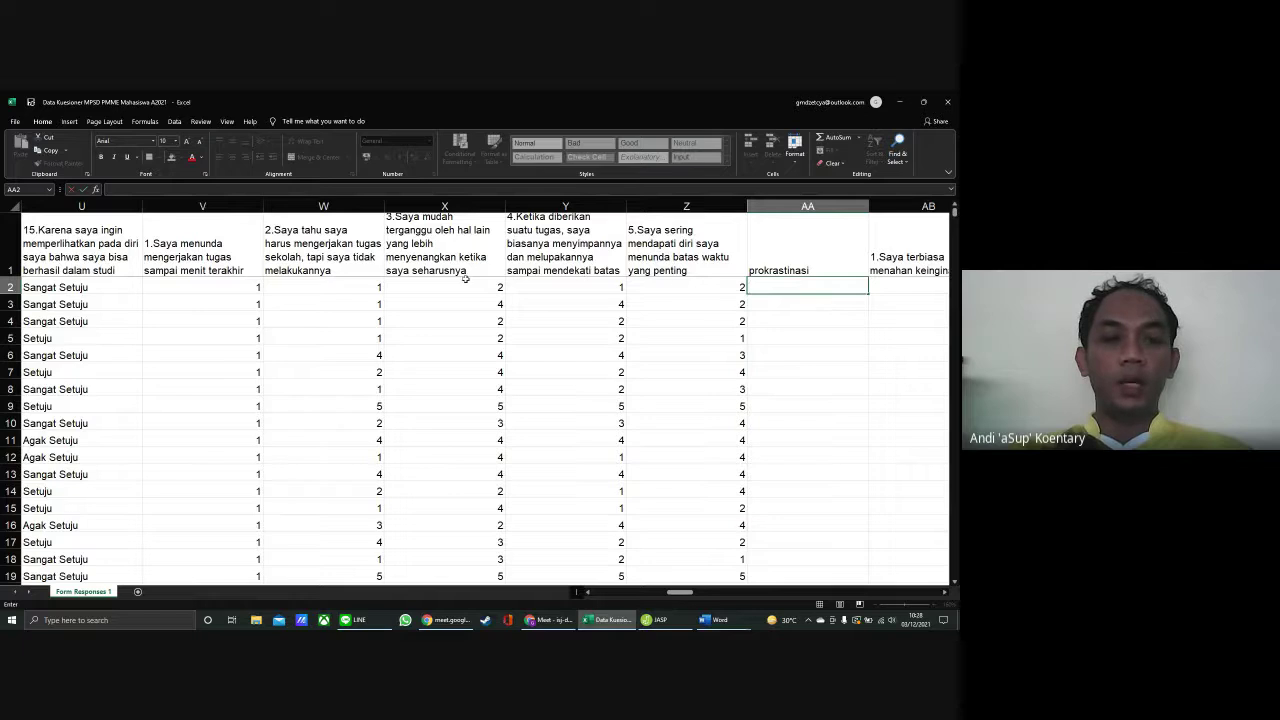
pyautogui.click(245, 289)
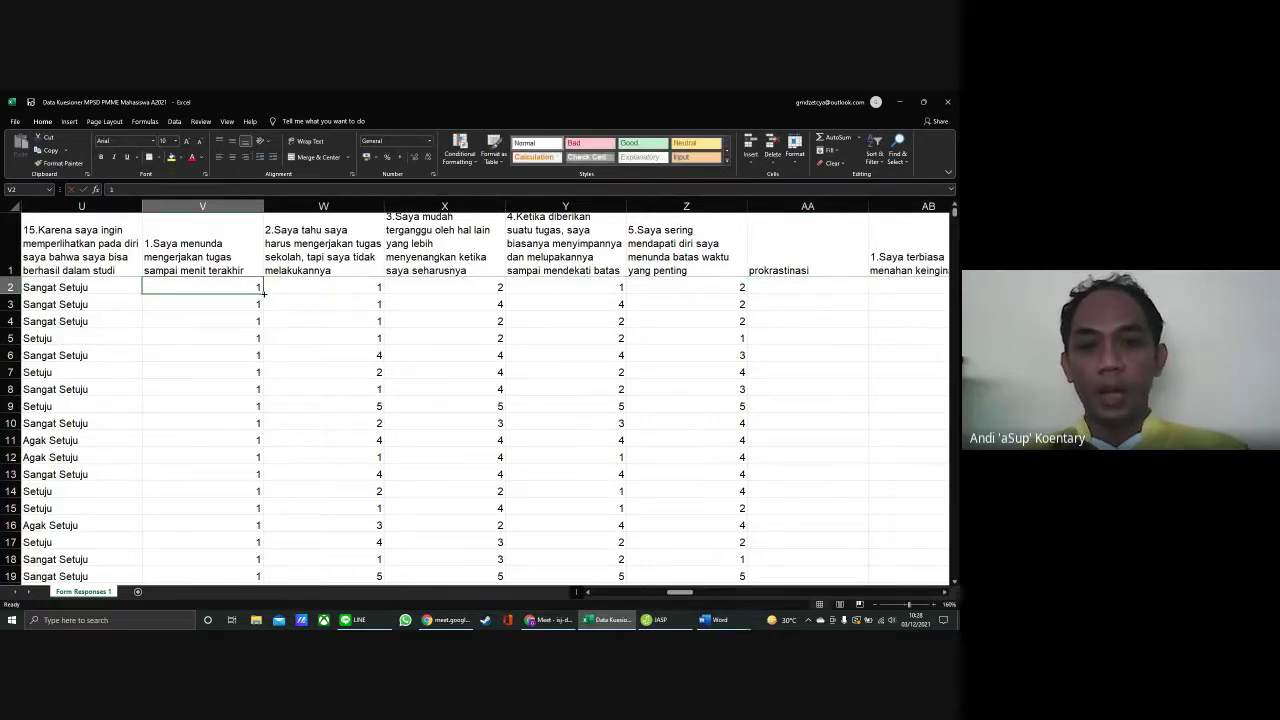
pyautogui.moveTo(263, 292)
pyautogui.mouseDown()
pyautogui.moveTo(742, 322)
pyautogui.moveTo(231, 316)
pyautogui.moveTo(265, 293)
pyautogui.moveTo(256, 288)
pyautogui.mouseUp()
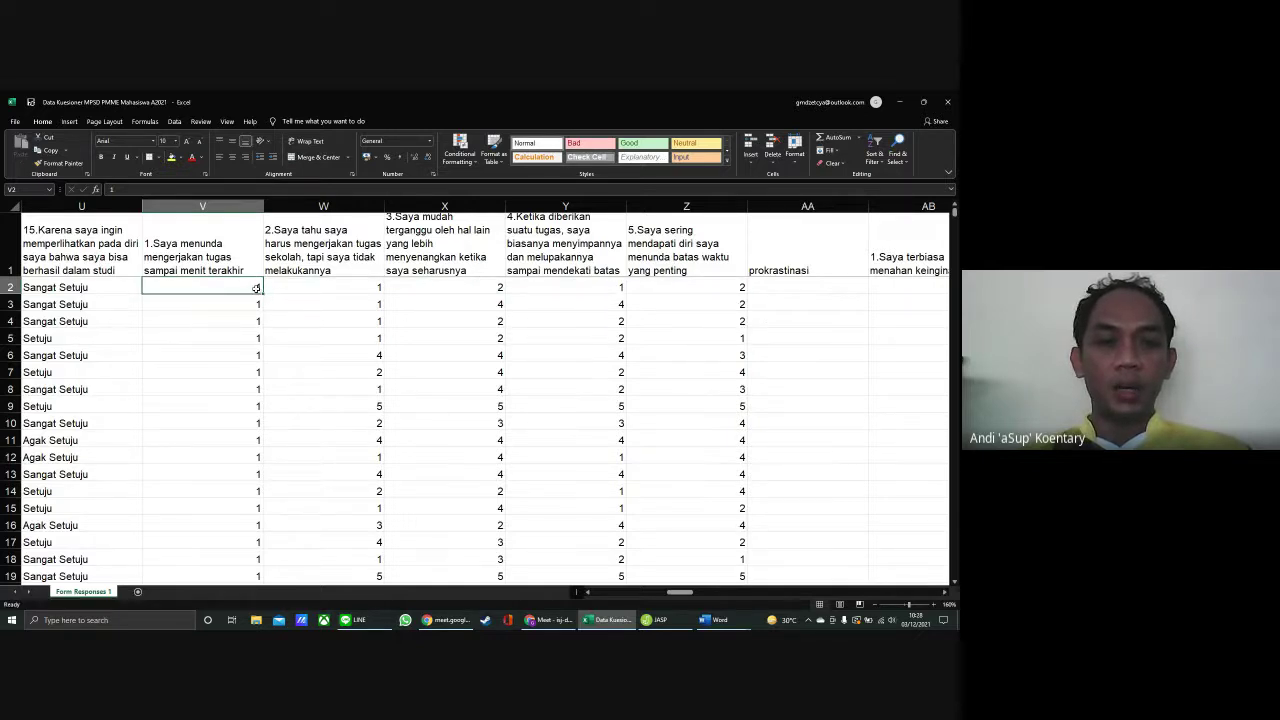
pyautogui.hotkey('shift', 'Right')
pyautogui.hotkey('shift', 'Right')
pyautogui.hotkey('shift', 'Right')
pyautogui.hotkey('shift', 'Right')
pyautogui.hotkey('shift', 'Right')
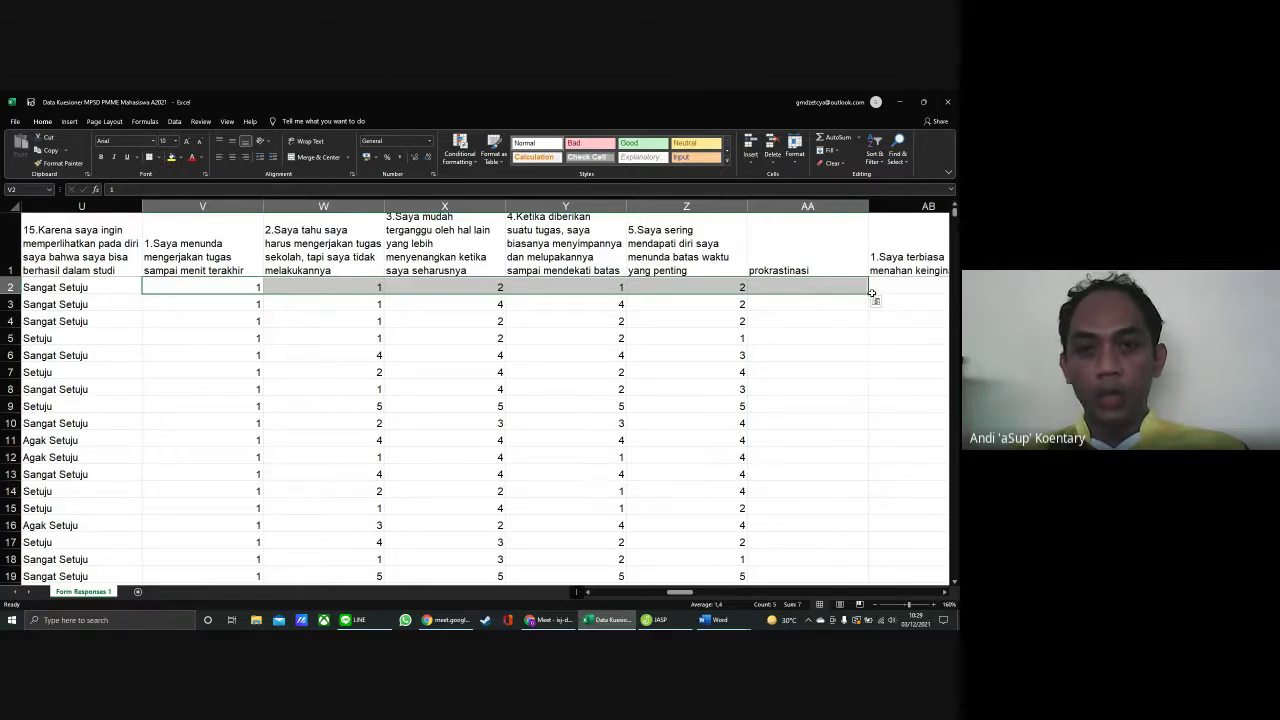
pyautogui.click(843, 142)
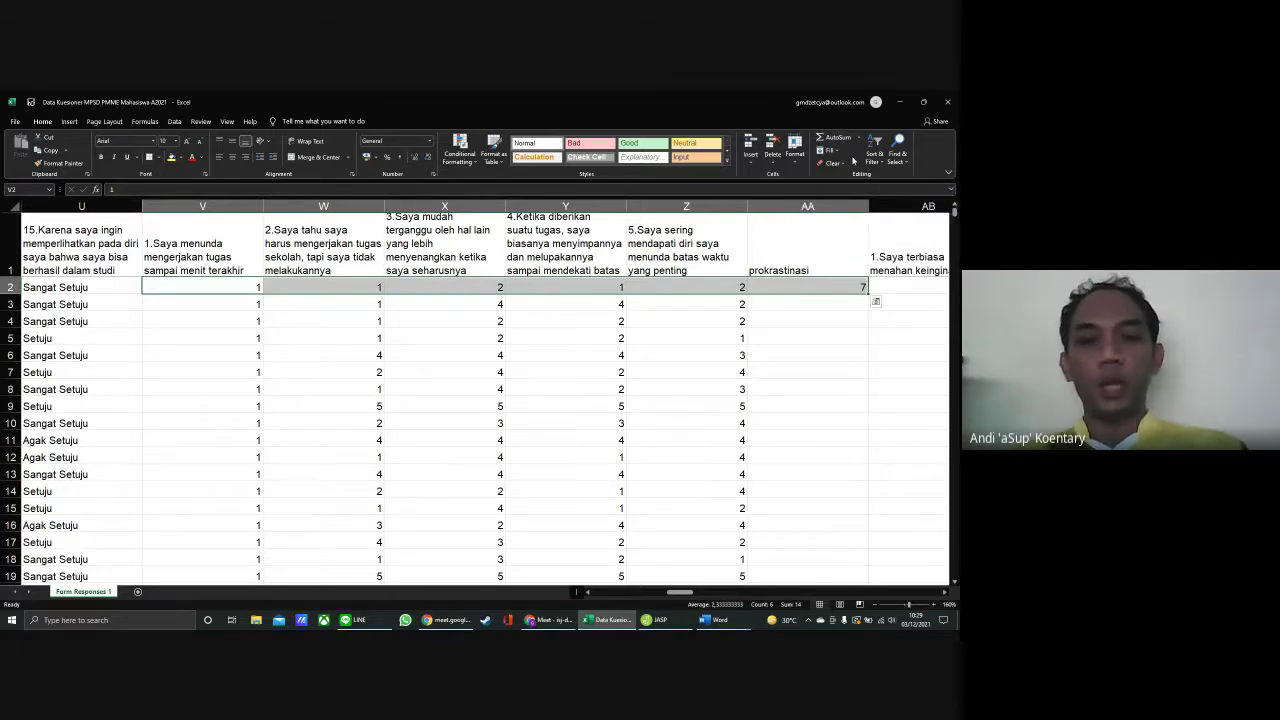
# Enter the formula =V3+W3+X3+Y3+Z3 in AA3 to total the second respondent's procrastination scores
pyautogui.click(767, 311)
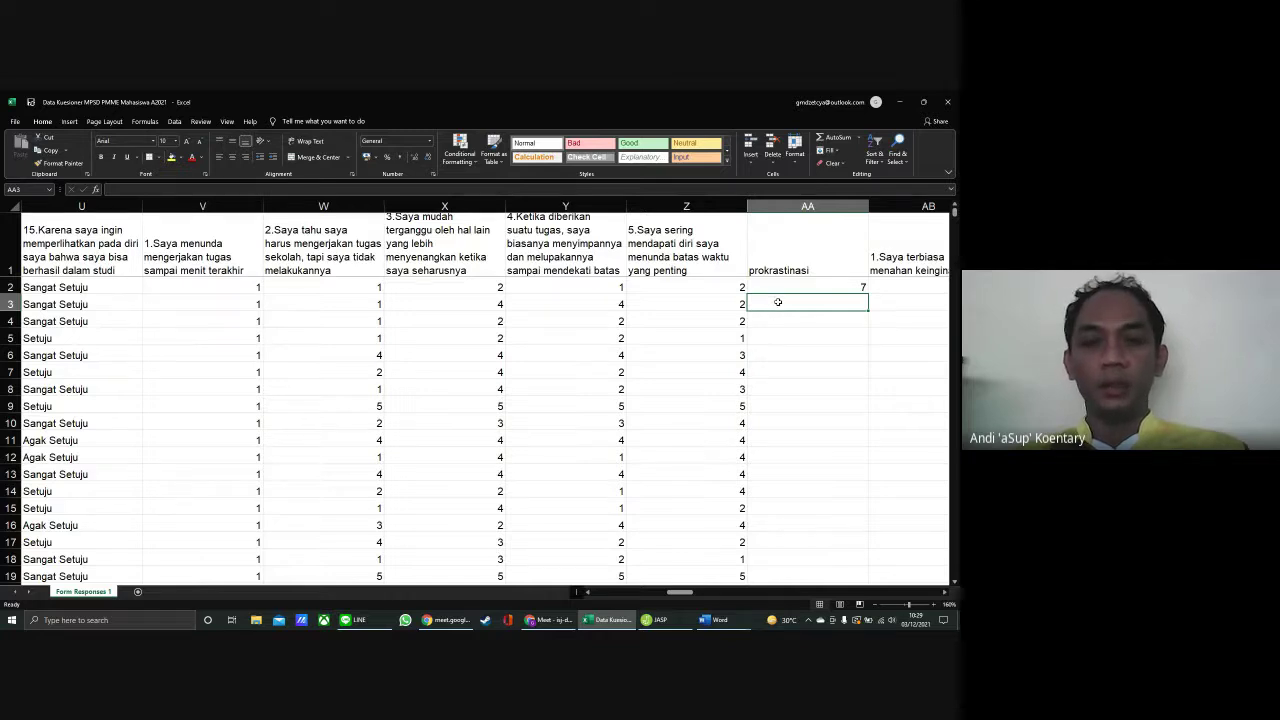
pyautogui.write('=')
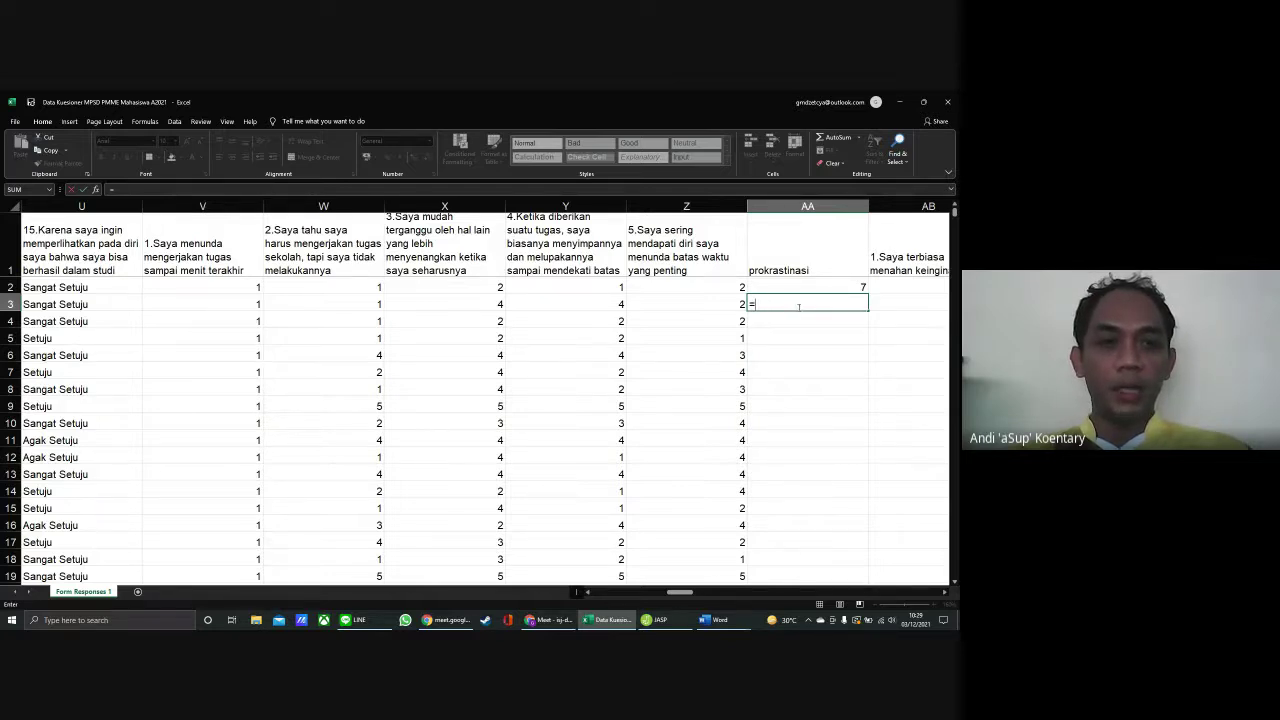
pyautogui.click(245, 205)
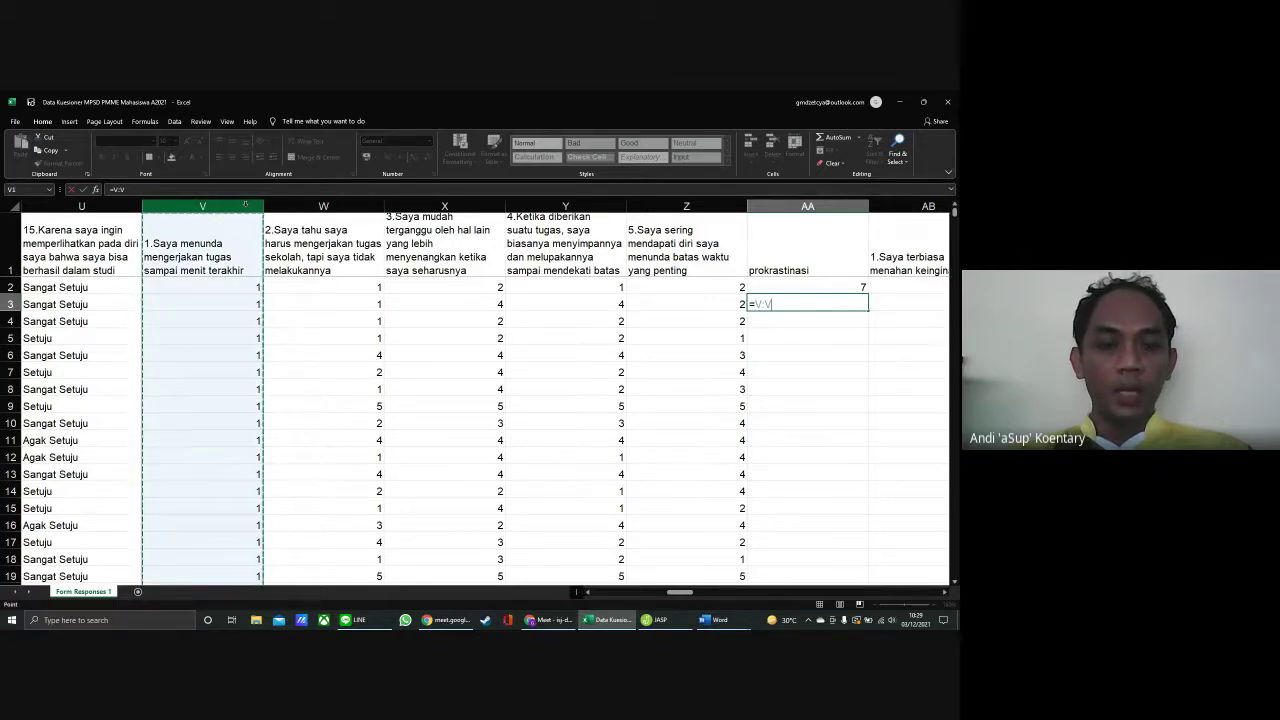
pyautogui.click(232, 303)
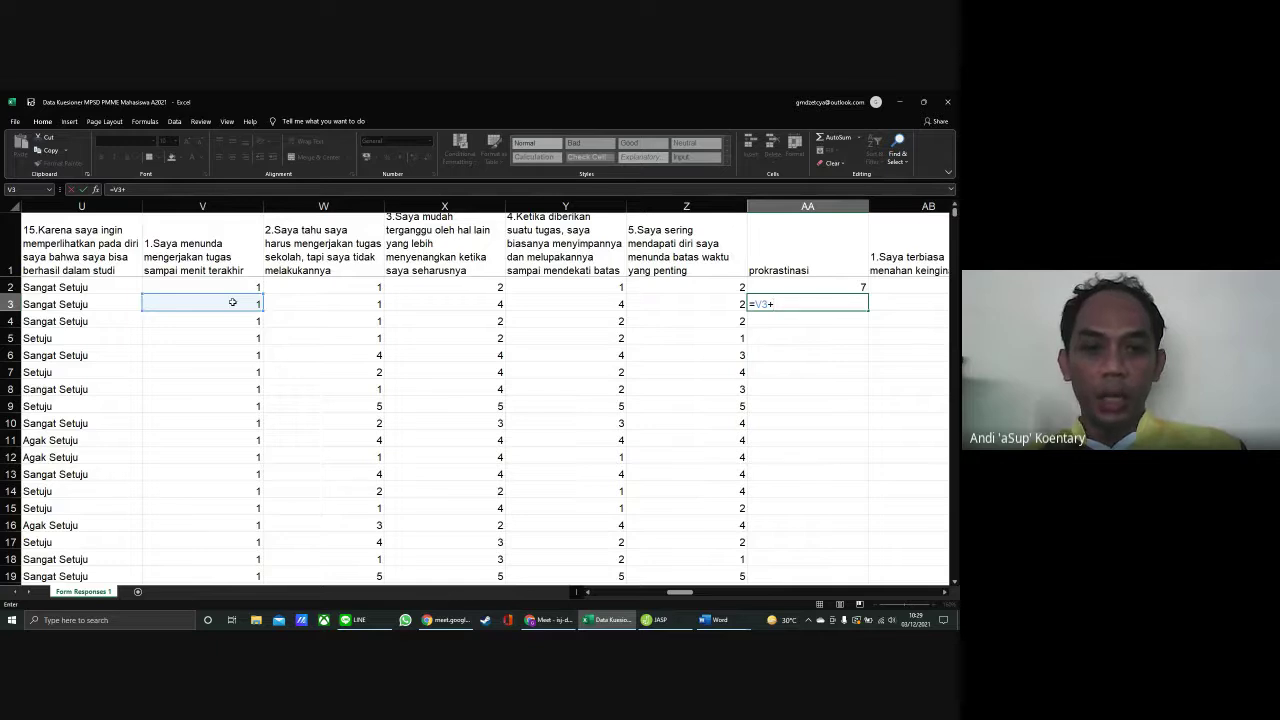
pyautogui.click(311, 304)
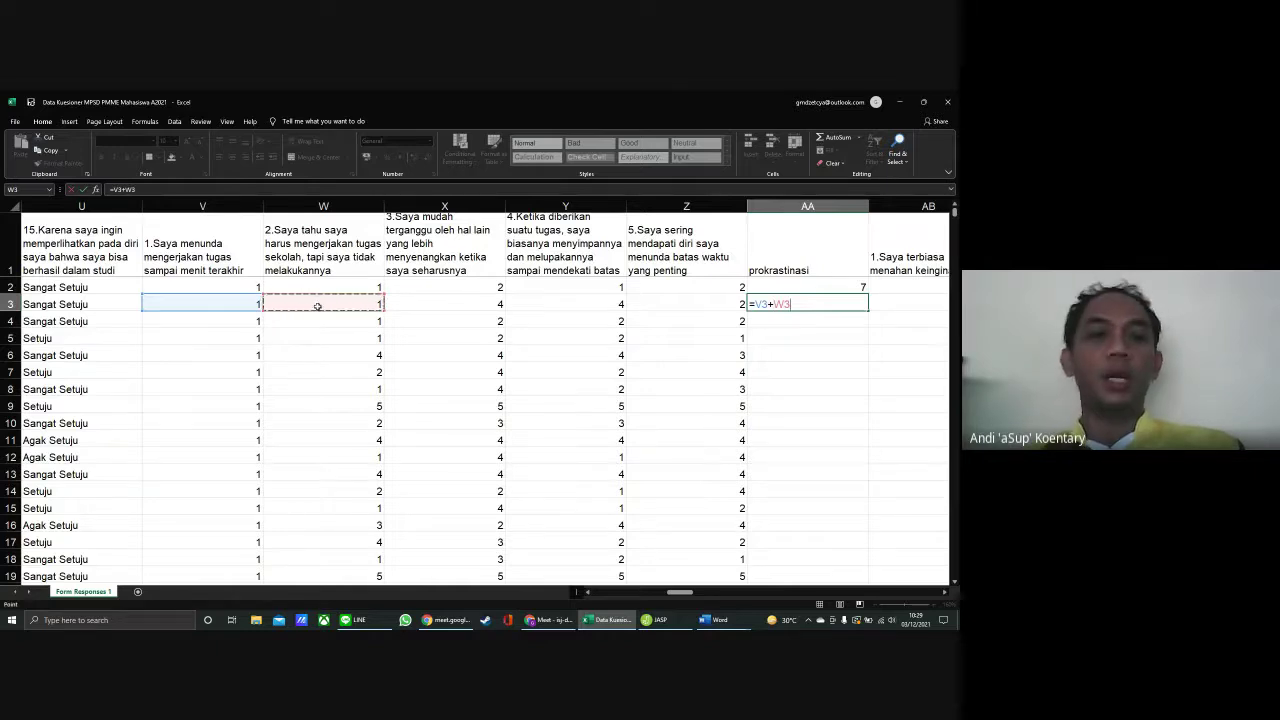
pyautogui.write('+')
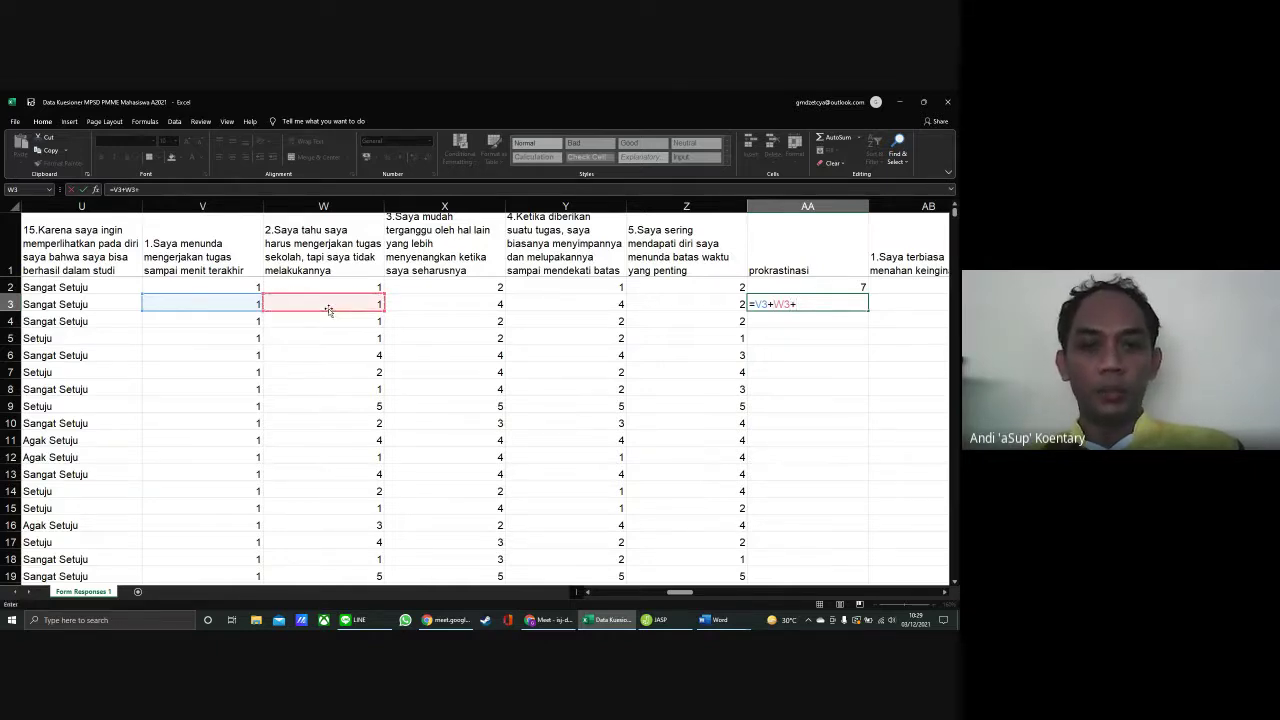
pyautogui.click(404, 306)
pyautogui.write('+')
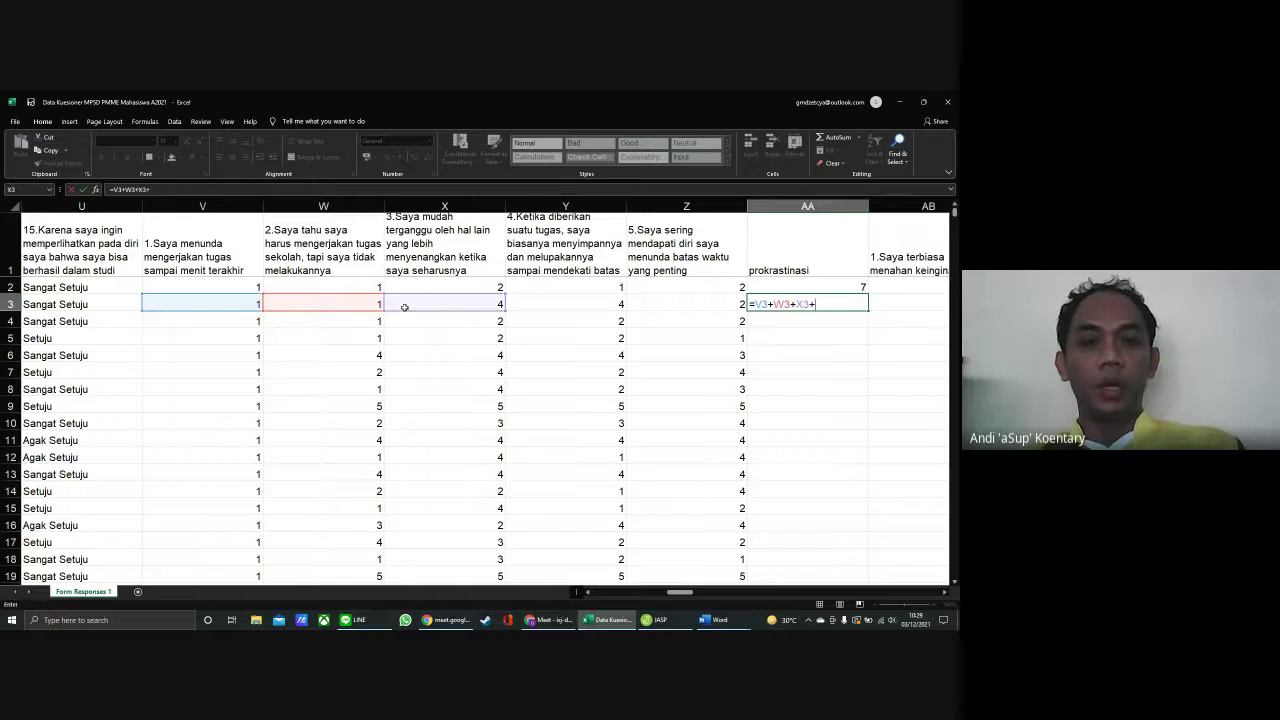
pyautogui.click(540, 305)
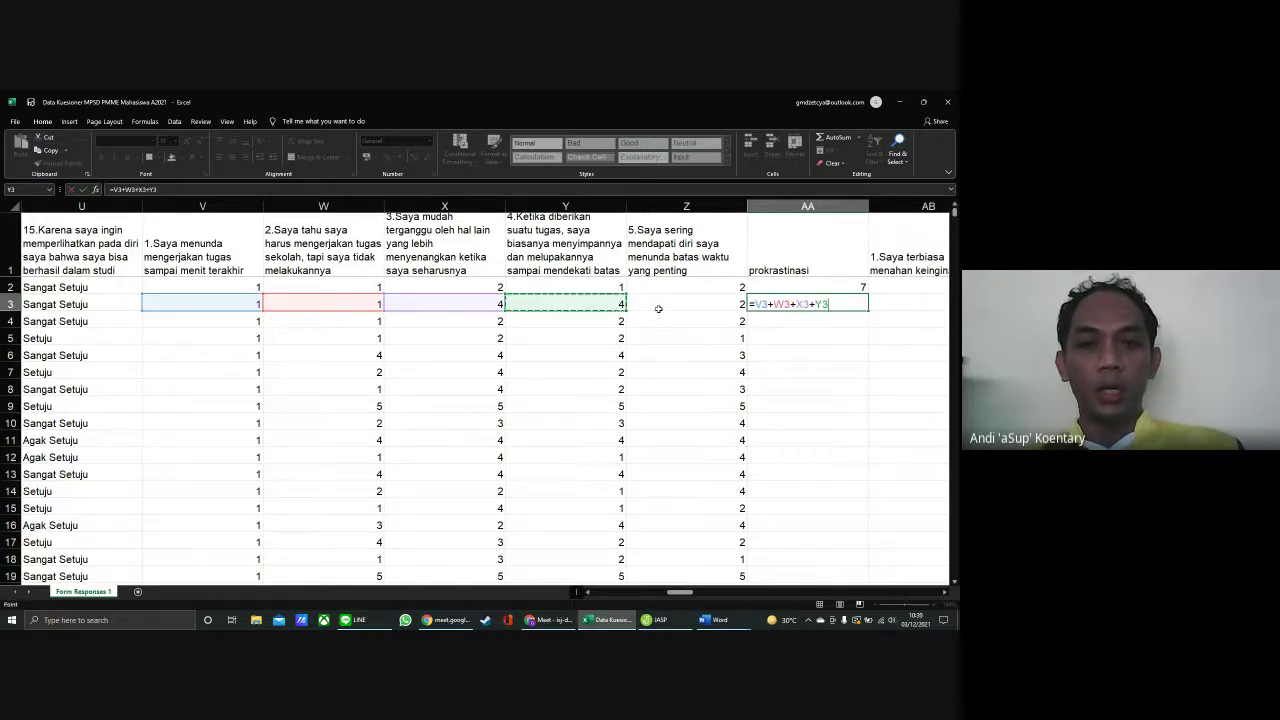
pyautogui.write('+')
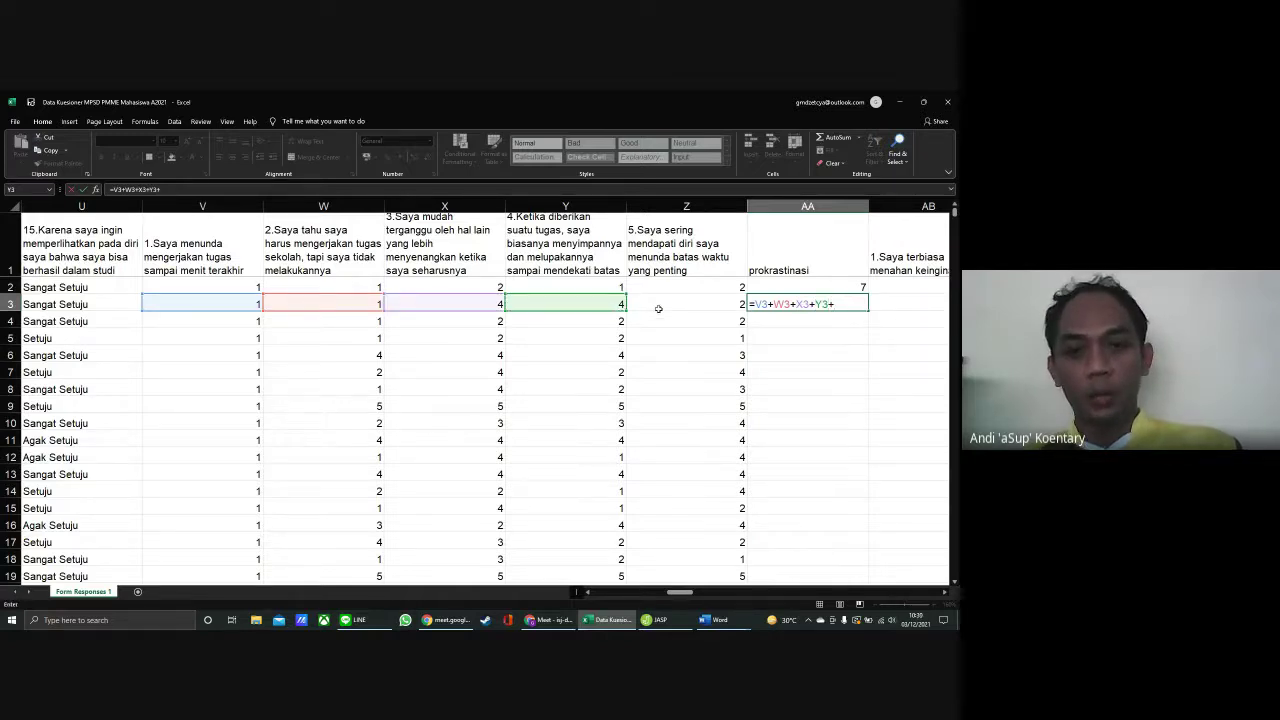
pyautogui.click(661, 303)
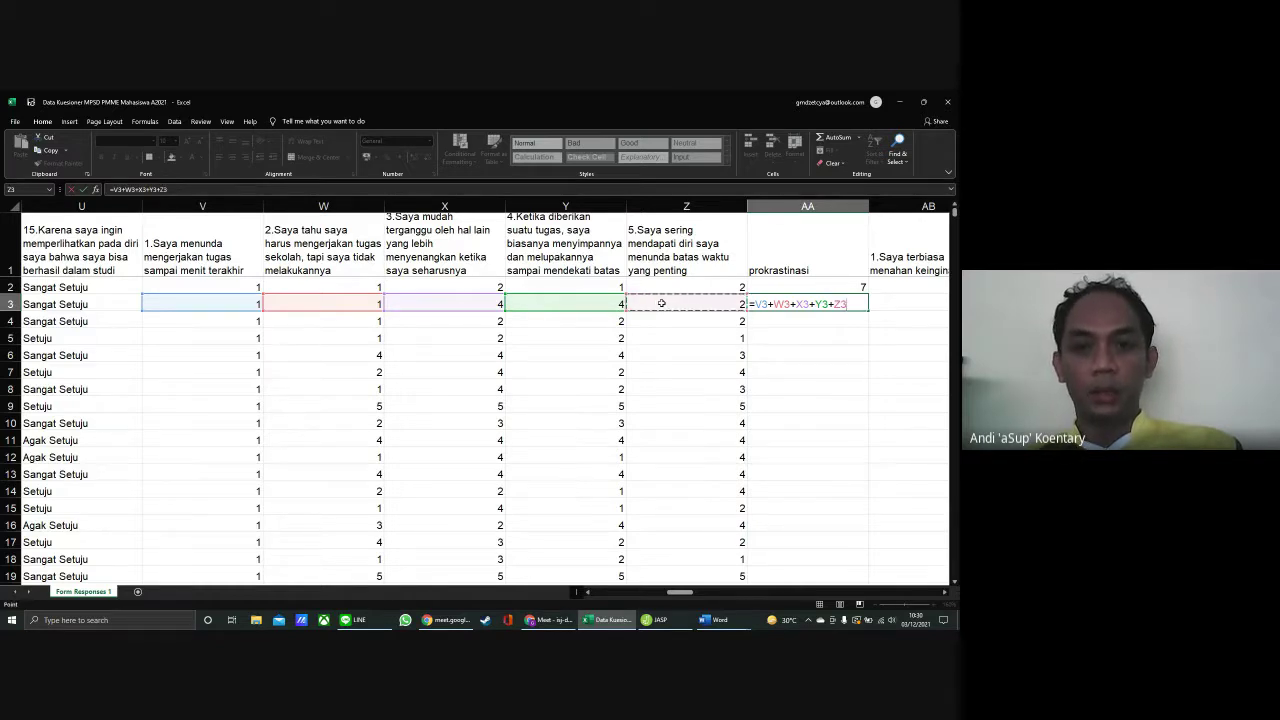
pyautogui.press('Return')
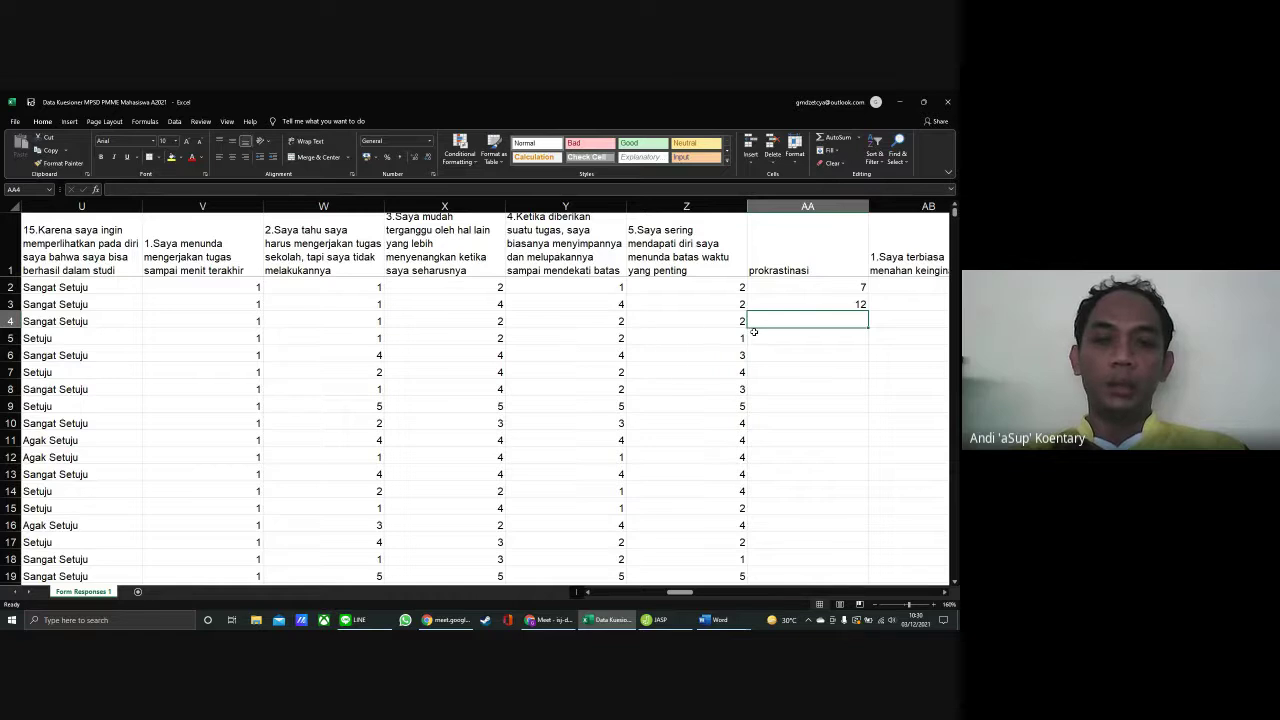
# Enter the formula =SUM(V4:Z4) in AA4 to total the third respondent's procrastination scores
pyautogui.write('=')
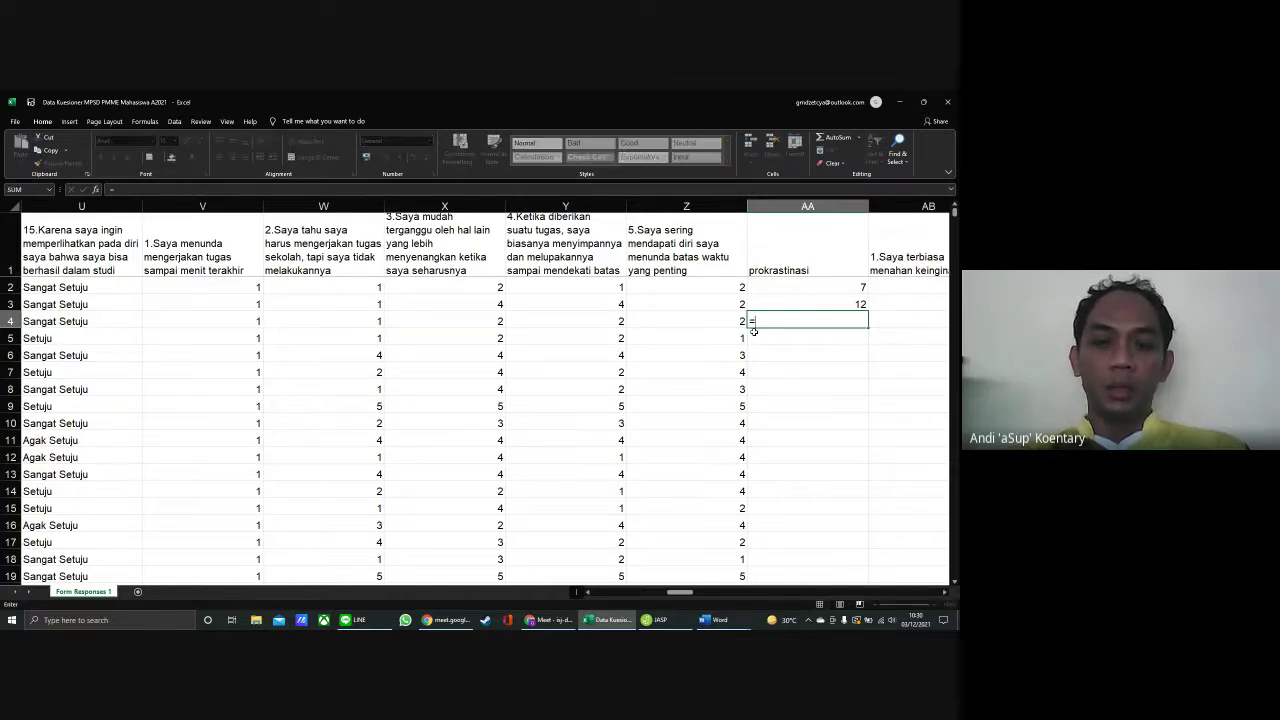
pyautogui.write('sum')
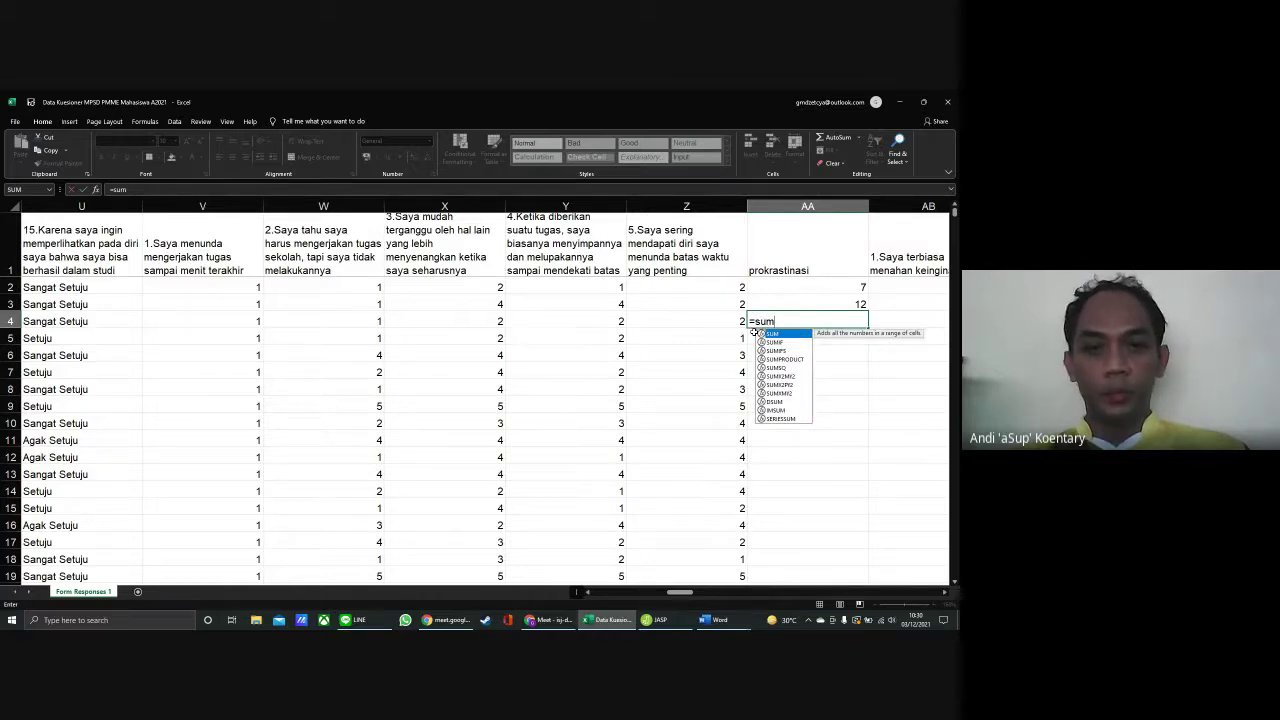
pyautogui.write('(')
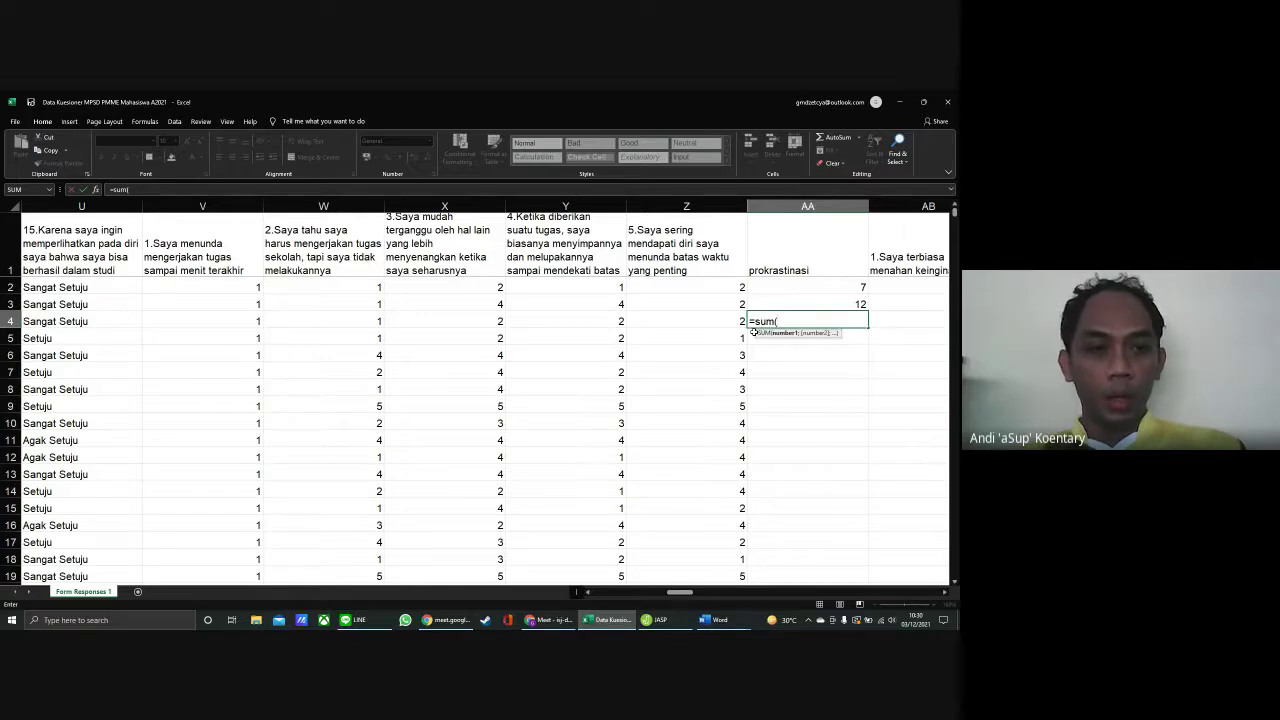
pyautogui.click(246, 321)
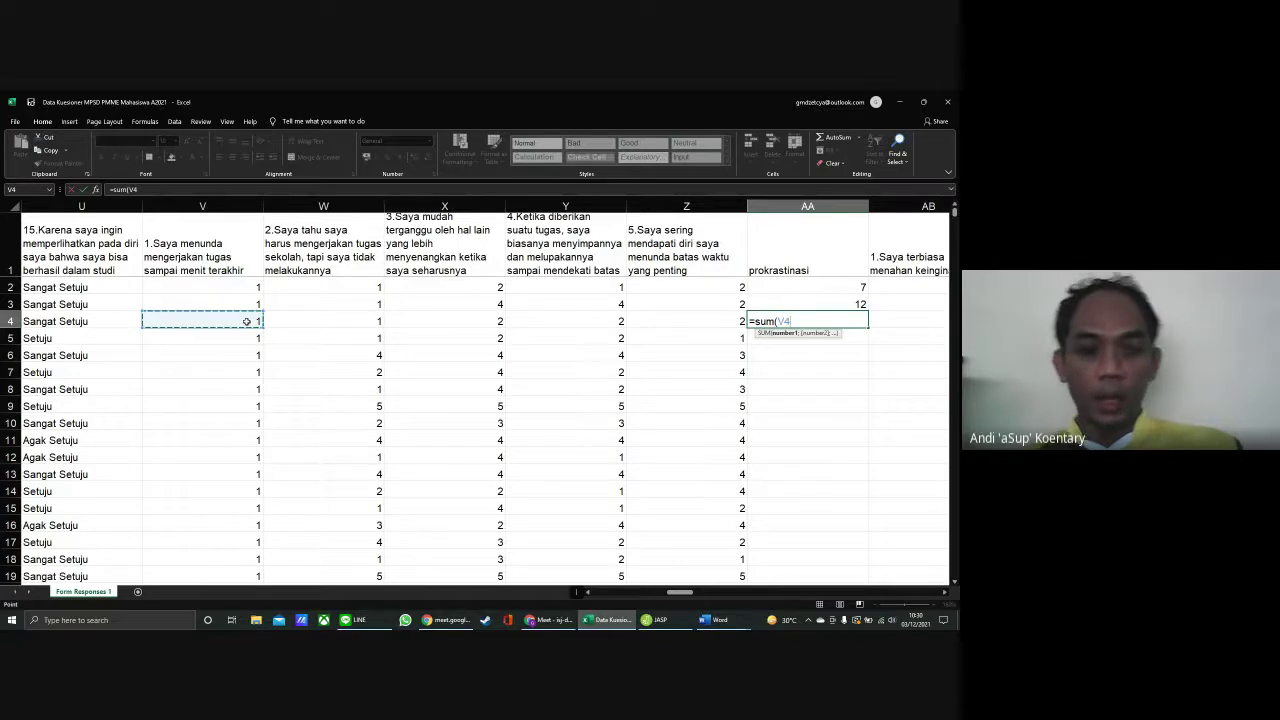
pyautogui.hotkey('shift', 'Right')
pyautogui.hotkey('shift', 'Right')
pyautogui.hotkey('shift', 'Right')
pyautogui.hotkey('shift', 'Right')
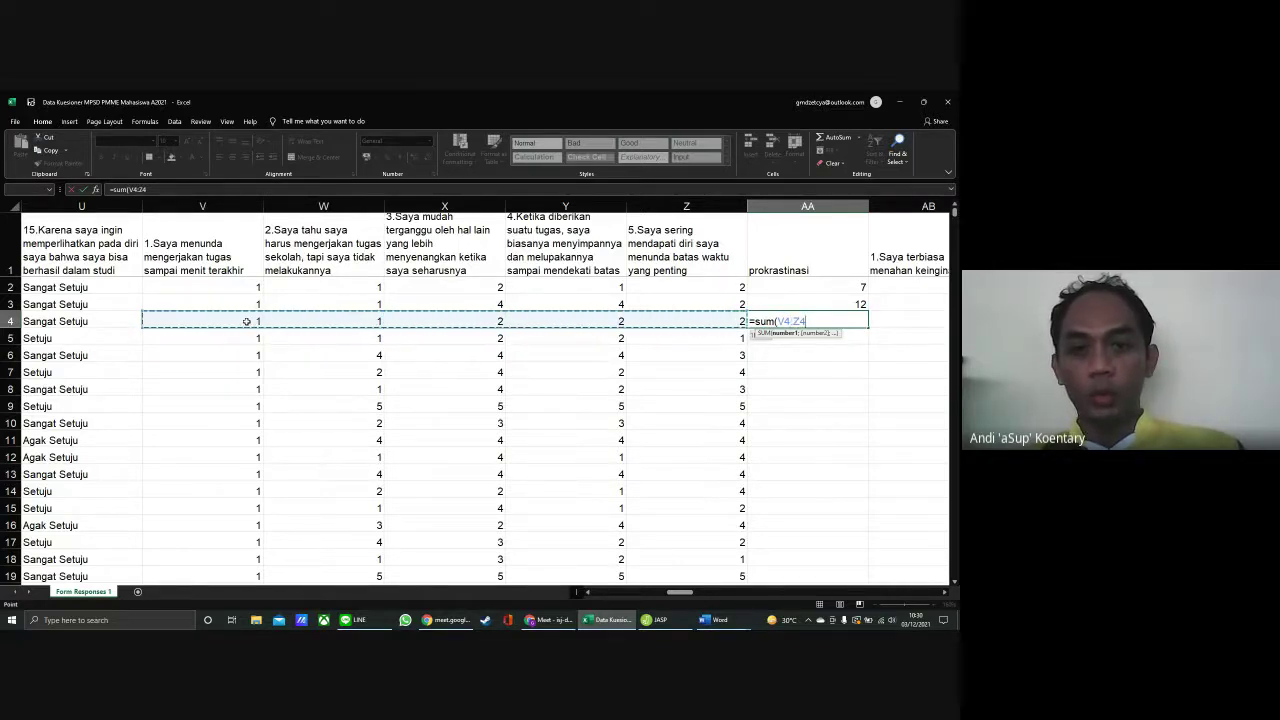
pyautogui.write(')')
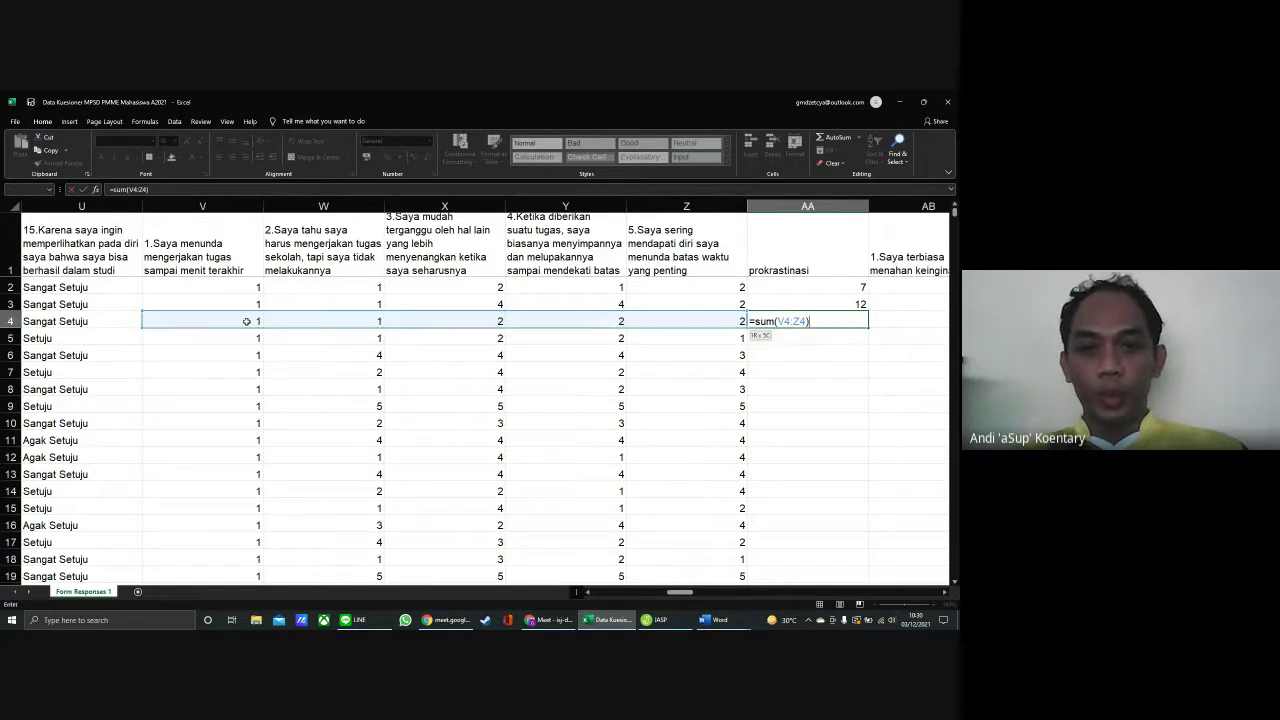
pyautogui.press('Return')
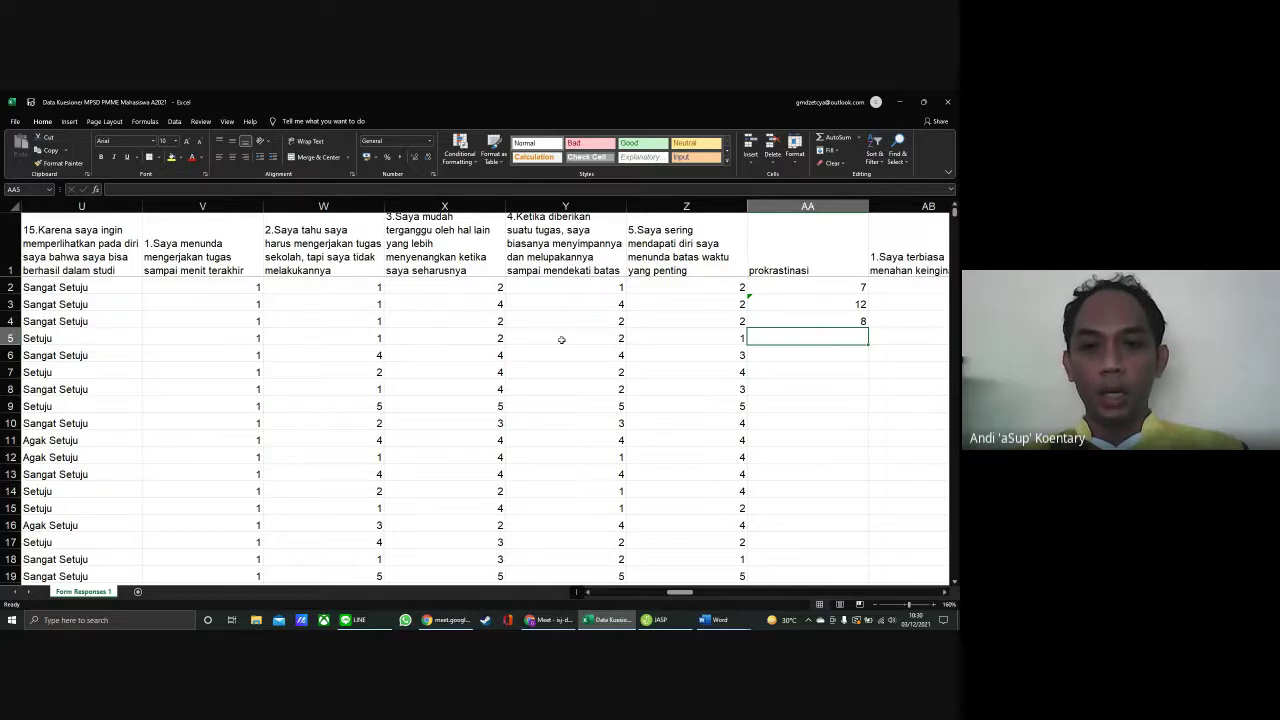
# Copy the SUM formula from AA4 into AA5 through AA238 to total every remaining respondent's procrastination scores
pyautogui.click(782, 321)
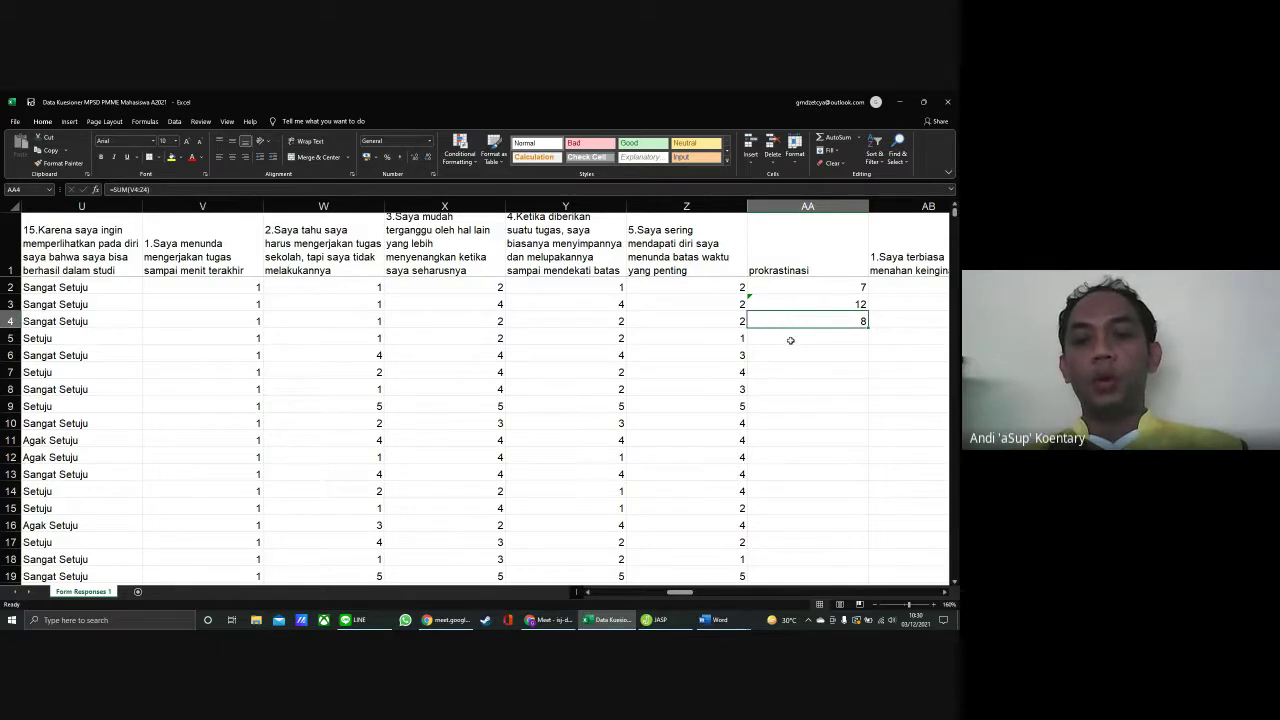
pyautogui.hotkey('ctrl', 'c')
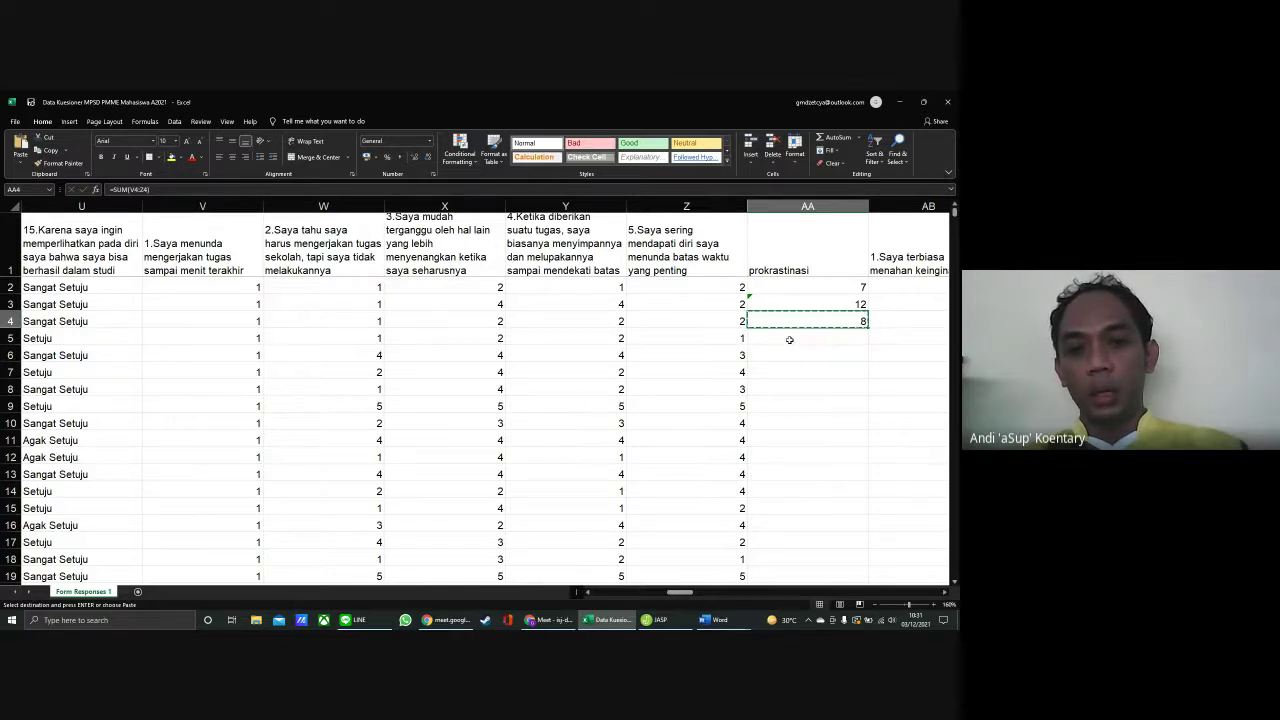
pyautogui.click(789, 340)
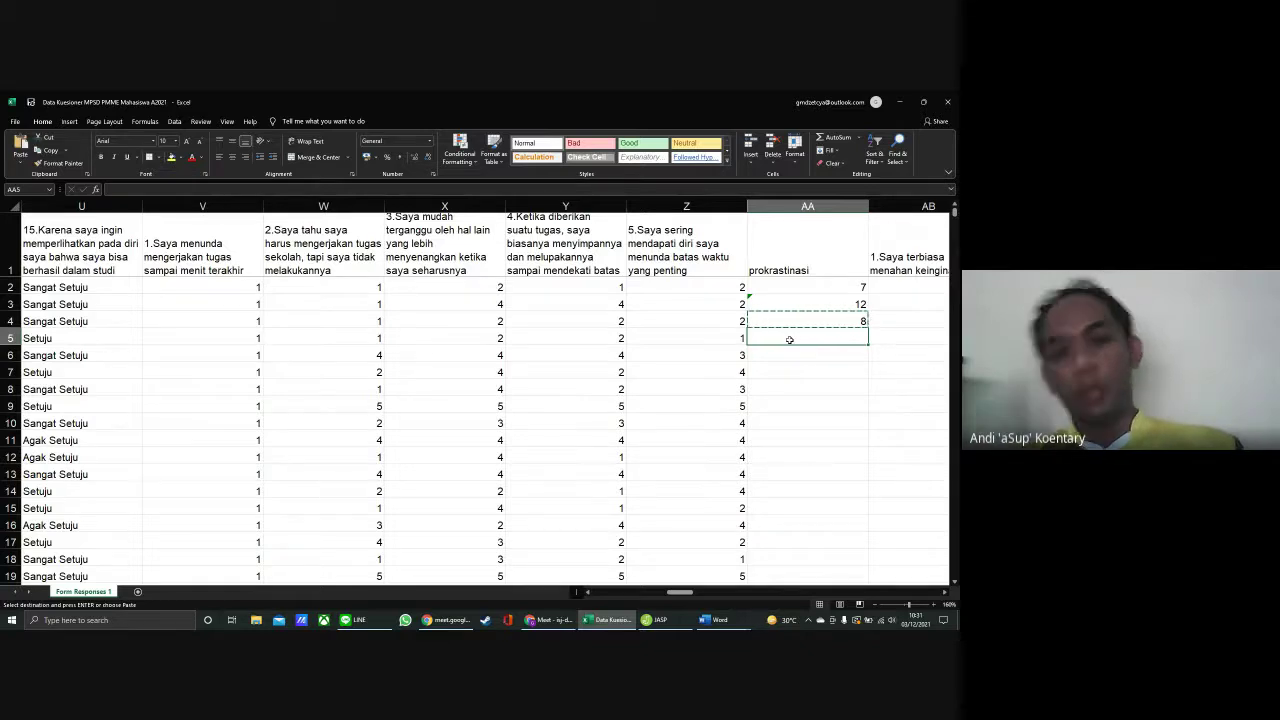
pyautogui.hotkey('shift', 'Down')
pyautogui.hotkey('shift', 'Down')
pyautogui.hotkey('shift', 'Down')
pyautogui.hotkey('shift', 'Down')
pyautogui.hotkey('shift', 'Down')
pyautogui.hotkey('shift', 'Down')
pyautogui.hotkey('shift', 'Down')
pyautogui.hotkey('shift', 'Down')
pyautogui.hotkey('shift', 'Down')
pyautogui.hotkey('shift', 'Down')
pyautogui.hotkey('shift', 'Down')
pyautogui.hotkey('shift', 'Down')
pyautogui.hotkey('shift', 'Down')
pyautogui.hotkey('shift', 'Down')
pyautogui.hotkey('shift', 'Down')
pyautogui.hotkey('shift', 'Down')
pyautogui.hotkey('shift', 'Down')
pyautogui.hotkey('shift', 'Down')
pyautogui.hotkey('shift', 'Down')
pyautogui.hotkey('shift', 'Down')
pyautogui.hotkey('shift', 'Down')
pyautogui.hotkey('shift', 'Down')
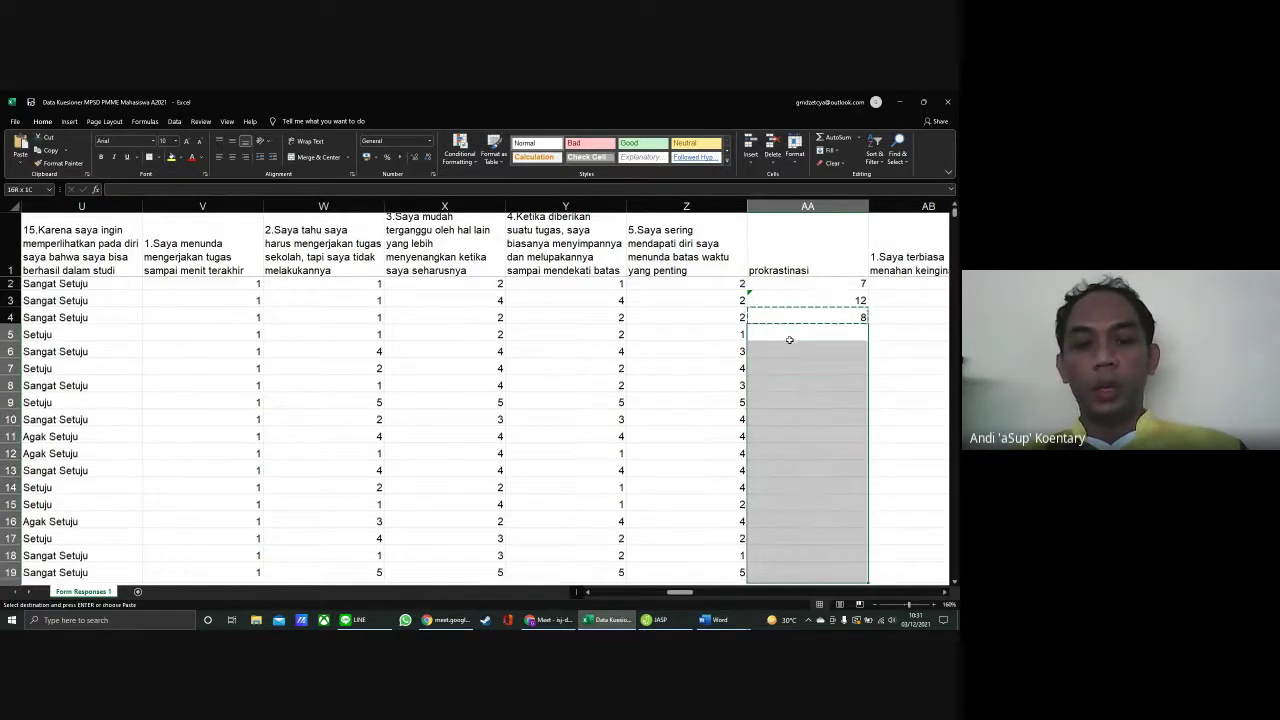
pyautogui.hotkey('shift', 'Down')
pyautogui.hotkey('shift', 'Down')
pyautogui.hotkey('shift', 'Down')
pyautogui.hotkey('shift', 'Down')
pyautogui.hotkey('shift', 'Down')
pyautogui.hotkey('shift', 'Down')
pyautogui.hotkey('shift', 'Down')
pyautogui.hotkey('shift', 'Down')
pyautogui.hotkey('shift', 'Down')
pyautogui.hotkey('shift', 'Down')
pyautogui.hotkey('shift', 'Down')
pyautogui.hotkey('shift', 'Down')
pyautogui.hotkey('shift', 'Down')
pyautogui.hotkey('shift', 'Down')
pyautogui.hotkey('shift', 'Down')
pyautogui.hotkey('shift', 'Down')
pyautogui.hotkey('shift', 'Down')
pyautogui.hotkey('shift', 'Down')
pyautogui.hotkey('shift', 'Down')
pyautogui.hotkey('shift', 'Down')
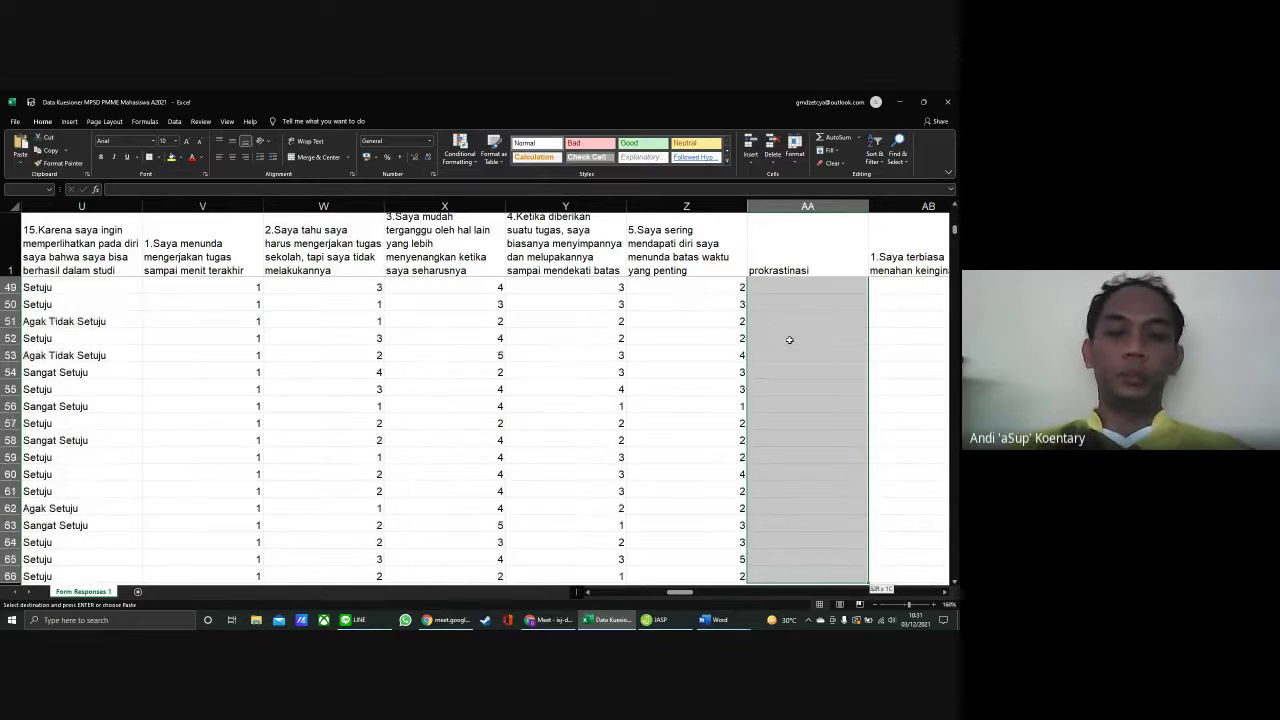
pyautogui.hotkey('shift', 'Down')
pyautogui.hotkey('shift', 'Down')
pyautogui.hotkey('shift', 'Down')
pyautogui.hotkey('shift', 'Down')
pyautogui.hotkey('shift', 'Down')
pyautogui.hotkey('shift', 'Down')
pyautogui.hotkey('shift', 'Down')
pyautogui.hotkey('shift', 'Down')
pyautogui.hotkey('shift', 'Down')
pyautogui.hotkey('shift', 'Down')
pyautogui.hotkey('shift', 'Down')
pyautogui.hotkey('shift', 'Down')
pyautogui.hotkey('shift', 'Down')
pyautogui.hotkey('shift', 'Down')
pyautogui.hotkey('shift', 'Down')
pyautogui.hotkey('shift', 'Down')
pyautogui.hotkey('shift', 'Down')
pyautogui.hotkey('shift', 'Down')
pyautogui.hotkey('shift', 'Down')
pyautogui.hotkey('shift', 'Down')
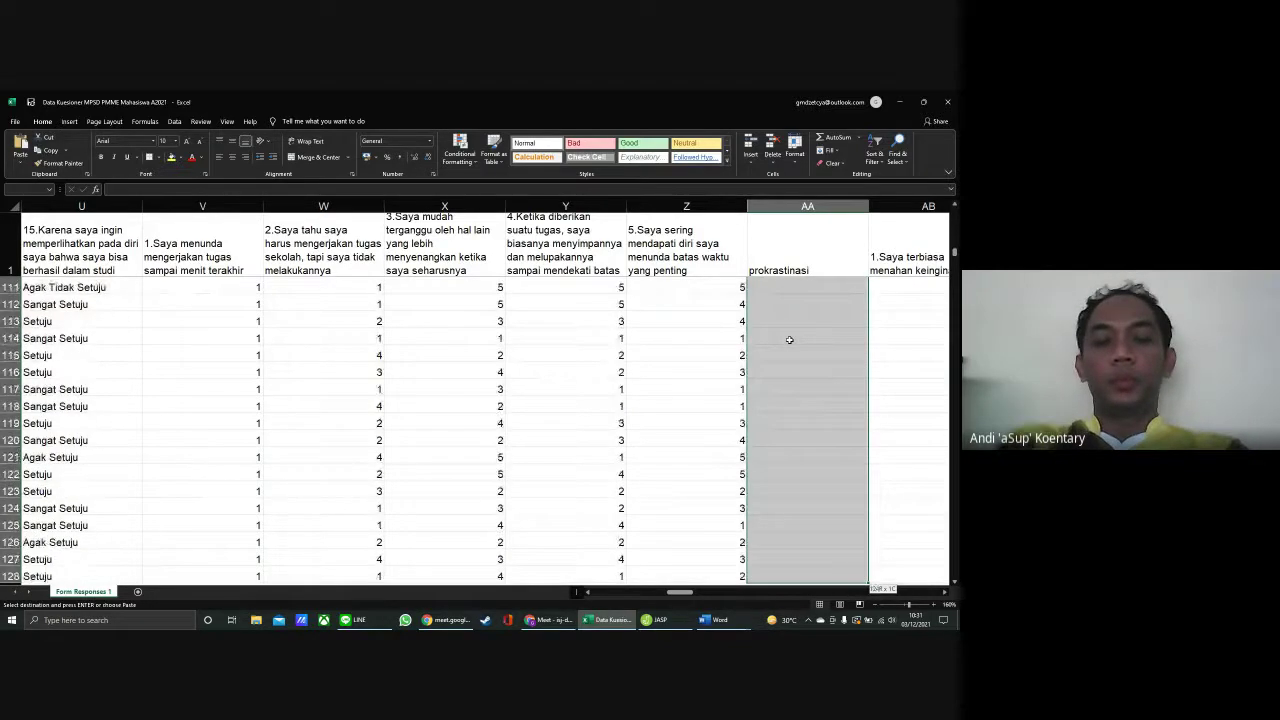
pyautogui.hotkey('shift', 'Down')
pyautogui.hotkey('shift', 'Down')
pyautogui.hotkey('shift', 'Down')
pyautogui.hotkey('shift', 'Down')
pyautogui.hotkey('shift', 'Down')
pyautogui.hotkey('shift', 'Down')
pyautogui.hotkey('shift', 'Down')
pyautogui.hotkey('shift', 'Down')
pyautogui.hotkey('shift', 'Down')
pyautogui.hotkey('shift', 'Down')
pyautogui.hotkey('shift', 'Down')
pyautogui.hotkey('shift', 'Down')
pyautogui.hotkey('shift', 'Down')
pyautogui.hotkey('shift', 'Down')
pyautogui.hotkey('shift', 'Down')
pyautogui.hotkey('shift', 'Down')
pyautogui.hotkey('shift', 'Down')
pyautogui.hotkey('shift', 'Down')
pyautogui.hotkey('shift', 'Down')
pyautogui.hotkey('shift', 'Down')
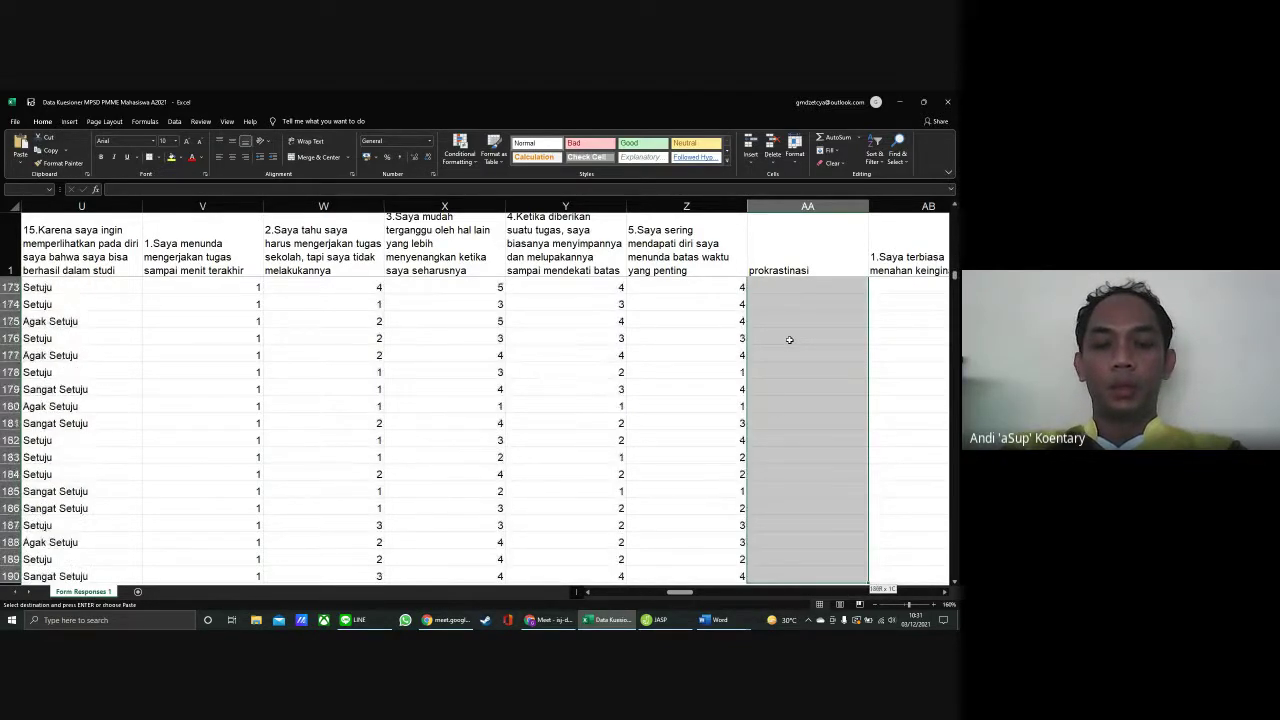
pyautogui.hotkey('shift', 'Down')
pyautogui.hotkey('shift', 'Down')
pyautogui.hotkey('shift', 'Down')
pyautogui.hotkey('shift', 'Down')
pyautogui.hotkey('shift', 'Down')
pyautogui.hotkey('shift', 'Down')
pyautogui.hotkey('shift', 'Down')
pyautogui.hotkey('shift', 'Down')
pyautogui.hotkey('shift', 'Down')
pyautogui.hotkey('shift', 'Down')
pyautogui.hotkey('shift', 'Down')
pyautogui.hotkey('shift', 'Down')
pyautogui.hotkey('shift', 'Down')
pyautogui.hotkey('shift', 'Down')
pyautogui.hotkey('shift', 'Down')
pyautogui.hotkey('shift', 'Down')
pyautogui.hotkey('shift', 'Down')
pyautogui.hotkey('shift', 'Down')
pyautogui.hotkey('shift', 'Down')
pyautogui.hotkey('shift', 'Down')
pyautogui.hotkey('shift', 'Up')
pyautogui.hotkey('shift', 'Up')
pyautogui.hotkey('shift', 'Up')
pyautogui.hotkey('shift', 'Up')
pyautogui.hotkey('shift', 'Up')
pyautogui.hotkey('shift', 'Up')
pyautogui.hotkey('shift', 'Up')
pyautogui.hotkey('shift', 'Up')
pyautogui.hotkey('shift', 'Up')
pyautogui.hotkey('shift', 'Up')
pyautogui.hotkey('shift', 'Up')
pyautogui.hotkey('shift', 'Up')
pyautogui.hotkey('shift', 'Up')
pyautogui.hotkey('shift', 'Up')
pyautogui.hotkey('shift', 'Up')
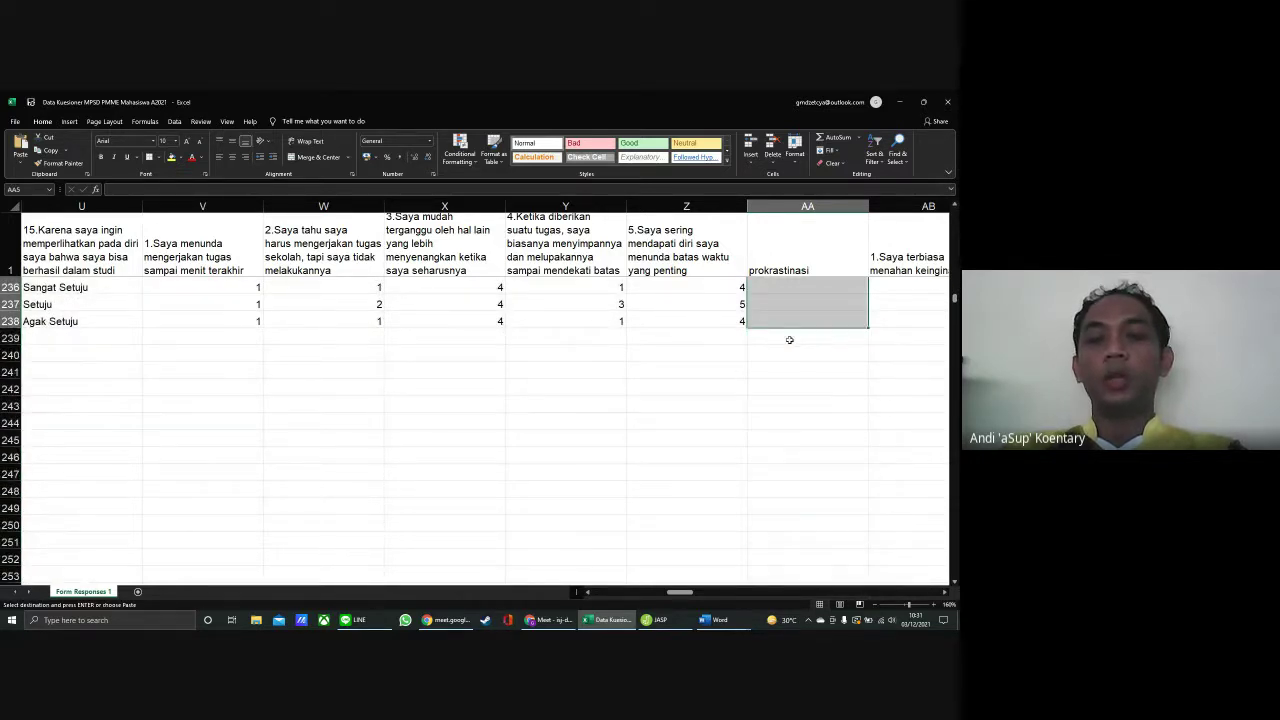
pyautogui.hotkey('ctrl', 'v')
# Review the pasted totals in the prokrastinasi column from the last respondent back up to the first
pyautogui.scroll(5, 800, 318)
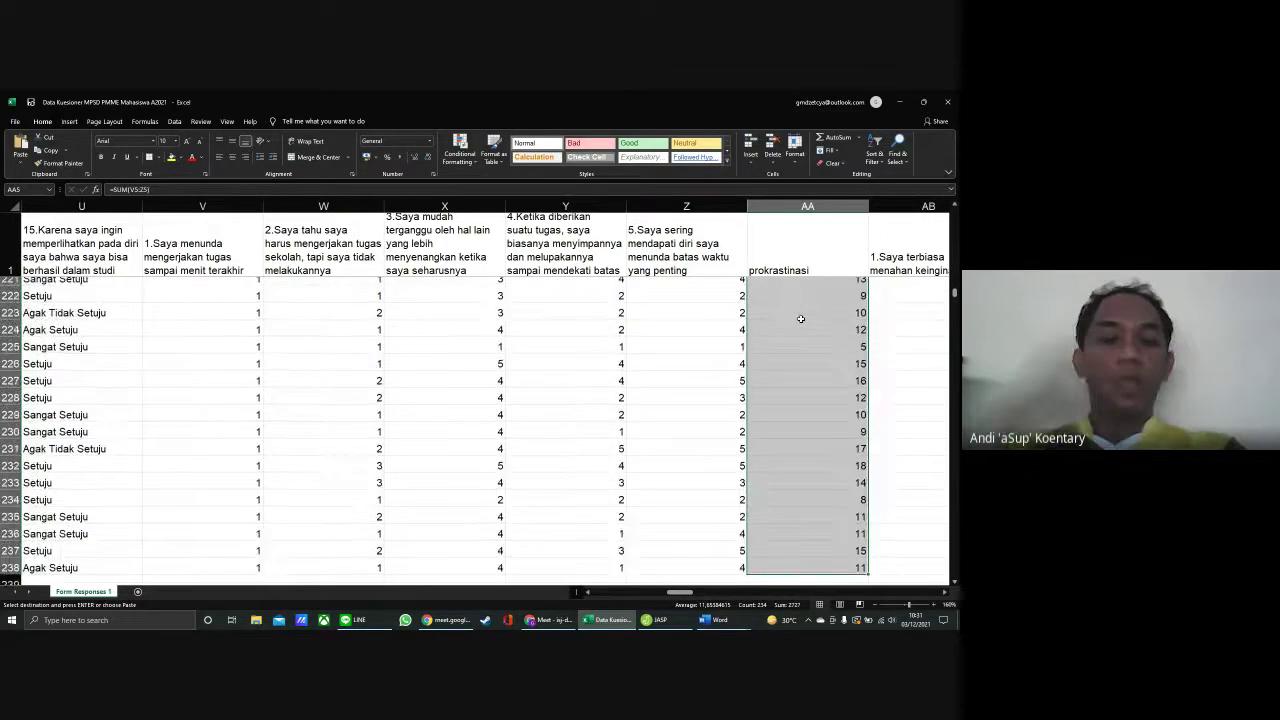
pyautogui.scroll(9, 800, 318)
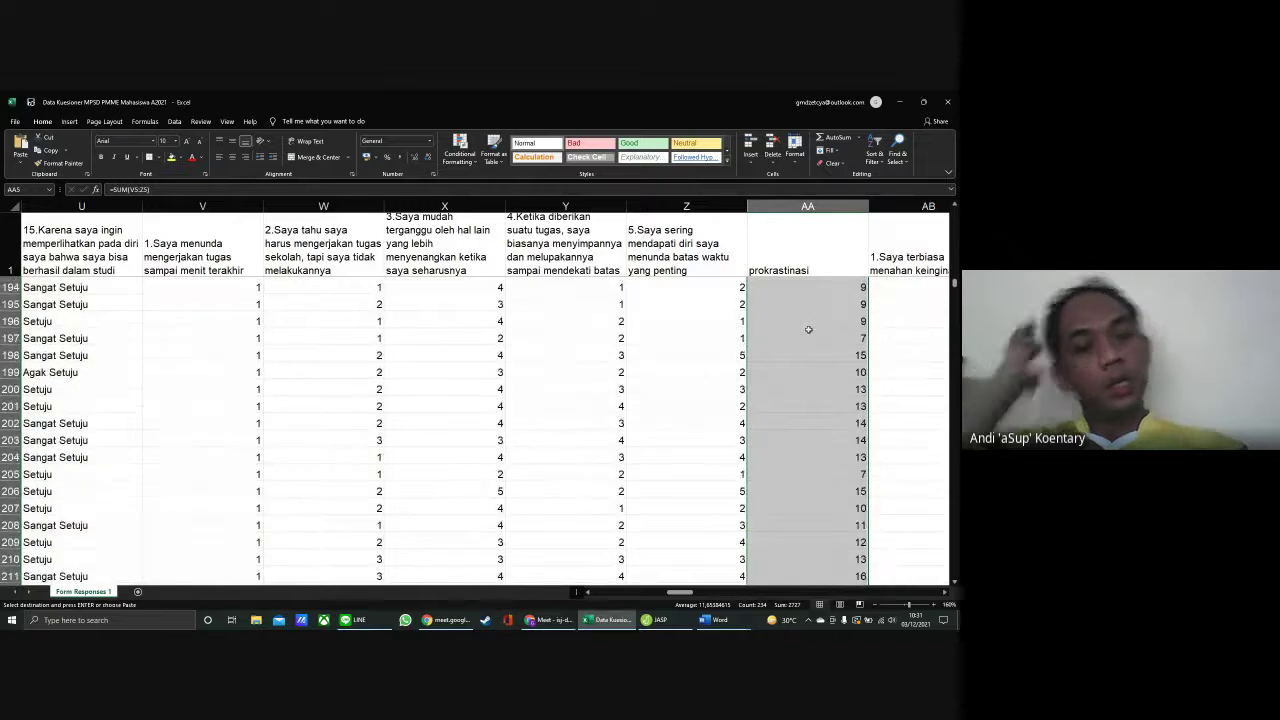
pyautogui.scroll(13, 808, 329)
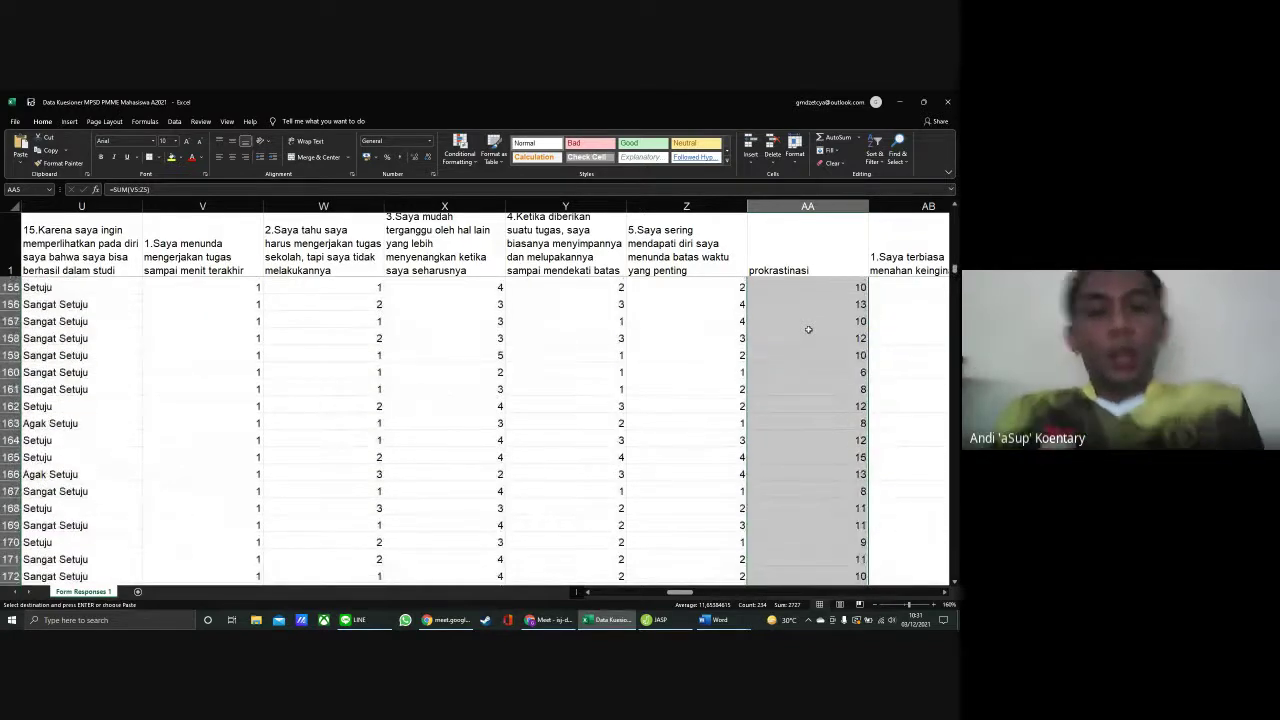
pyautogui.scroll(10, 808, 329)
pyautogui.scroll(20, 808, 329)
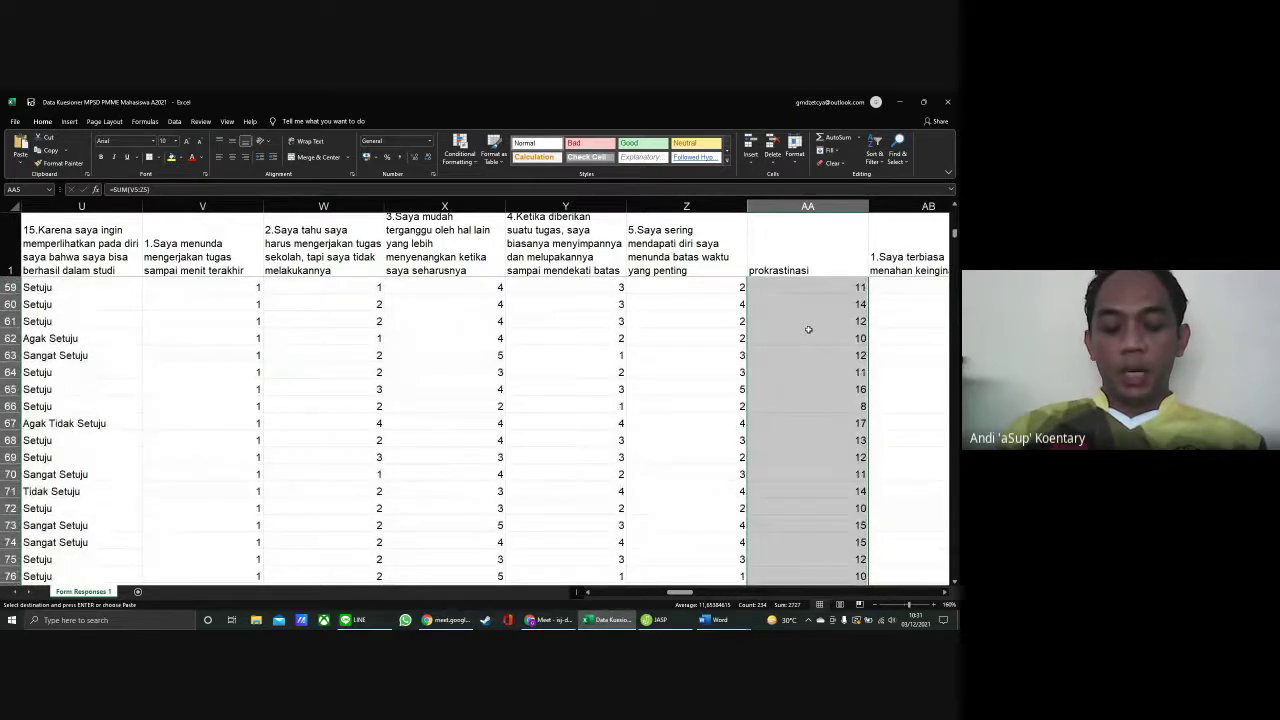
pyautogui.scroll(13, 808, 329)
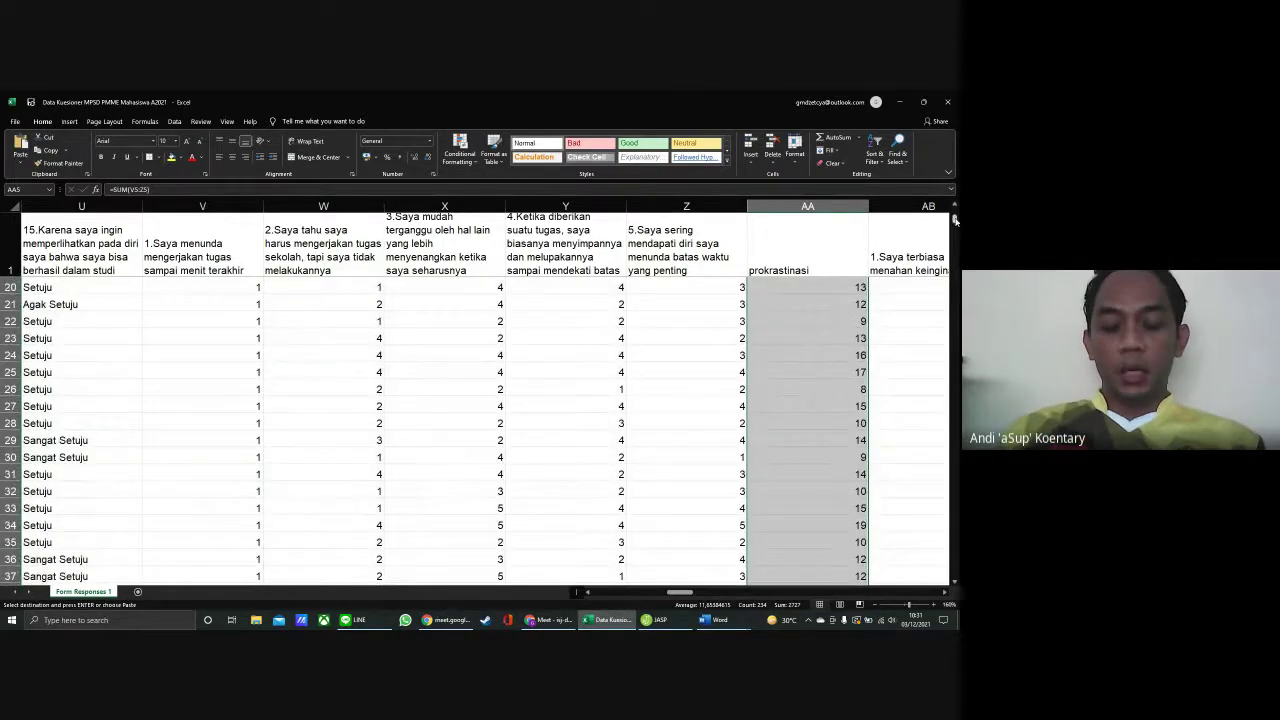
pyautogui.scroll(6, 955, 218)
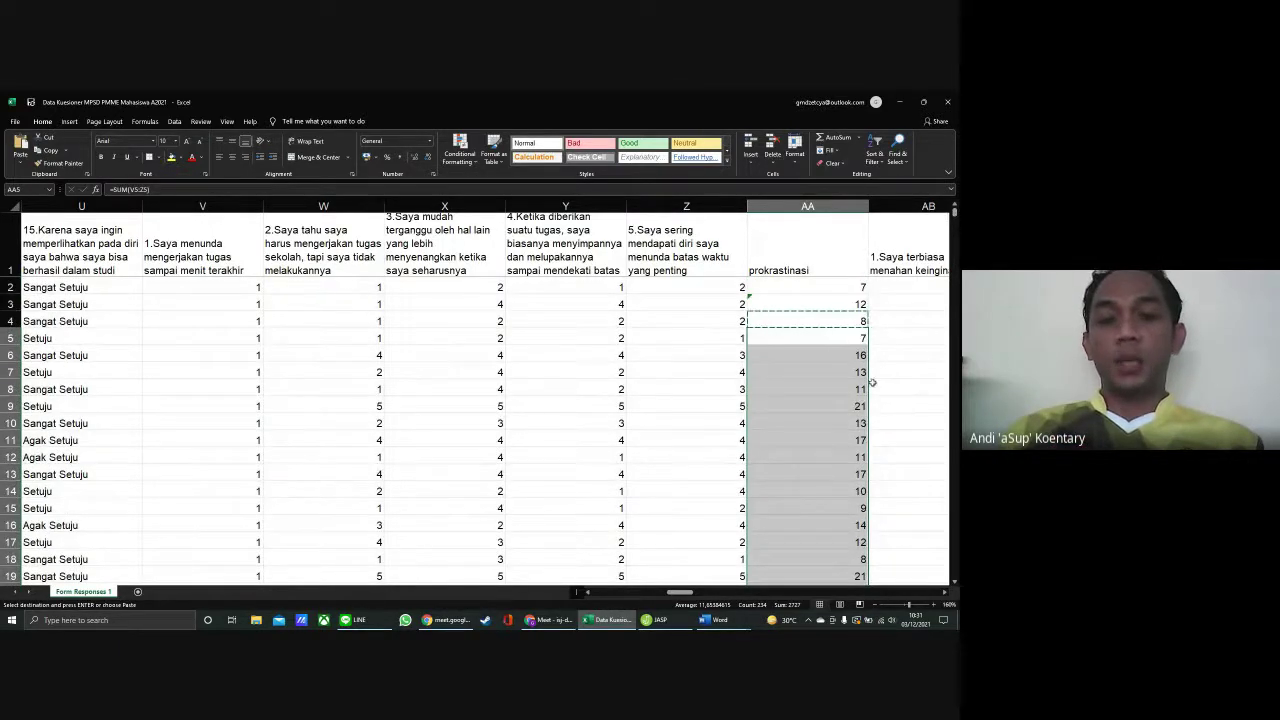
pyautogui.click(794, 365)
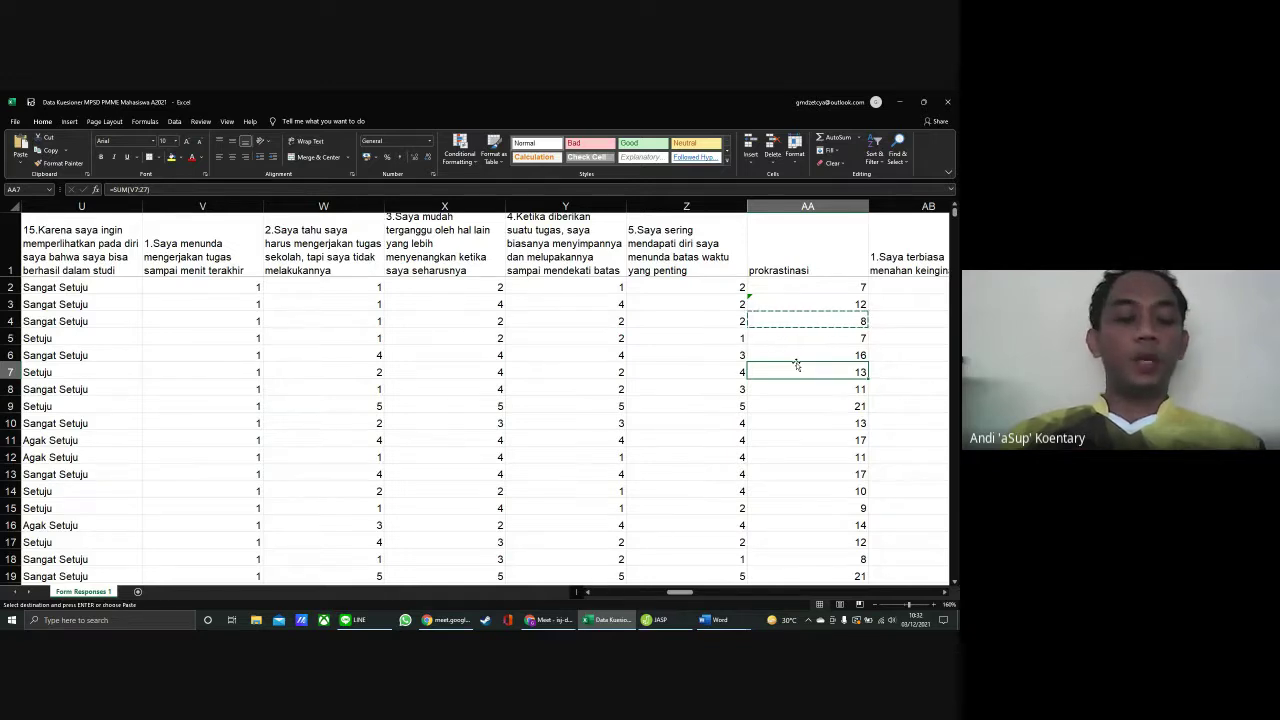
# Switch to the Document1 notes in Word and check the kontrol diri item count, scale and descriptors, returning to the Excel data
pyautogui.click(721, 622)
pyautogui.click(668, 575)
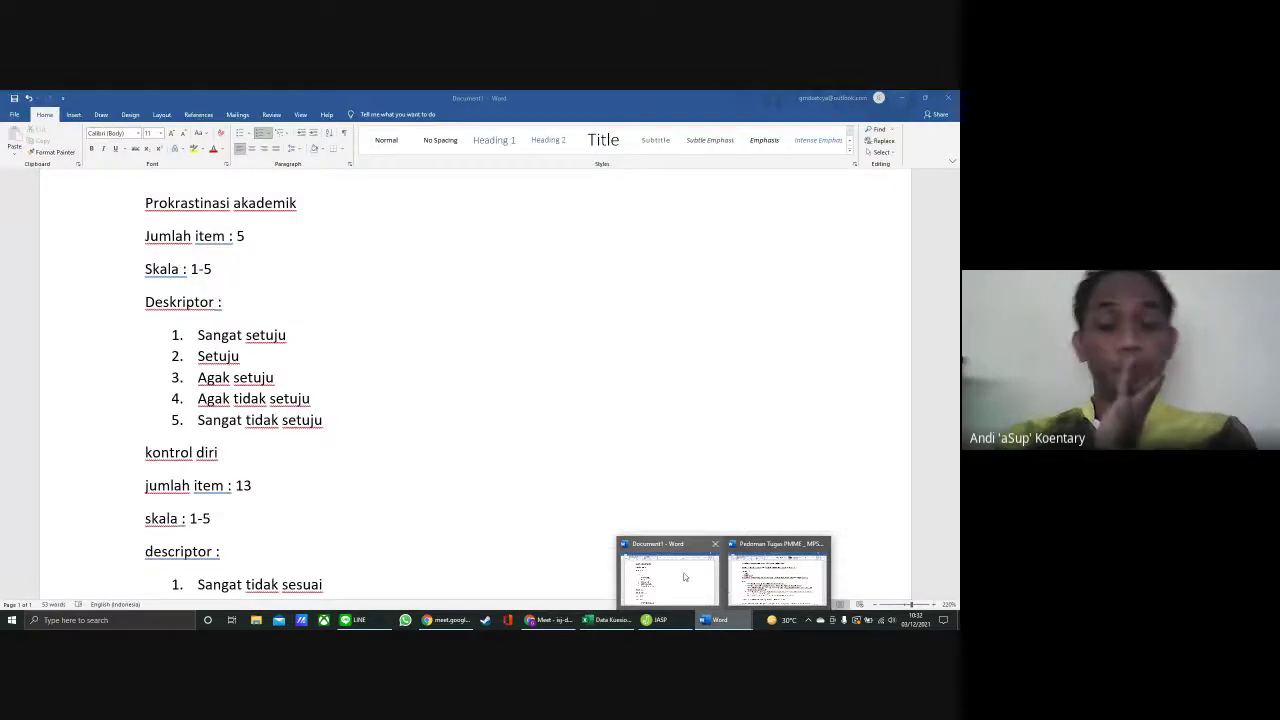
pyautogui.scroll(-4, 290, 335)
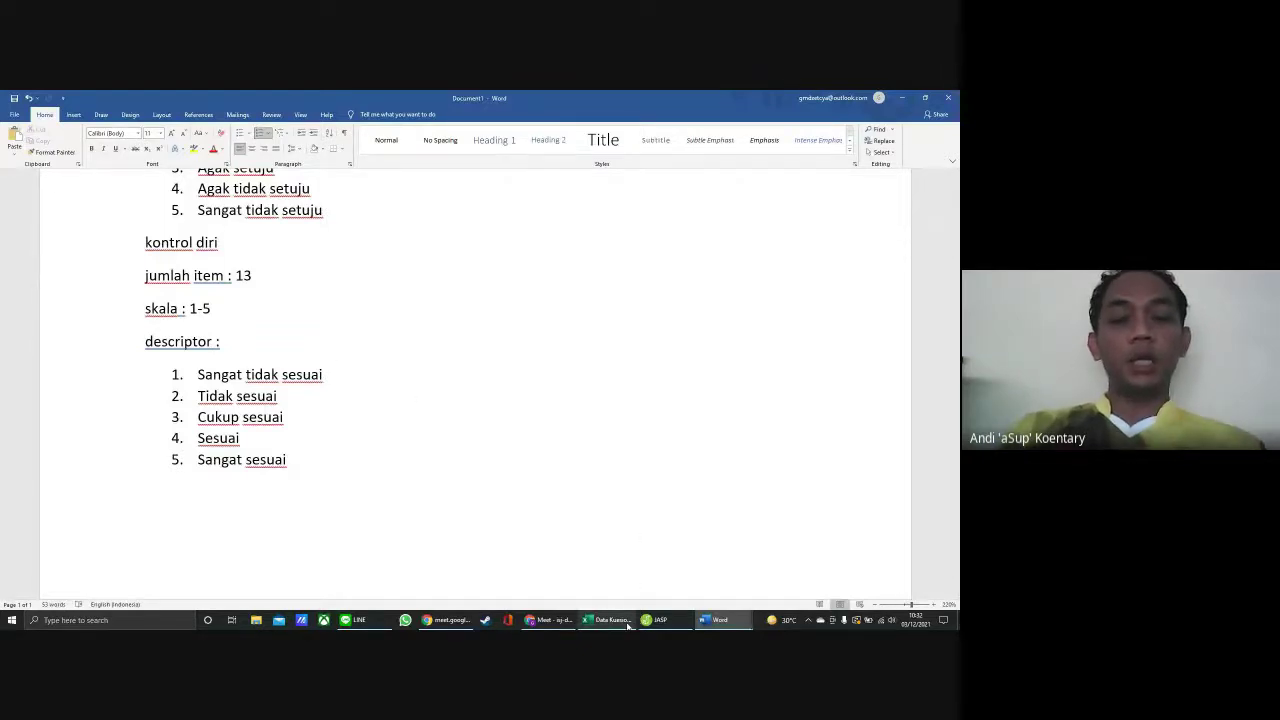
pyautogui.moveTo(628, 626)
pyautogui.click(603, 578)
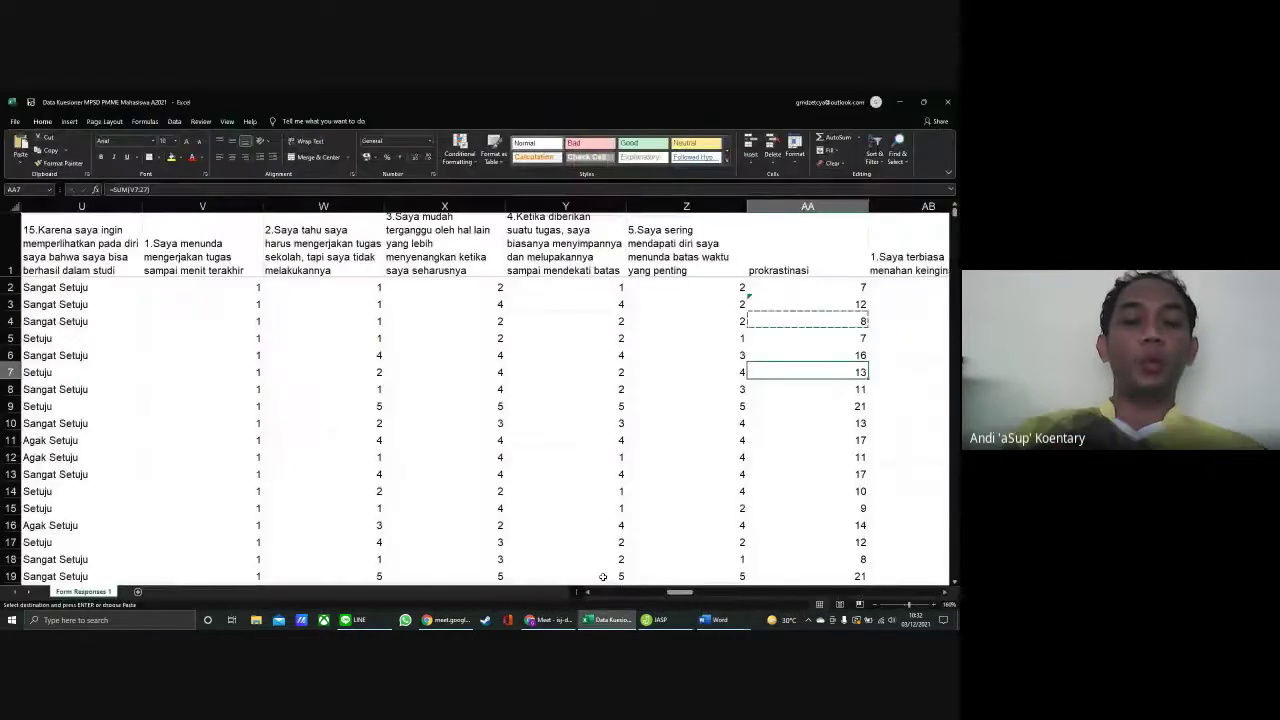
# Switch to the Pedoman Tugas PMME guideline in Word and examine which Brief Self-Control Scale items are marked as reverse-scored
pyautogui.click(713, 620)
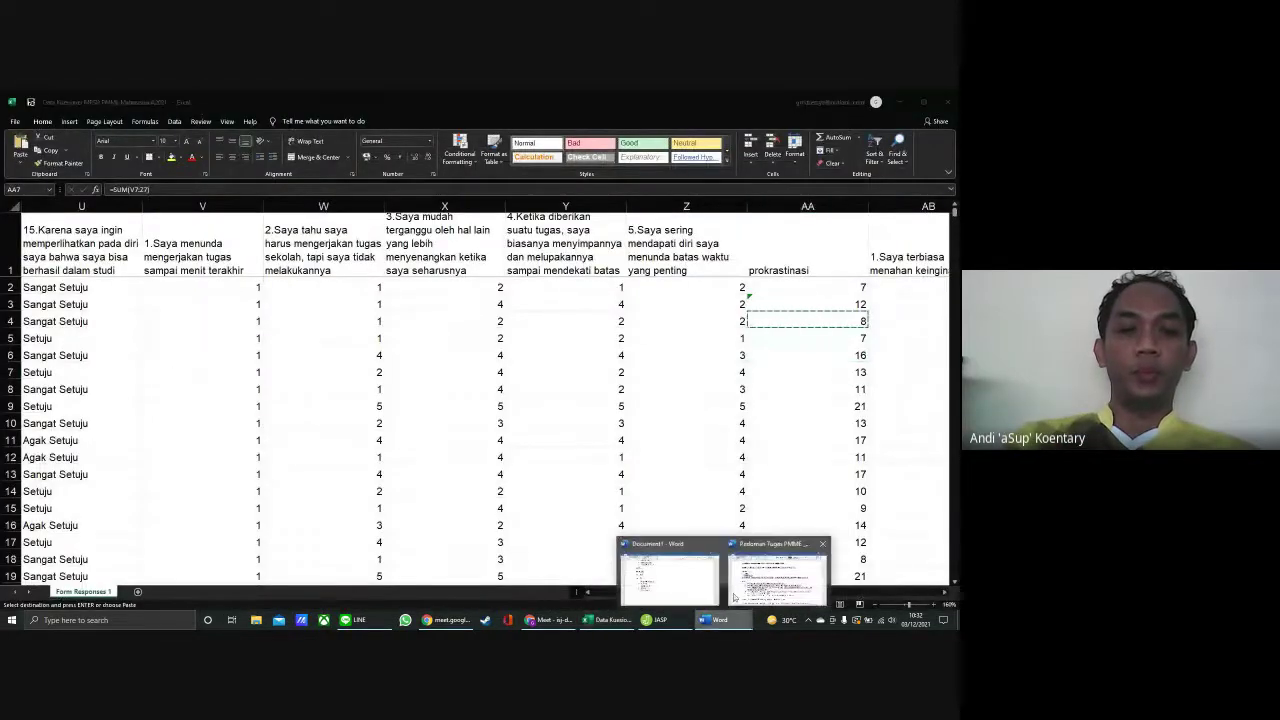
pyautogui.click(777, 572)
pyautogui.scroll(-6, 616, 443)
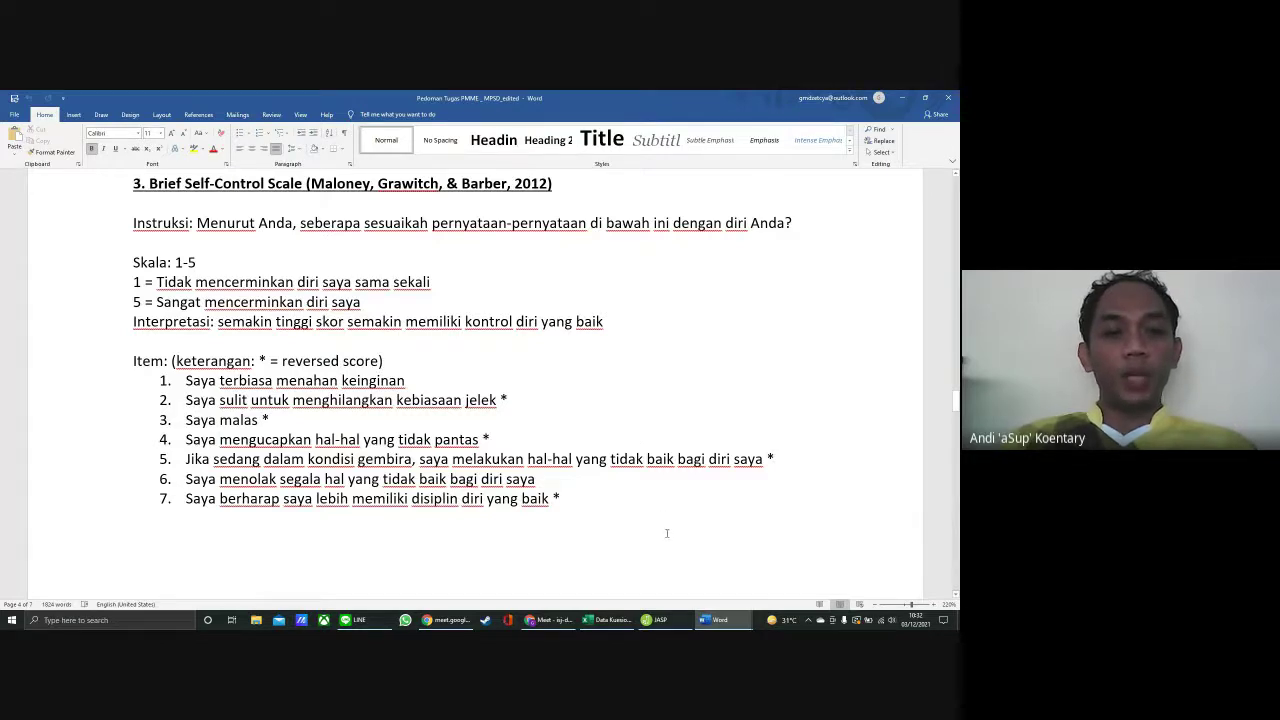
pyautogui.moveTo(607, 620)
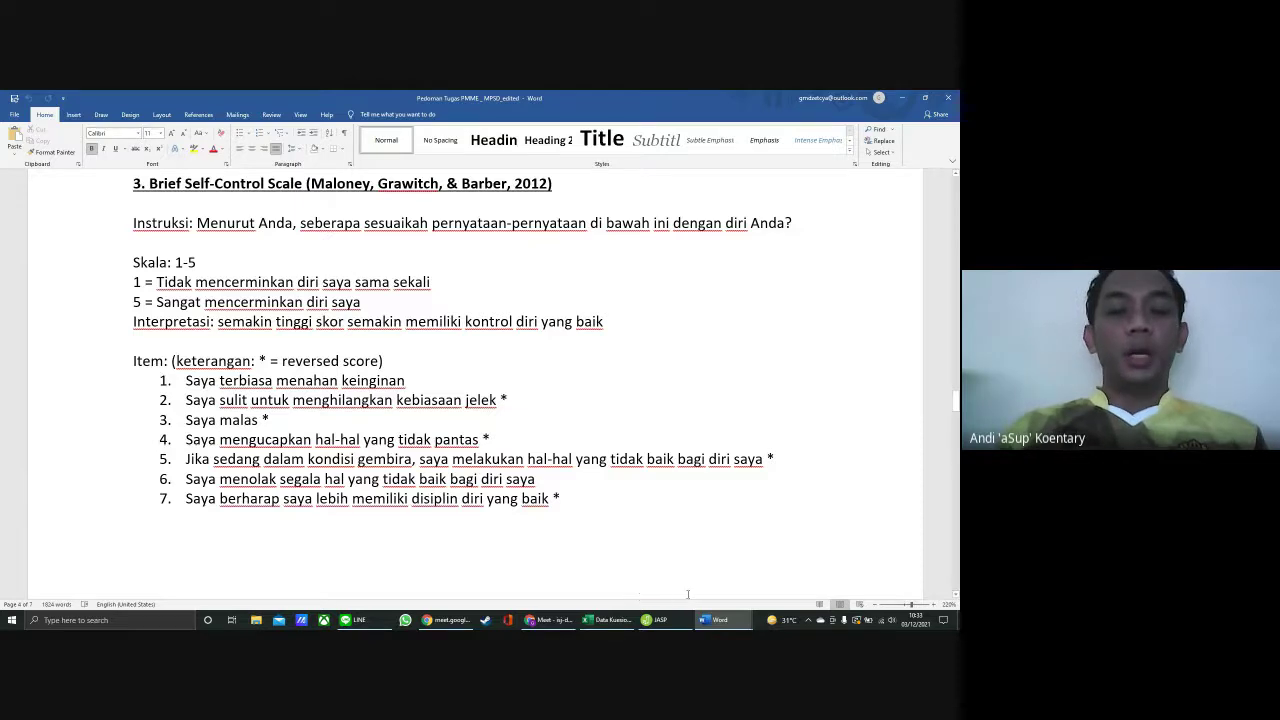
pyautogui.moveTo(718, 620)
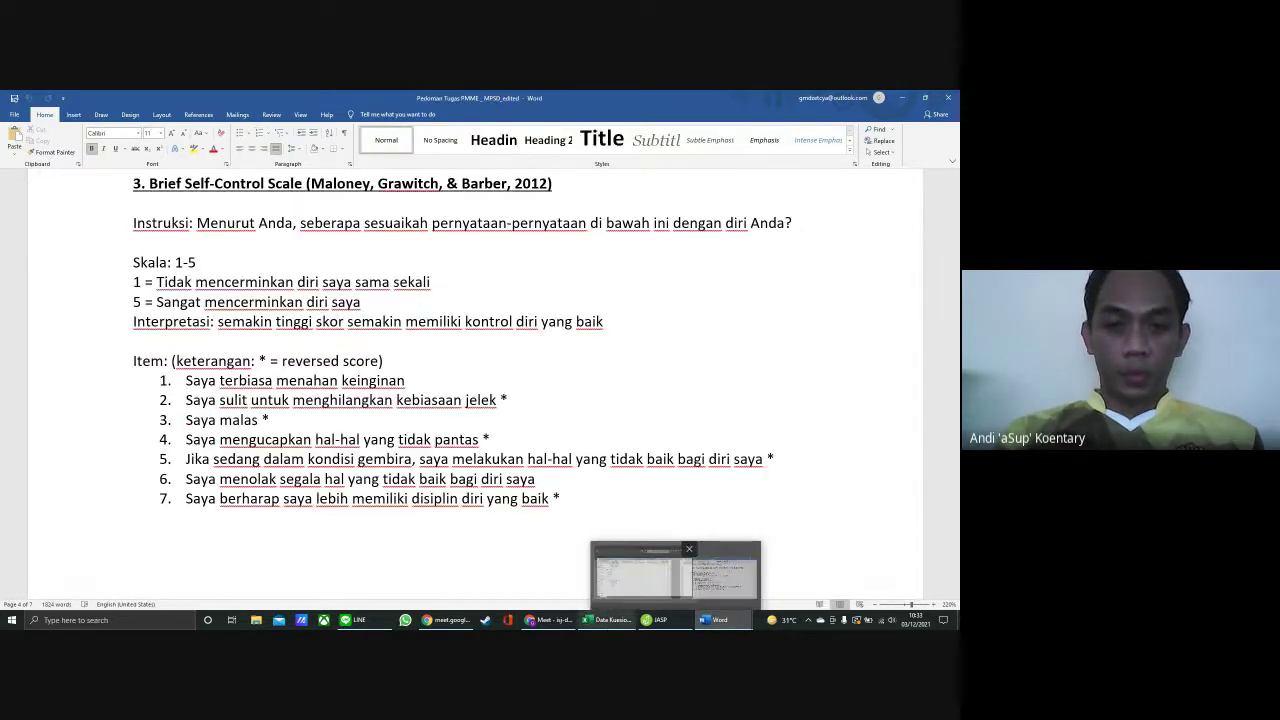
# Switch back to the Excel questionnaire data and examine the self-control item columns from AB onward against the guideline
pyautogui.click(611, 624)
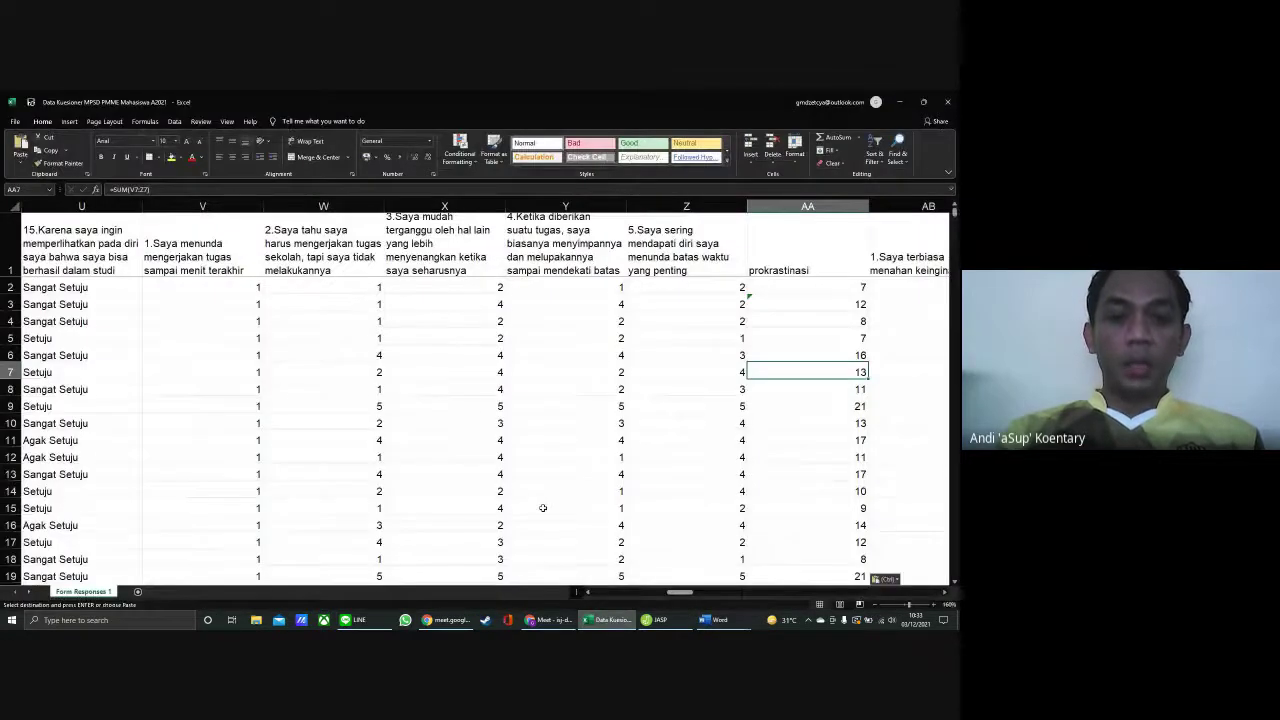
pyautogui.moveTo(668, 596); pyautogui.dragTo(695, 596)
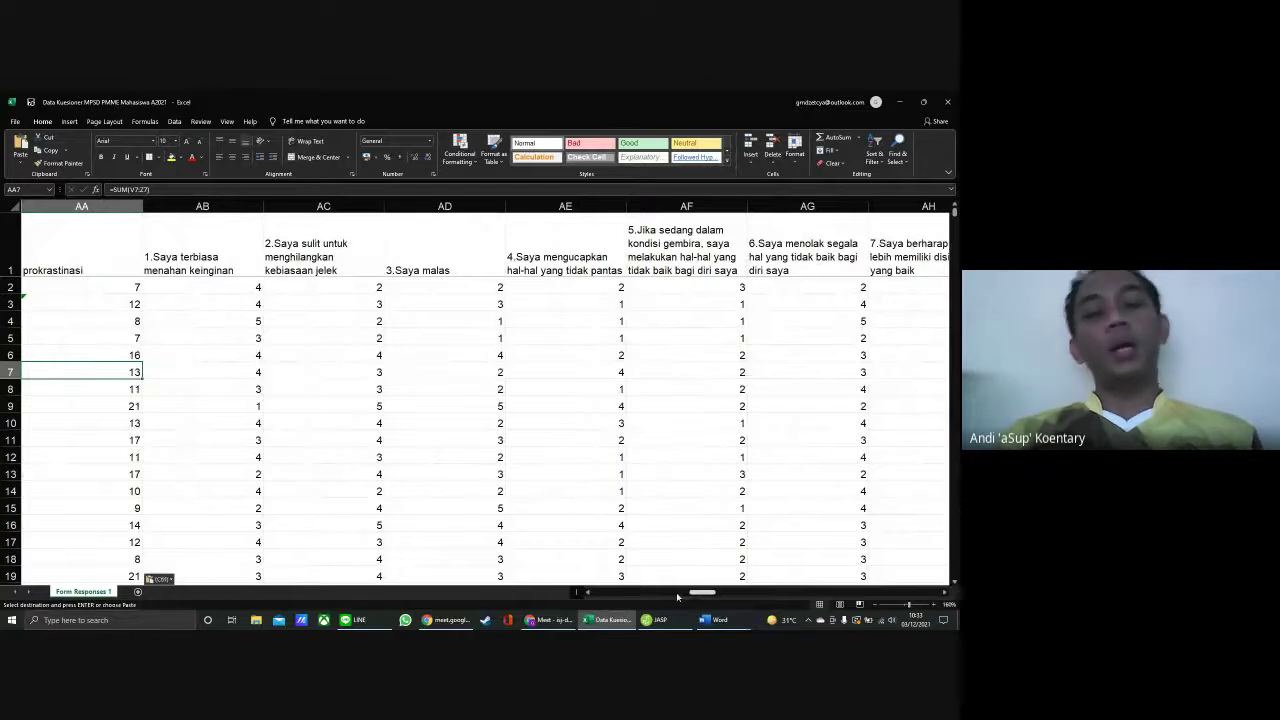
pyautogui.click(945, 593)
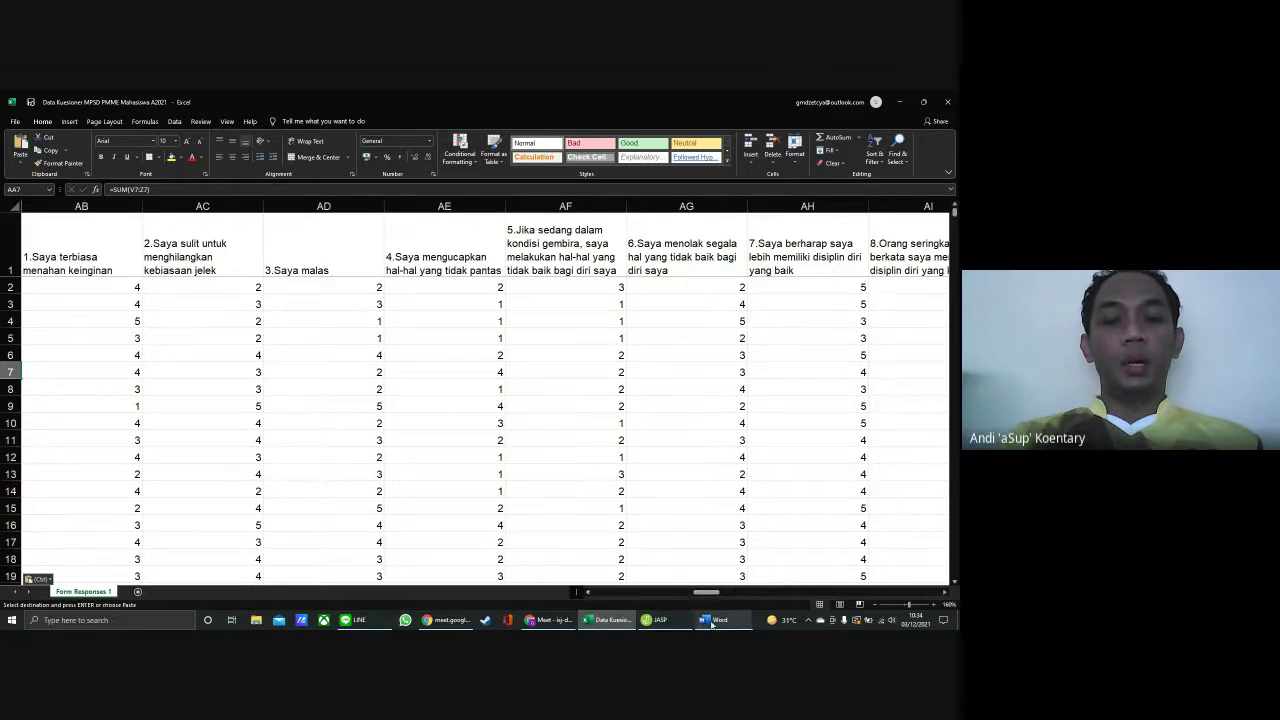
pyautogui.moveTo(711, 623)
pyautogui.moveTo(766, 566)
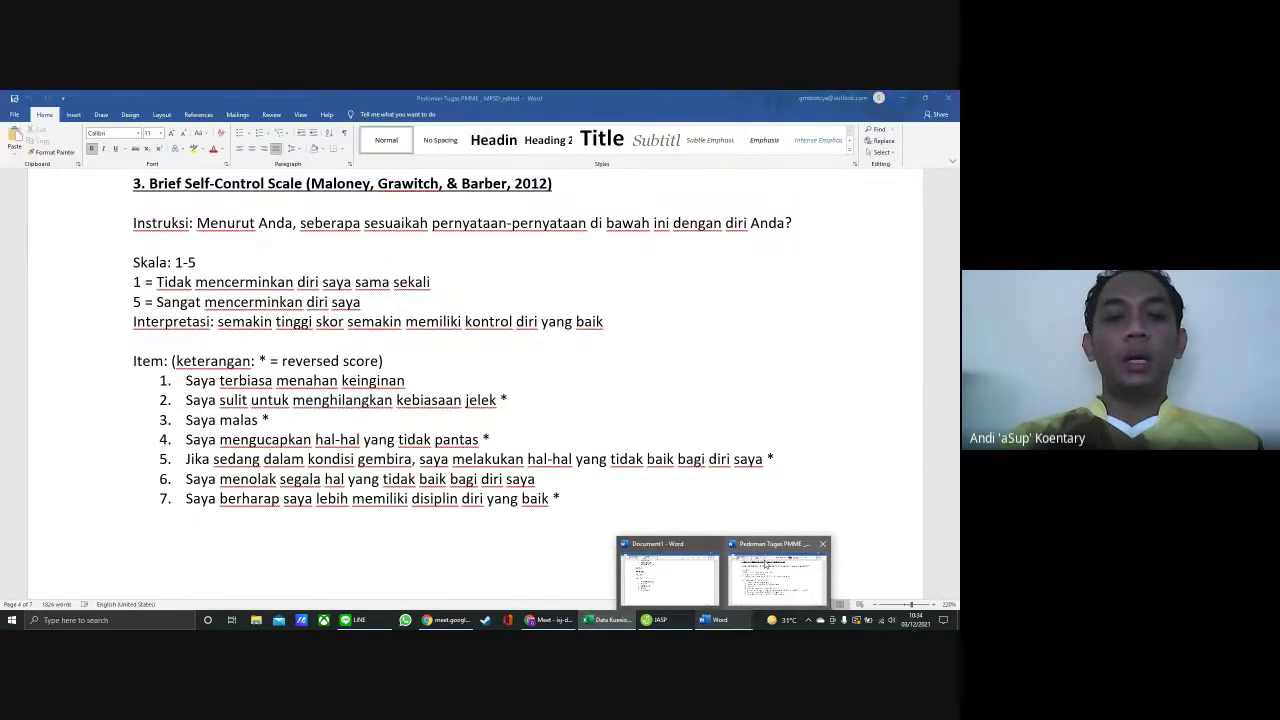
pyautogui.moveTo(603, 626)
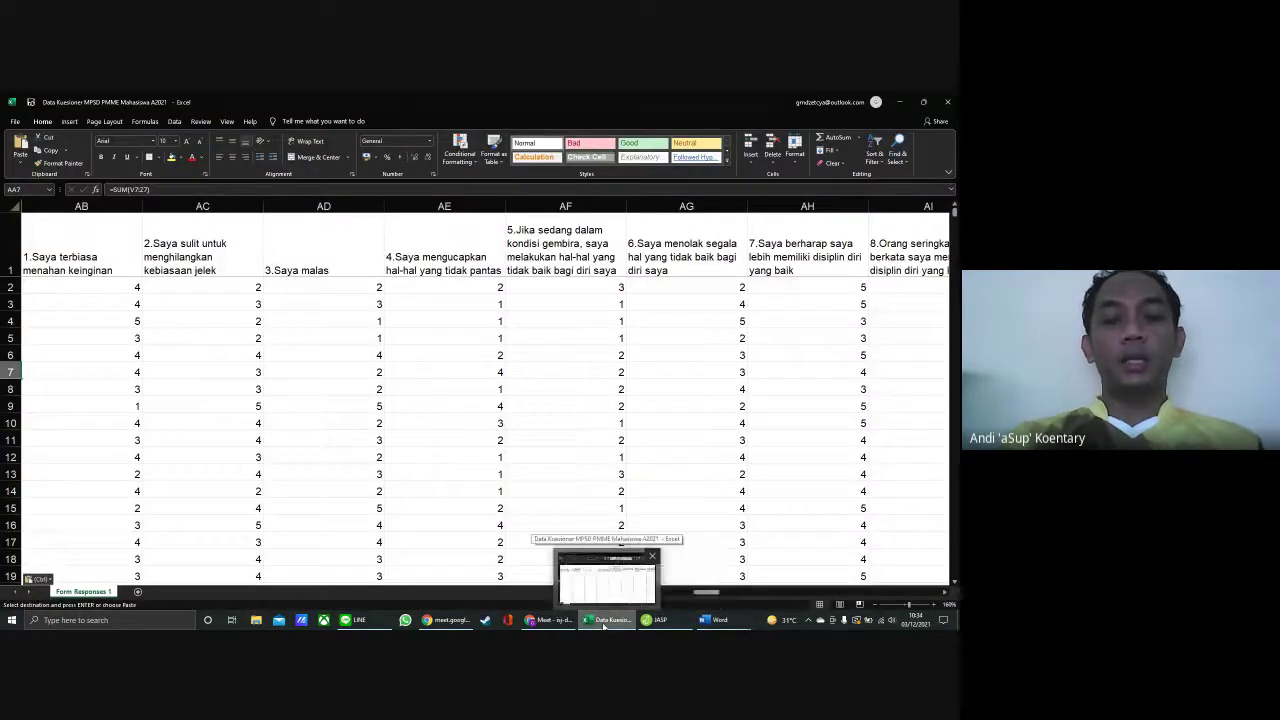
pyautogui.moveTo(588, 593); pyautogui.dragTo(588, 593)
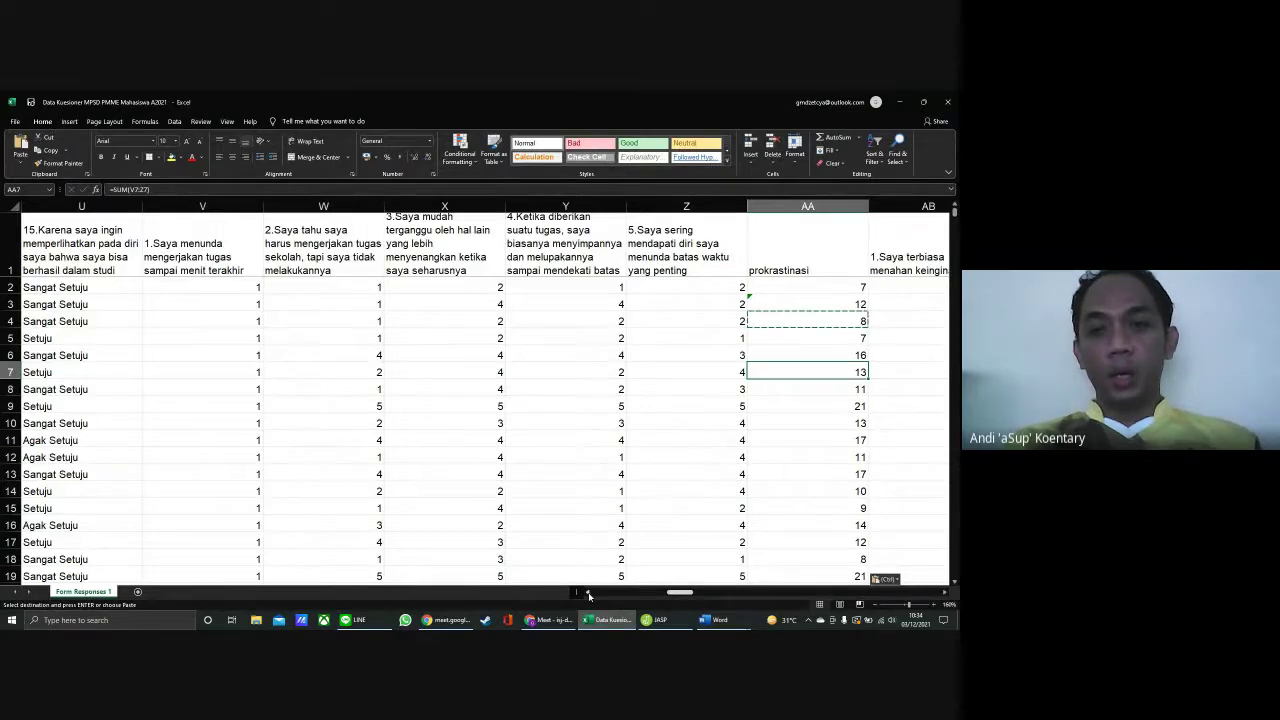
# Examine the self-control item columns AB to AH beside the prokrastinasi totals
pyautogui.moveTo(945, 597); pyautogui.dragTo(945, 597)
pyautogui.click(945, 597)
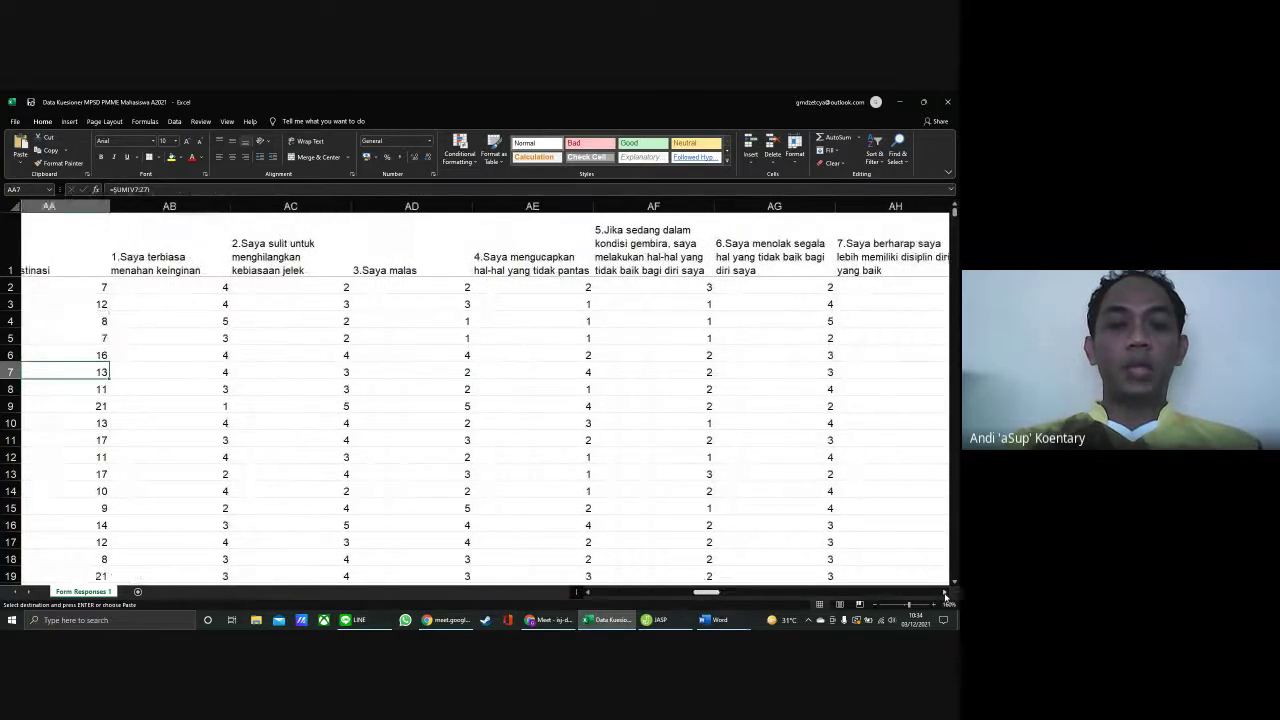
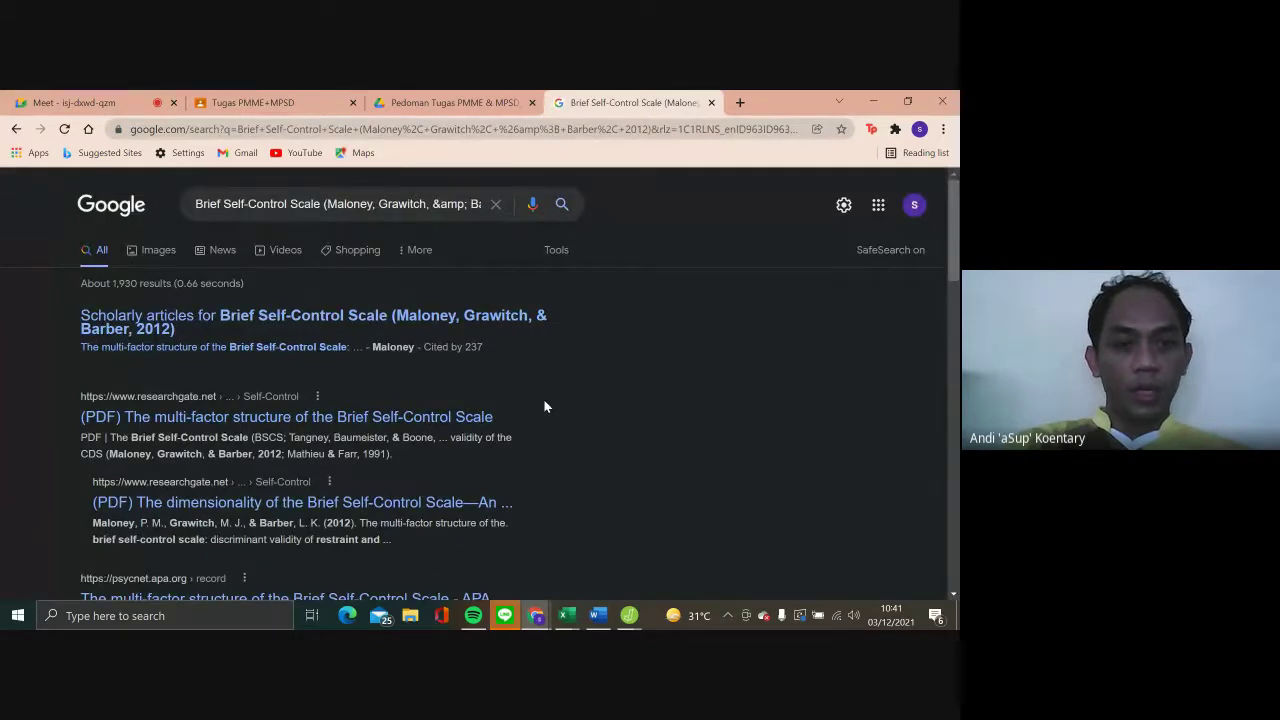
# Switch to the browser and compare the Google results for the Brief Self-Control Scale with the scale title in the Tugas PMME+MPSD guideline
pyautogui.scroll(-1, 545, 406)
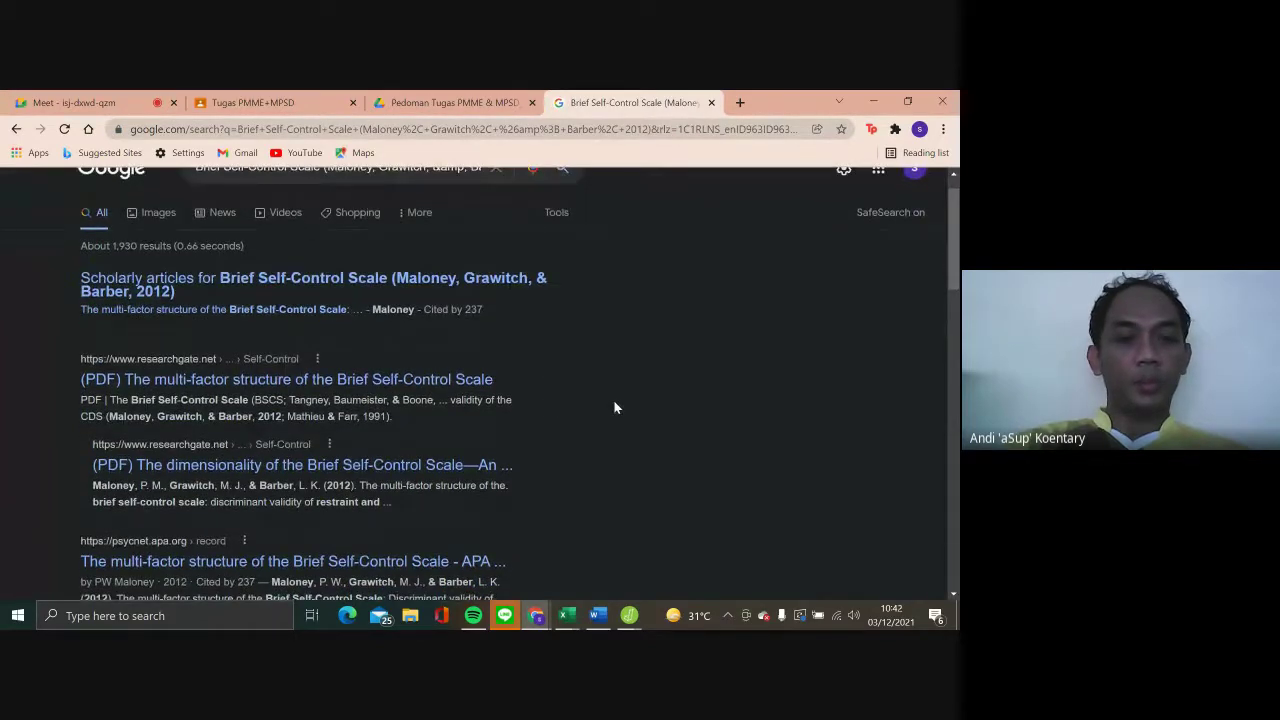
pyautogui.scroll(-1, 615, 407)
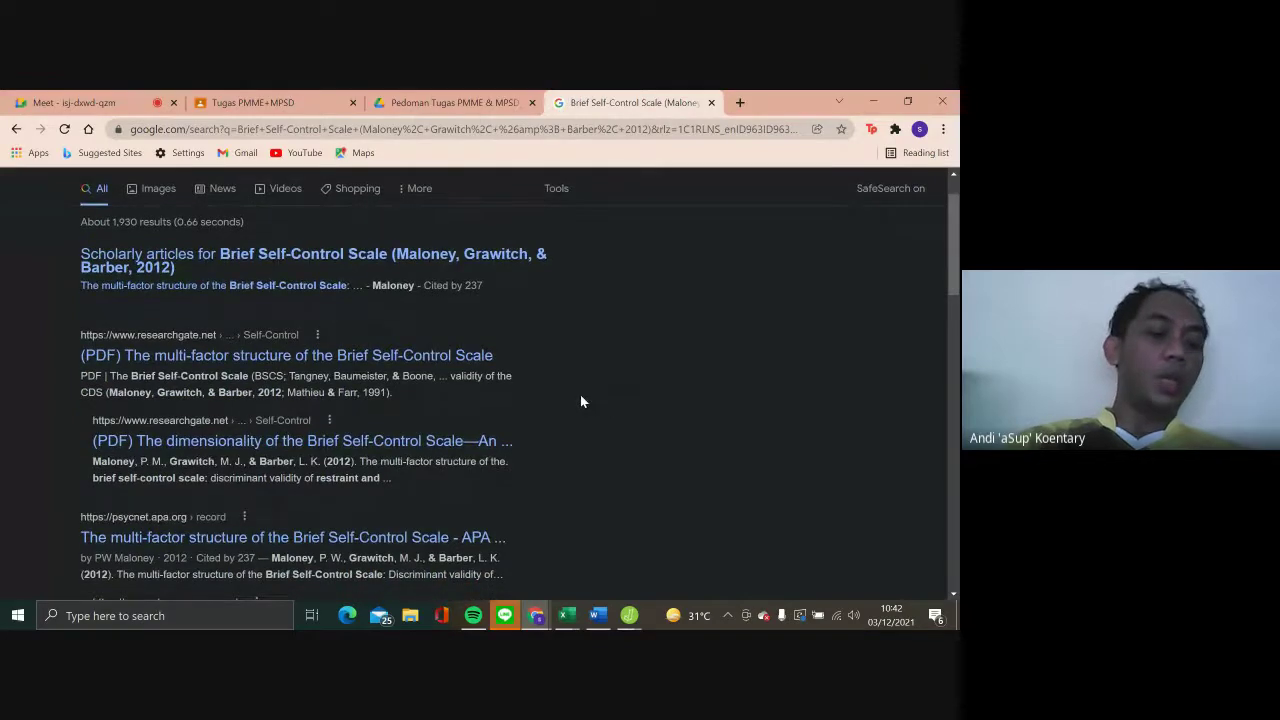
pyautogui.scroll(-1, 581, 401)
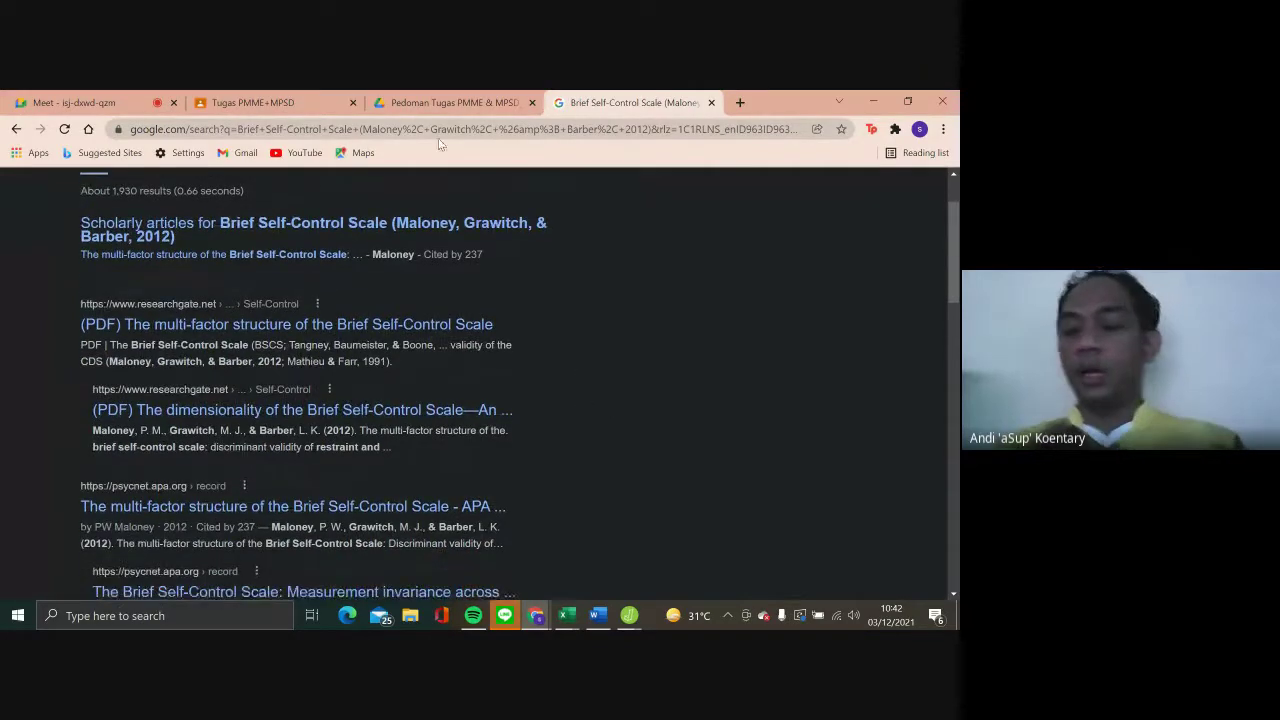
pyautogui.click(430, 101)
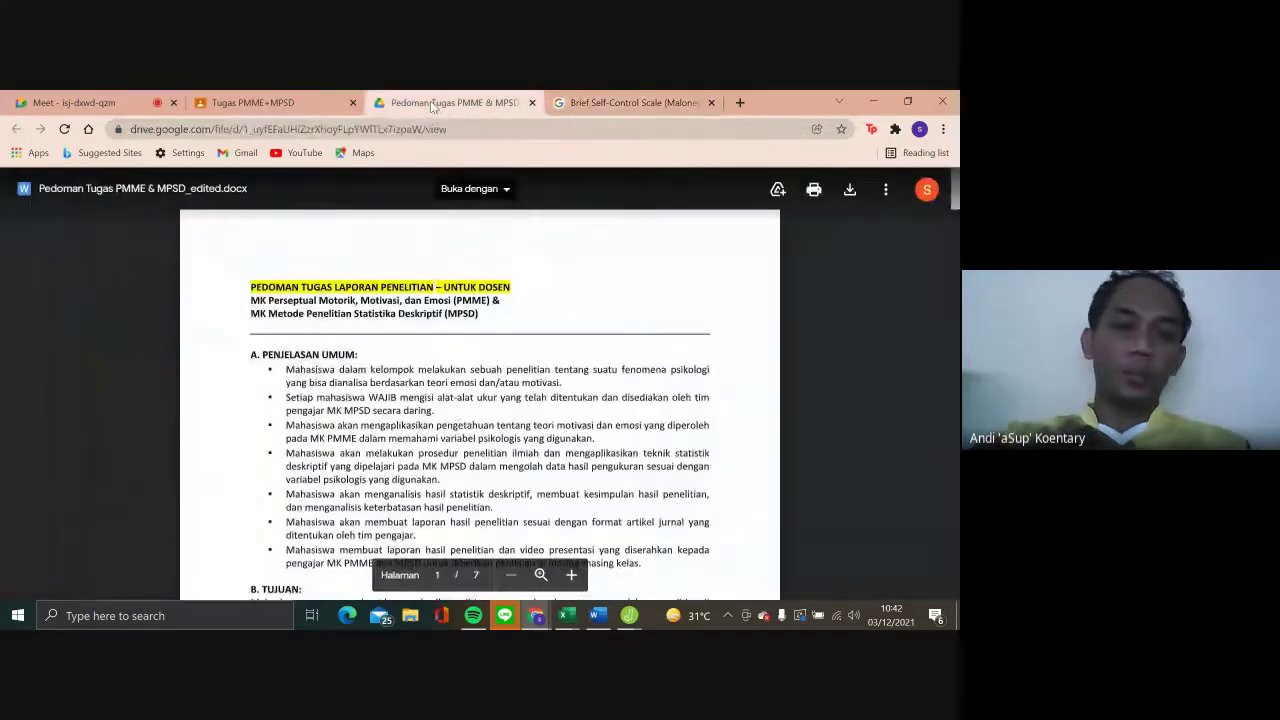
pyautogui.click(252, 102)
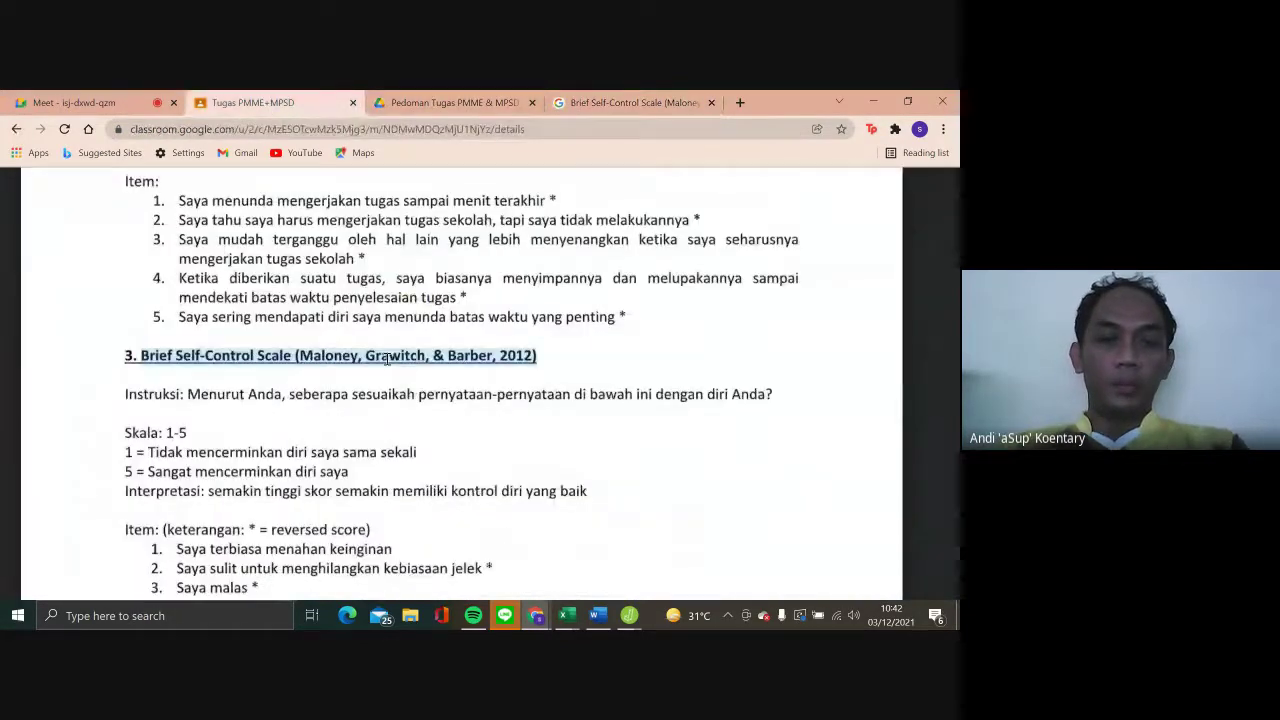
pyautogui.click(655, 102)
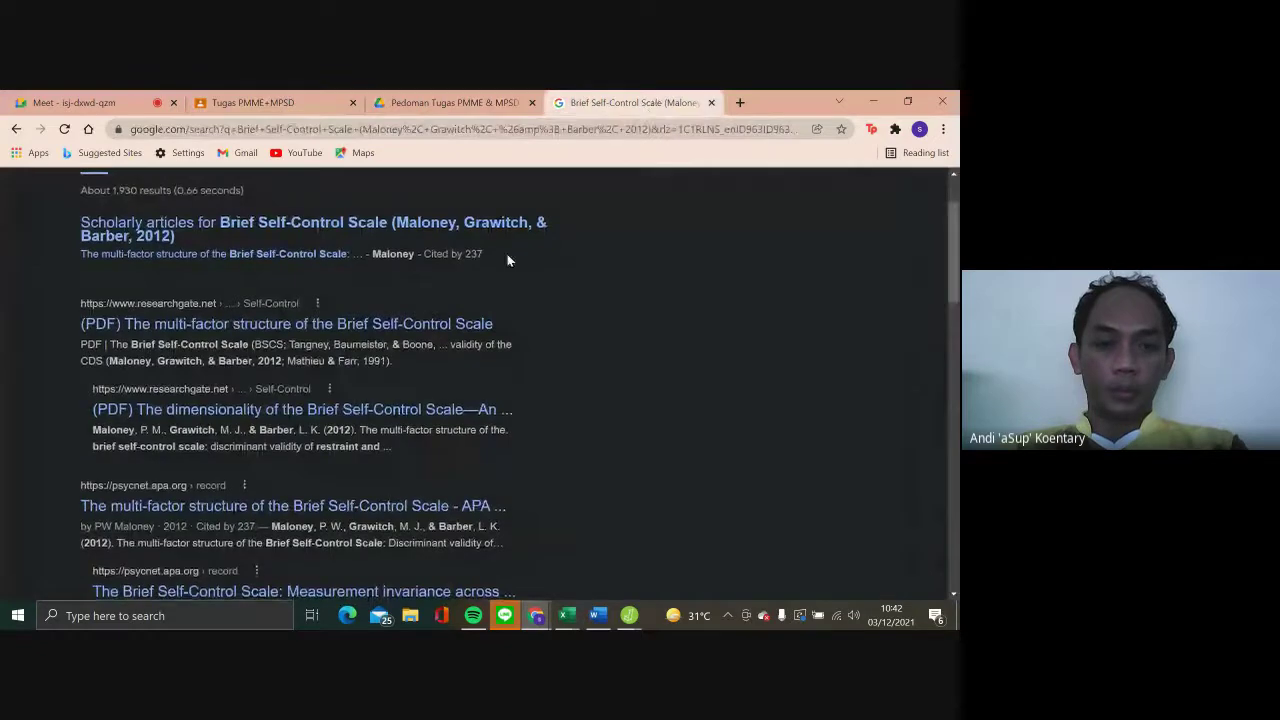
# View the ResearchGate article on the multi-factor structure of the Brief Self-Control Scale, and return to the search results to look over the others
pyautogui.scroll(-1, 507, 256)
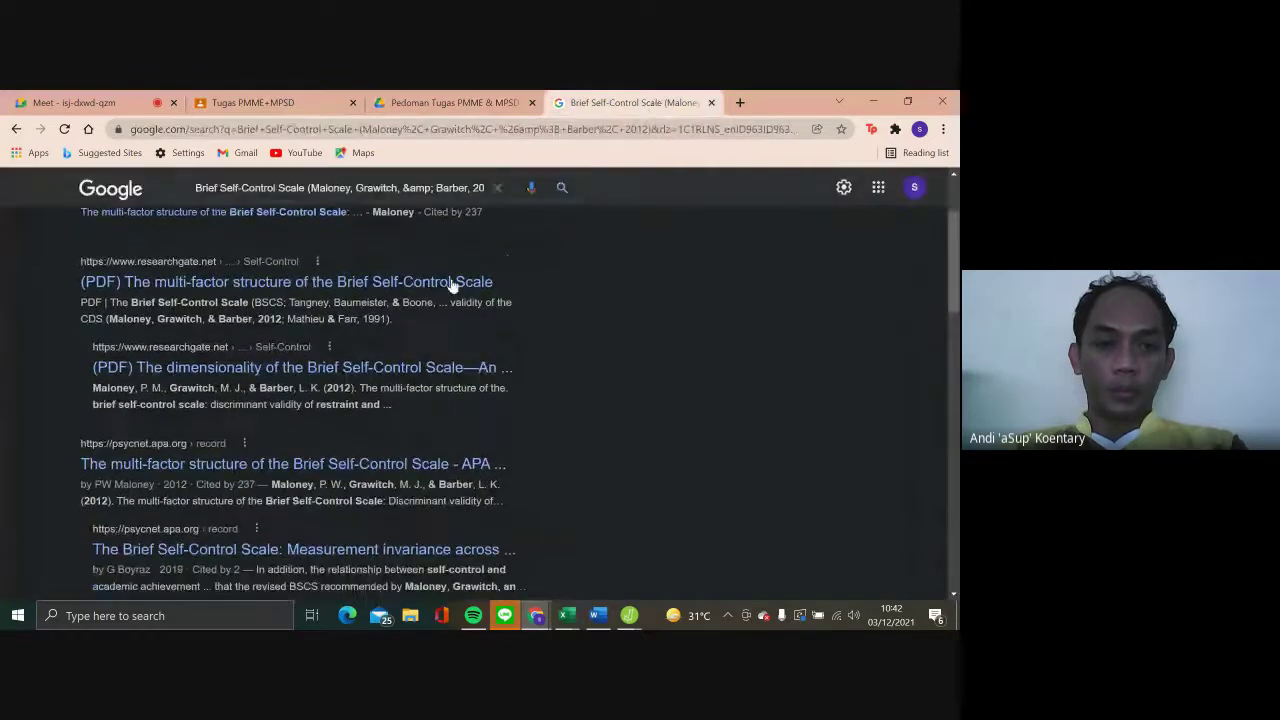
pyautogui.click(377, 295)
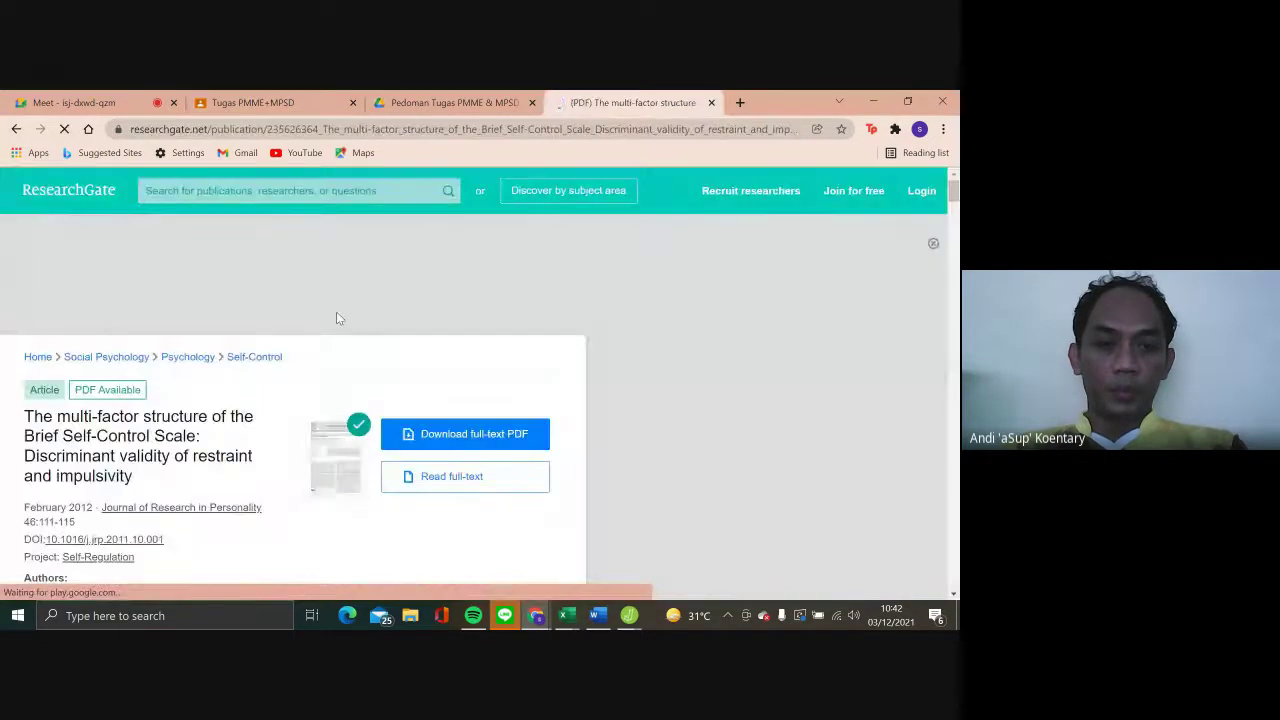
pyautogui.scroll(-2, 336, 311)
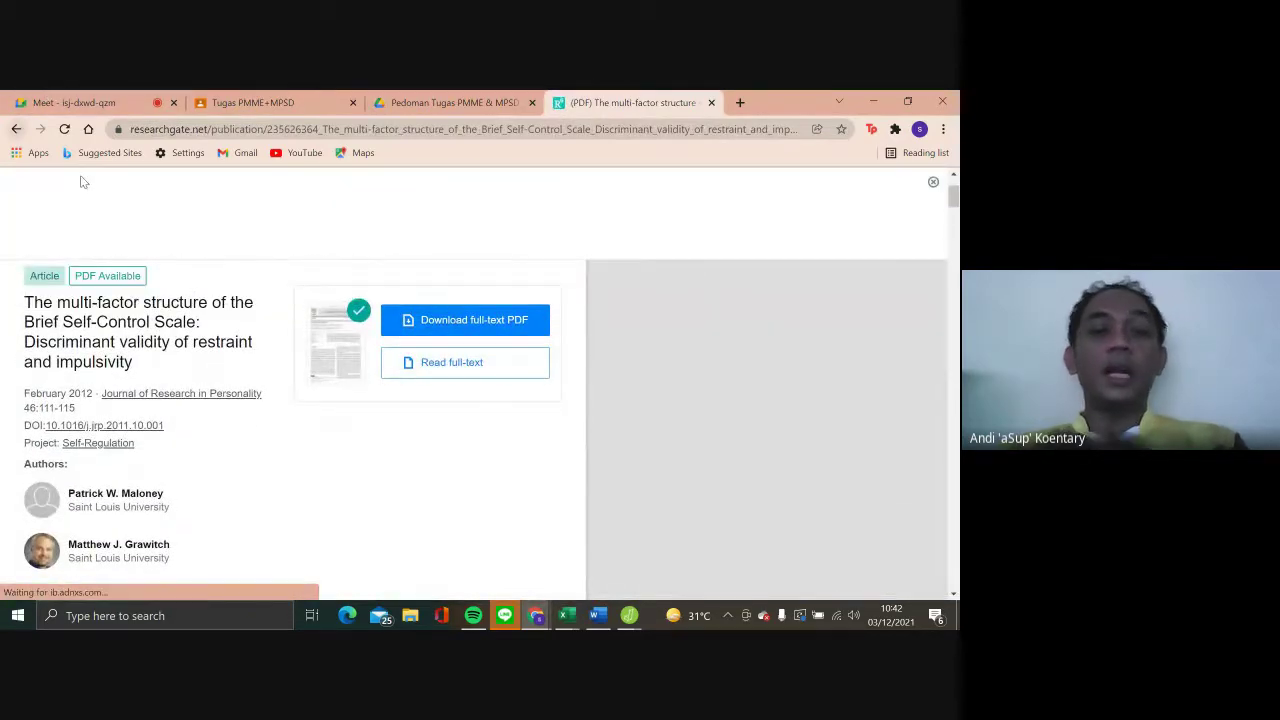
pyautogui.click(16, 129)
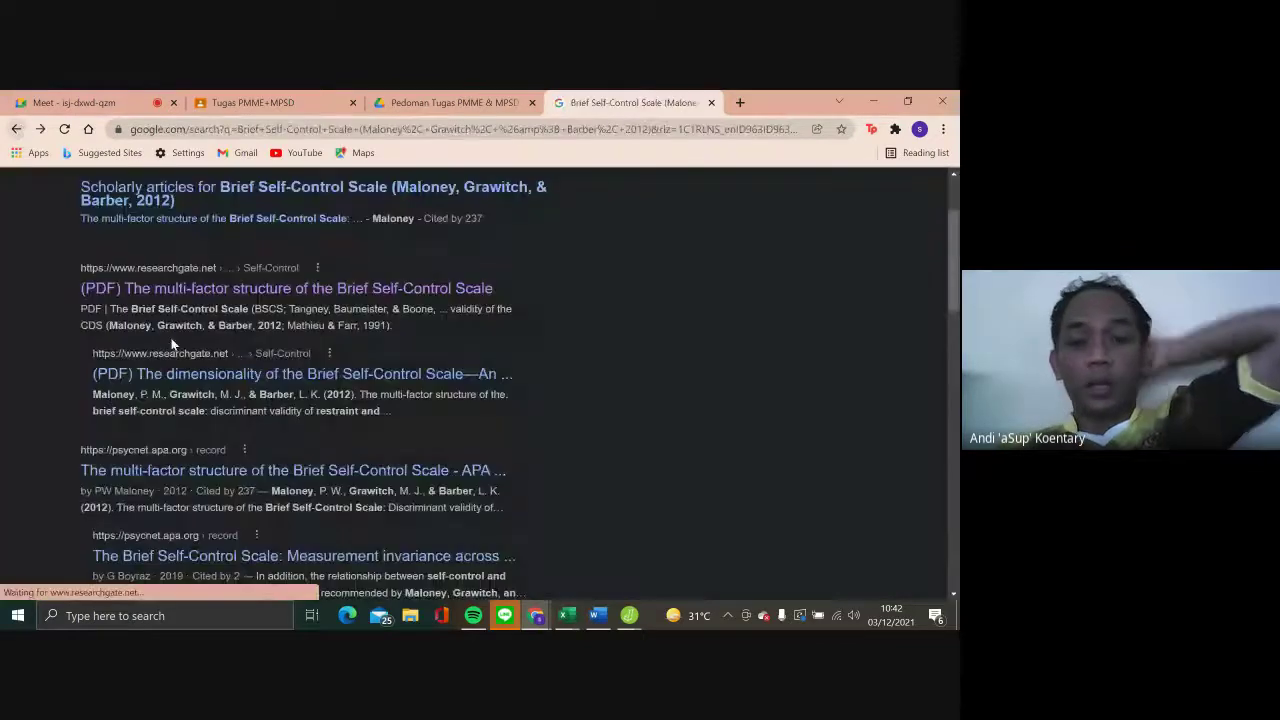
pyautogui.scroll(-1, 172, 344)
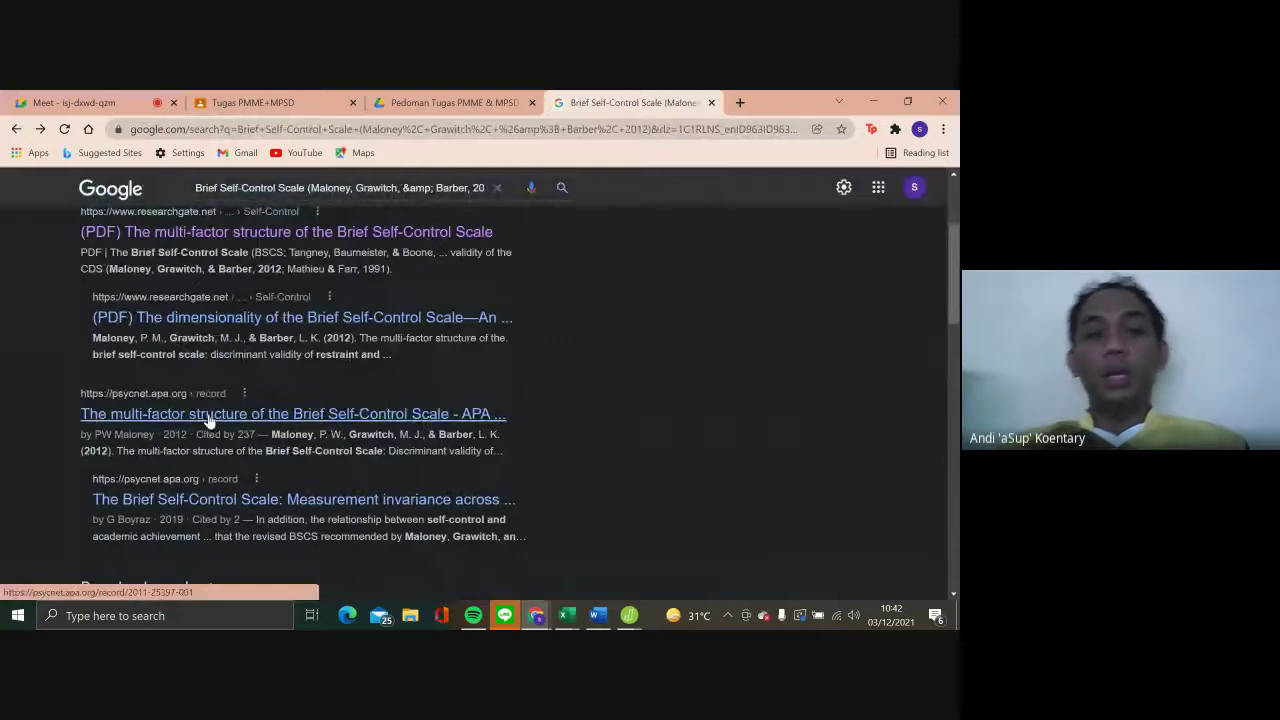
pyautogui.scroll(-1, 209, 420)
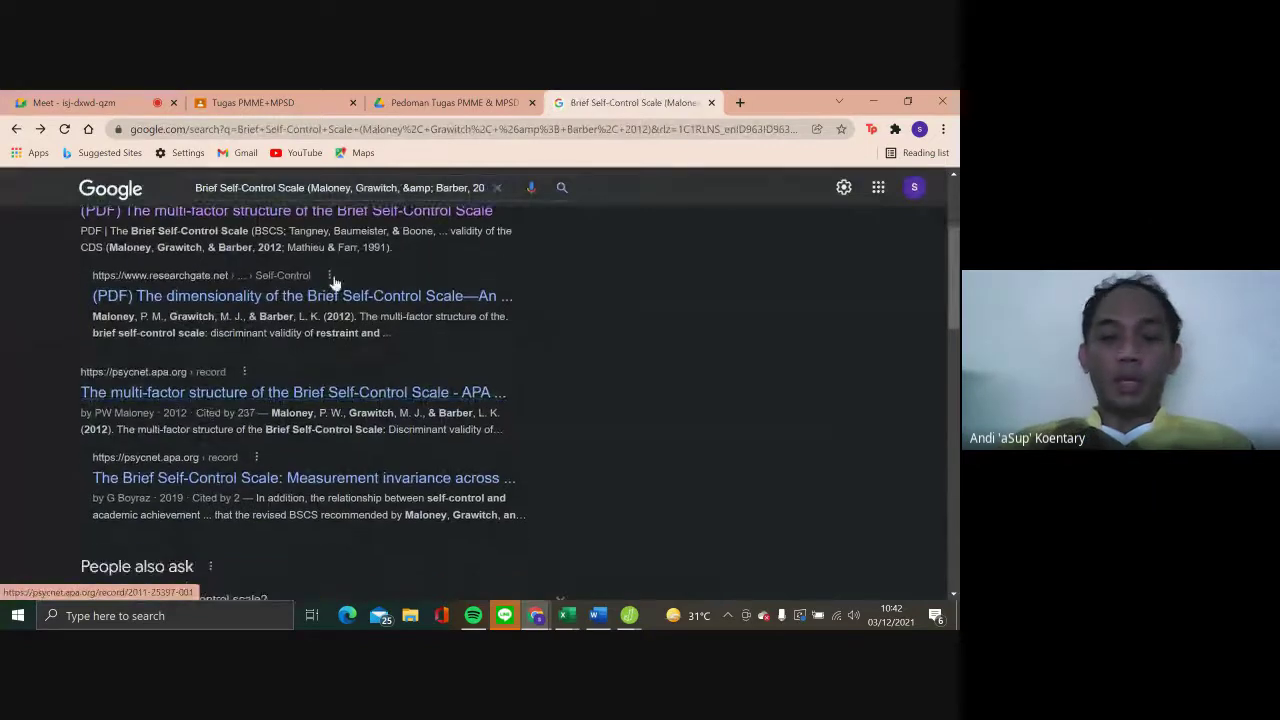
# Check in the Tugas PMME+MPSD guideline which of the seven Brief Self-Control Scale items carry the reversed-score asterisk
pyautogui.click(288, 96)
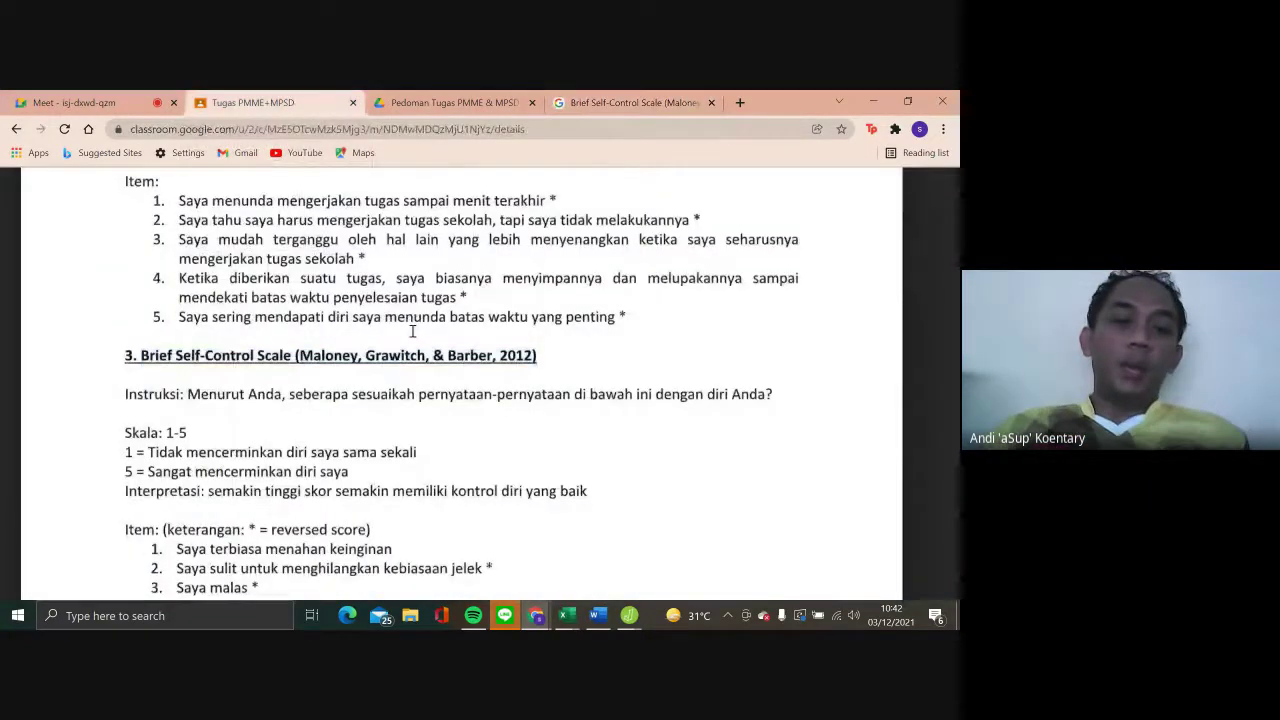
pyautogui.scroll(-2, 412, 331)
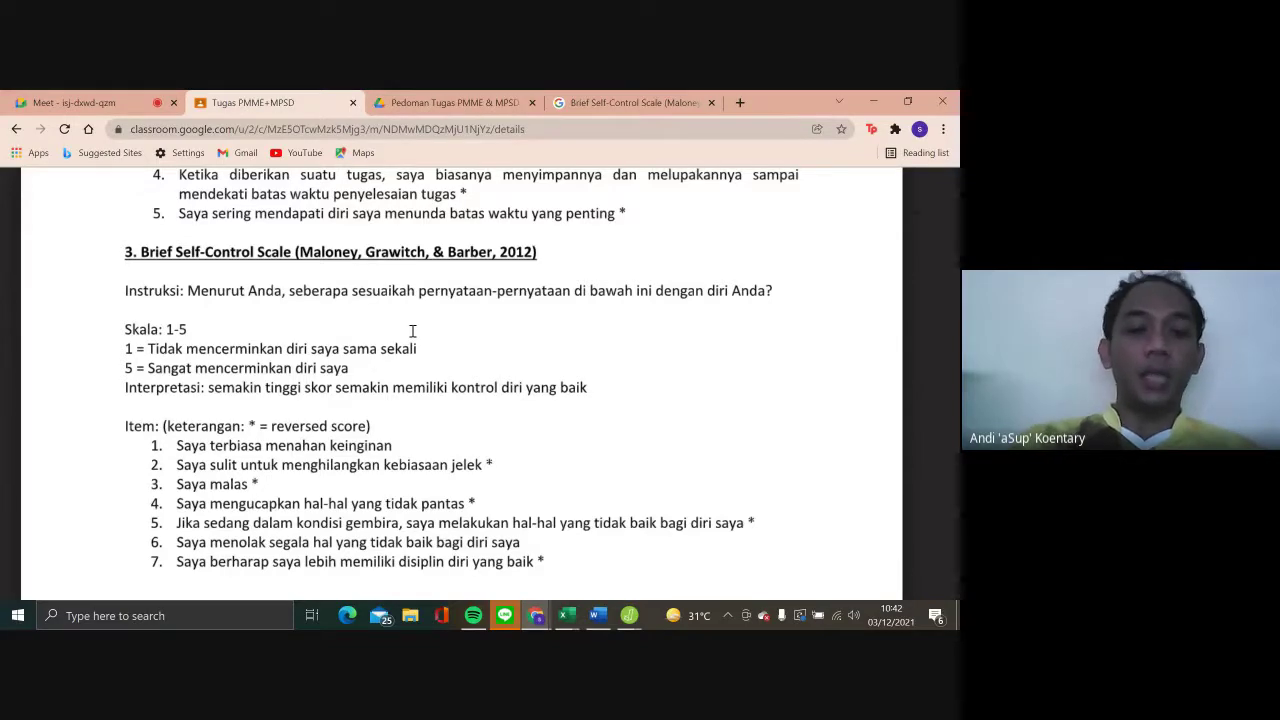
pyautogui.scroll(-1, 412, 331)
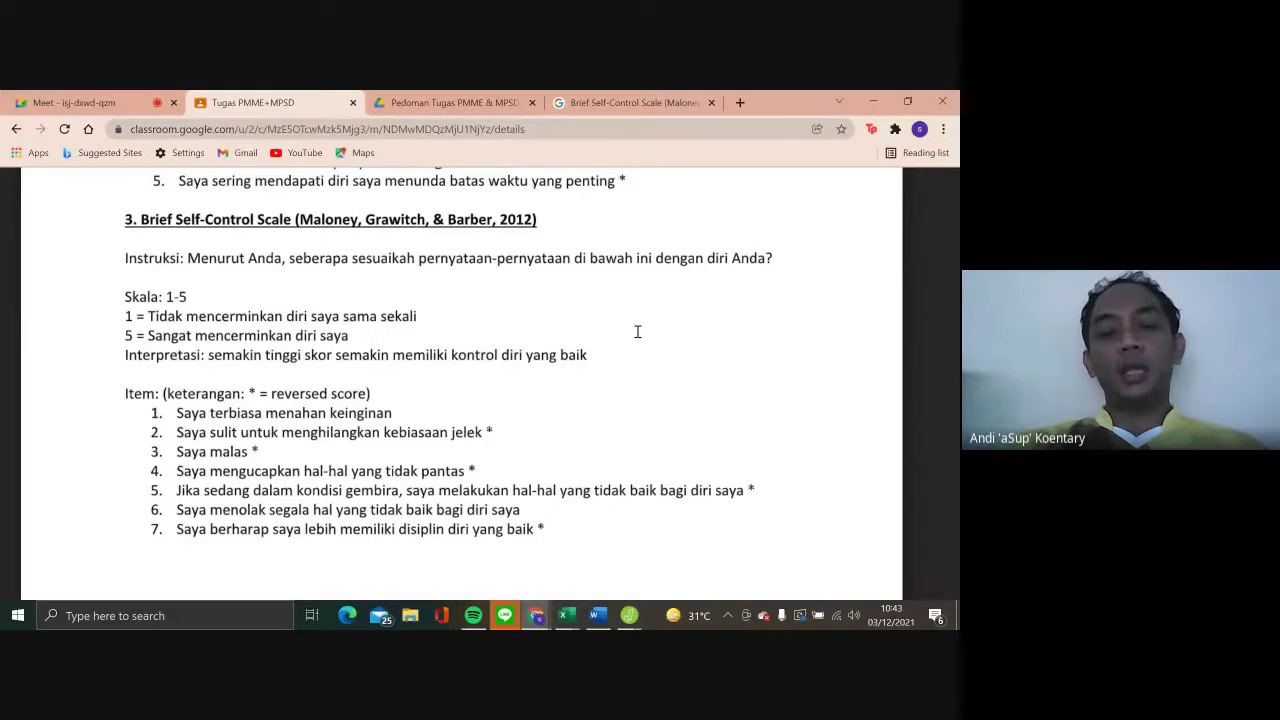
# Switch to the Data Kuesioner MPSD PMME workbook in Excel and locate the self-control item columns starting at AA
pyautogui.moveTo(566, 615)
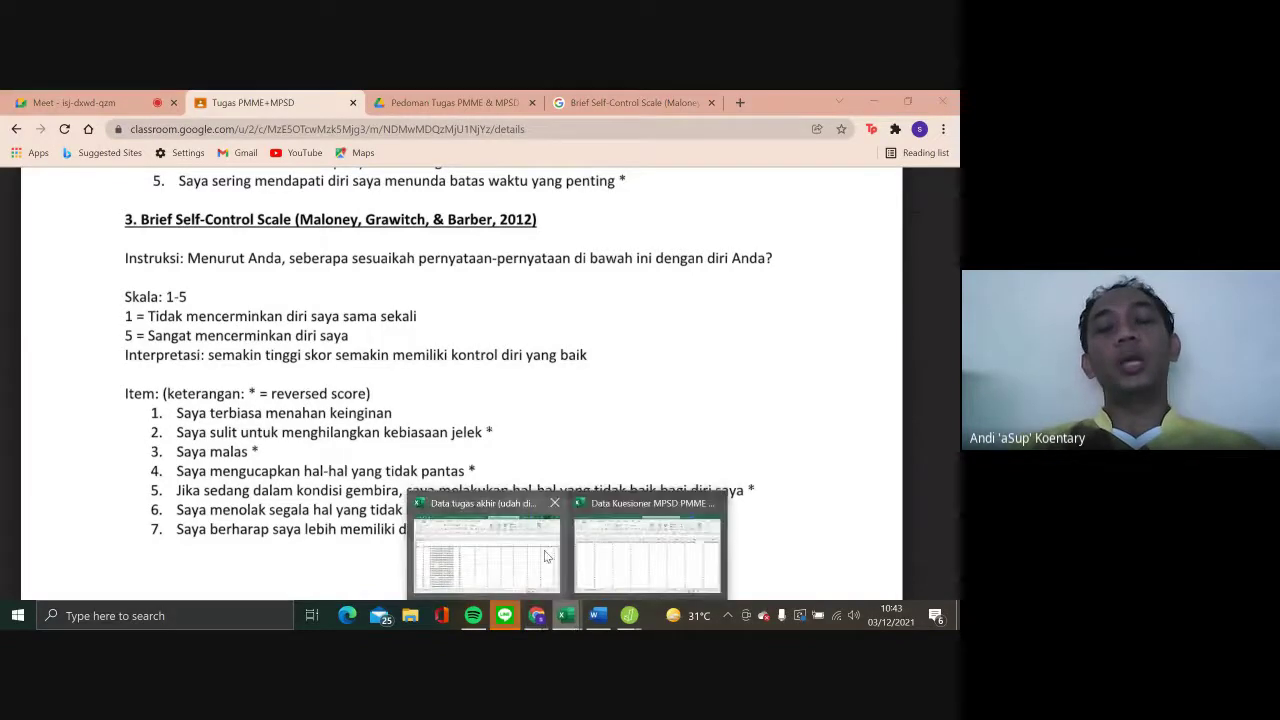
pyautogui.click(632, 551)
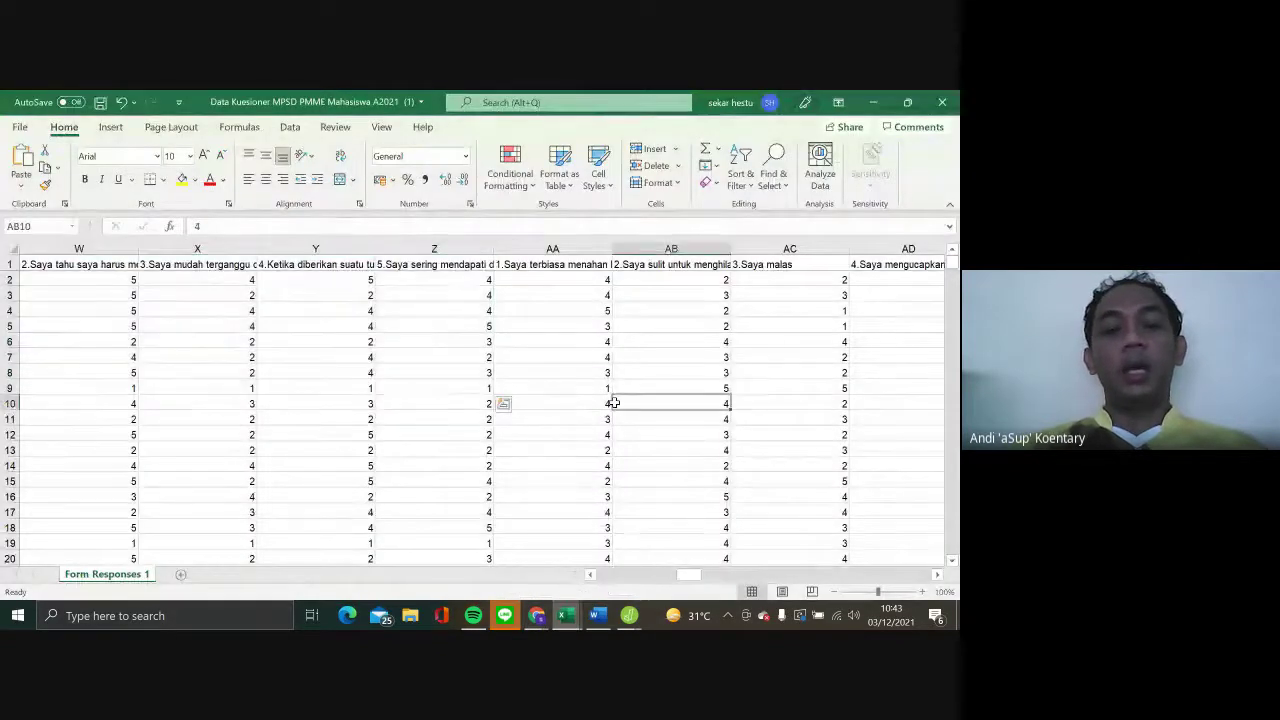
pyautogui.click(549, 279)
pyautogui.hscroll(2, 549, 279)
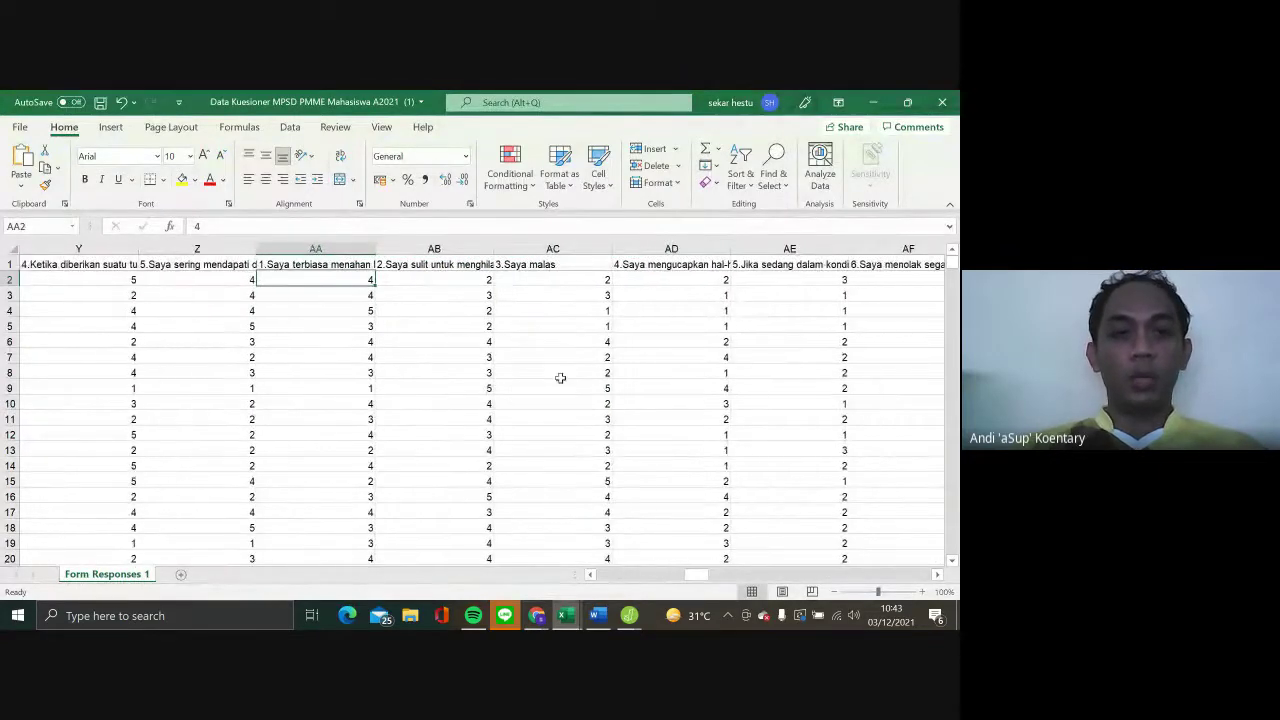
pyautogui.hscroll(1, 562, 385)
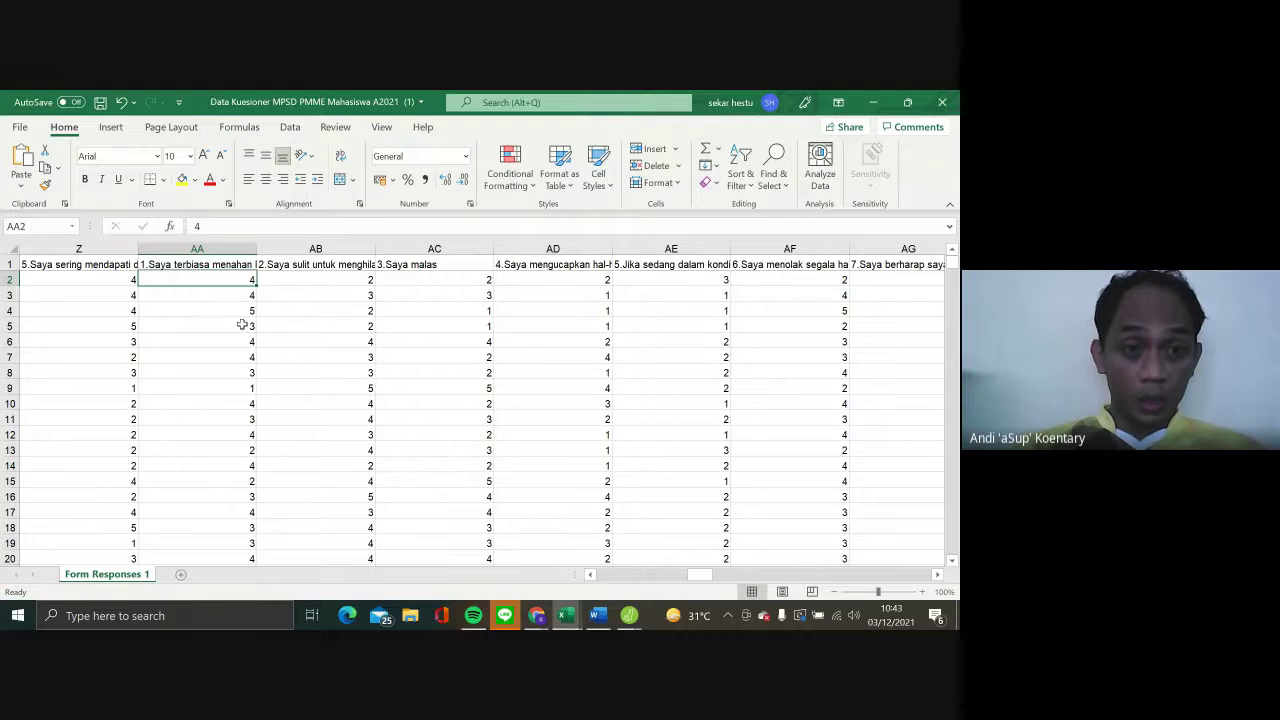
pyautogui.scroll(1, 234, 345)
pyautogui.scroll(2, 234, 345)
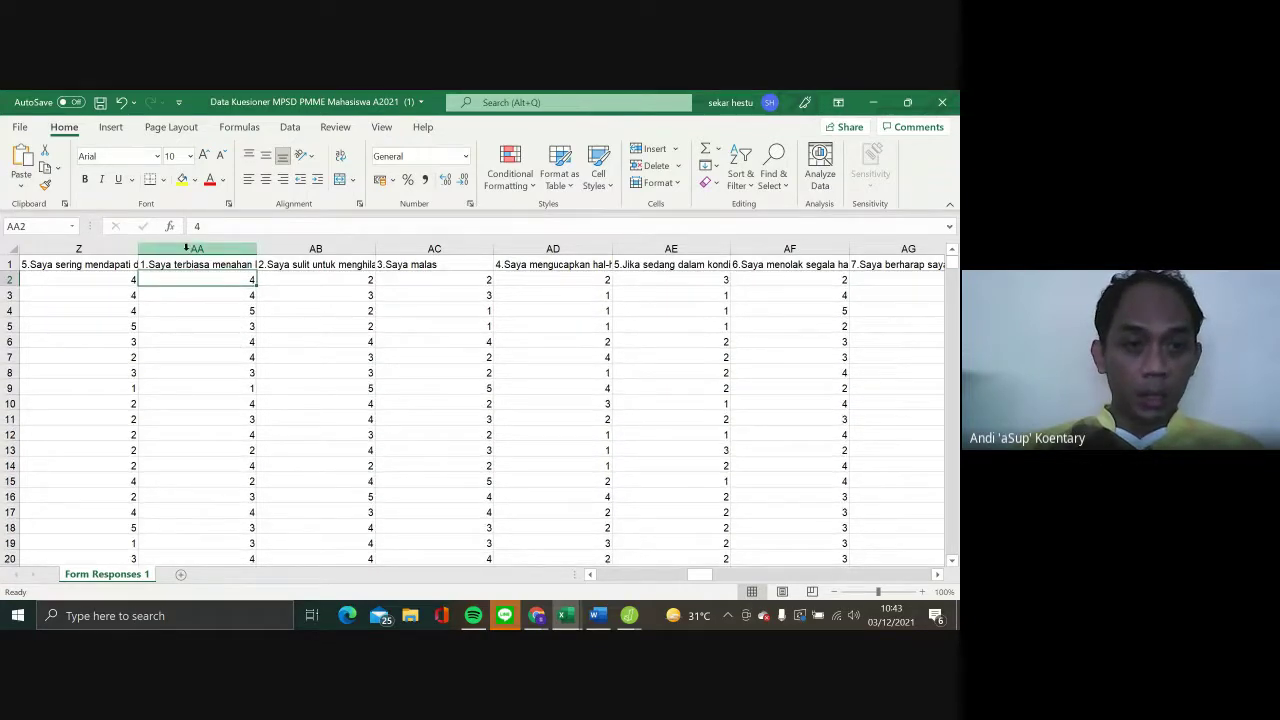
# Try highlighting the first self-control item's column AA and the second item's header cell AB1 in yellow
pyautogui.click(200, 249)
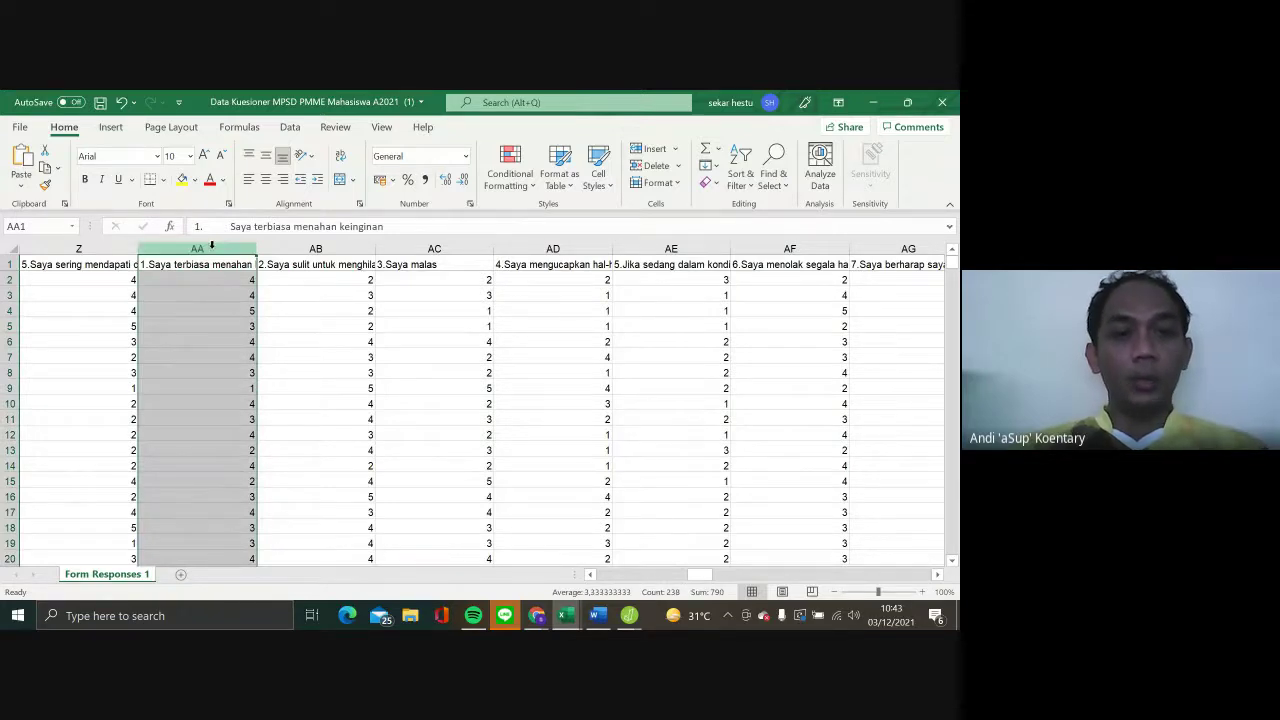
pyautogui.click(182, 180)
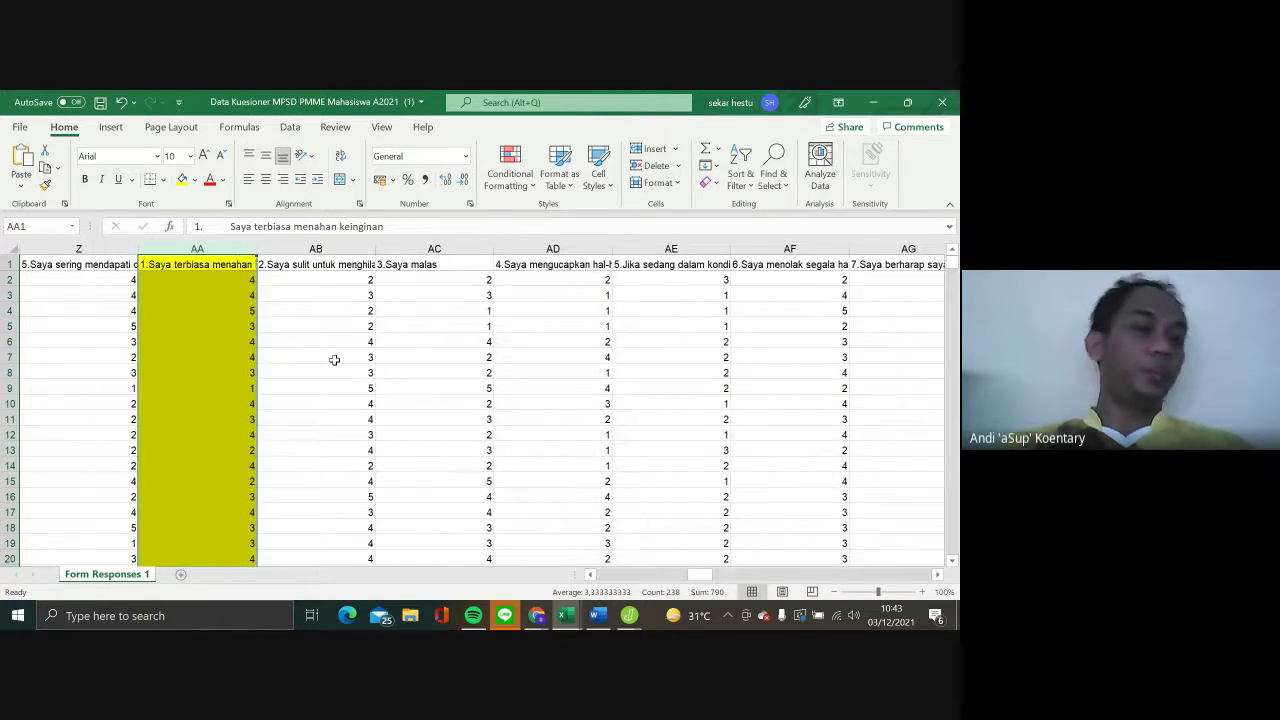
pyautogui.click(305, 266)
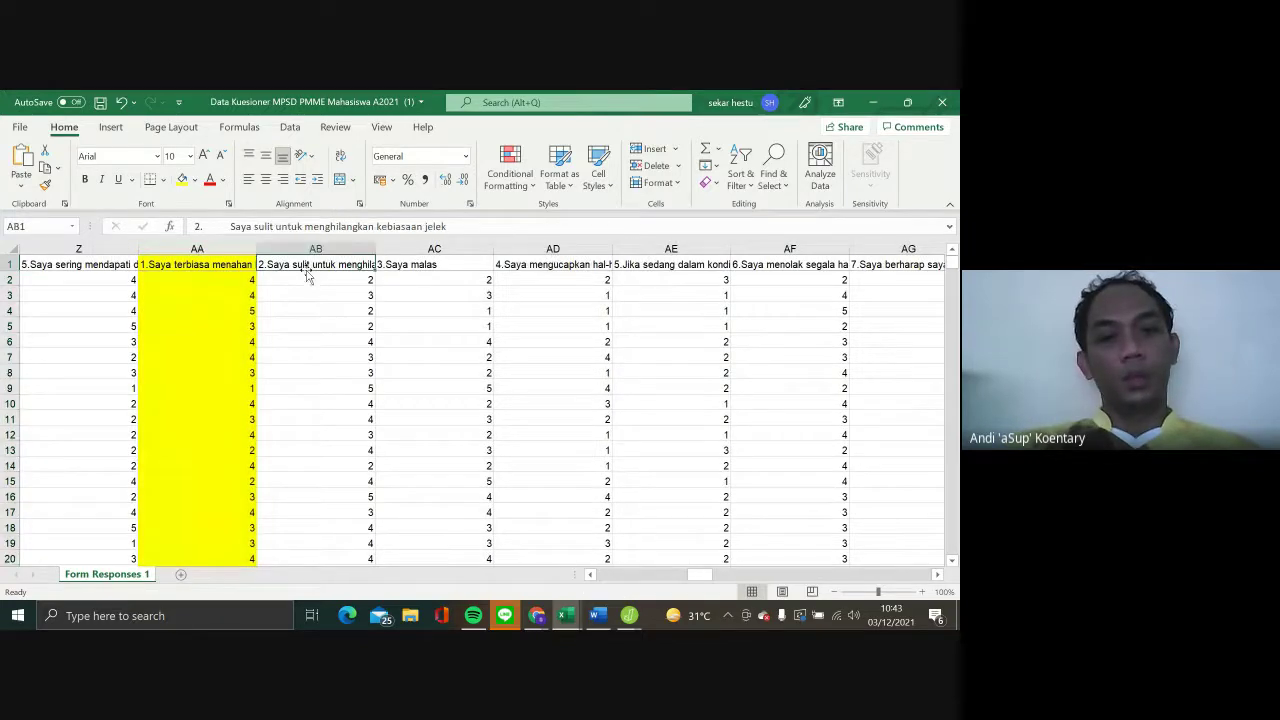
pyautogui.click(182, 184)
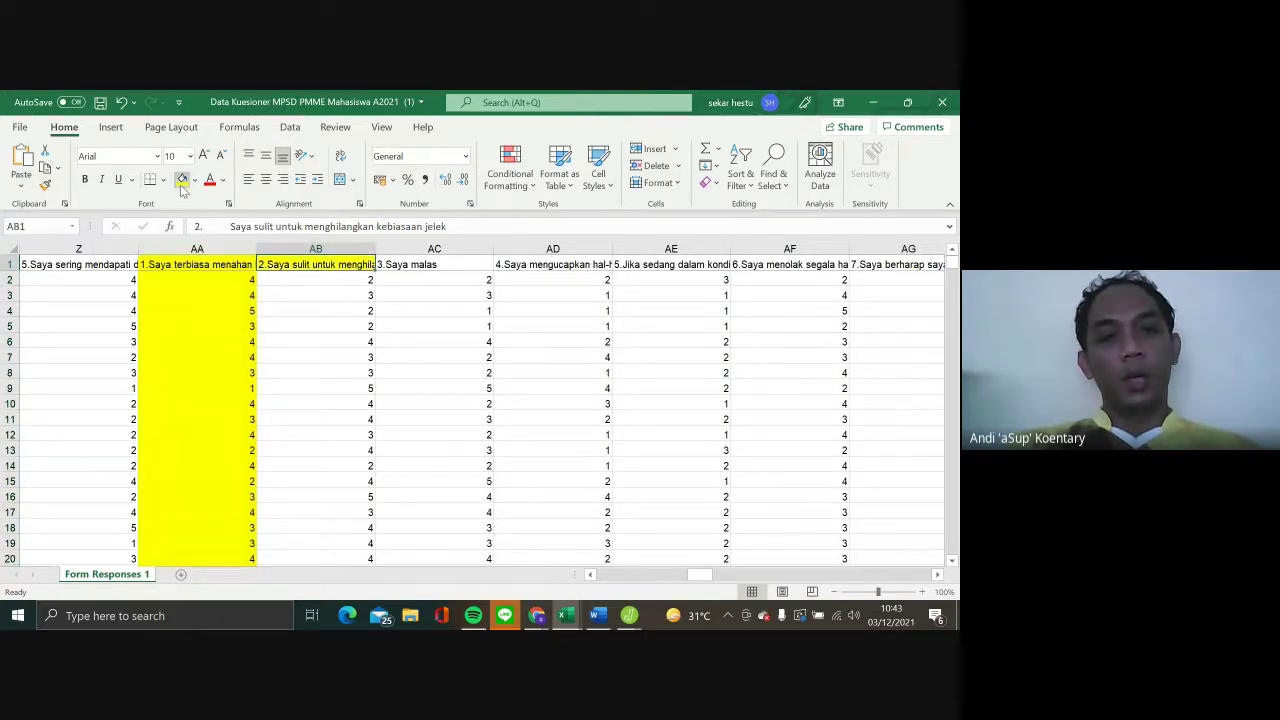
pyautogui.click(298, 249)
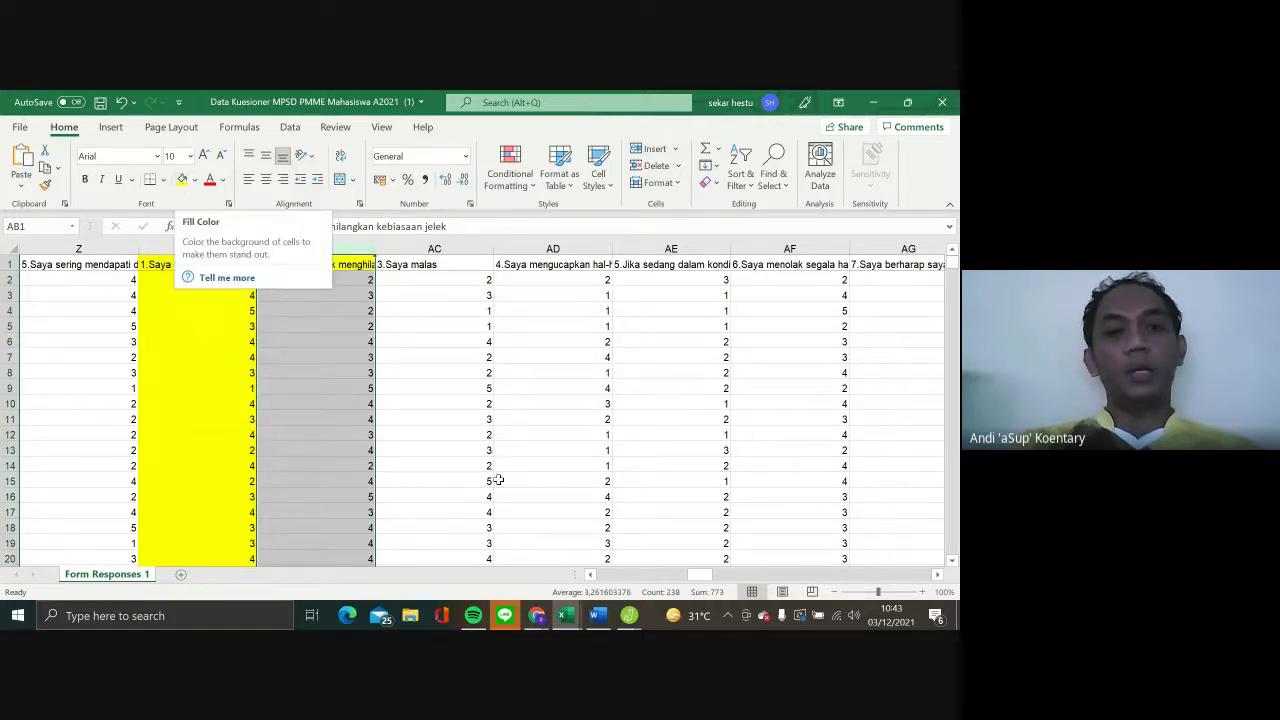
# Recheck the reversed-score items in the browser guideline, and undo both yellow fills in the Excel questionnaire data
pyautogui.click(536, 615)
pyautogui.click(466, 578)
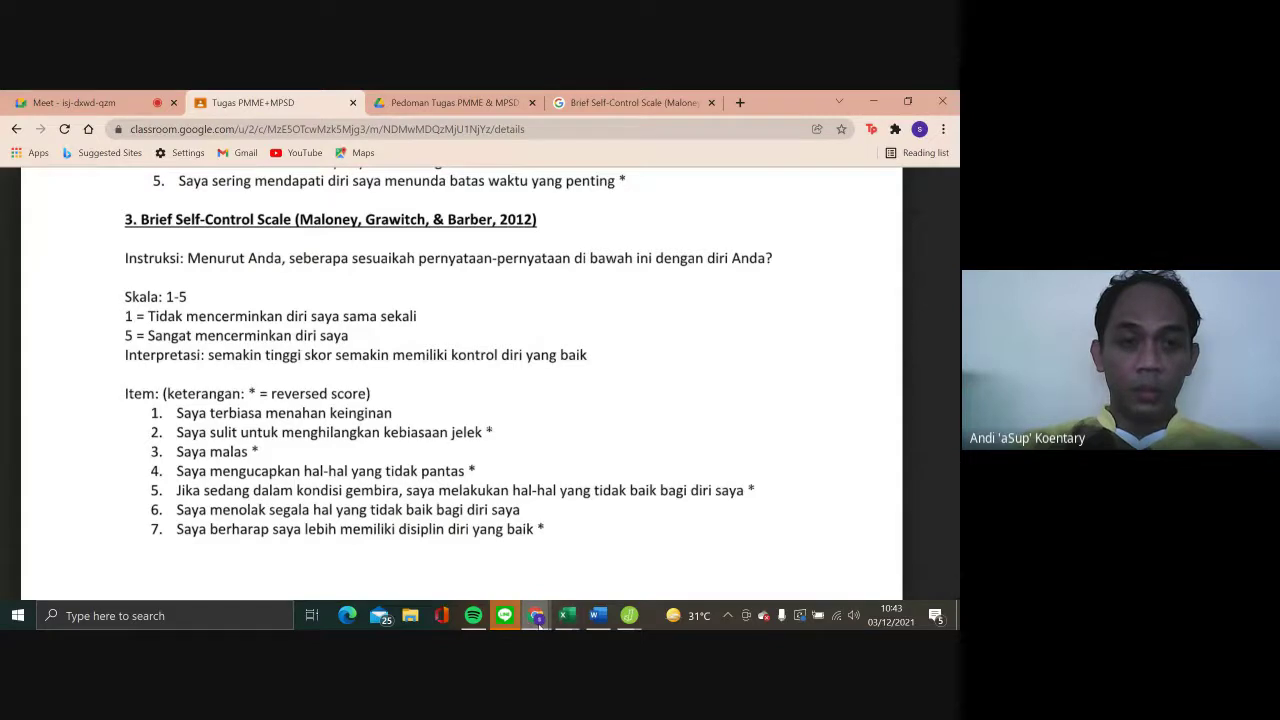
pyautogui.moveTo(566, 617)
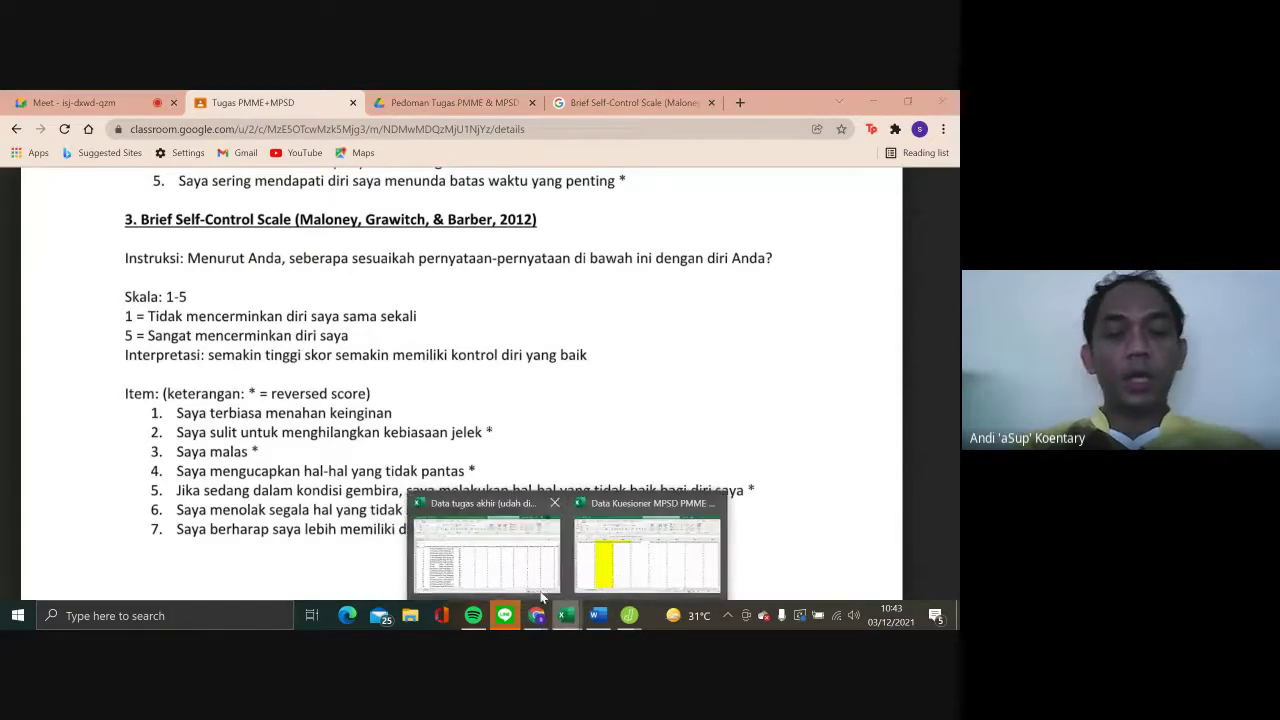
pyautogui.click(647, 560)
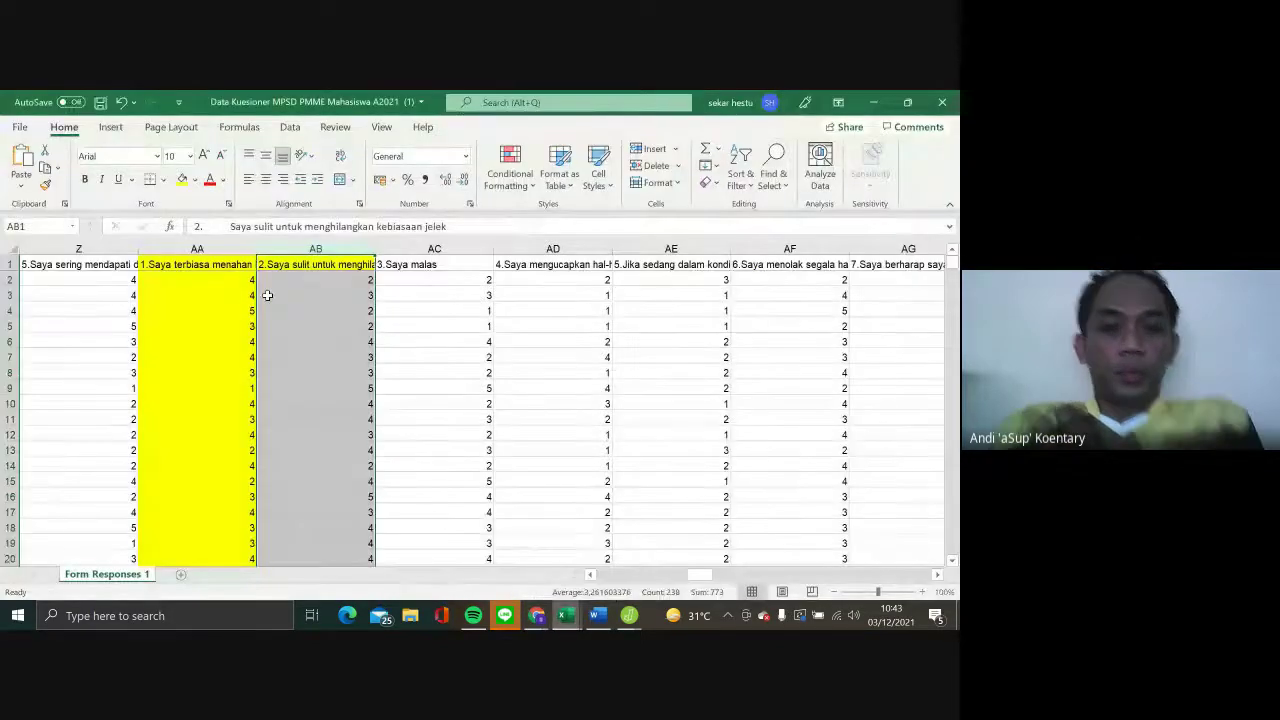
pyautogui.click(121, 102)
pyautogui.click(121, 102)
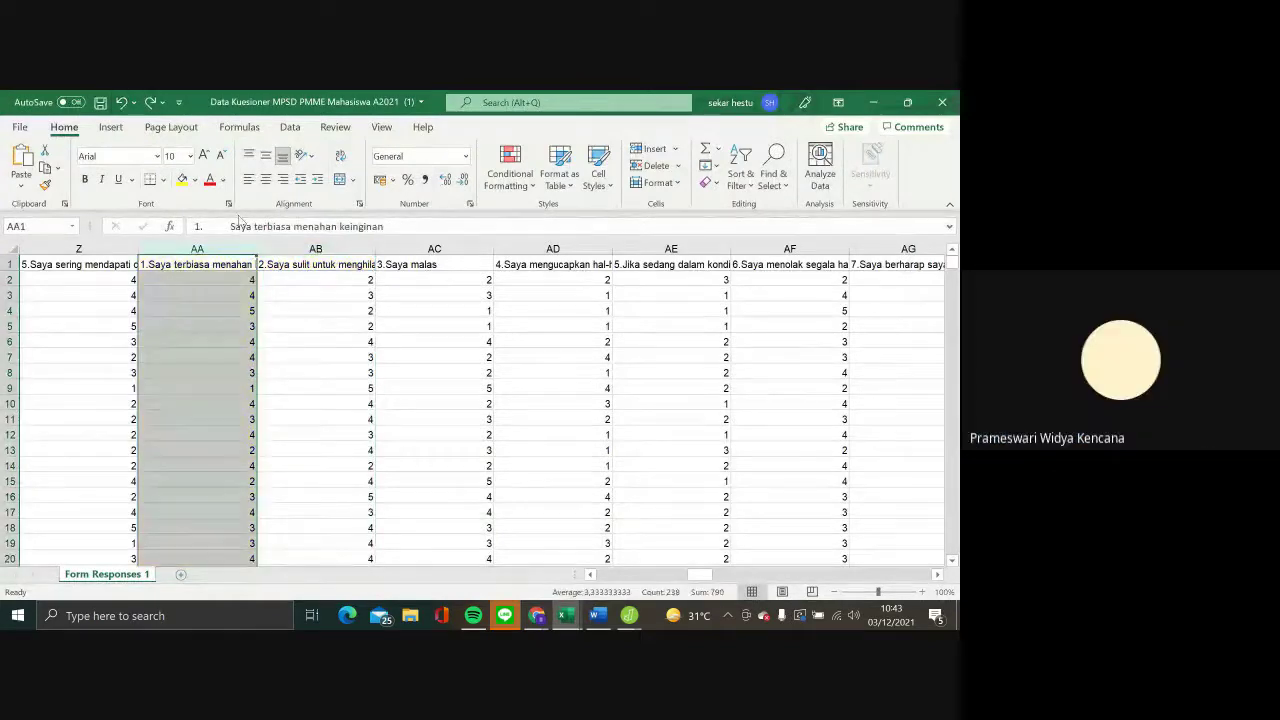
# Highlight the whole column AB, the reverse-scored item 2 "Saya sulit untuk menghilangkan kebiasaan jelek", in yellow
pyautogui.click(314, 325)
pyautogui.click(292, 266)
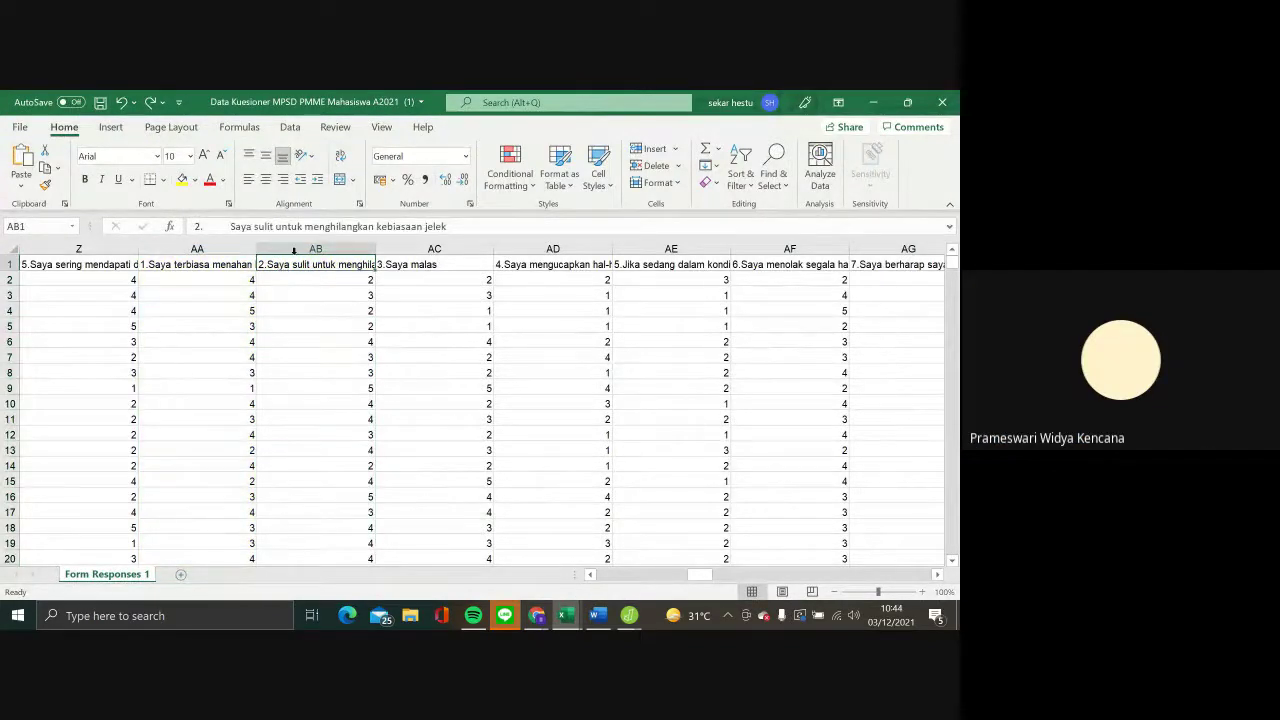
pyautogui.click(293, 250)
pyautogui.click(182, 179)
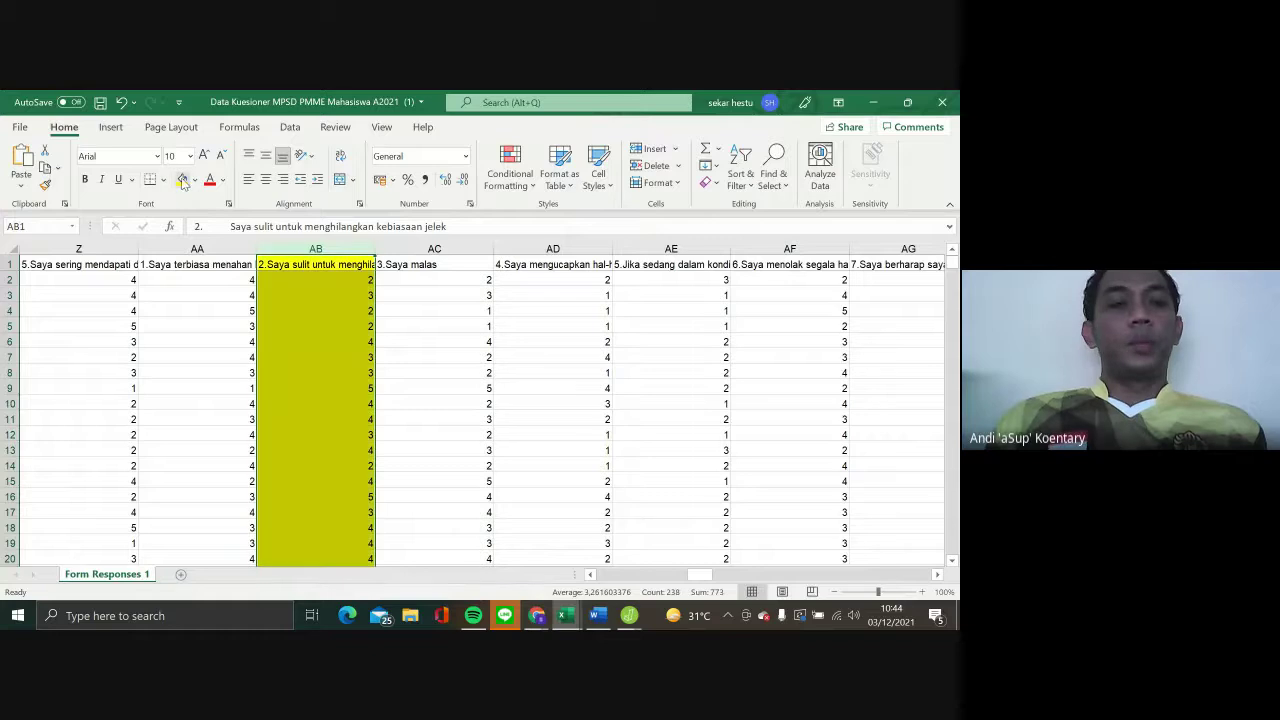
# Highlight the whole column AC, the reverse-scored item 3 "Saya malas", in yellow
pyautogui.click(422, 250)
pyautogui.moveTo(420, 277); pyautogui.dragTo(413, 264)
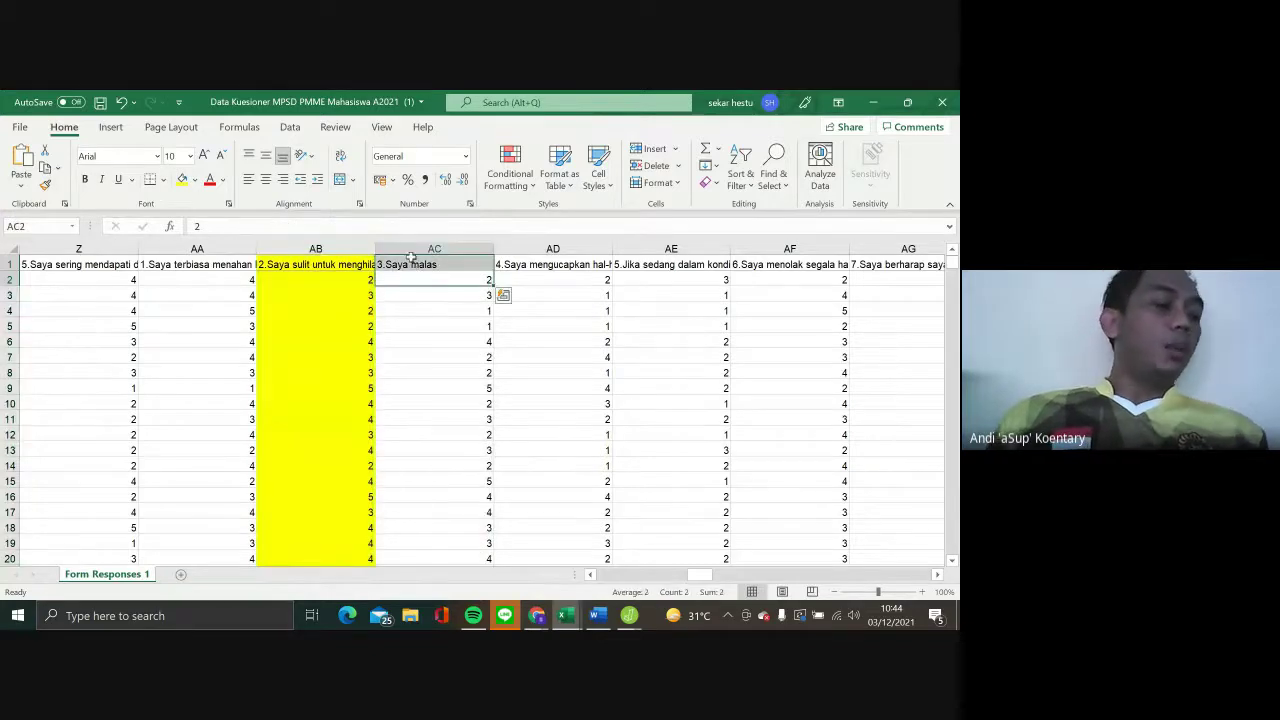
pyautogui.click(414, 249)
pyautogui.click(182, 179)
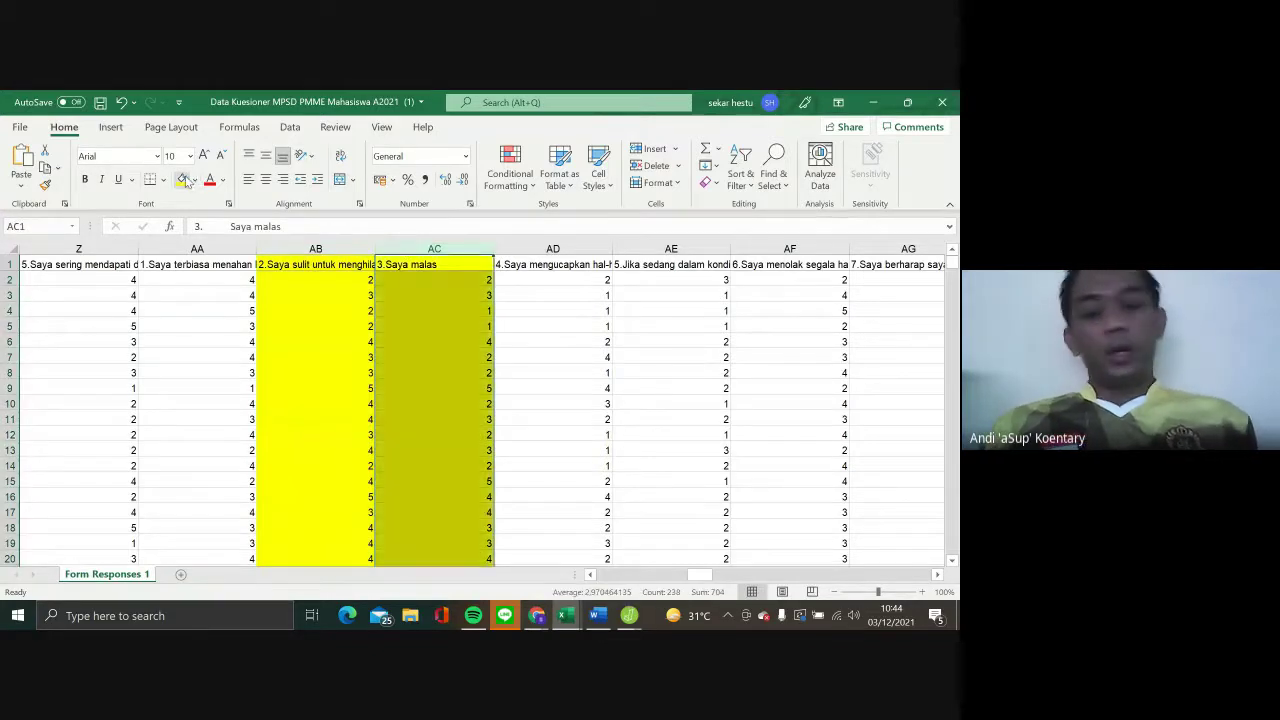
# Highlight the whole columns AD and AE, self-control items 4 "Saya mengucapkan hal-hal yang tidak pantas" and 5, in yellow
pyautogui.click(540, 250)
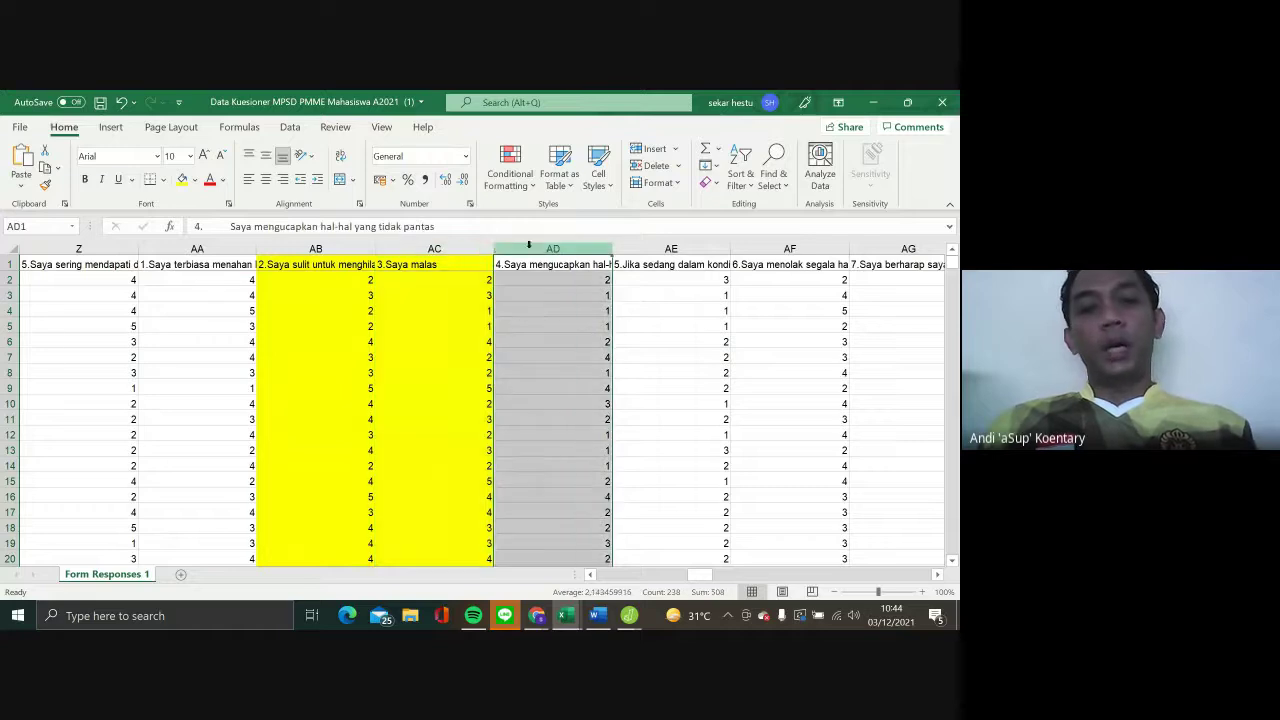
pyautogui.click(182, 179)
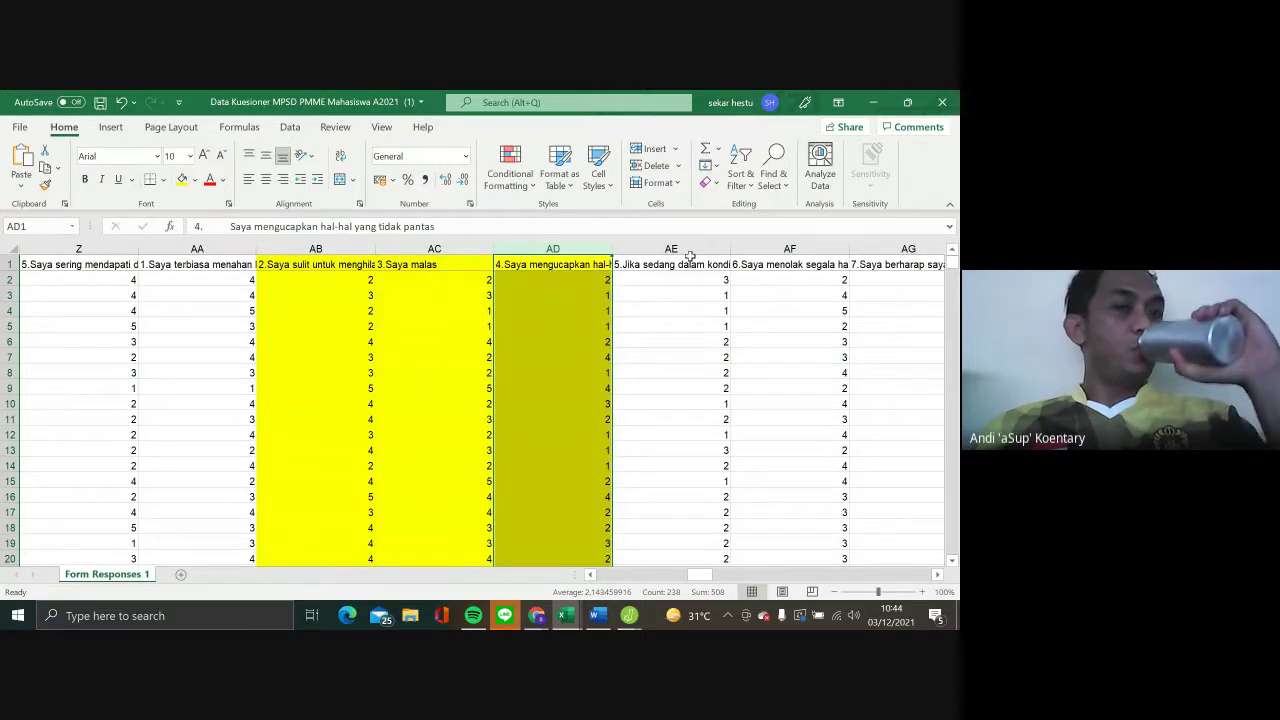
pyautogui.click(690, 256)
pyautogui.click(182, 179)
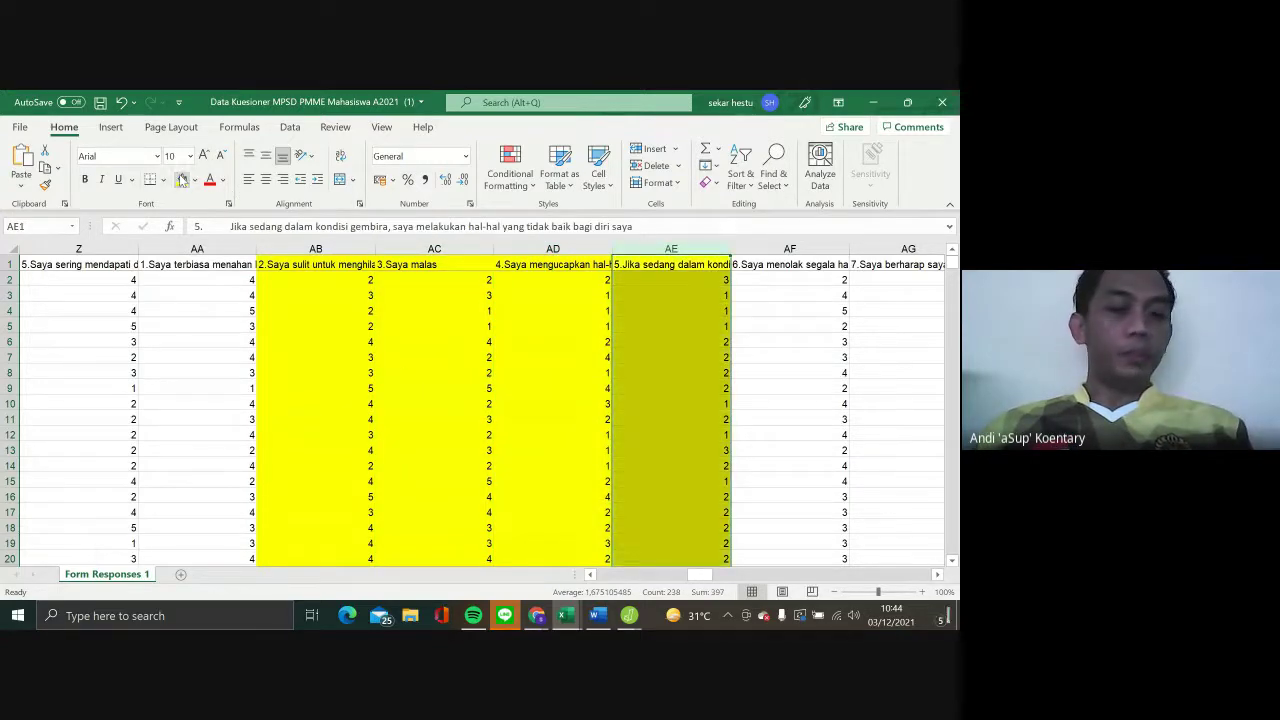
# Highlight the whole column AG, self-control item 7 "Saya berharap saya lebih memiliki disiplin diri yang baik", in yellow
pyautogui.hscroll(3, 394, 377)
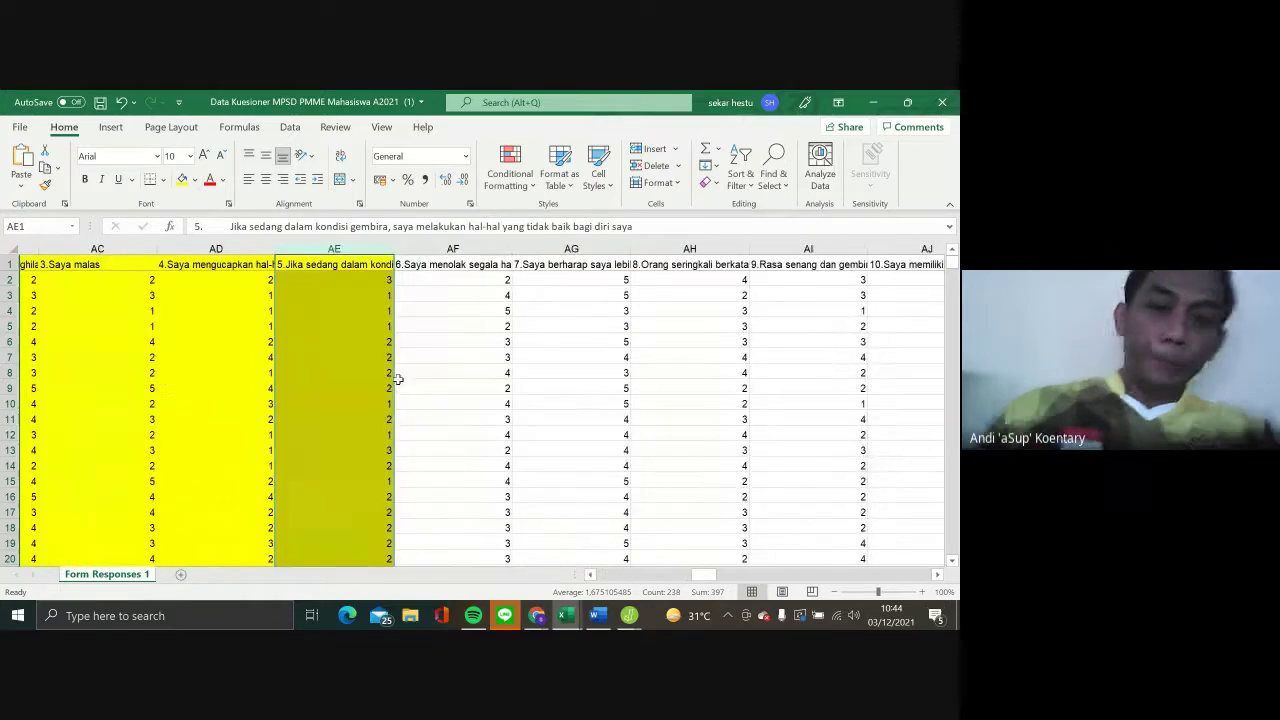
pyautogui.click(553, 249)
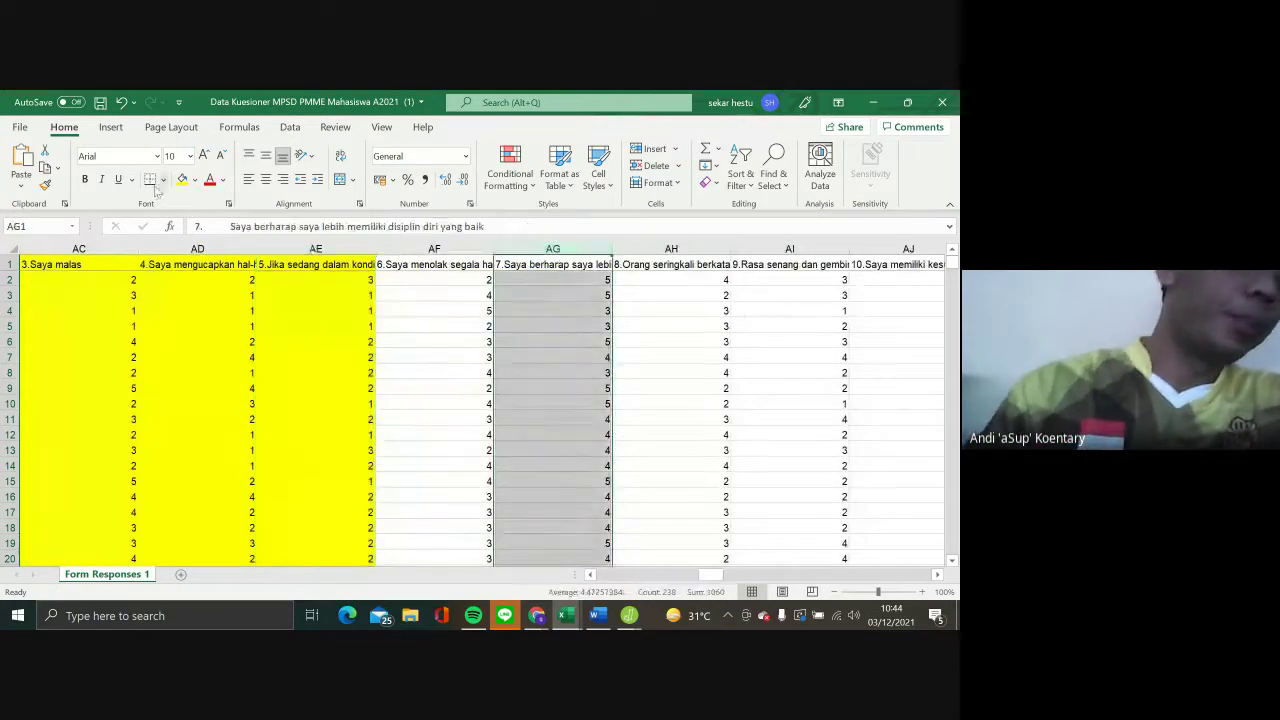
pyautogui.click(182, 179)
# Highlight the whole columns AI and AJ, self-control items 9 and 10 "Saya memiliki kesulitan untuk berkonsentrasi", in yellow
pyautogui.hscroll(1, 396, 356)
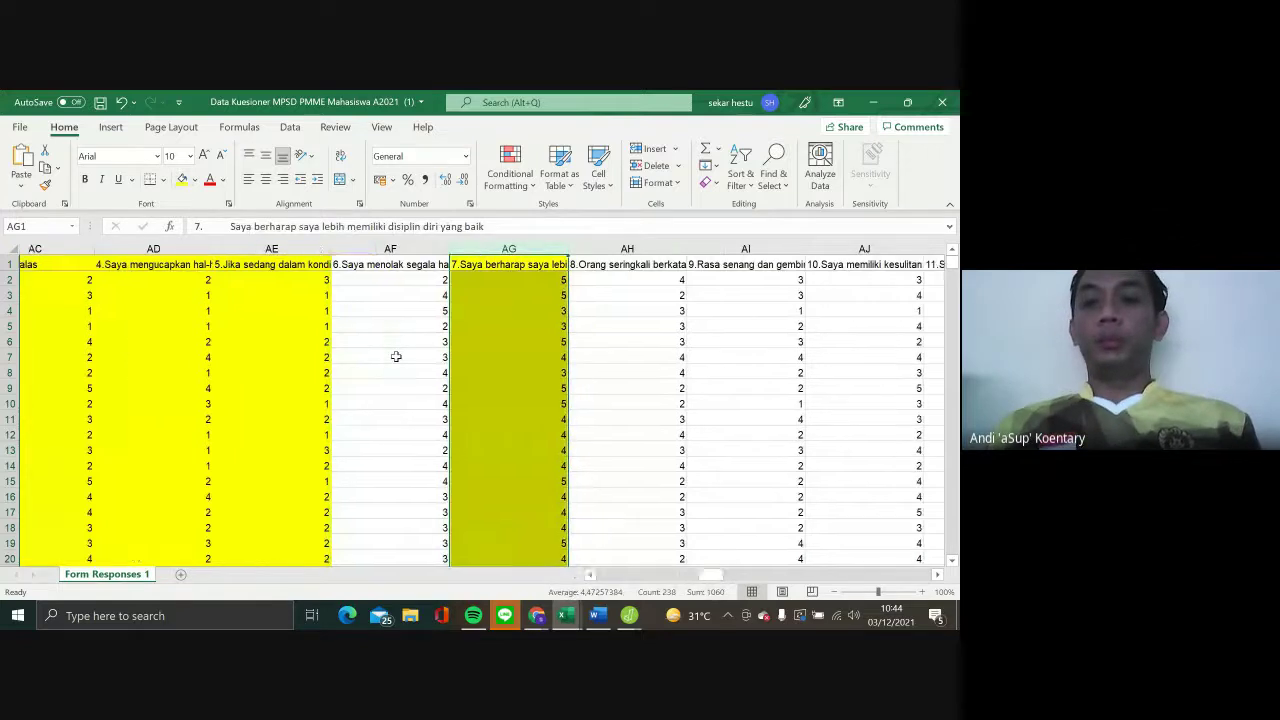
pyautogui.hscroll(2, 396, 356)
pyautogui.click(540, 267)
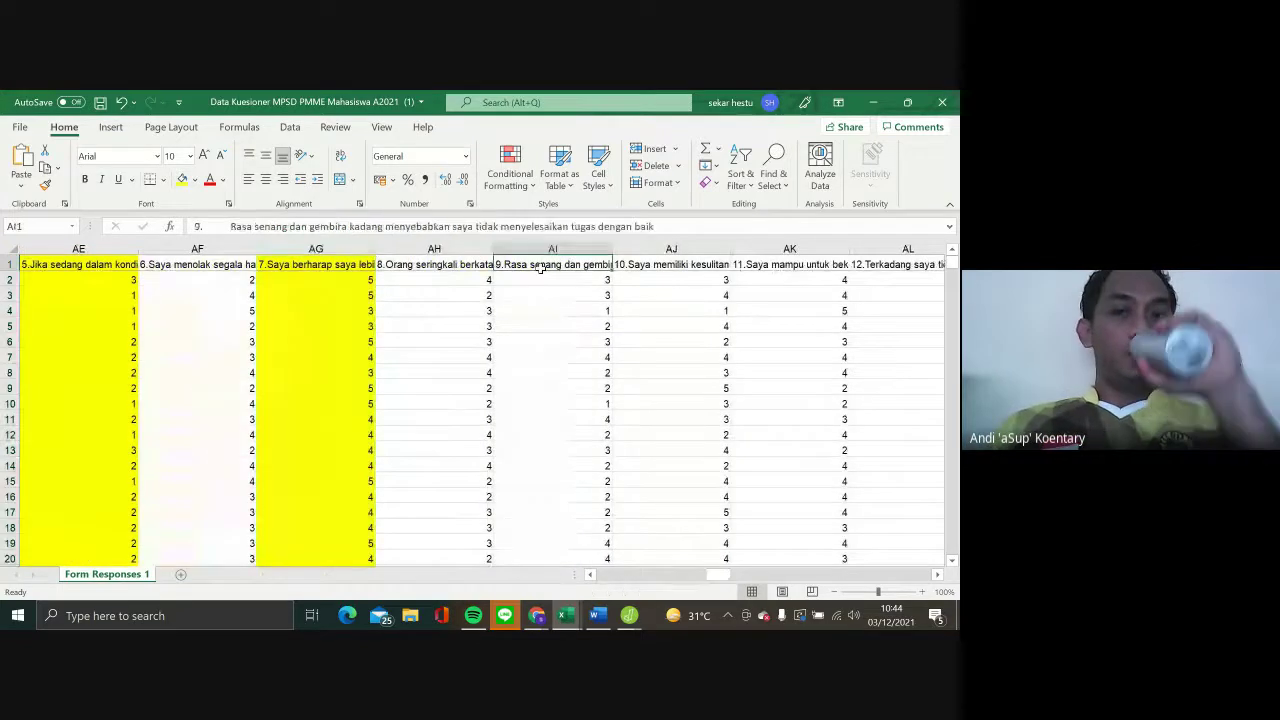
pyautogui.click(519, 246)
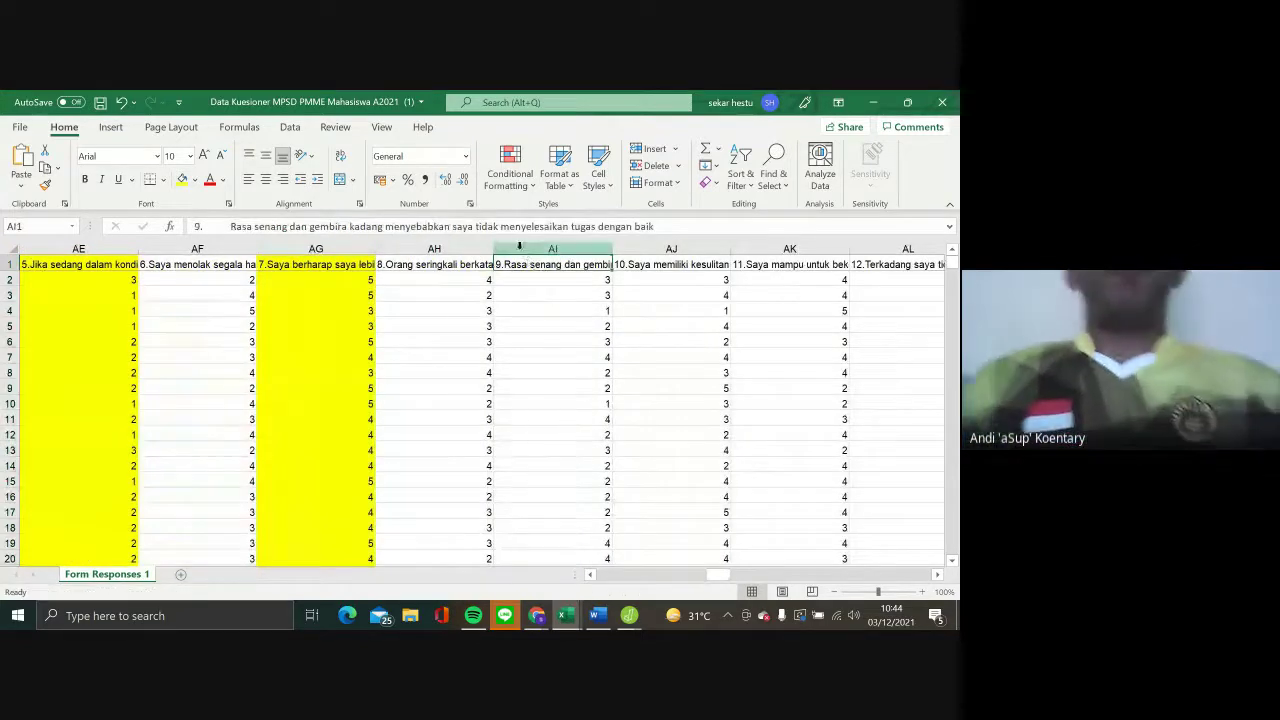
pyautogui.click(519, 246)
pyautogui.press('F4')
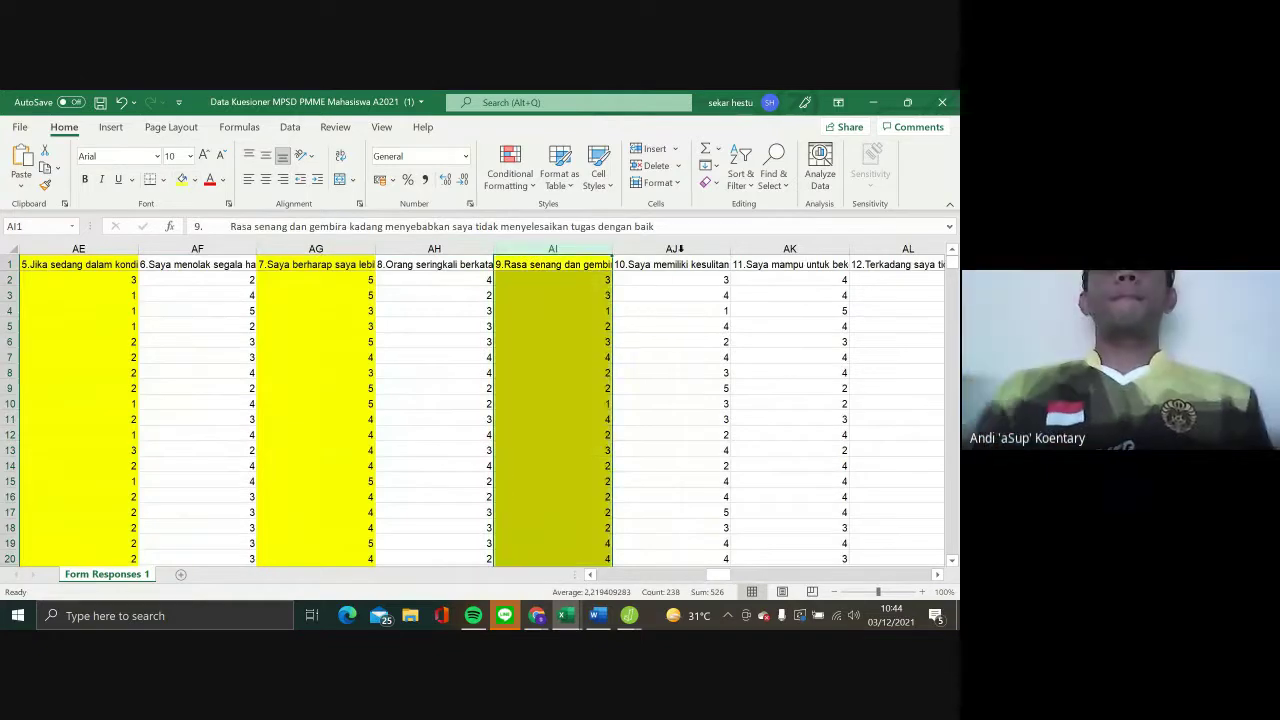
pyautogui.click(678, 248)
pyautogui.click(182, 179)
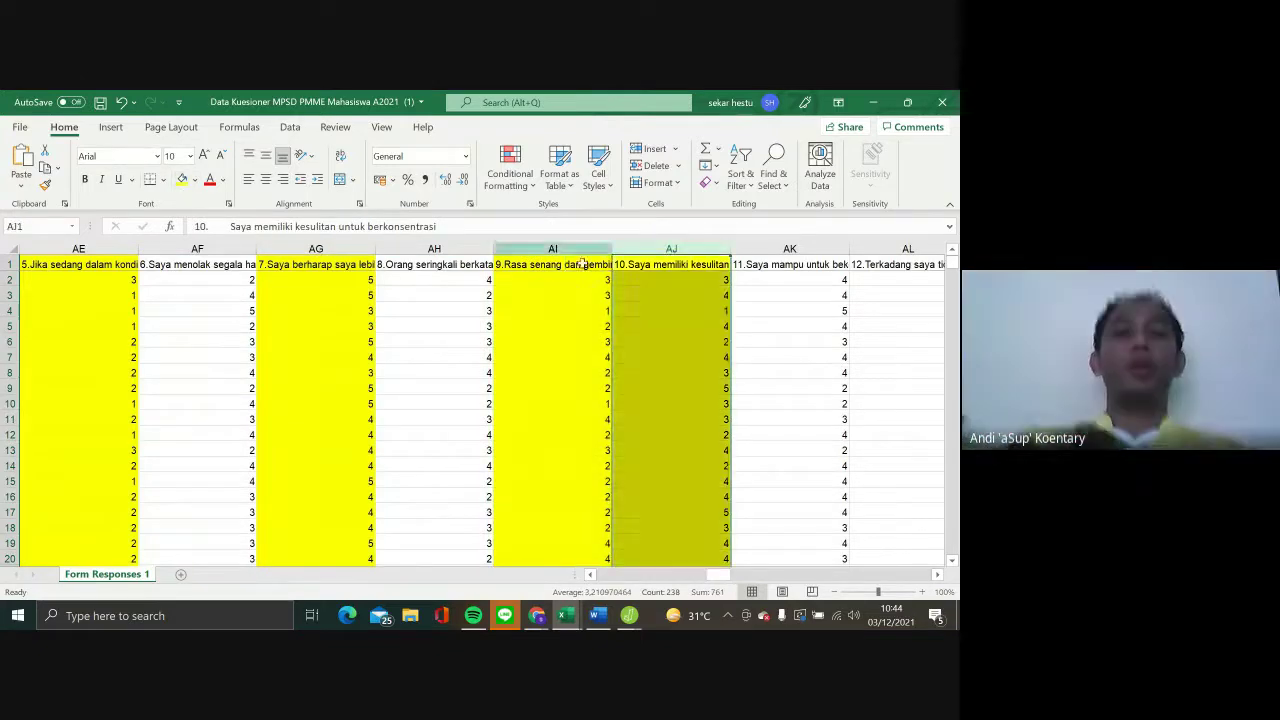
# Highlight the whole columns AK and AL, self-control items 11 and 12, in yellow
pyautogui.click(810, 249)
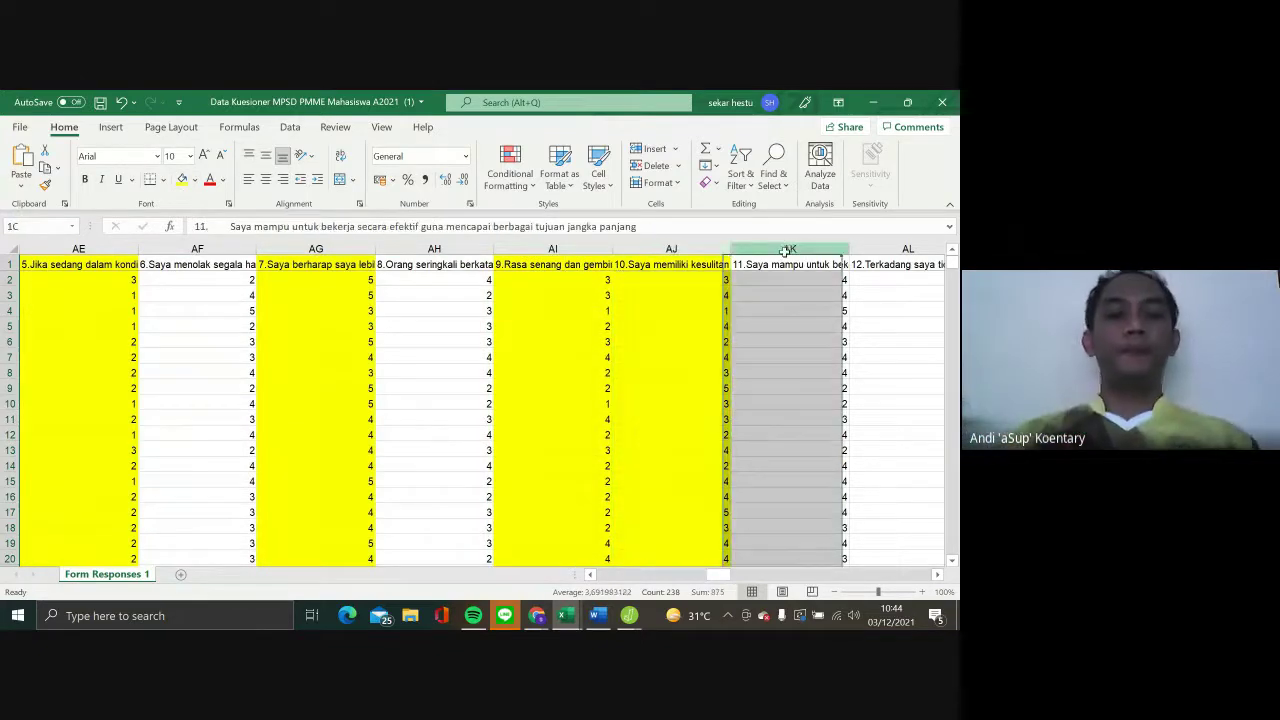
pyautogui.click(182, 180)
pyautogui.hscroll(2, 649, 314)
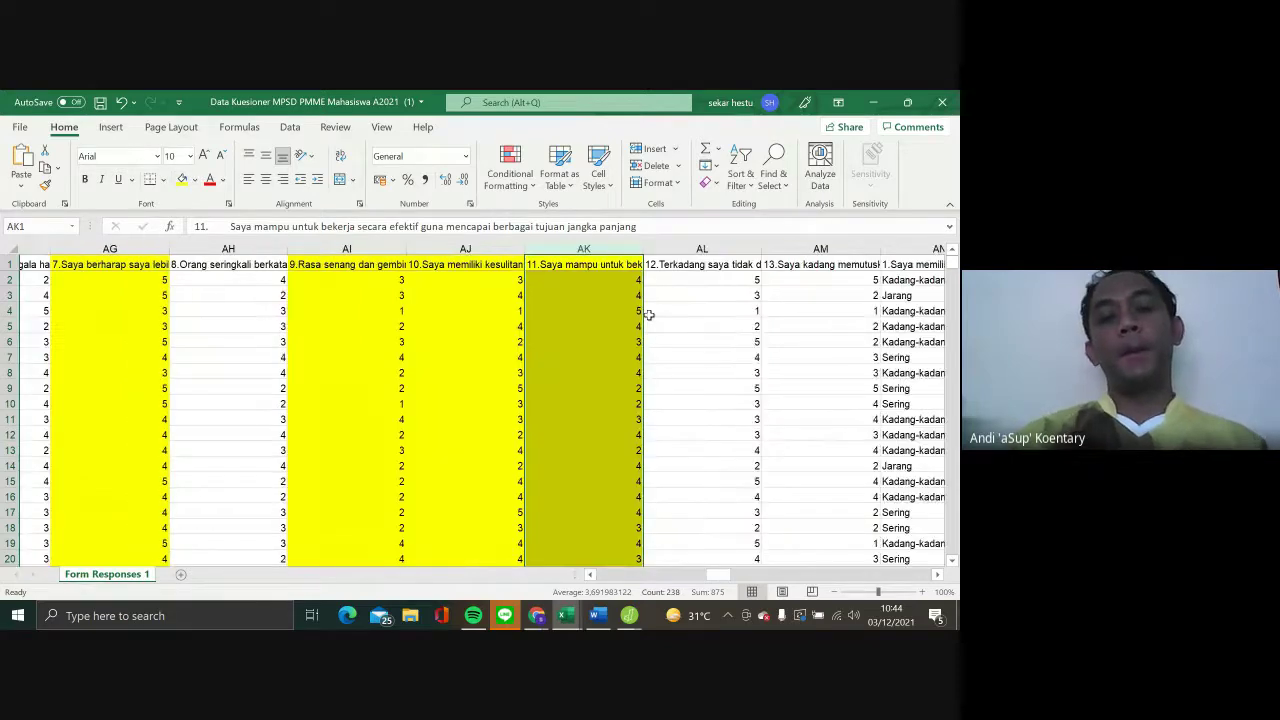
pyautogui.hscroll(1, 649, 314)
pyautogui.press('Right')
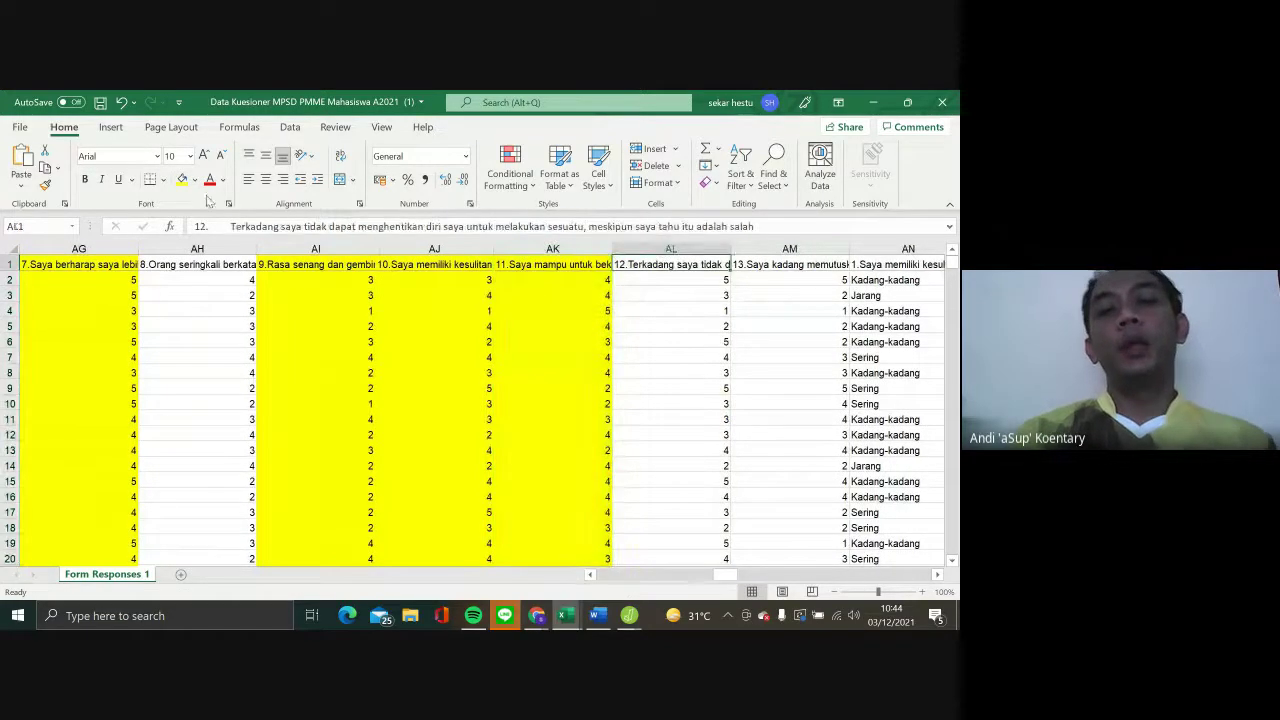
pyautogui.hotkey('ctrl', 'space')
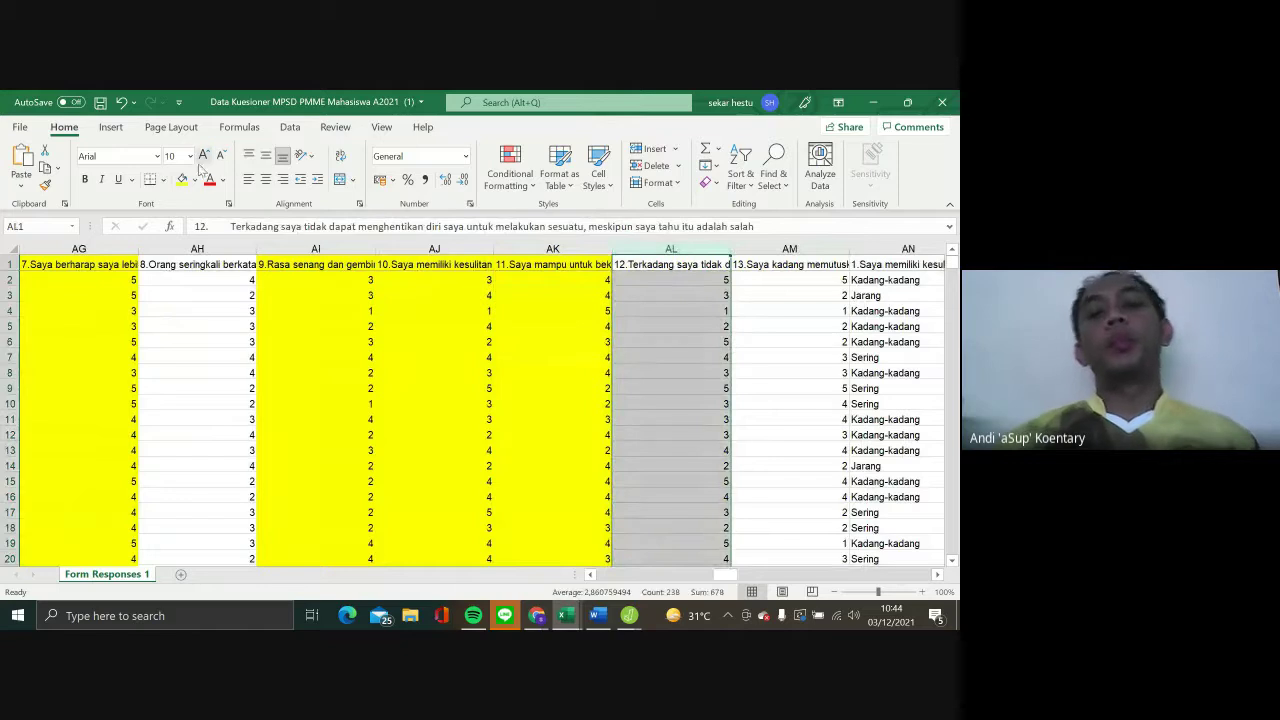
pyautogui.click(182, 178)
# Cut the yellow item 7 column AG and insert it before the item 6 column AF, beside the other yellow columns
pyautogui.hscroll(-5, 337, 386)
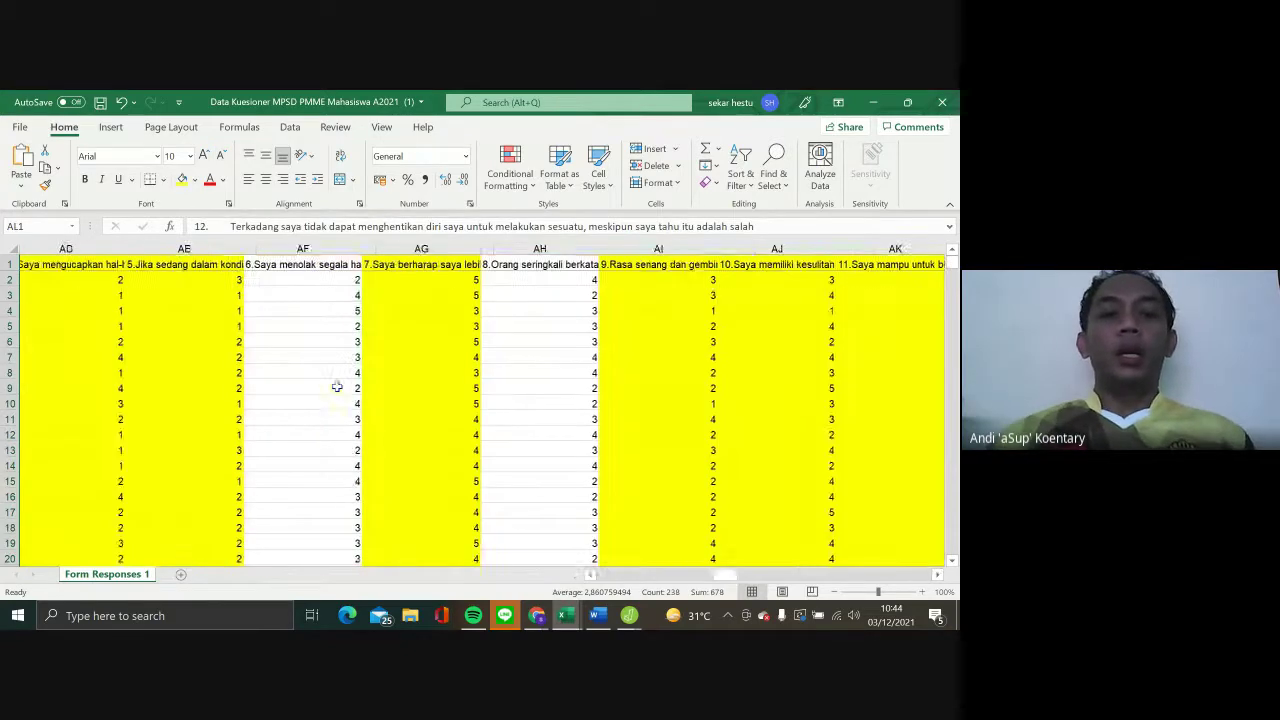
pyautogui.hscroll(-2, 337, 386)
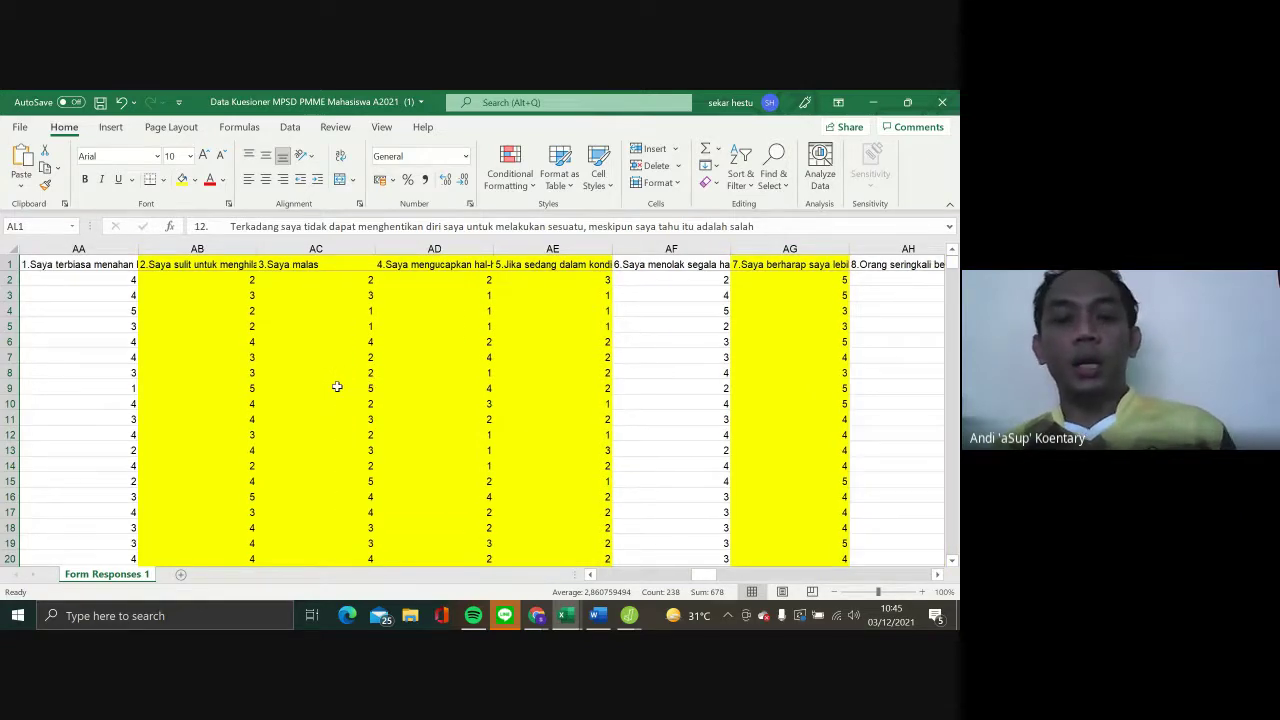
pyautogui.hscroll(2, 337, 386)
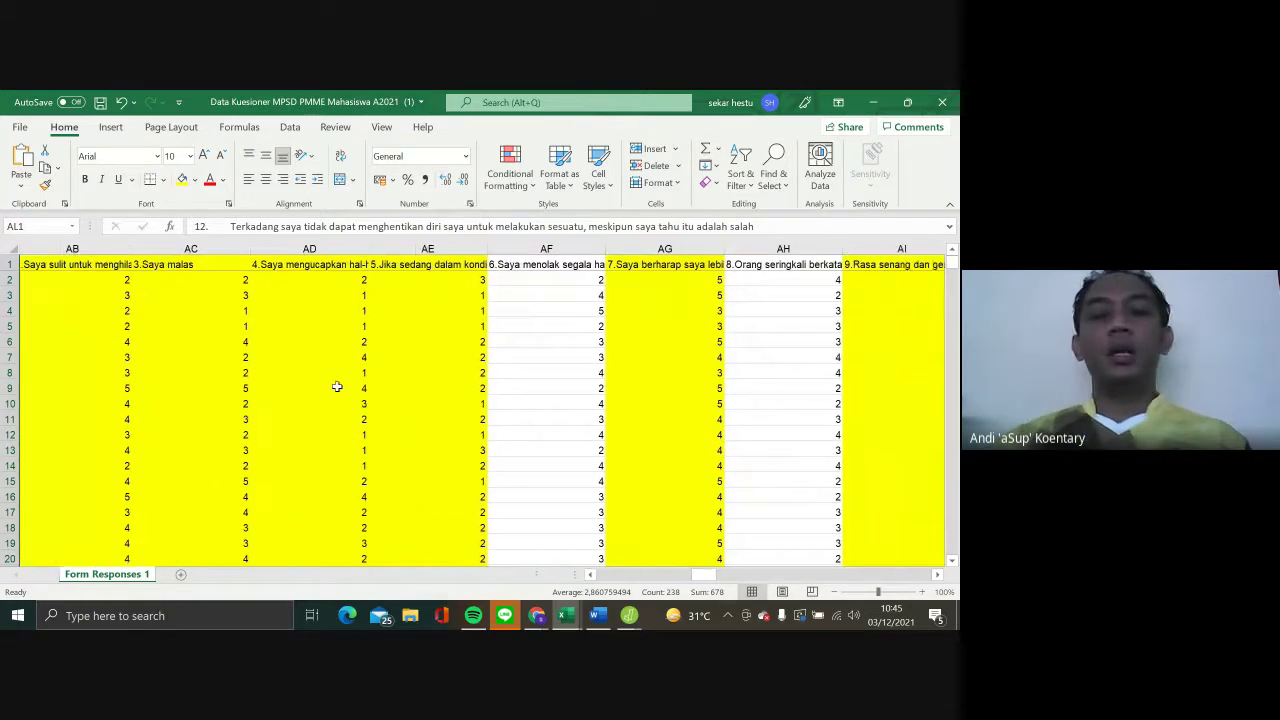
pyautogui.hscroll(1, 337, 386)
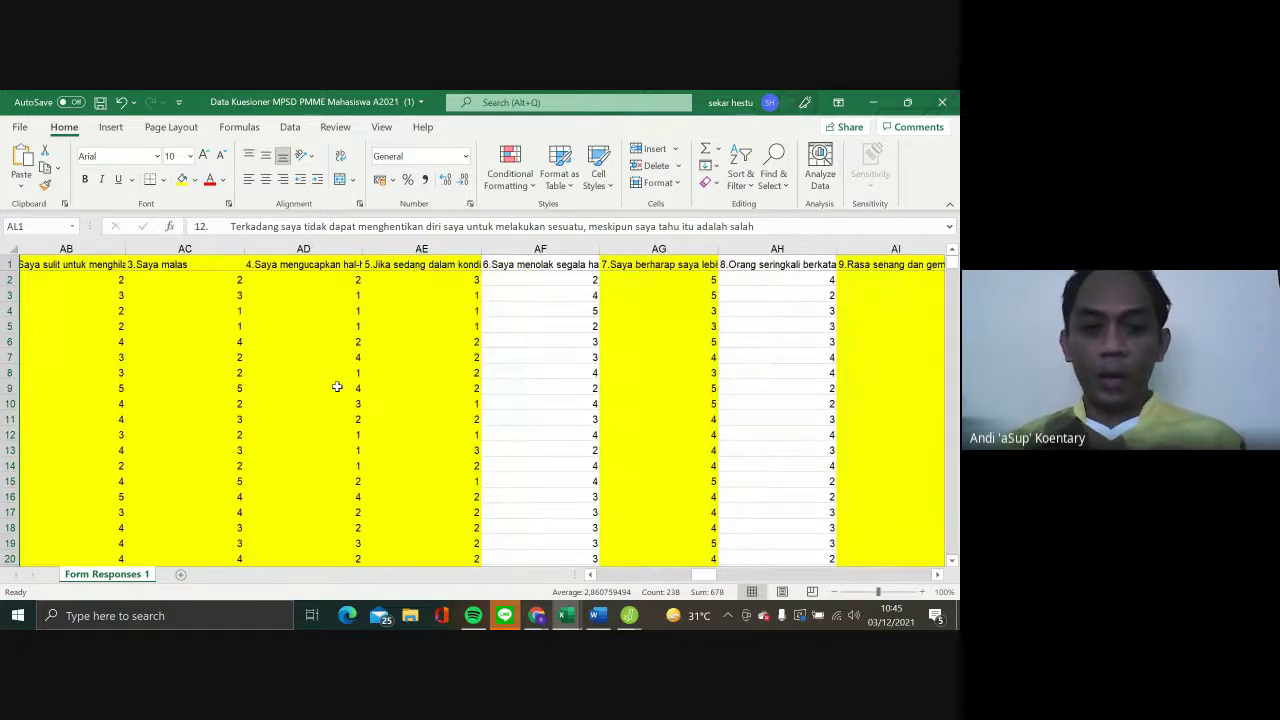
pyautogui.hscroll(2, 337, 386)
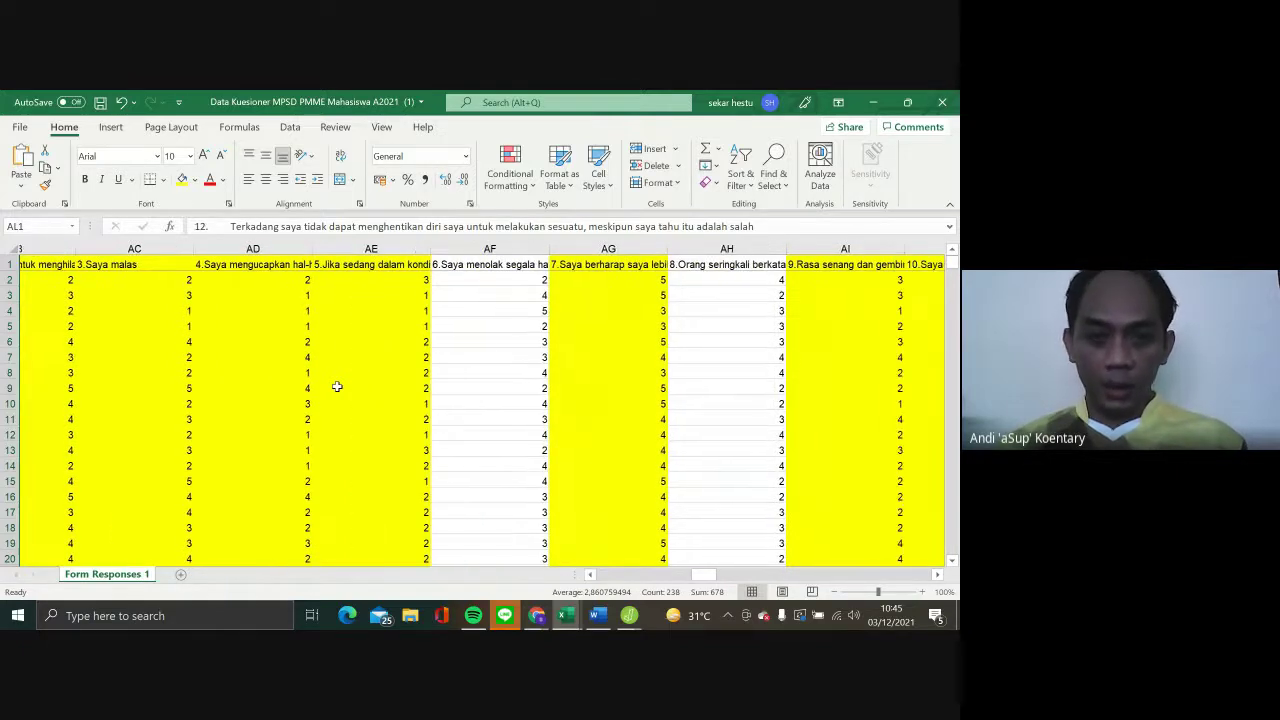
pyautogui.click(549, 265)
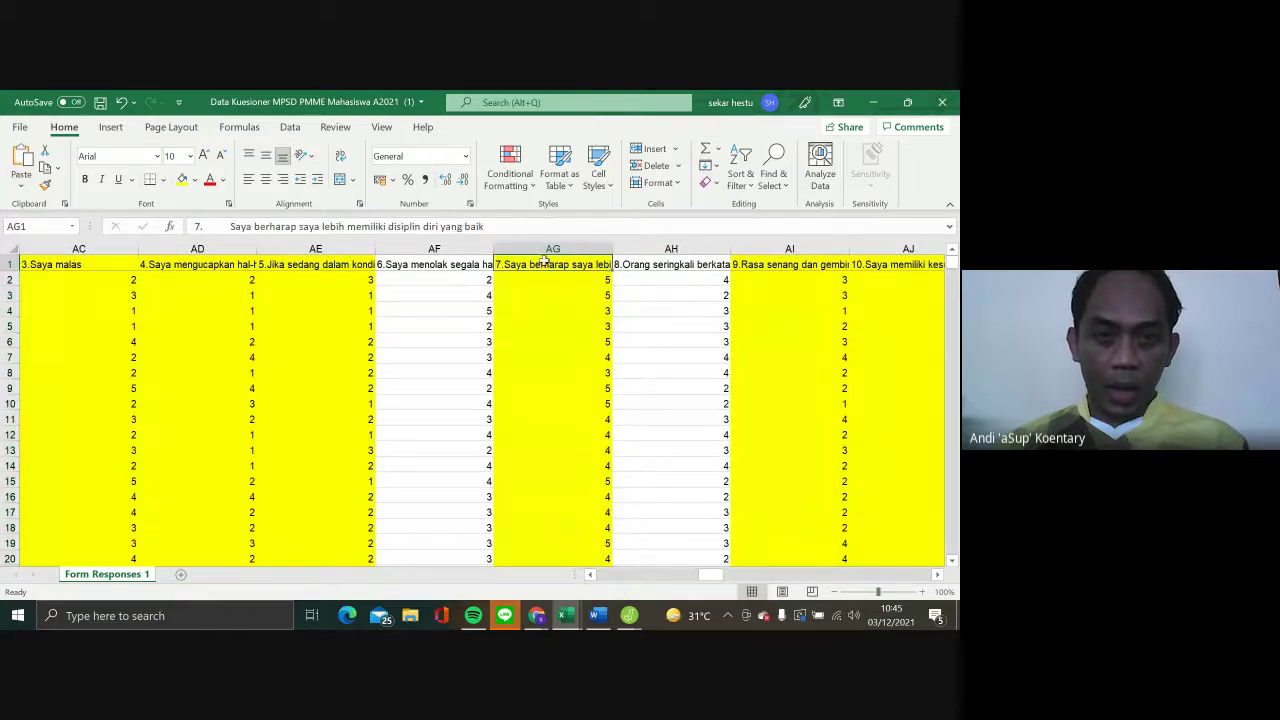
pyautogui.click(537, 250)
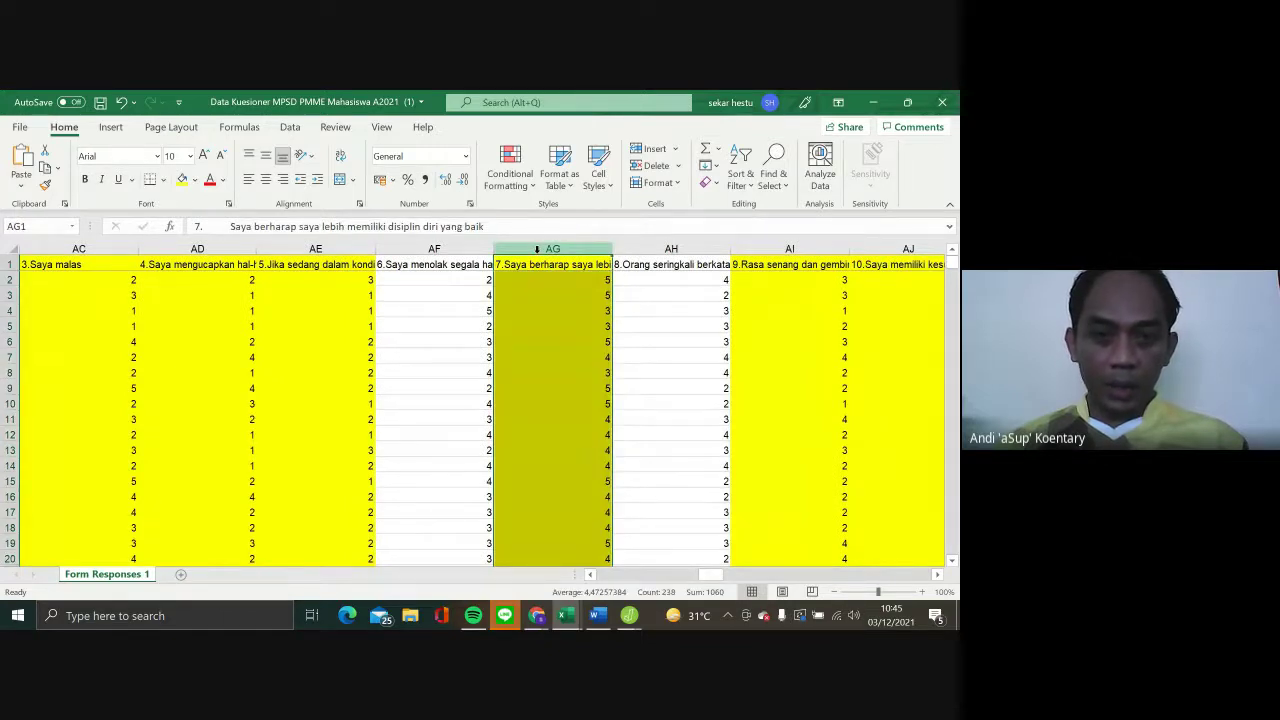
pyautogui.rightClick(537, 250)
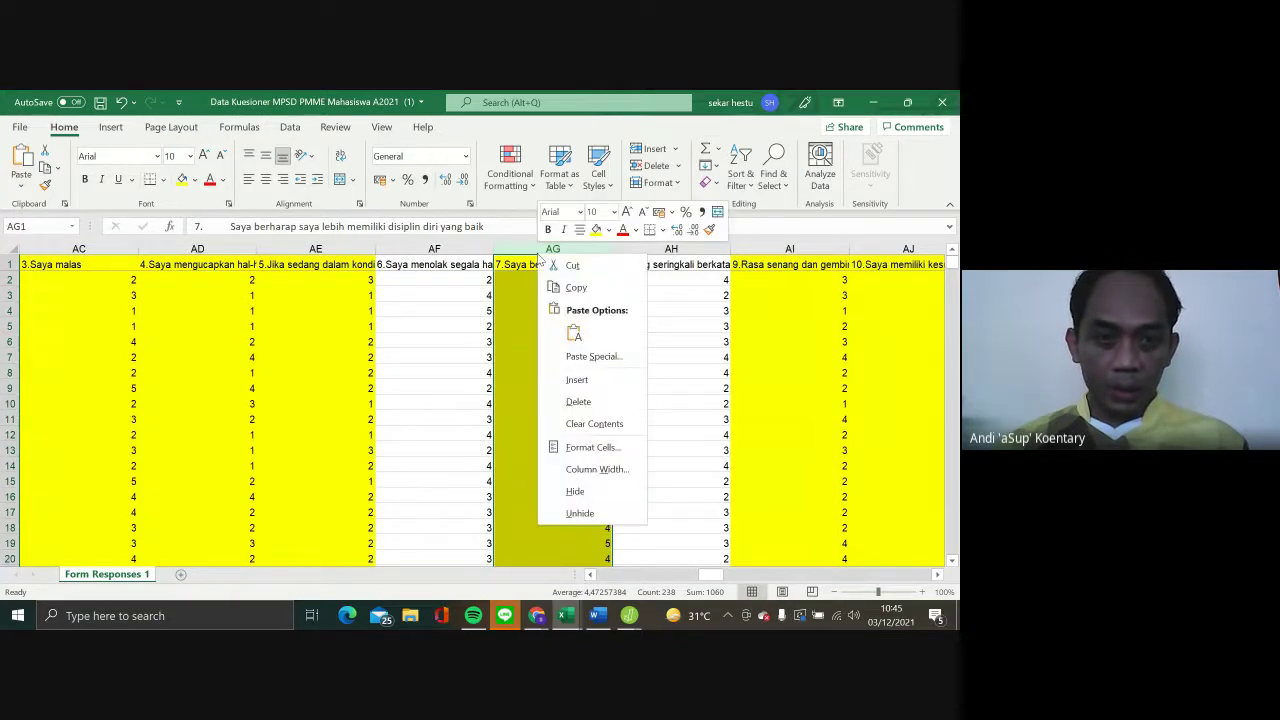
pyautogui.click(572, 266)
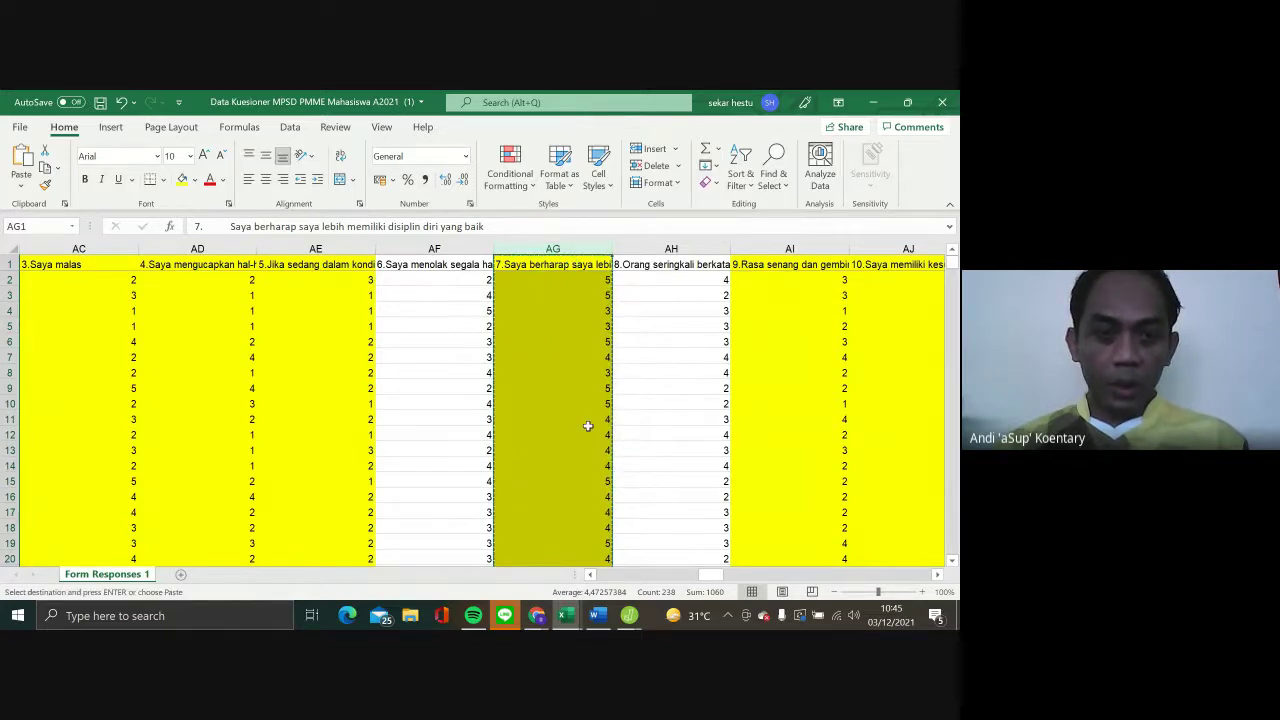
pyautogui.click(447, 249)
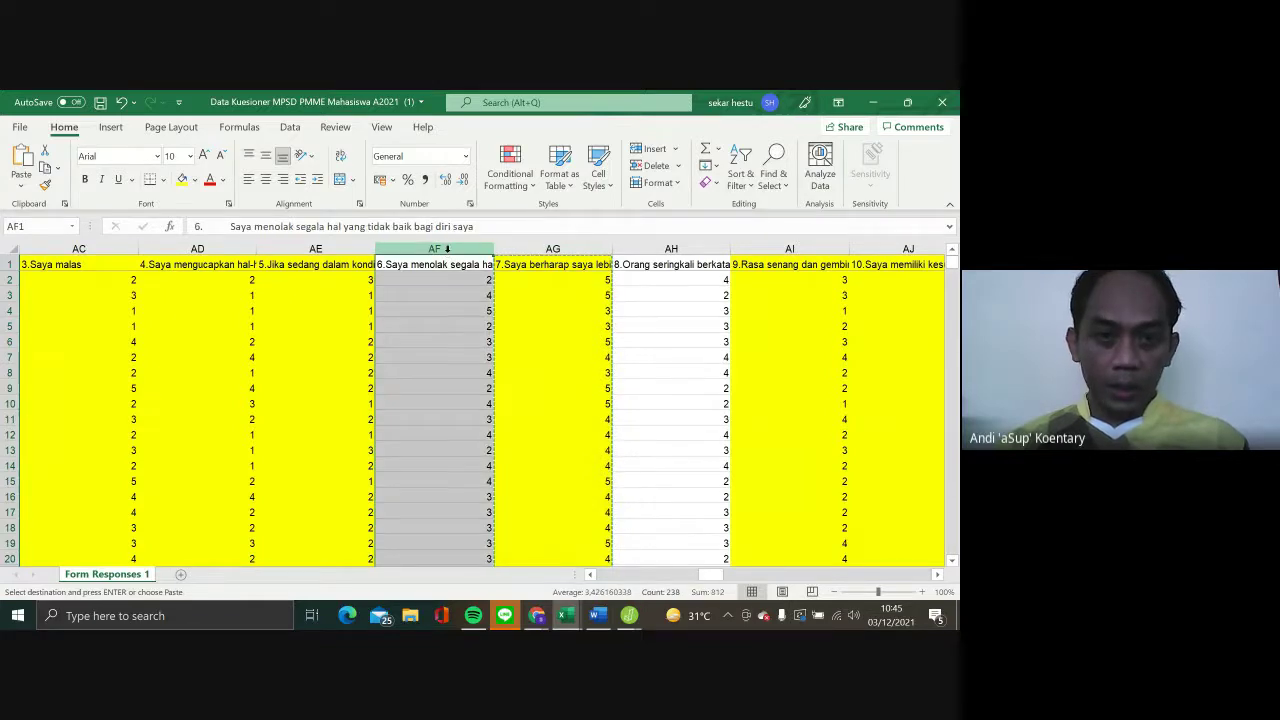
pyautogui.rightClick(465, 267)
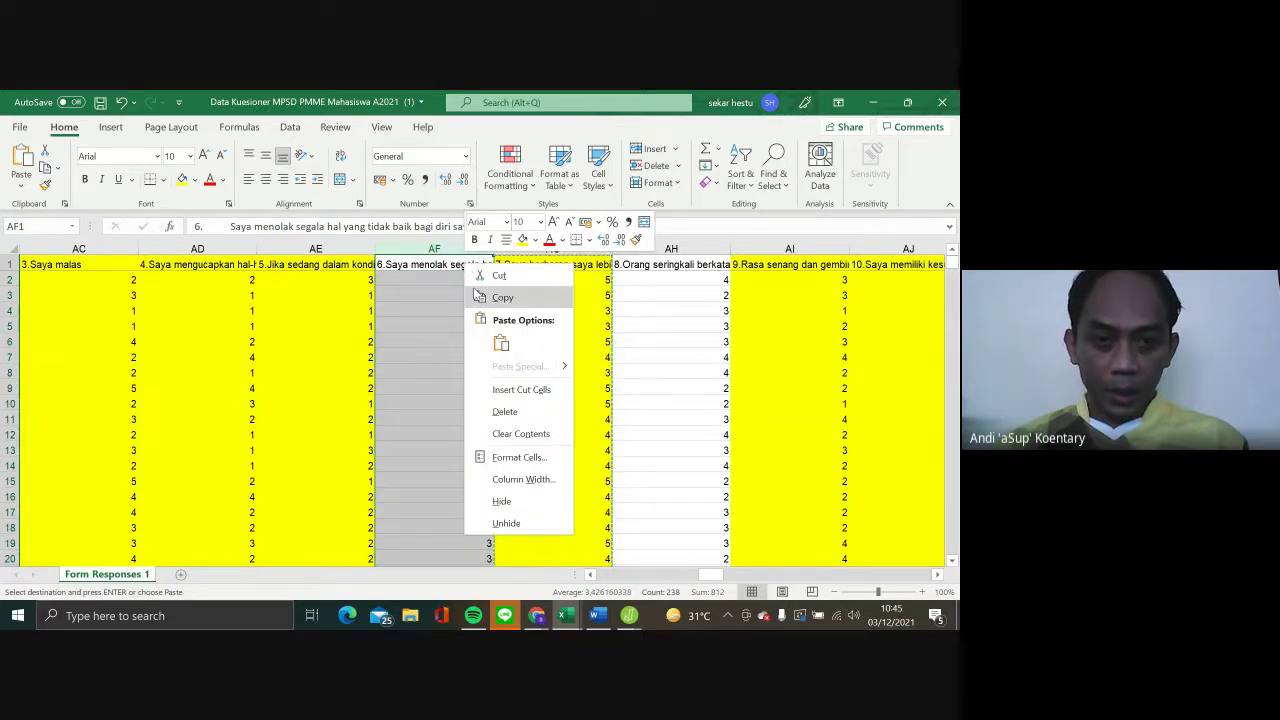
pyautogui.click(520, 390)
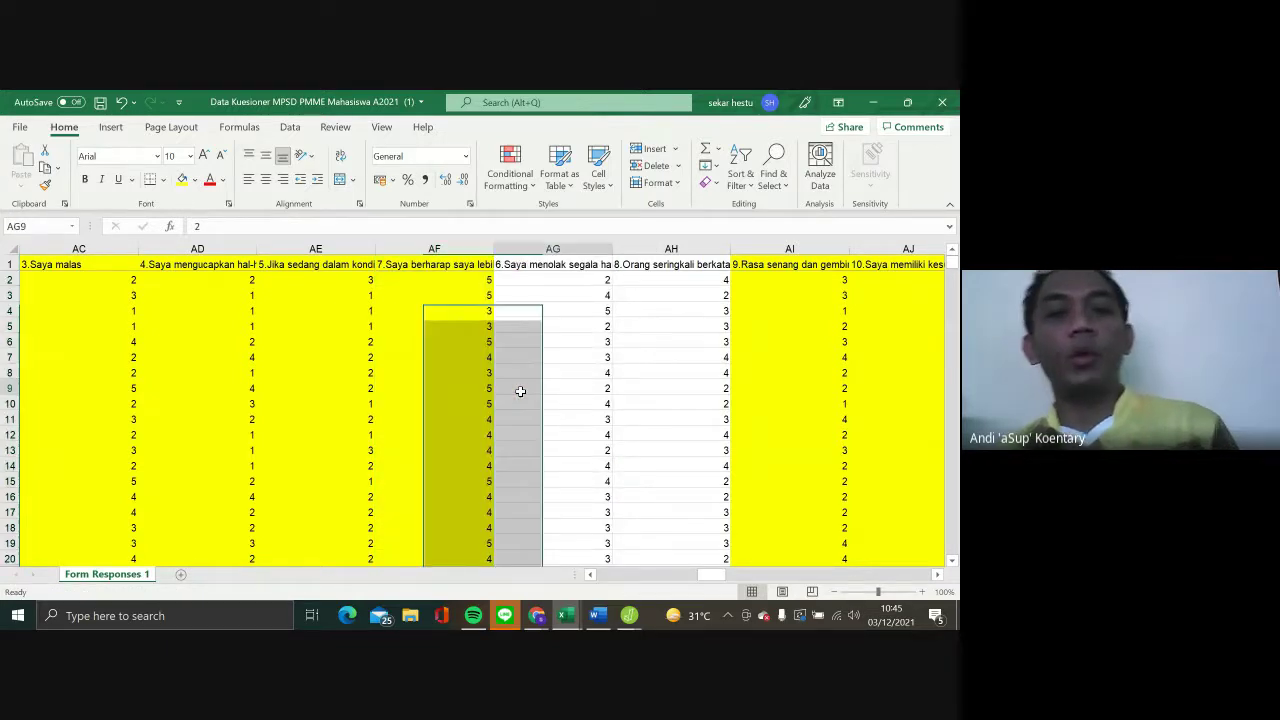
pyautogui.click(520, 390)
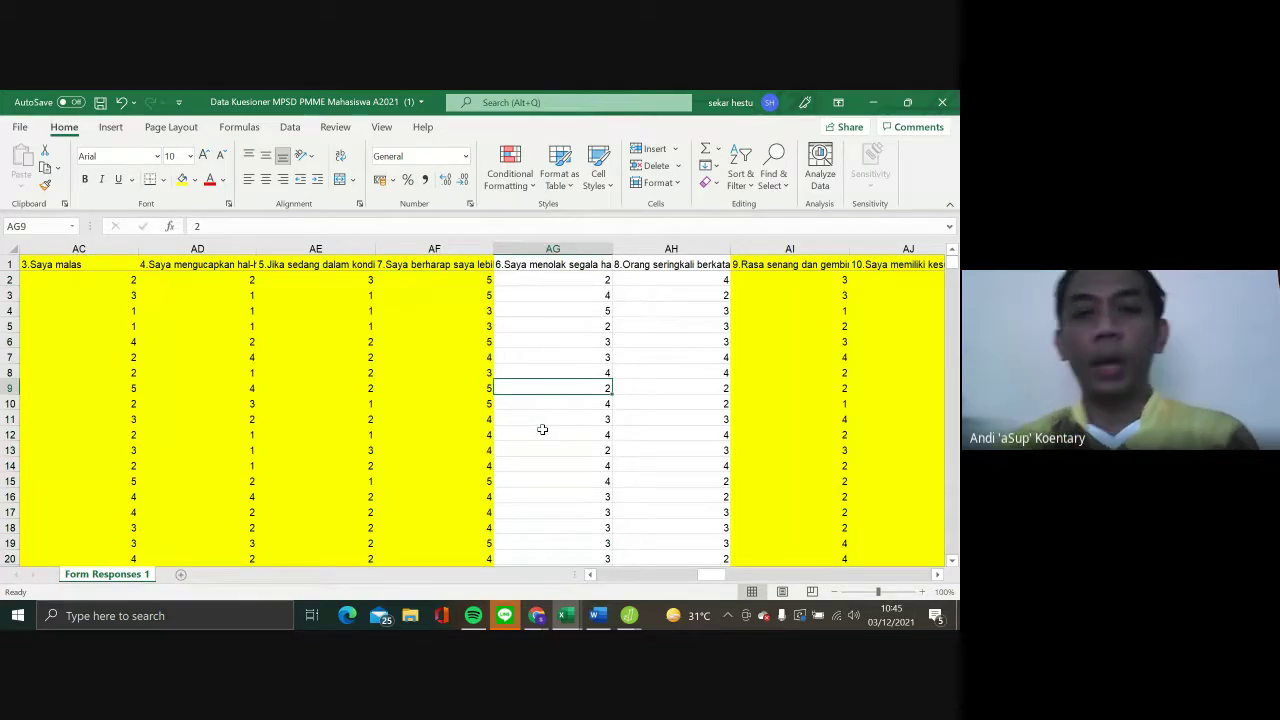
pyautogui.hscroll(-2, 542, 429)
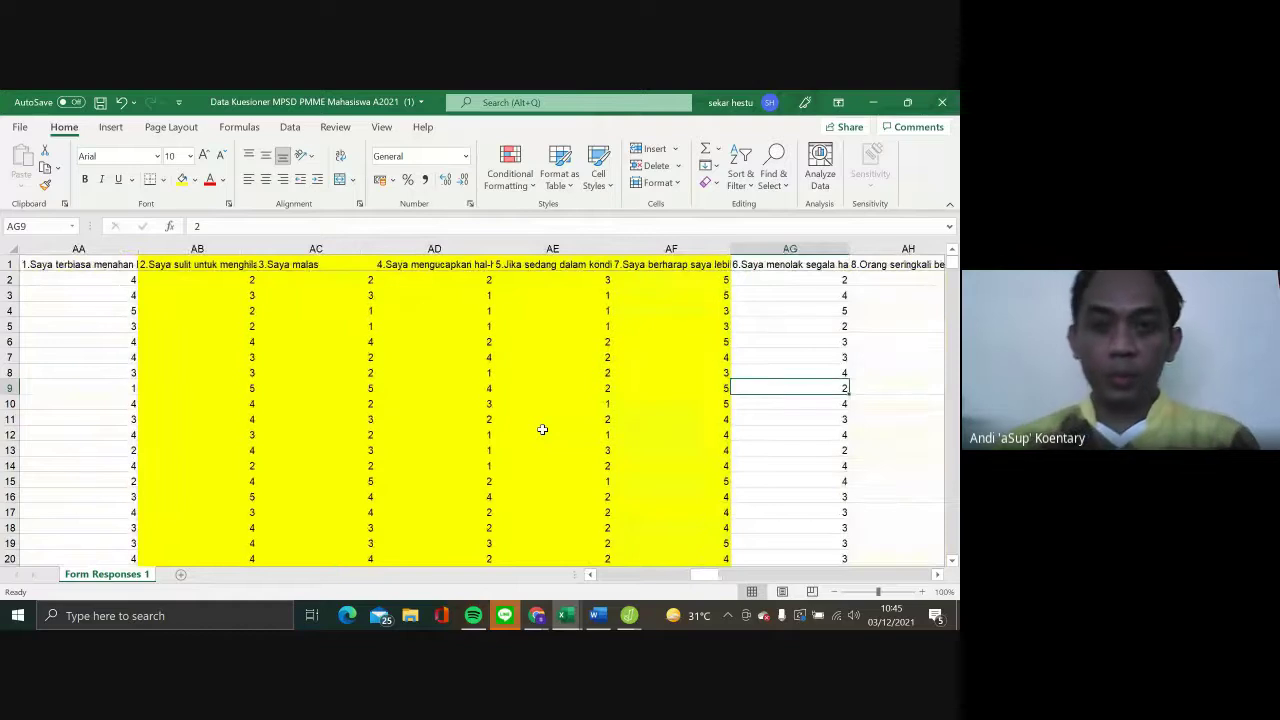
pyautogui.hscroll(4, 542, 429)
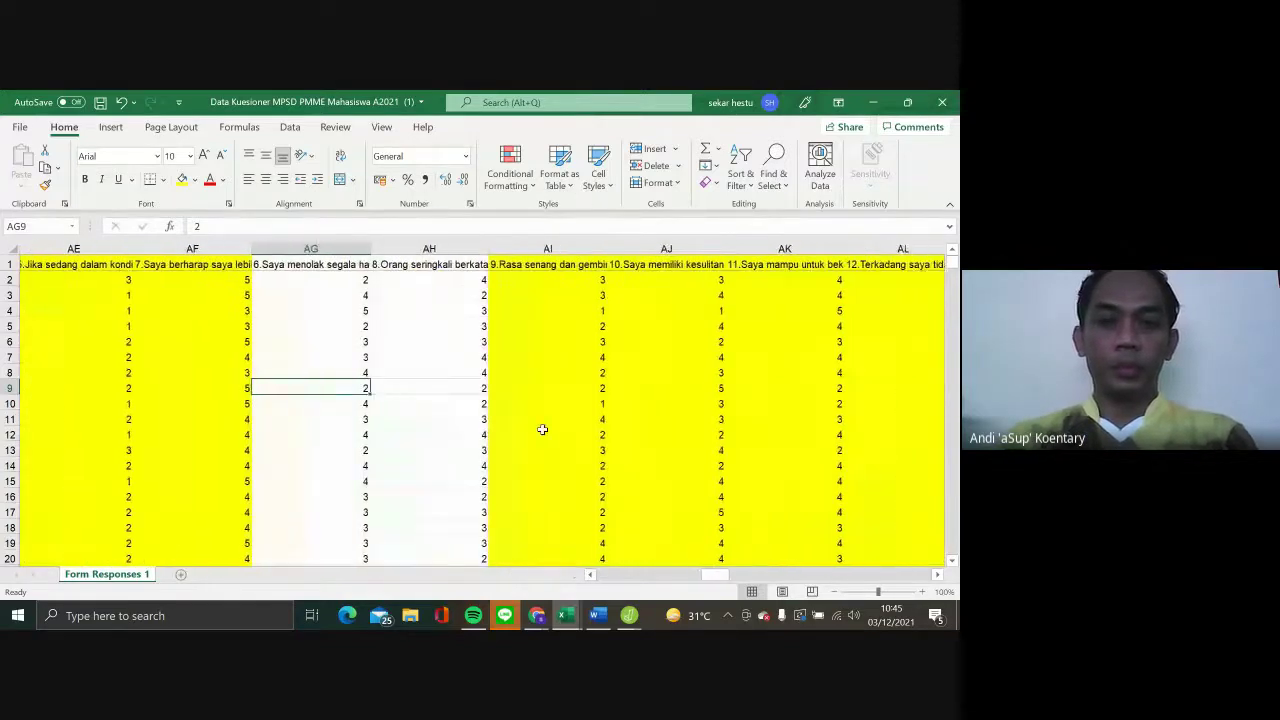
pyautogui.click(536, 248)
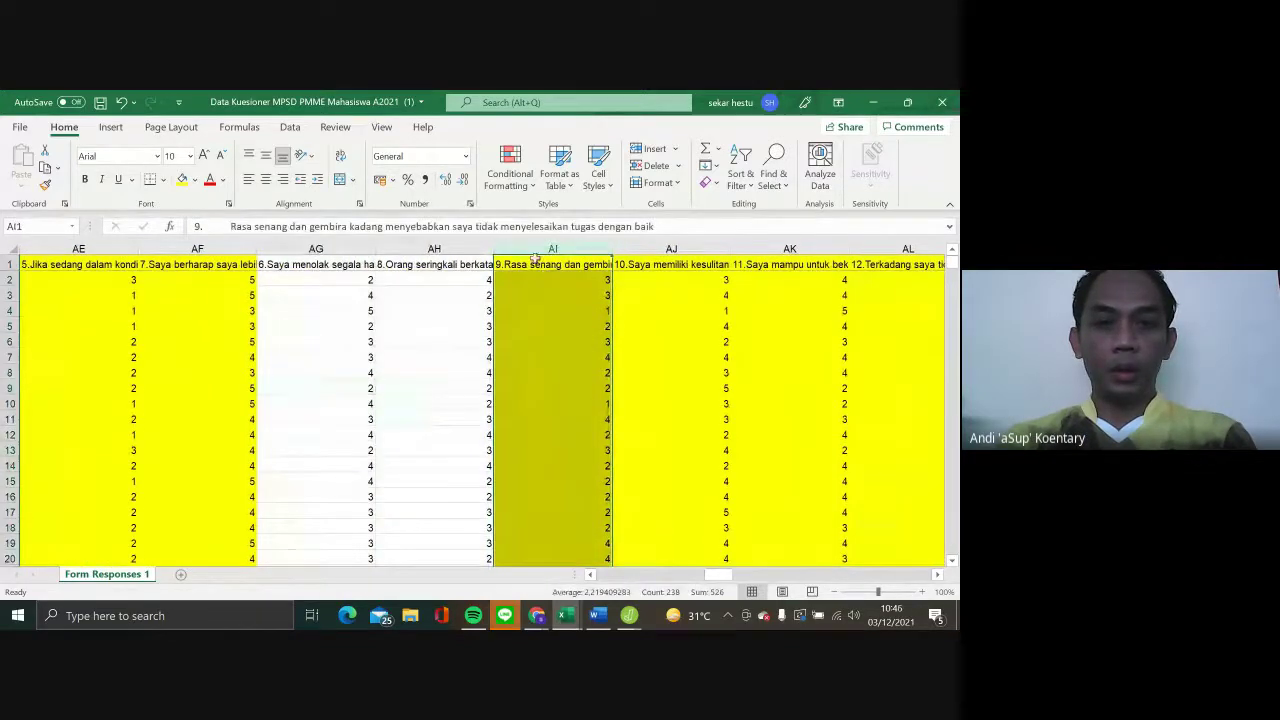
pyautogui.rightClick(532, 254)
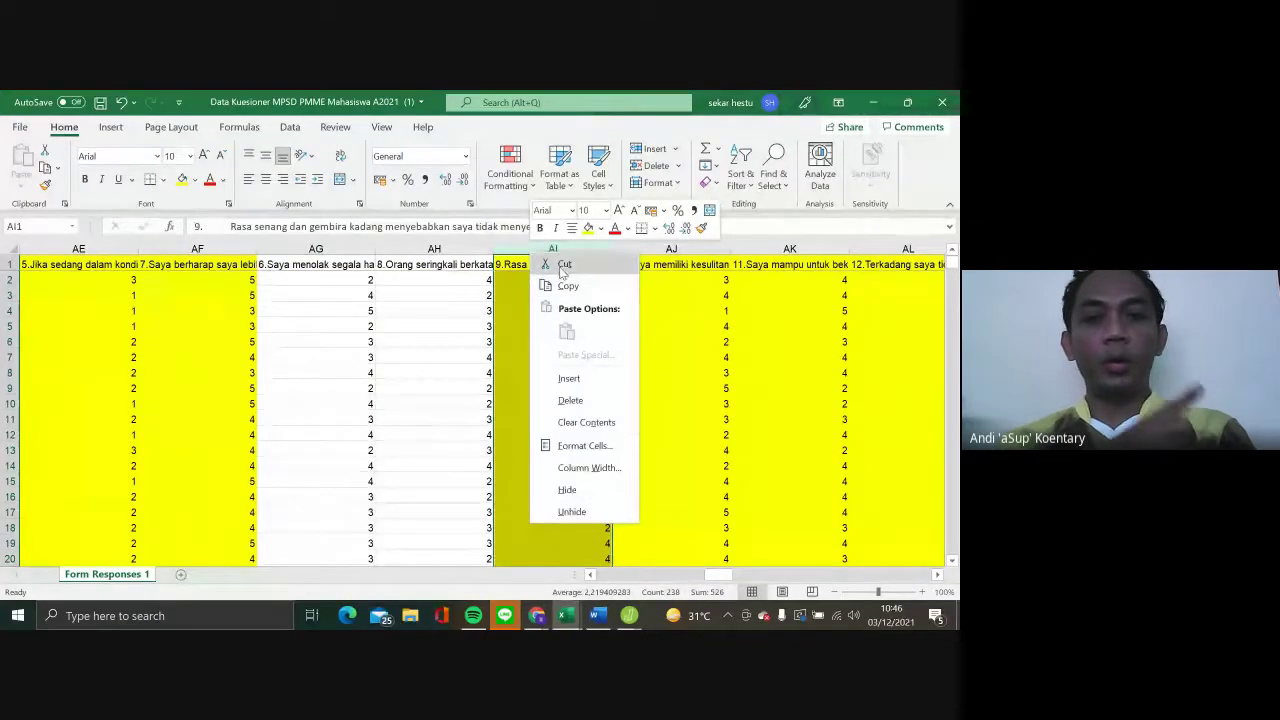
pyautogui.click(563, 266)
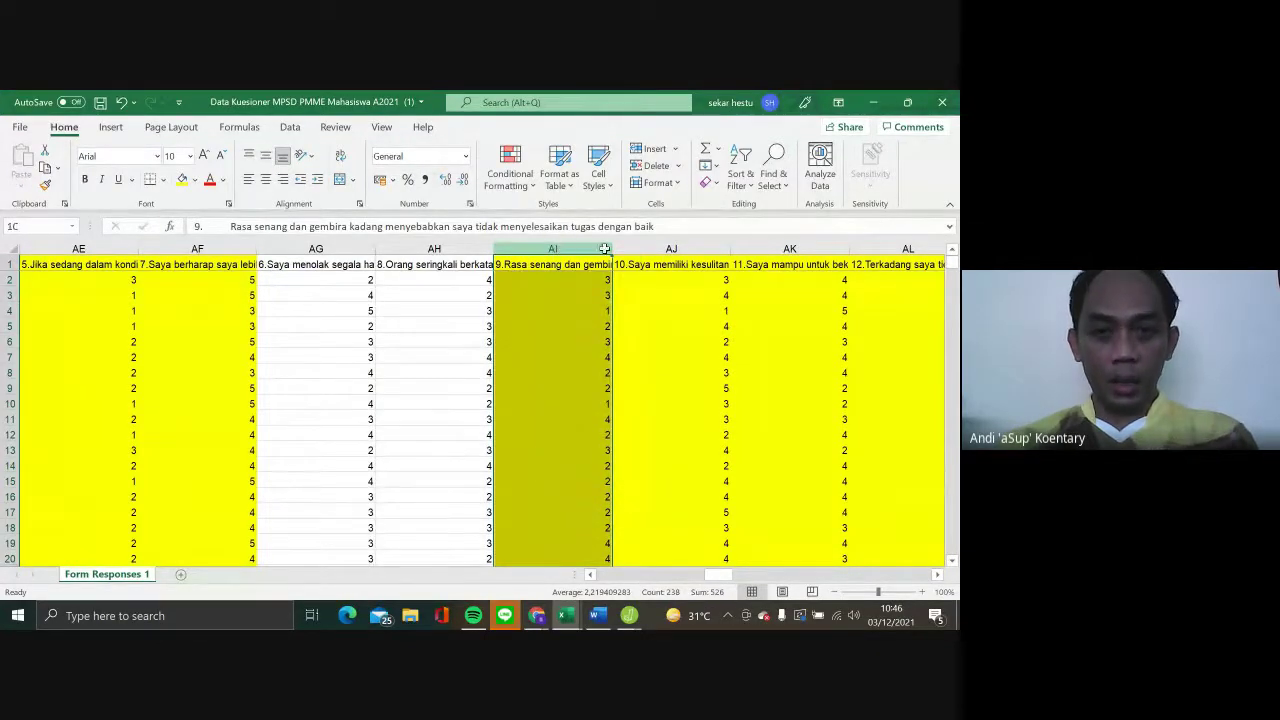
# Move the four yellow columns for items 9 to 12 (AI:AL) in front of the item 6 column AG
pyautogui.moveTo(604, 248); pyautogui.dragTo(251, 286)
pyautogui.hscroll(-3, 260, 292)
pyautogui.hscroll(-1, 260, 292)
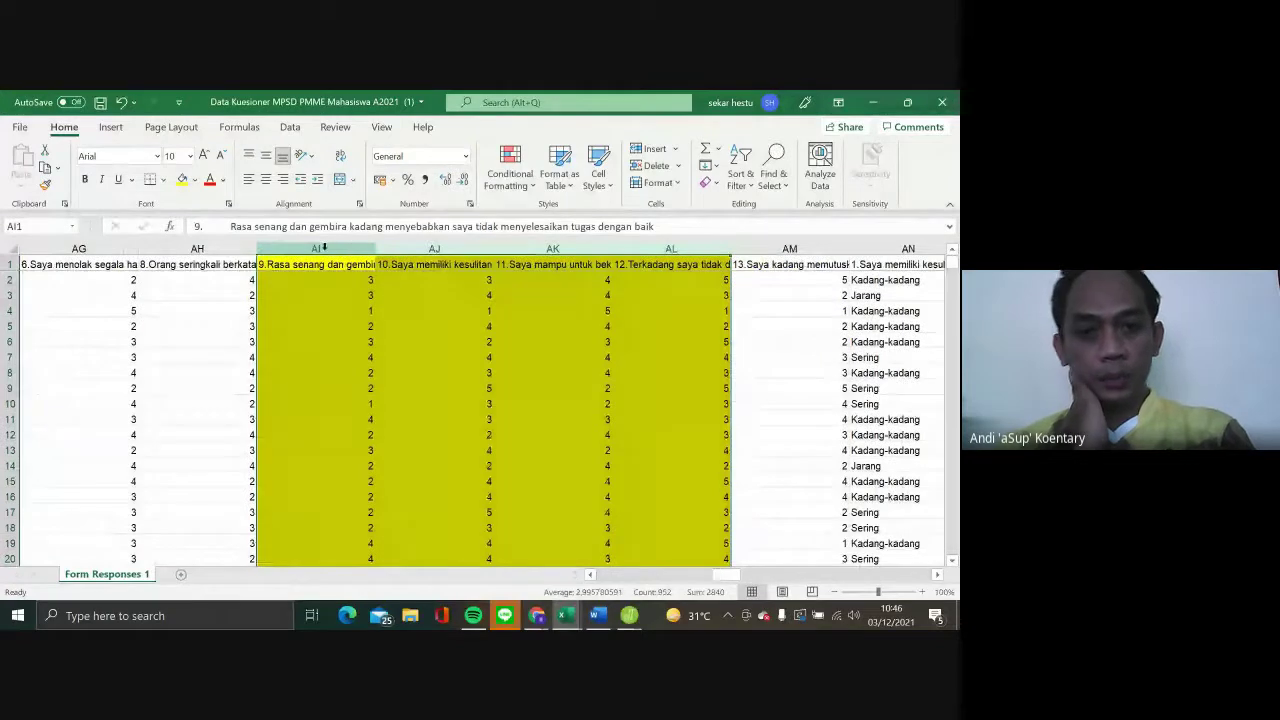
pyautogui.rightClick(324, 252)
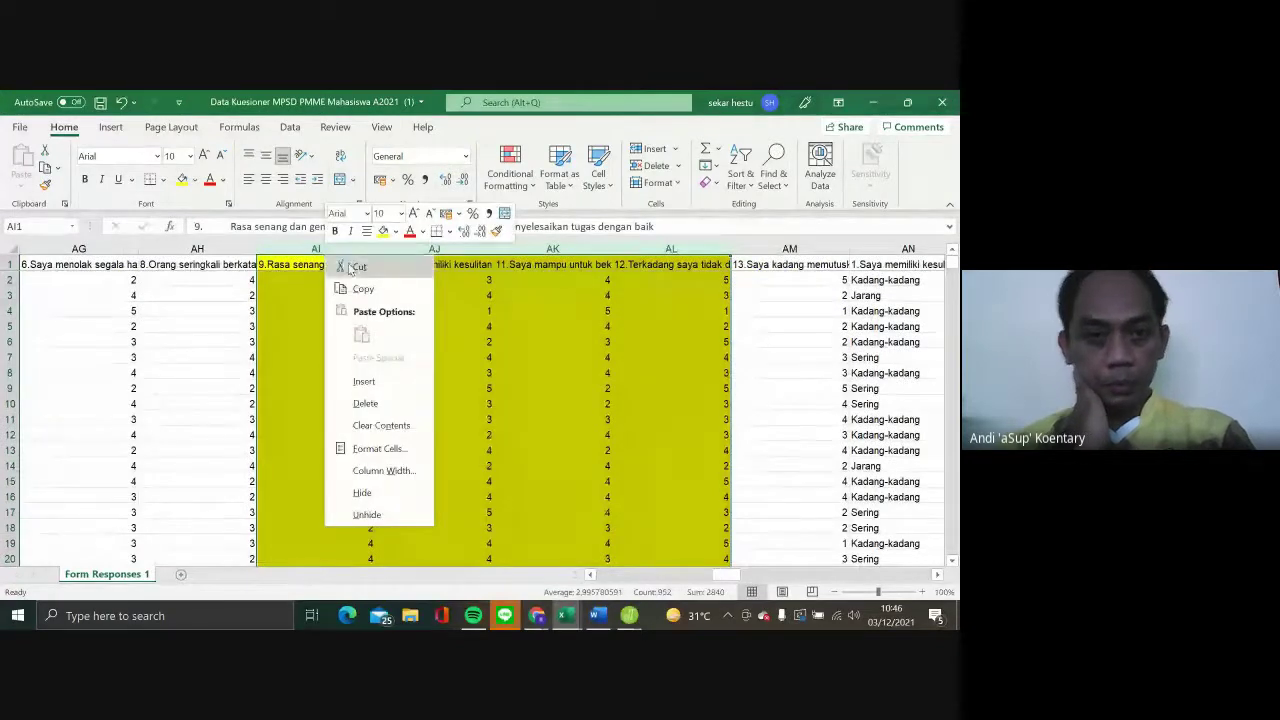
pyautogui.click(357, 267)
pyautogui.hscroll(-3, 359, 364)
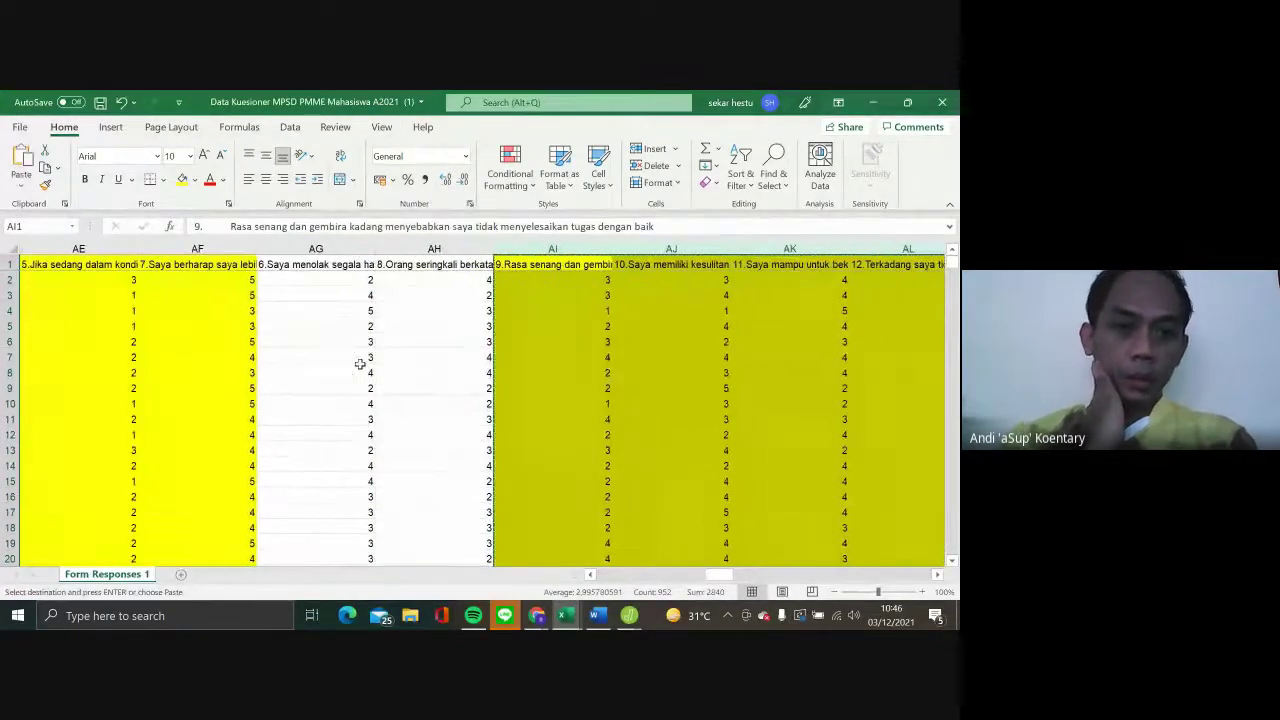
pyautogui.click(316, 249)
pyautogui.rightClick(280, 254)
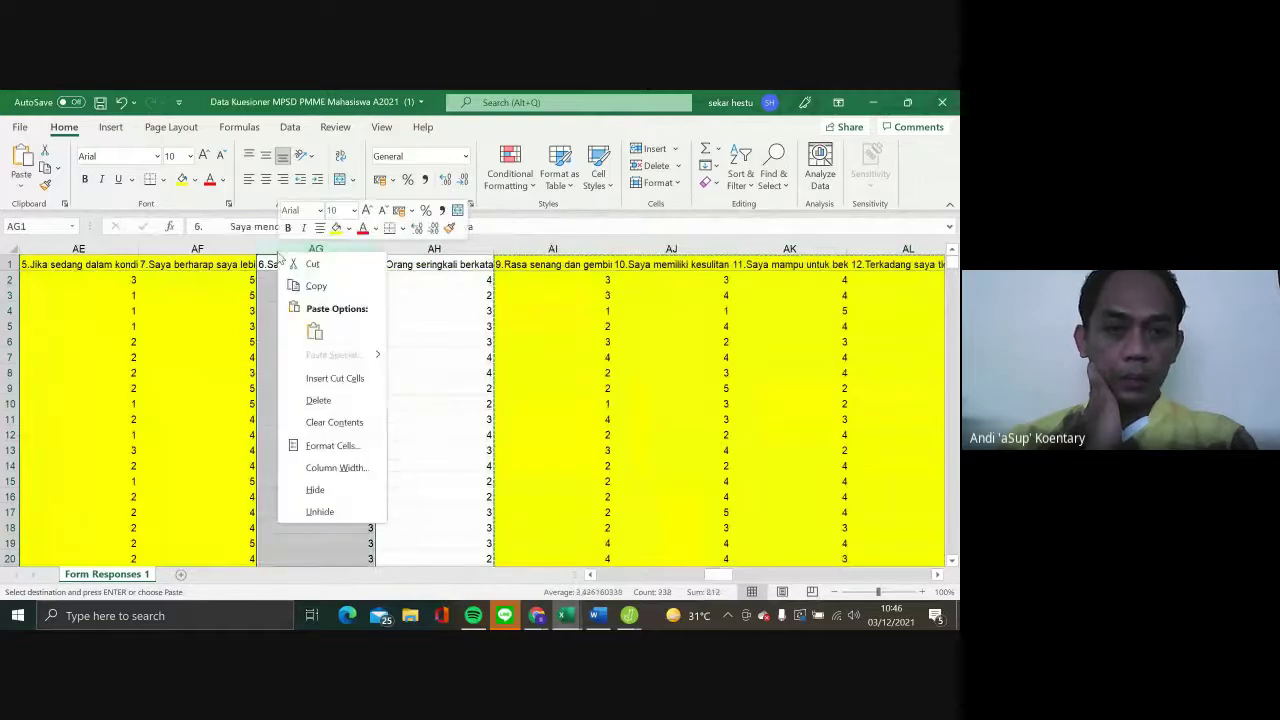
pyautogui.click(331, 377)
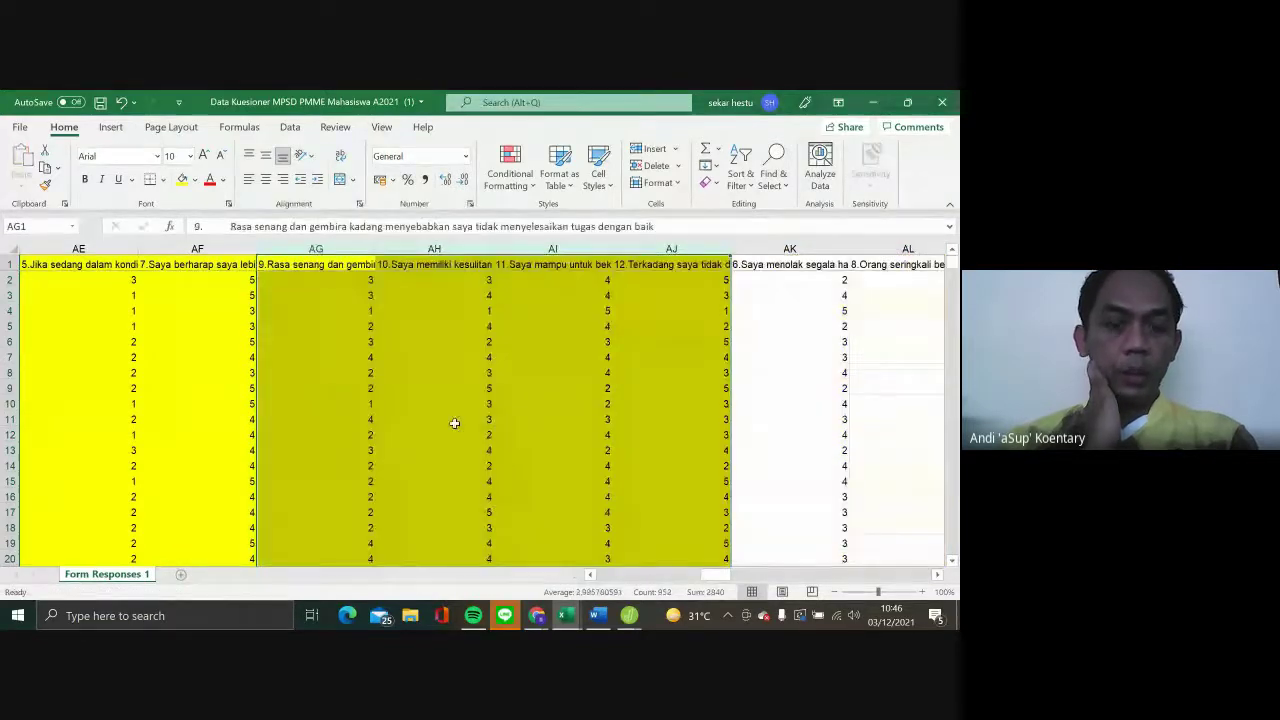
pyautogui.hscroll(-4, 454, 423)
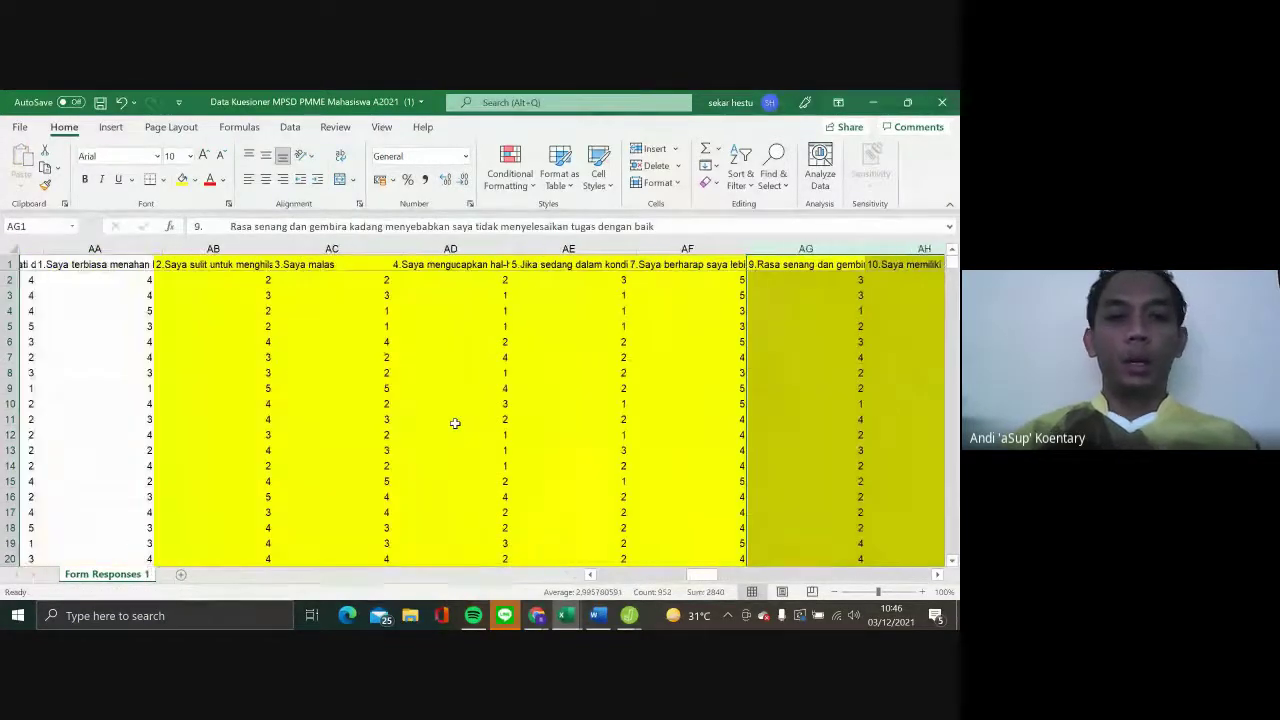
pyautogui.hscroll(3, 454, 423)
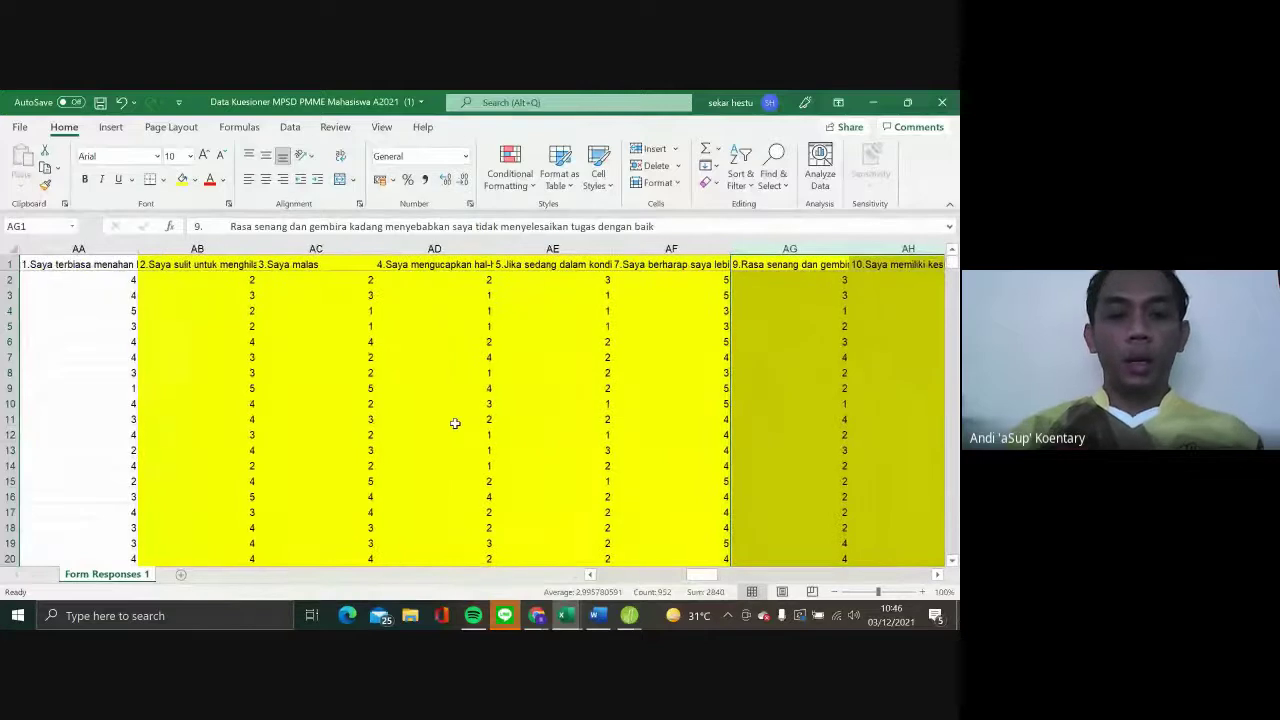
pyautogui.click(327, 408)
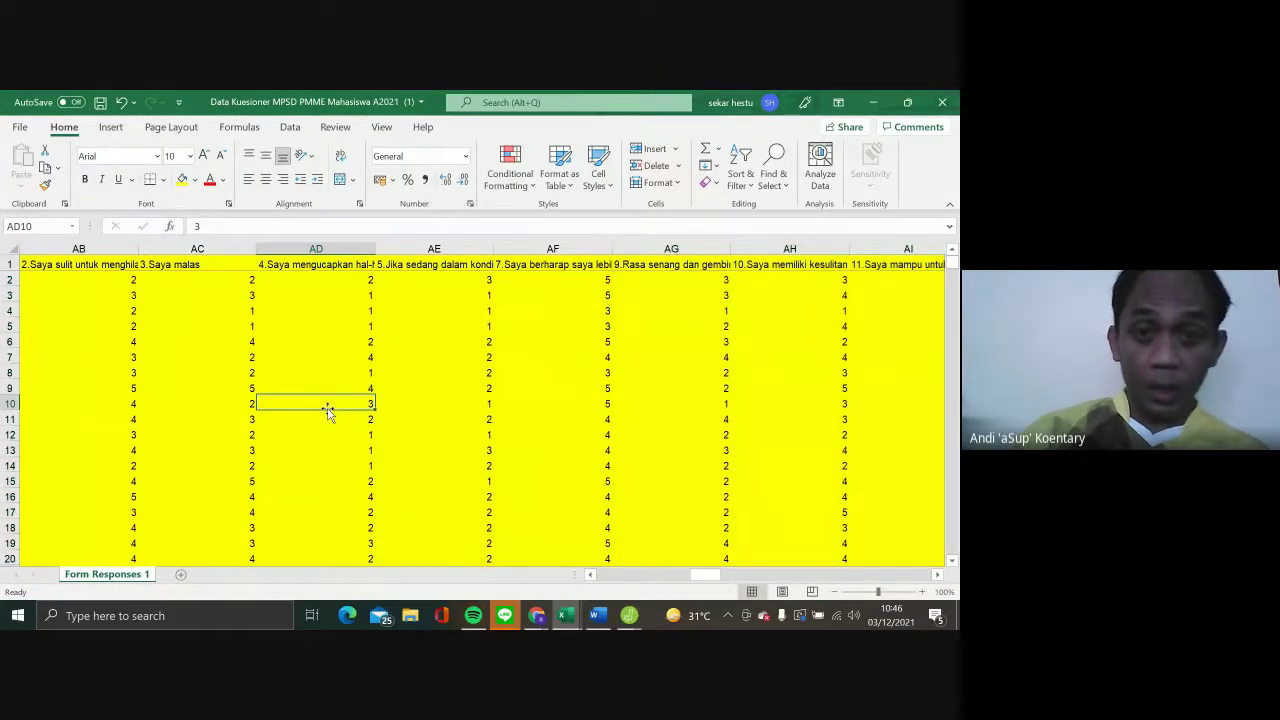
pyautogui.click(80, 280)
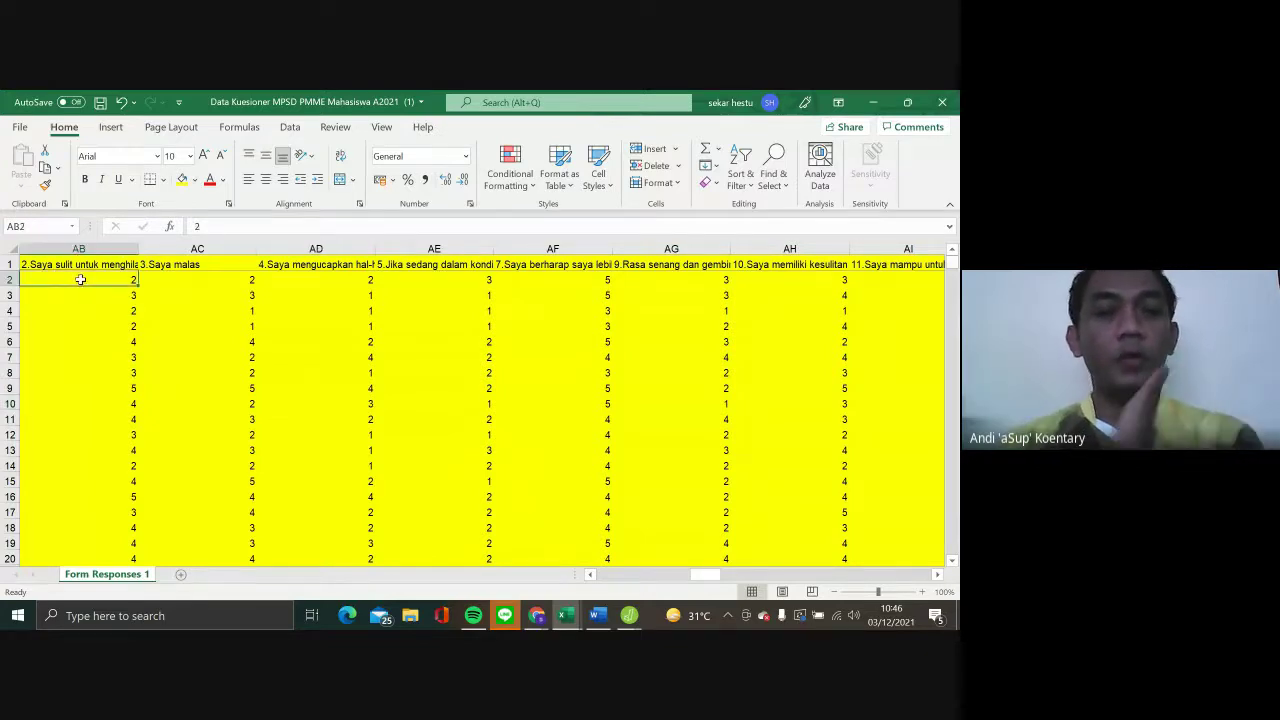
pyautogui.click(87, 264)
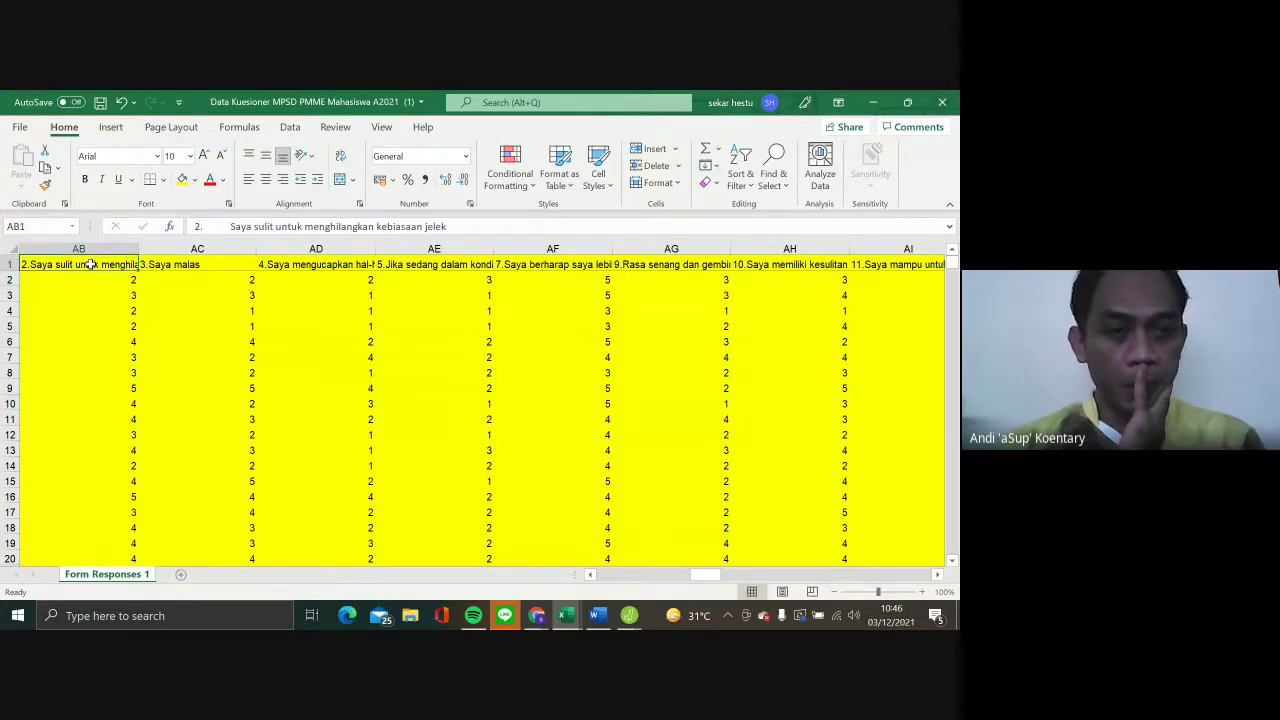
pyautogui.moveTo(90, 264); pyautogui.dragTo(479, 330)
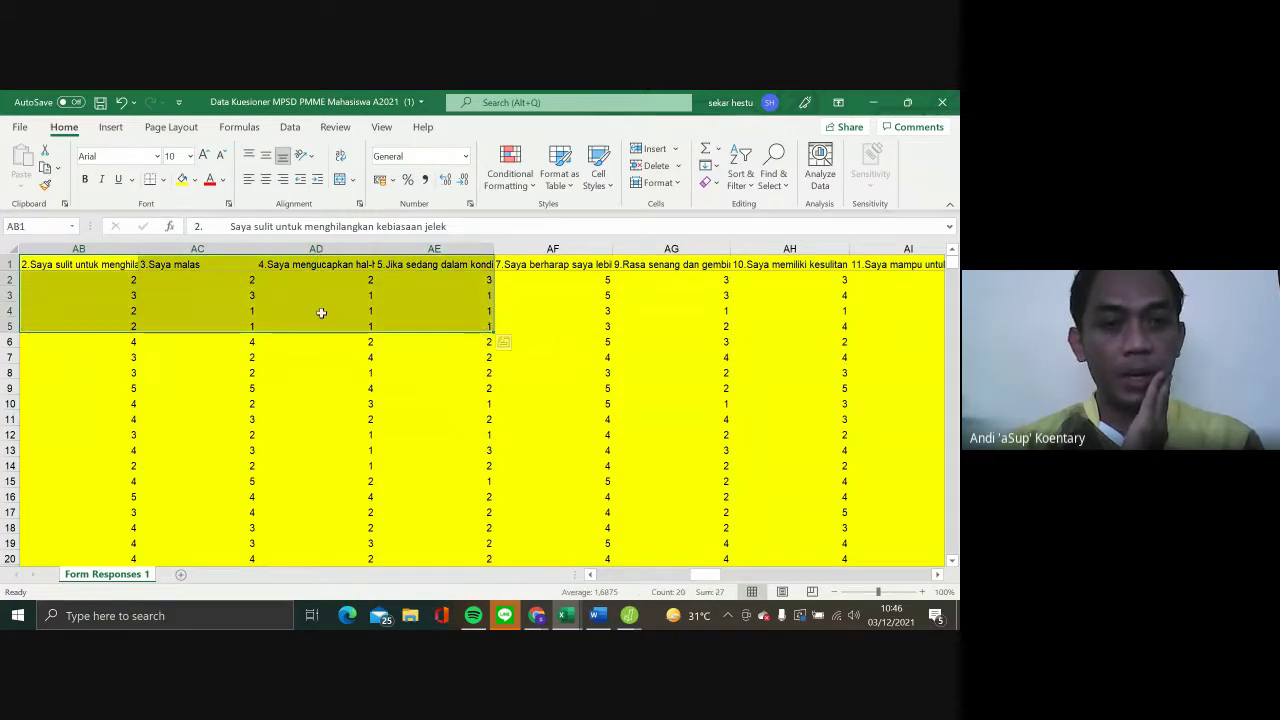
pyautogui.click(93, 248)
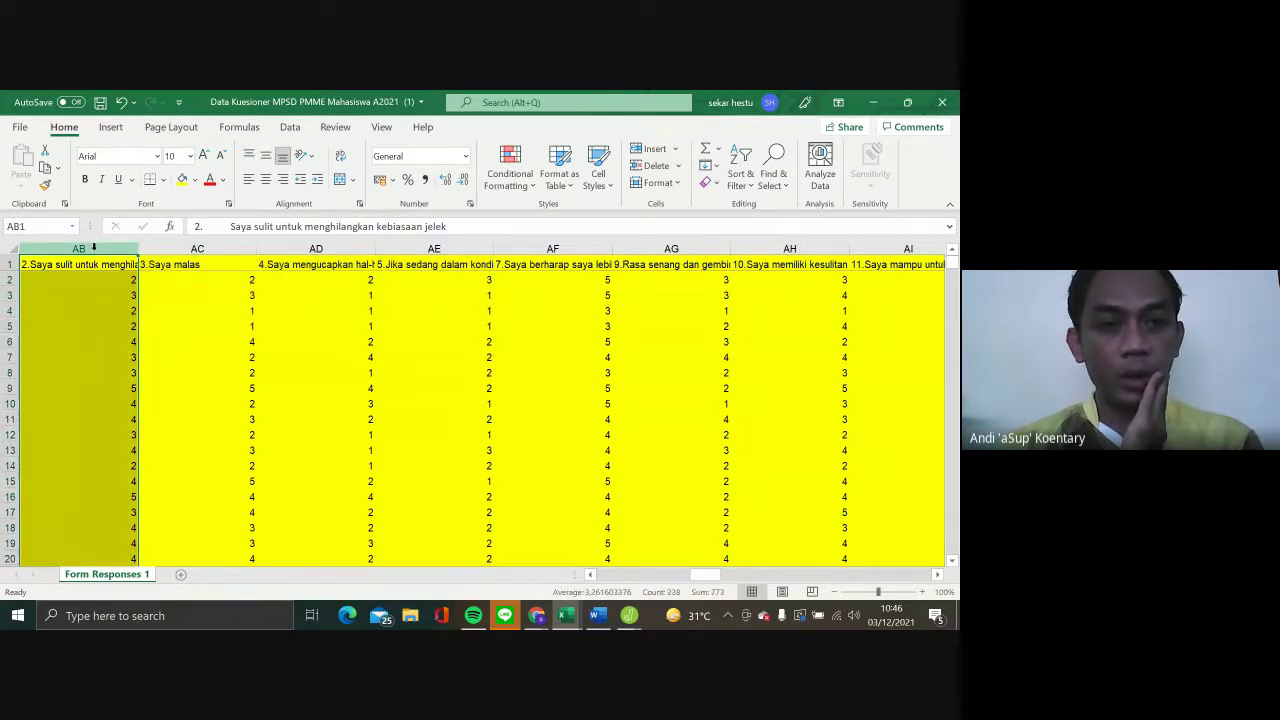
pyautogui.moveTo(100, 249); pyautogui.dragTo(866, 247)
pyautogui.hscroll(2, 806, 379)
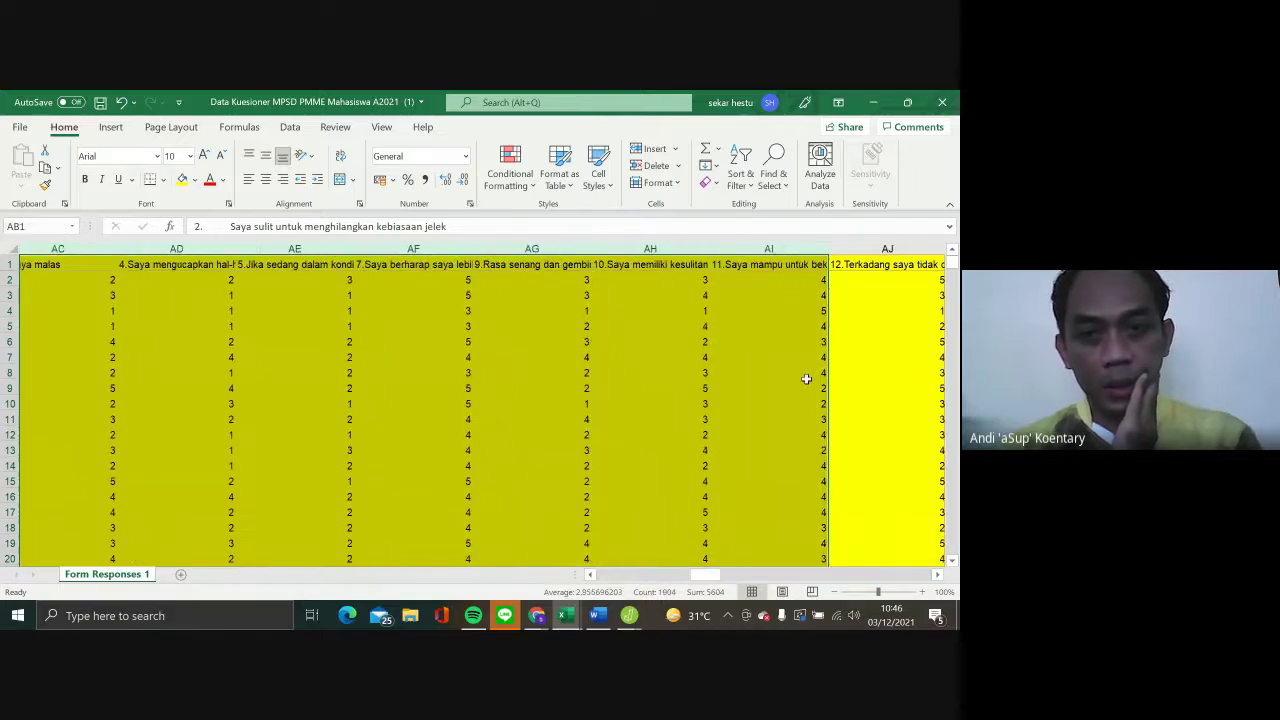
pyautogui.hscroll(-2, 806, 379)
pyautogui.click(315, 313)
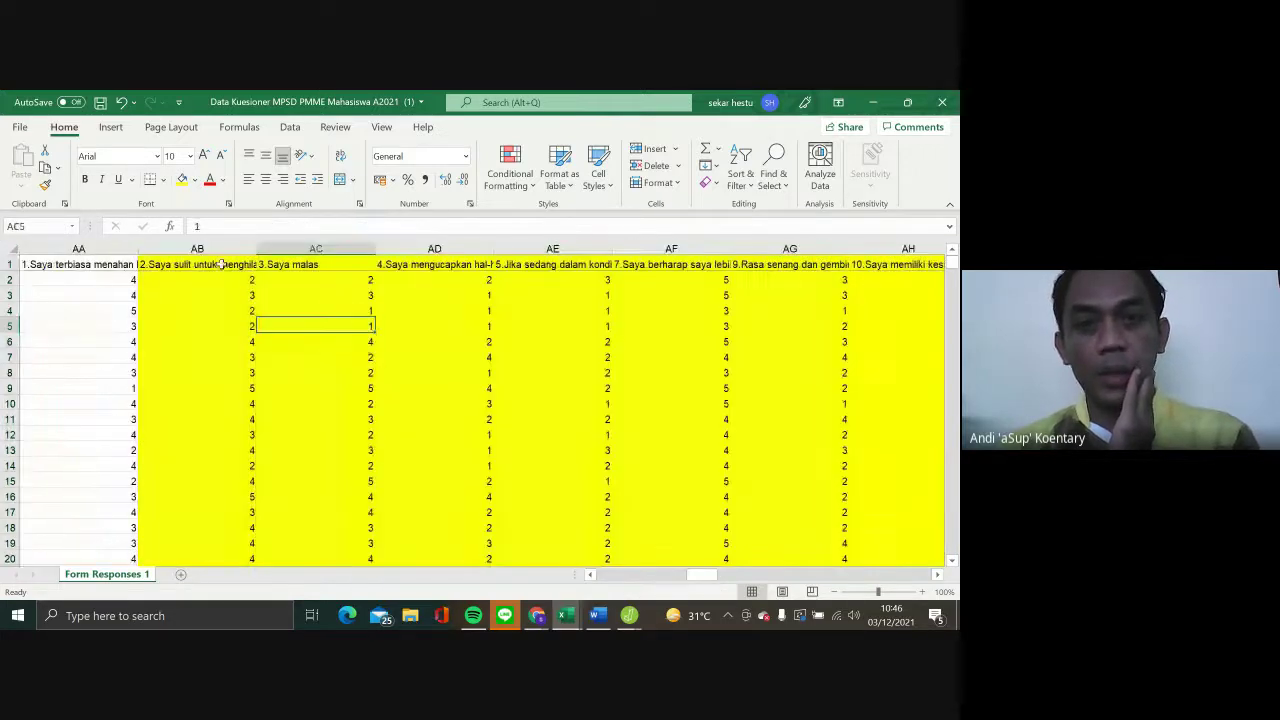
# Narrow the yellow item columns AB through AJ together to one equal smaller width
pyautogui.moveTo(197, 248); pyautogui.dragTo(793, 250)
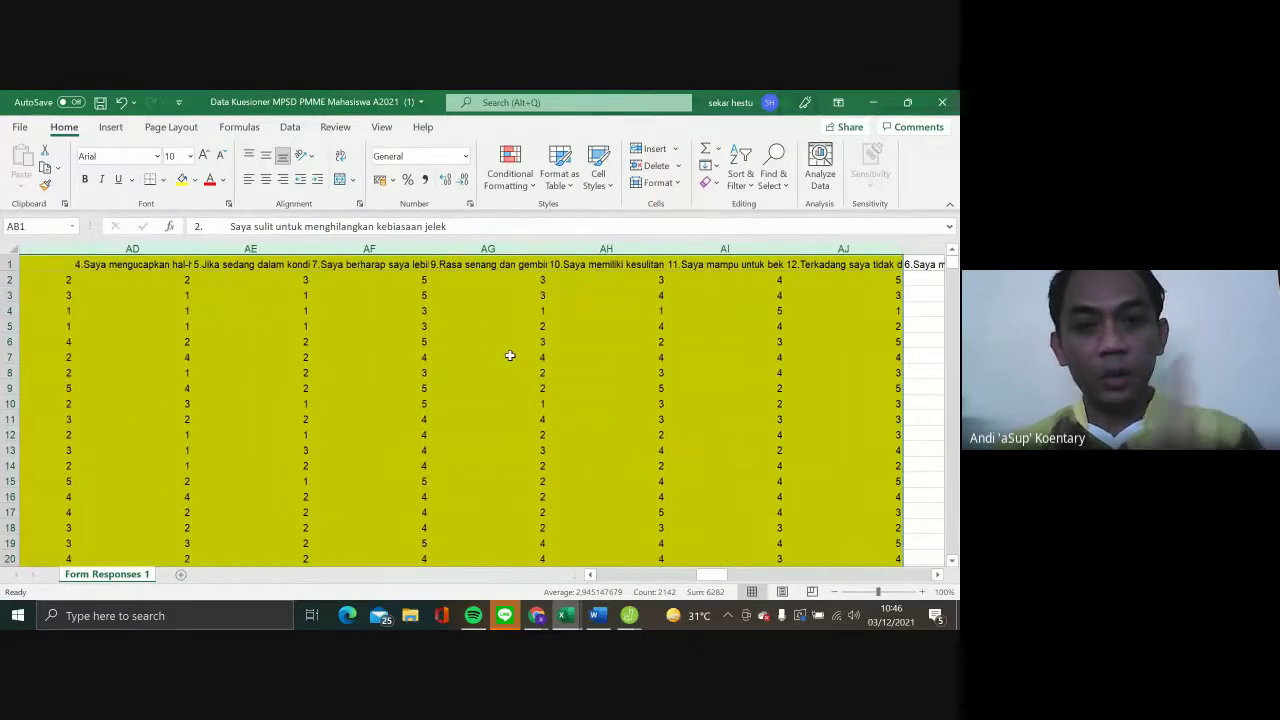
pyautogui.hscroll(-1, 510, 355)
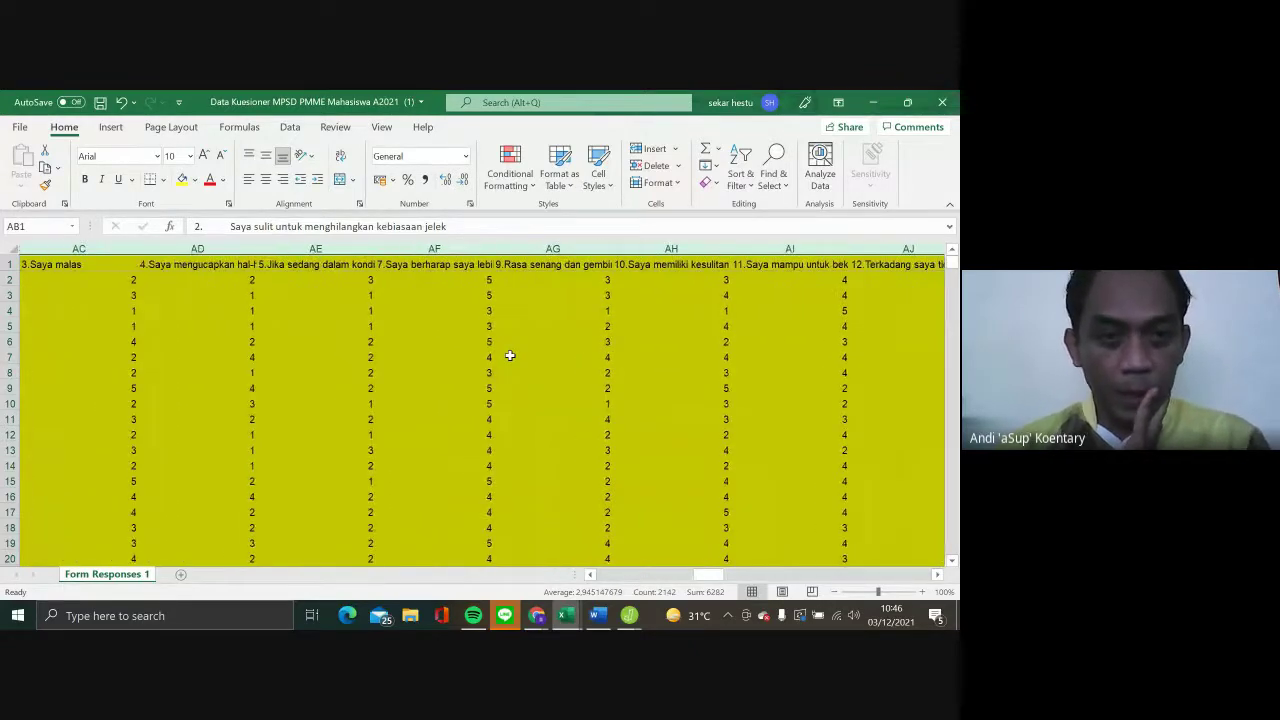
pyautogui.hscroll(-1, 170, 327)
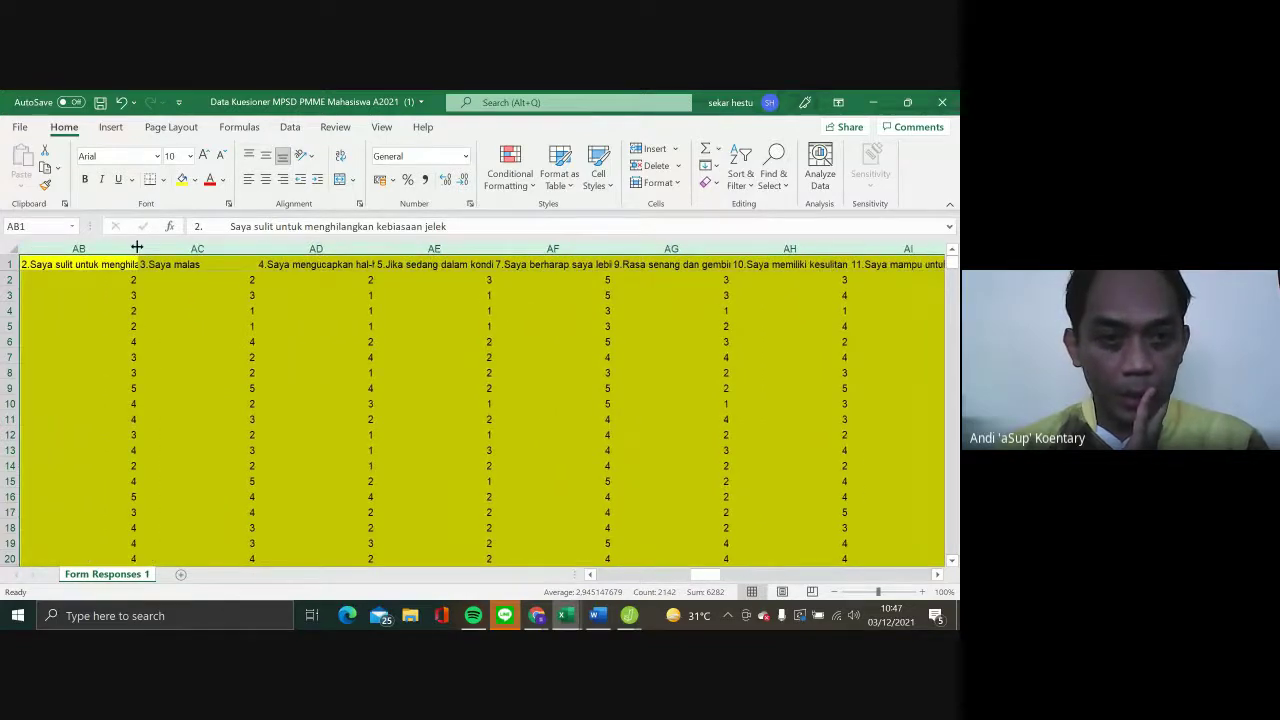
pyautogui.moveTo(137, 247); pyautogui.dragTo(97, 247)
pyautogui.hscroll(-2, 202, 412)
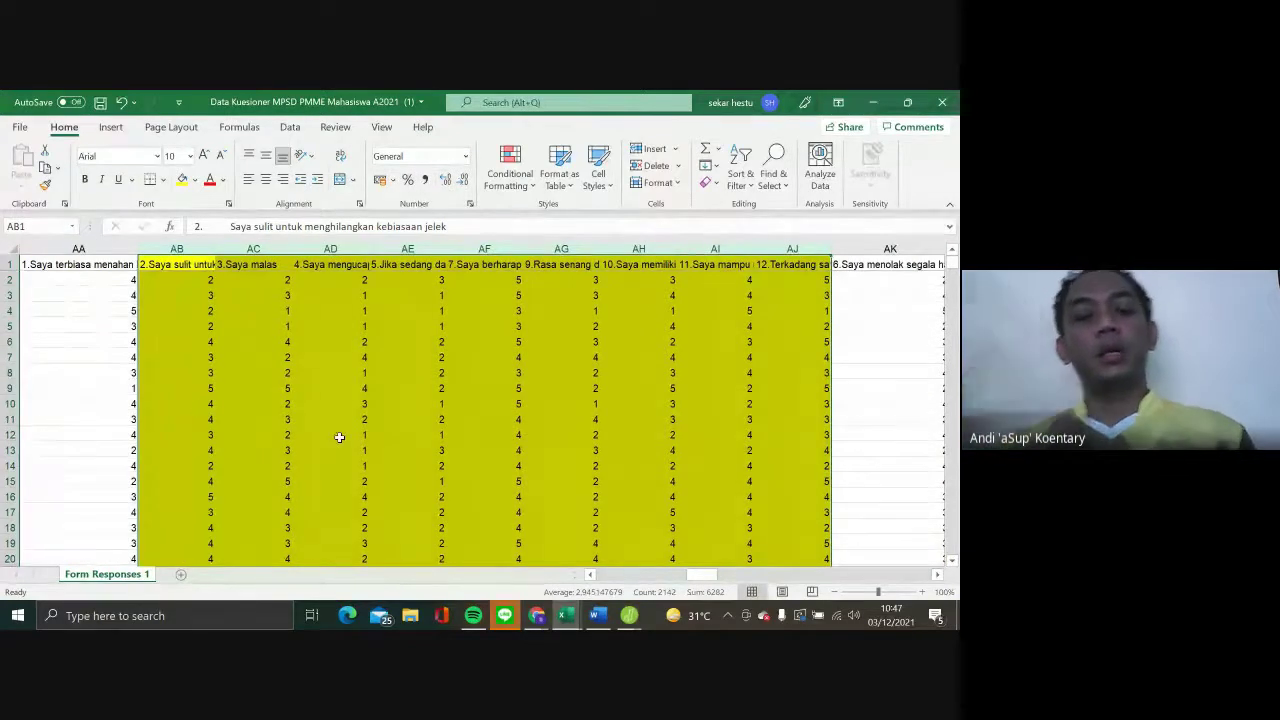
pyautogui.click(335, 429)
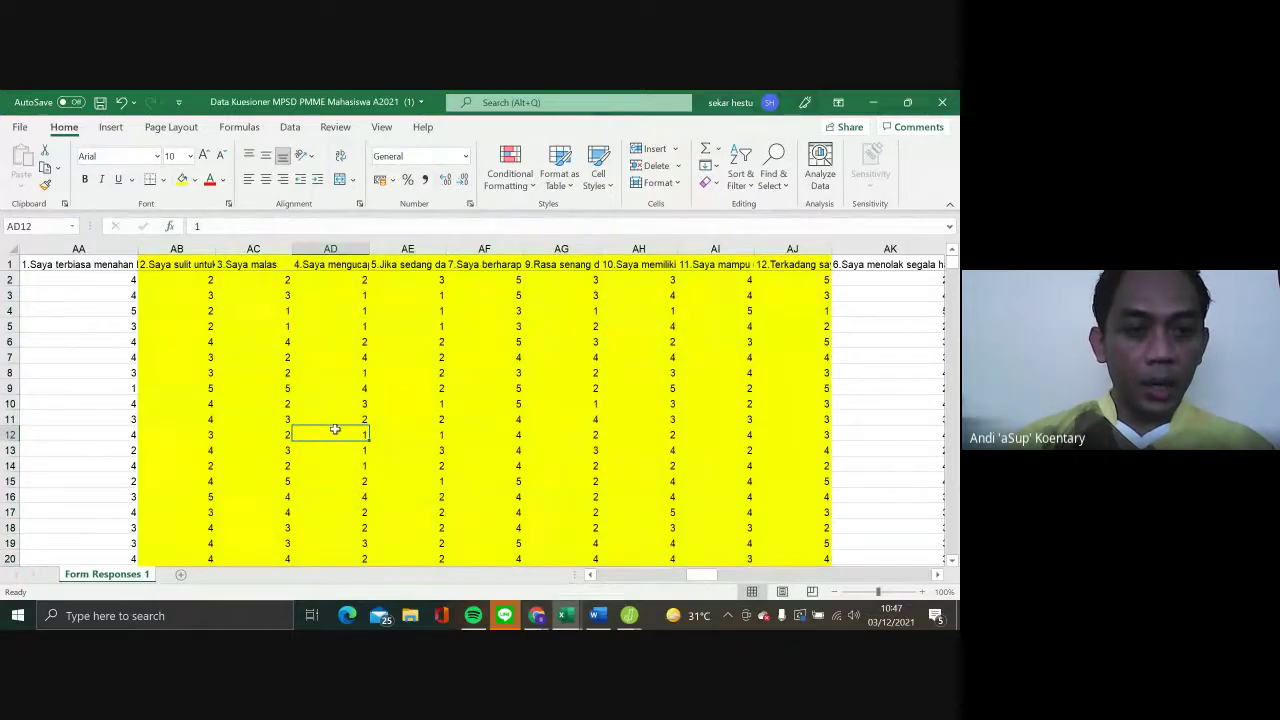
# Dismiss the LINE chat notification covering the sheet and bring the item 13 column into view
pyautogui.click(166, 285)
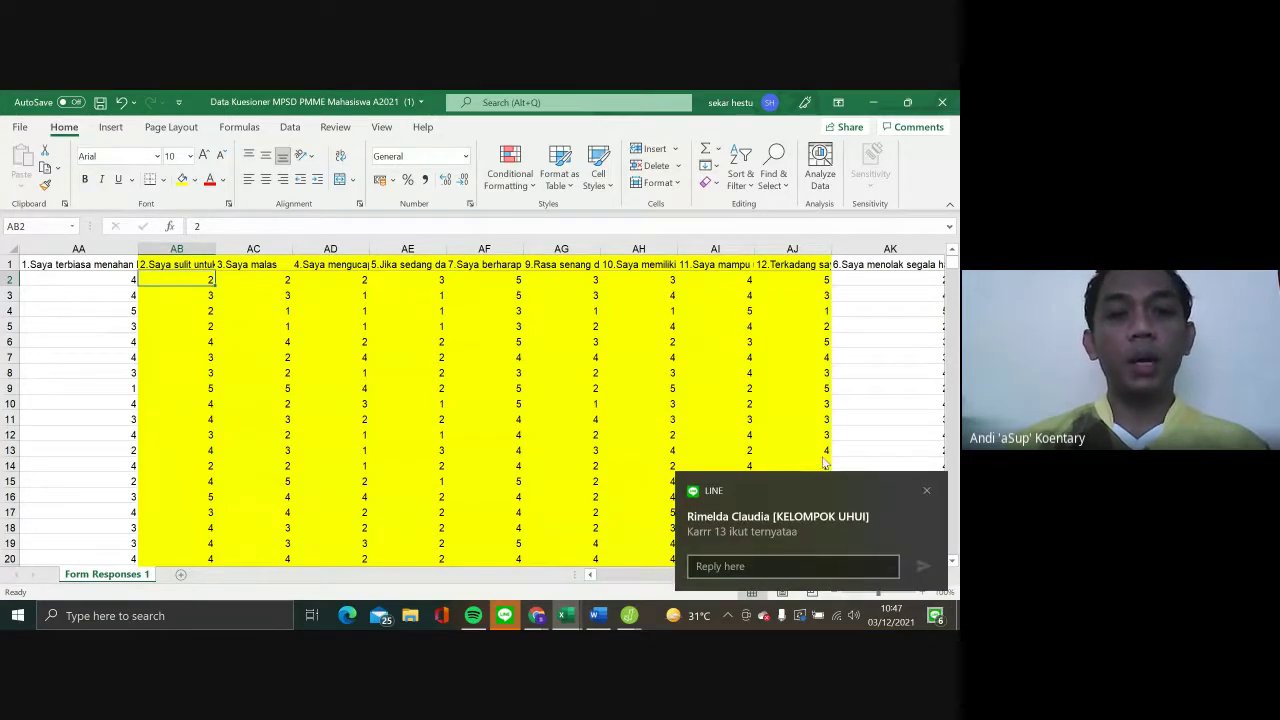
pyautogui.click(926, 492)
pyautogui.hscroll(3, 761, 394)
pyautogui.hscroll(2, 761, 394)
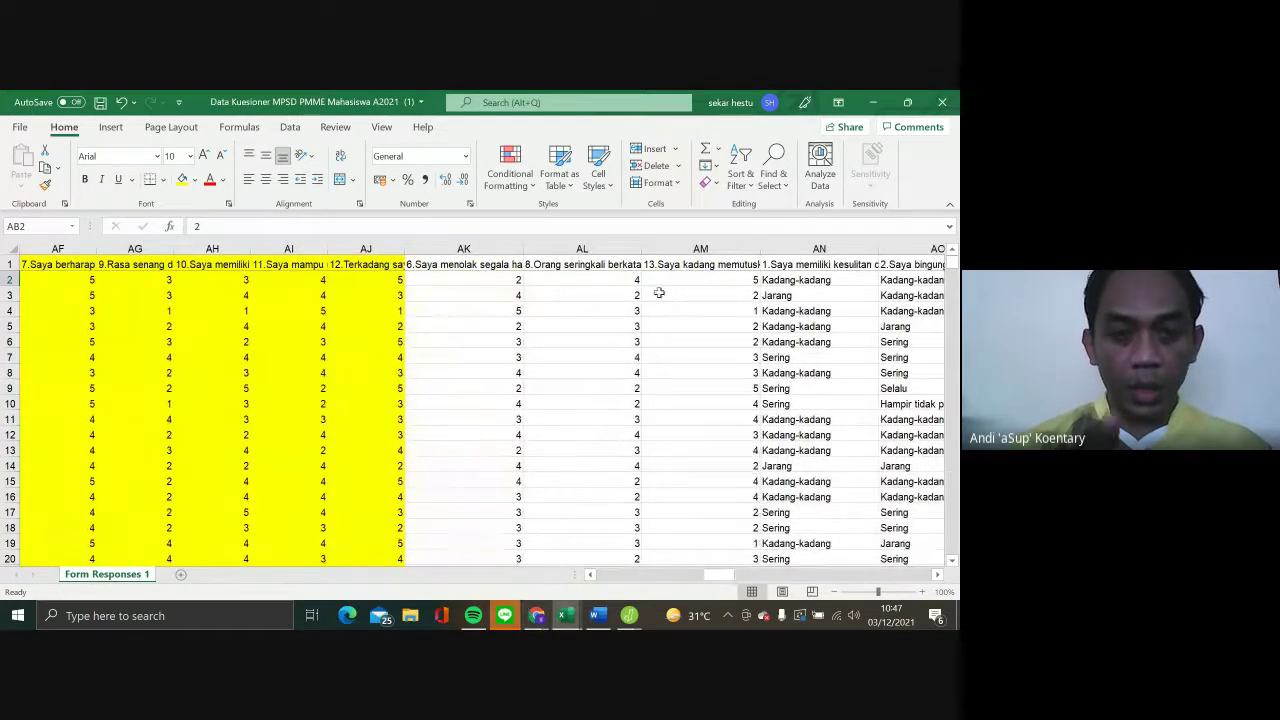
# Switch to the Google Meet call in Chrome and toggle the microphone
pyautogui.moveTo(536, 615)
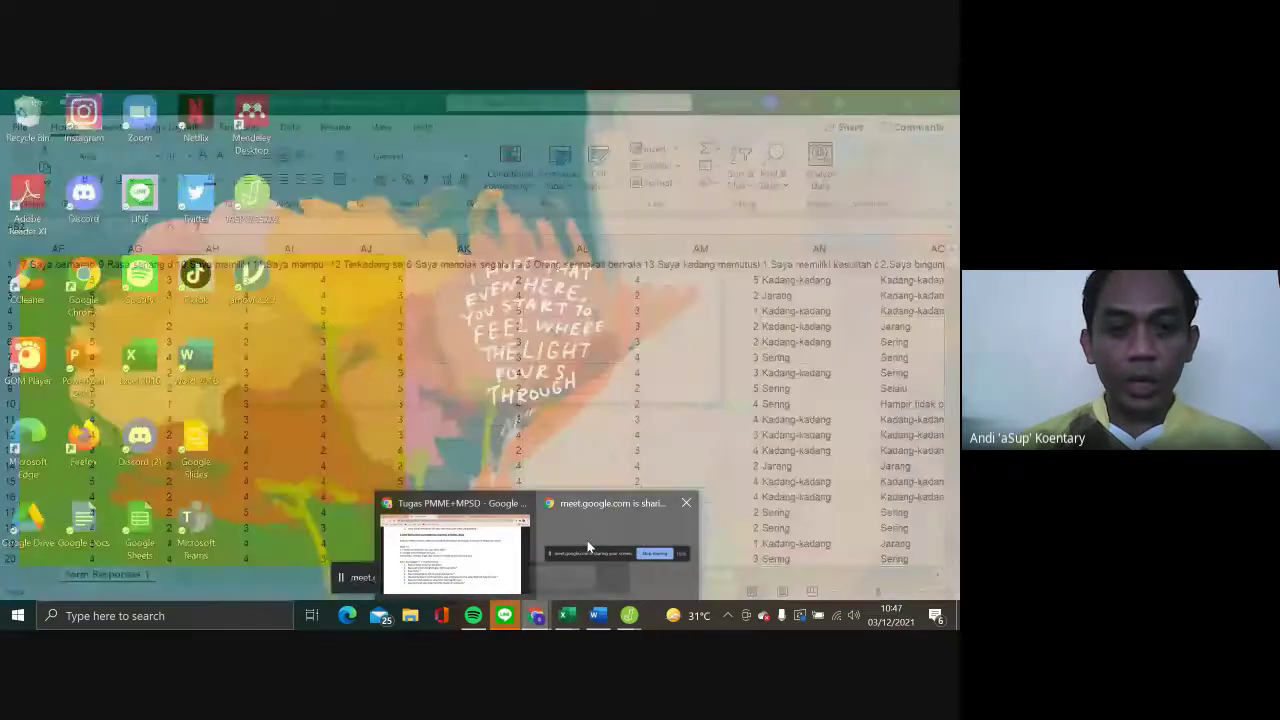
pyautogui.click(587, 545)
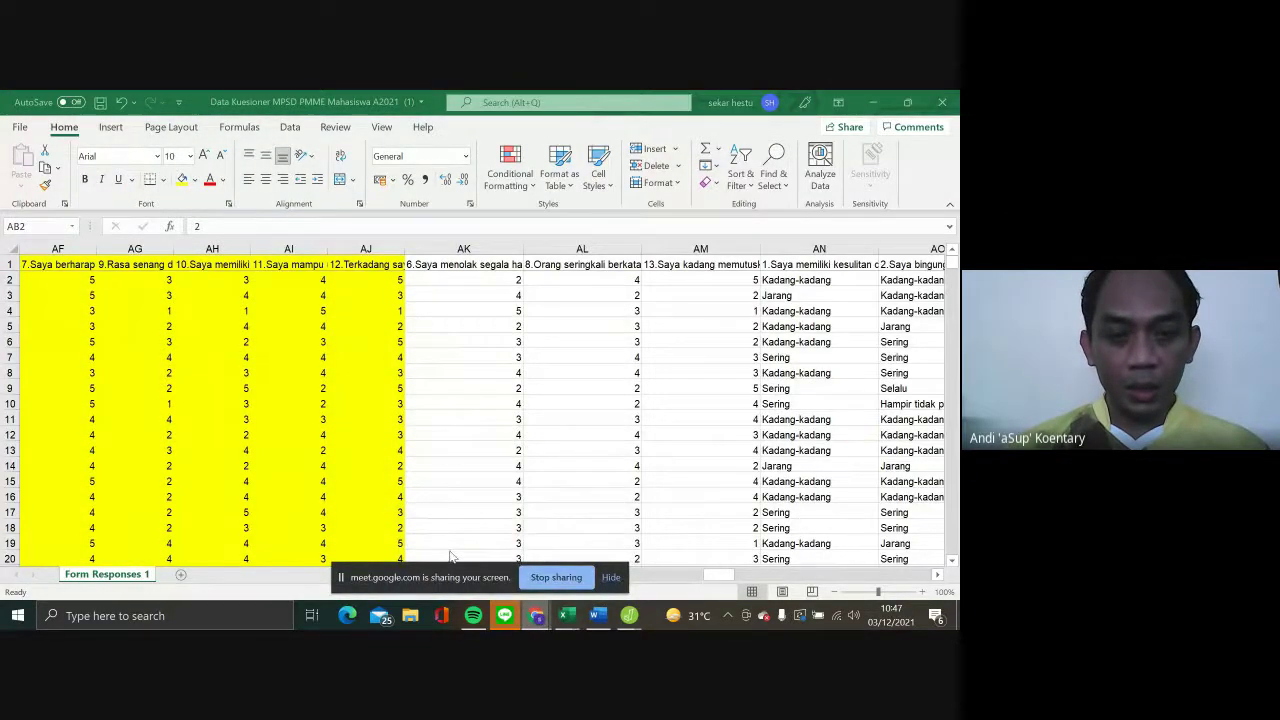
pyautogui.rightClick(537, 615)
pyautogui.click(540, 620)
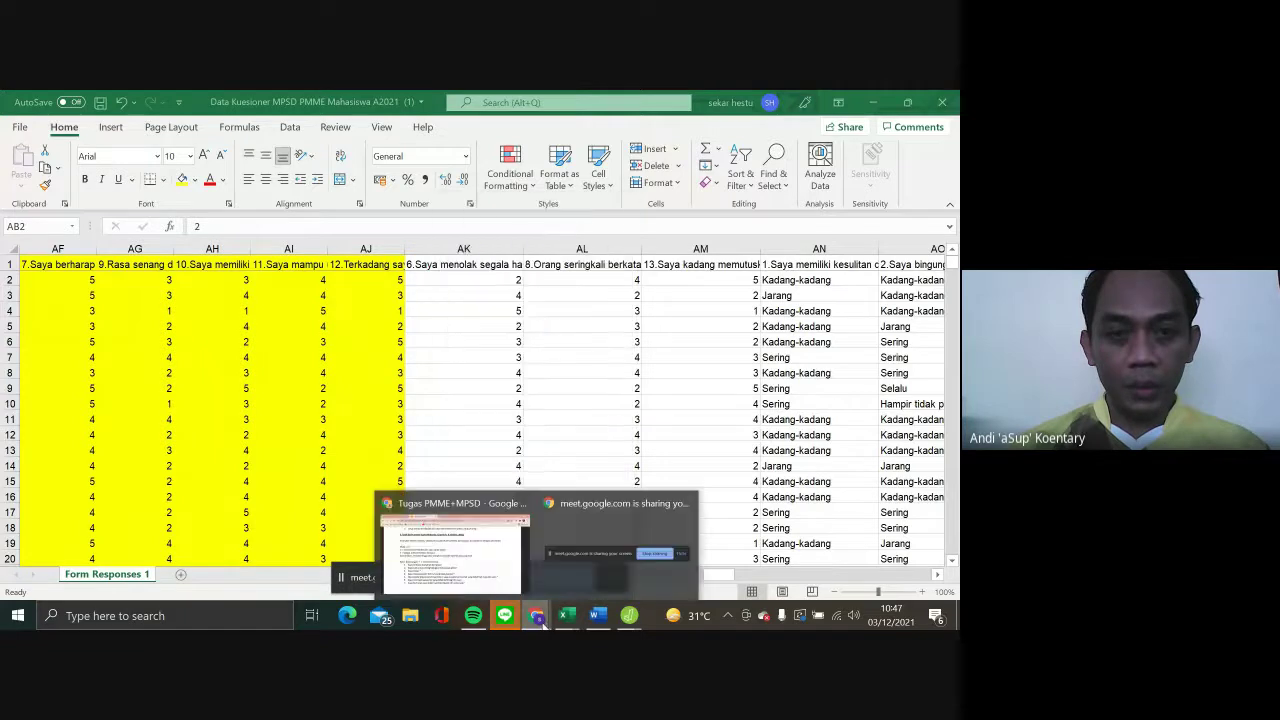
pyautogui.click(455, 548)
pyautogui.click(86, 100)
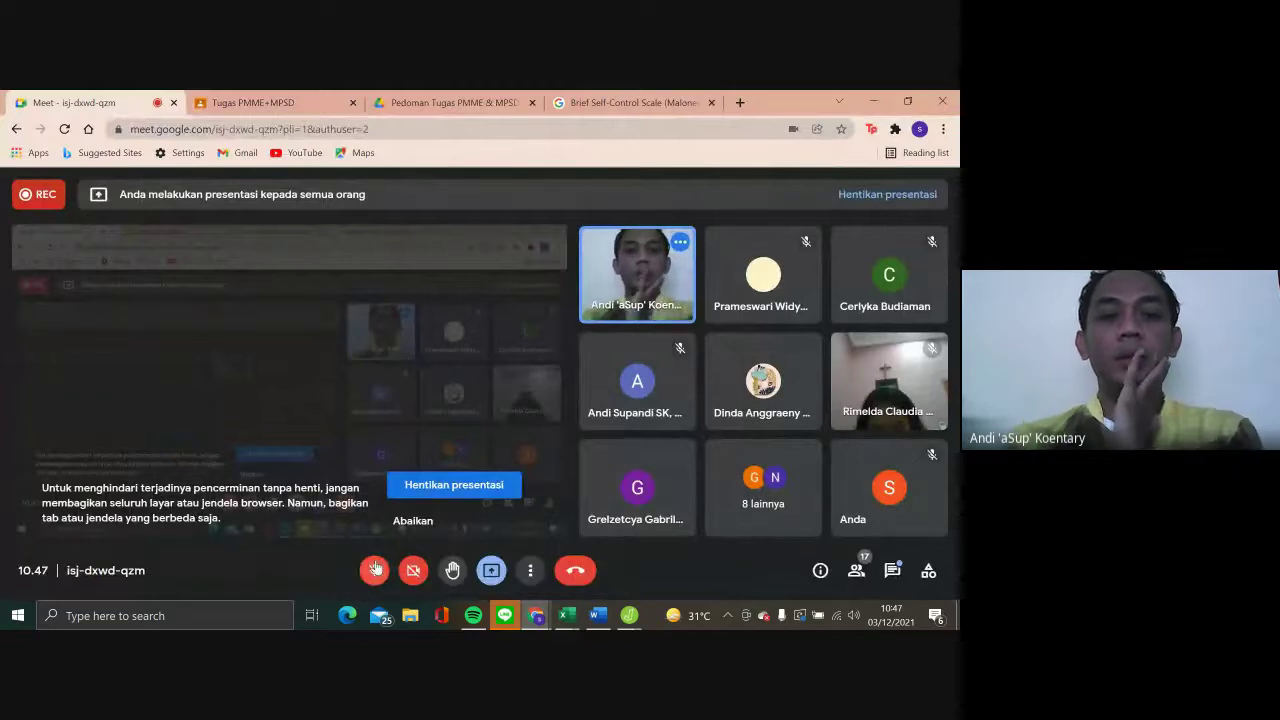
pyautogui.click(375, 568)
# Return to the Data Kuesioner workbook in Excel and fill the item 13 column AM with yellow
pyautogui.moveTo(537, 617)
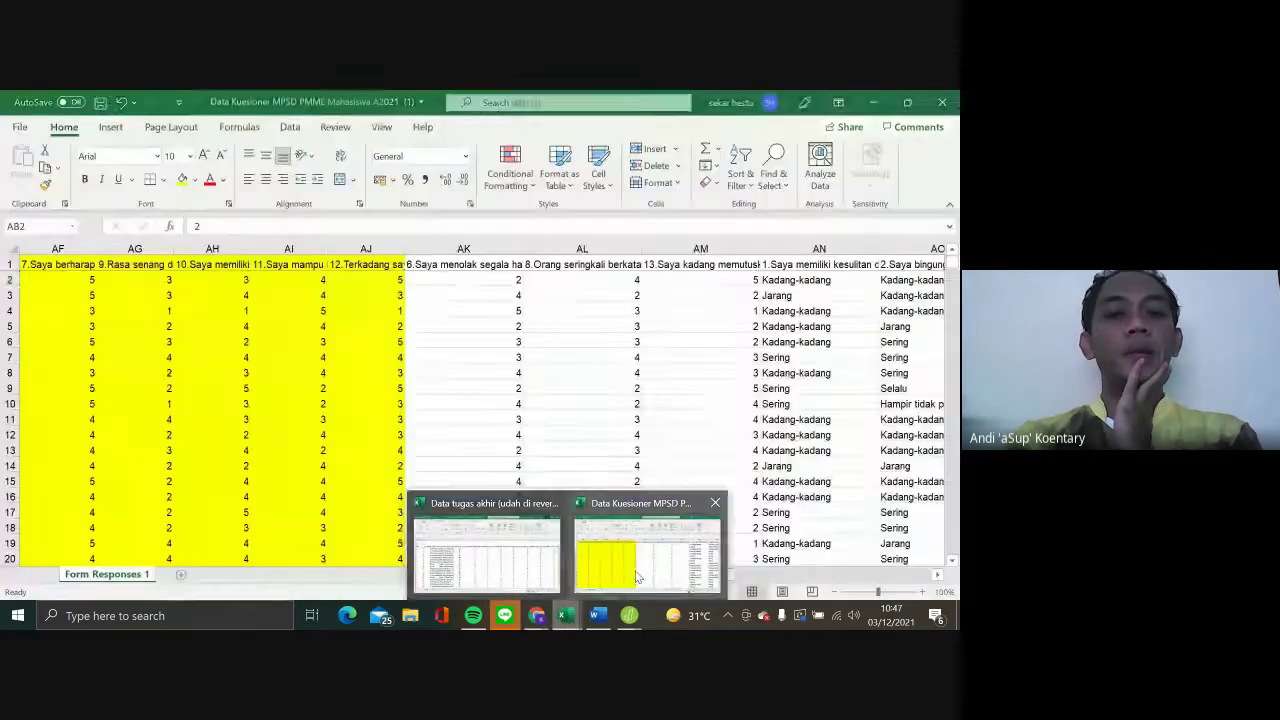
pyautogui.click(637, 575)
pyautogui.hscroll(1, 771, 366)
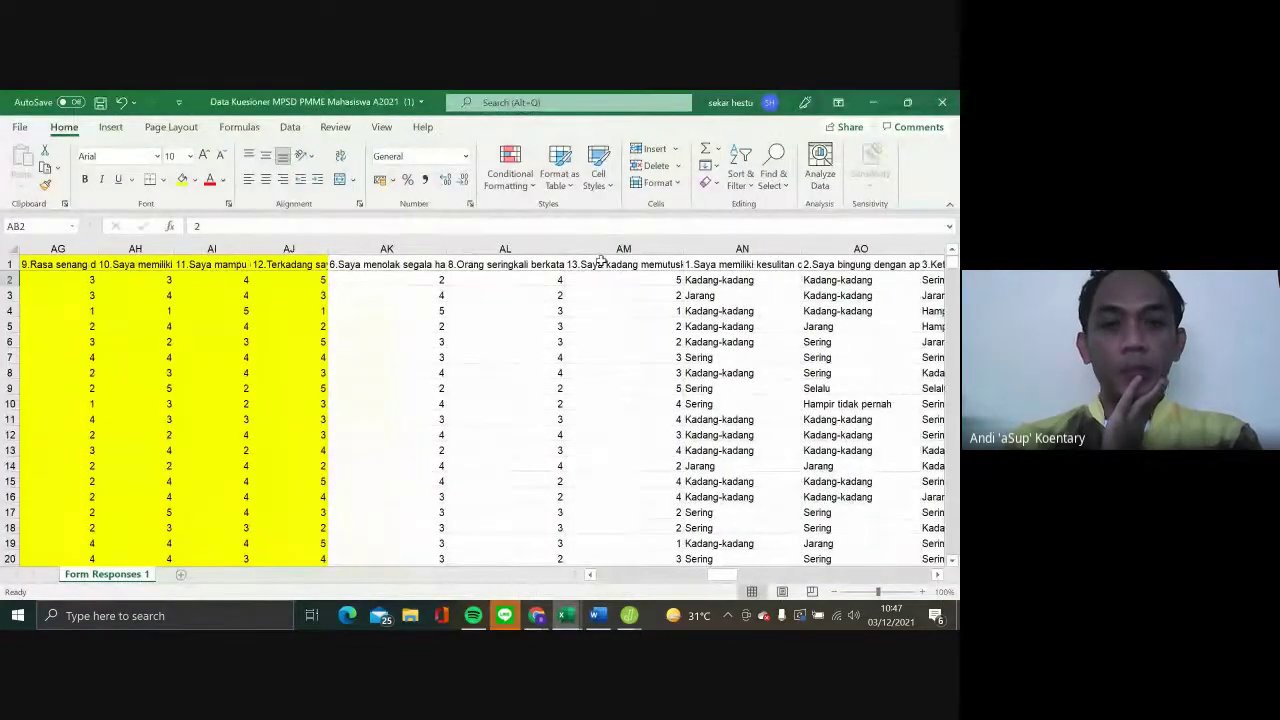
pyautogui.click(600, 249)
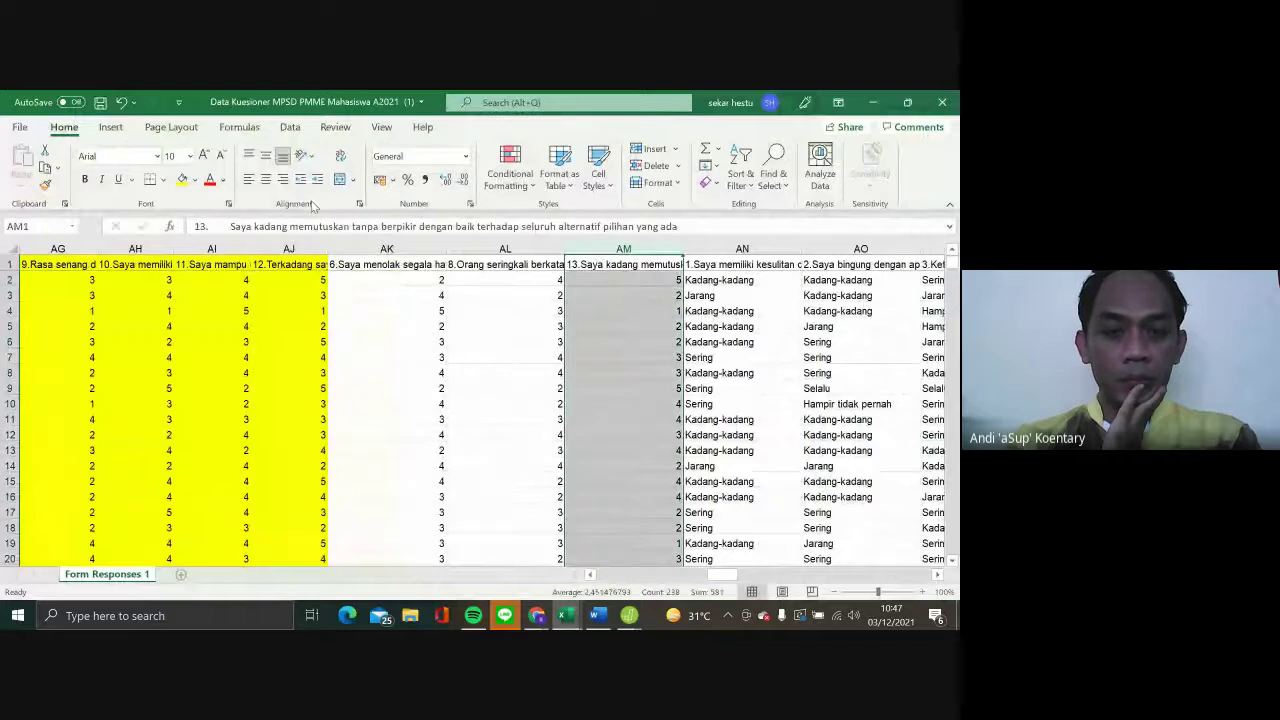
pyautogui.click(181, 180)
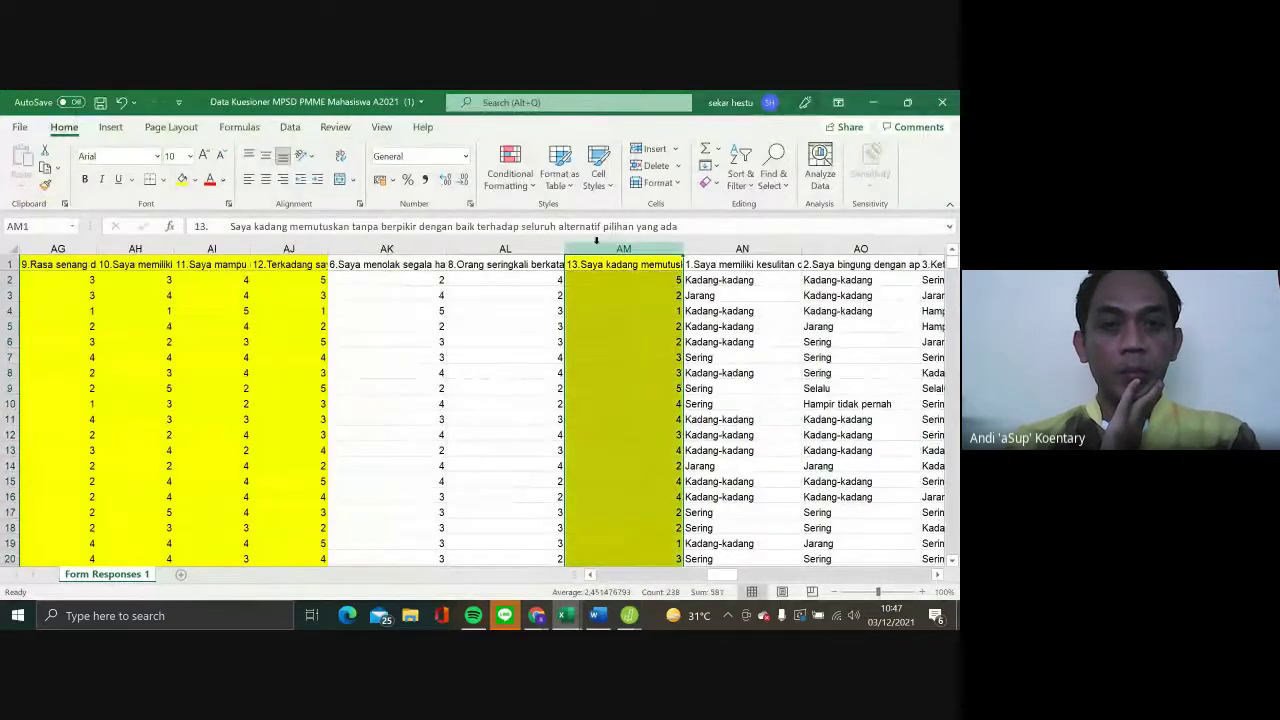
# Move the yellow item 13 column AM in front of the item 6 column AK
pyautogui.rightClick(600, 255)
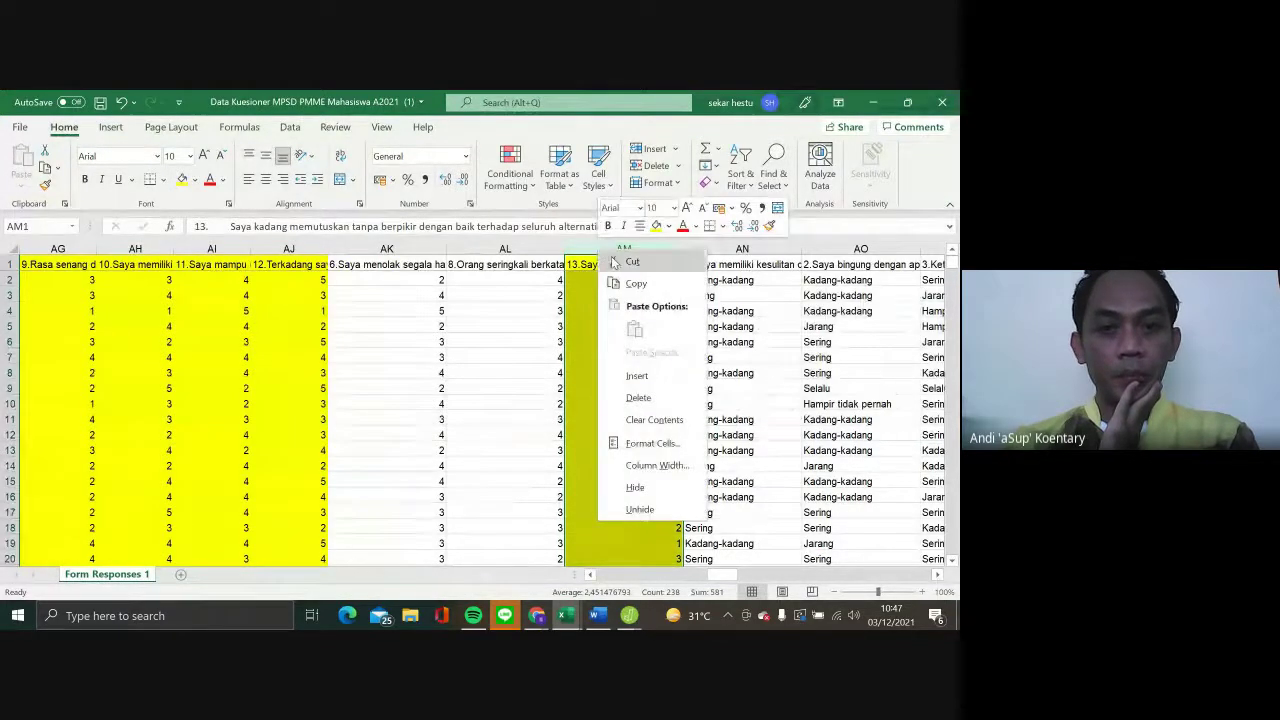
pyautogui.click(616, 262)
pyautogui.click(410, 249)
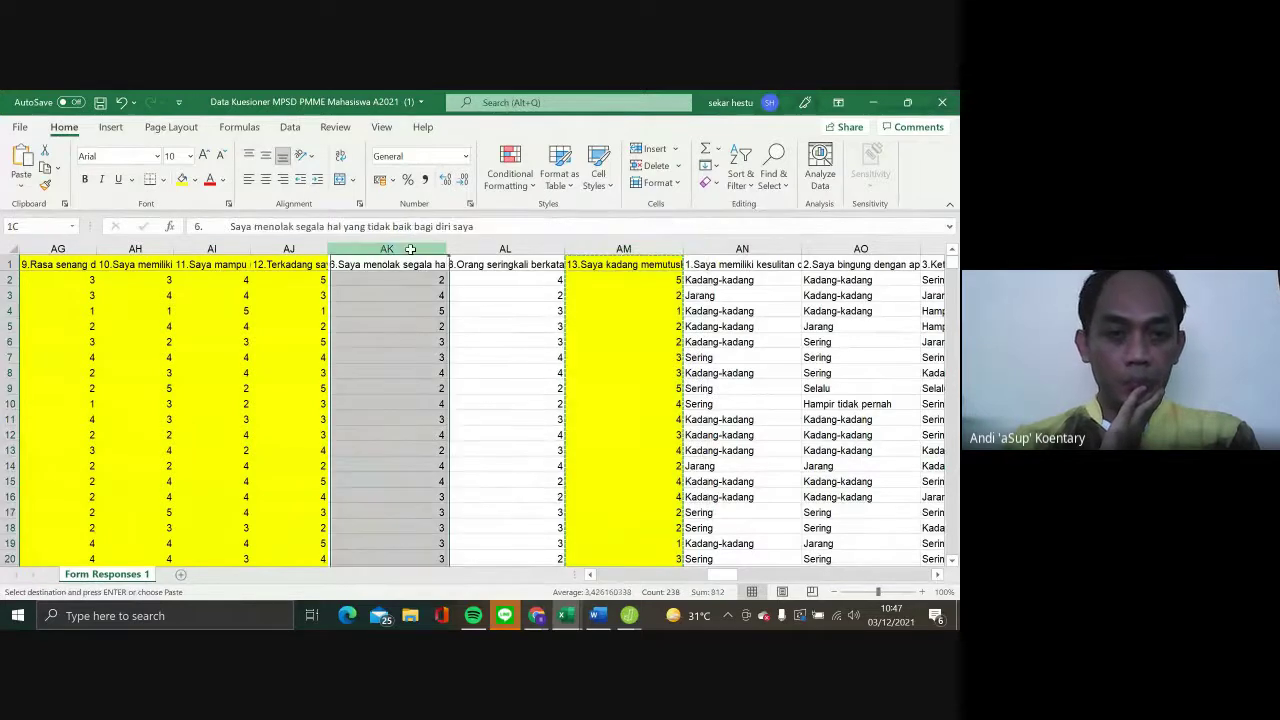
pyautogui.rightClick(412, 255)
pyautogui.click(468, 376)
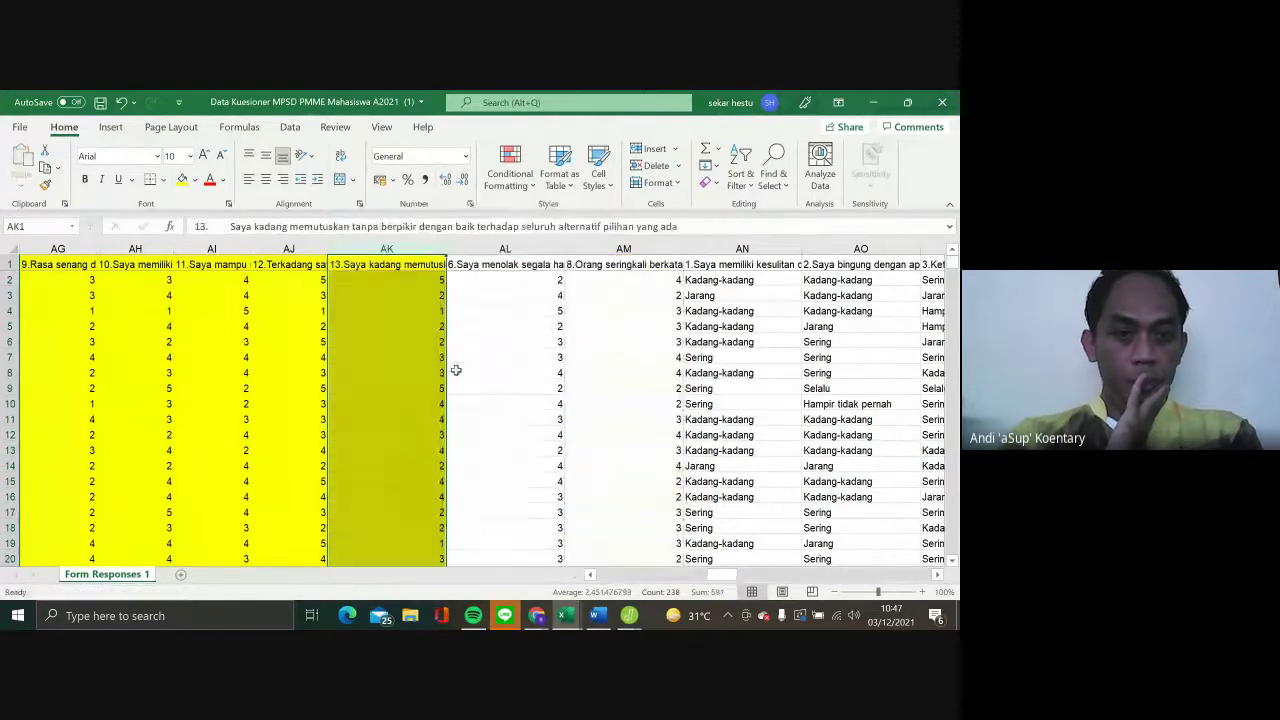
# Narrow the item 13 column AK to about the width of the other yellow columns
pyautogui.click(339, 397)
pyautogui.hscroll(-3, 339, 397)
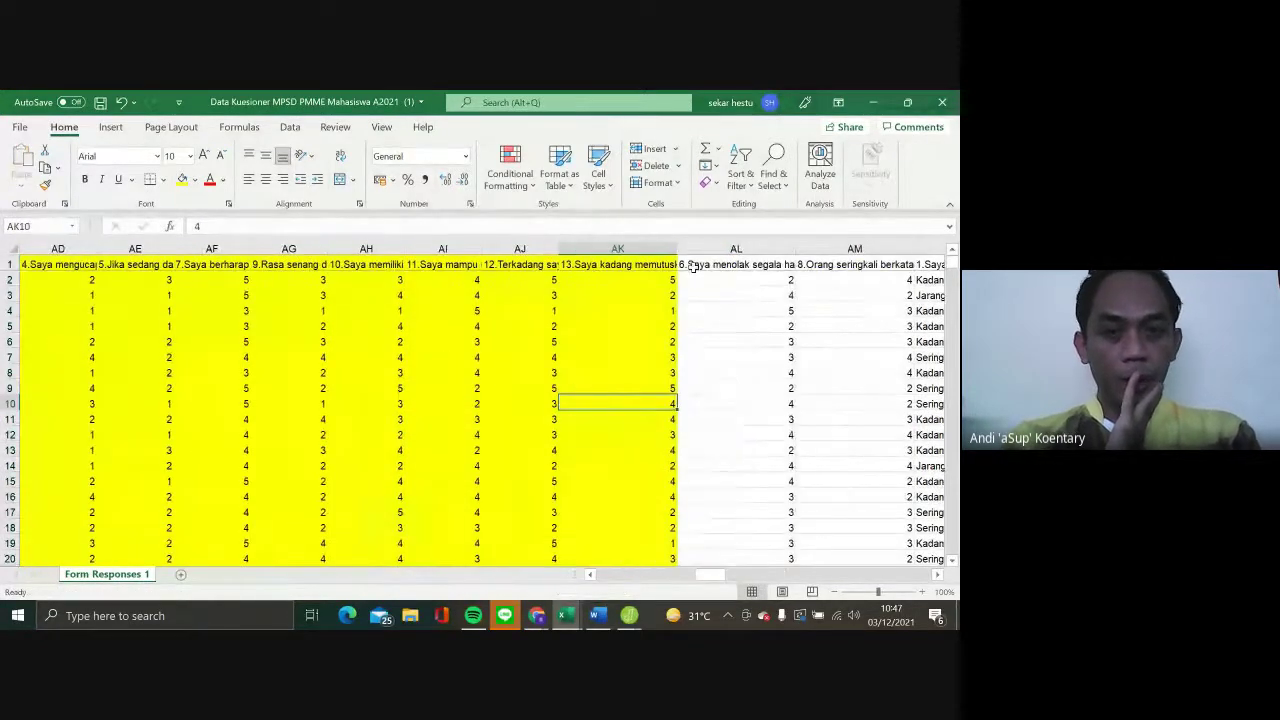
pyautogui.moveTo(676, 253); pyautogui.dragTo(636, 253)
pyautogui.hscroll(-2, 432, 330)
pyautogui.hscroll(-1, 432, 330)
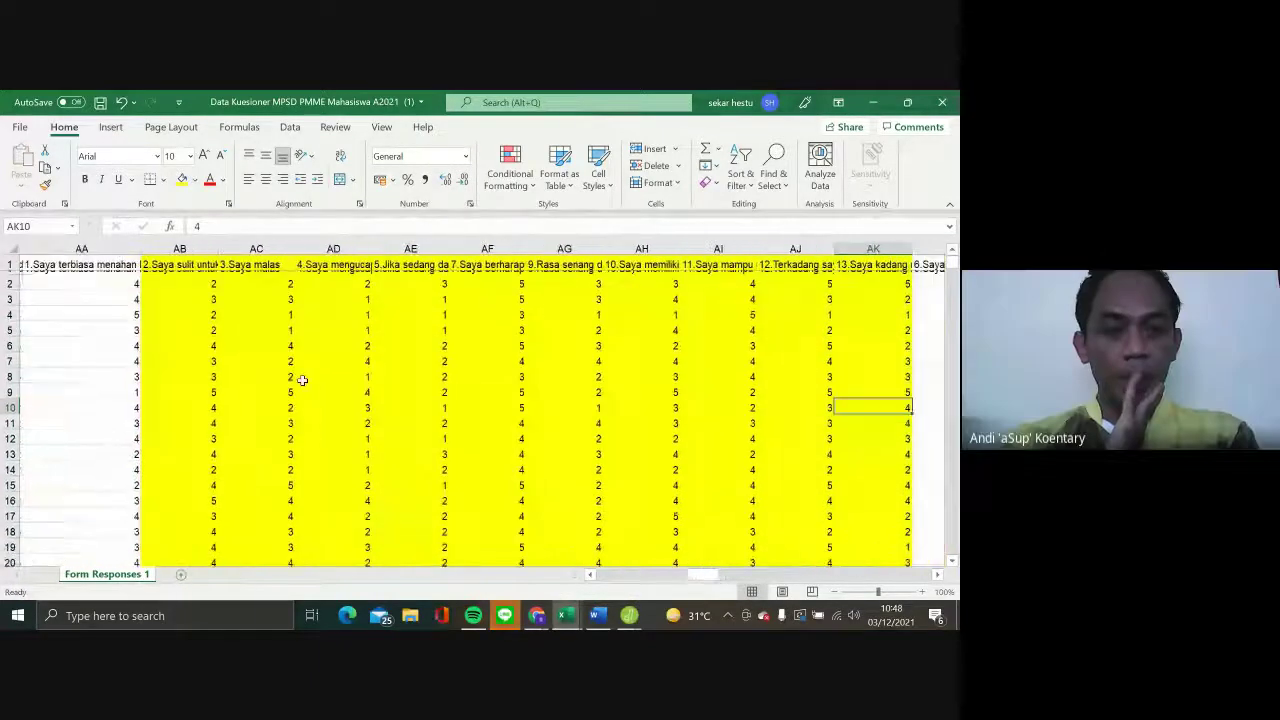
# Dismiss the LINE chat notification and view the full item 2 question in cell AB1
pyautogui.click(300, 387)
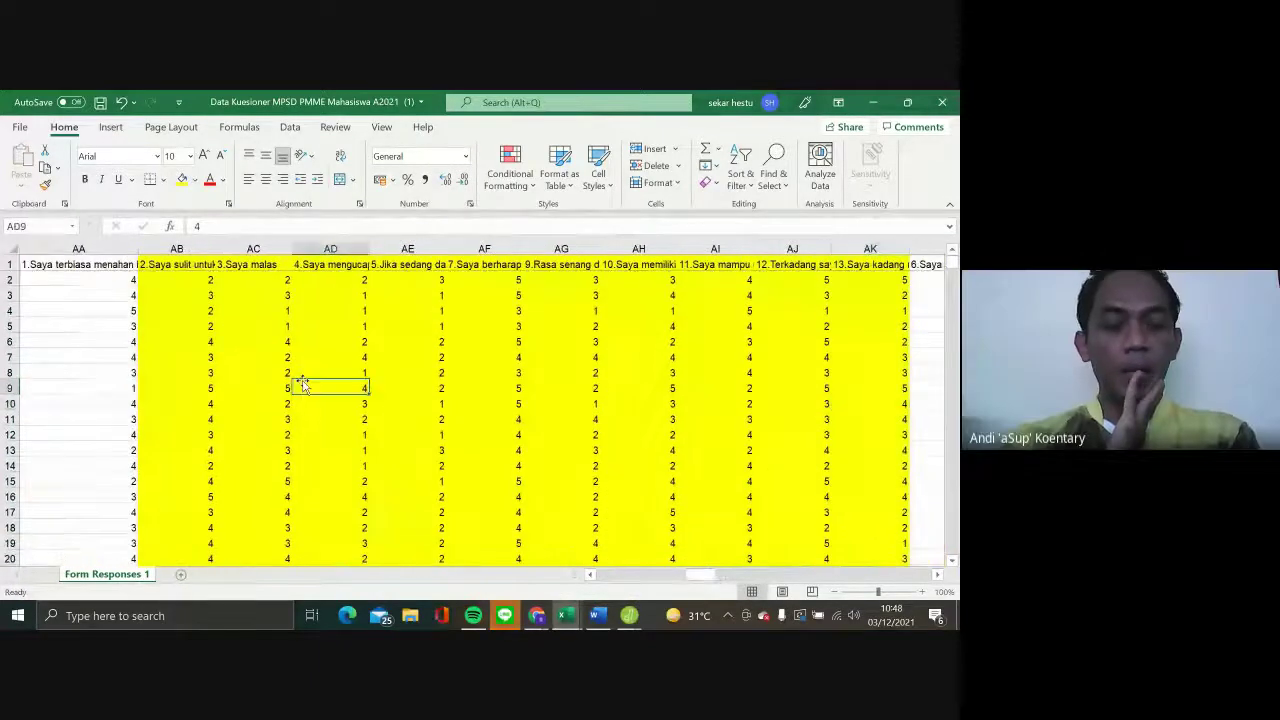
pyautogui.click(178, 291)
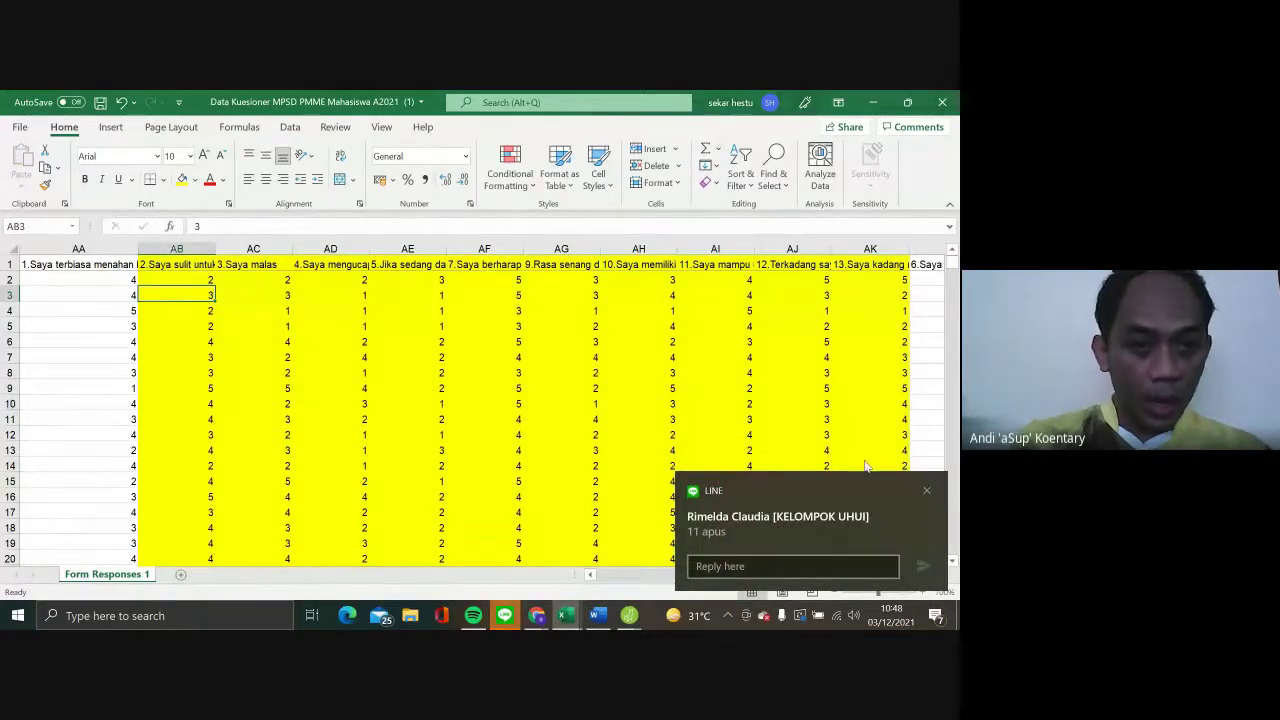
pyautogui.click(929, 491)
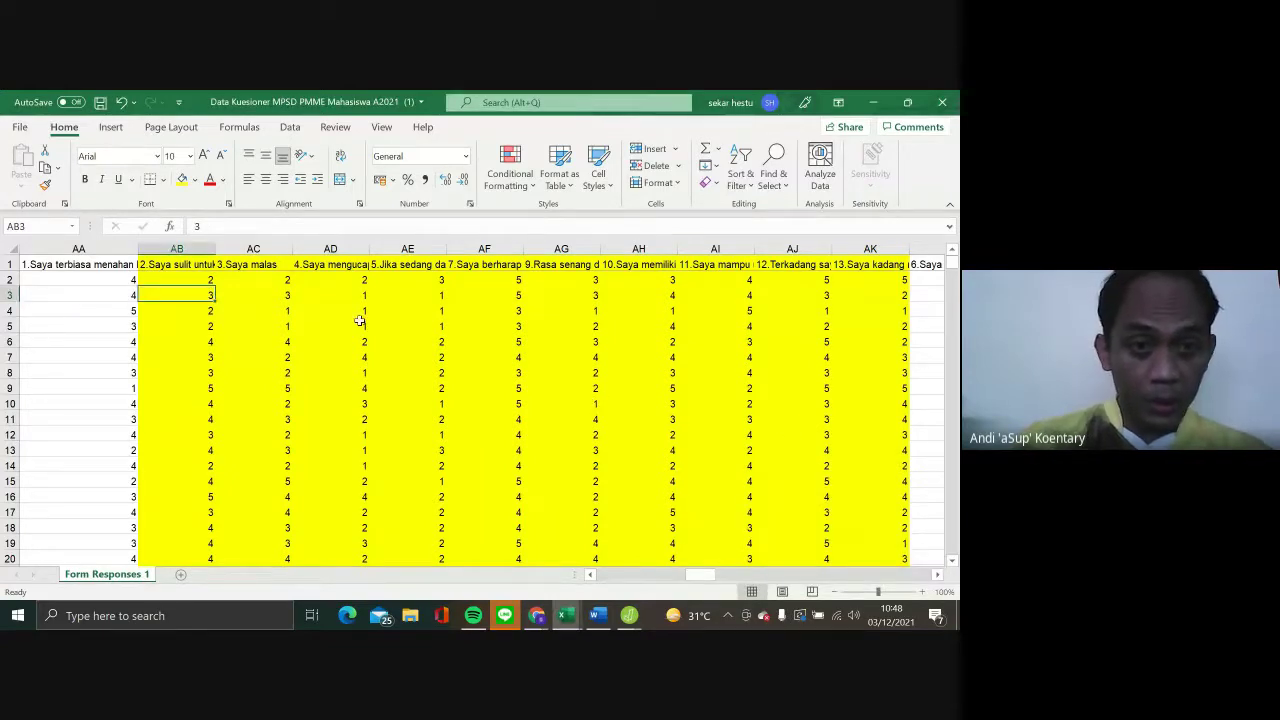
pyautogui.click(183, 265)
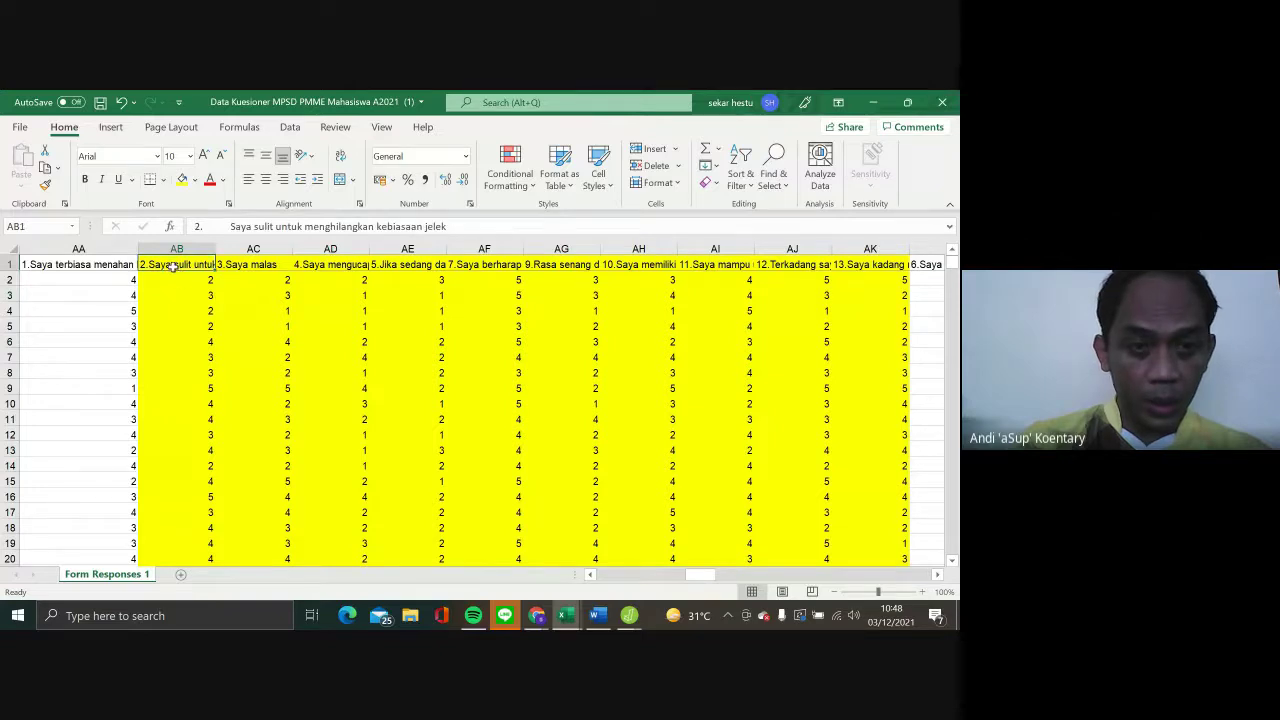
pyautogui.click(171, 280)
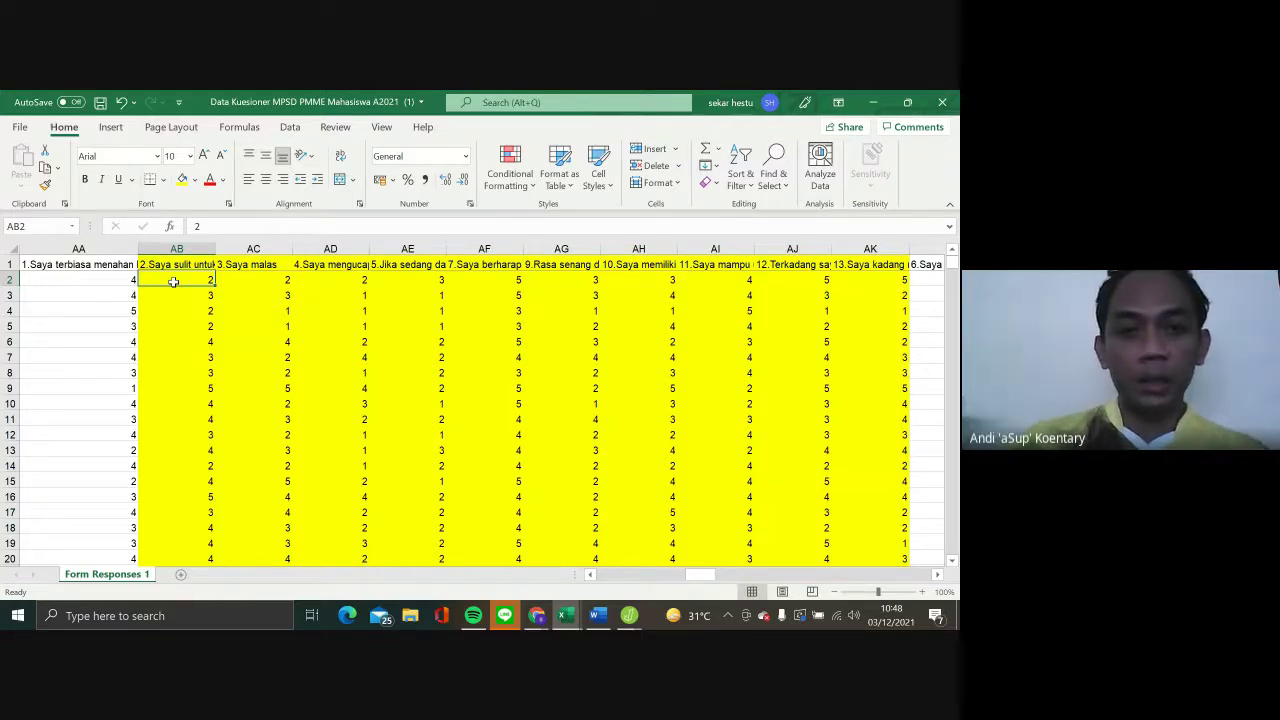
pyautogui.moveTo(197, 280); pyautogui.dragTo(560, 293)
pyautogui.click(197, 280)
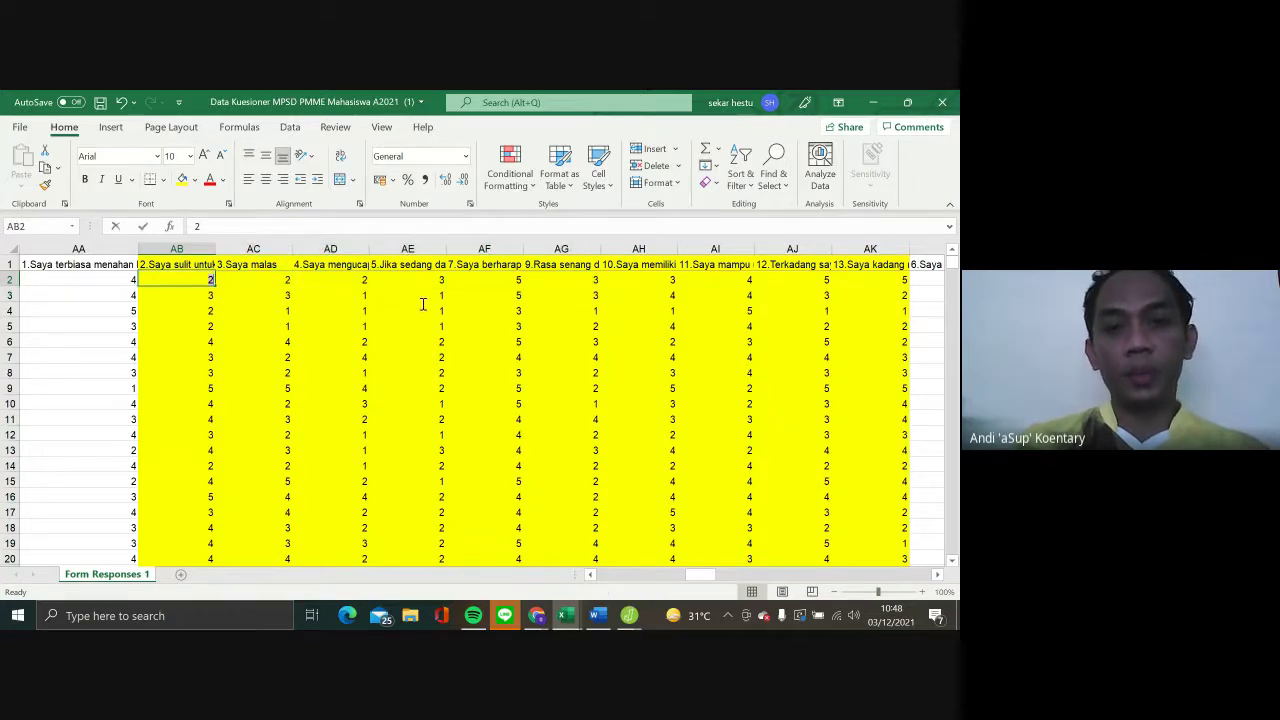
pyautogui.click(329, 307)
# Select all responses in the yellow columns AB to AK from row 2 down, and dismiss the LINE chat notification
pyautogui.moveTo(178, 282); pyautogui.dragTo(856, 615)
pyautogui.hotkey('shift', 'Down')
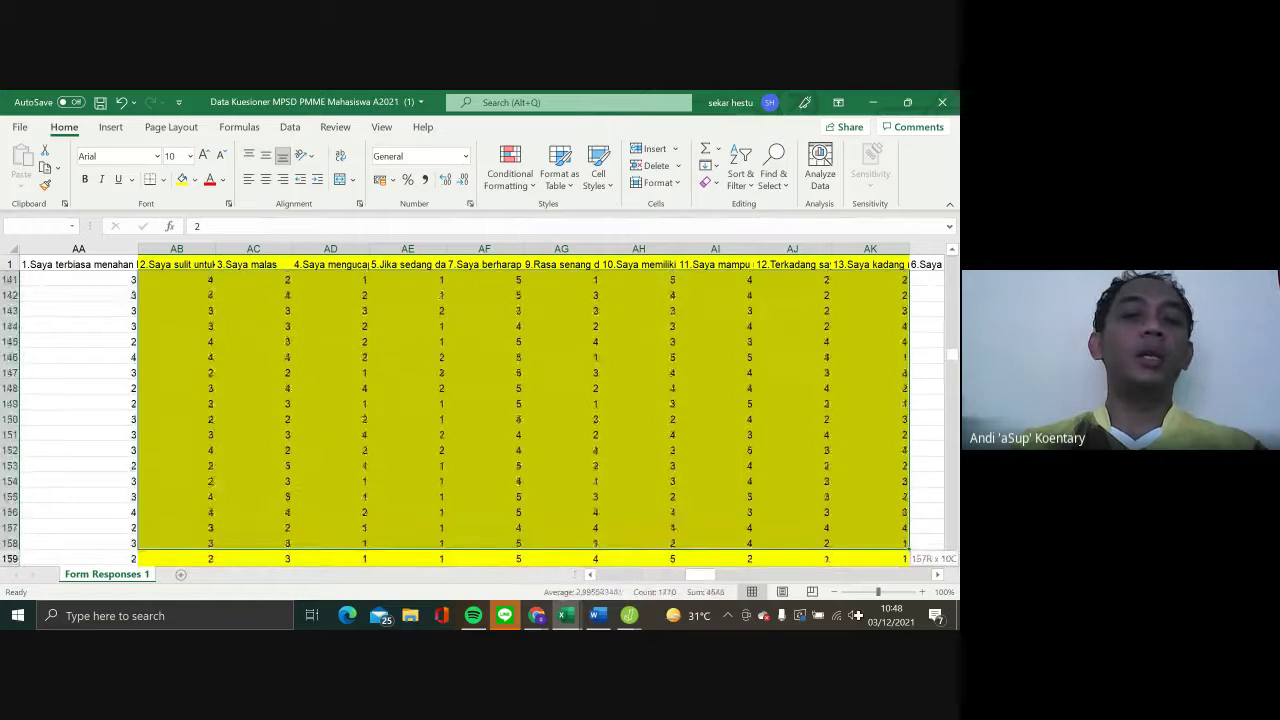
pyautogui.moveTo(856, 615); pyautogui.dragTo(862, 306)
pyautogui.scroll(6, 770, 319)
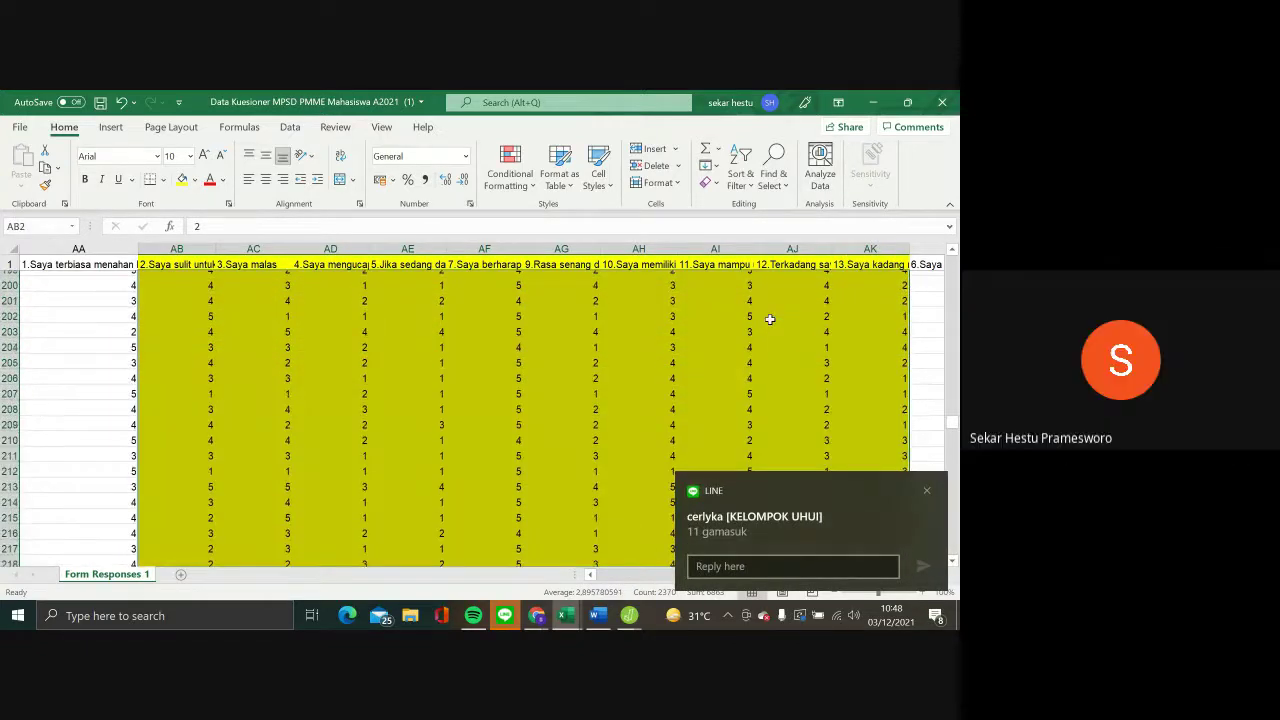
pyautogui.scroll(7, 928, 490)
pyautogui.click(926, 490)
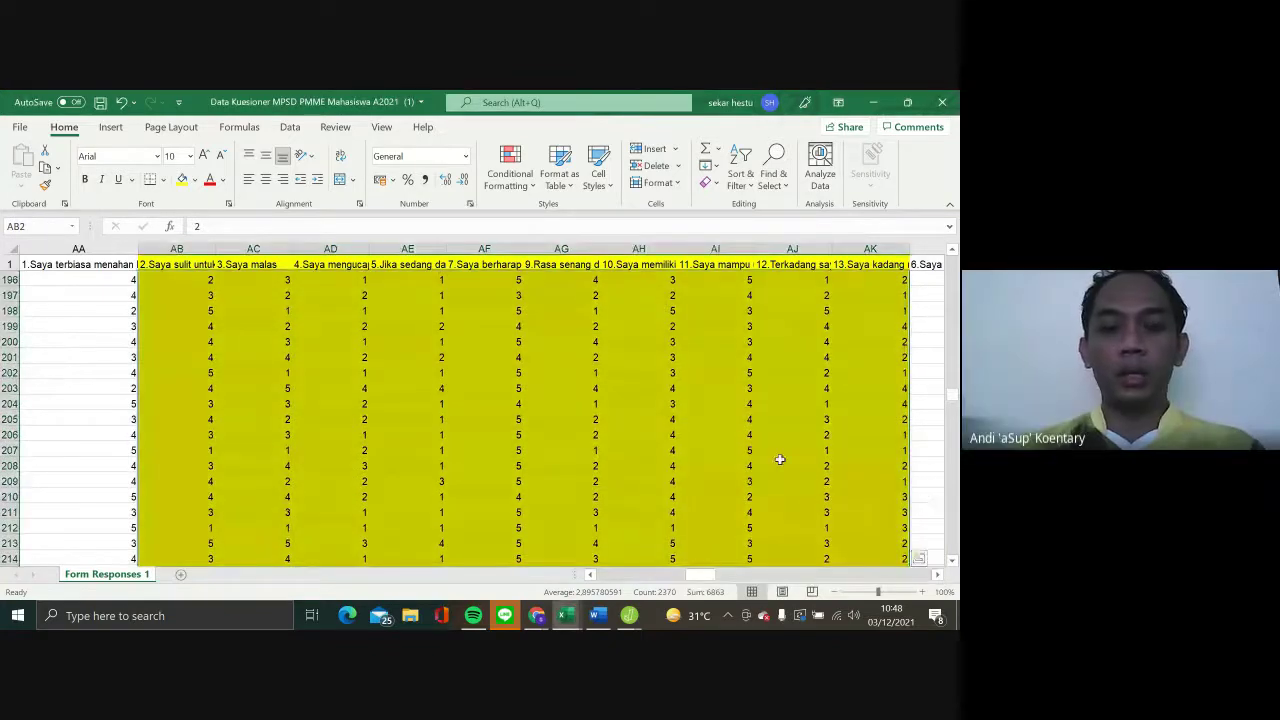
# Replace every 1 in the selected yellow responses with the placeholder a using Find and Replace, dismissing the LINE chat notification
pyautogui.hotkey('ctrl', 'h')
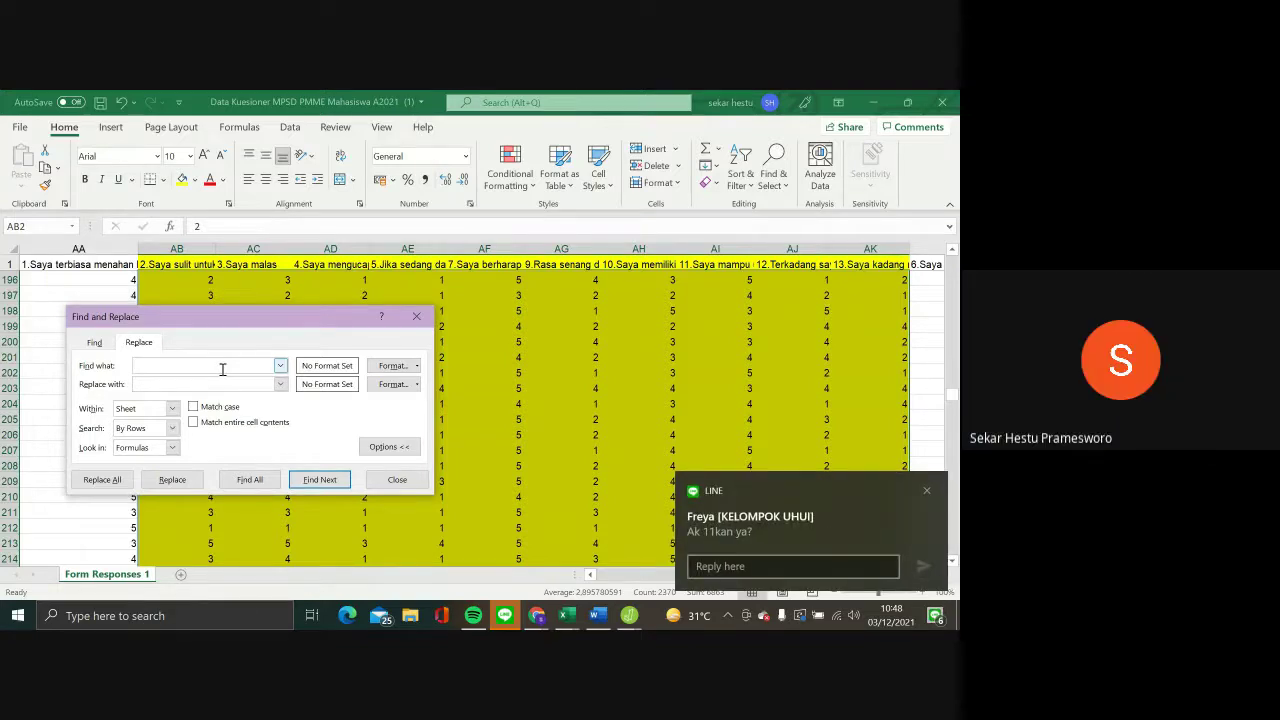
pyautogui.click(926, 490)
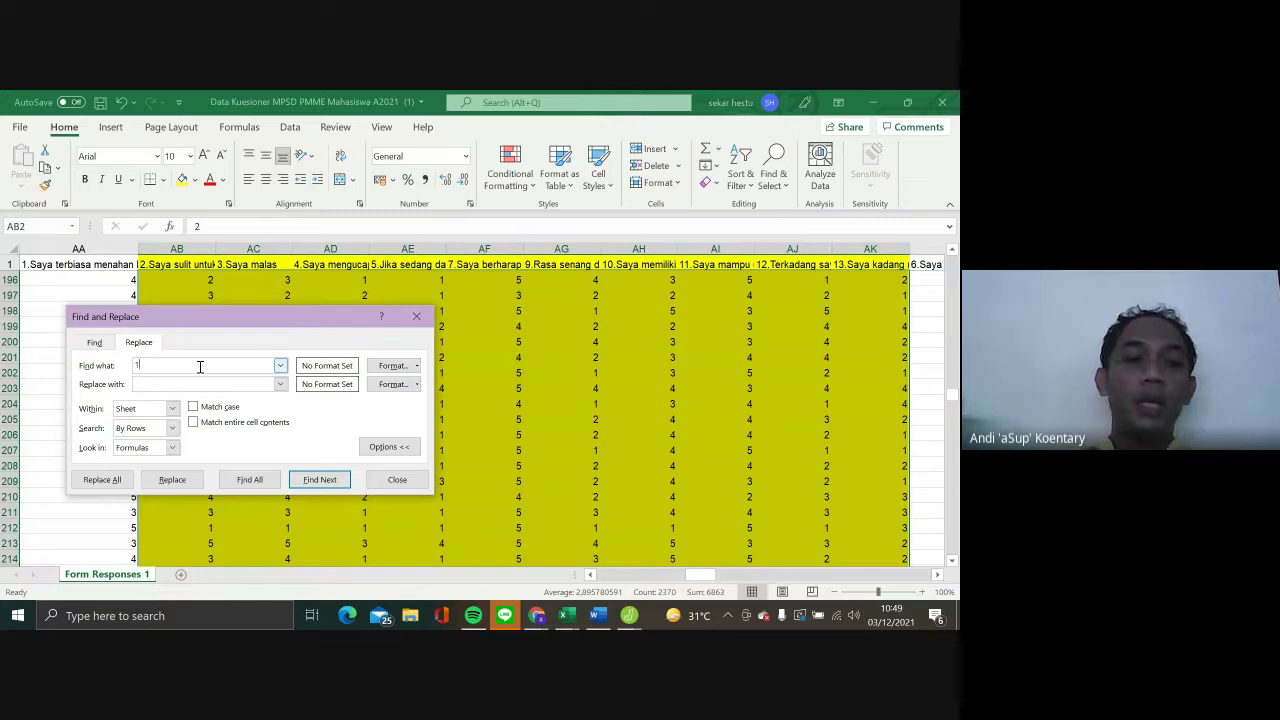
pyautogui.click(200, 383)
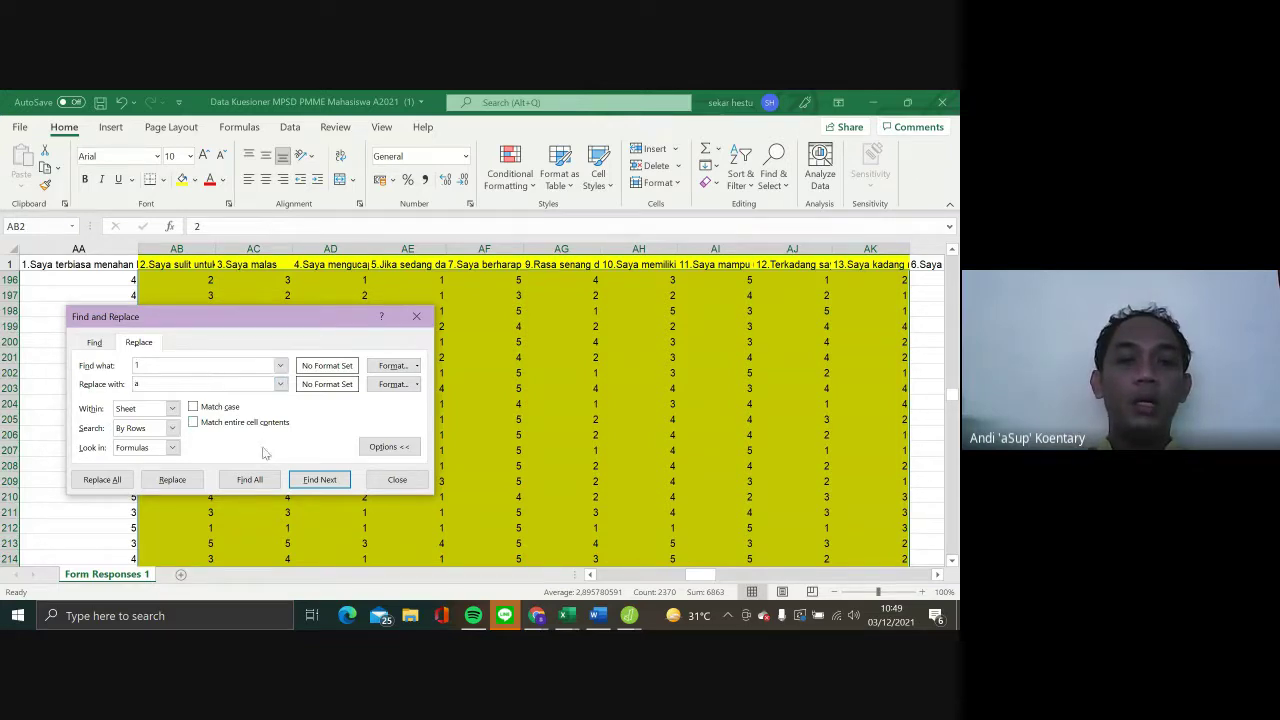
pyautogui.click(102, 480)
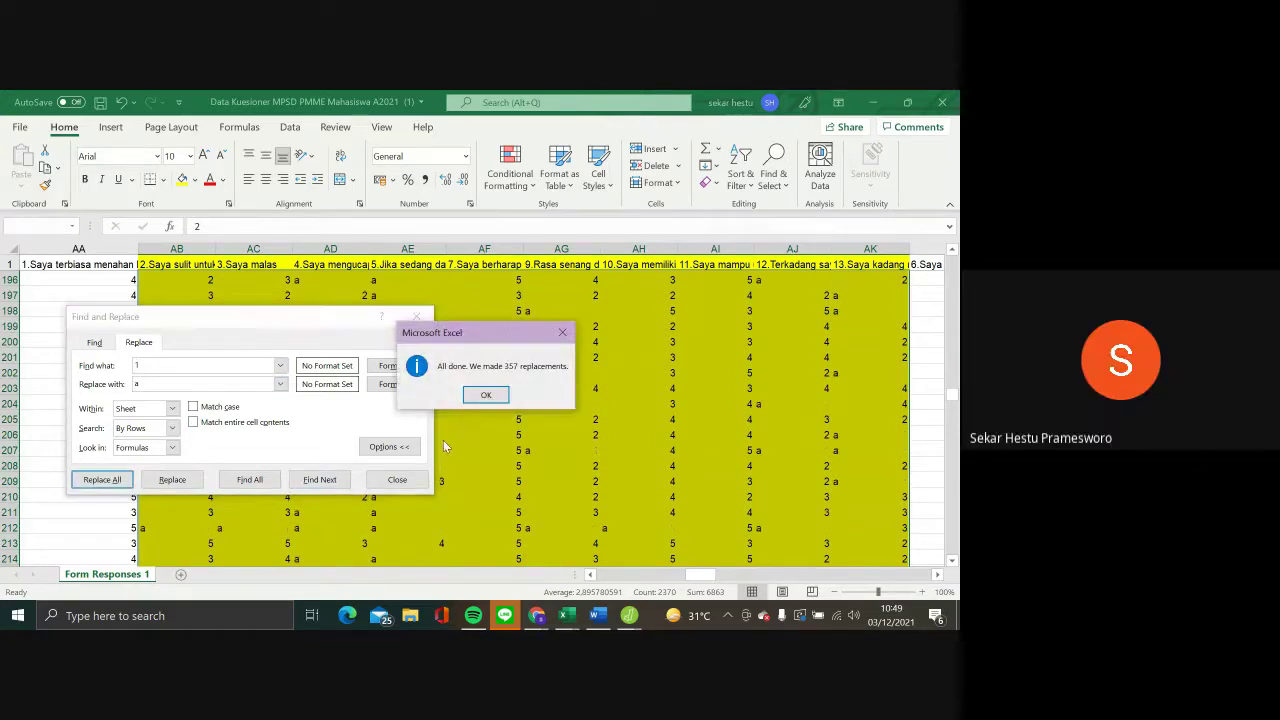
pyautogui.click(486, 395)
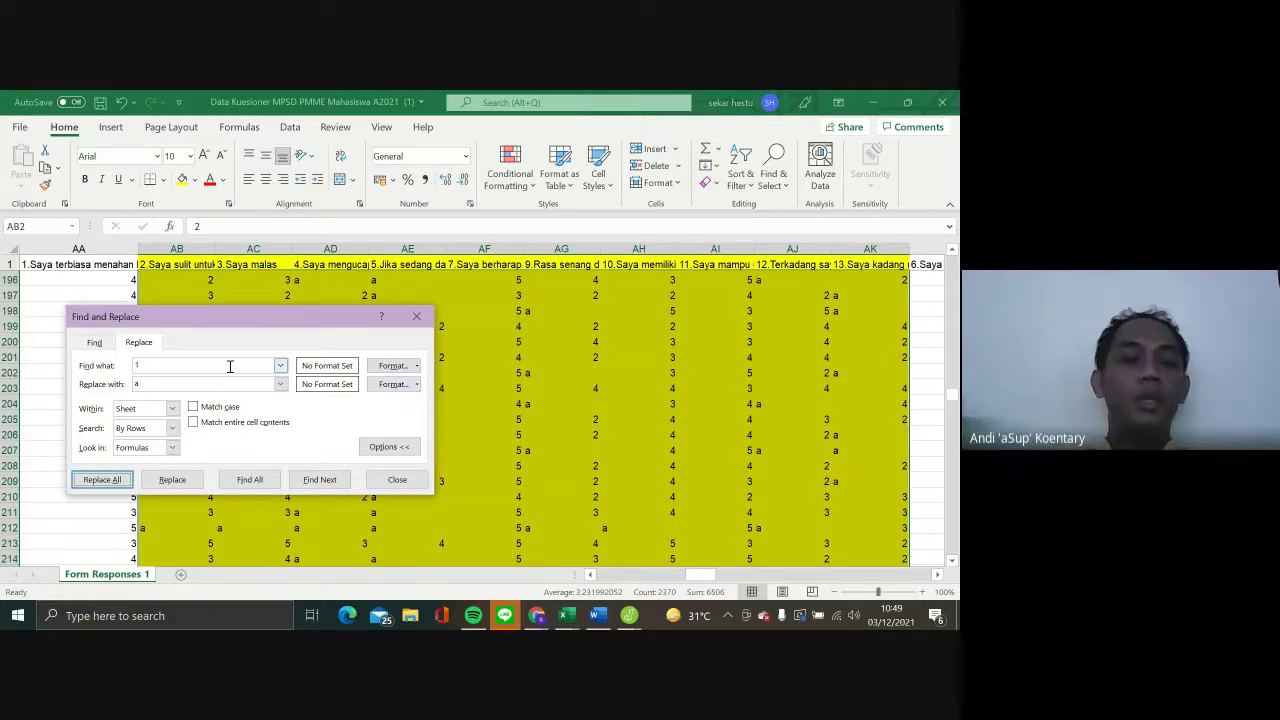
# Replace every 2 in the selected yellow responses with the placeholder b
pyautogui.press('BackSpace')
pyautogui.write('2')
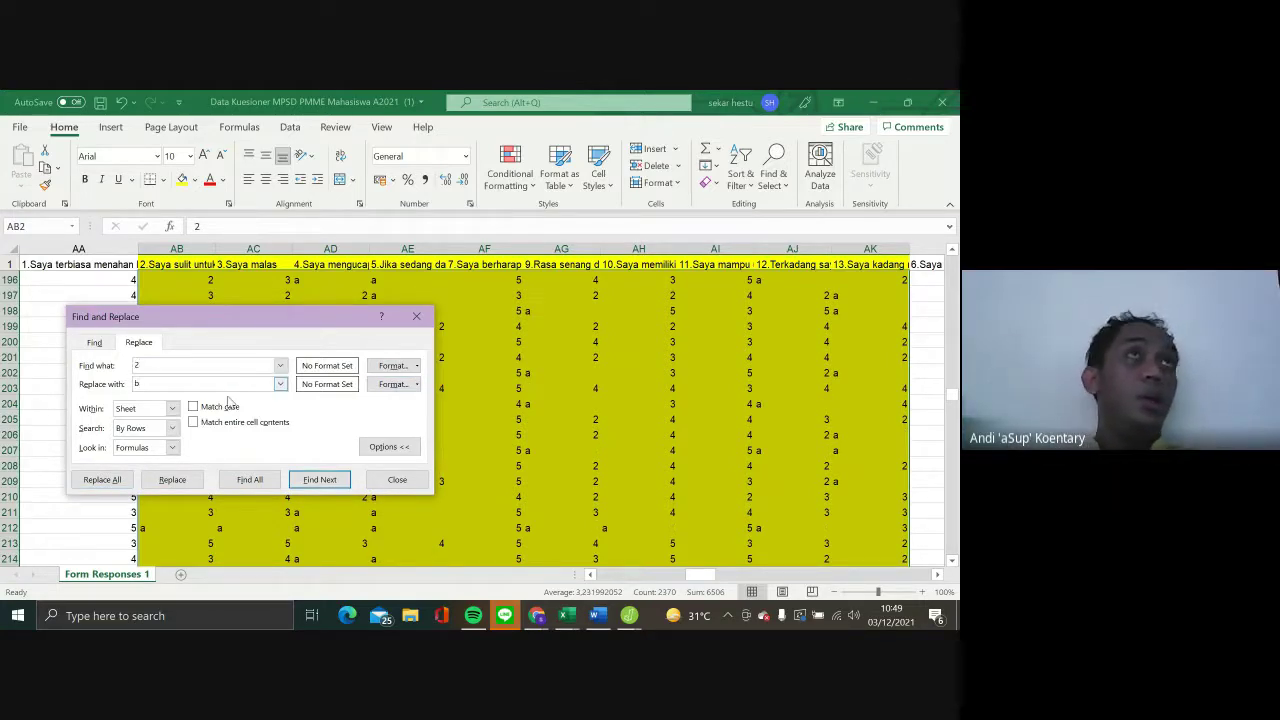
pyautogui.click(102, 480)
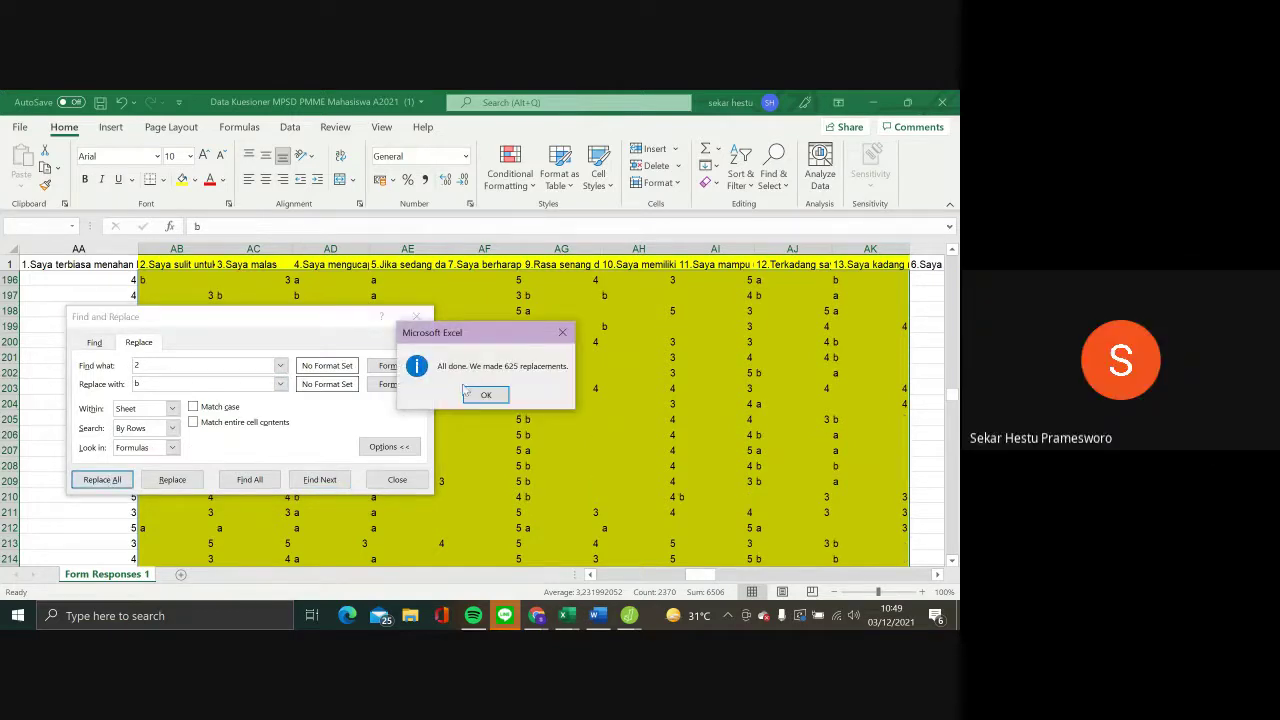
pyautogui.click(470, 394)
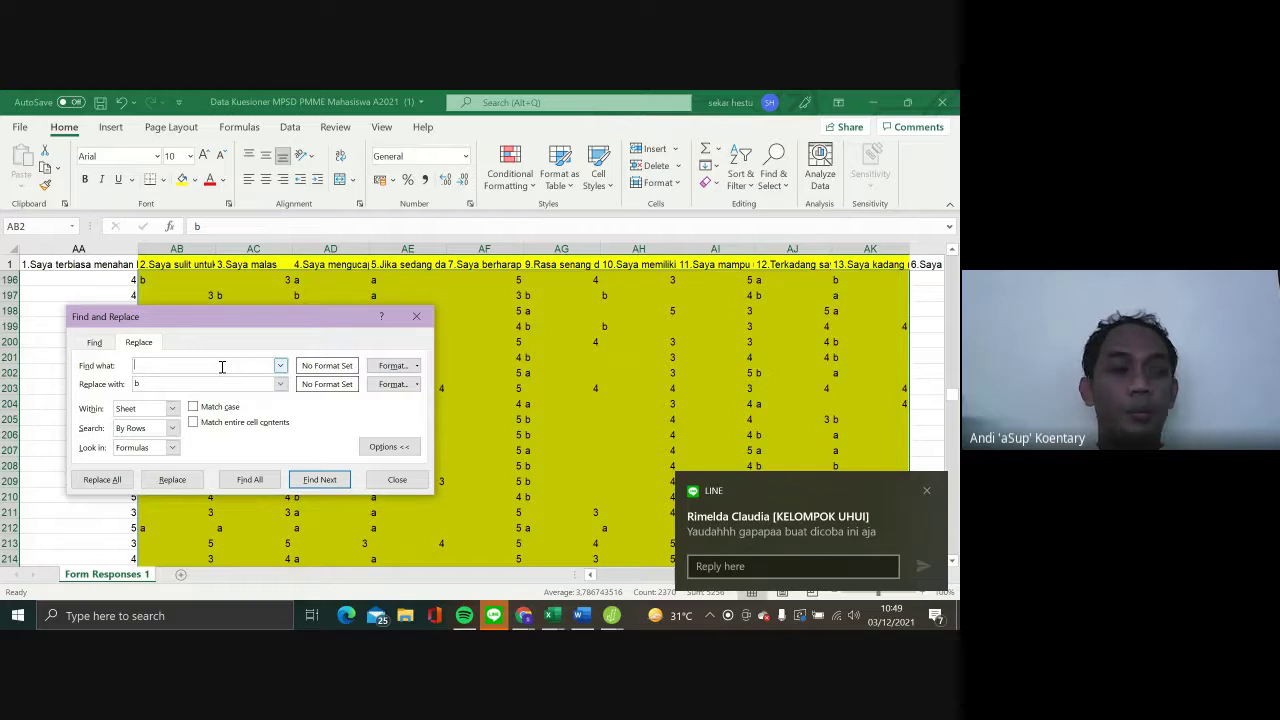
# Replace every 4 in the selected yellow responses with the placeholder d
pyautogui.write('4')
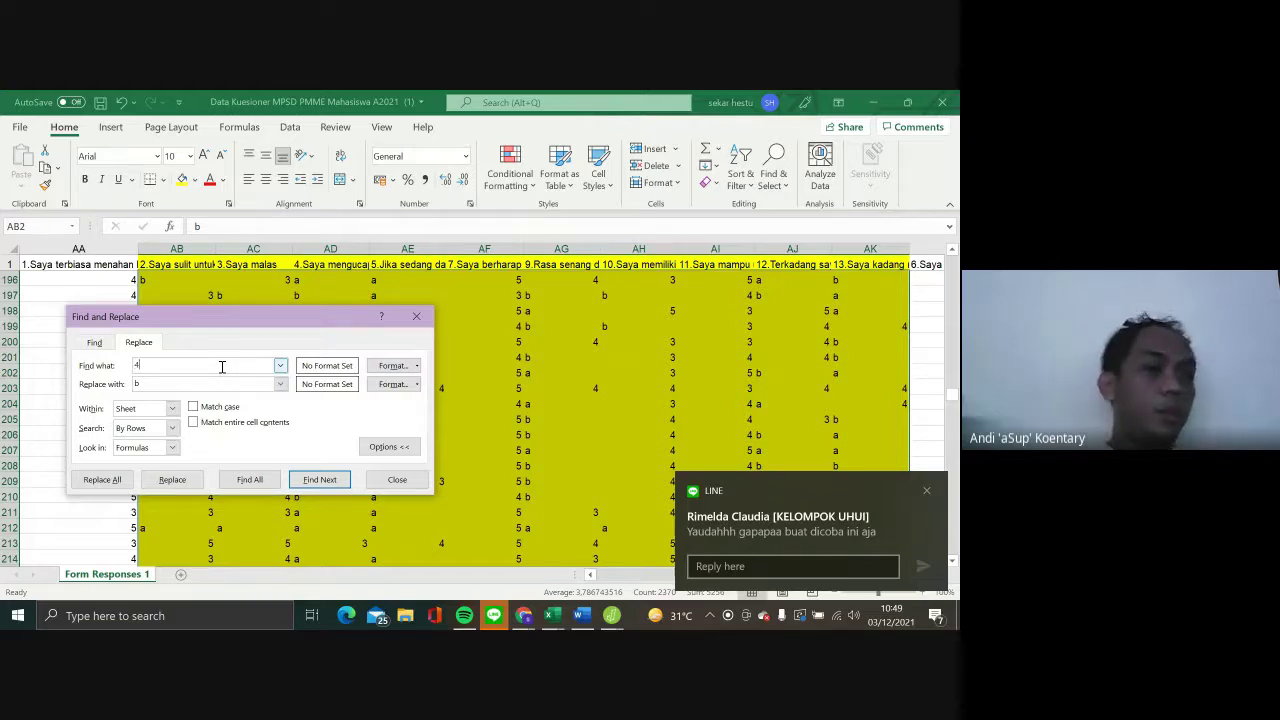
pyautogui.click(220, 388)
pyautogui.press('BackSpace')
pyautogui.write('d')
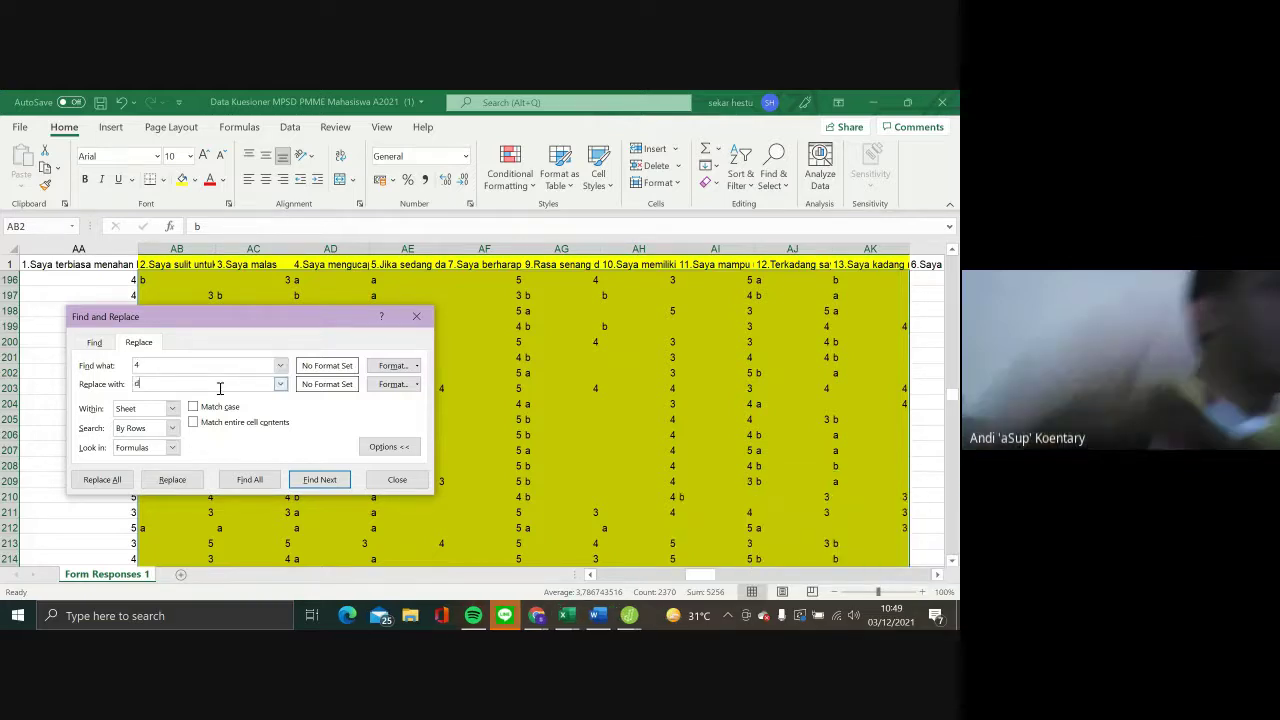
pyautogui.click(103, 480)
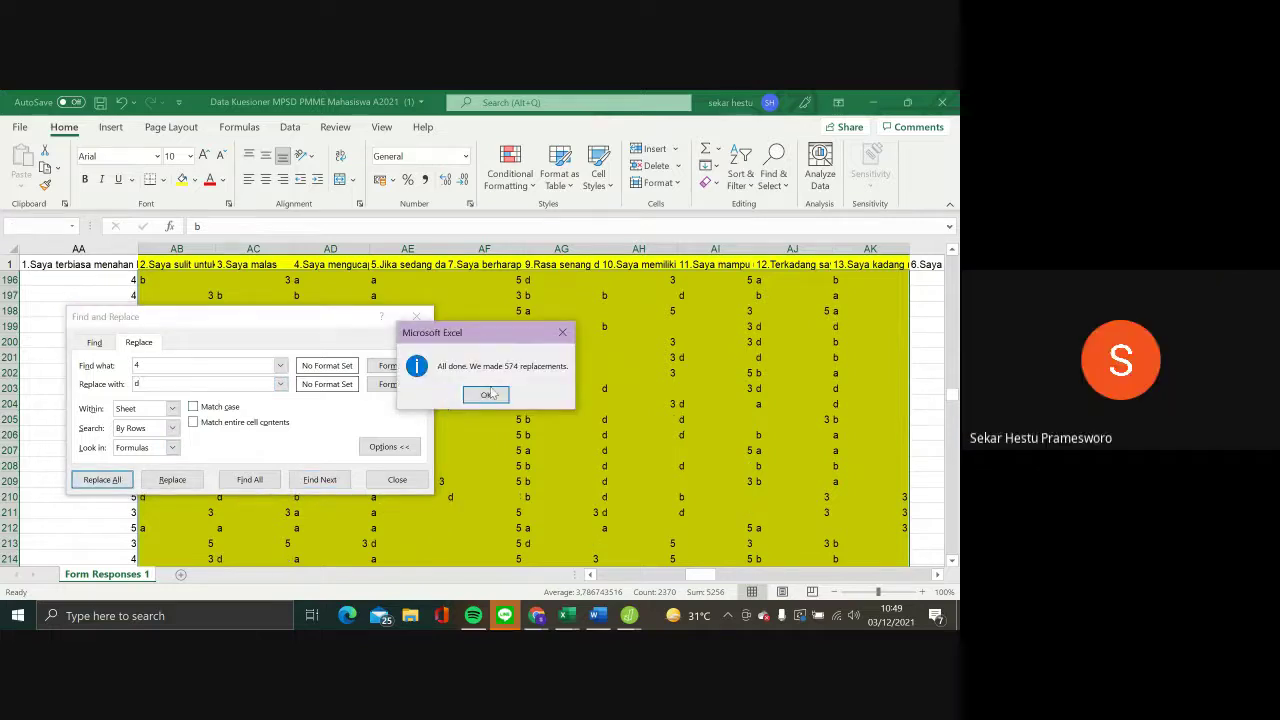
pyautogui.click(487, 396)
# Replace every 5 in the selected yellow responses with the placeholder e
pyautogui.click(196, 366)
pyautogui.press('BackSpace')
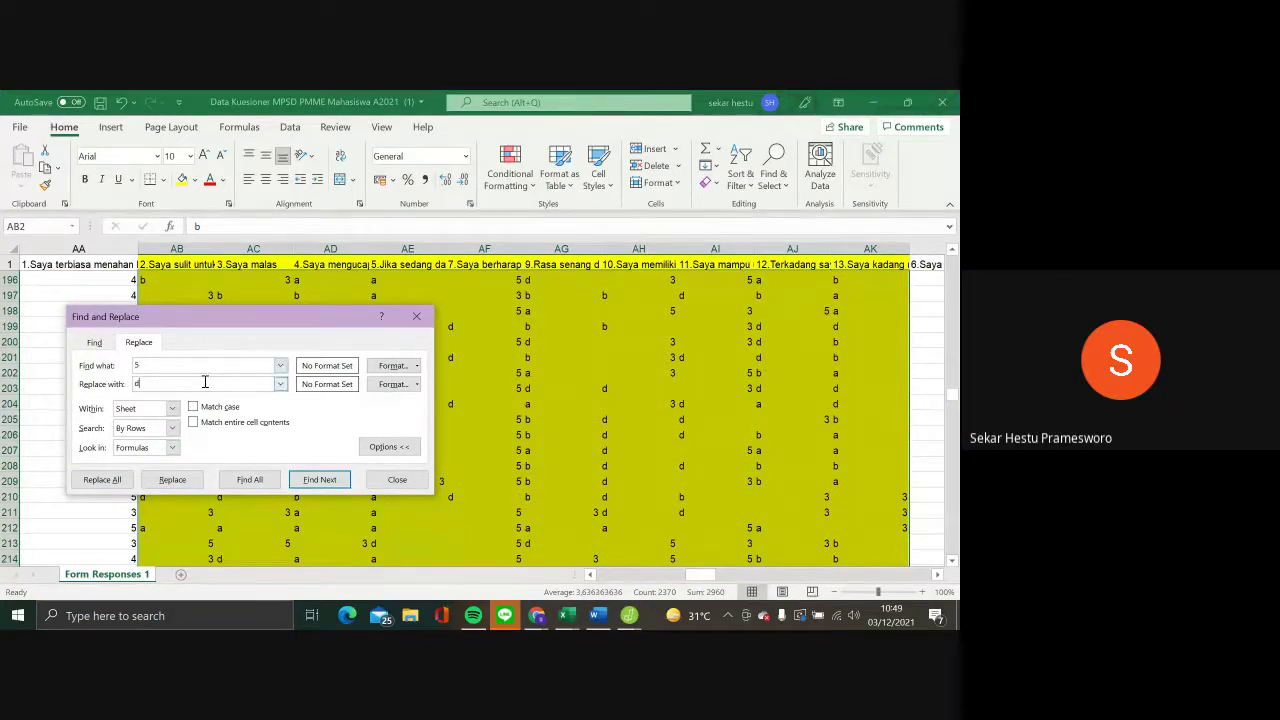
pyautogui.click(102, 480)
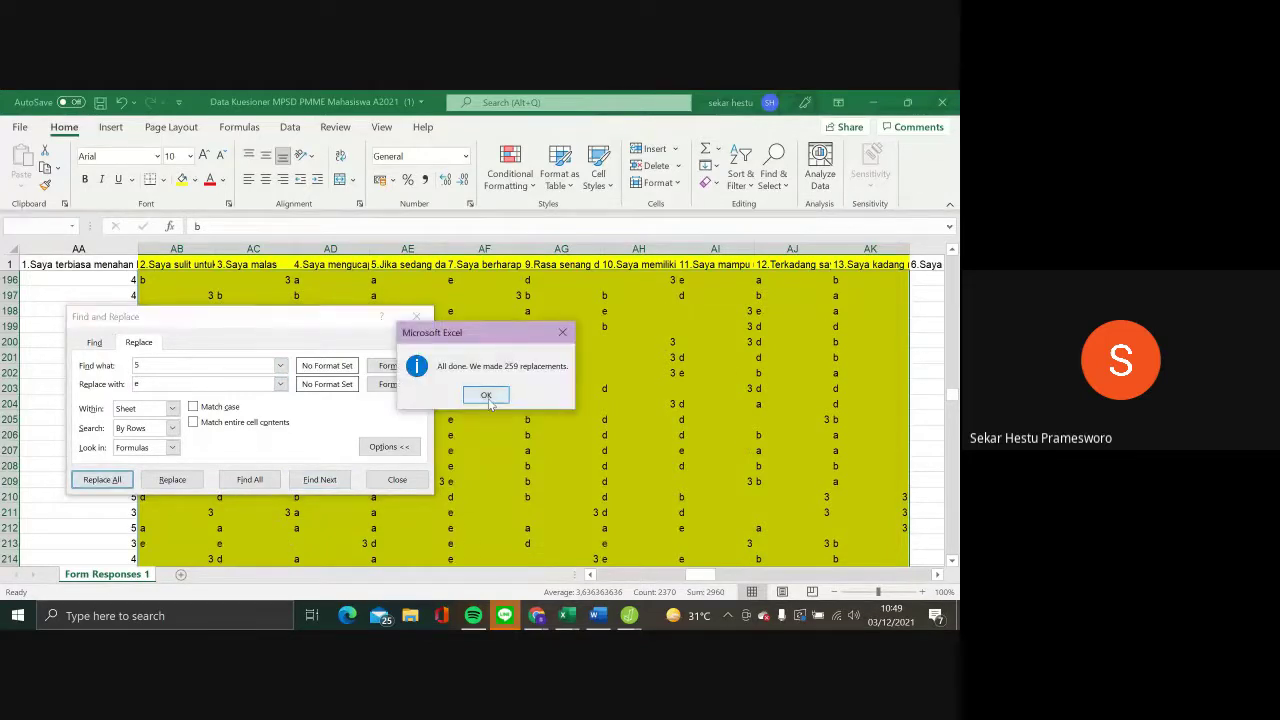
pyautogui.click(488, 396)
# Replace every placeholder a in the selected yellow responses with the score 5
pyautogui.click(186, 369)
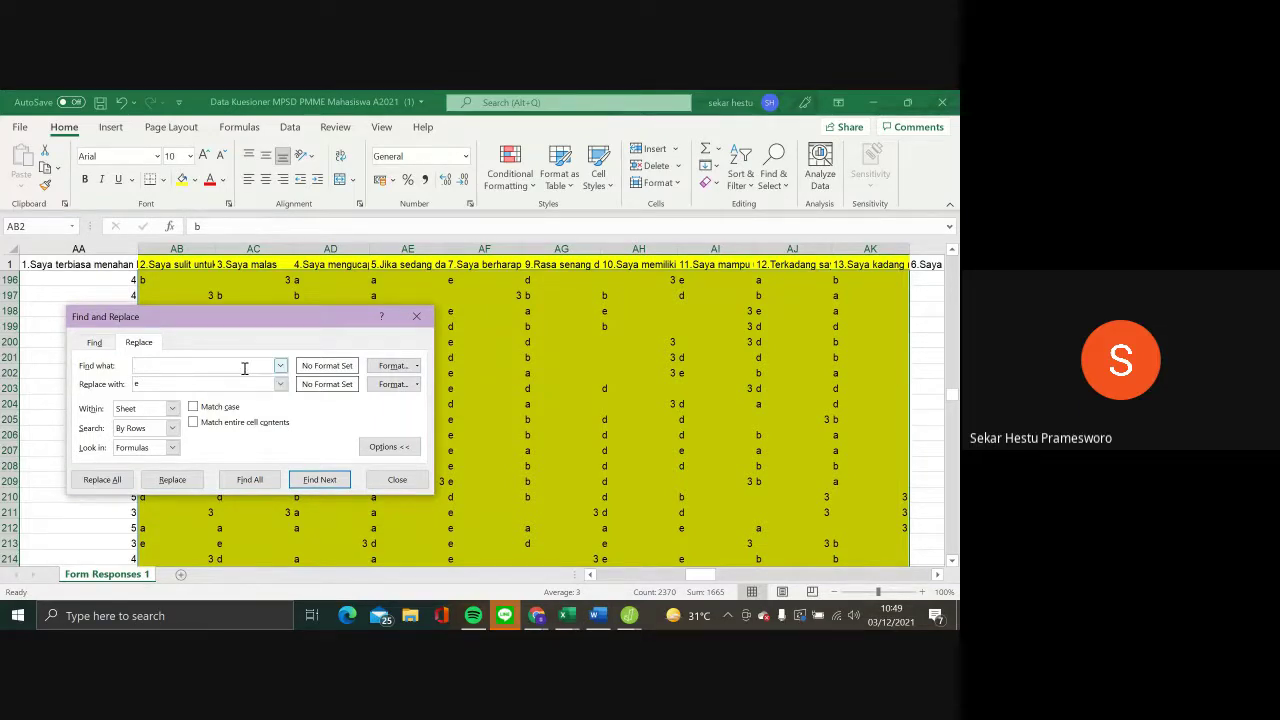
pyautogui.click(185, 388)
pyautogui.click(166, 362)
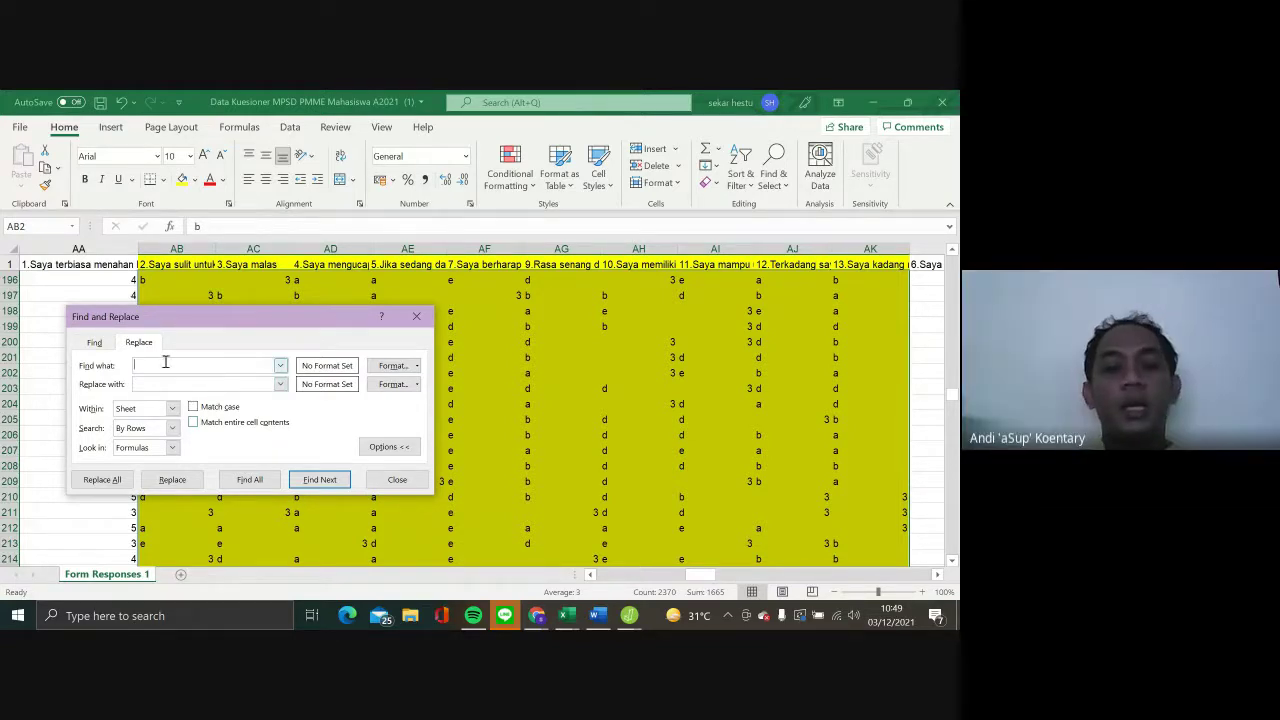
pyautogui.write('a')
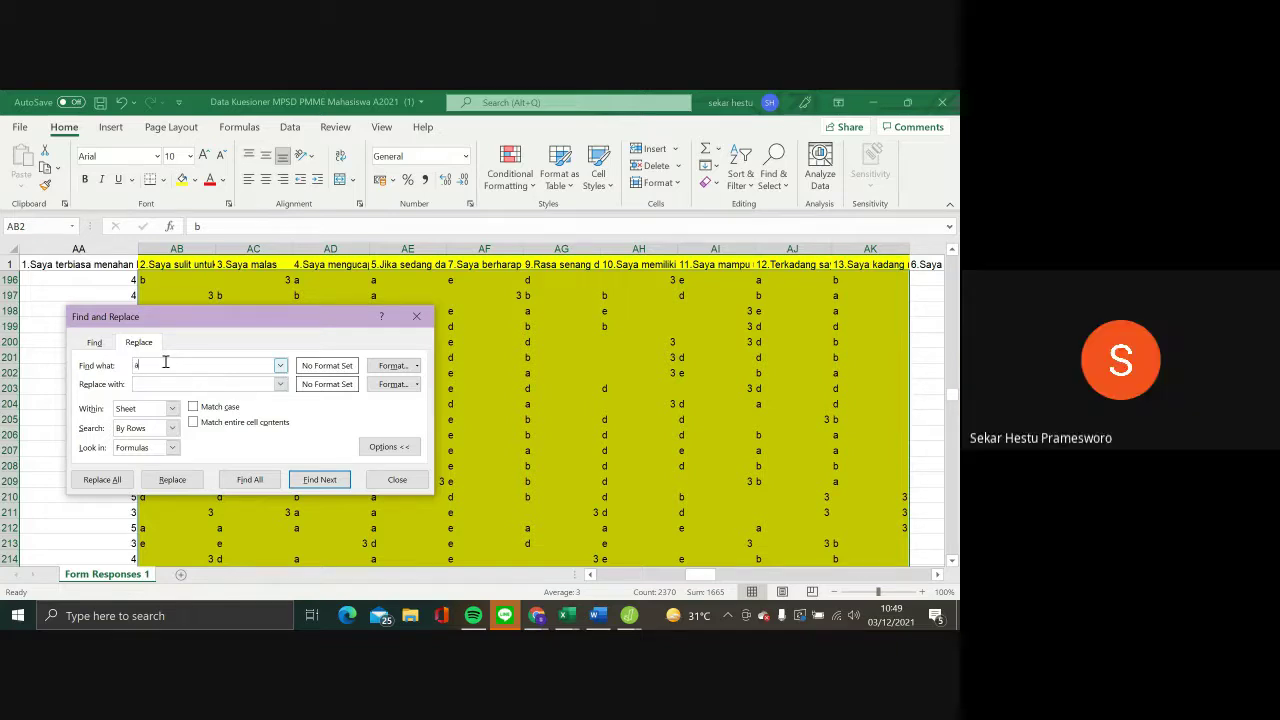
pyautogui.click(166, 386)
pyautogui.write('5')
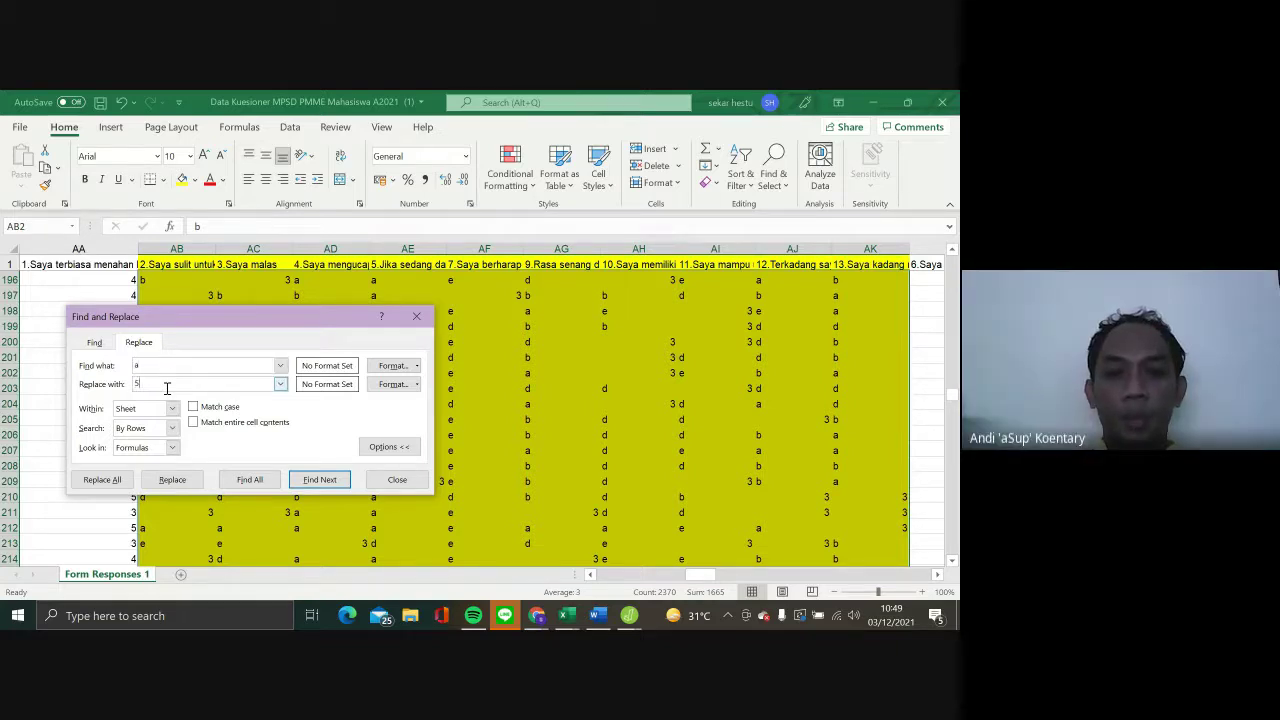
pyautogui.click(104, 480)
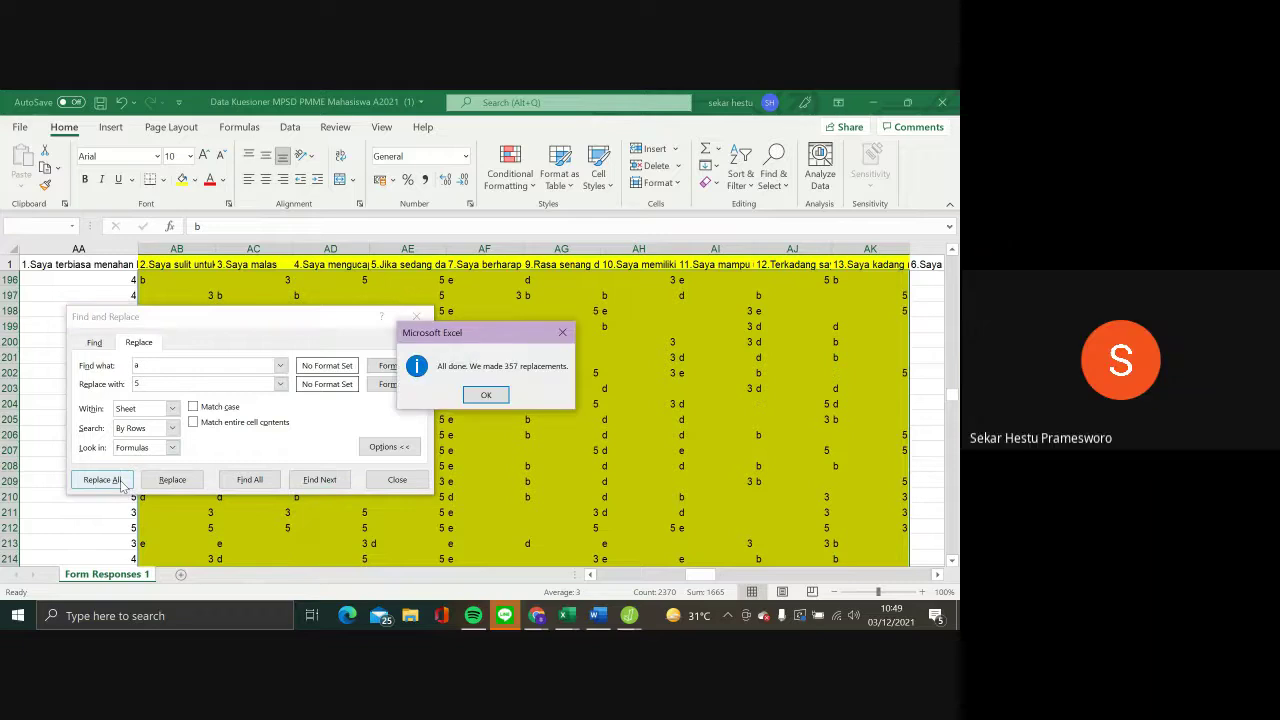
pyautogui.click(485, 395)
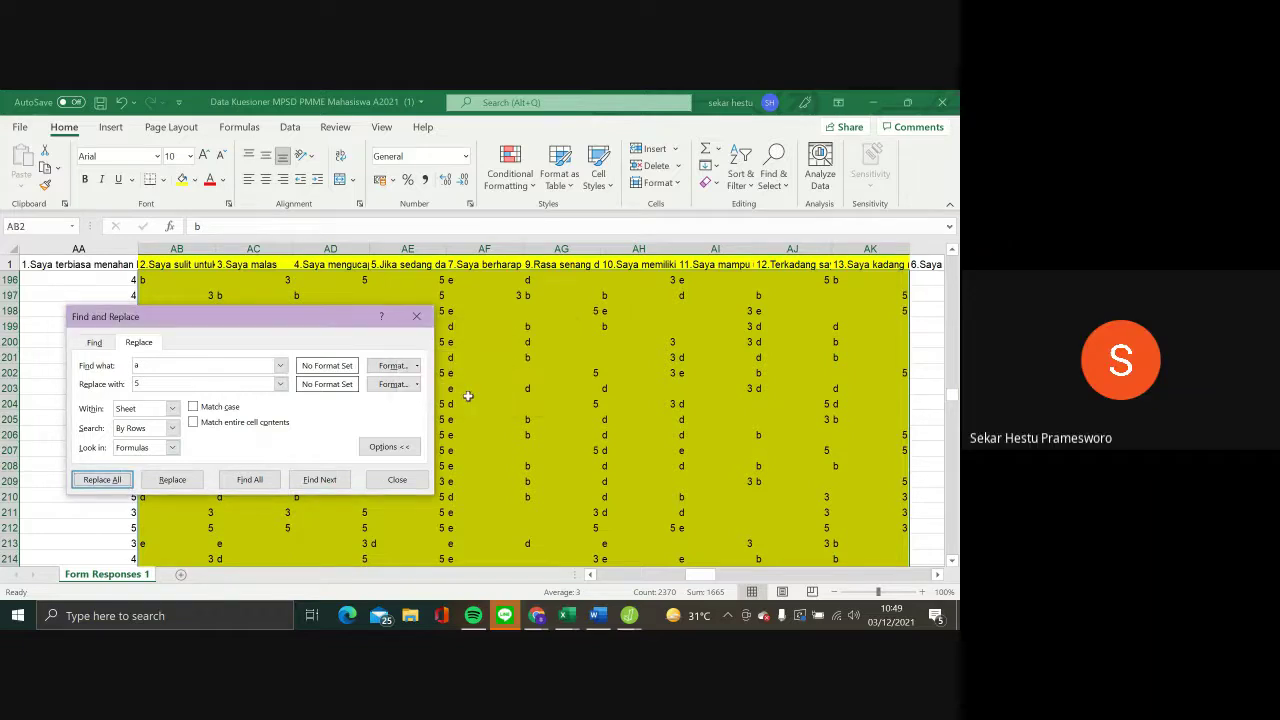
# Replace every placeholder b in the selected yellow responses with the score 4
pyautogui.click(205, 366)
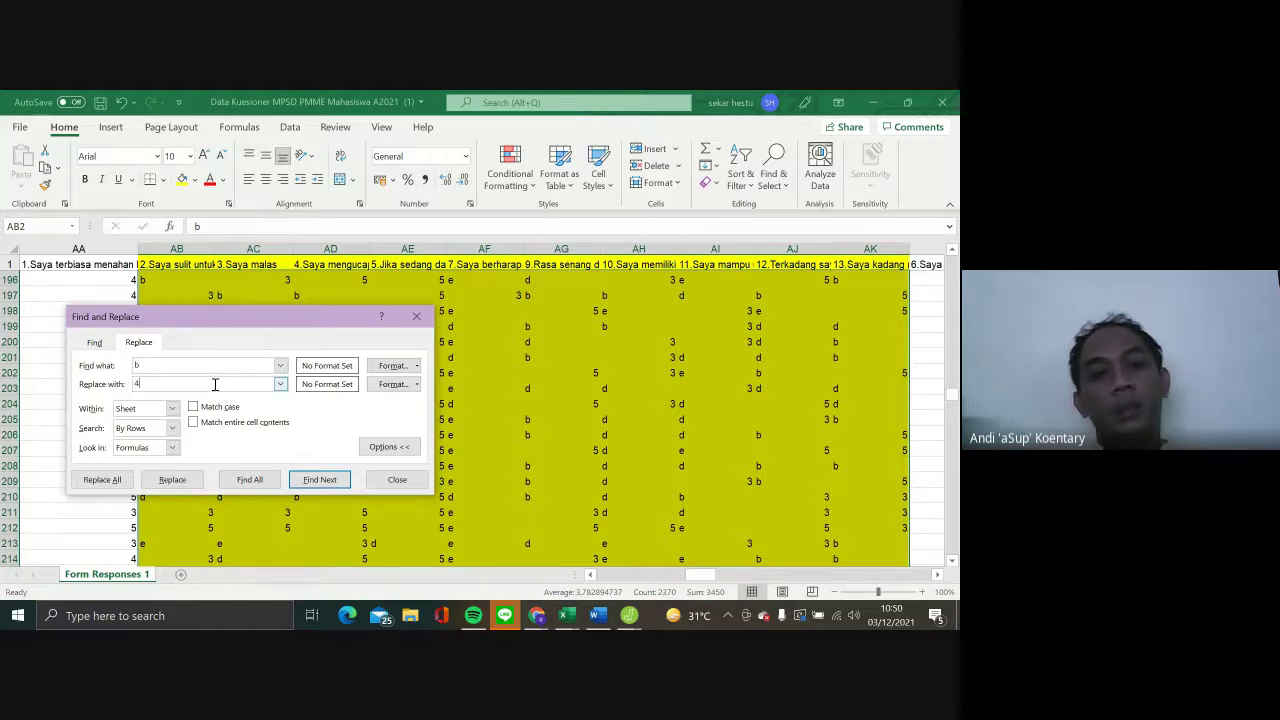
pyautogui.click(102, 479)
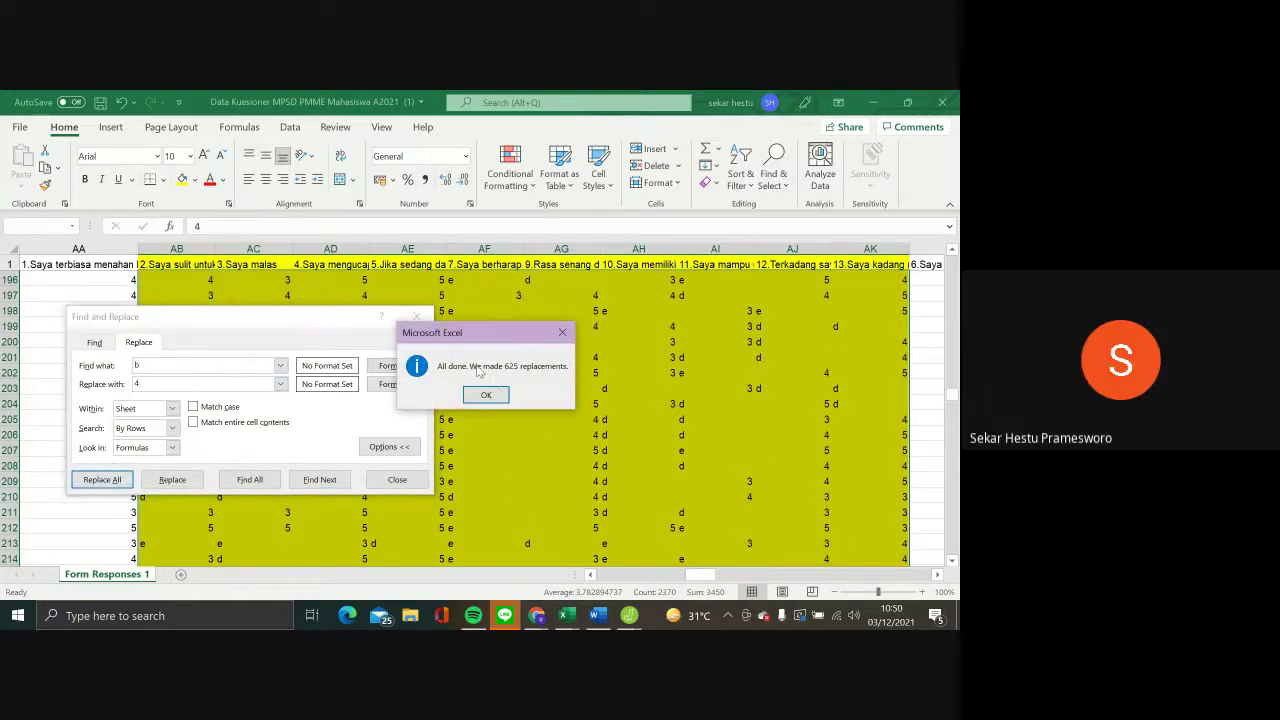
pyautogui.click(486, 395)
# Replace every placeholder d in the selected yellow responses with the score 2
pyautogui.doubleClick(241, 364)
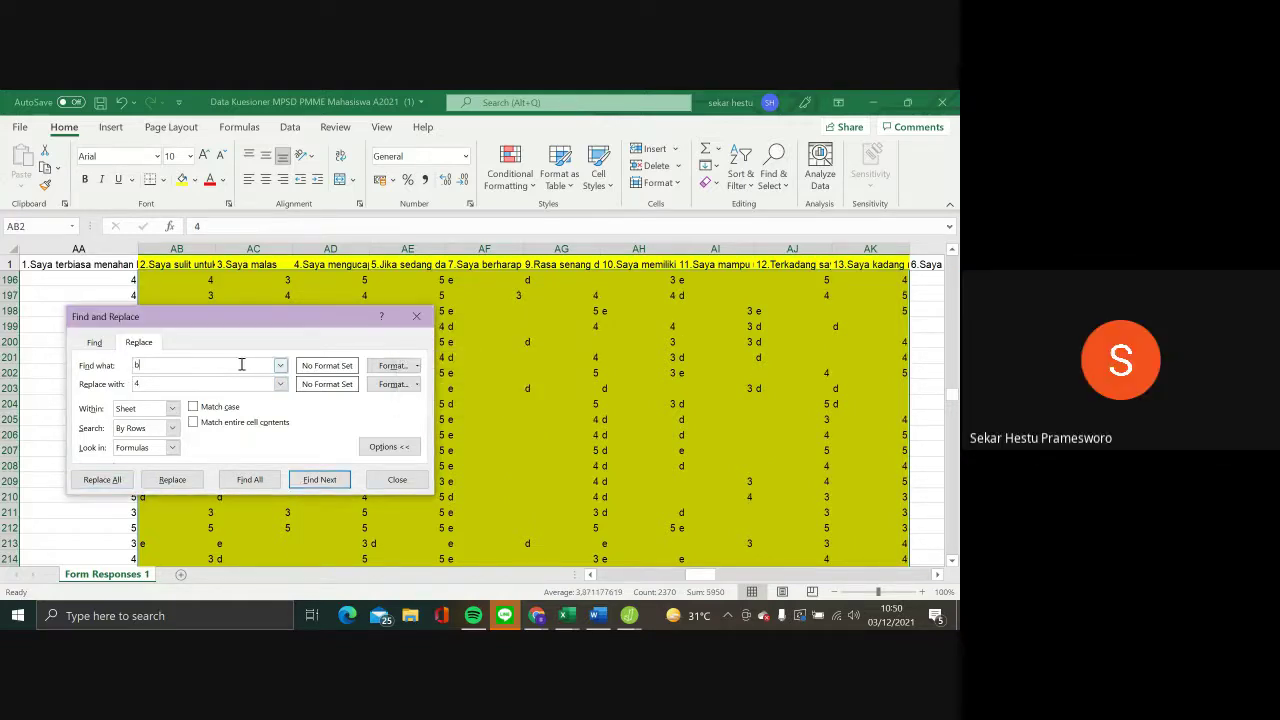
pyautogui.write('d')
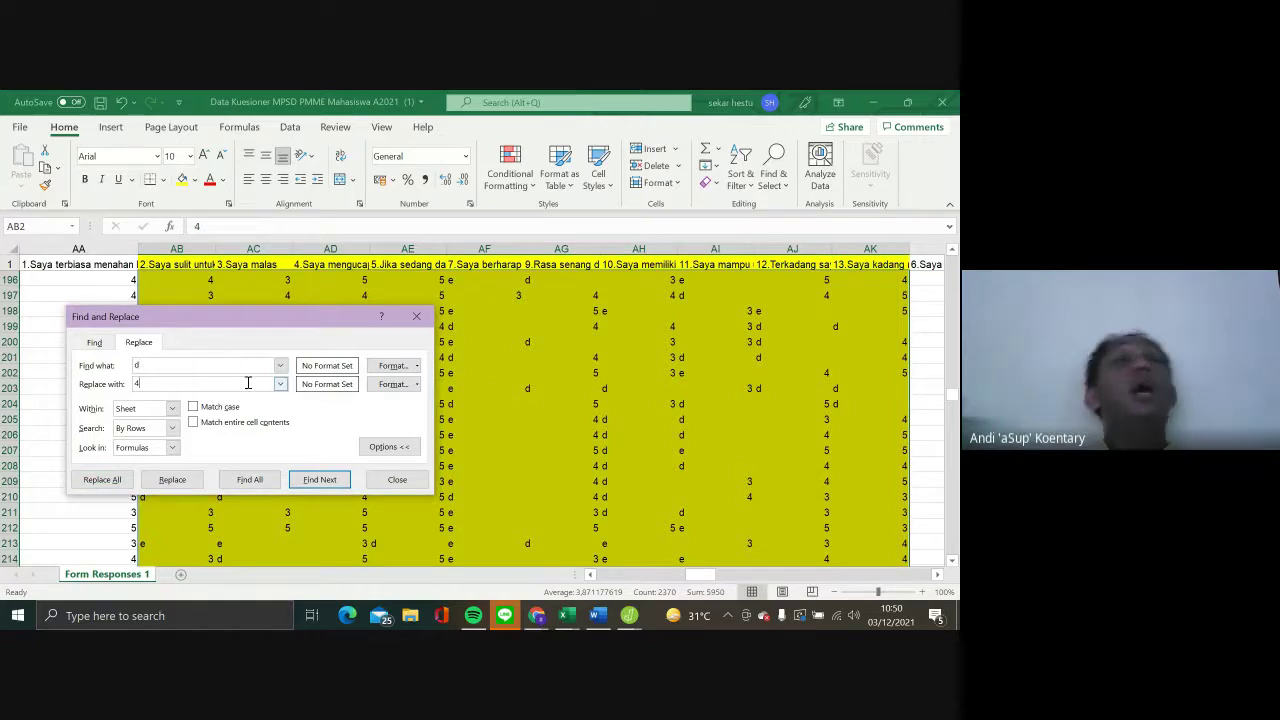
pyautogui.click(102, 479)
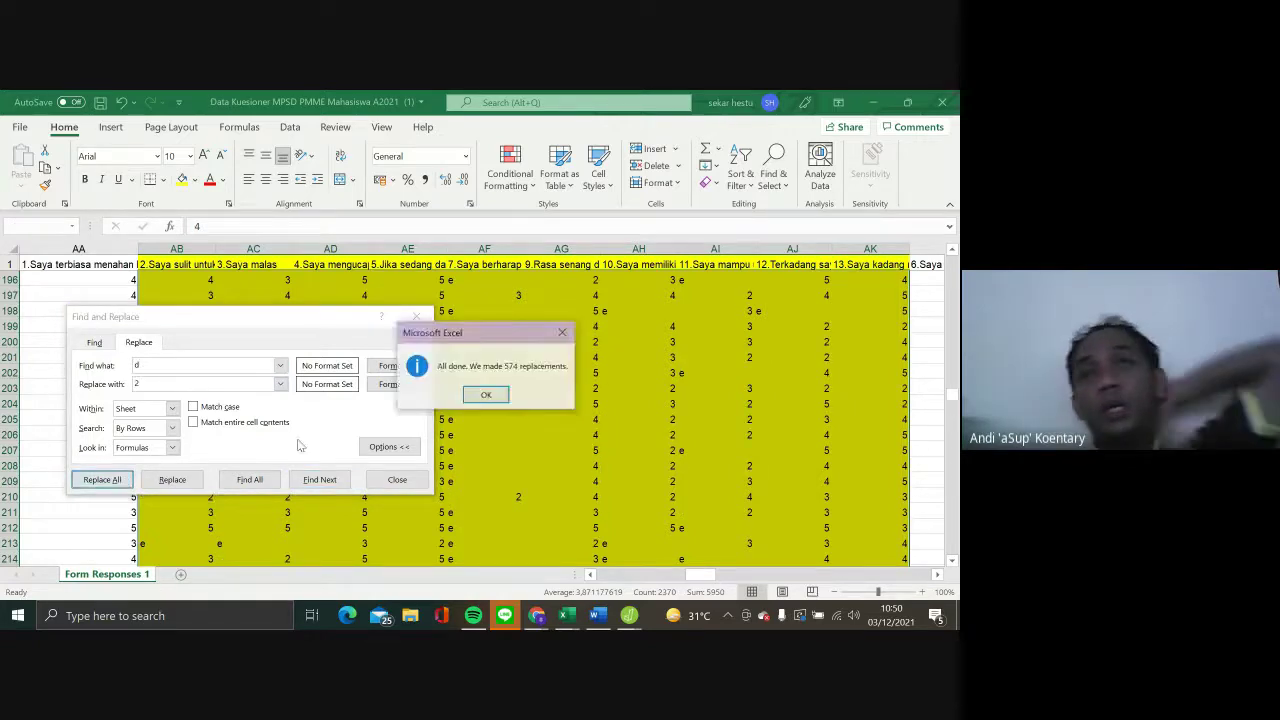
# Replace every placeholder e in the selected yellow responses with the score 1 and close Find and Replace
pyautogui.click(484, 396)
pyautogui.click(237, 367)
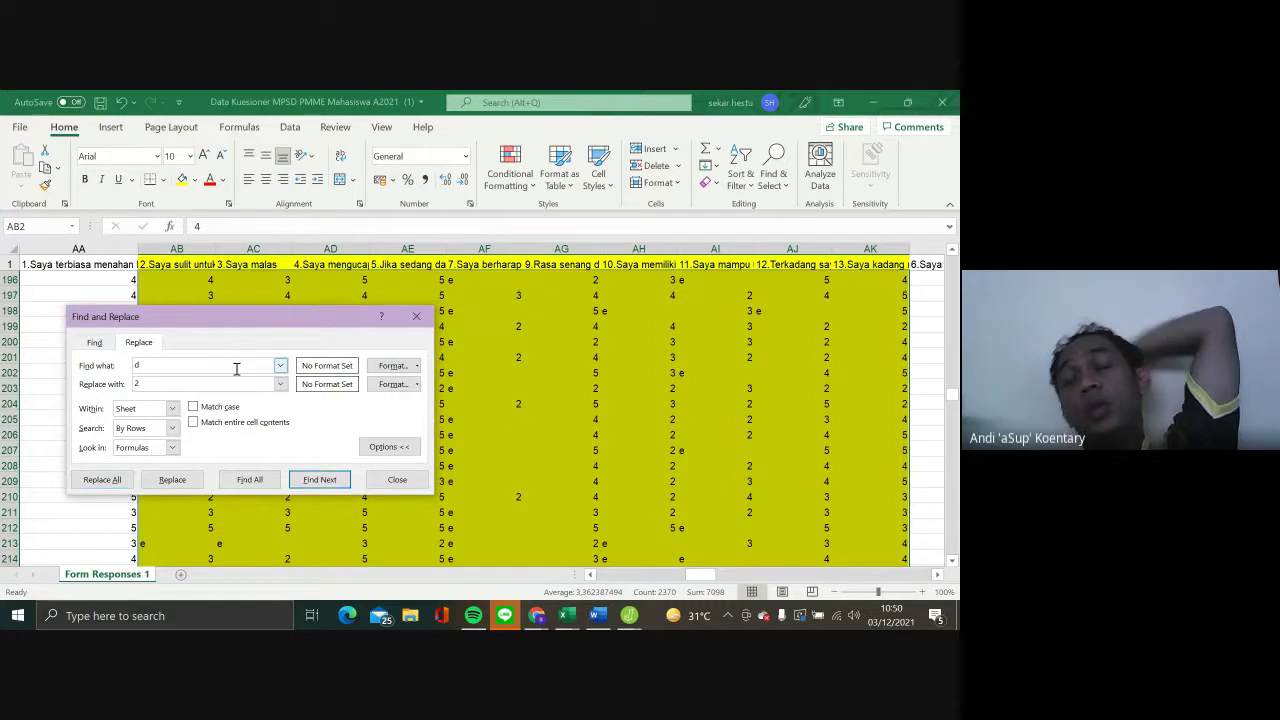
pyautogui.press('BackSpace')
pyautogui.write('e')
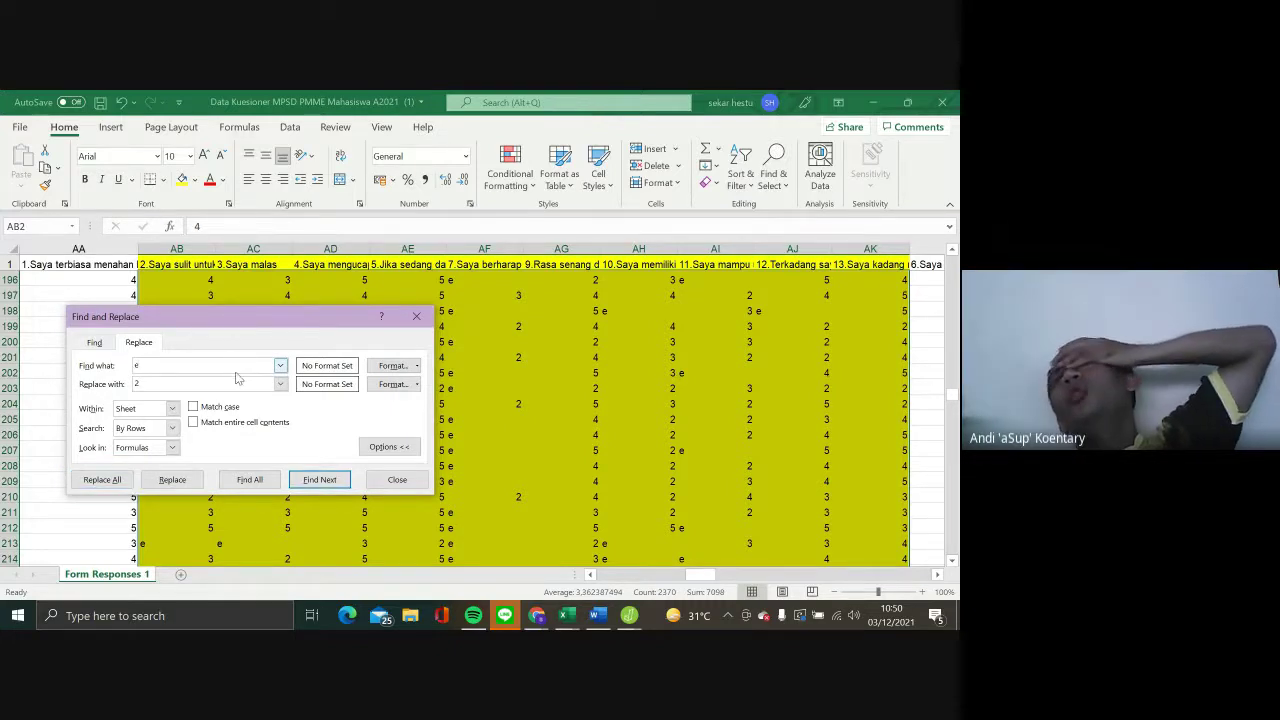
pyautogui.click(237, 381)
pyautogui.press('BackSpace')
pyautogui.write('1')
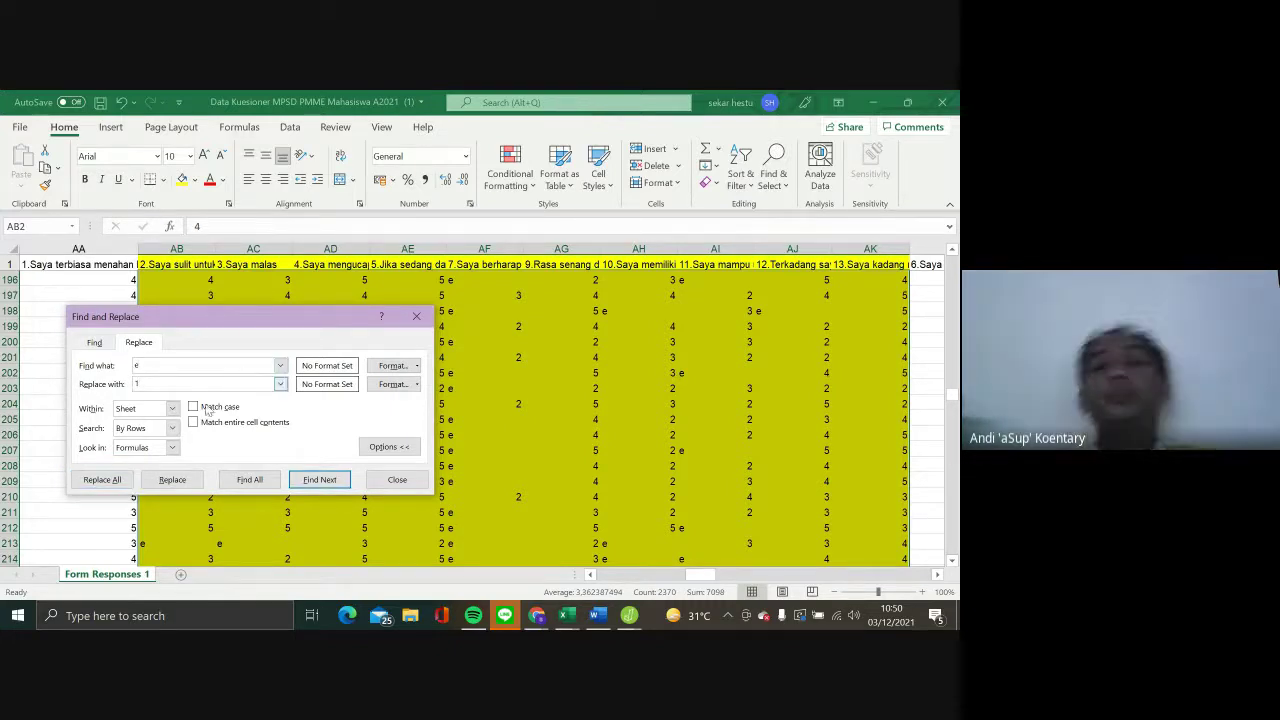
pyautogui.click(116, 484)
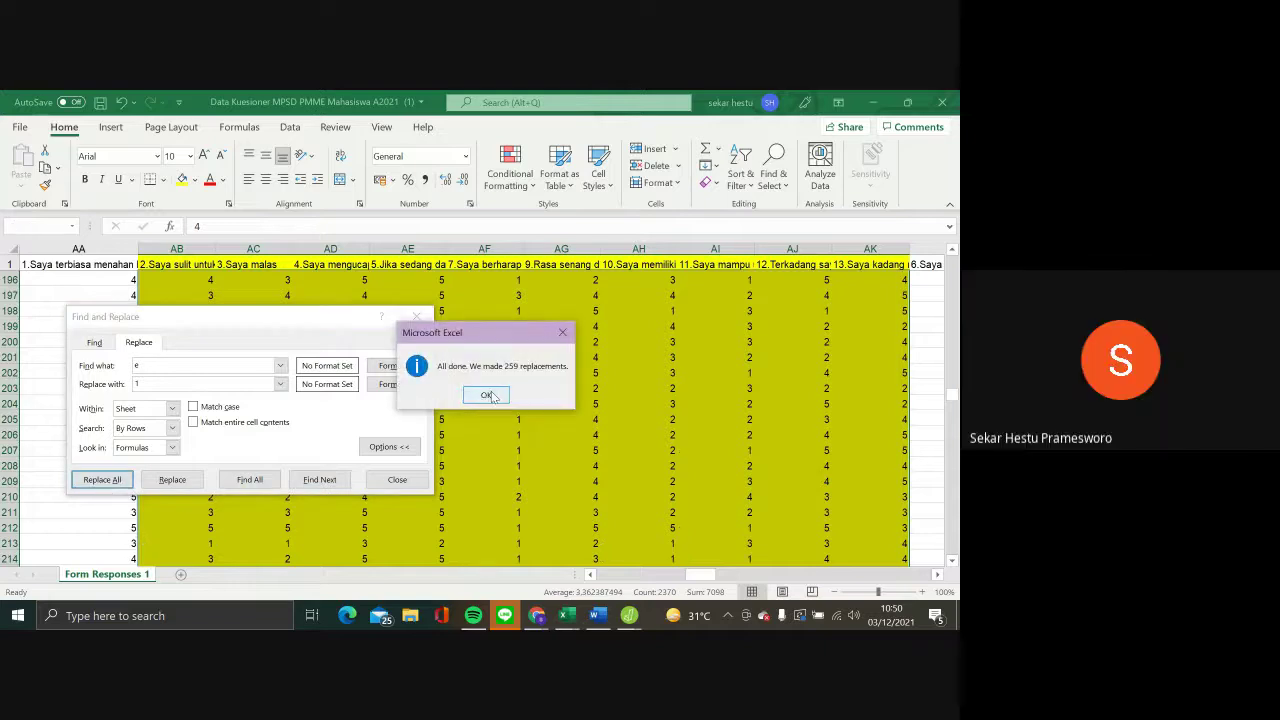
pyautogui.click(489, 394)
pyautogui.click(405, 478)
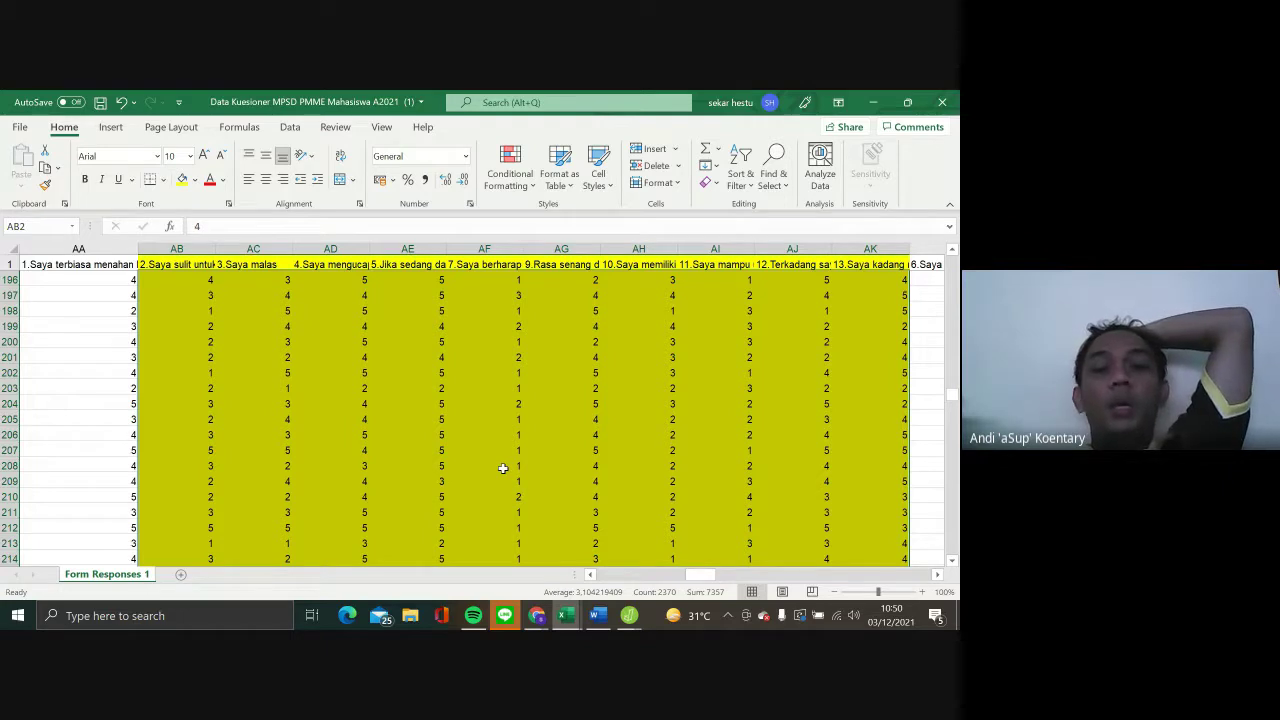
pyautogui.click(503, 468)
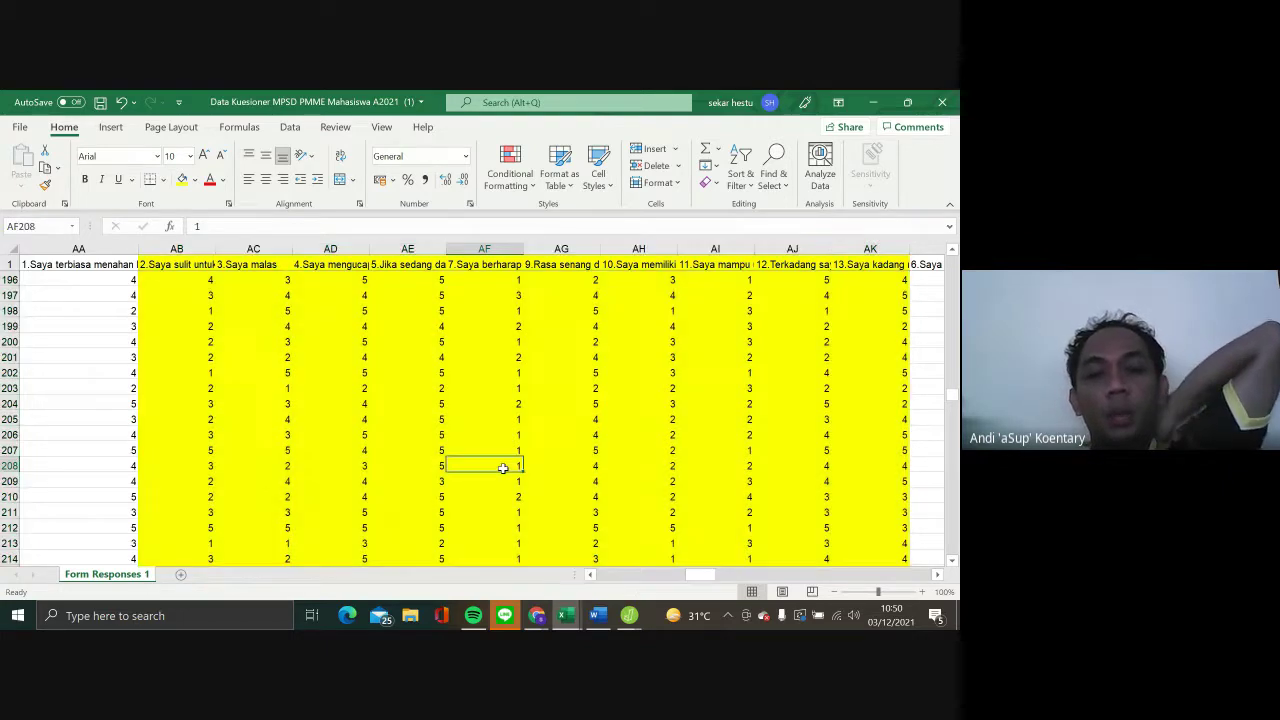
# Insert a blank column between the yellow item 13 column and the item 6 column
pyautogui.scroll(19, 503, 468)
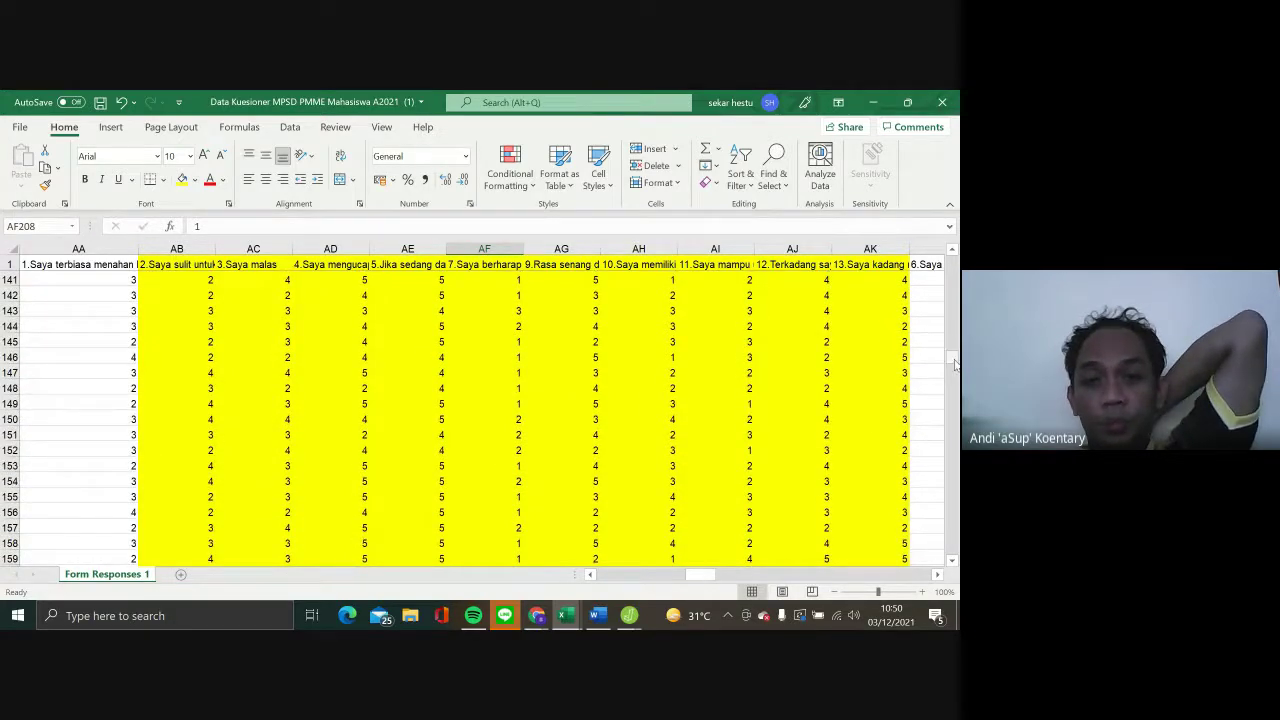
pyautogui.moveTo(943, 355); pyautogui.dragTo(871, 281)
pyautogui.click(867, 268)
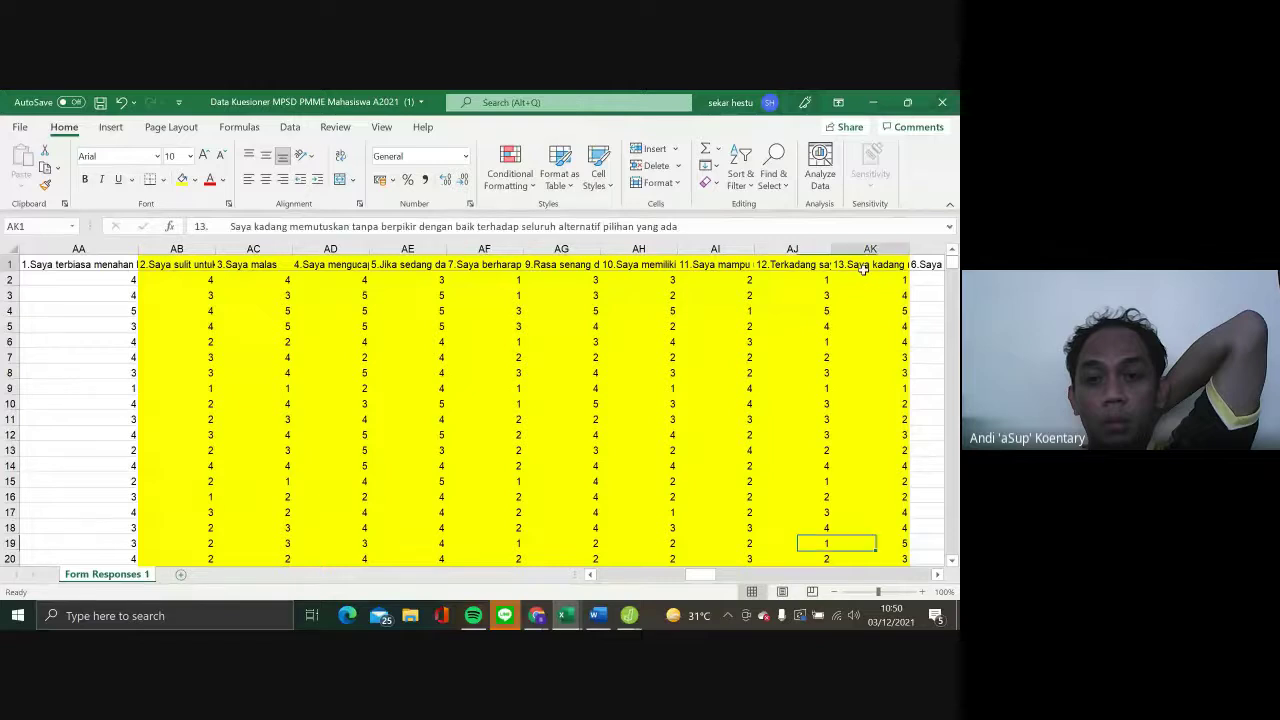
pyautogui.hscroll(2, 852, 330)
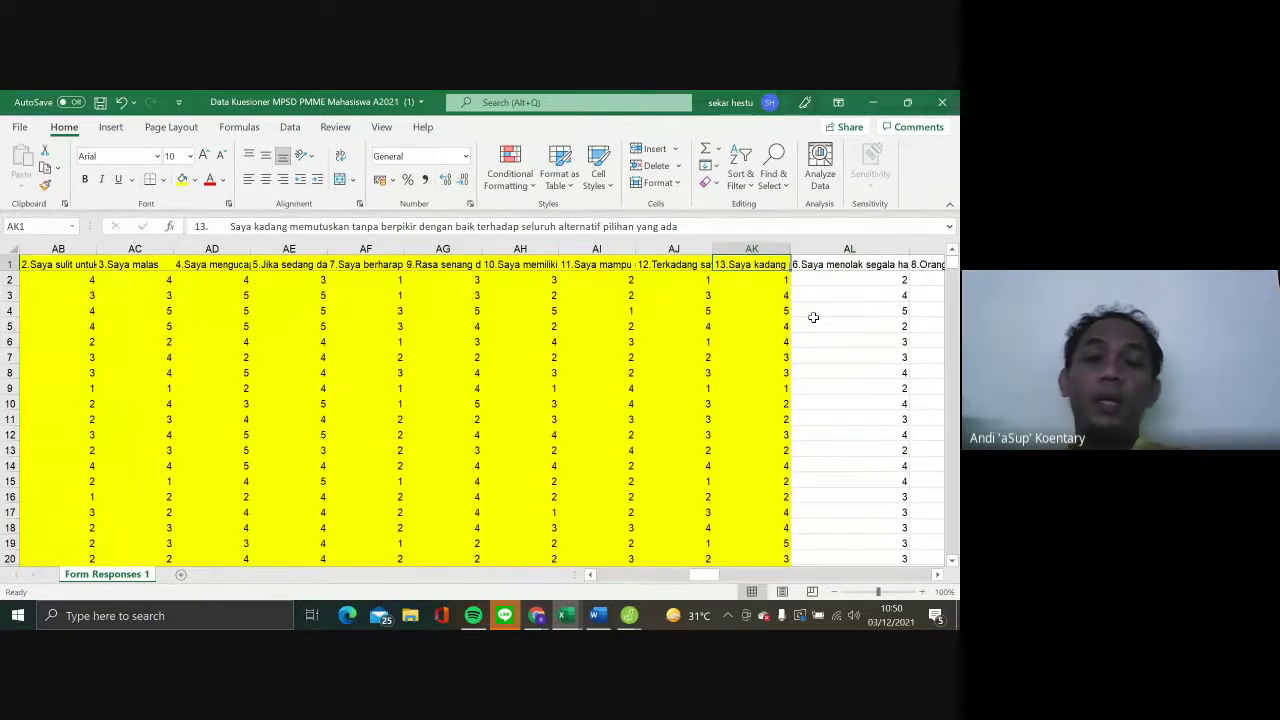
pyautogui.click(812, 249)
pyautogui.rightClick(815, 251)
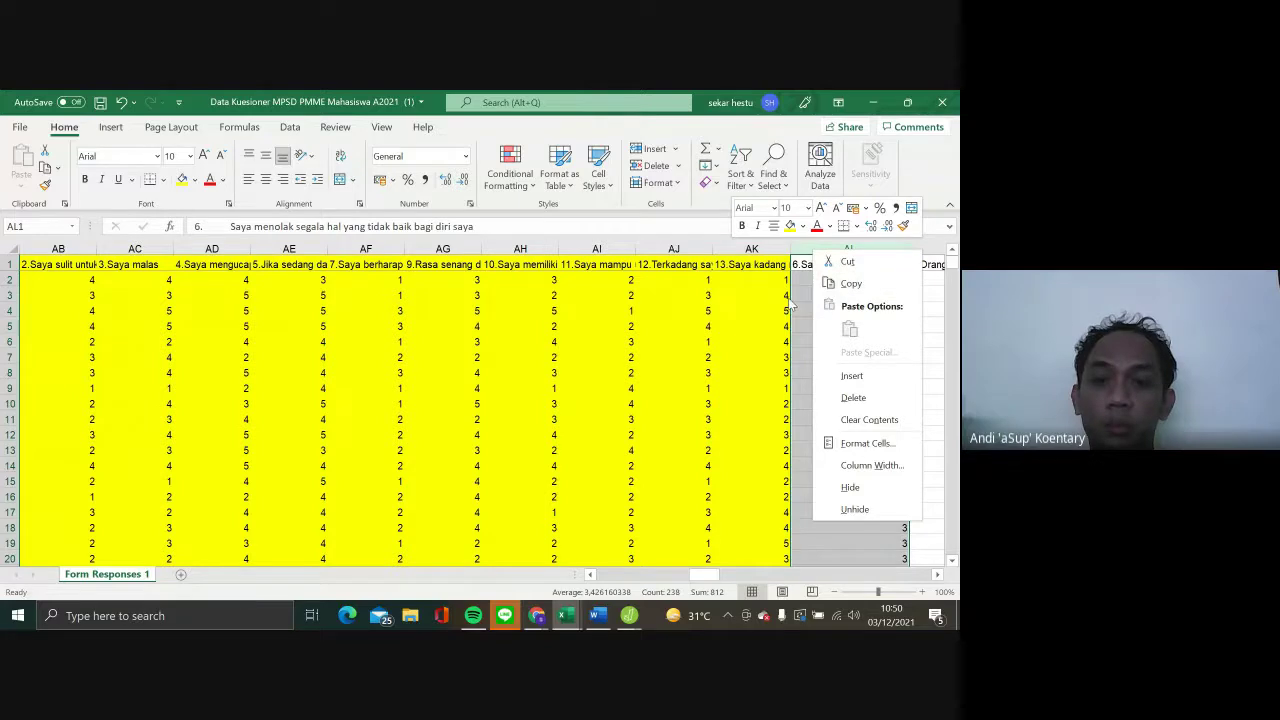
pyautogui.click(840, 374)
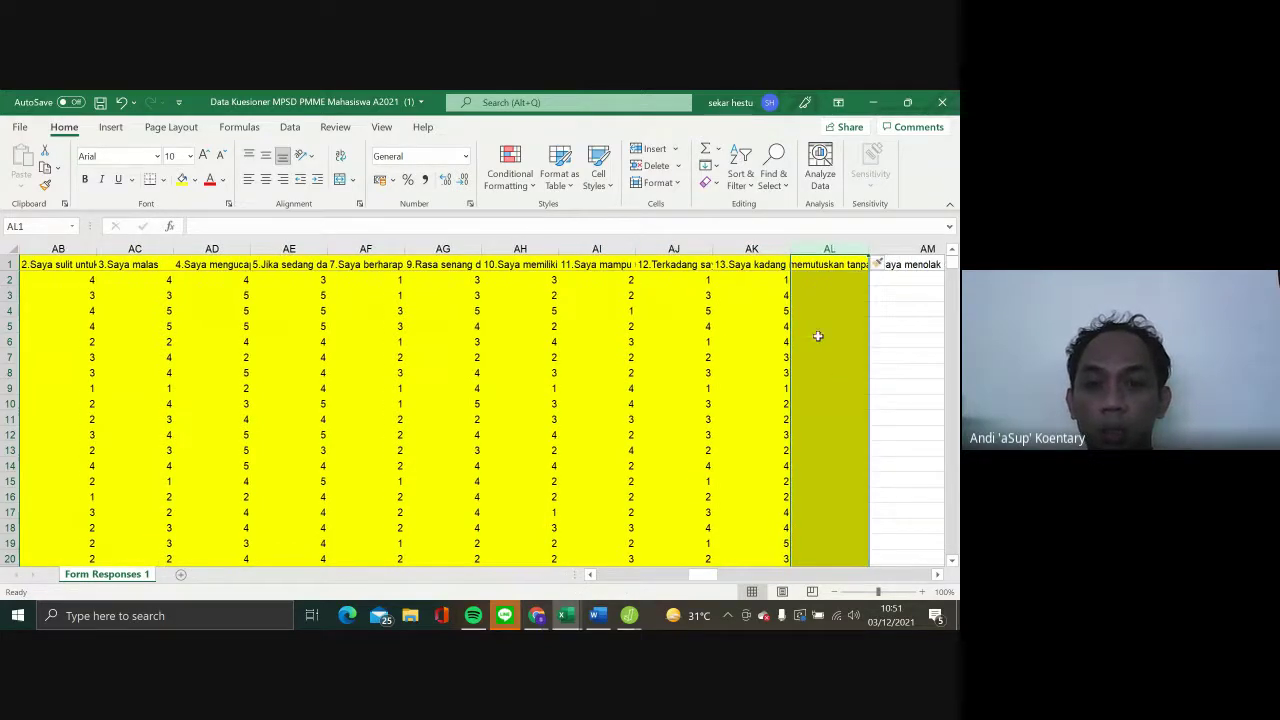
# Enter the header "self control" in cell AL1 of the new blank column
pyautogui.click(814, 340)
pyautogui.click(801, 266)
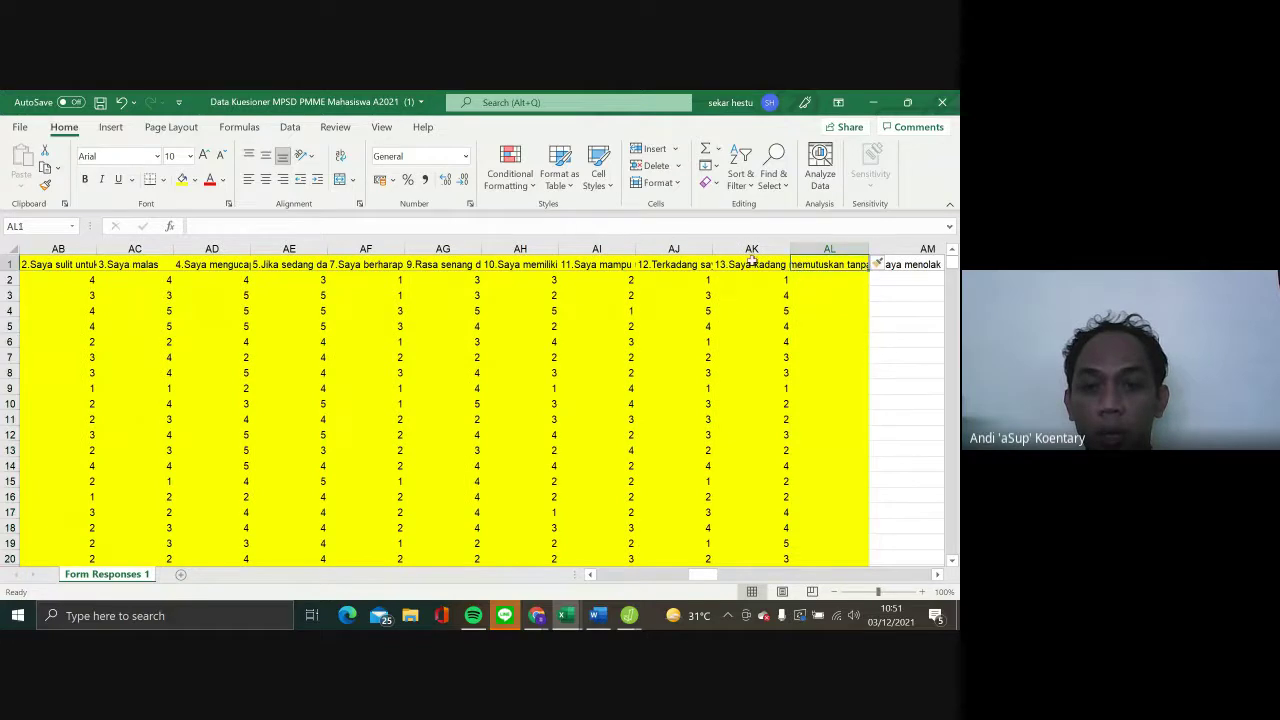
pyautogui.press('F2')
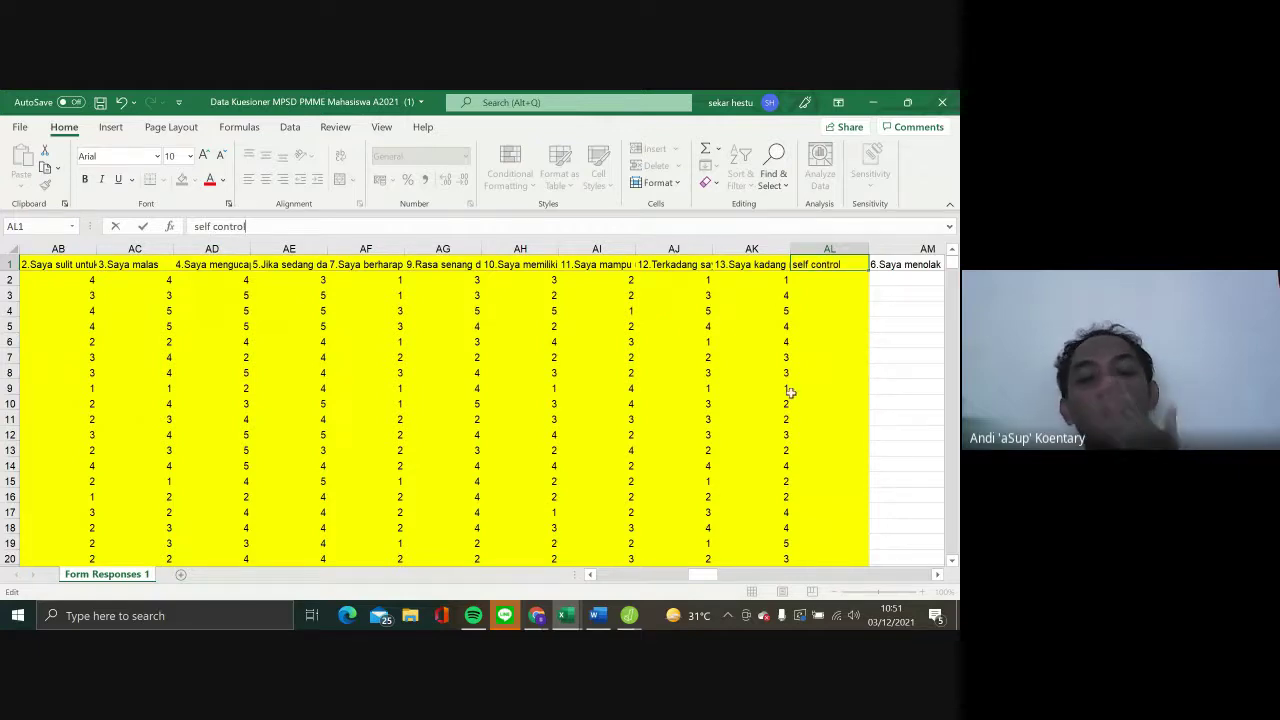
pyautogui.hscroll(1, 826, 394)
pyautogui.click(826, 392)
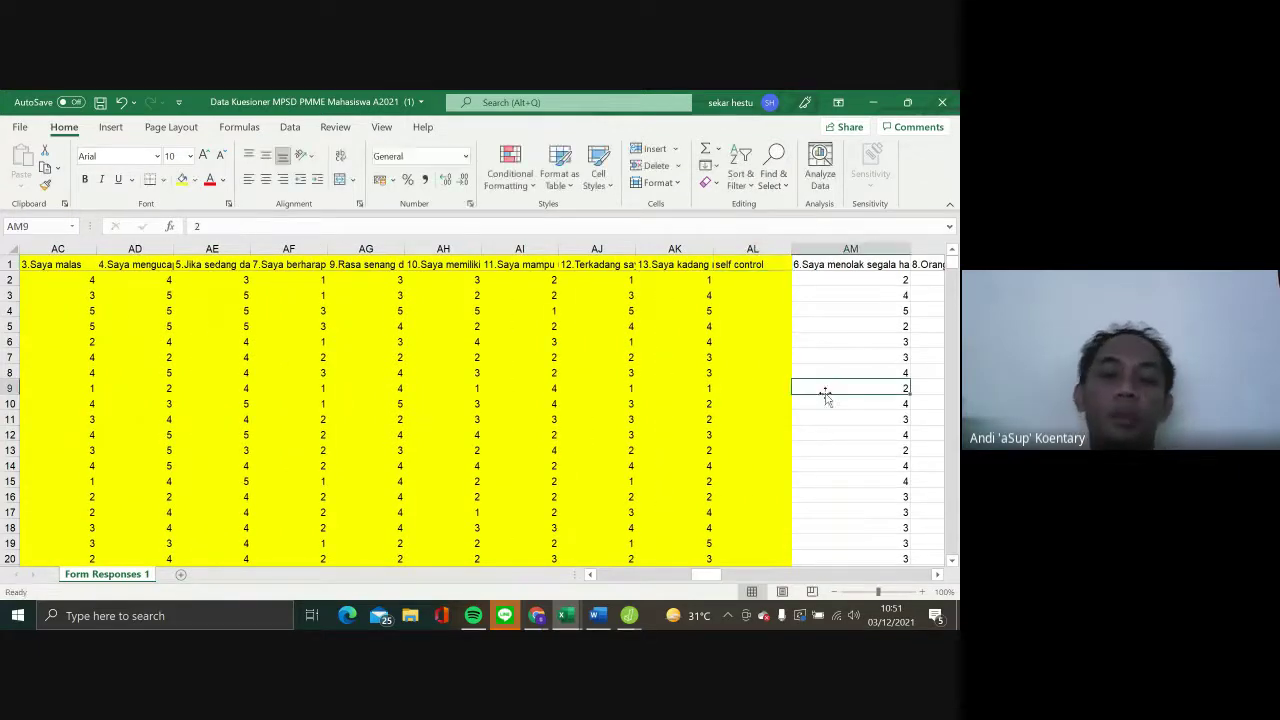
# Examine the row 2 responses across the self-control item columns, starting from item 1 in column AA
pyautogui.click(723, 280)
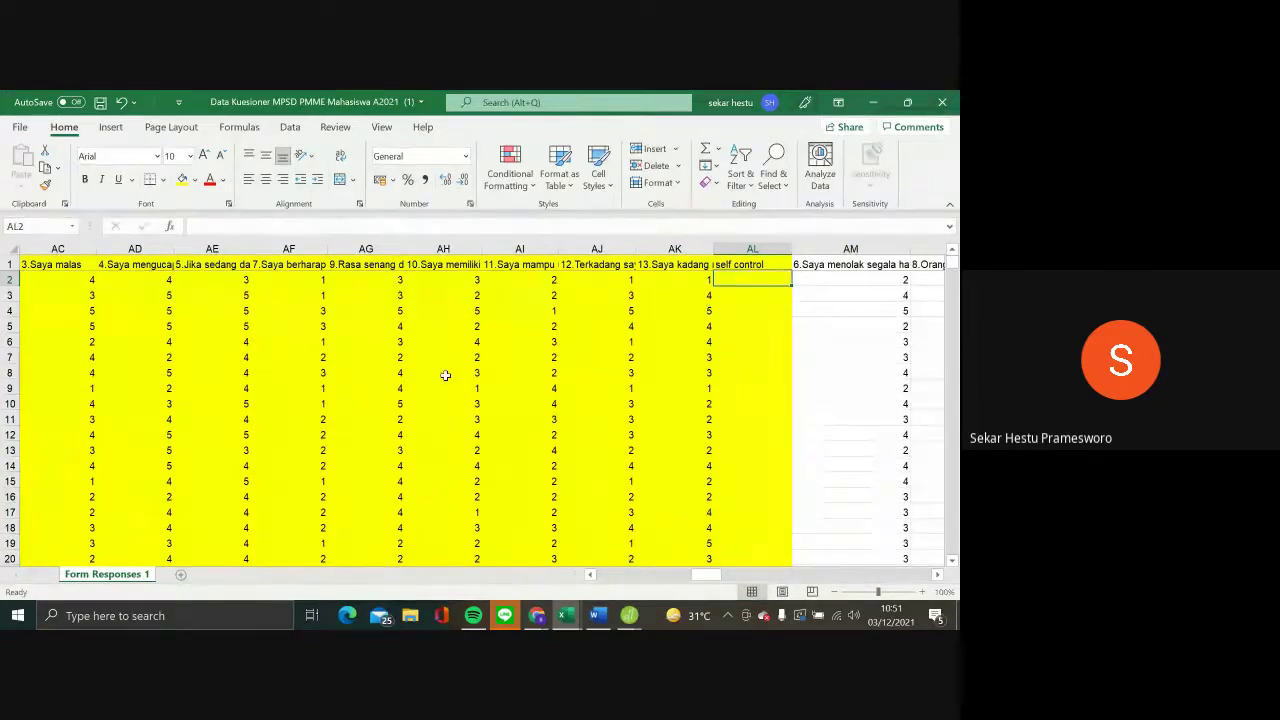
pyautogui.hscroll(-1, 445, 375)
pyautogui.hscroll(1, 445, 375)
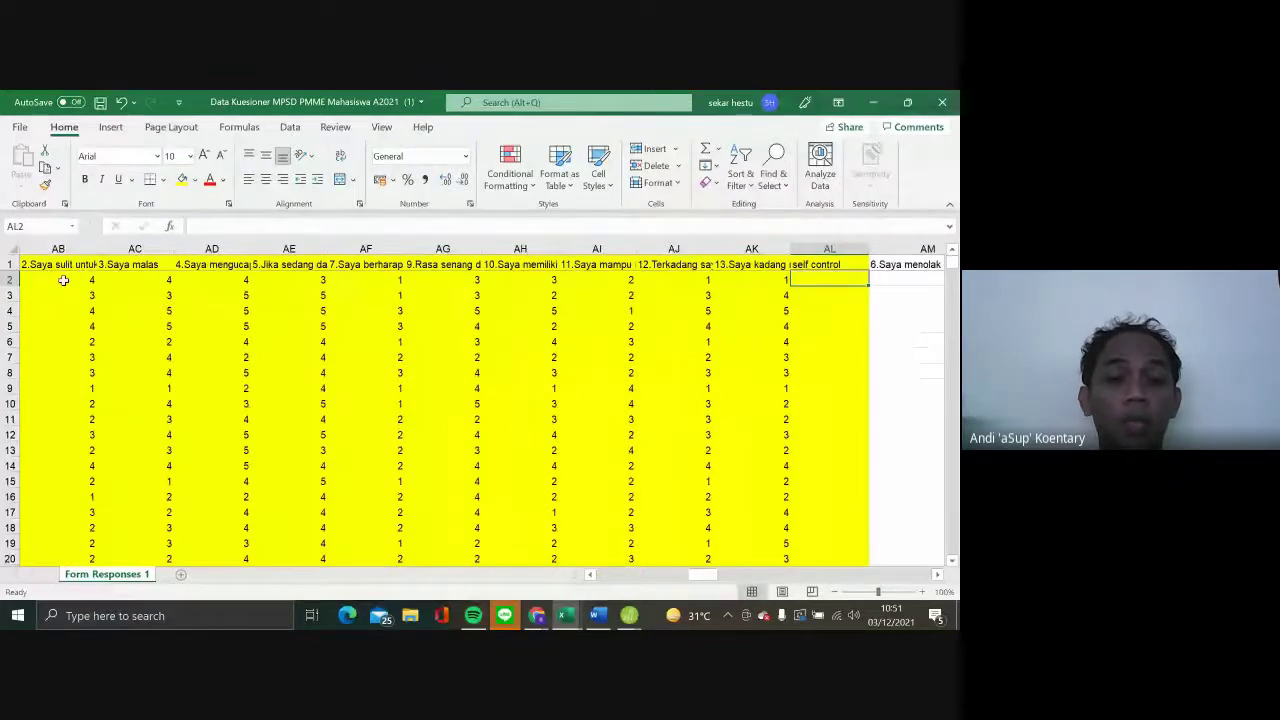
pyautogui.click(72, 280)
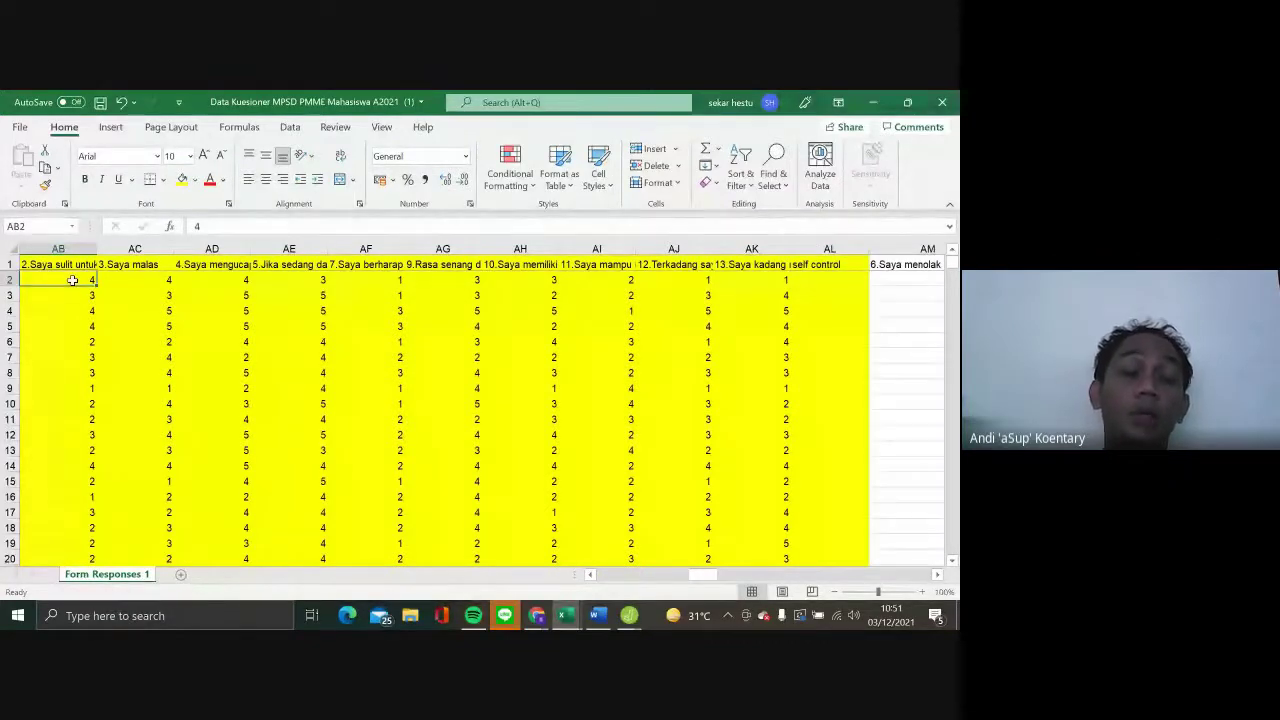
pyautogui.moveTo(72, 280); pyautogui.dragTo(216, 279)
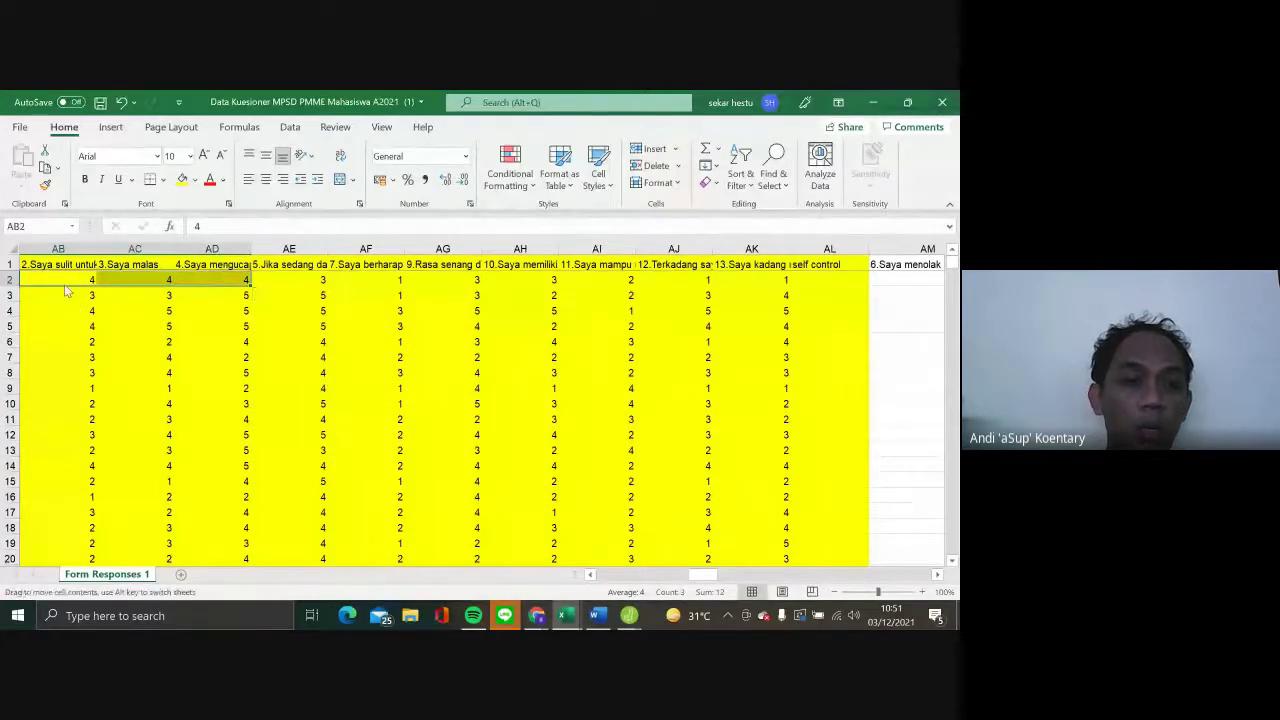
pyautogui.hscroll(-2, 75, 303)
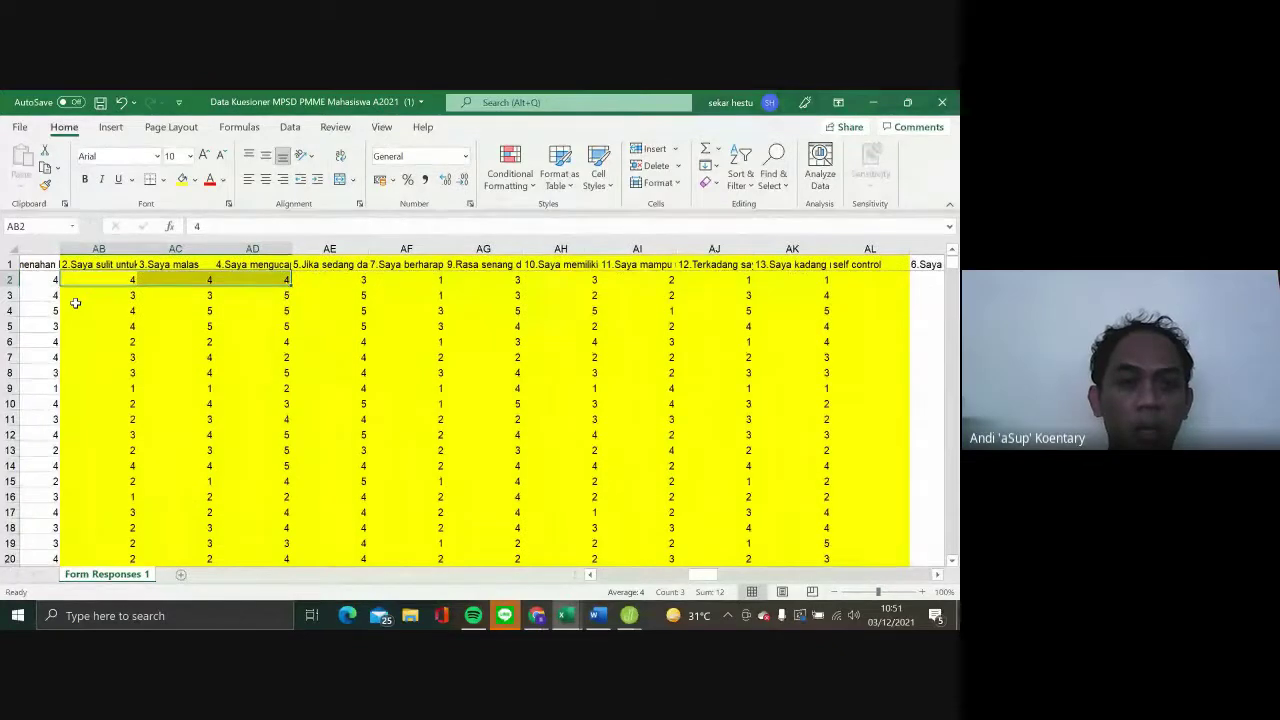
pyautogui.hscroll(2, 75, 303)
pyautogui.hscroll(-4, 107, 367)
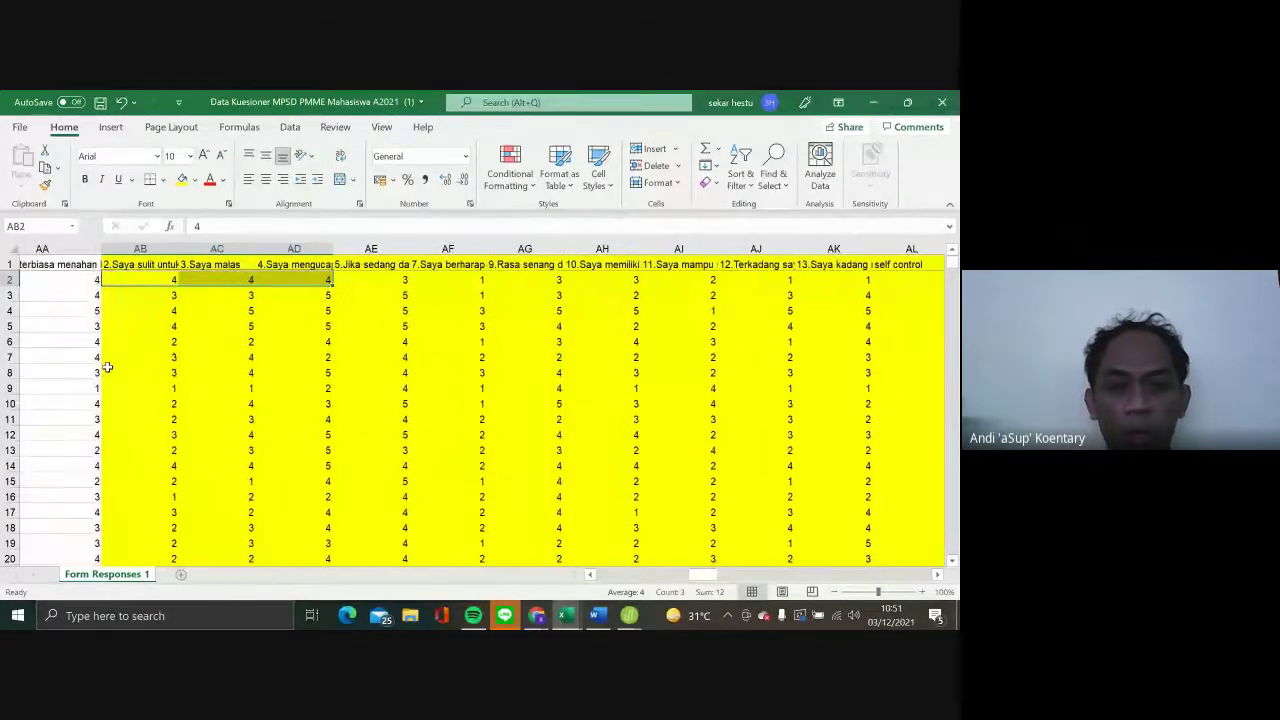
pyautogui.hscroll(1, 107, 367)
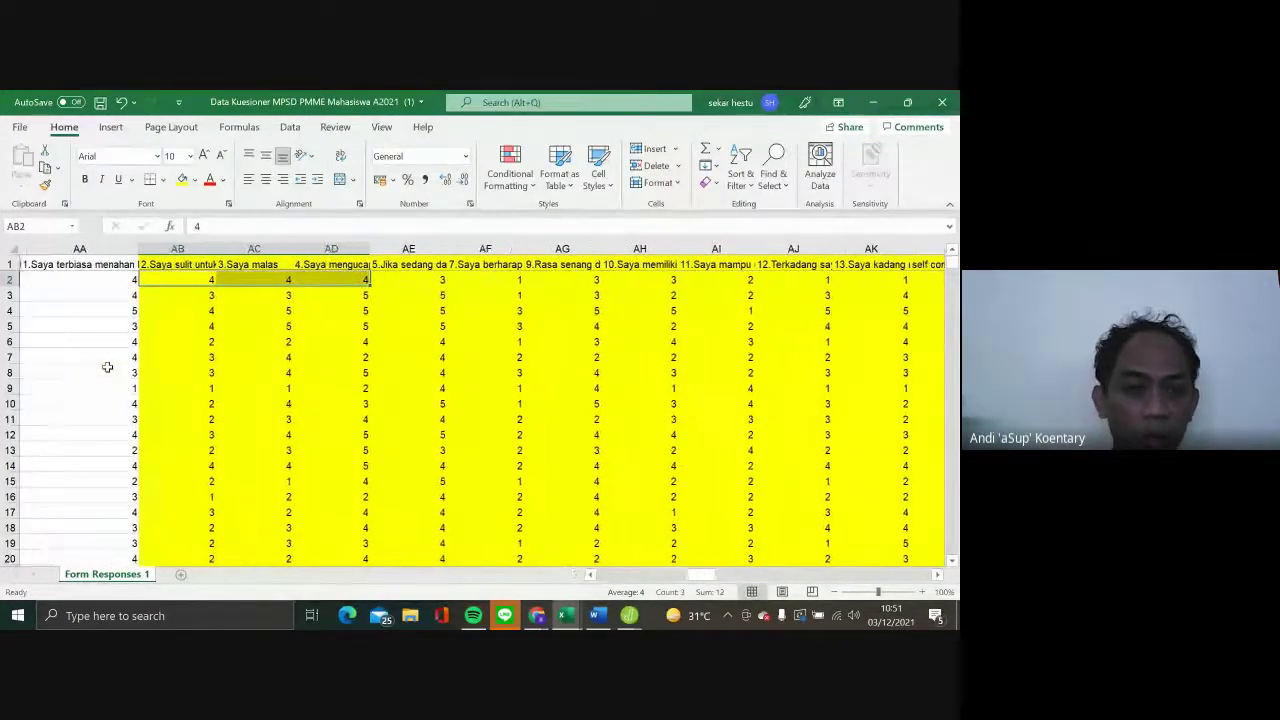
pyautogui.click(140, 372)
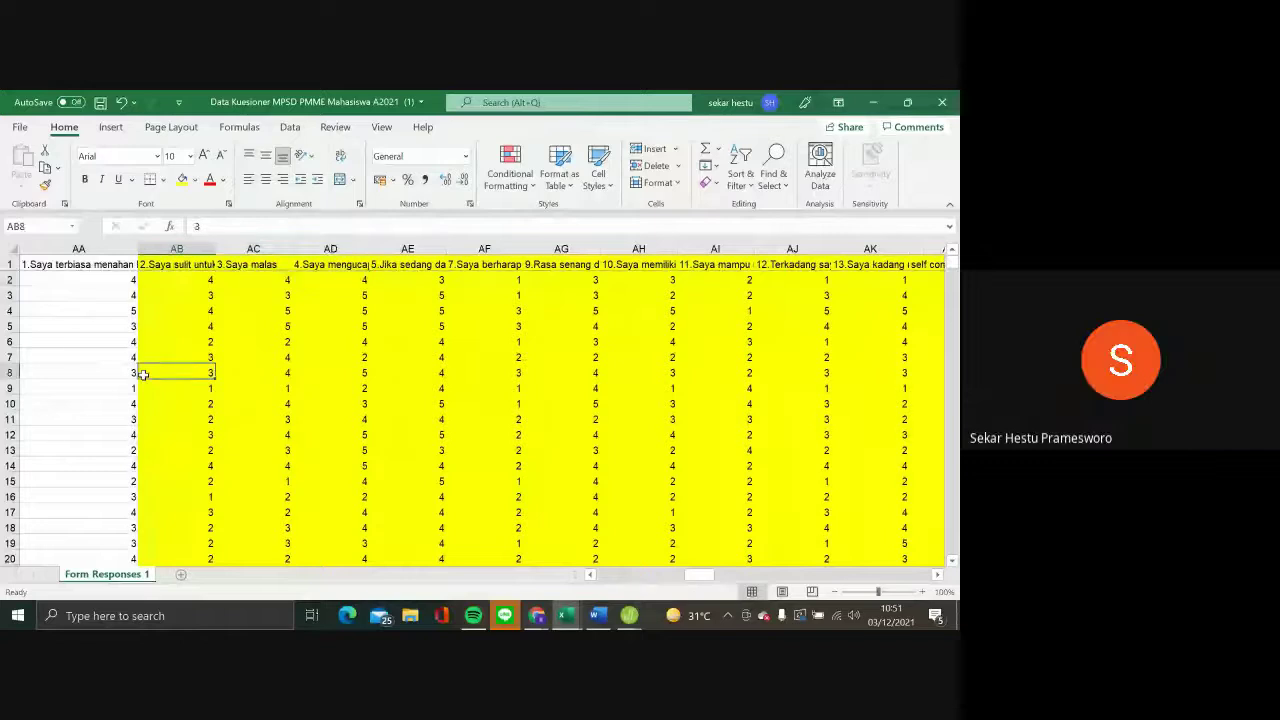
pyautogui.click(62, 284)
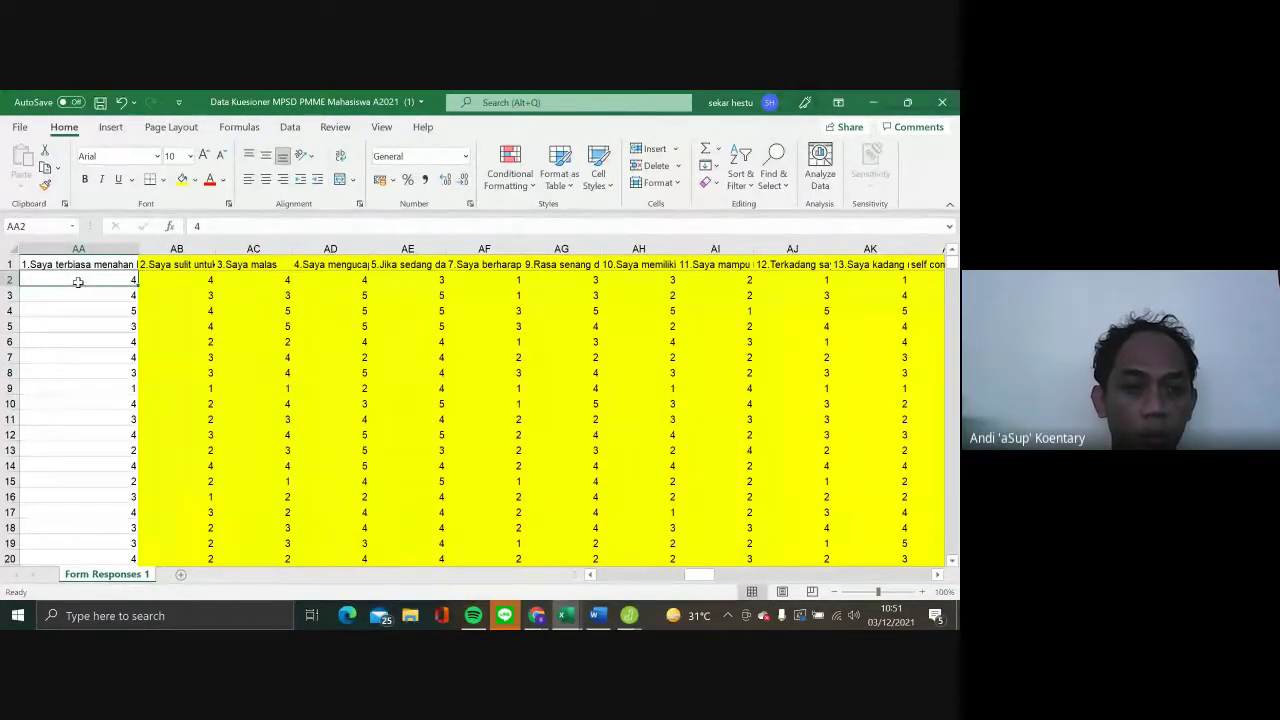
pyautogui.moveTo(77, 282); pyautogui.dragTo(430, 284)
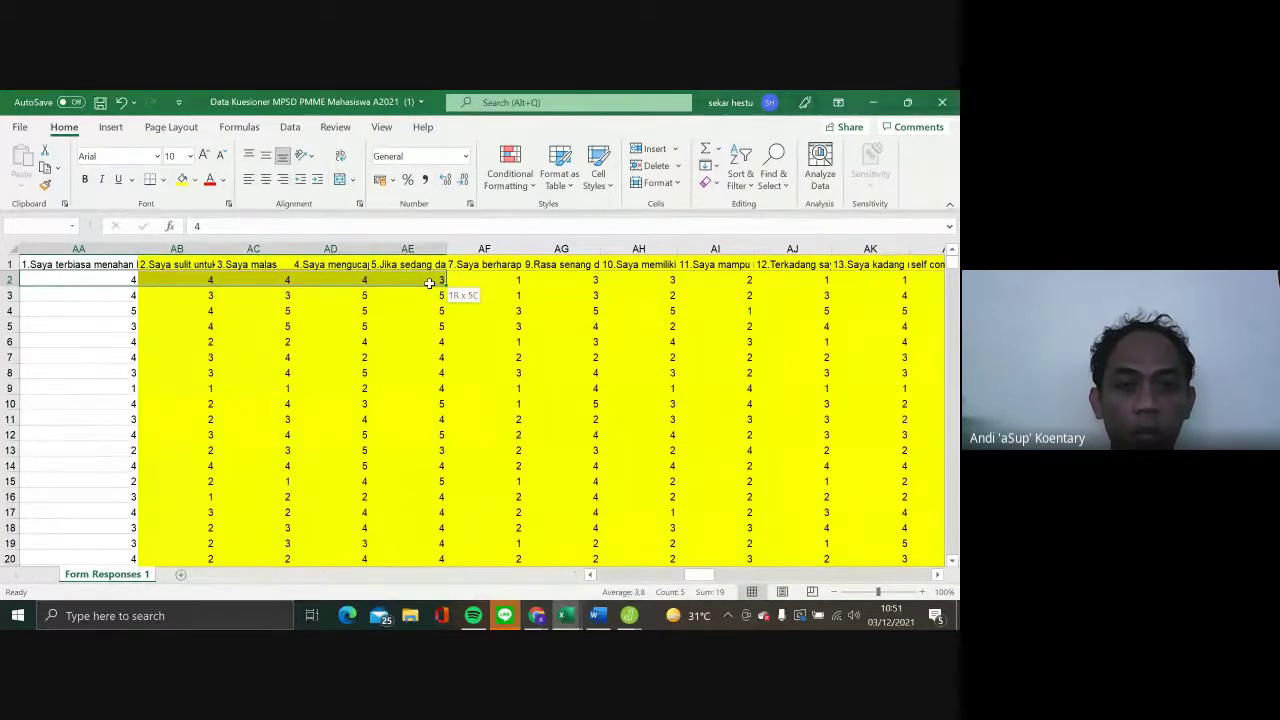
pyautogui.click(452, 372)
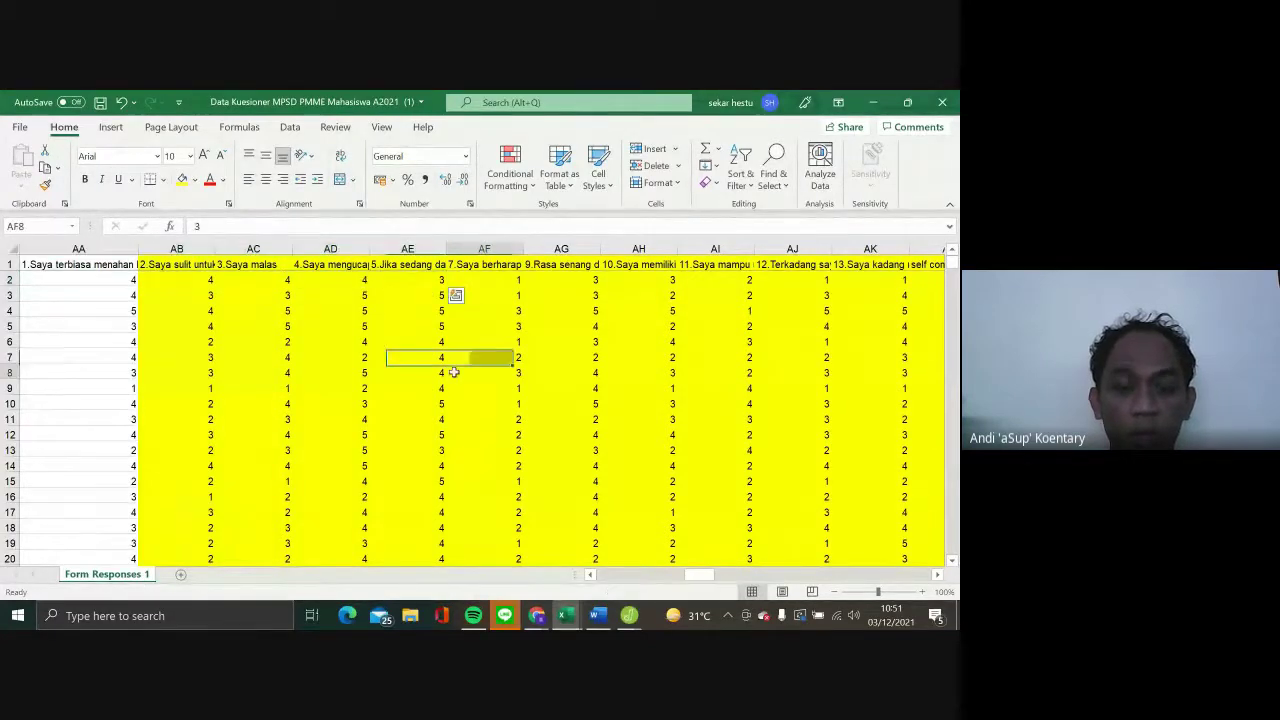
pyautogui.hscroll(3, 452, 372)
pyautogui.hscroll(-2, 452, 372)
pyautogui.hscroll(-2, 452, 372)
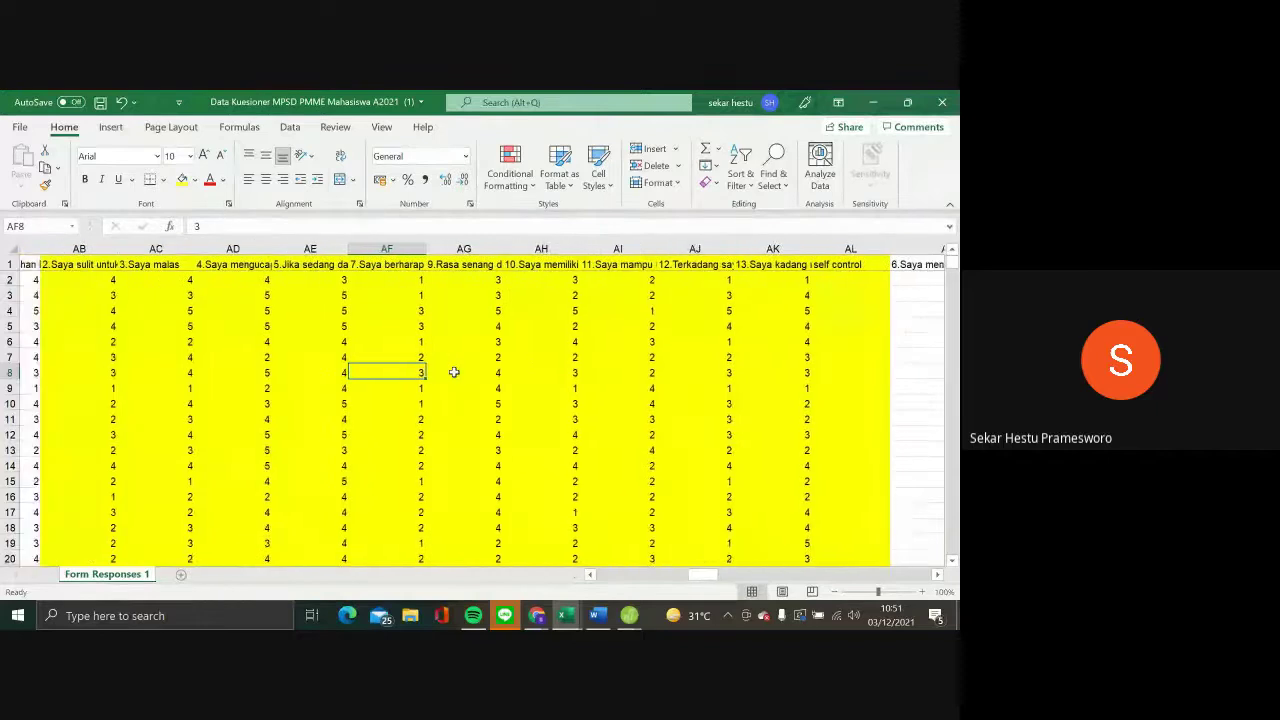
pyautogui.hscroll(-1, 677, 360)
pyautogui.hscroll(1, 620, 385)
pyautogui.hscroll(2, 568, 403)
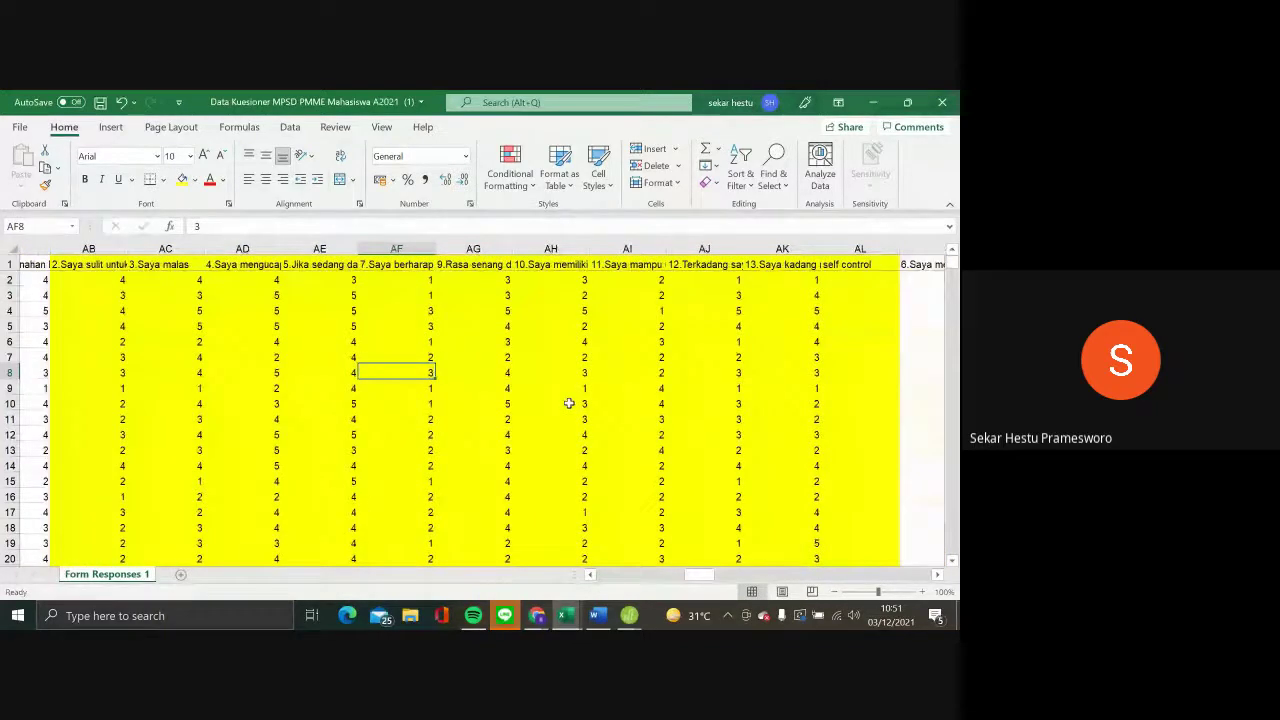
pyautogui.hscroll(-1, 568, 403)
pyautogui.hscroll(1, 568, 403)
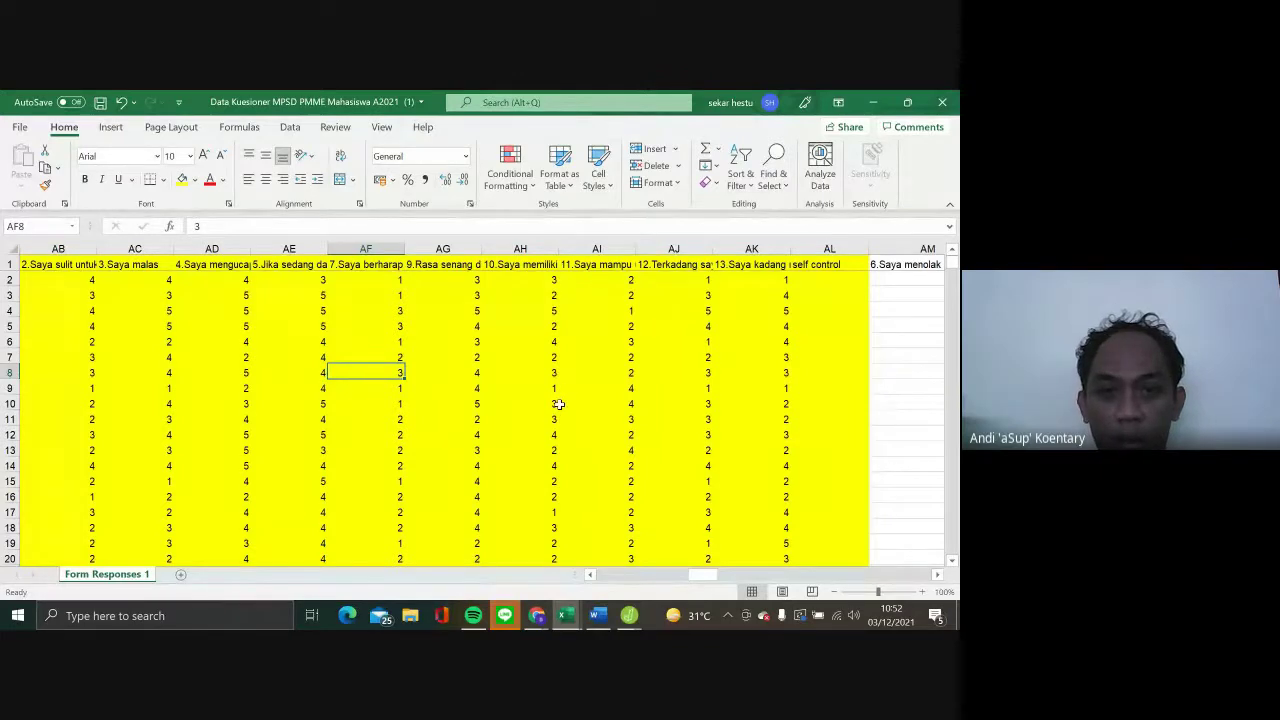
pyautogui.hscroll(-2, 559, 404)
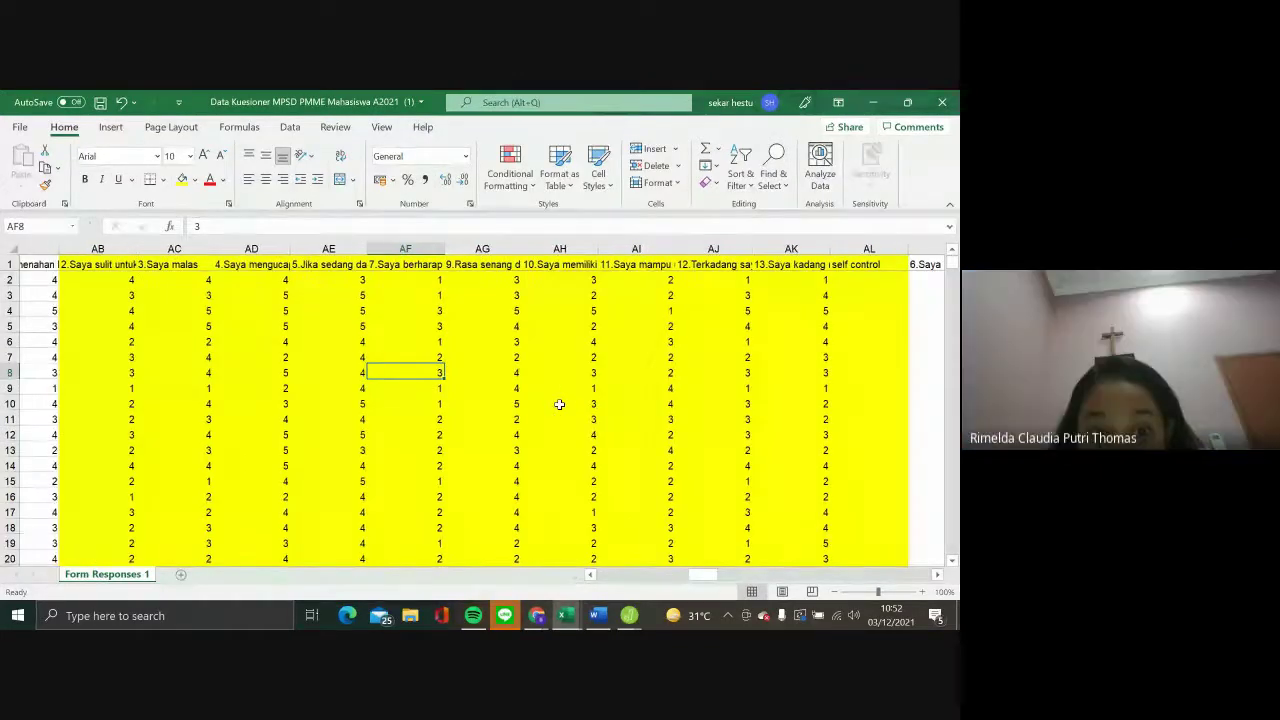
pyautogui.hscroll(1, 559, 404)
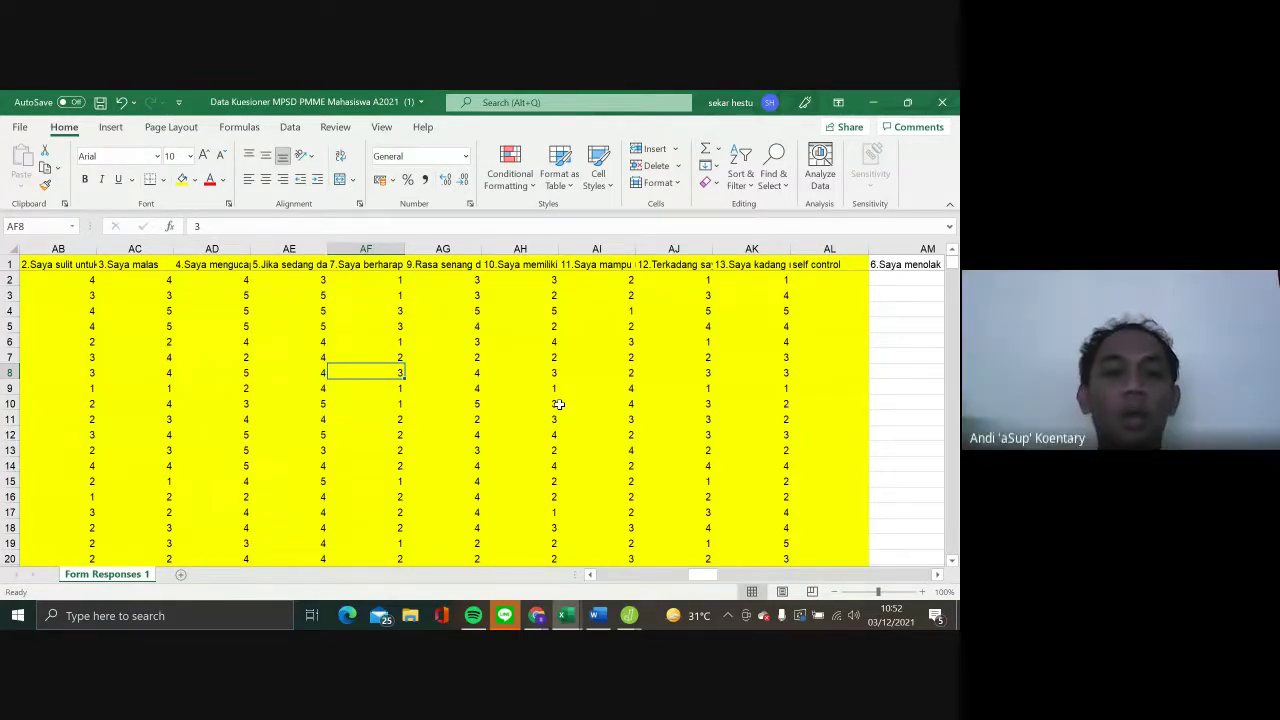
pyautogui.click(571, 285)
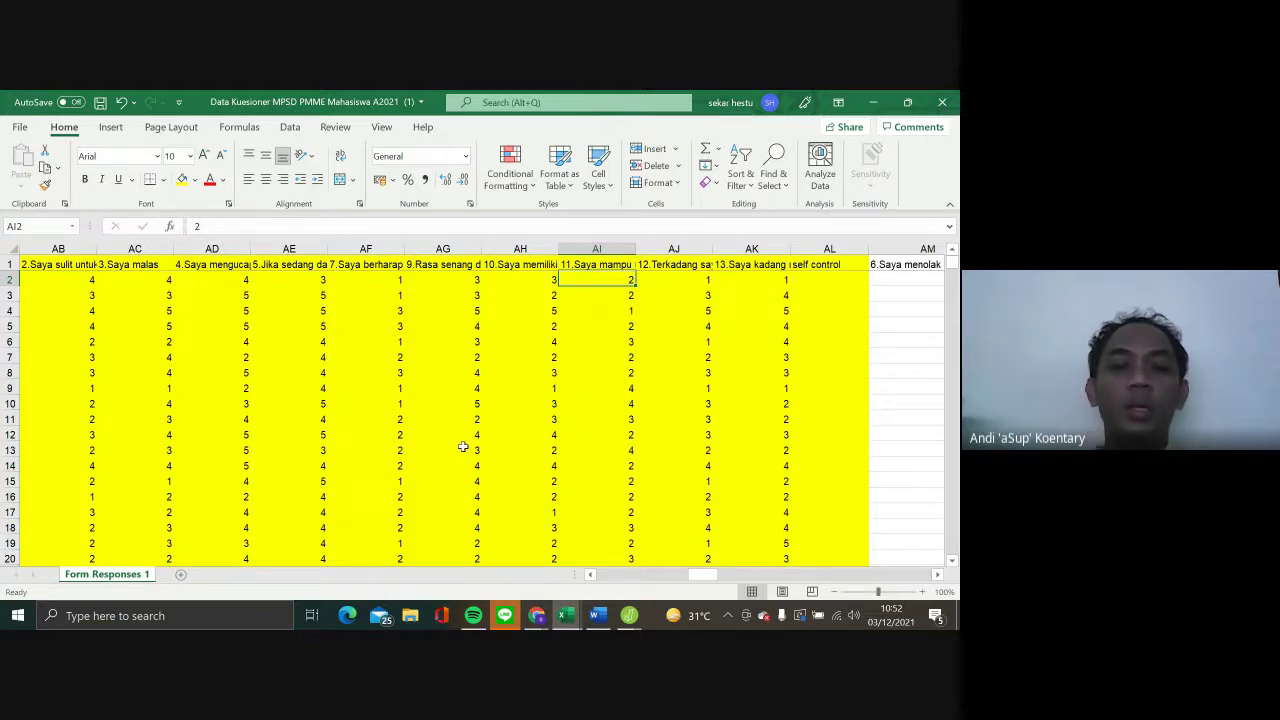
pyautogui.hscroll(-2, 463, 447)
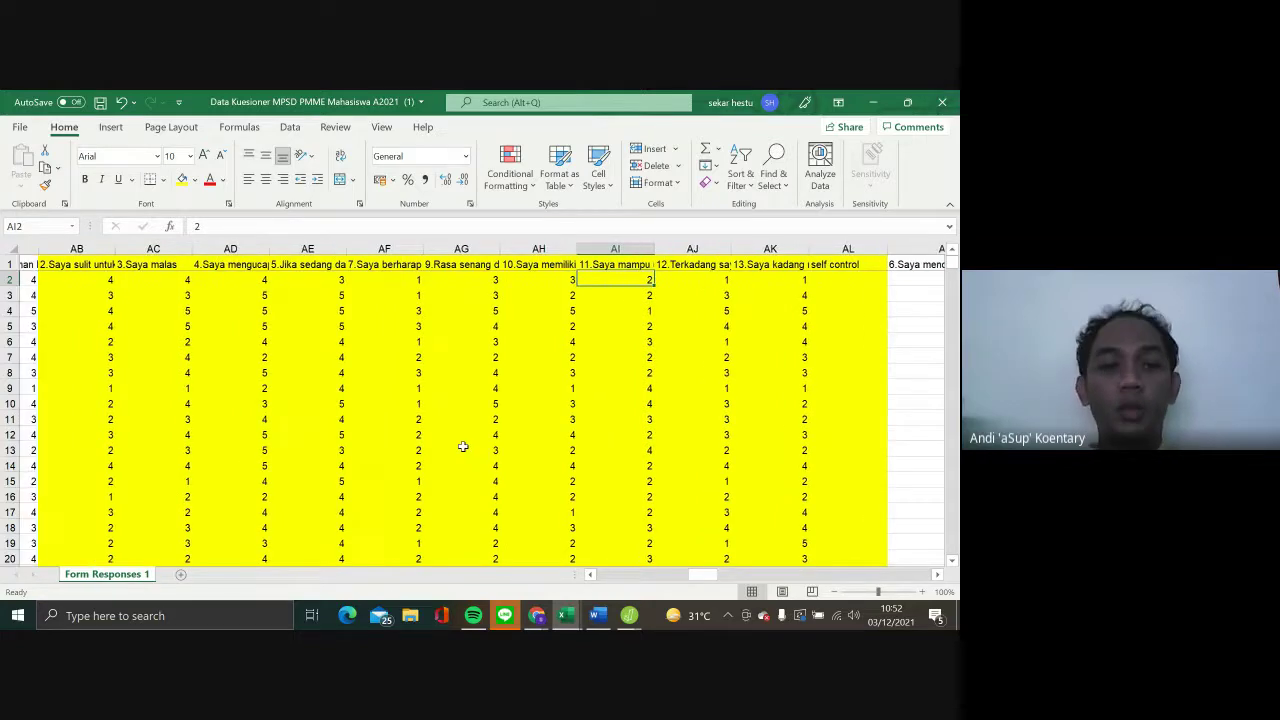
pyautogui.hscroll(2, 463, 447)
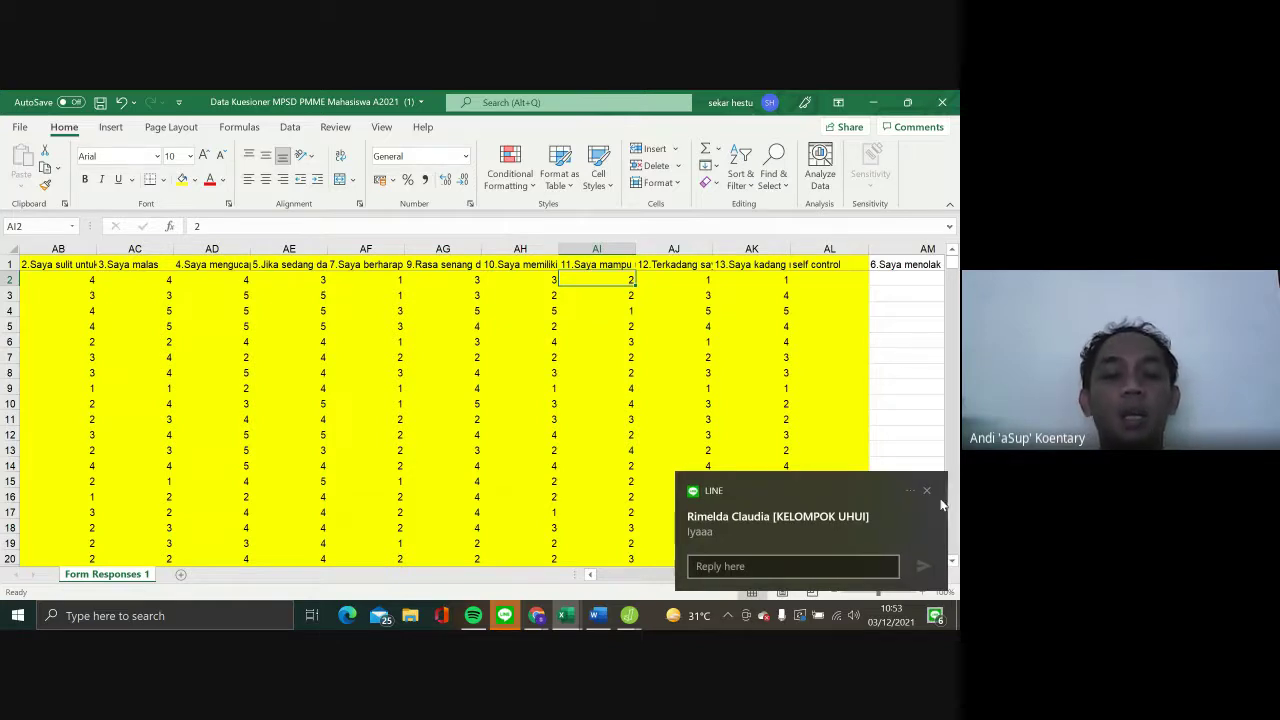
# Dismiss the incoming LINE chat notification covering the worksheet
pyautogui.click(926, 490)
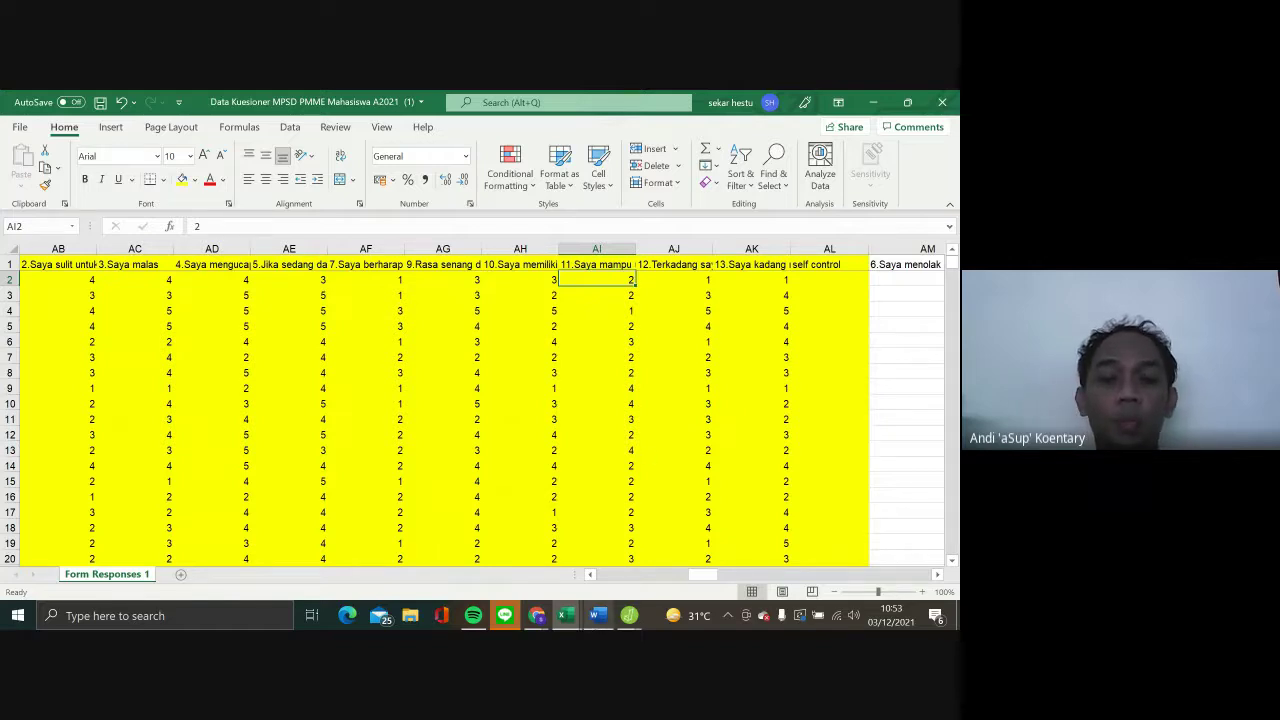
pyautogui.moveTo(597, 613)
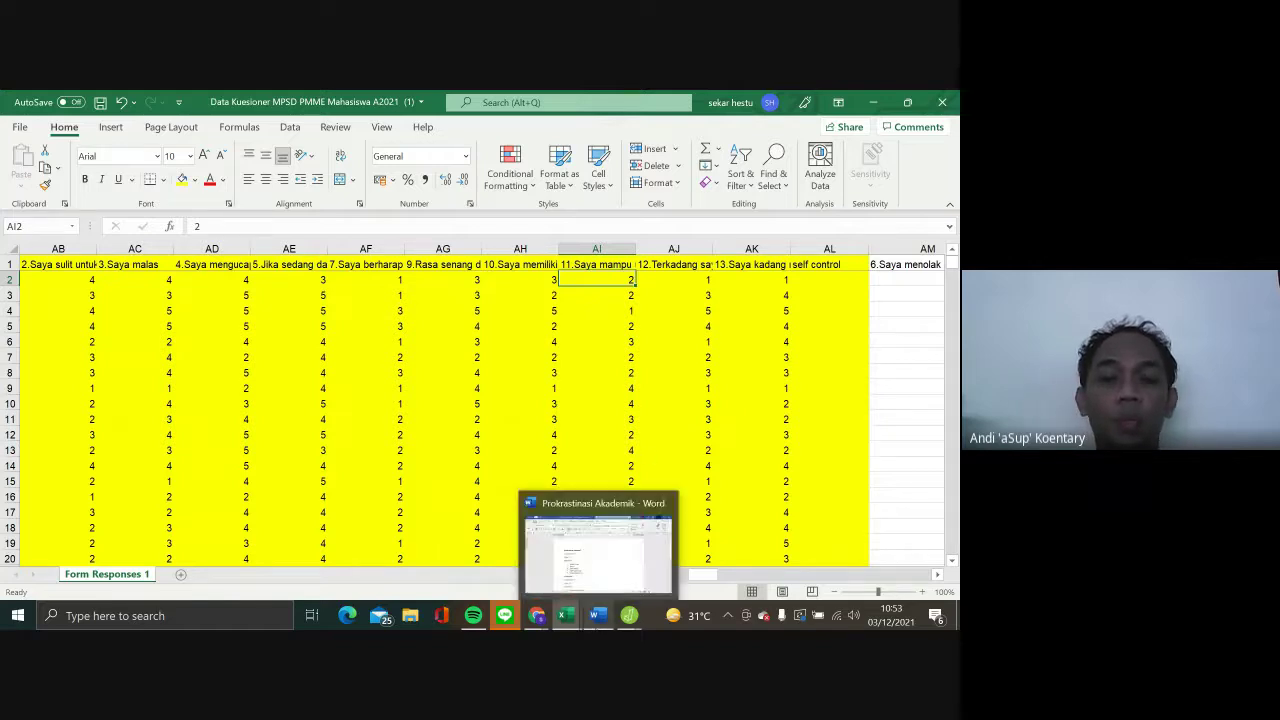
# Check the Kontrol diri notes in Word, then examine which Brief Self-Control Scale items are marked as reversed in the Tugas PMME+MPSD browser document
pyautogui.click(588, 588)
pyautogui.scroll(-3, 543, 440)
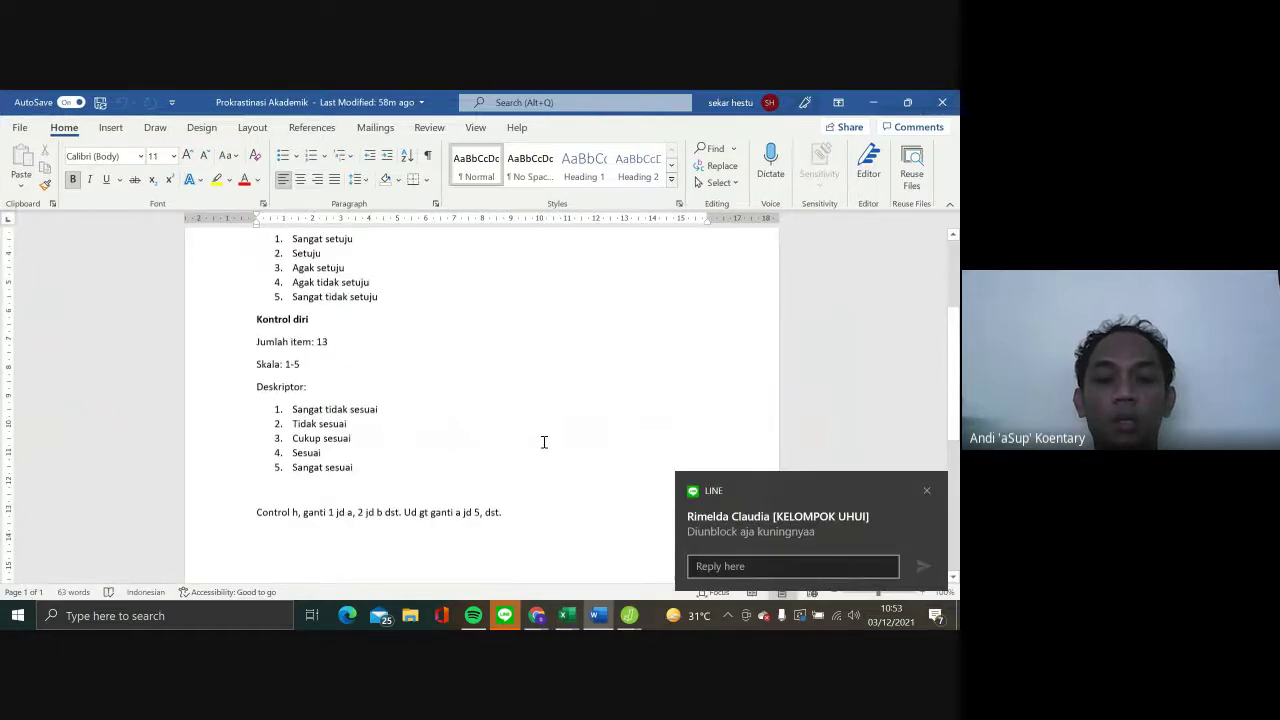
pyautogui.moveTo(537, 612)
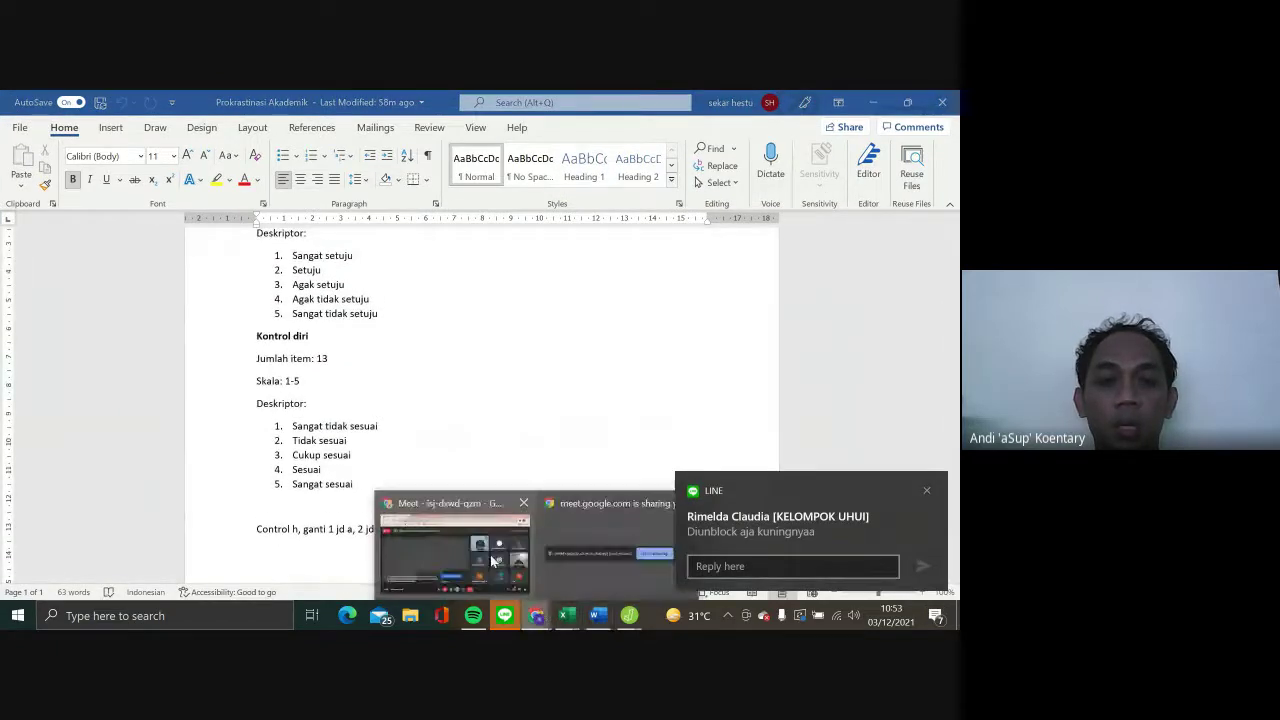
pyautogui.click(489, 560)
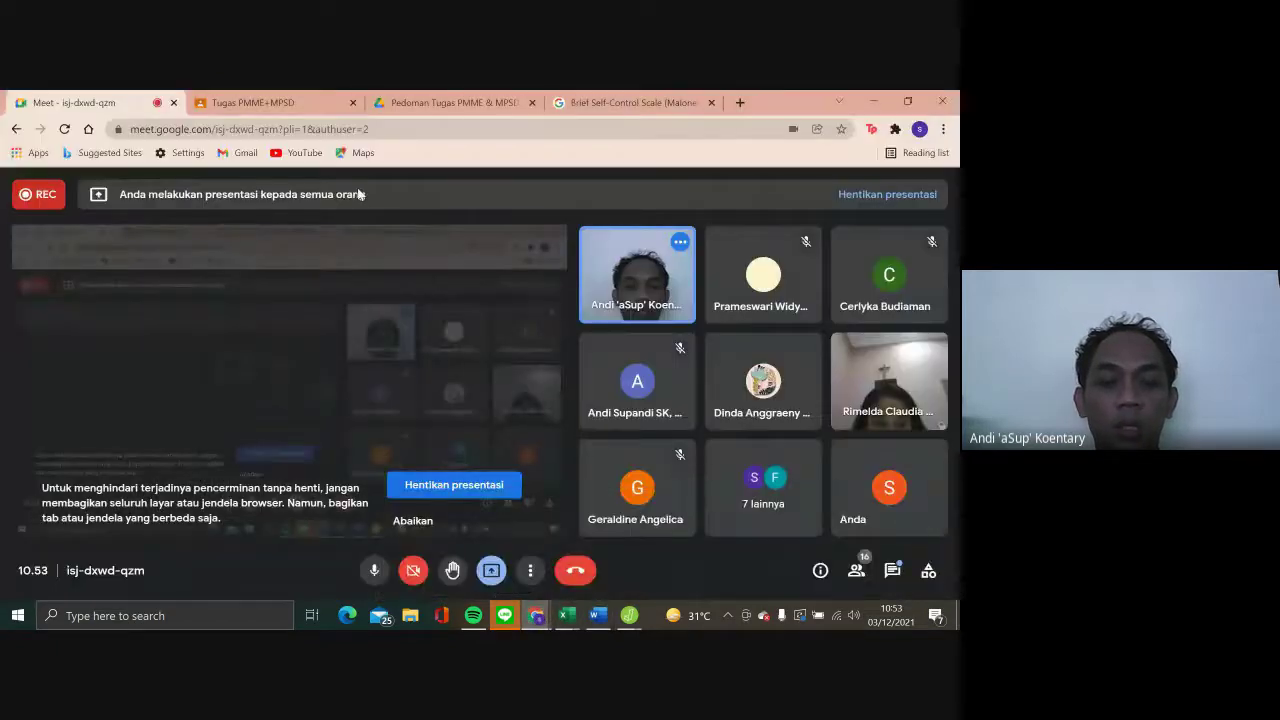
pyautogui.click(302, 101)
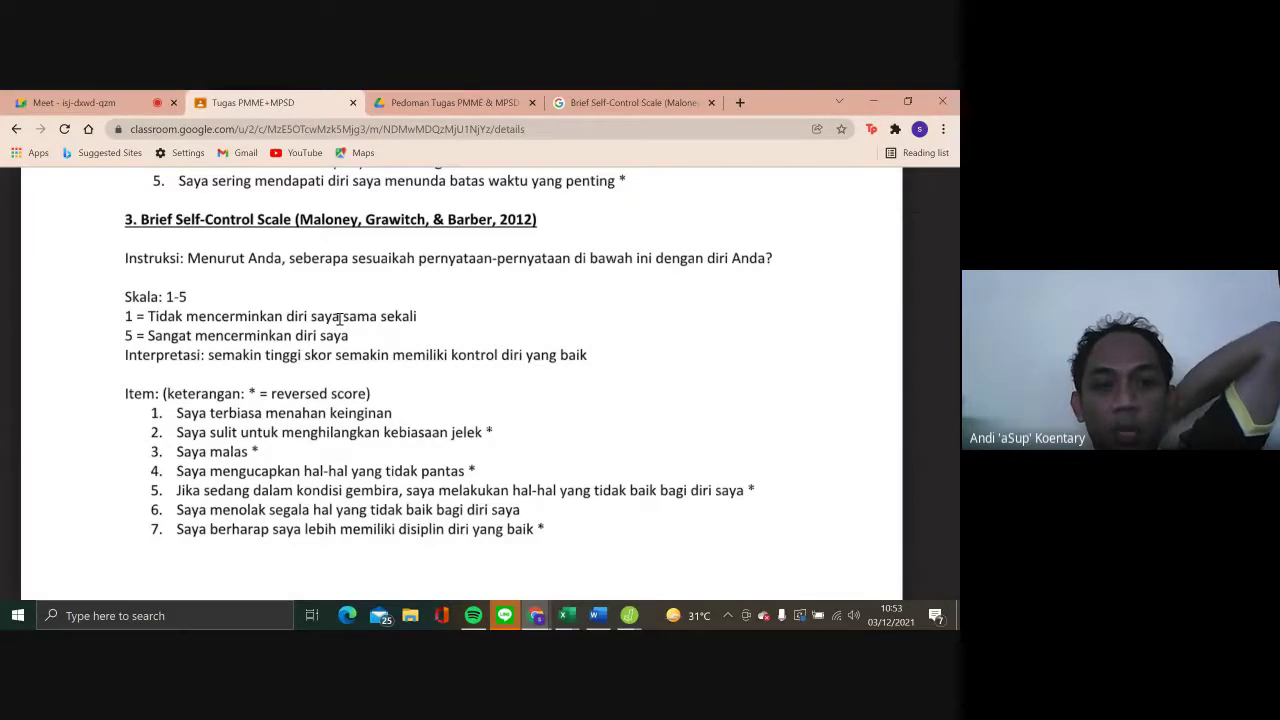
pyautogui.scroll(-1, 338, 434)
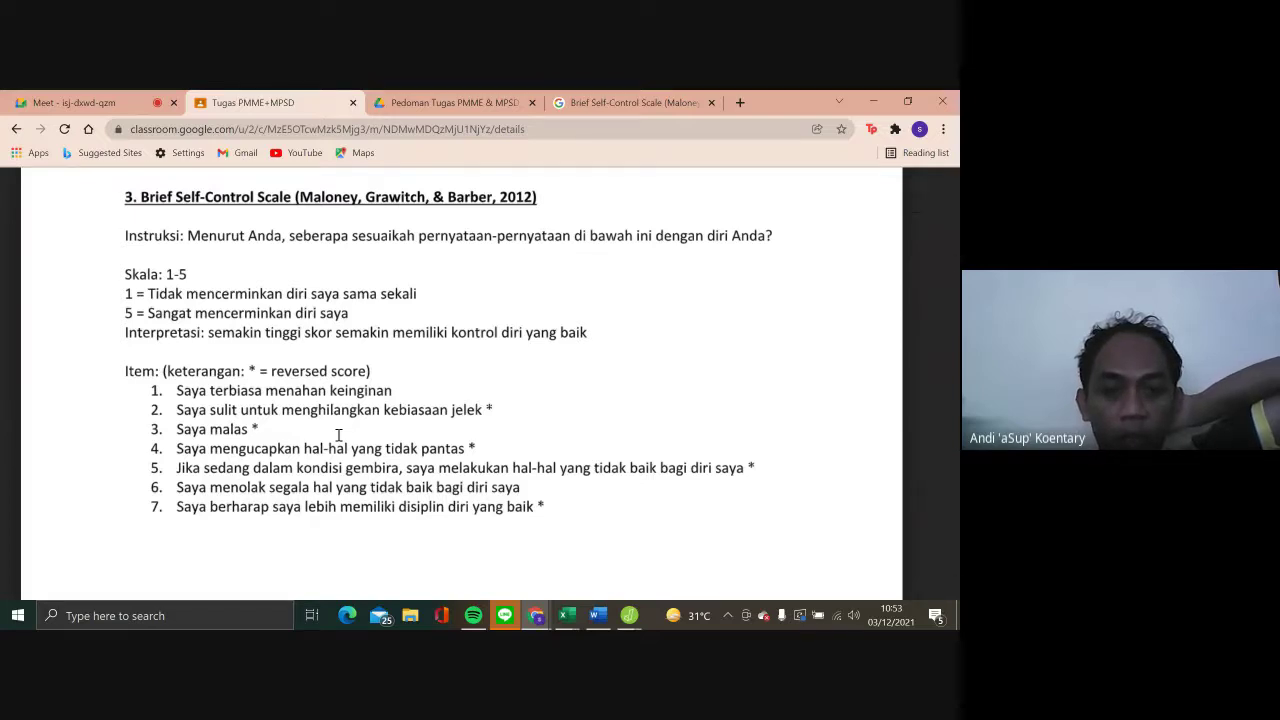
pyautogui.scroll(-5, 338, 434)
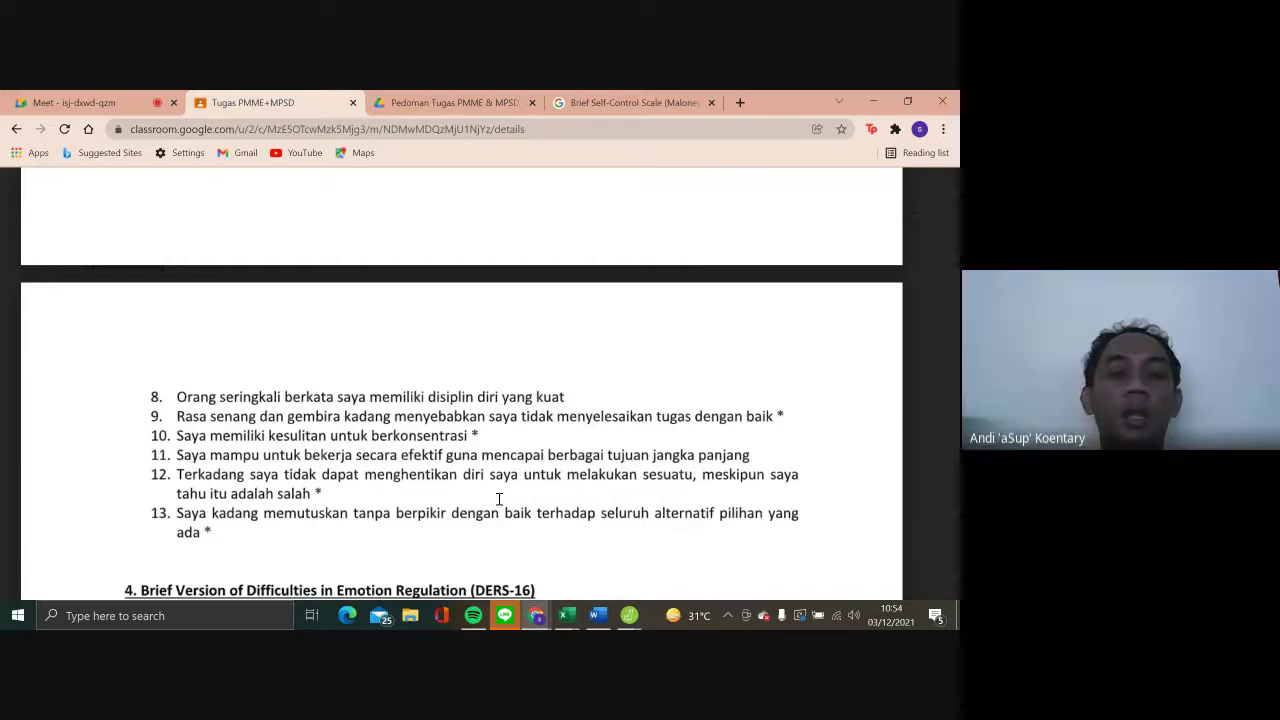
pyautogui.scroll(2, 499, 498)
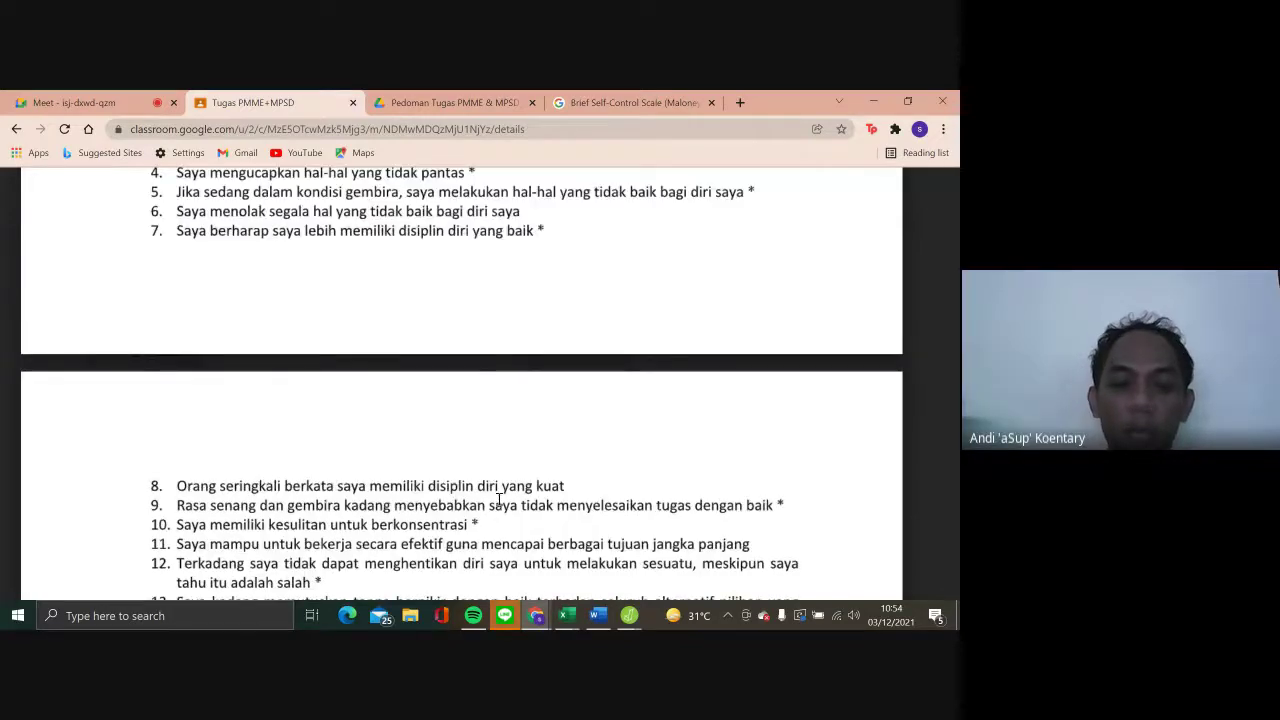
pyautogui.scroll(-1, 499, 498)
pyautogui.scroll(1, 499, 498)
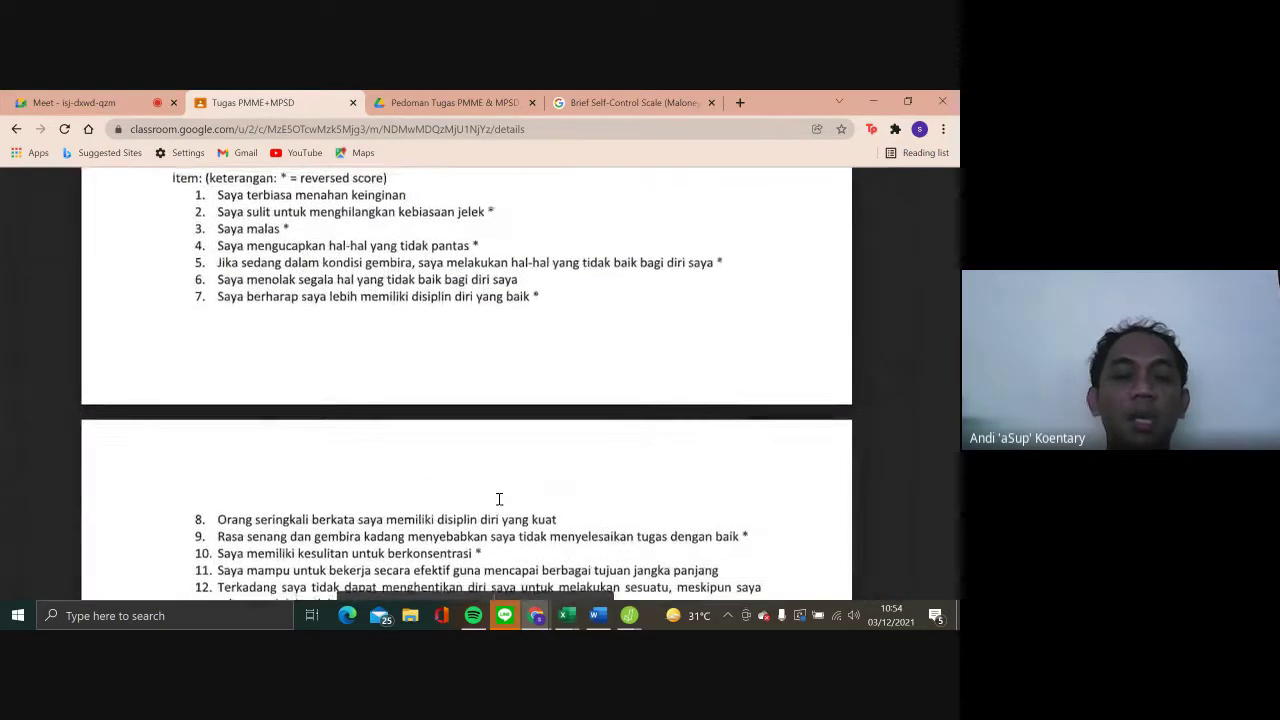
pyautogui.scroll(3, 499, 498)
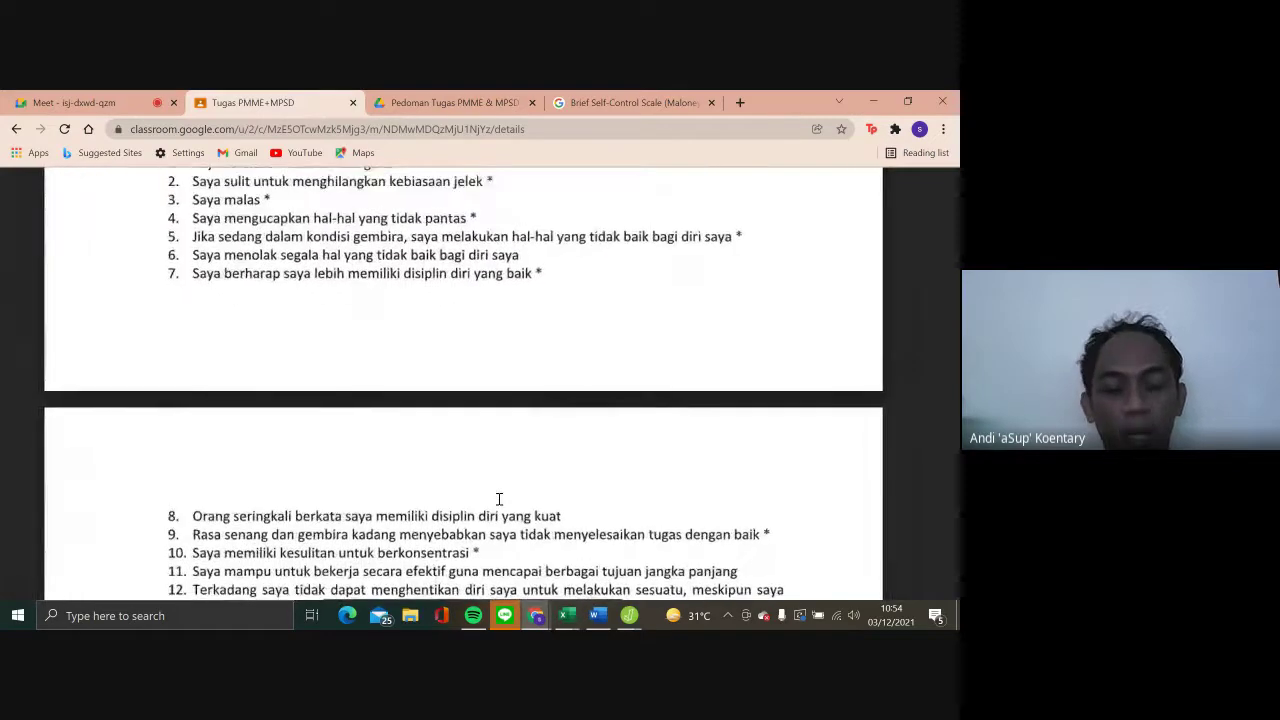
# Switch back to the Excel questionnaire workbook and compare the yellow self-control item columns with the uncoloured items 1, 6 and 8
pyautogui.click(567, 615)
pyautogui.click(636, 560)
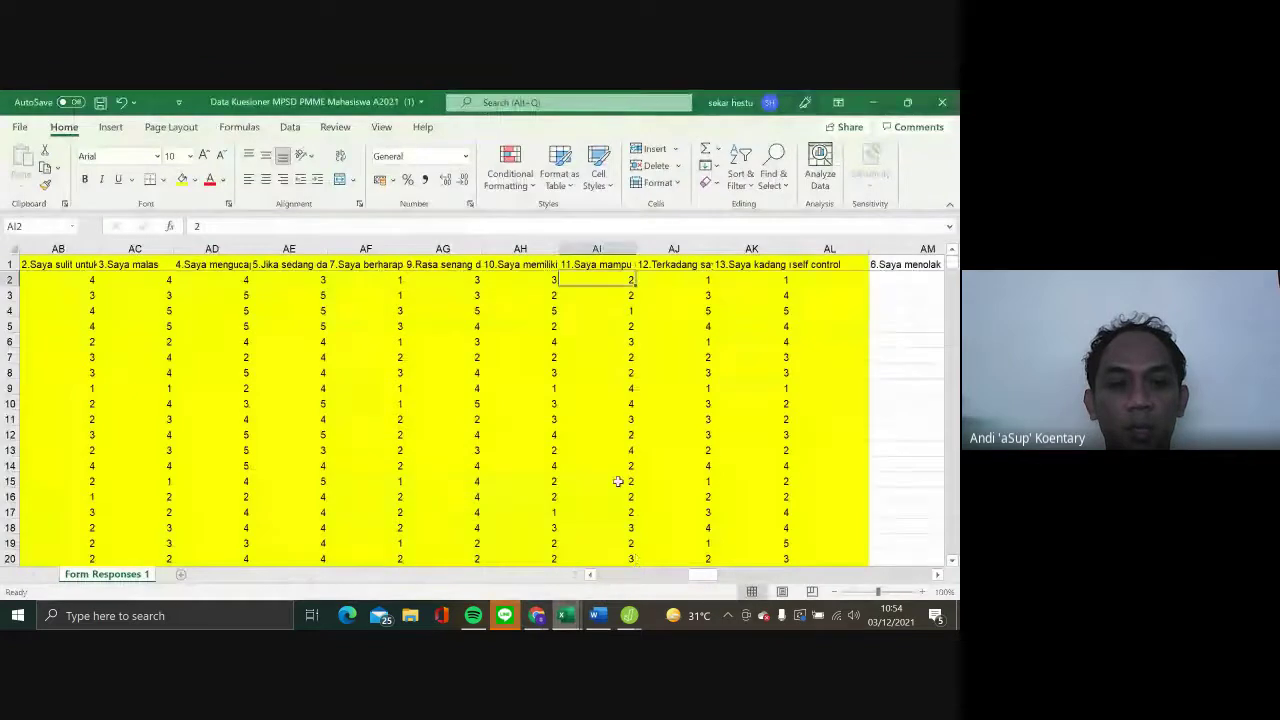
pyautogui.hscroll(-2, 618, 481)
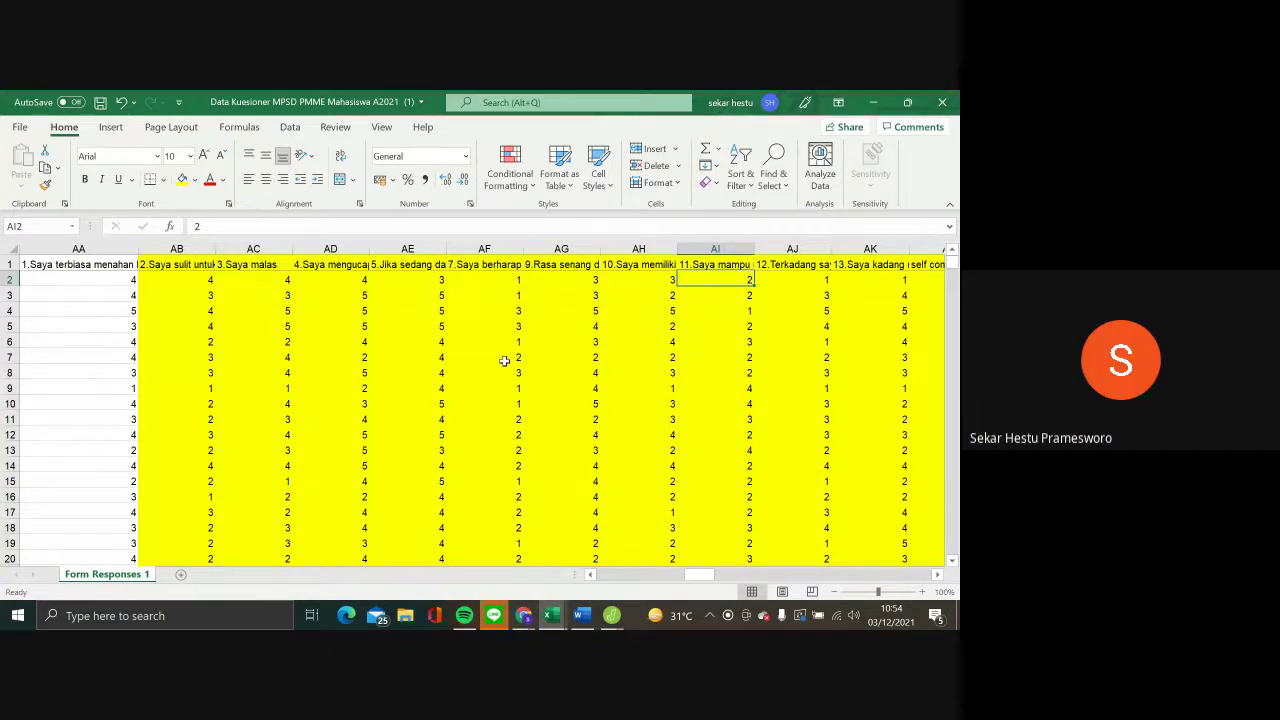
pyautogui.hscroll(2, 505, 361)
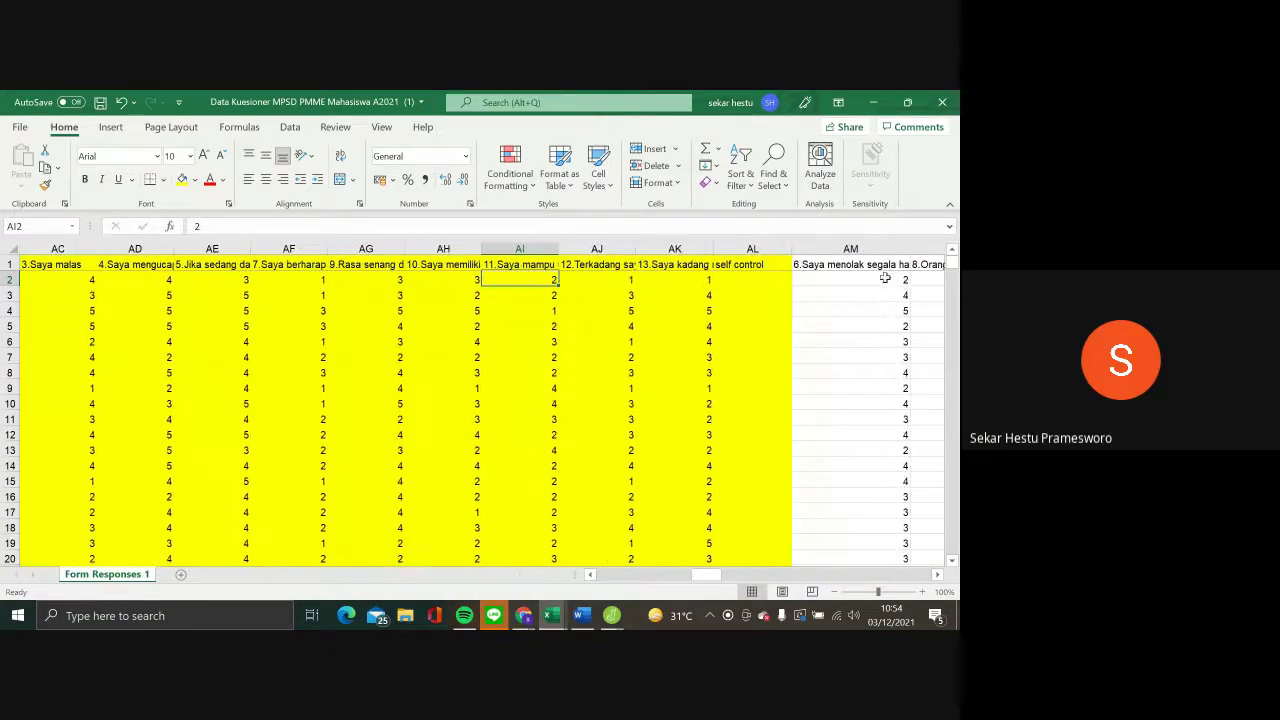
pyautogui.click(869, 282)
pyautogui.hscroll(2, 771, 387)
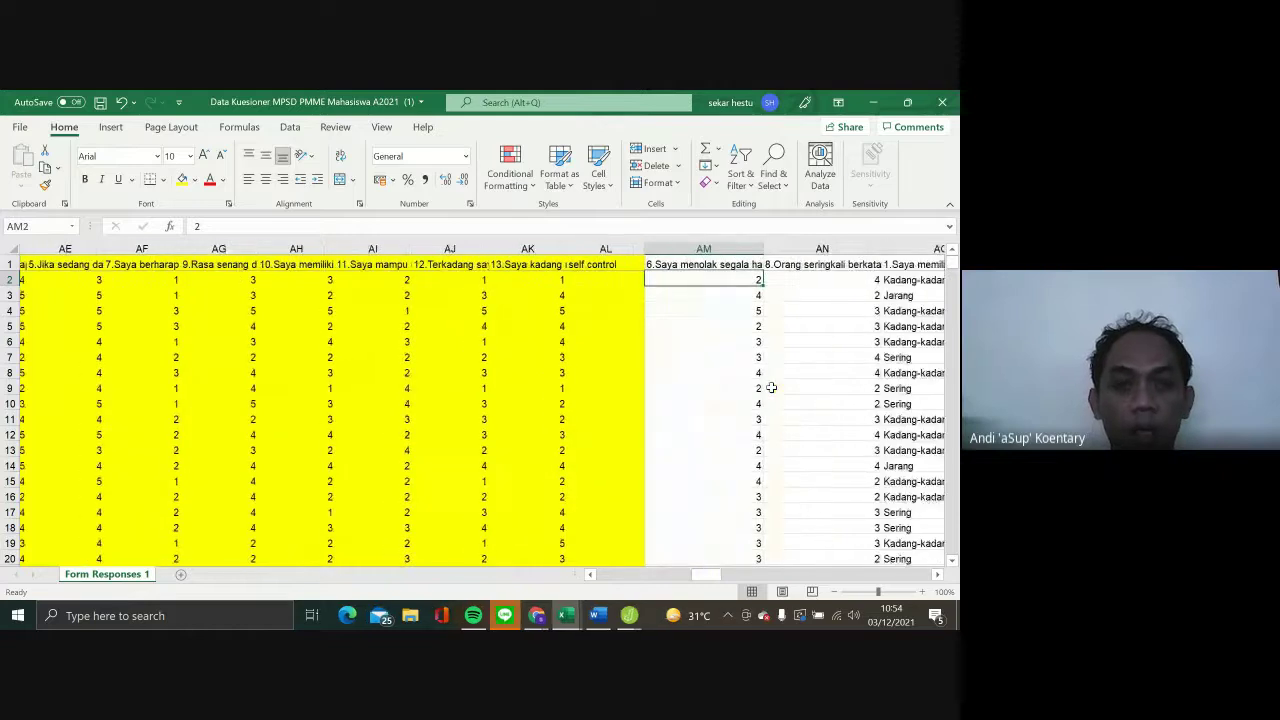
pyautogui.hscroll(-1, 771, 387)
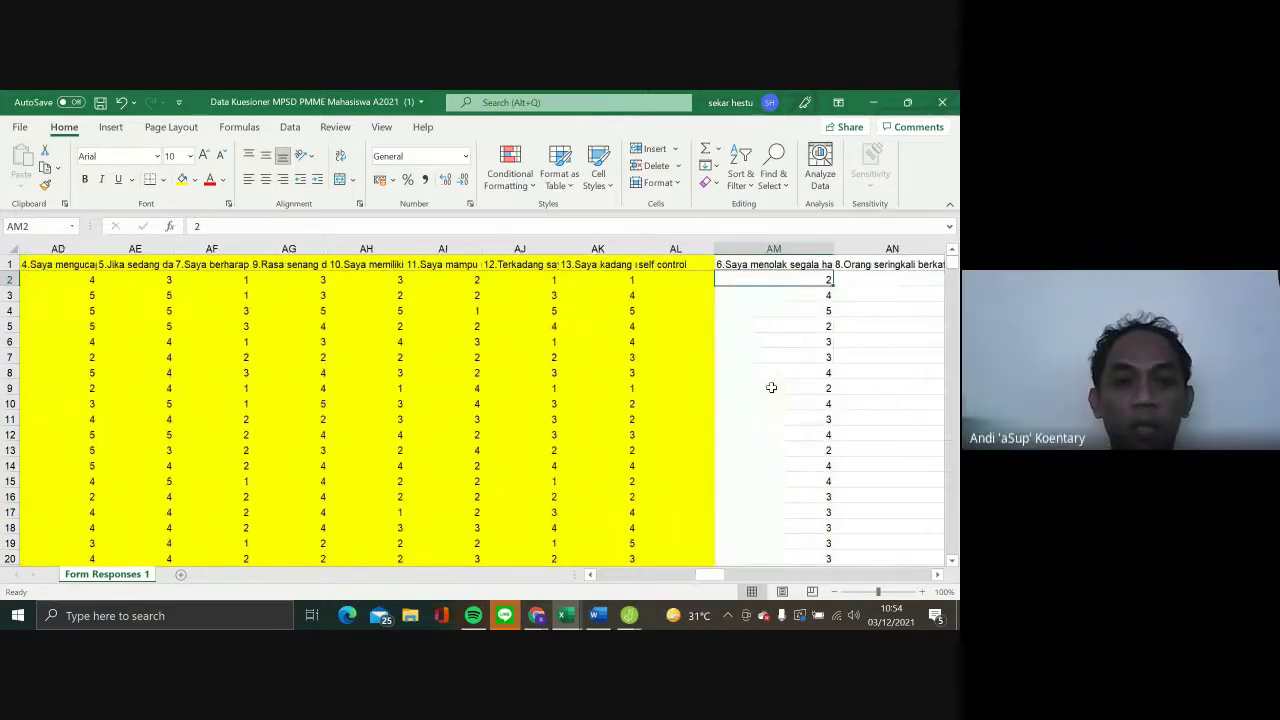
# Select all item 11 responses in column AI from row 2 down and replace every 1 with a
pyautogui.moveTo(435, 291); pyautogui.dragTo(458, 482)
pyautogui.click(431, 279)
pyautogui.scroll(20, 443, 437)
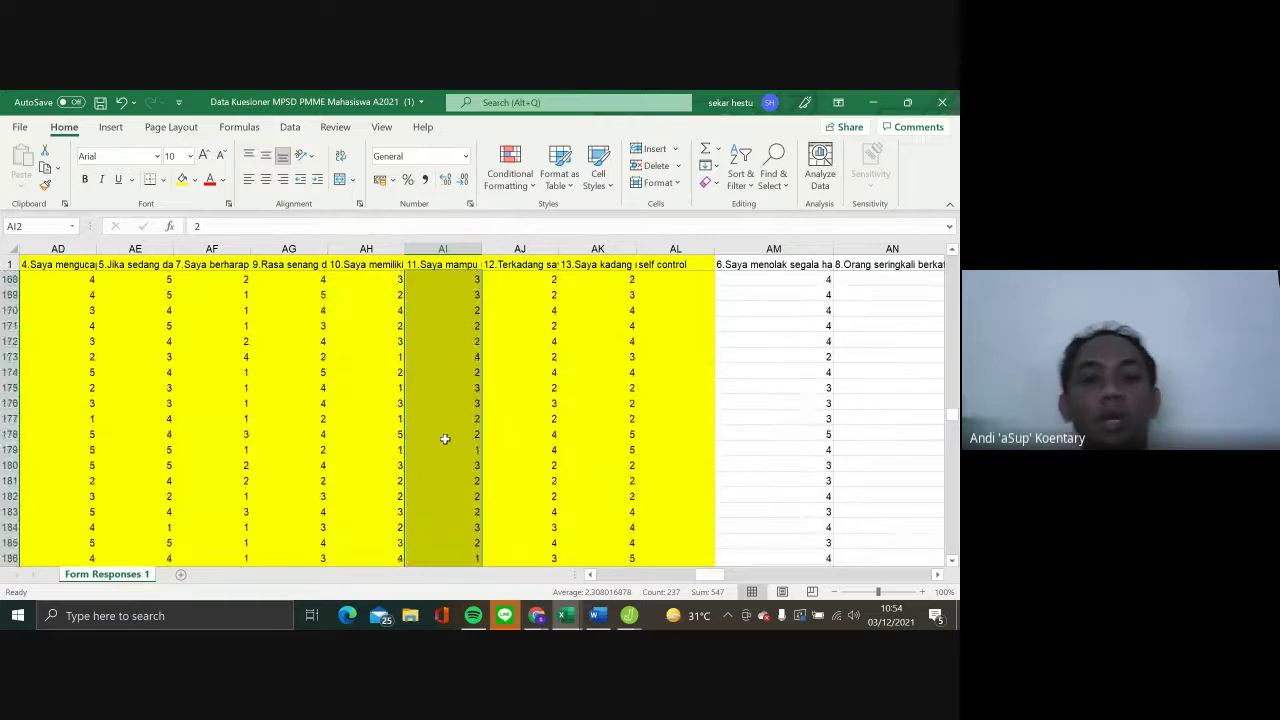
pyautogui.scroll(20, 445, 438)
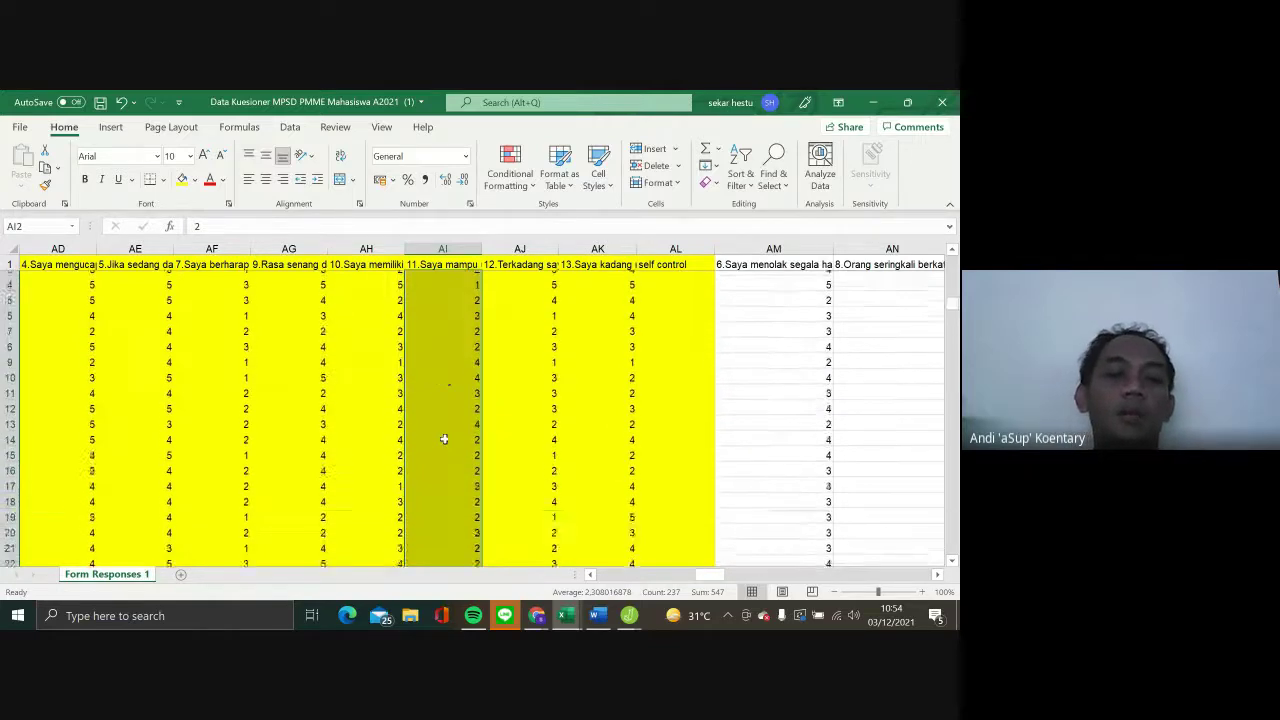
pyautogui.hotkey('ctrl', 'h')
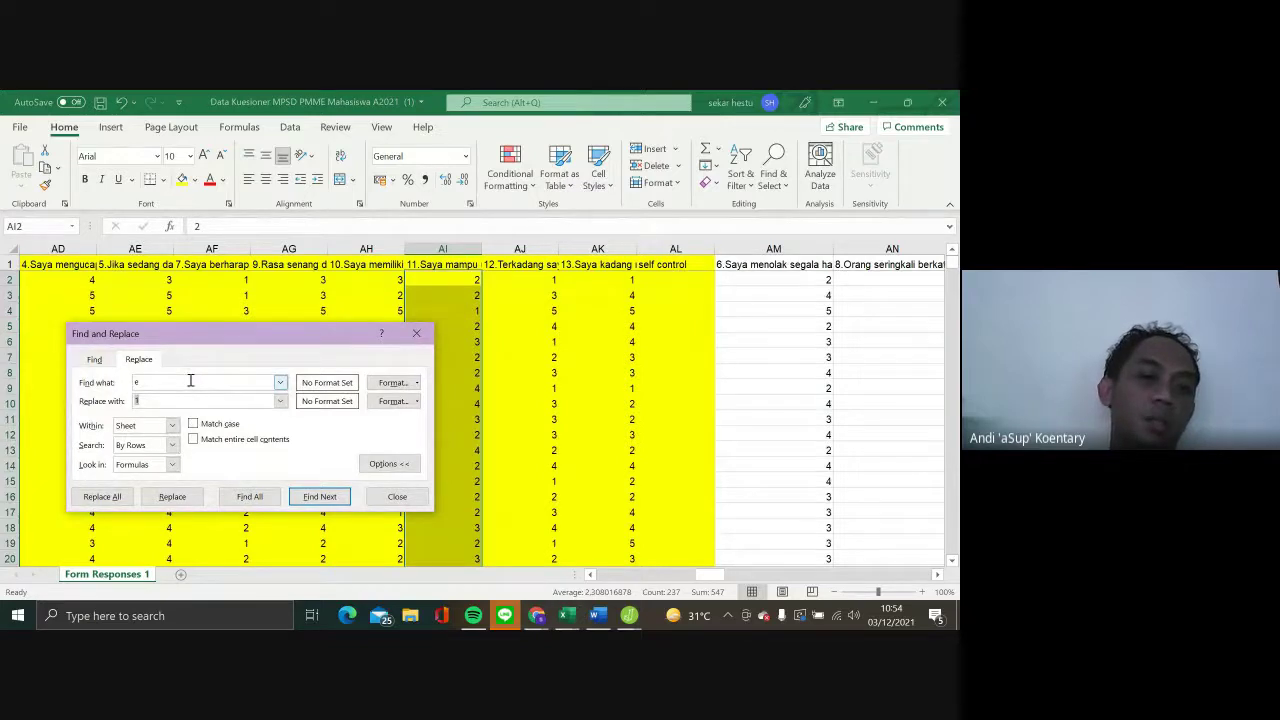
pyautogui.click(182, 382)
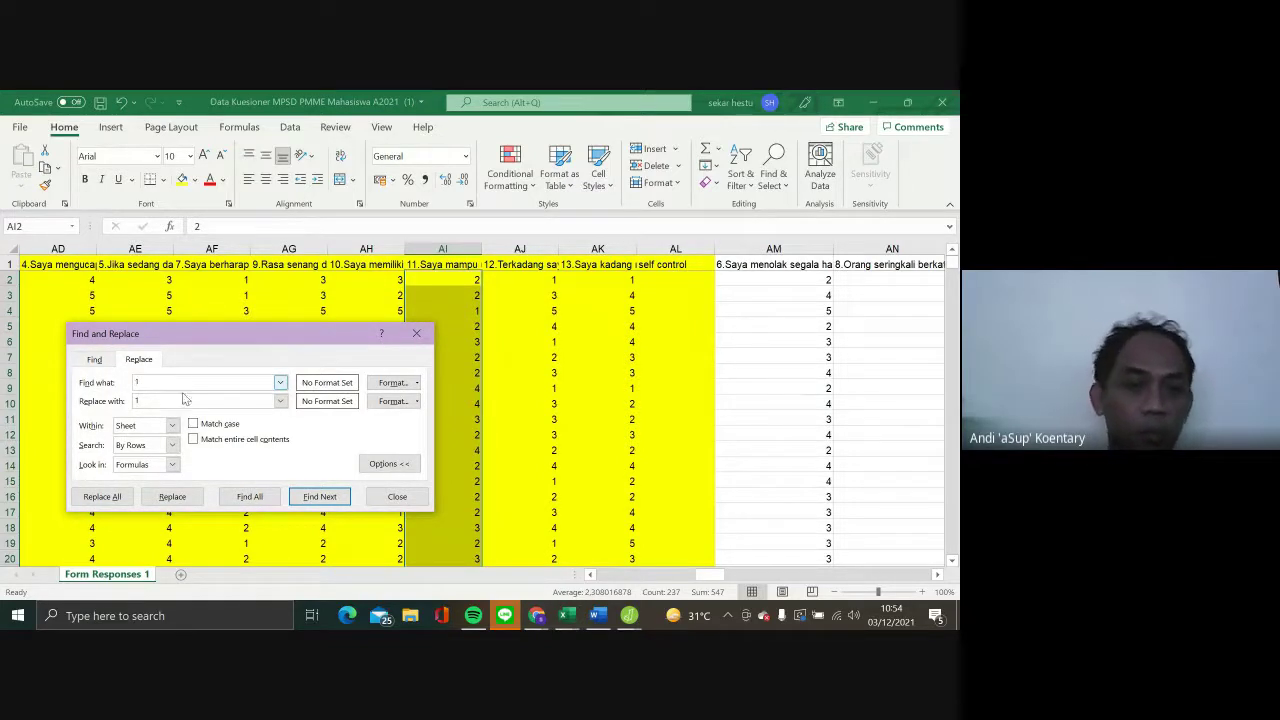
pyautogui.click(188, 401)
pyautogui.press('BackSpace')
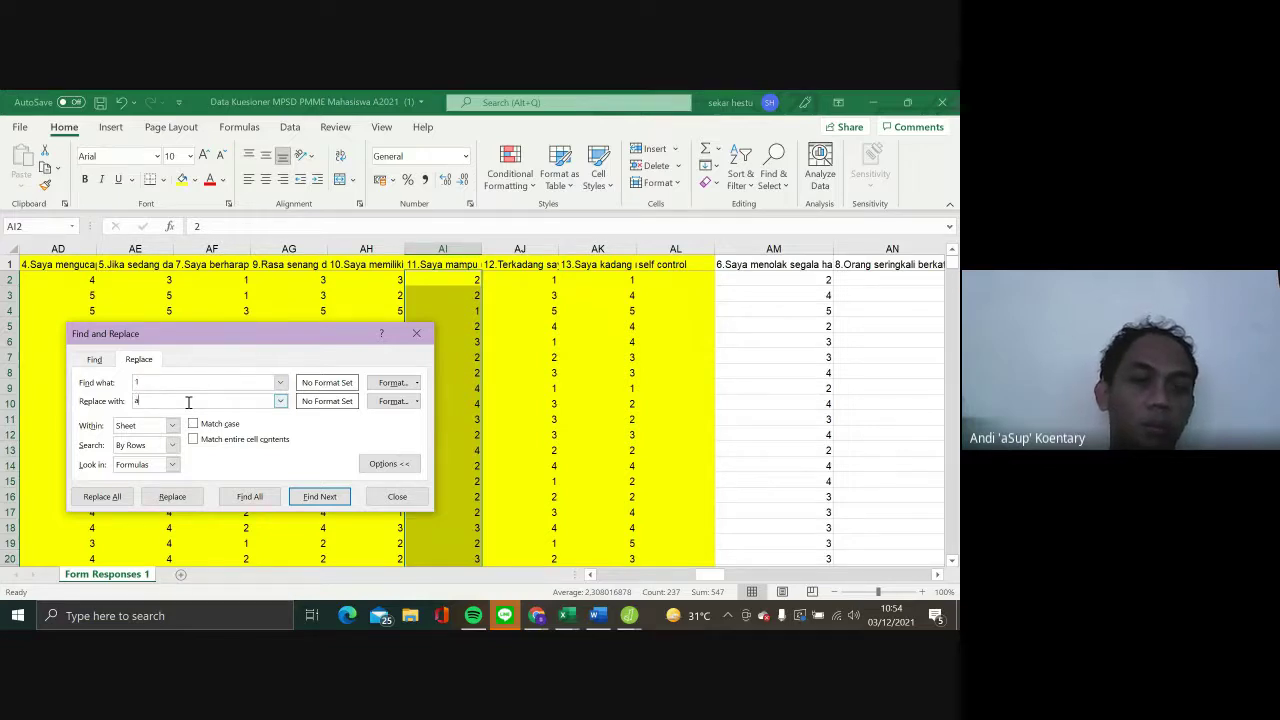
pyautogui.click(110, 498)
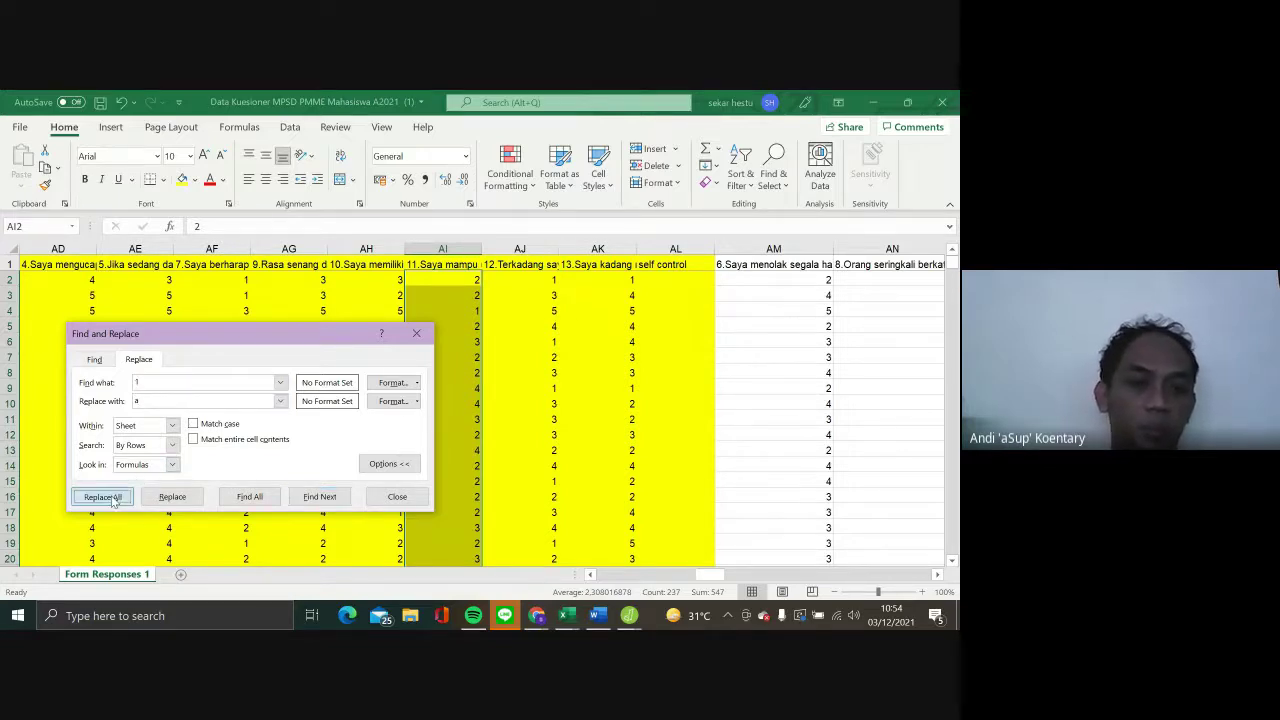
pyautogui.click(486, 394)
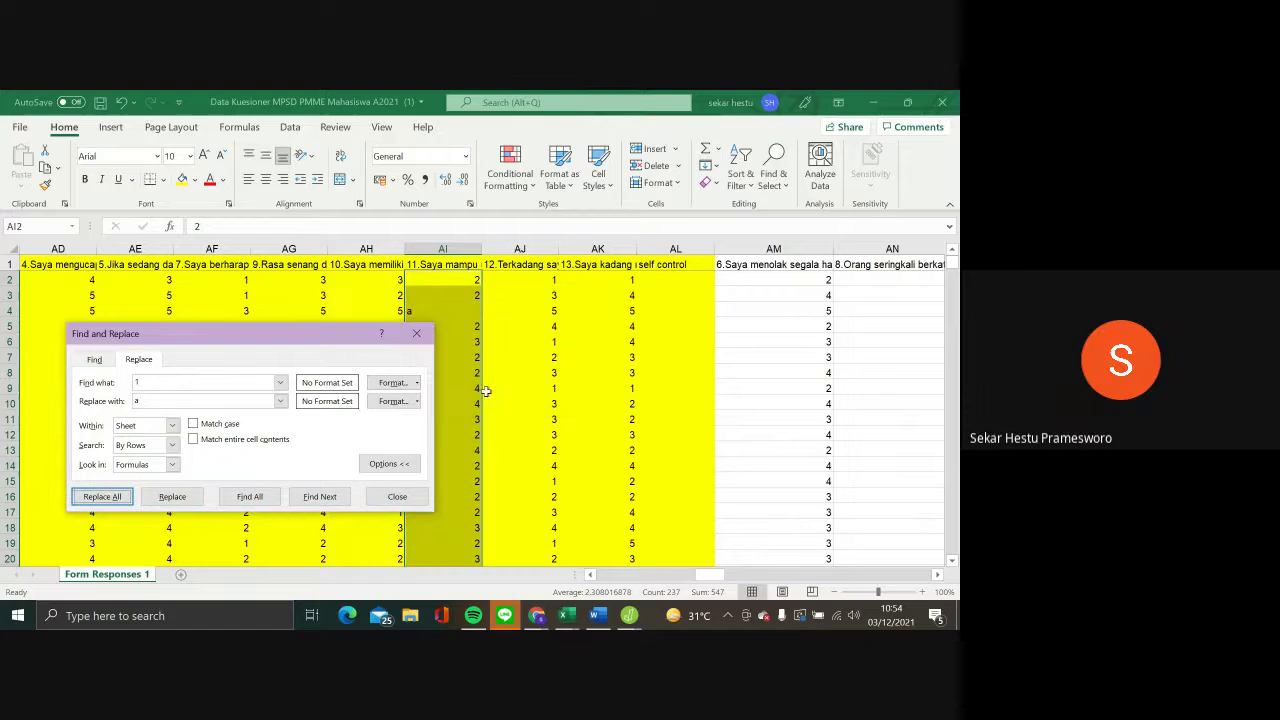
# Replace every 2 with b in the selected item 11 responses
pyautogui.click(206, 387)
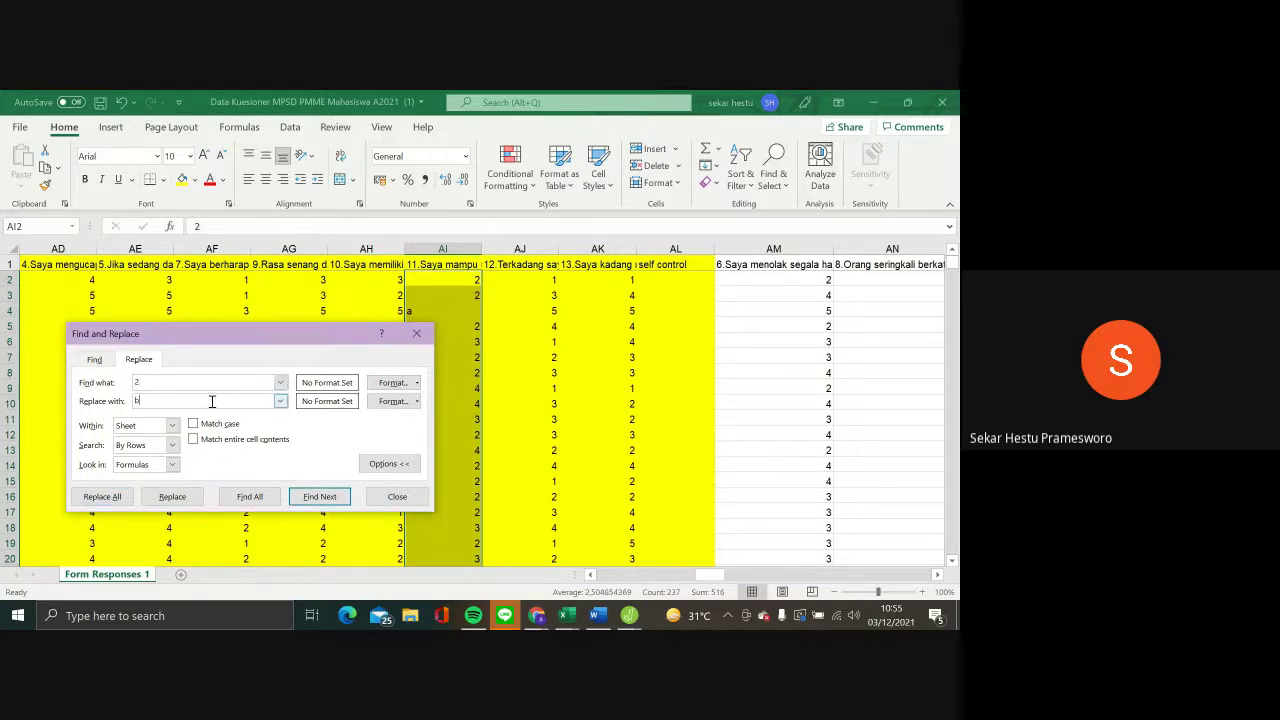
pyautogui.click(102, 496)
pyautogui.click(486, 394)
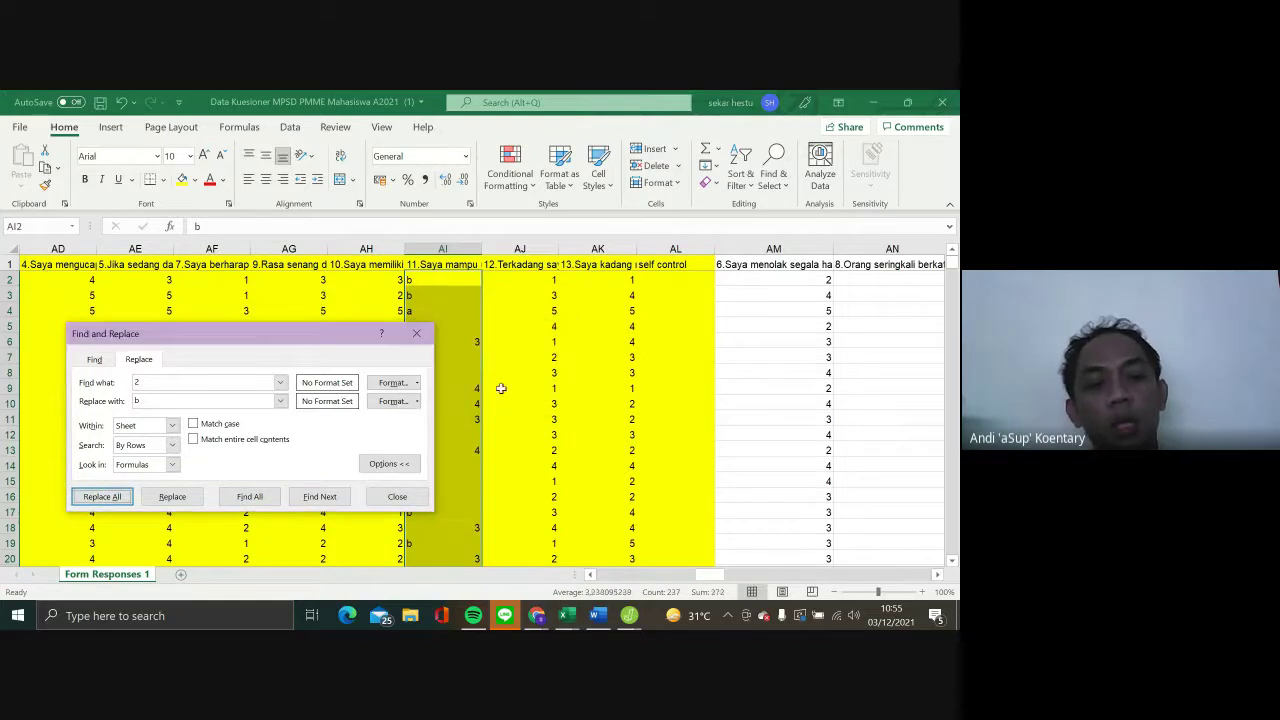
# Replace every 4 with d in the selected item 11 responses
pyautogui.click(201, 381)
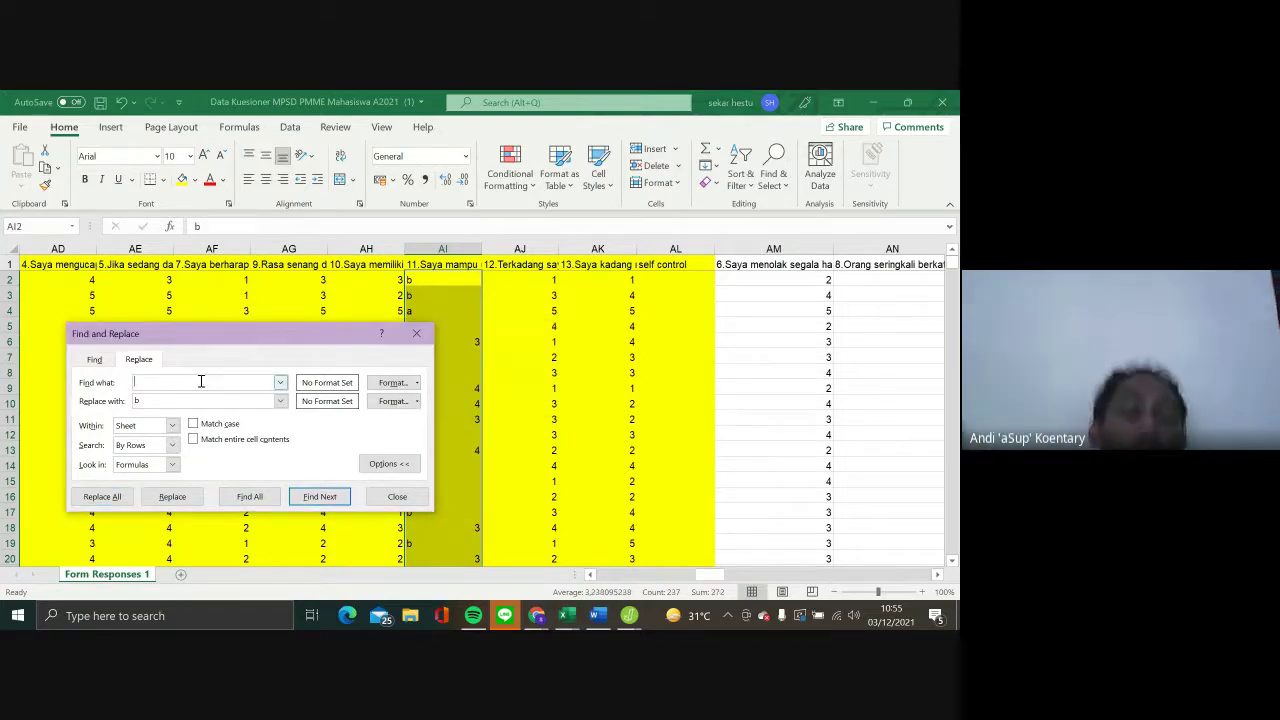
pyautogui.press('BackSpace')
pyautogui.write('4')
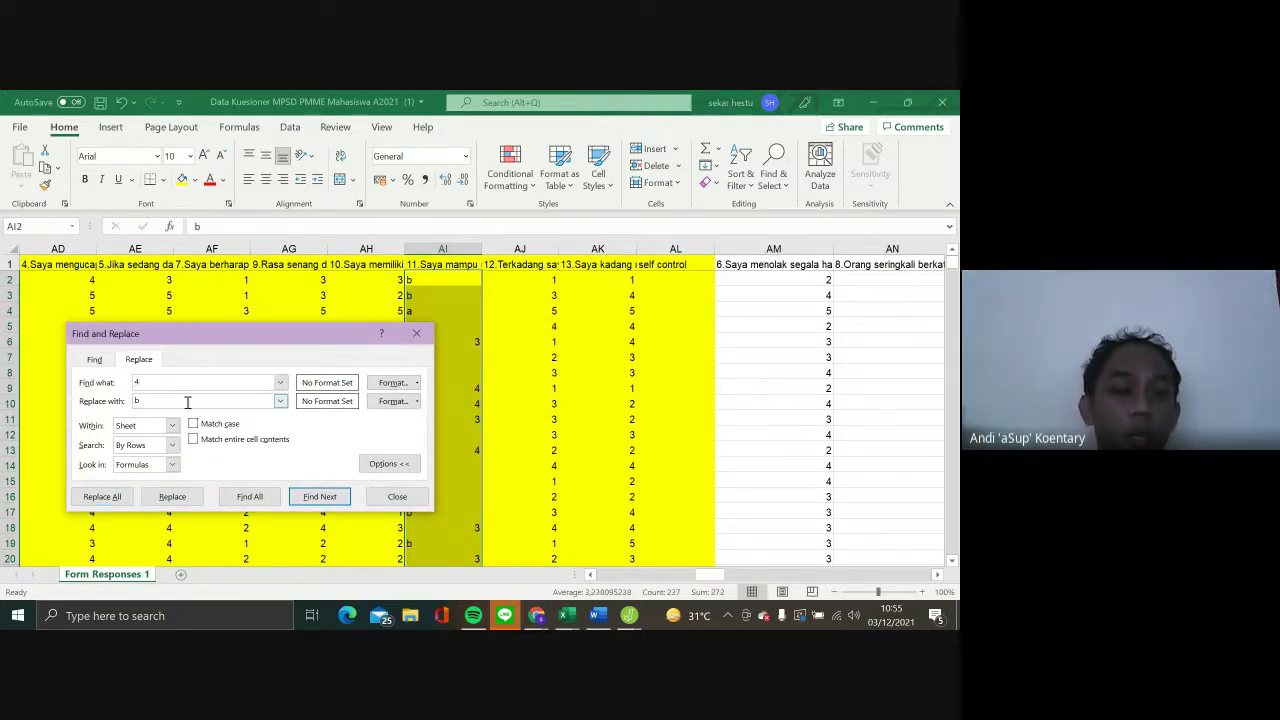
pyautogui.click(187, 402)
pyautogui.press('BackSpace')
pyautogui.write('d')
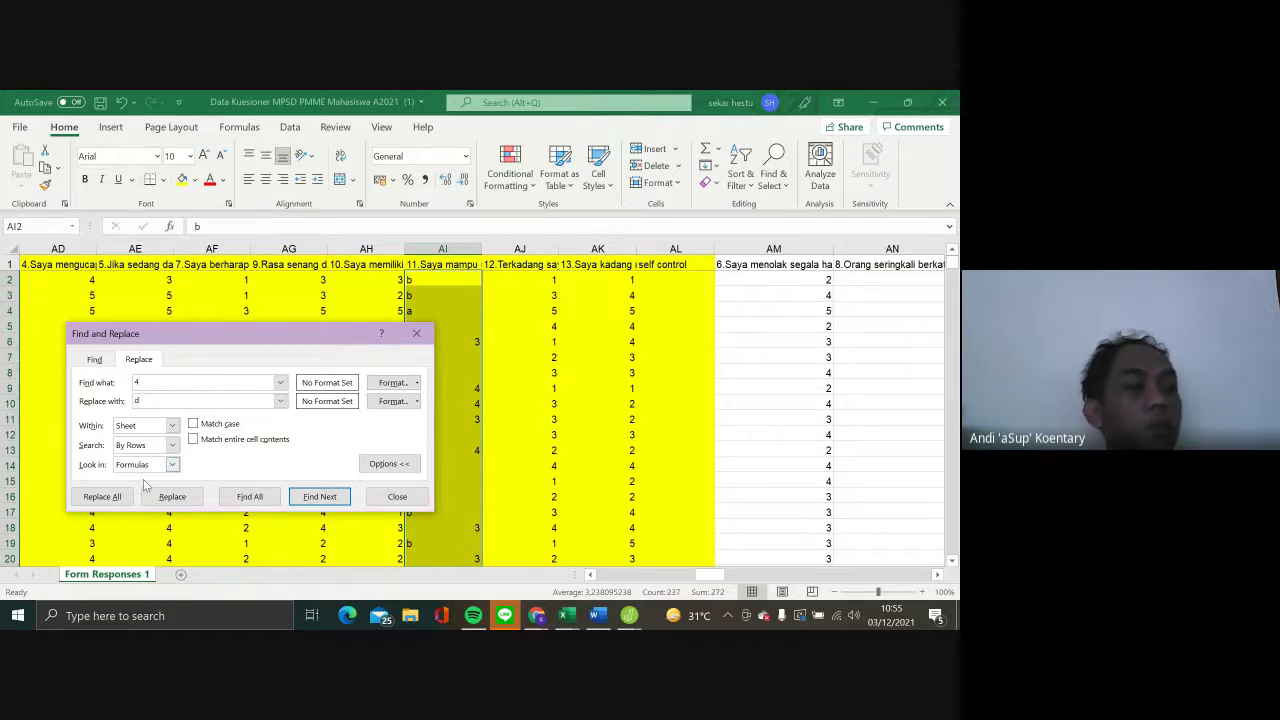
pyautogui.click(103, 496)
pyautogui.click(484, 396)
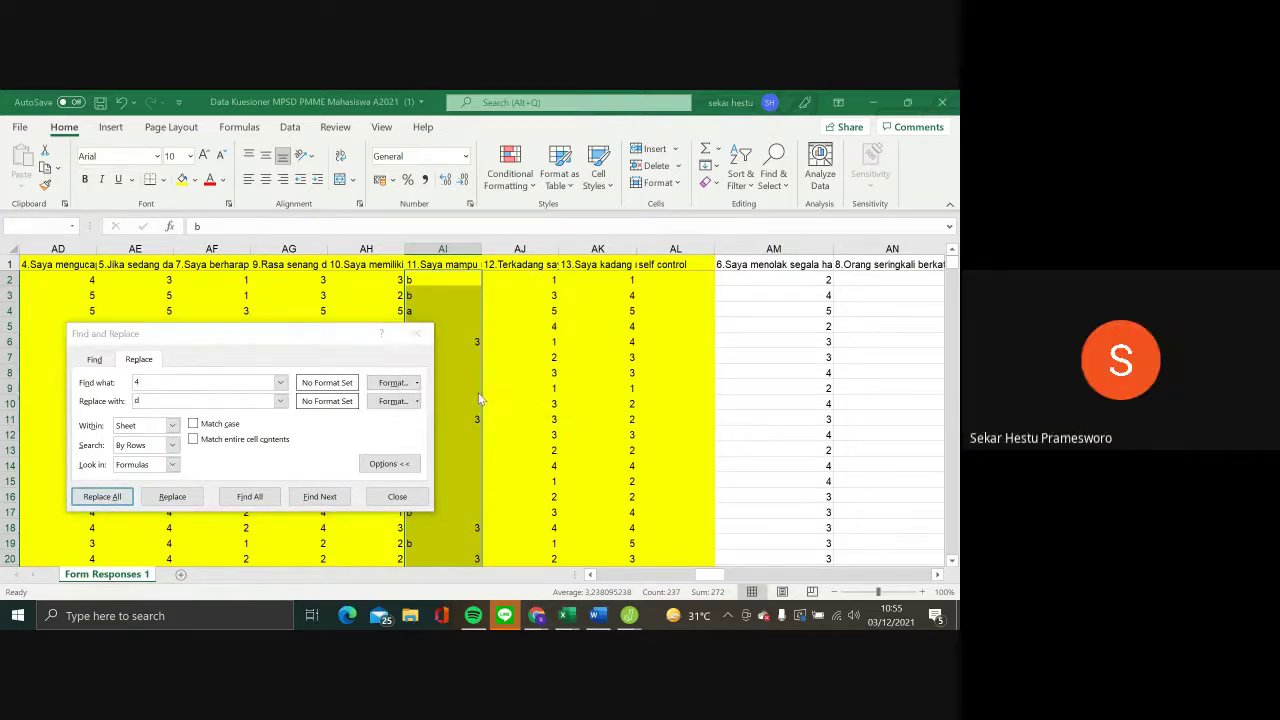
# Replace every 5 with e in the selected item 11 responses
pyautogui.click(244, 381)
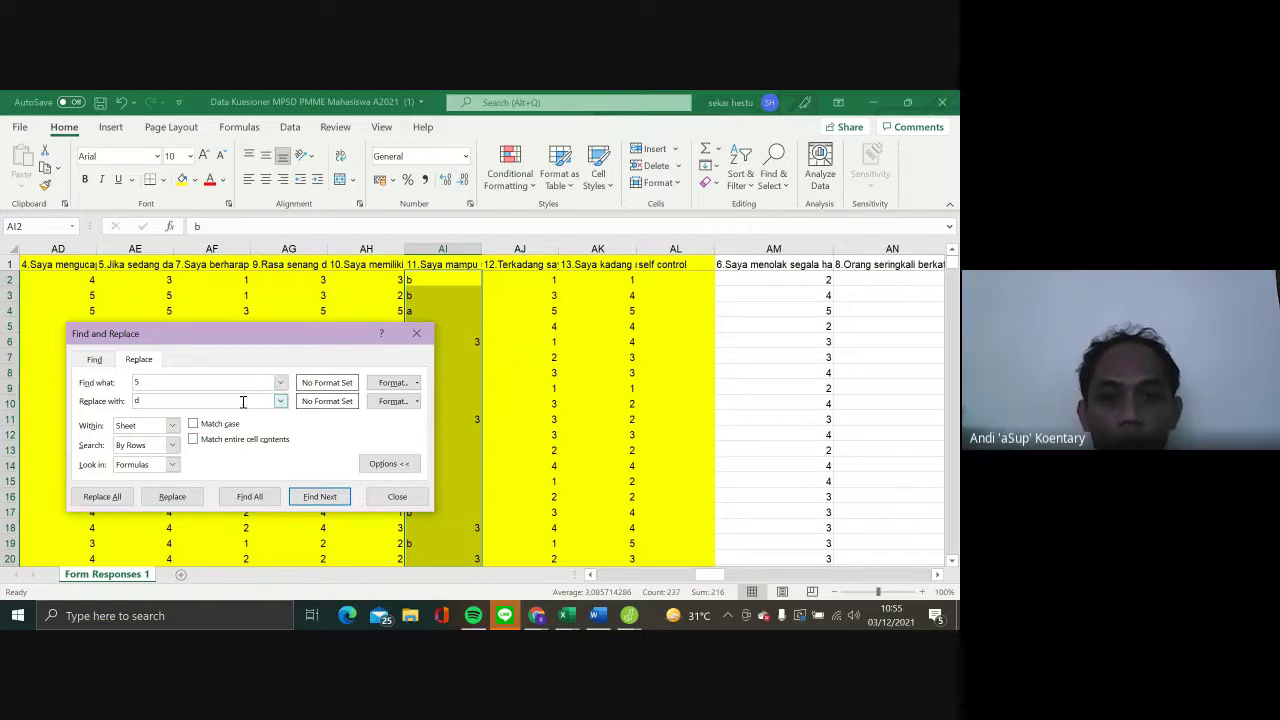
pyautogui.click(97, 496)
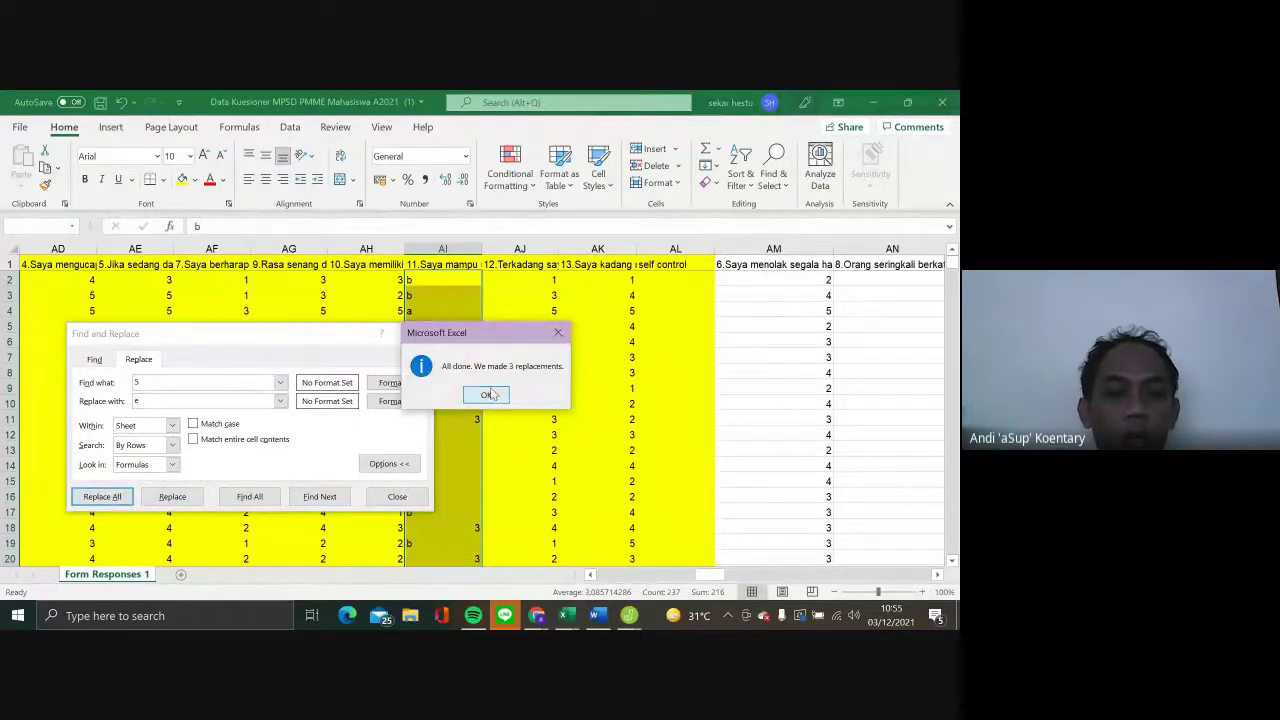
pyautogui.click(486, 394)
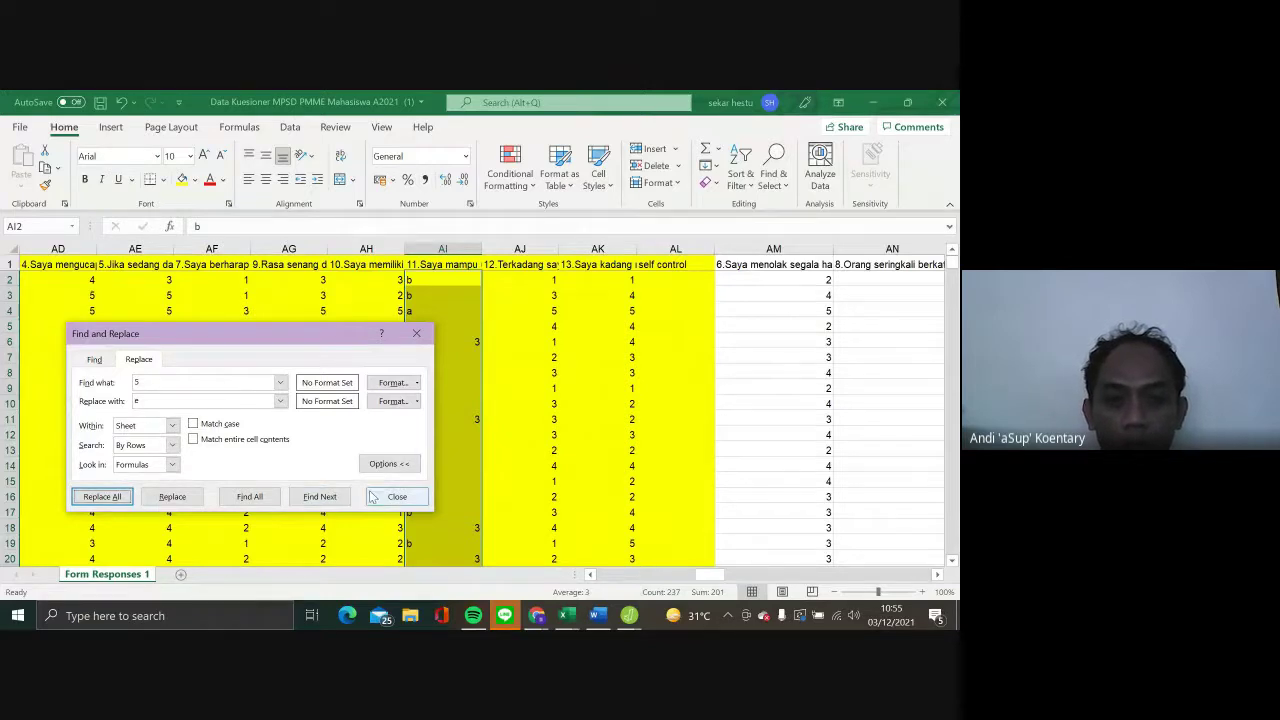
# Replace every a with 1 in the selected item 11 responses
pyautogui.click(241, 385)
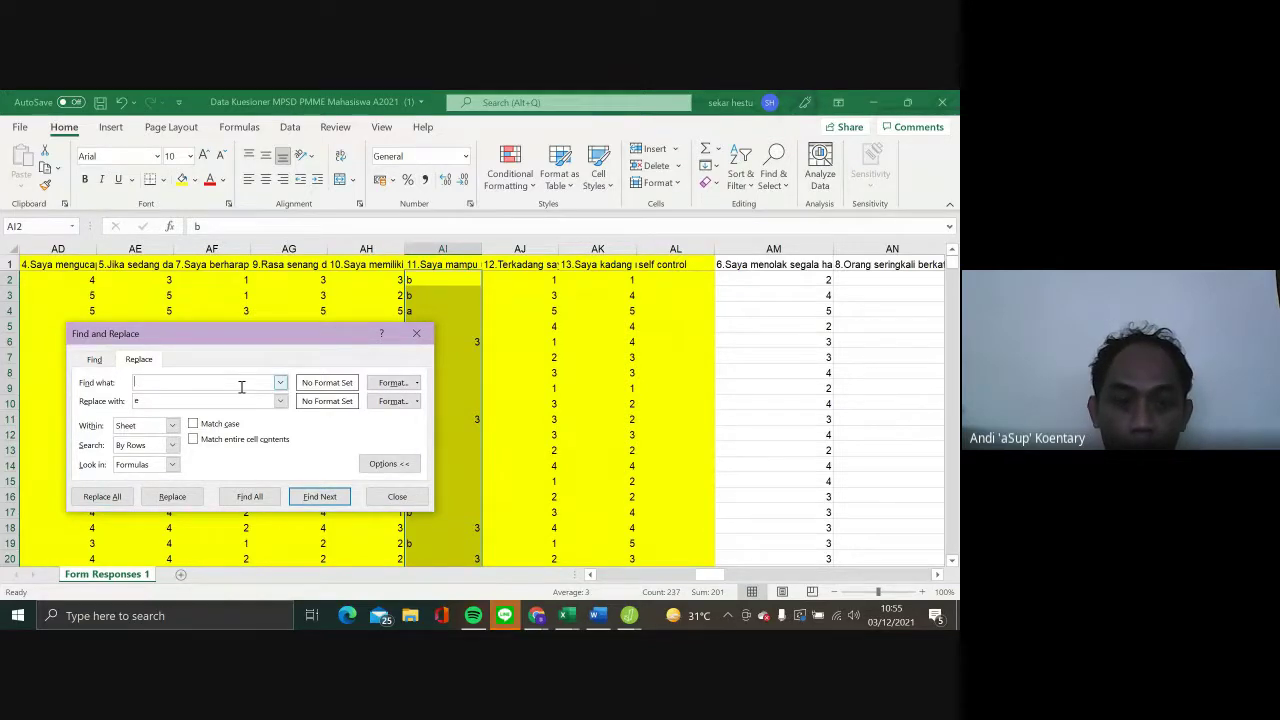
pyautogui.click(234, 403)
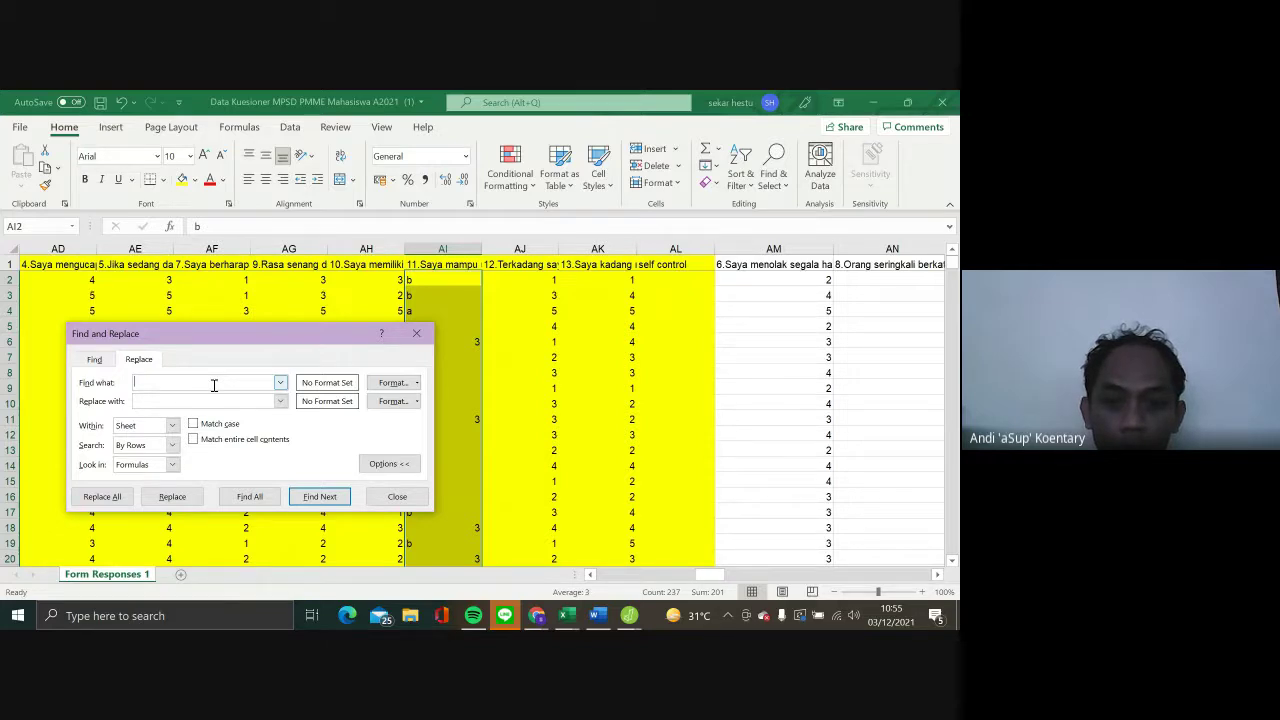
pyautogui.click(216, 401)
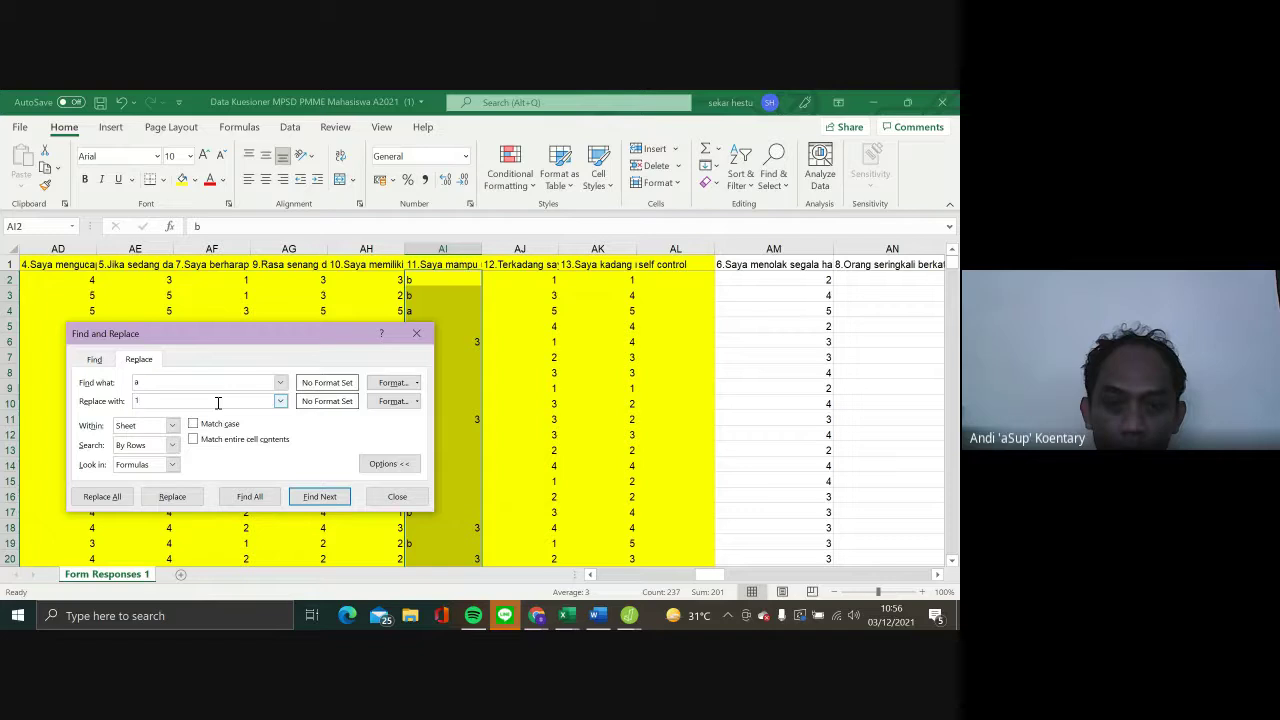
pyautogui.click(102, 496)
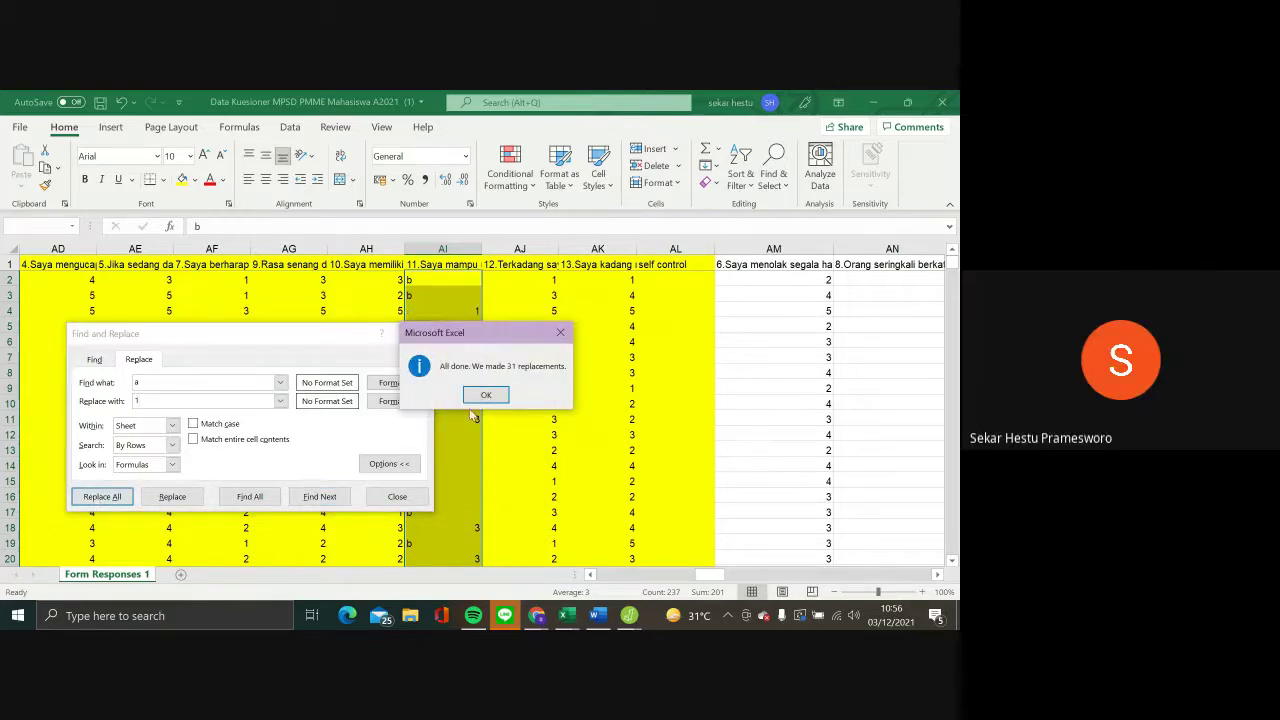
pyautogui.click(485, 396)
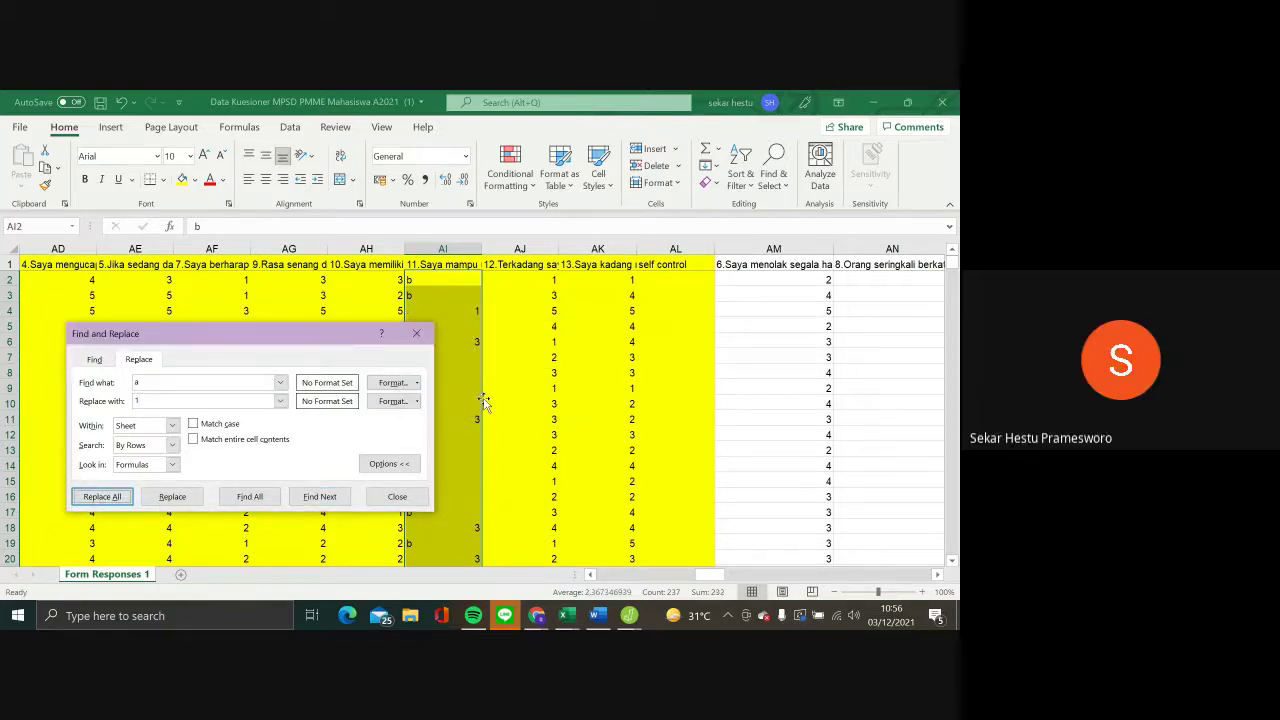
# Replace every b with 2 in the selected item 11 responses
pyautogui.click(268, 381)
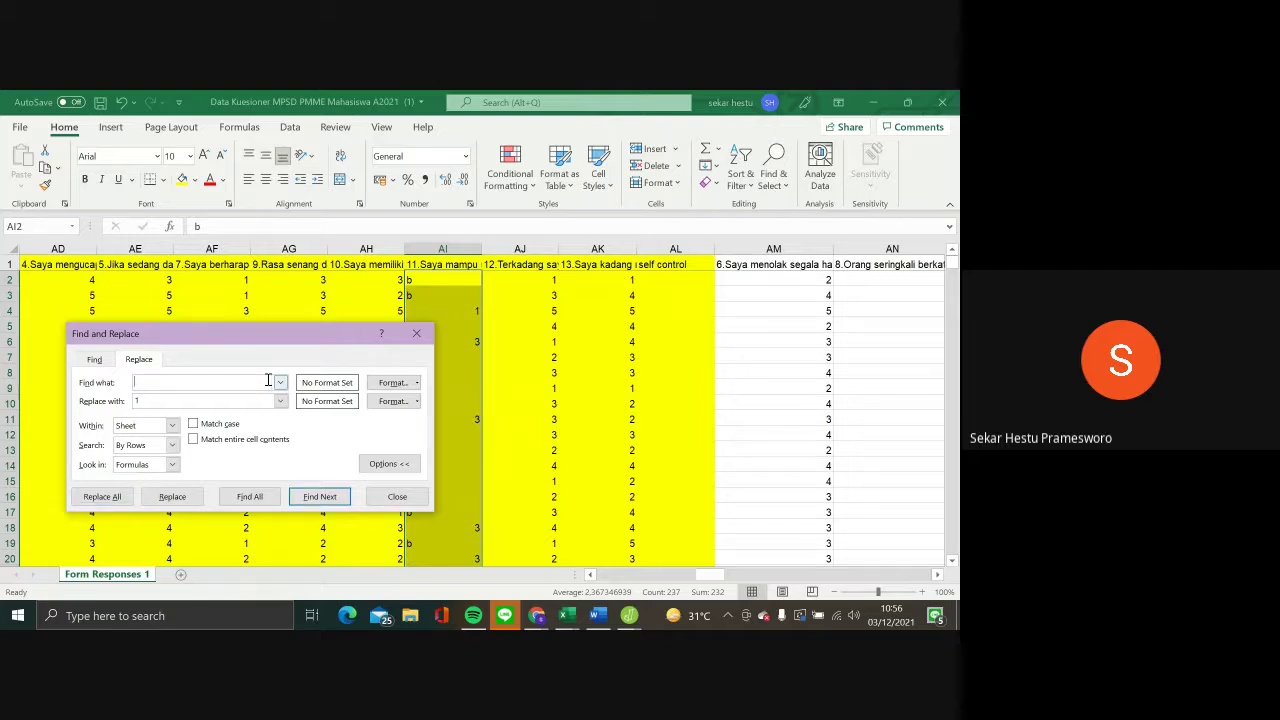
pyautogui.write('b')
pyautogui.click(102, 496)
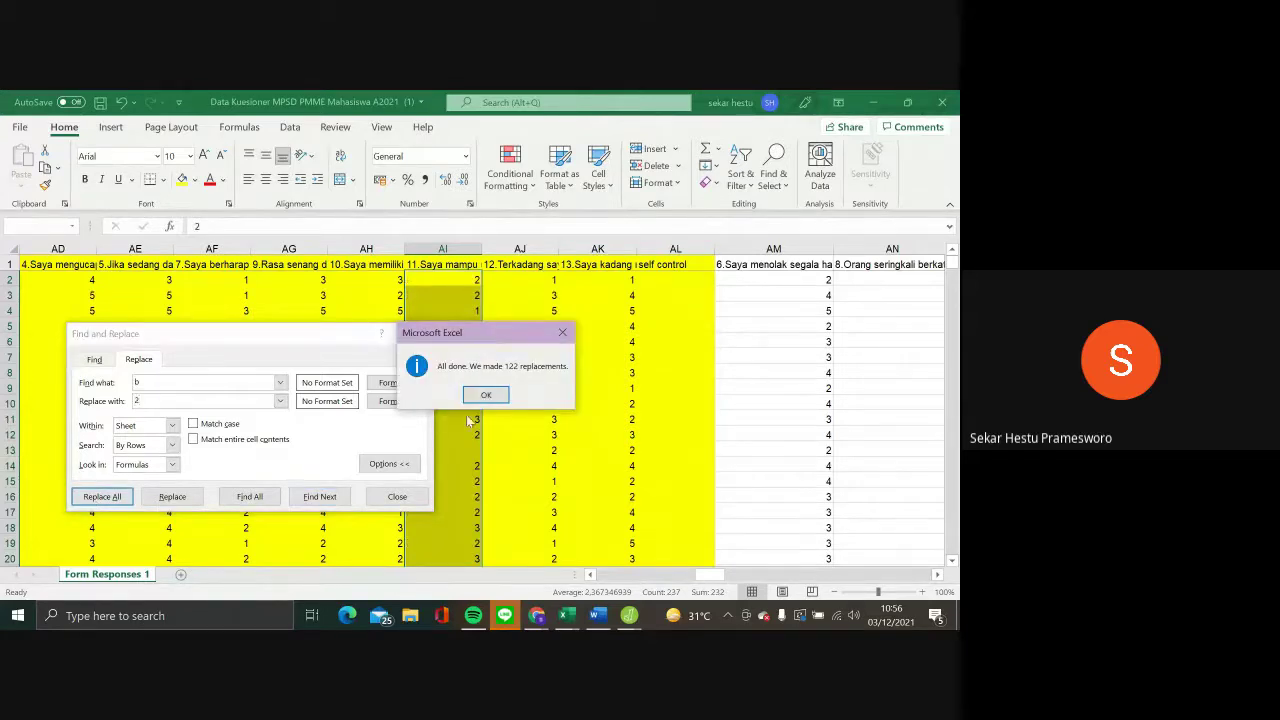
pyautogui.click(486, 394)
# Replace every d with 4 in the selected item 11 responses
pyautogui.click(222, 382)
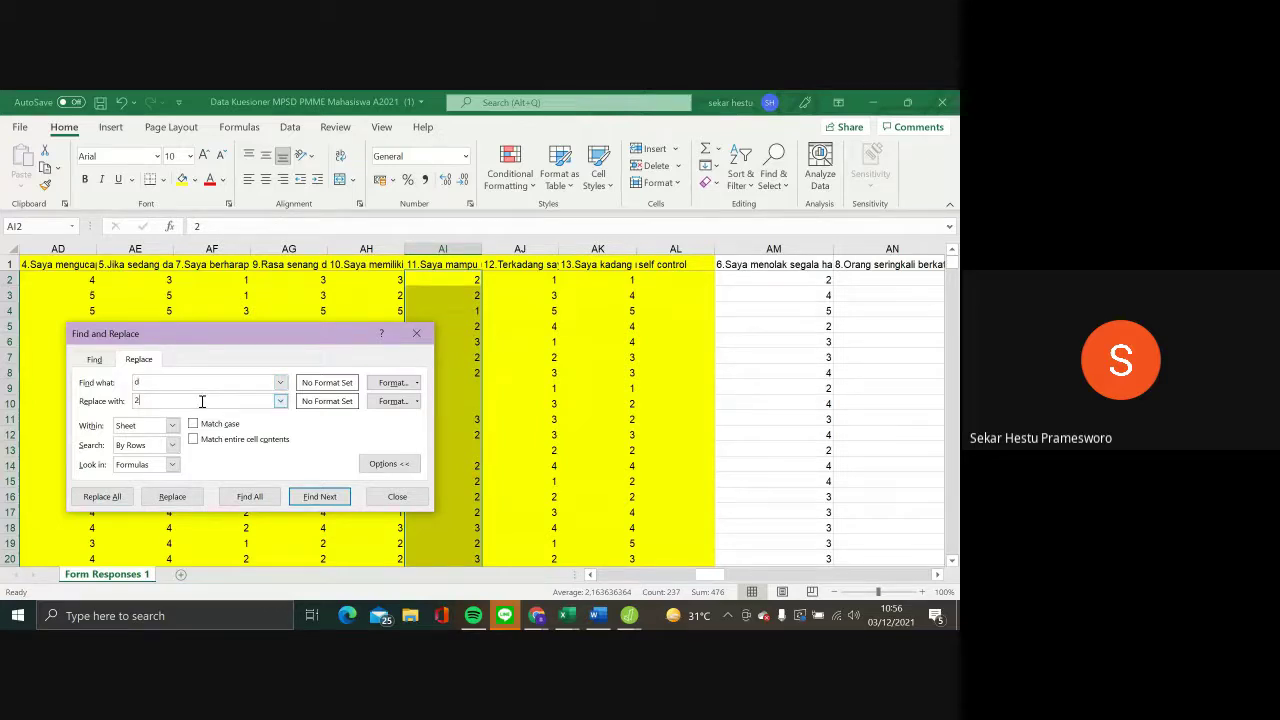
pyautogui.press('Return')
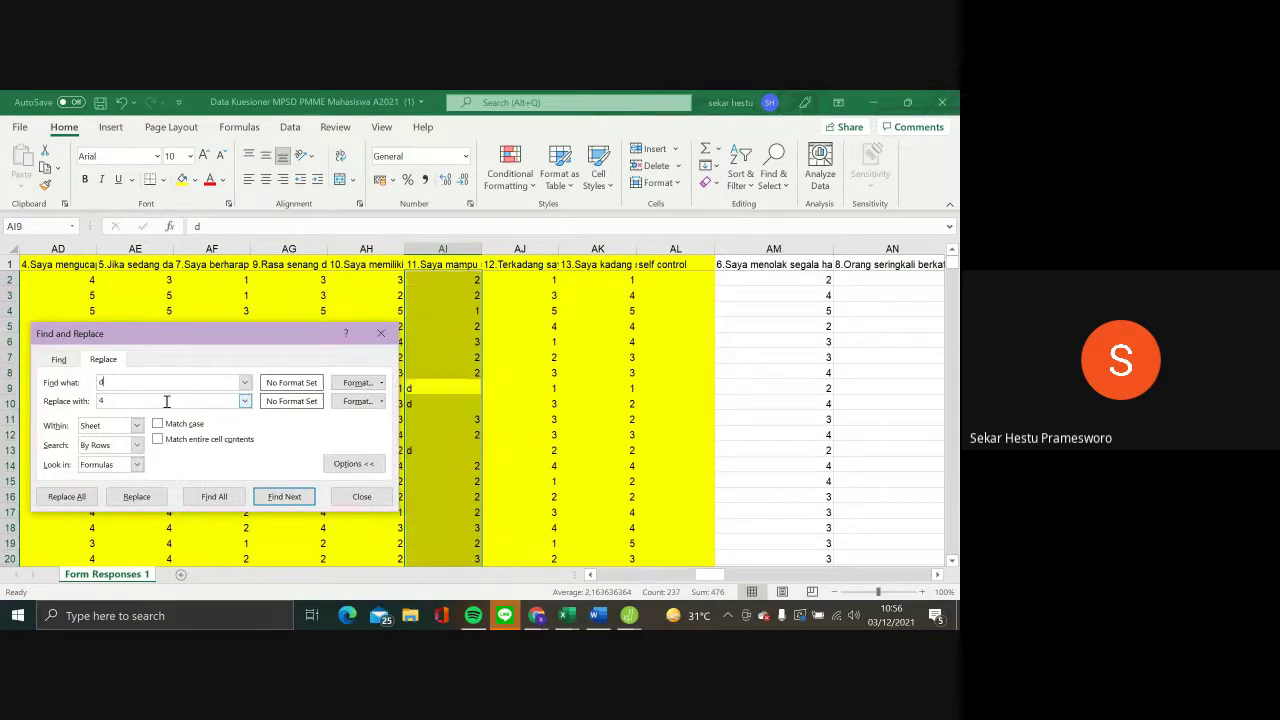
pyautogui.click(67, 496)
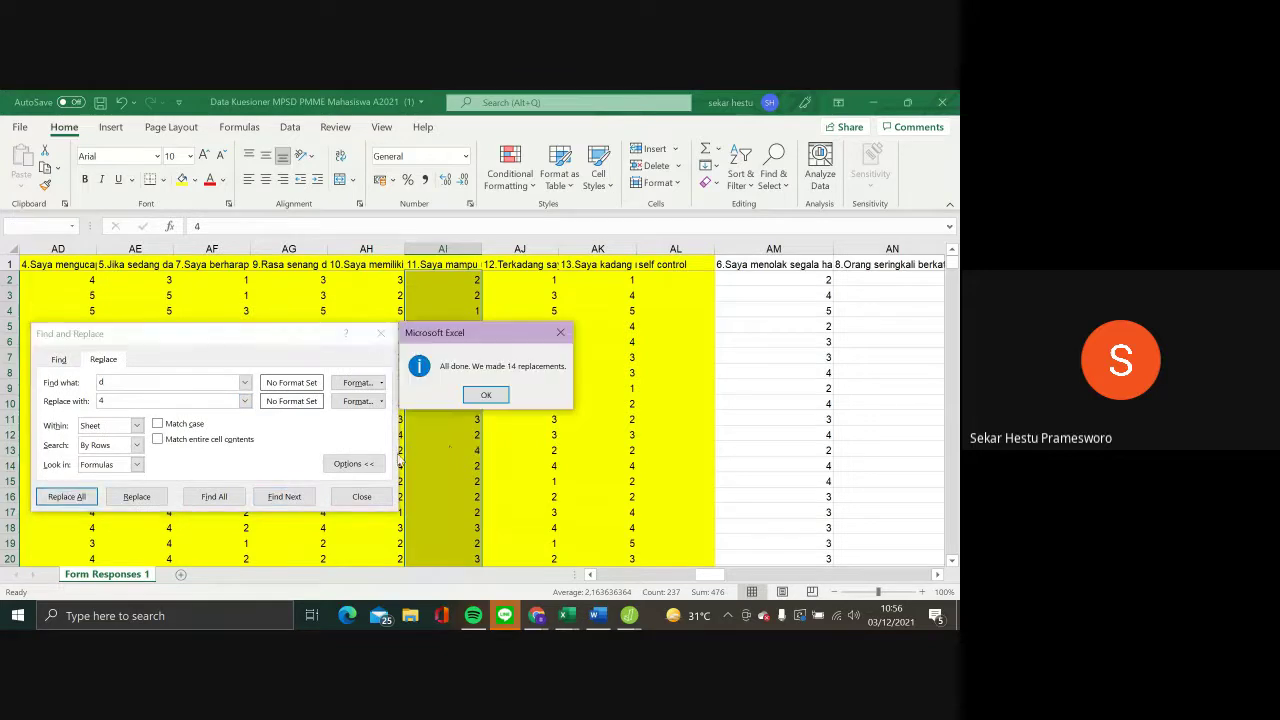
pyautogui.click(485, 394)
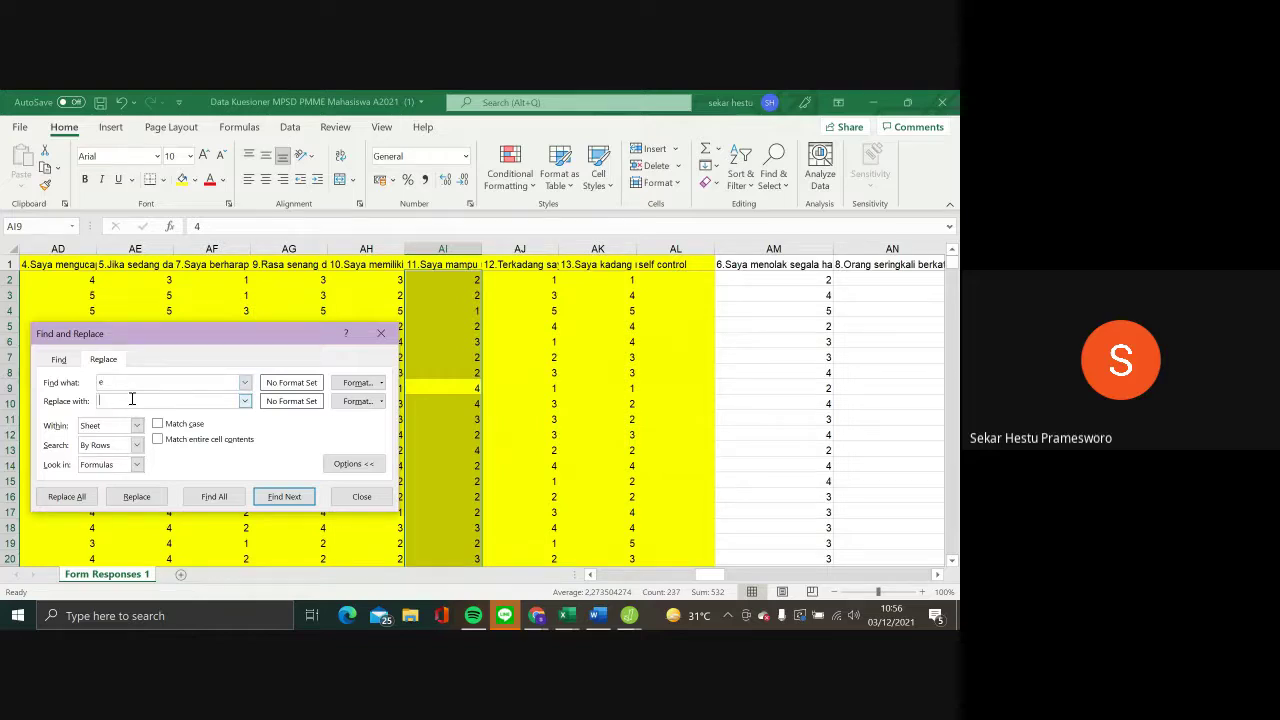
# Replace every e with 5 in the selected item 11 responses and close the find-and-replace dialog
pyautogui.click(67, 496)
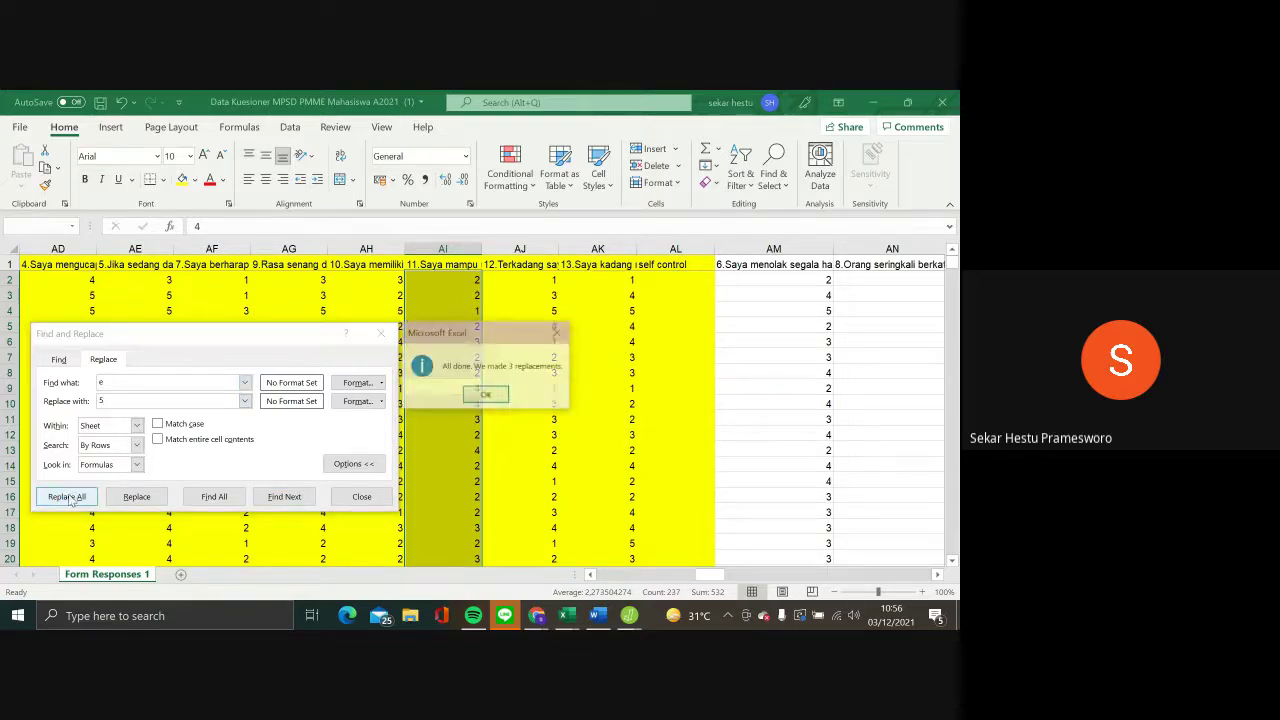
pyautogui.click(506, 394)
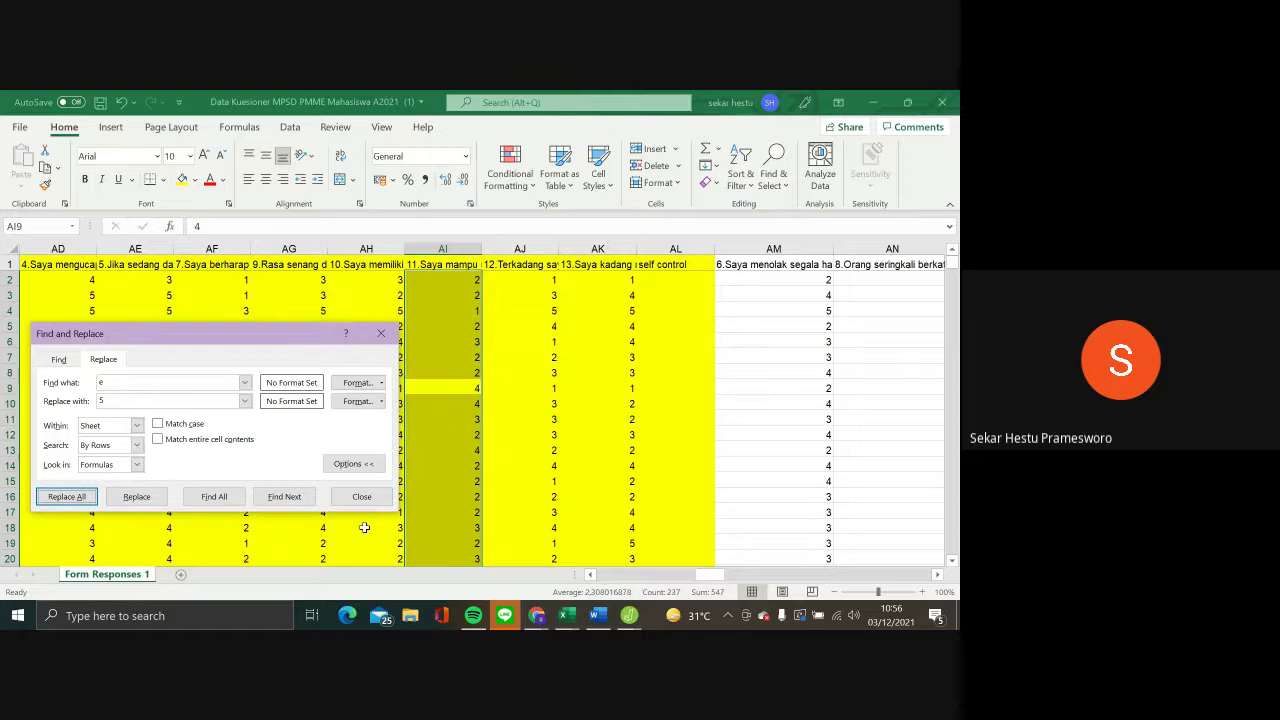
pyautogui.click(362, 497)
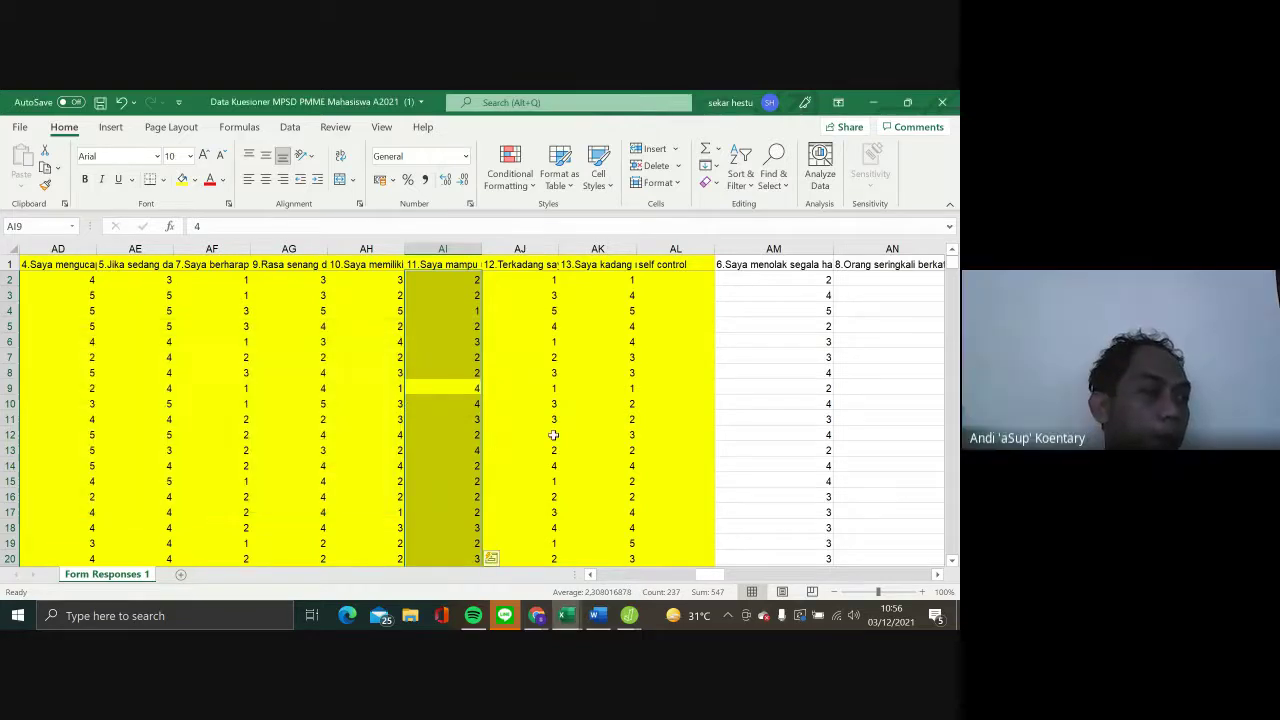
# Check the recoded item 11 column and review the first respondent's self-control row from AA2 through AN2
pyautogui.click(553, 435)
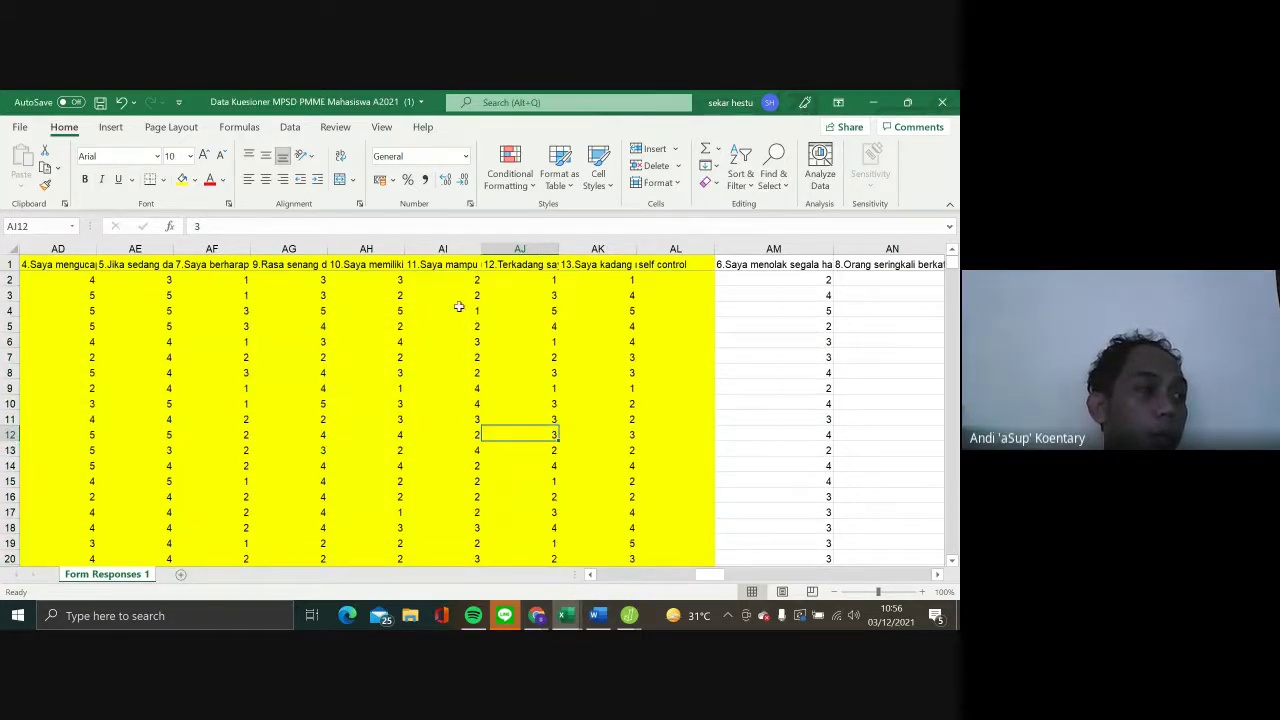
pyautogui.click(440, 269)
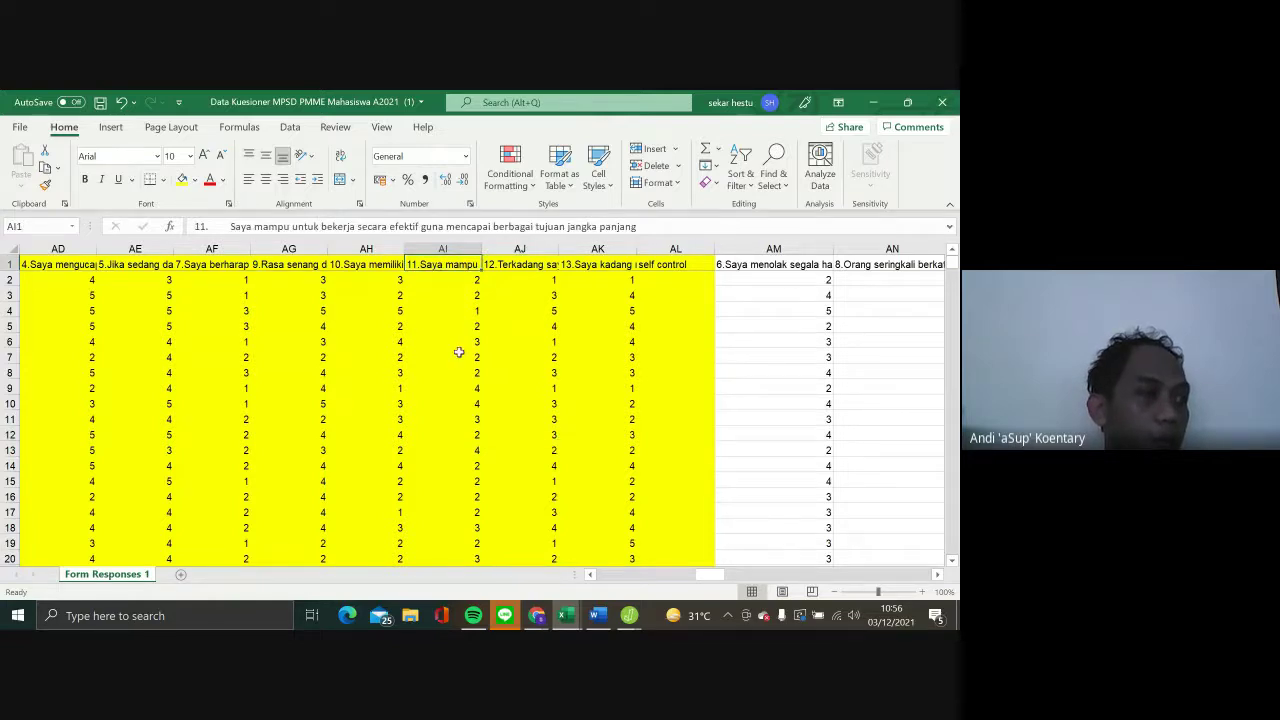
pyautogui.hscroll(-2, 458, 352)
pyautogui.hscroll(-2, 458, 352)
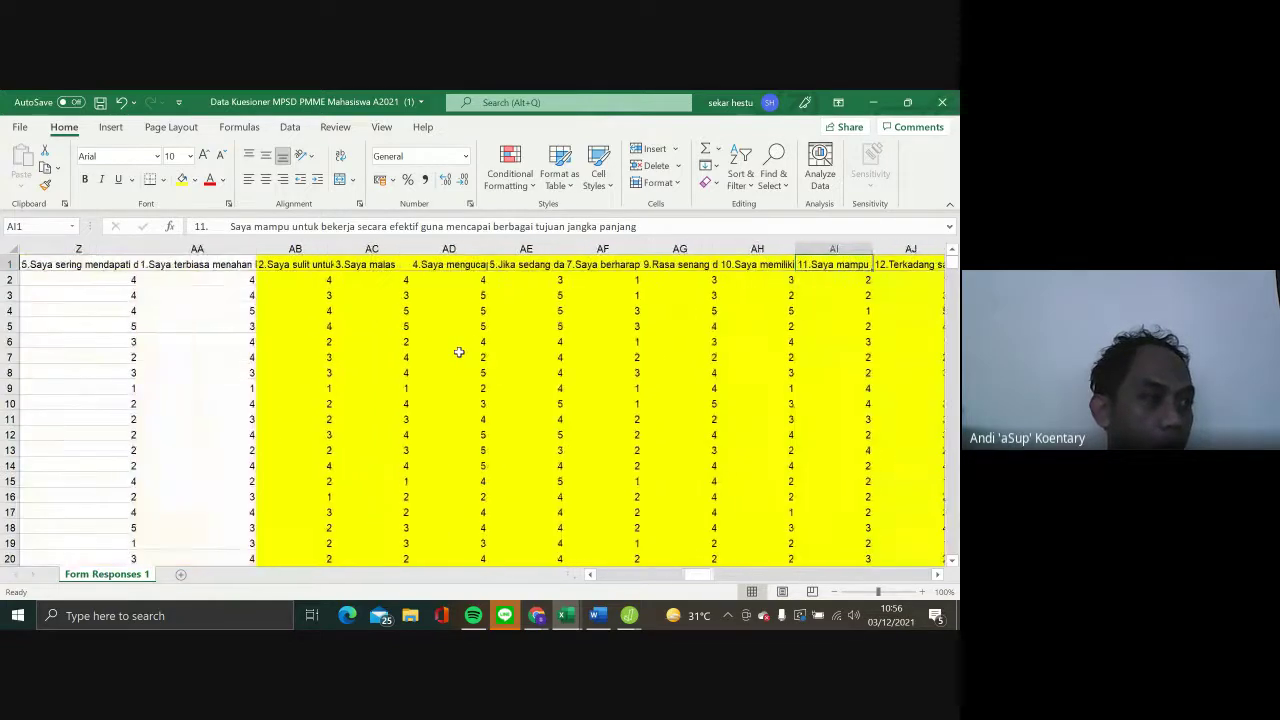
pyautogui.click(145, 284)
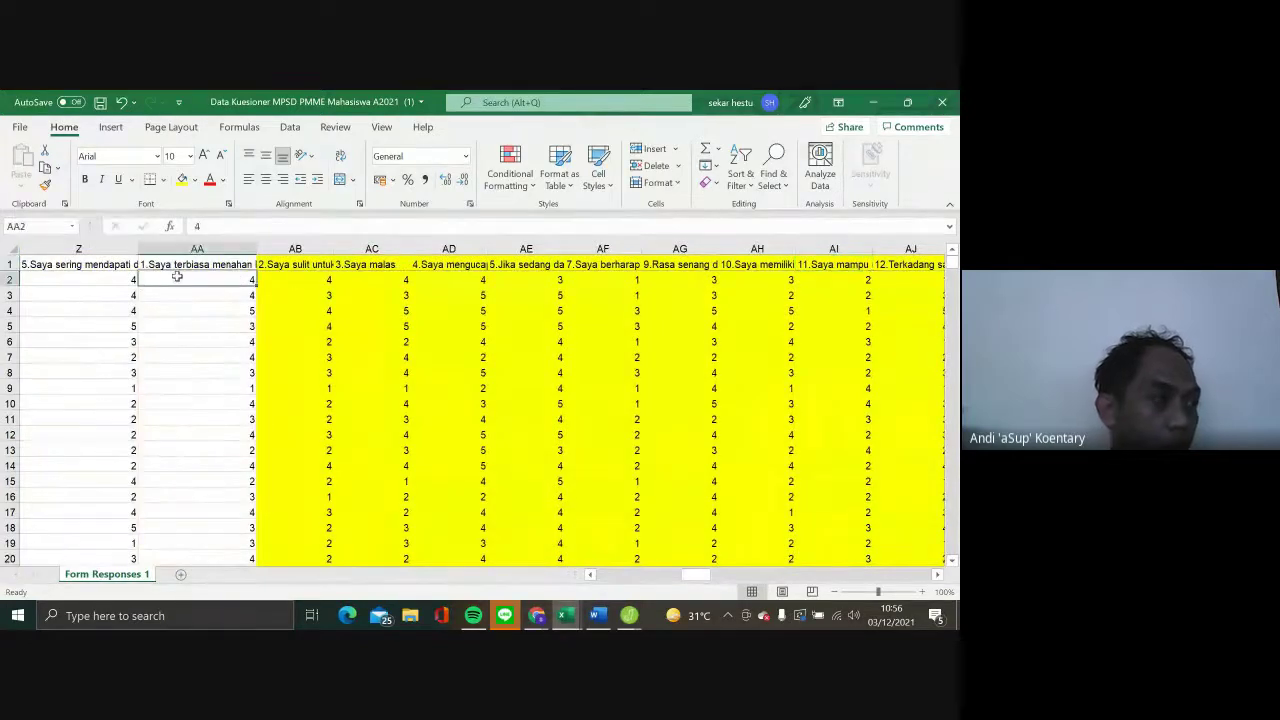
pyautogui.moveTo(180, 283); pyautogui.dragTo(581, 279)
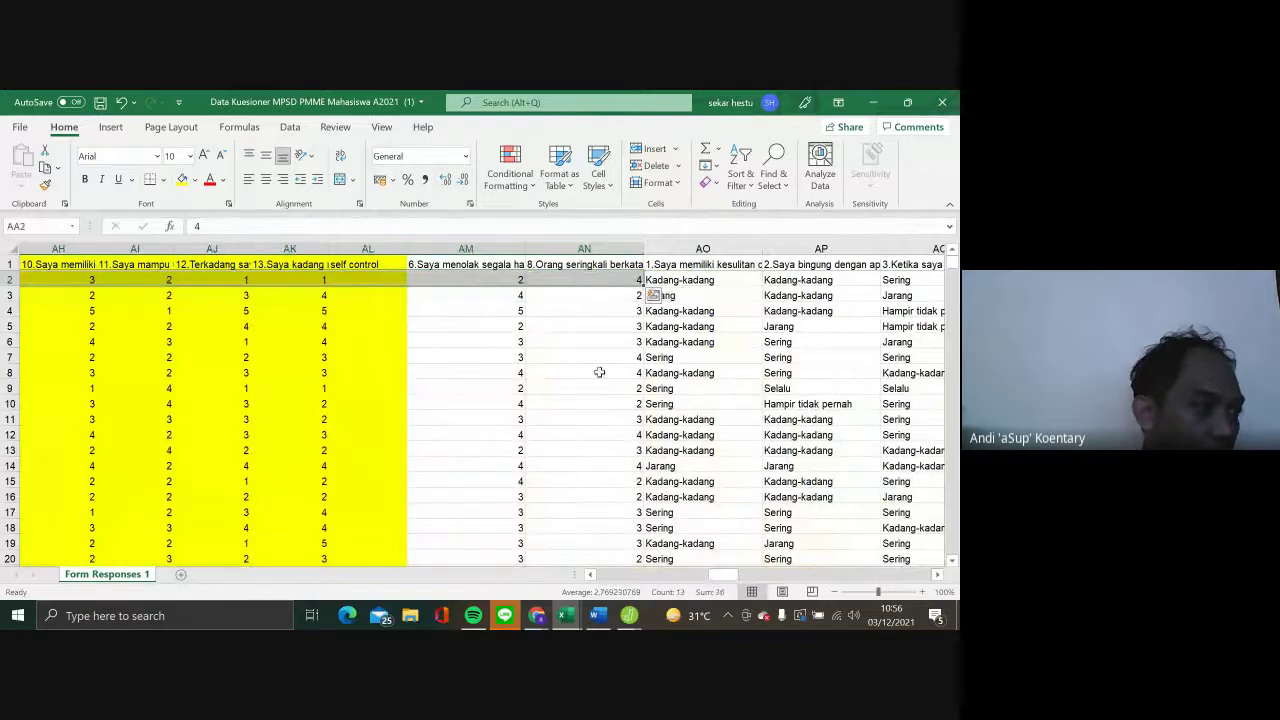
pyautogui.click(597, 369)
pyautogui.hscroll(1, 598, 372)
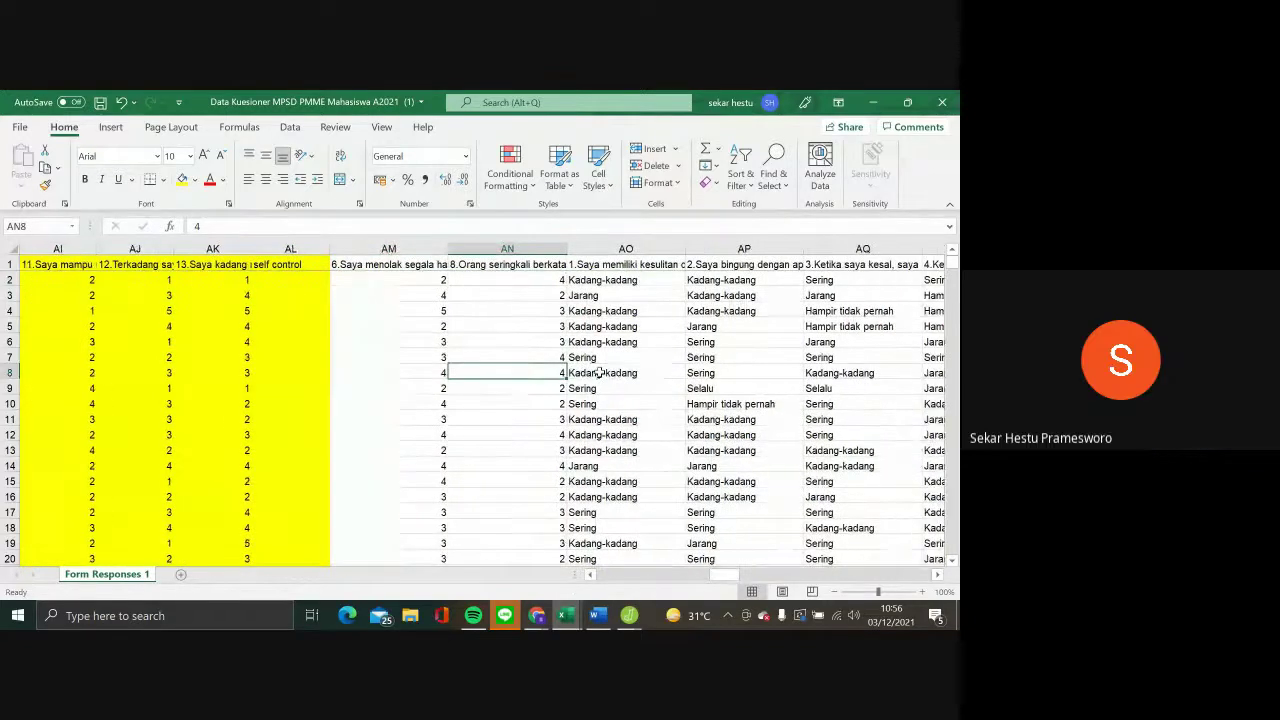
# Check the asterisk-marked self-control items in the Tugas PMME+MPSD document in Chrome, and return to the questionnaire workbook in Excel
pyautogui.click(598, 249)
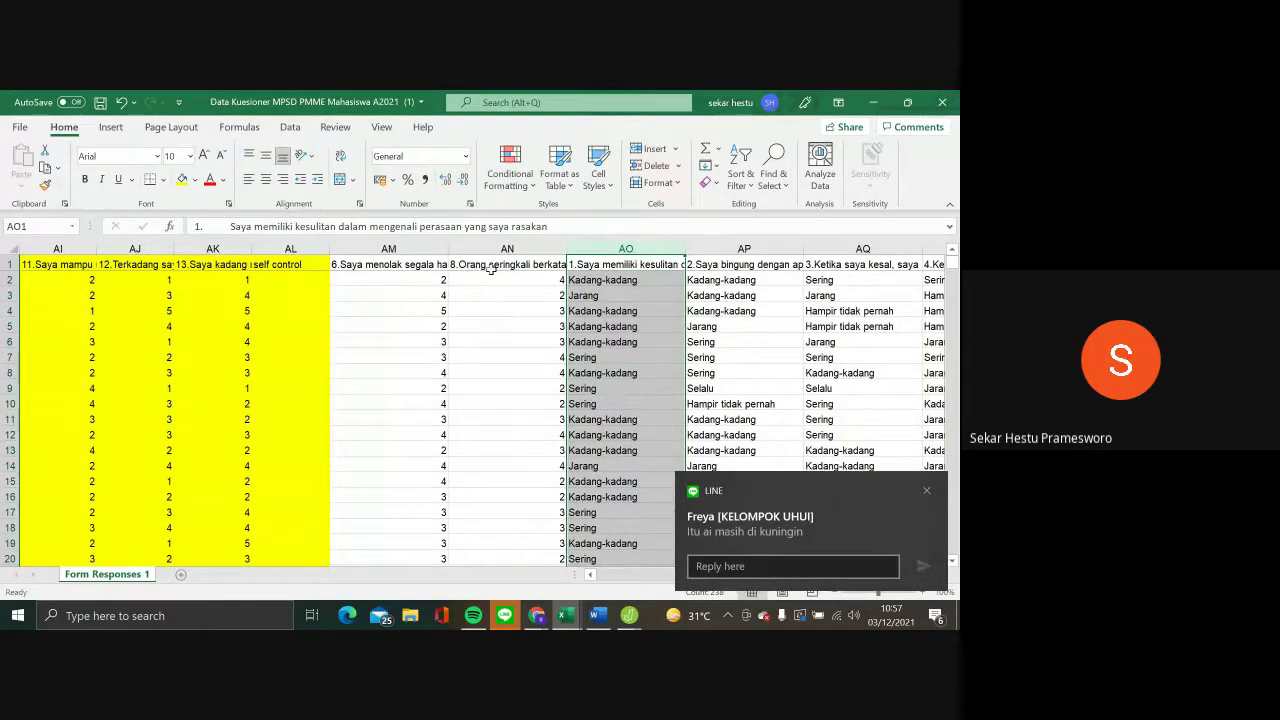
pyautogui.click(929, 494)
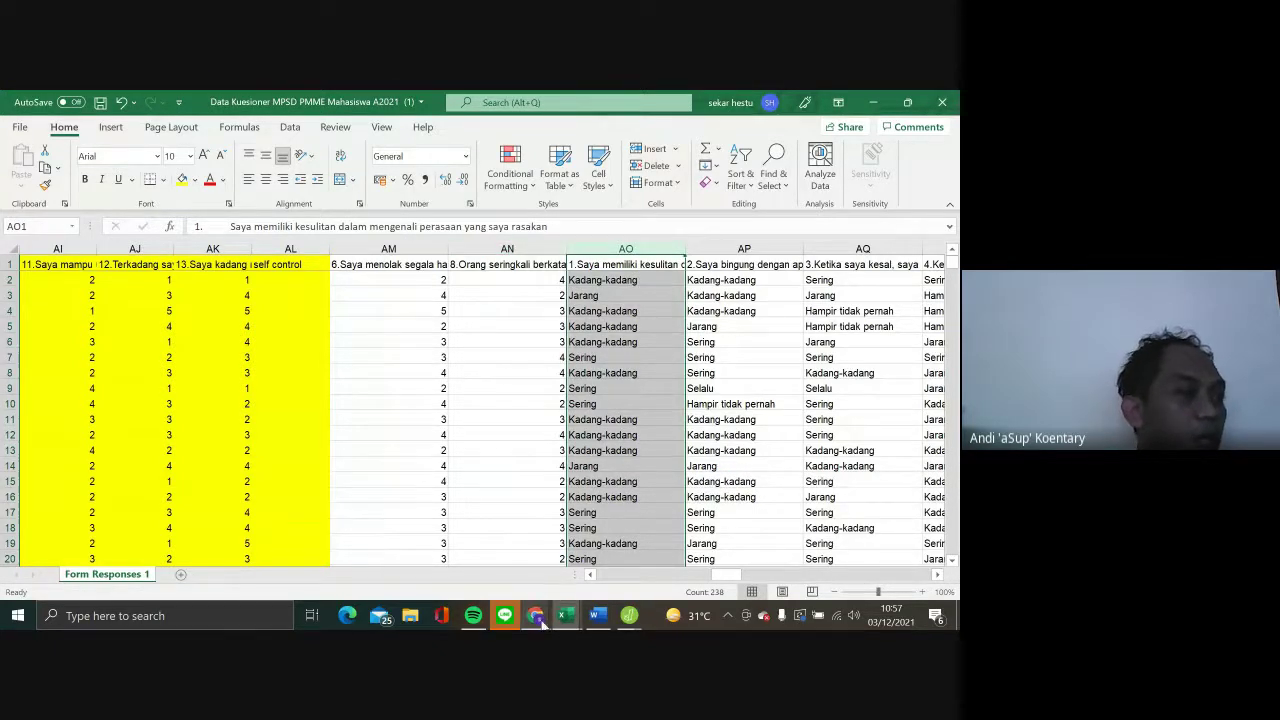
pyautogui.moveTo(536, 615)
pyautogui.click(446, 538)
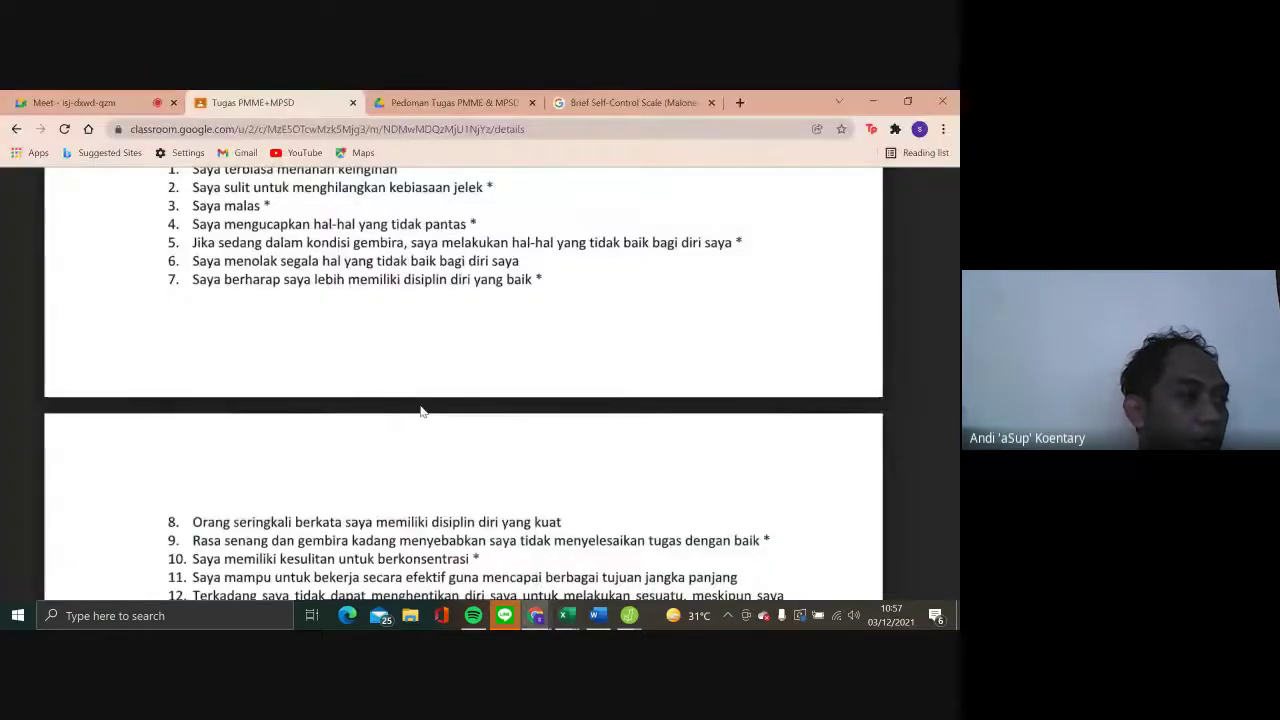
pyautogui.scroll(-1, 421, 405)
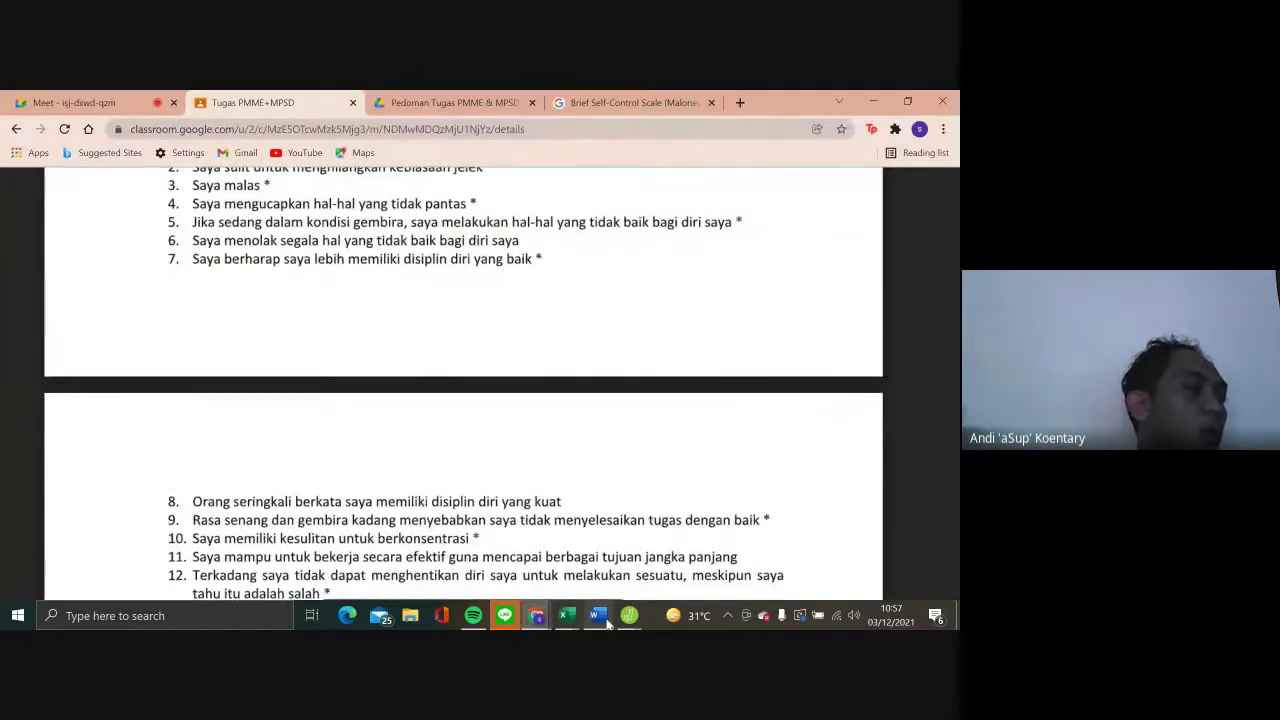
pyautogui.moveTo(569, 617)
pyautogui.click(647, 555)
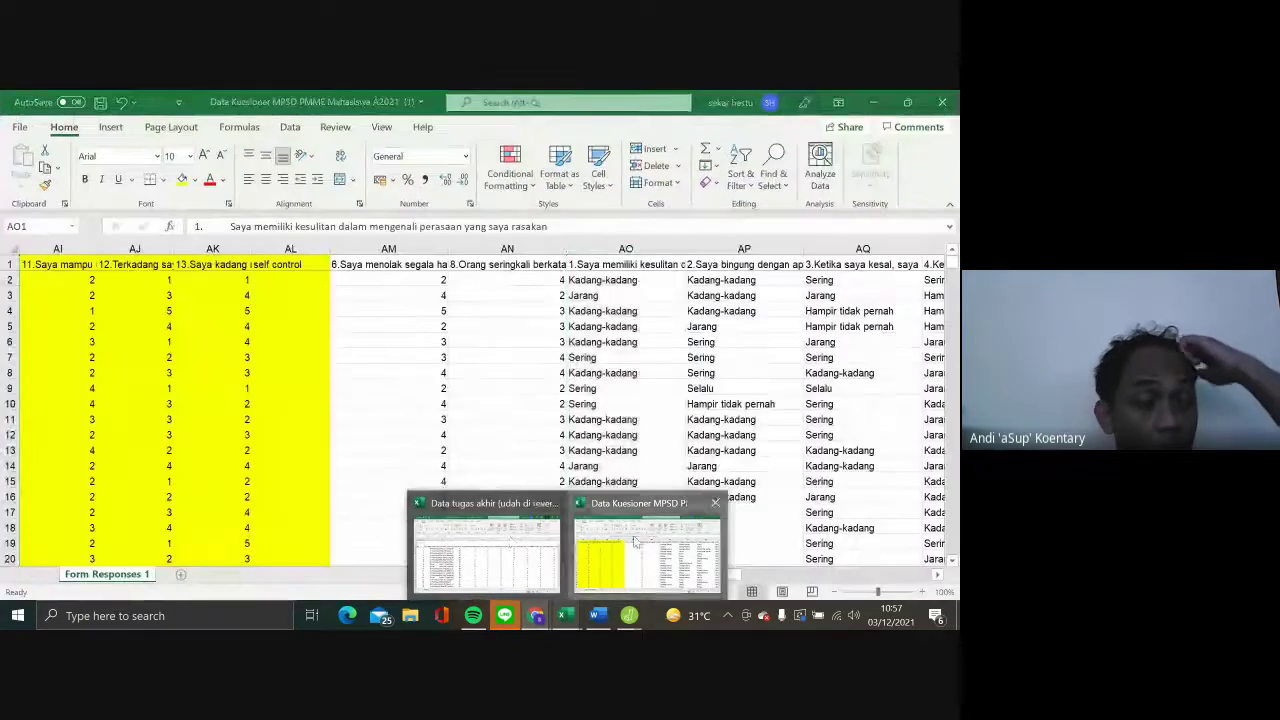
pyautogui.click(511, 437)
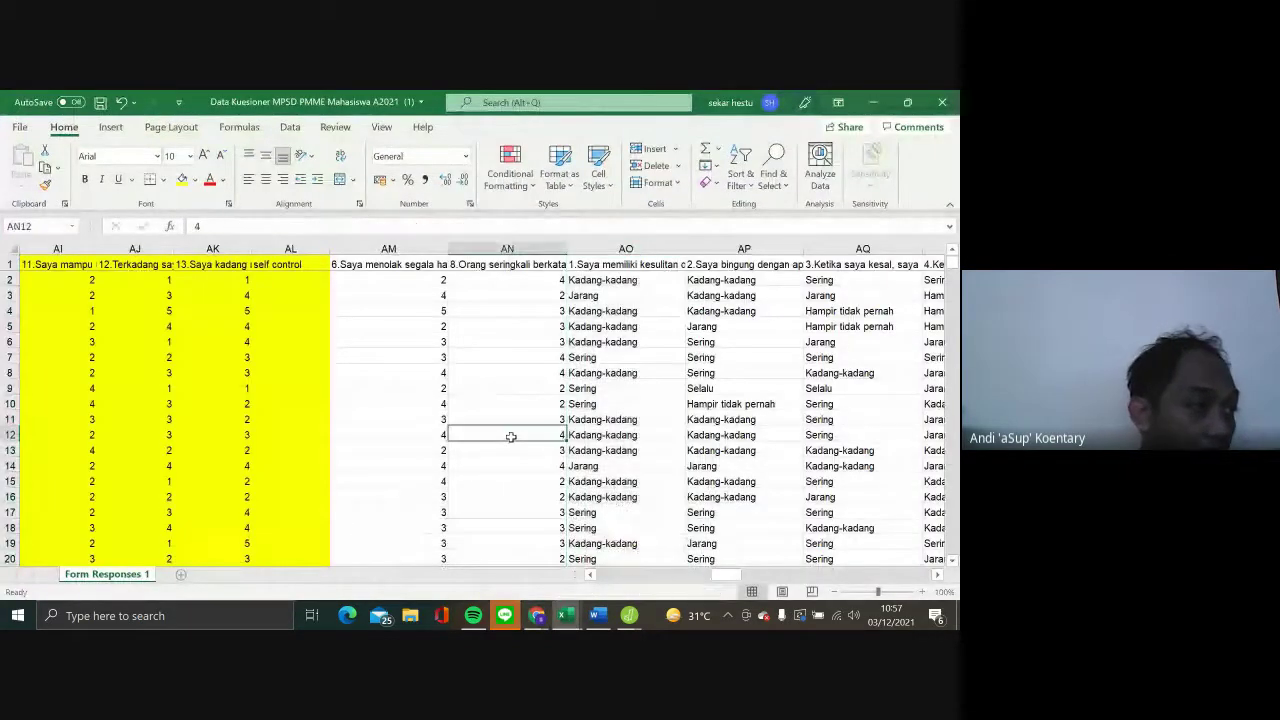
# Insert an empty column right after self-control item 8 and enter the header self control in AO1
pyautogui.click(603, 250)
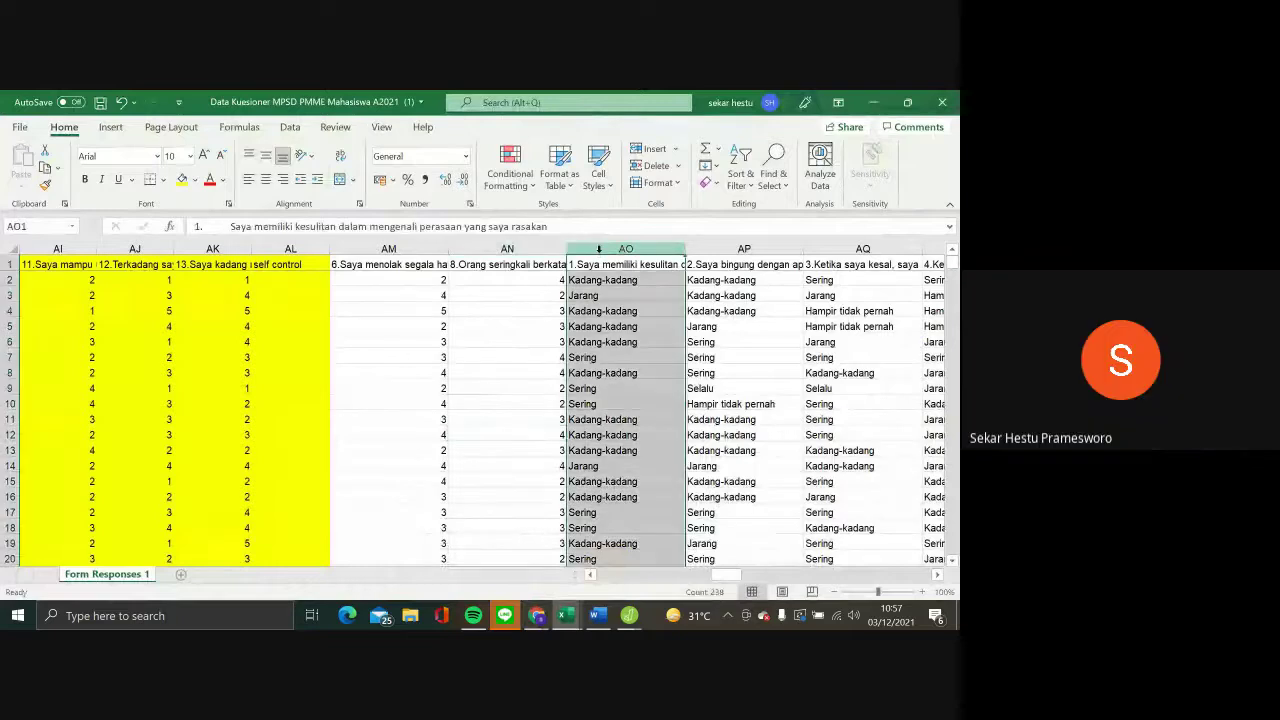
pyautogui.rightClick(602, 254)
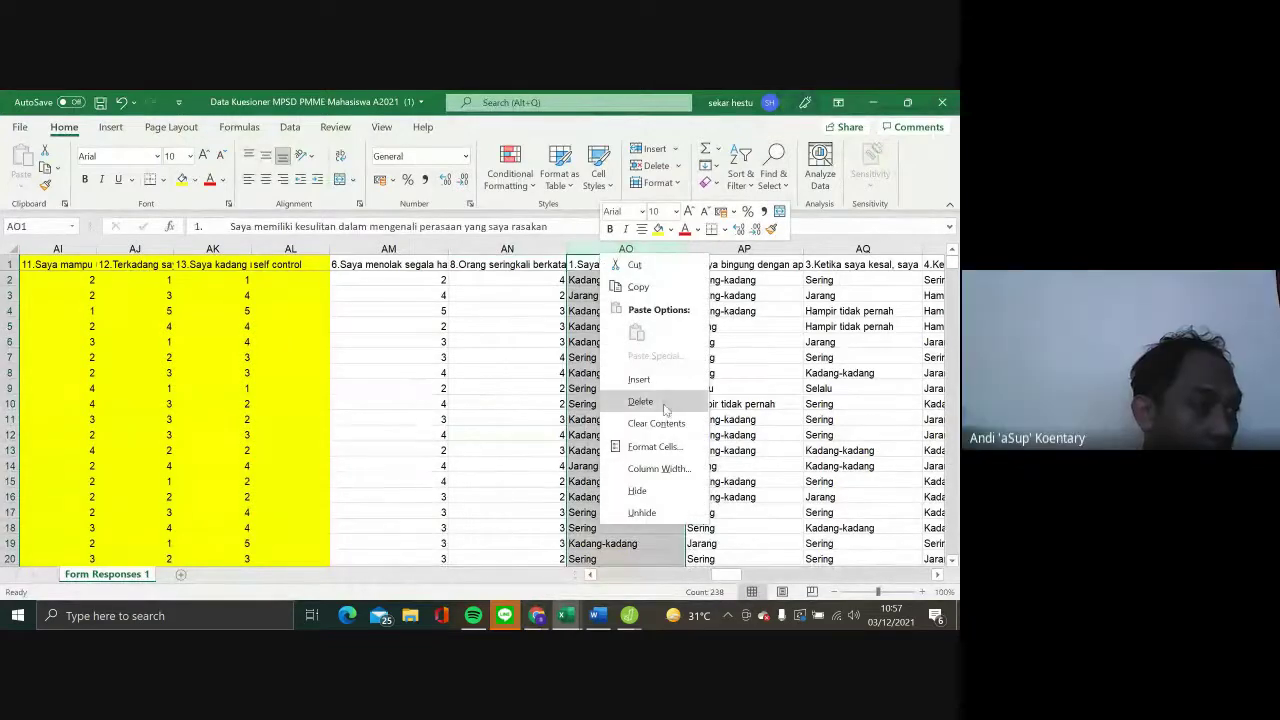
pyautogui.click(639, 380)
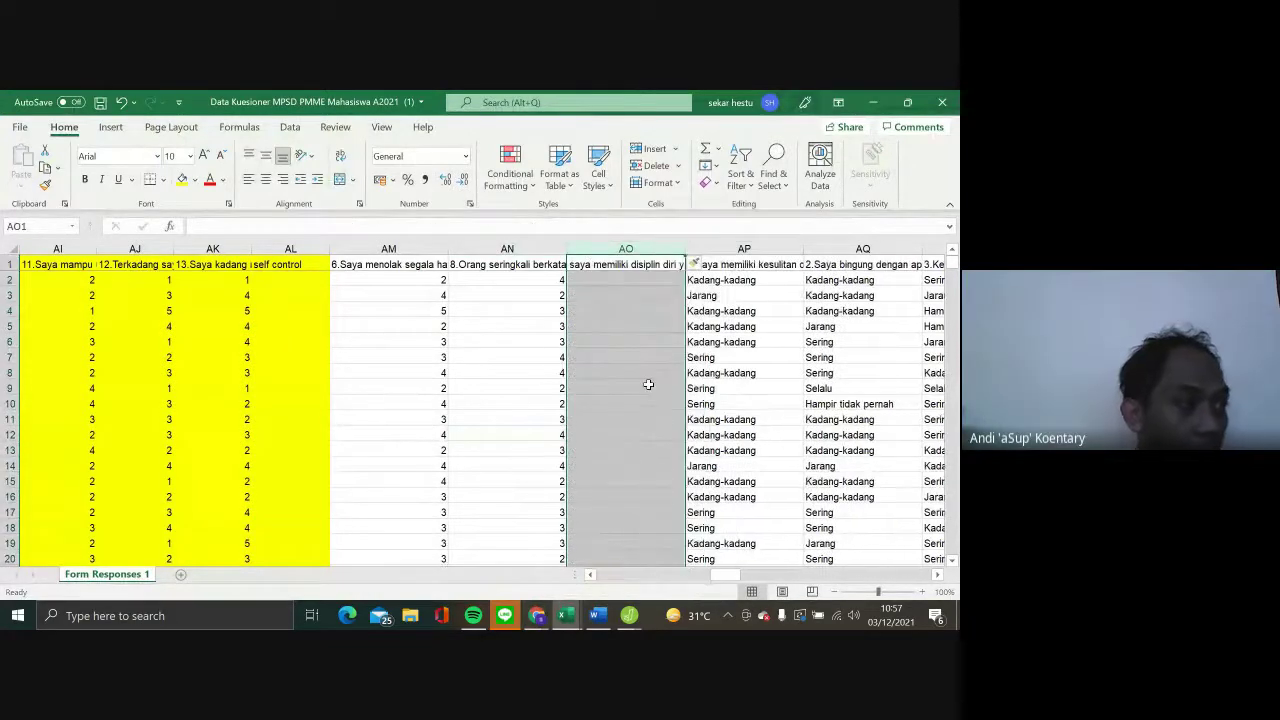
pyautogui.click(552, 368)
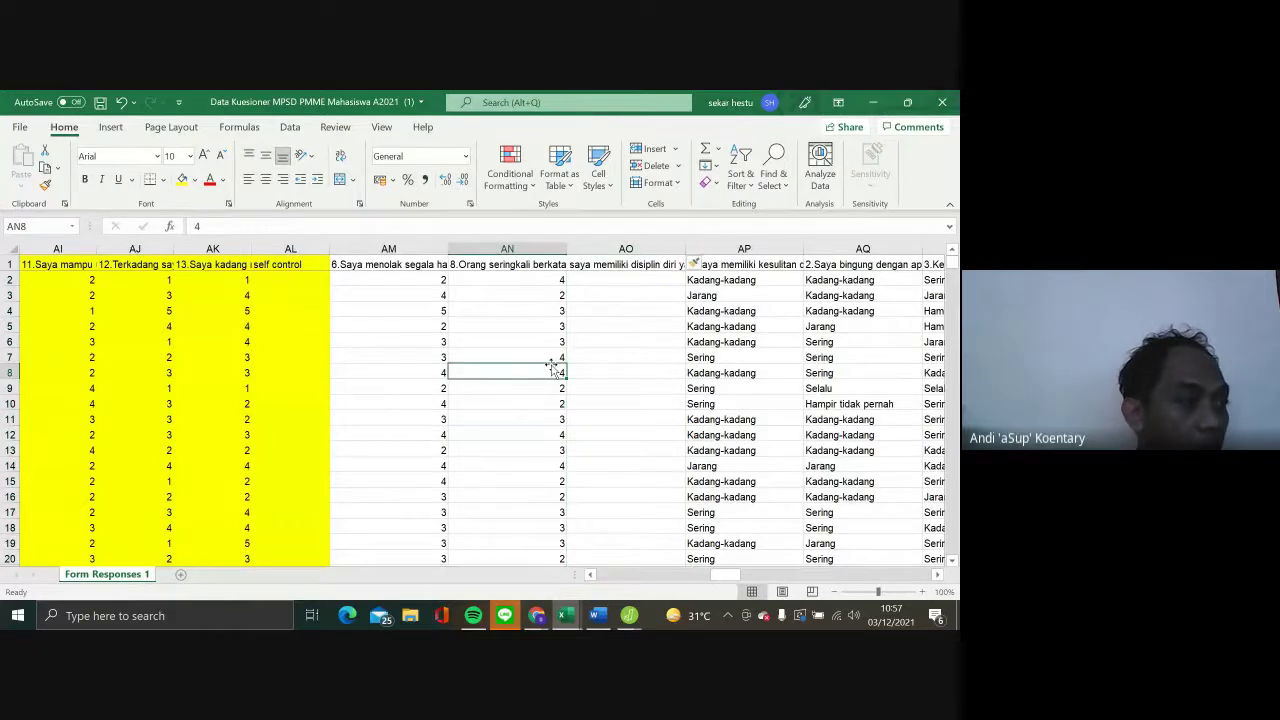
pyautogui.click(606, 268)
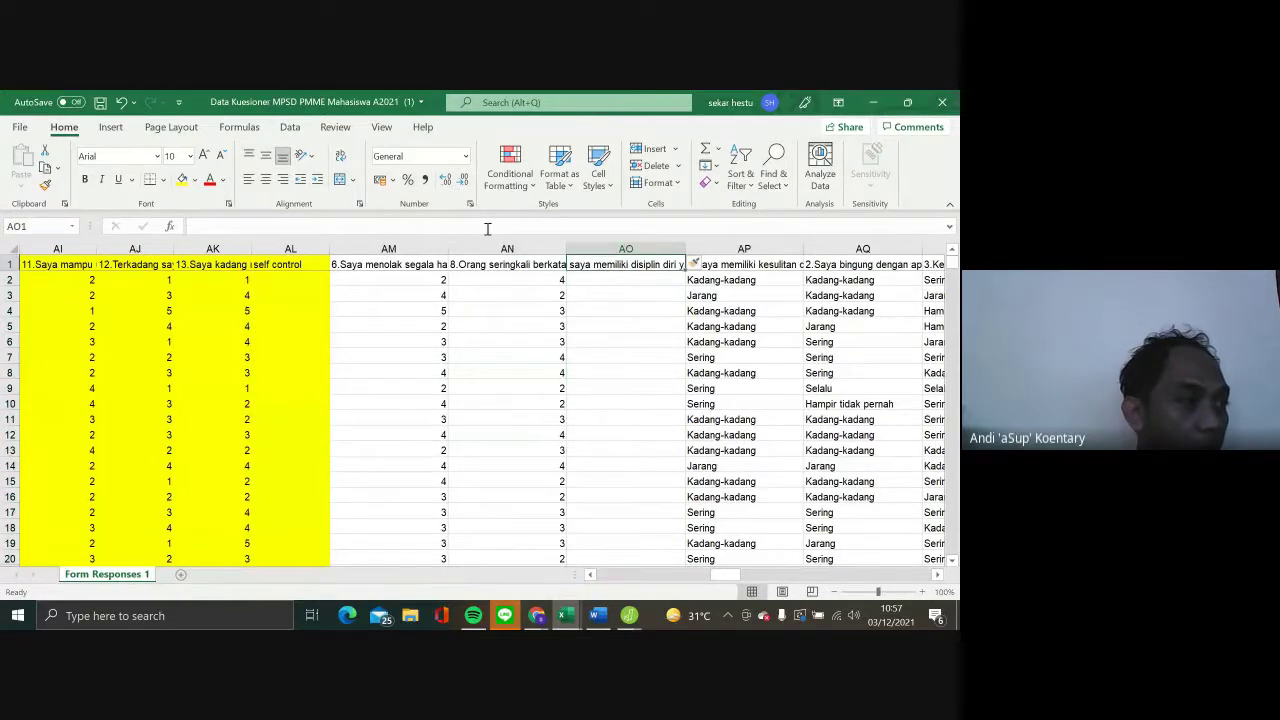
pyautogui.write('se')
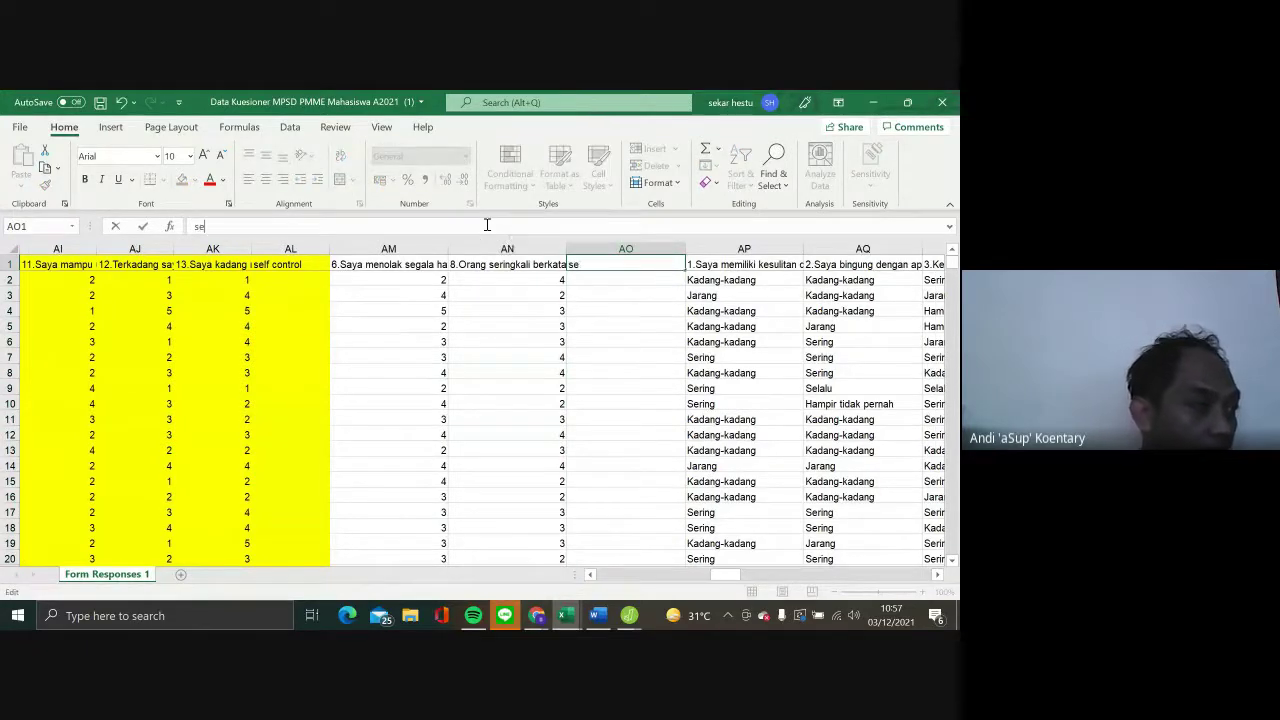
pyautogui.write('lf control')
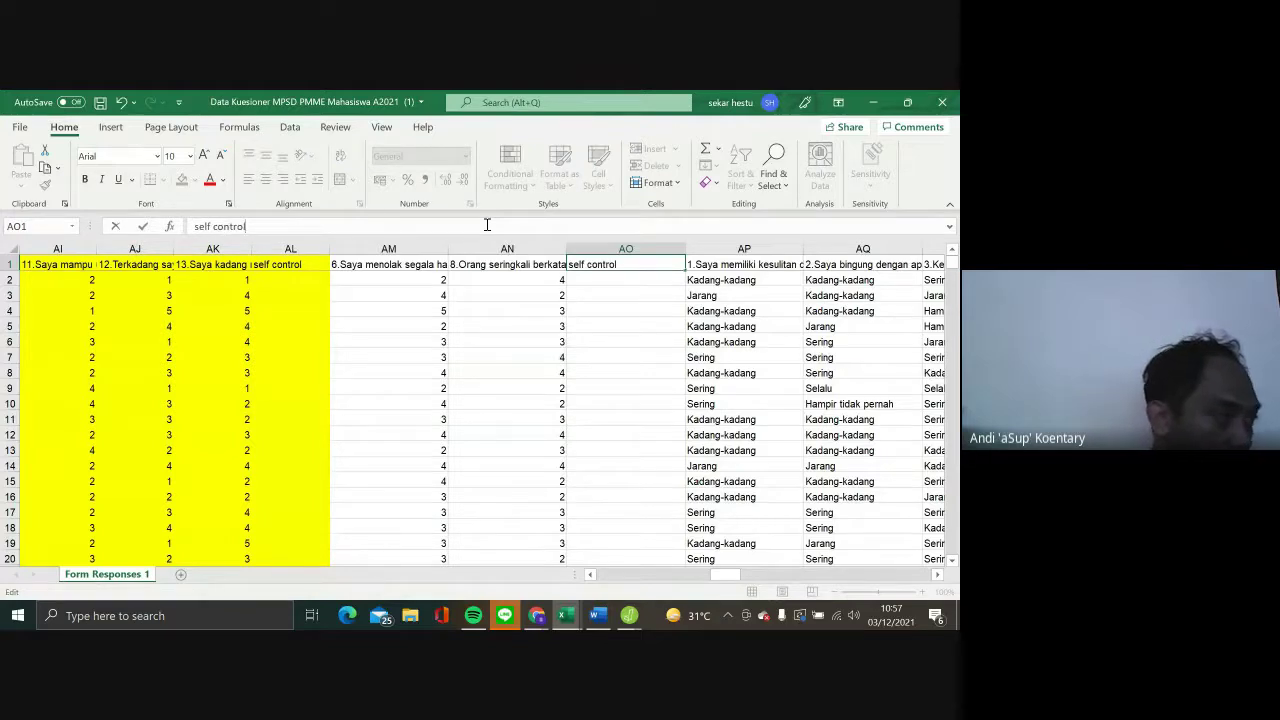
pyautogui.click(295, 405)
# Delete the old yellow self control column AL between items 13 and 6
pyautogui.click(309, 272)
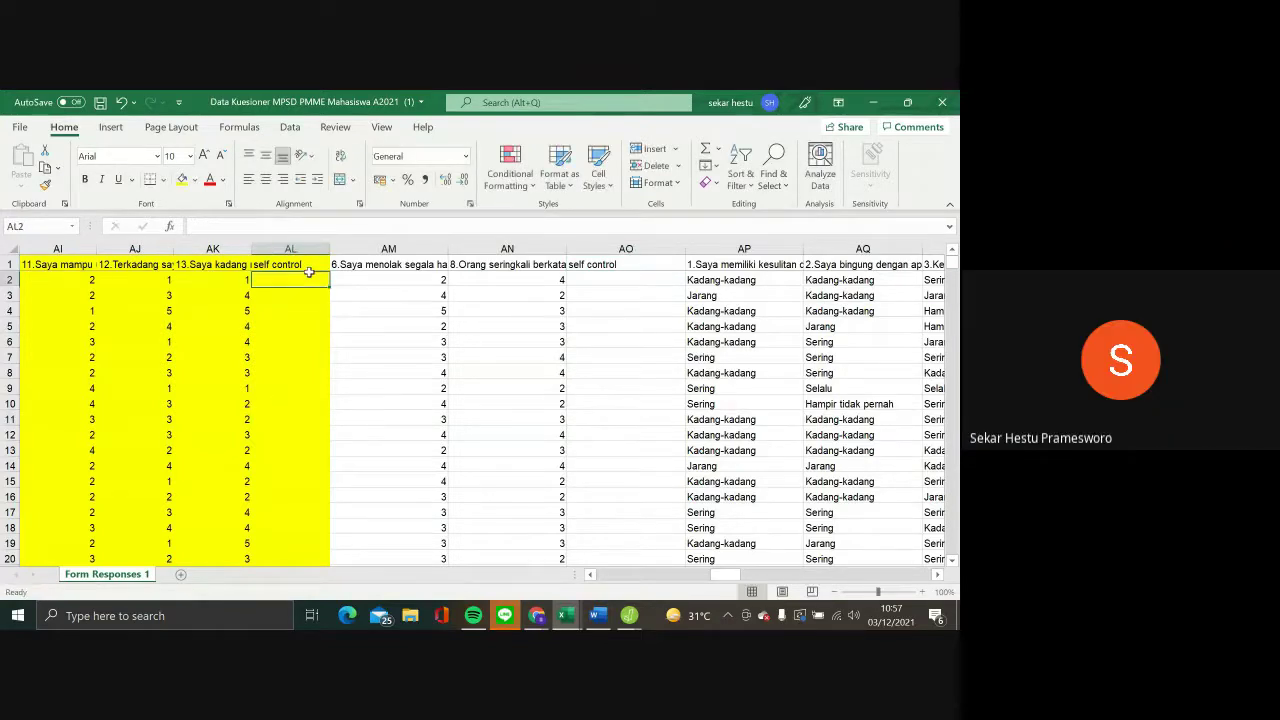
pyautogui.click(287, 263)
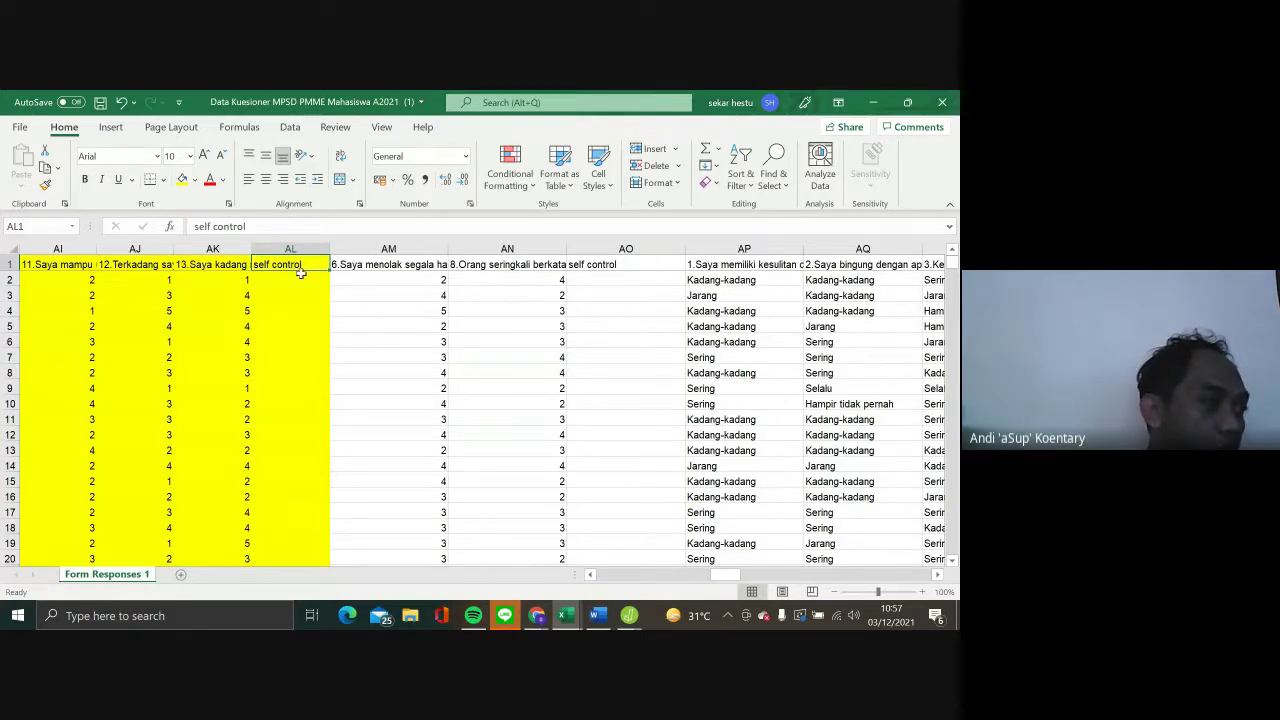
pyautogui.click(287, 249)
pyautogui.rightClick(283, 251)
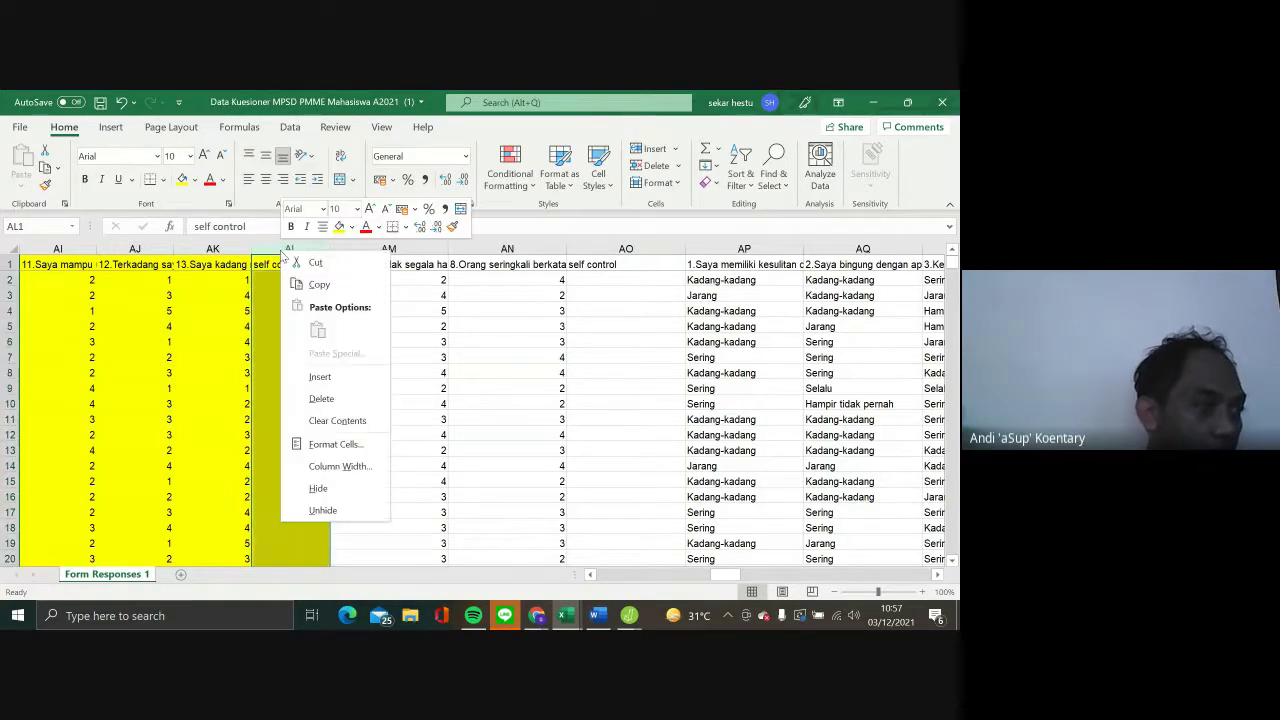
pyautogui.click(322, 398)
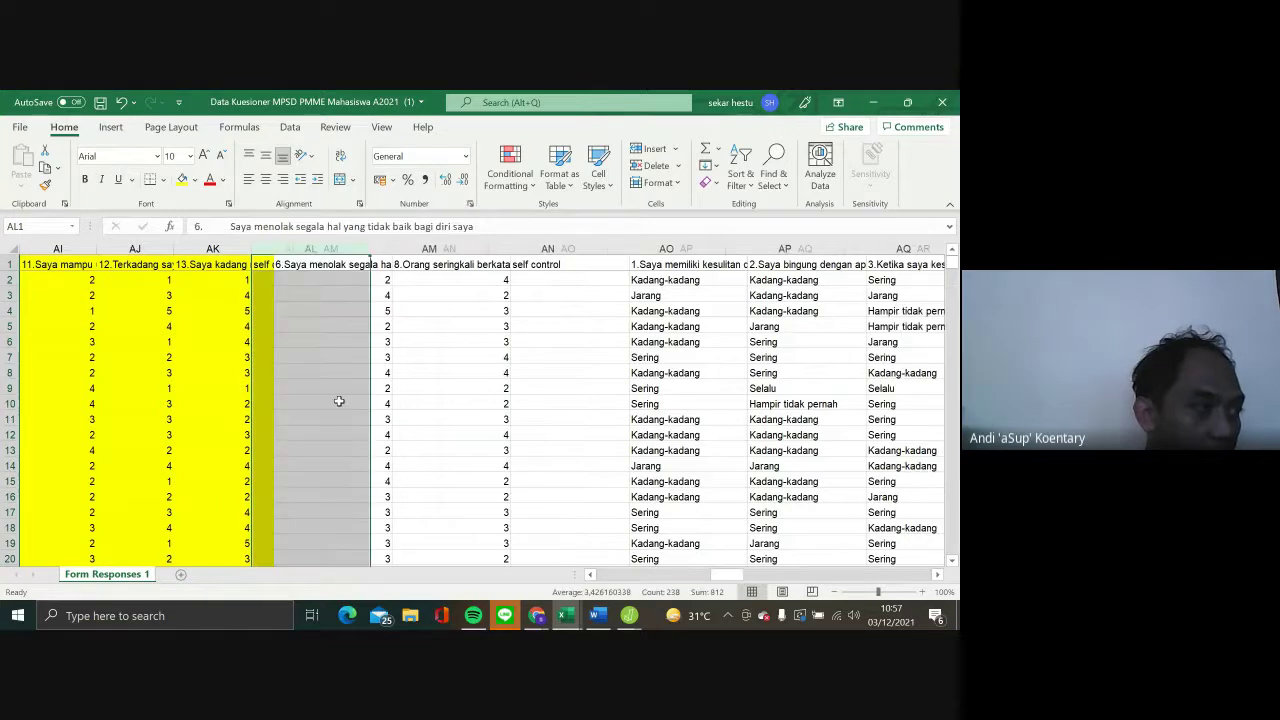
# Sum the first respondent's thirteen self-control items AA2:AM2 into AN2 of the self control column
pyautogui.hscroll(-6, 339, 401)
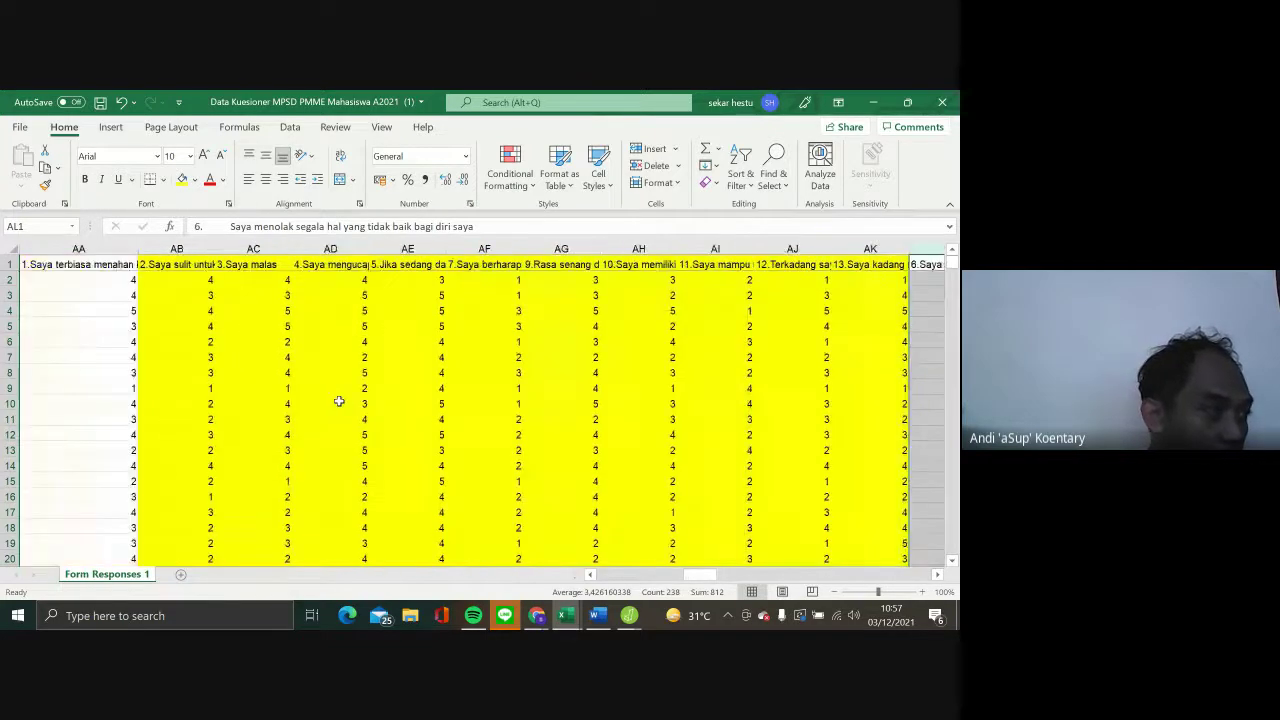
pyautogui.click(90, 279)
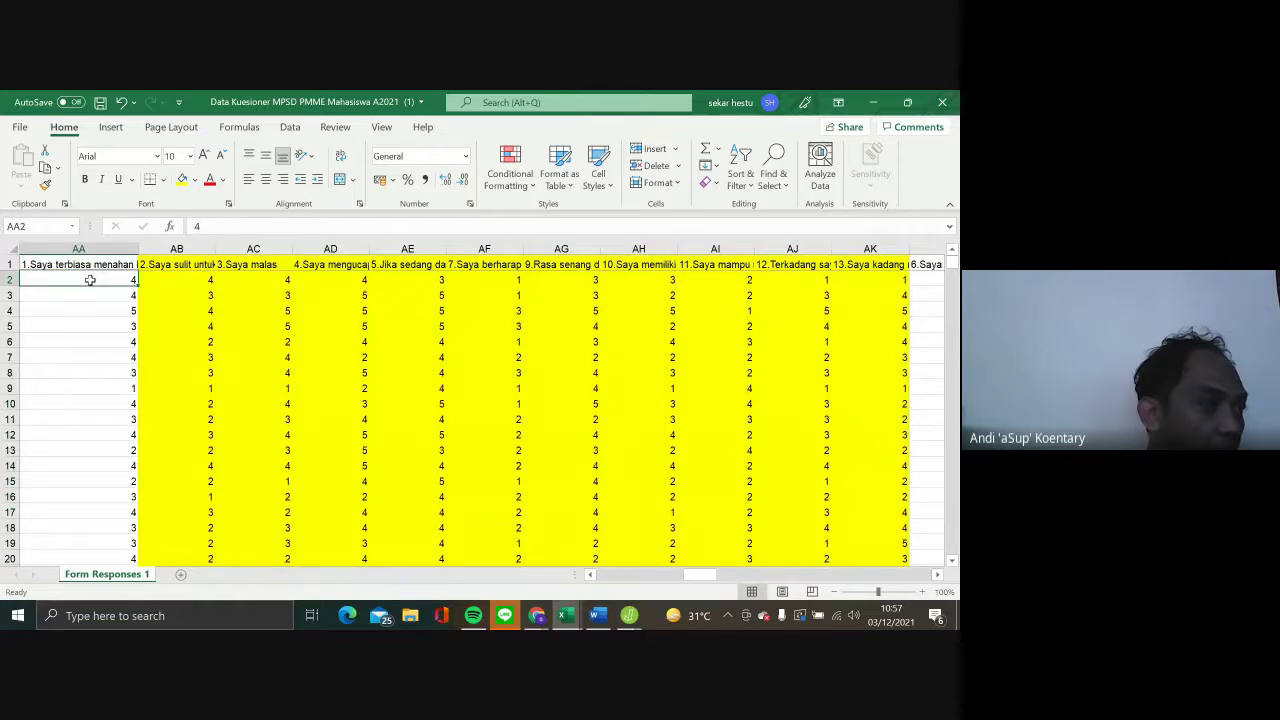
pyautogui.moveTo(90, 279); pyautogui.dragTo(609, 278)
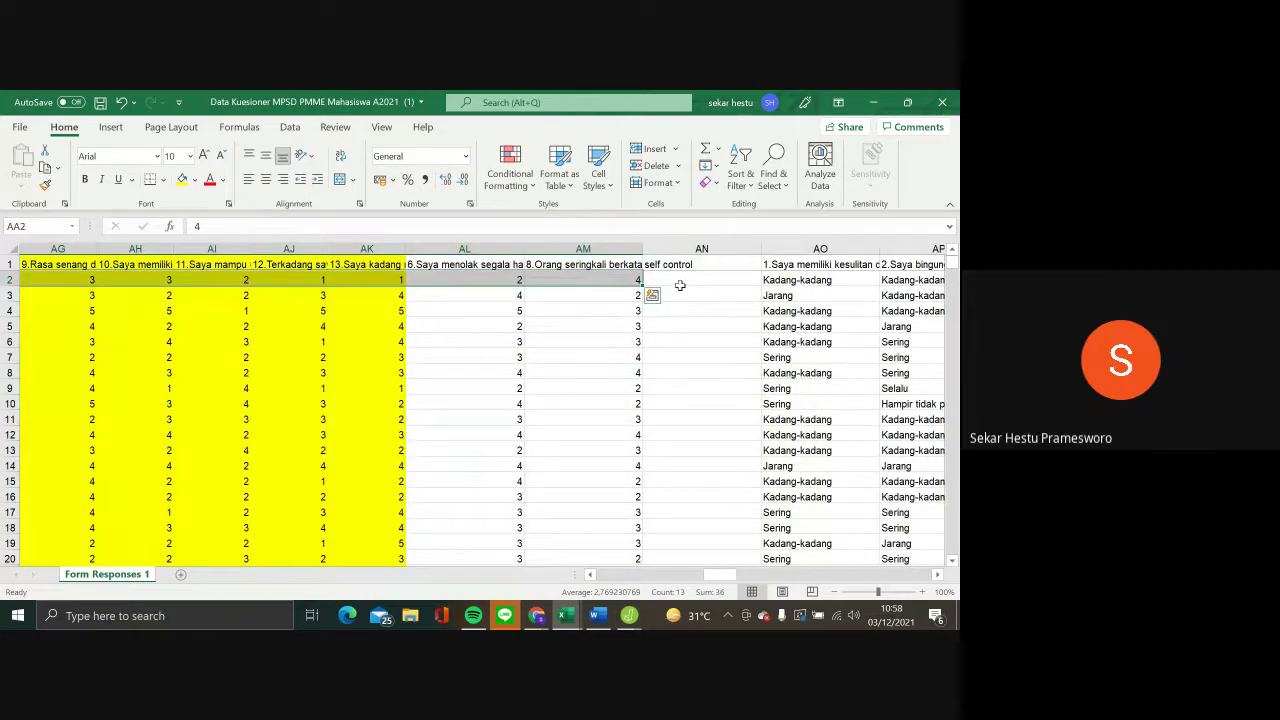
pyautogui.hscroll(-4, 504, 359)
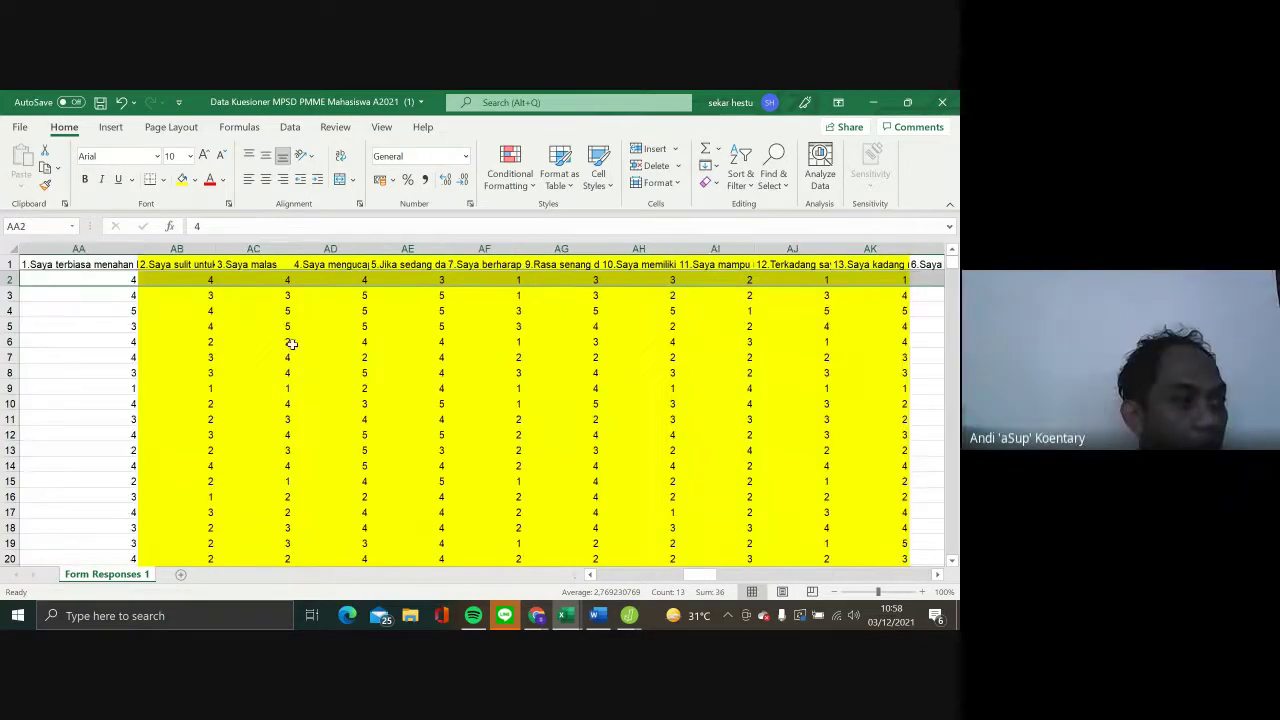
pyautogui.hscroll(4, 288, 343)
pyautogui.hscroll(1, 444, 393)
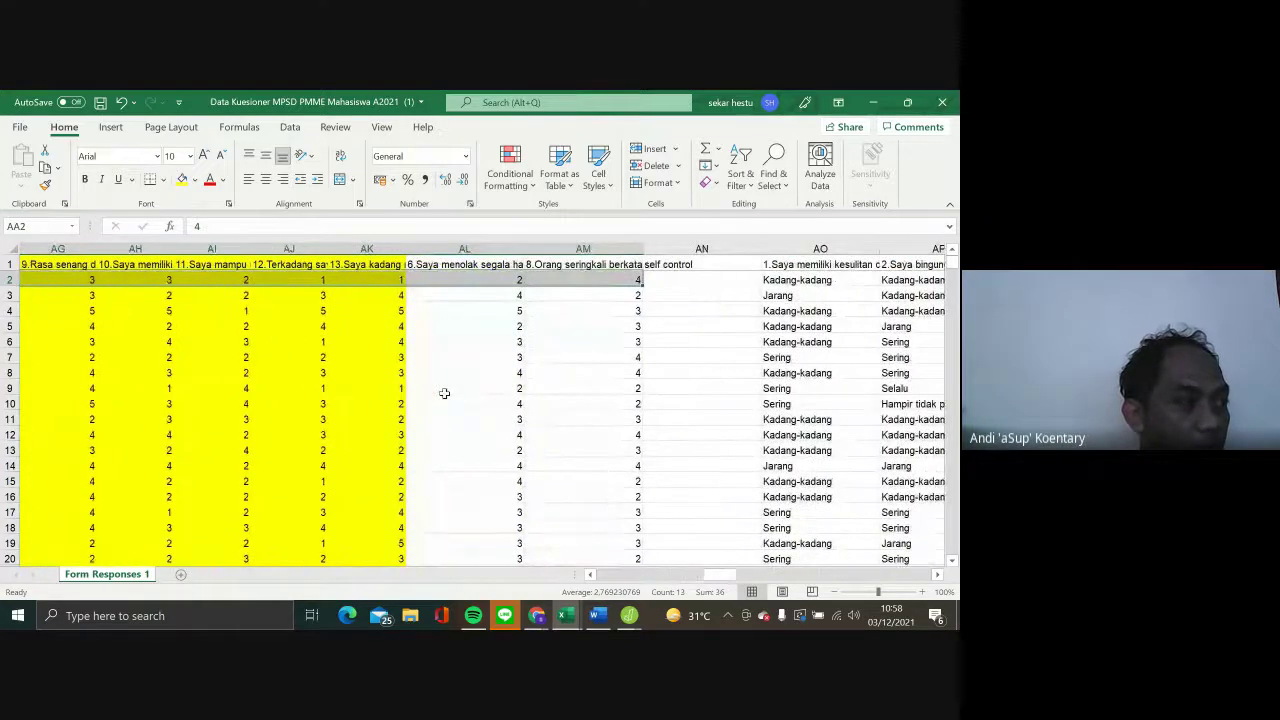
pyautogui.hotkey('shift', 'Right')
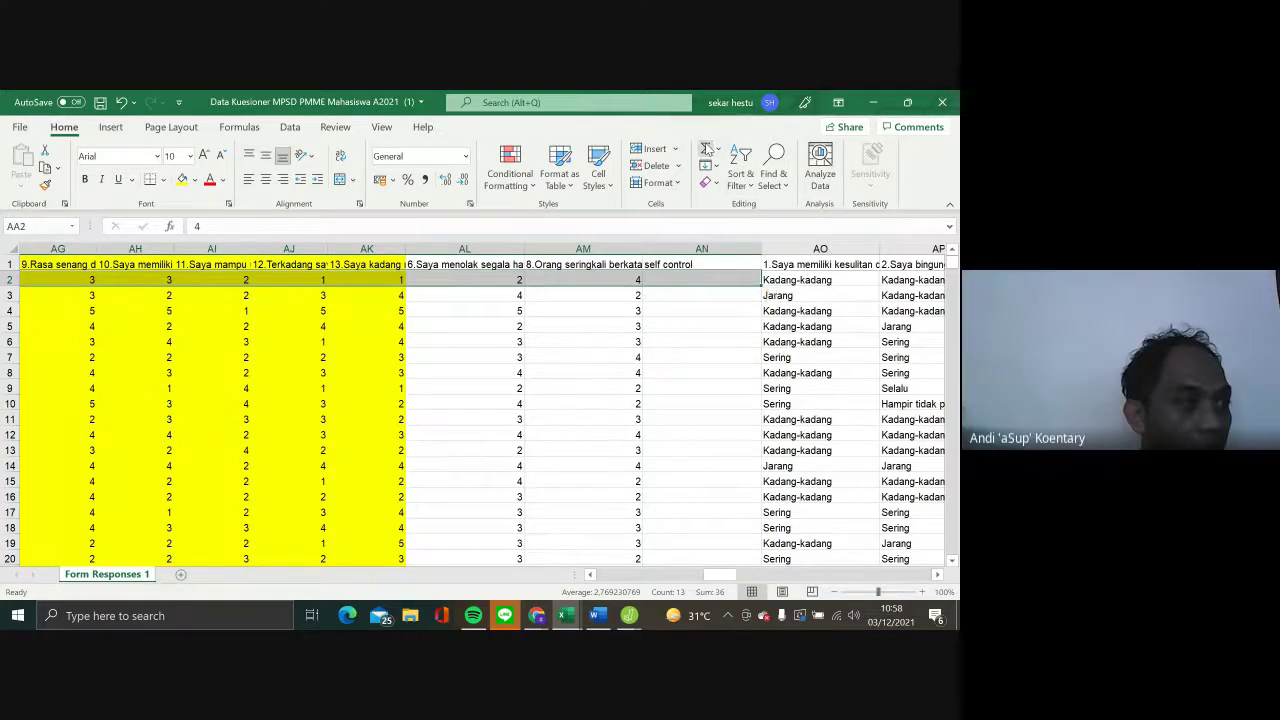
# Review the first respondent's summed self-control row from AA2 through AN2
pyautogui.hscroll(-3, 676, 432)
pyautogui.hscroll(1, 676, 432)
pyautogui.hscroll(2, 676, 432)
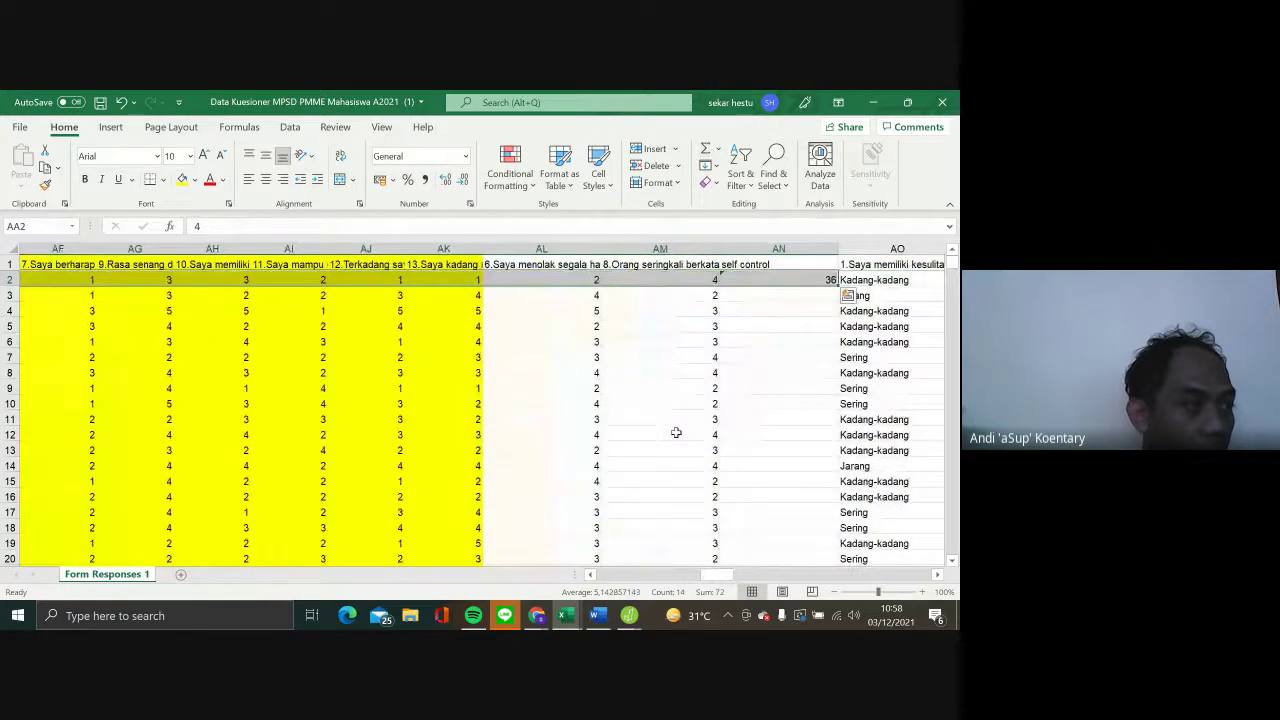
pyautogui.hscroll(-2, 676, 432)
pyautogui.hscroll(-3, 676, 432)
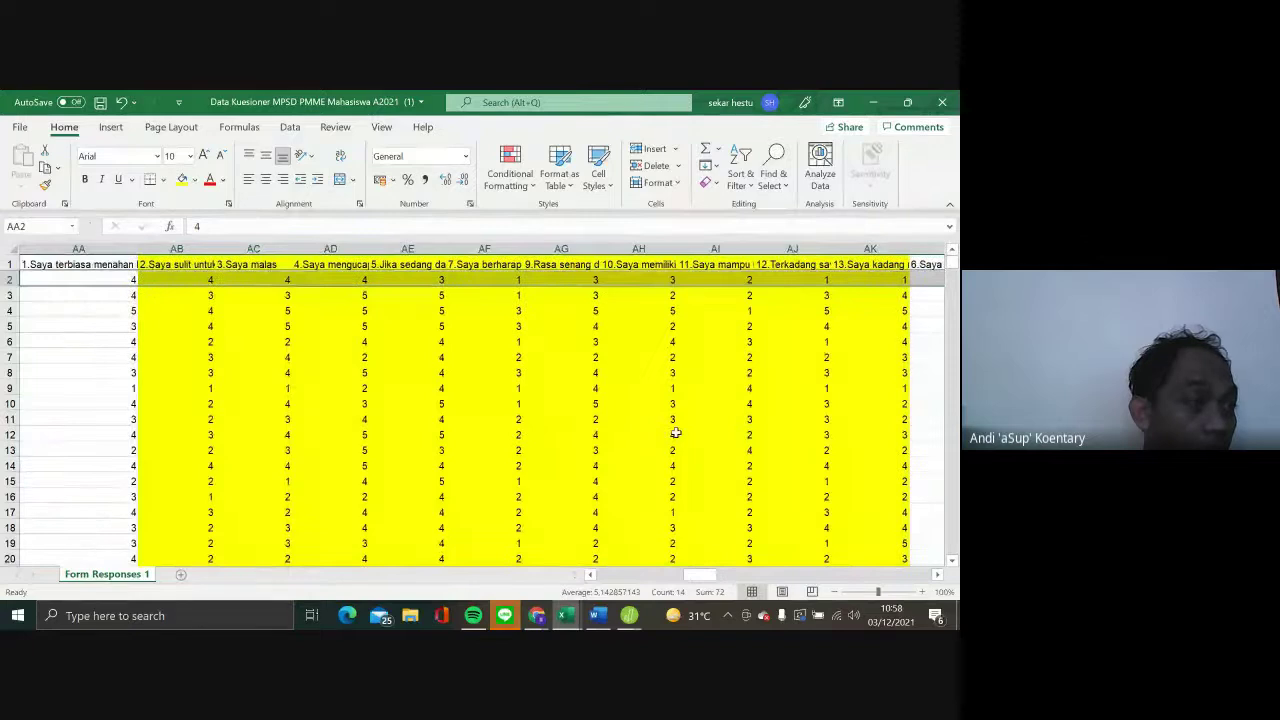
pyautogui.hscroll(6, 676, 432)
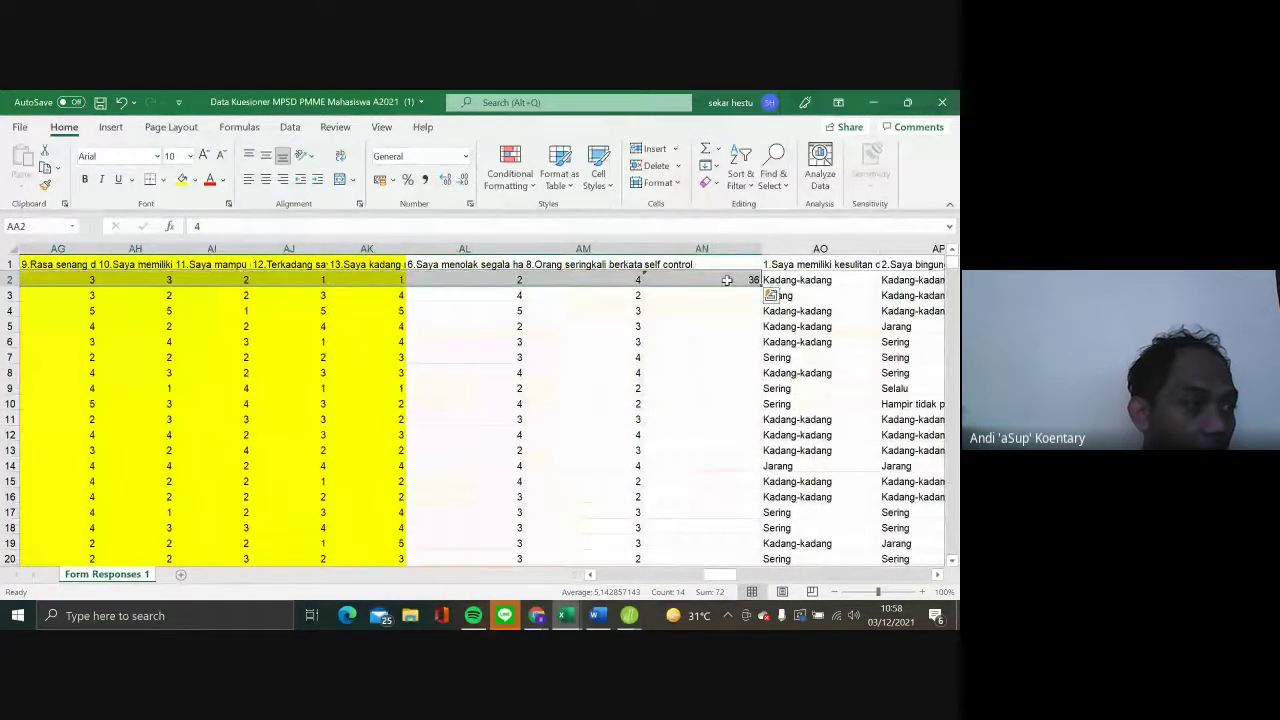
# Copy the sum formula in AN2 down the self control column through AN27
pyautogui.click(727, 280)
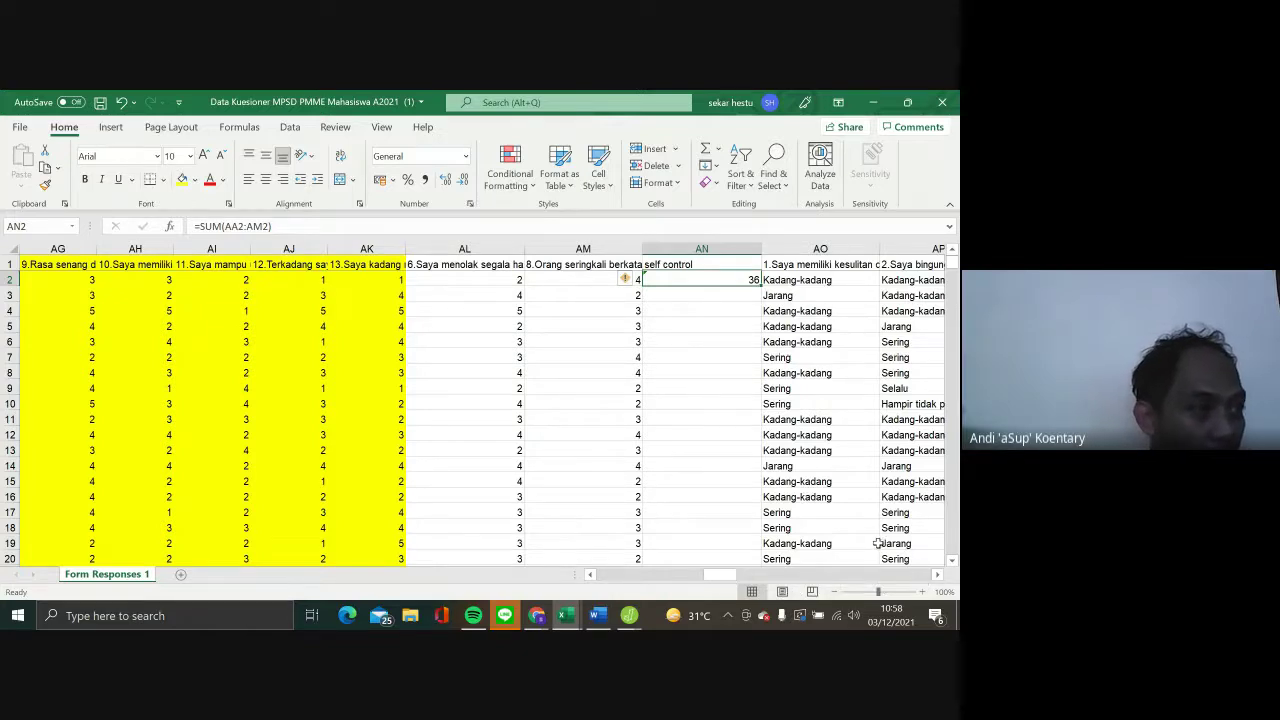
pyautogui.scroll(-3, 831, 523)
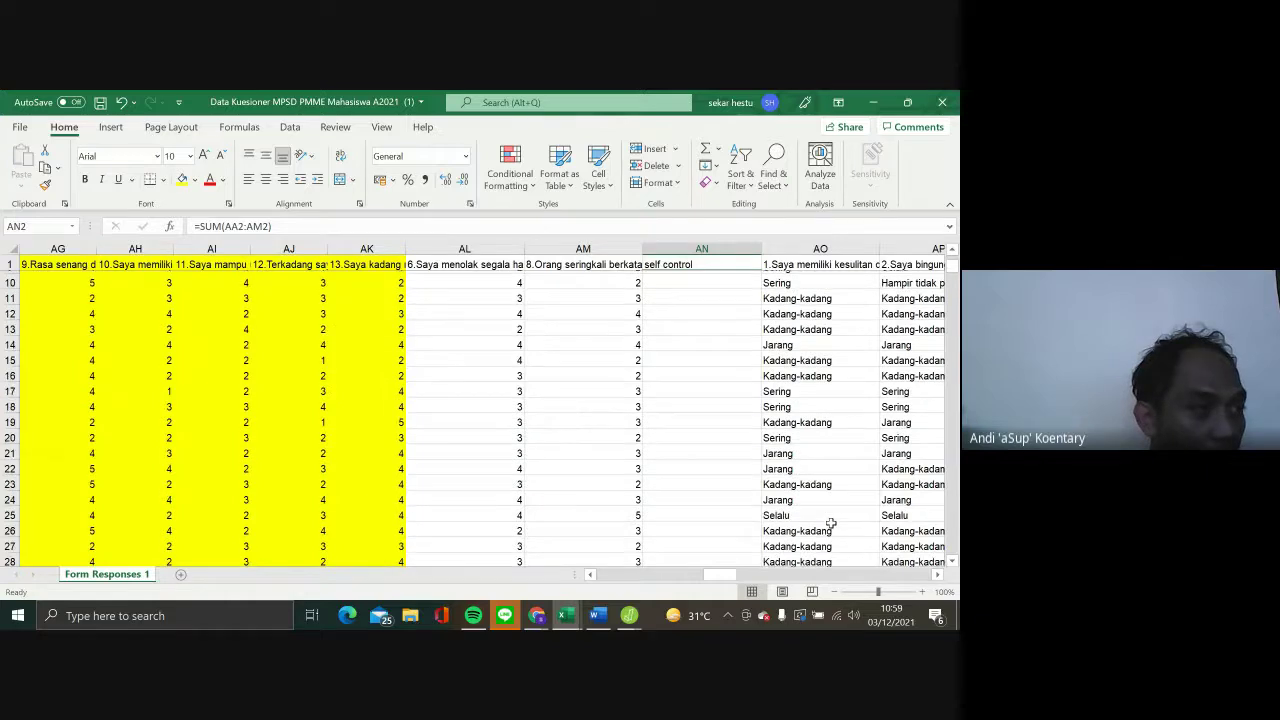
pyautogui.scroll(3, 831, 523)
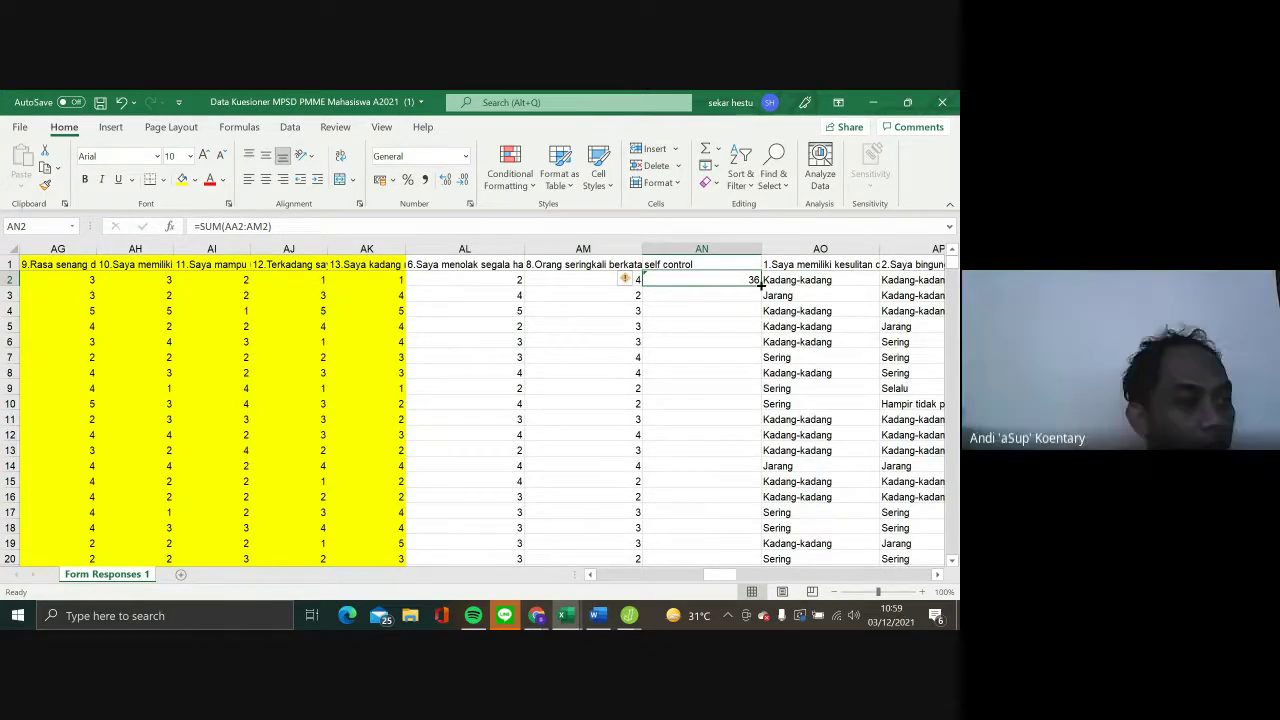
pyautogui.moveTo(760, 286); pyautogui.dragTo(757, 600)
pyautogui.scroll(3, 730, 400)
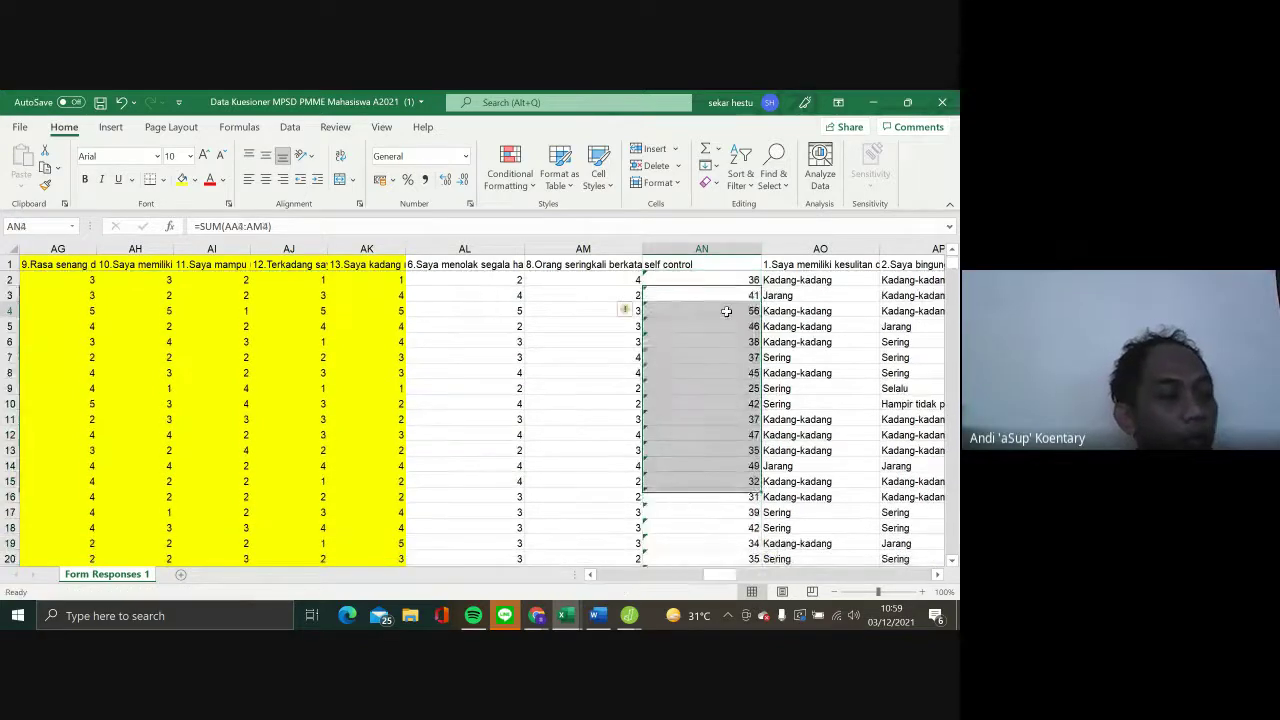
# Check the copied formula in AN4 and extend the totals from AN27 down to the last respondent in AN238
pyautogui.click(726, 311)
pyautogui.scroll(-6, 731, 391)
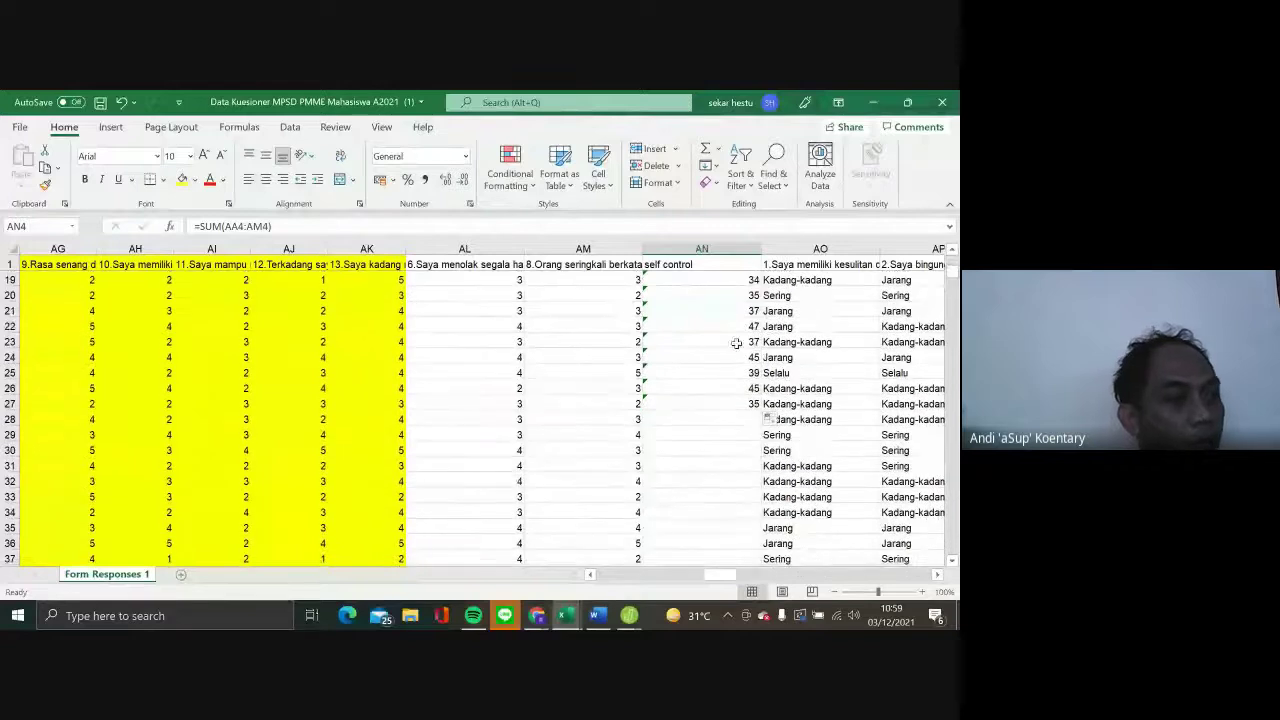
pyautogui.click(750, 418)
pyautogui.click(752, 404)
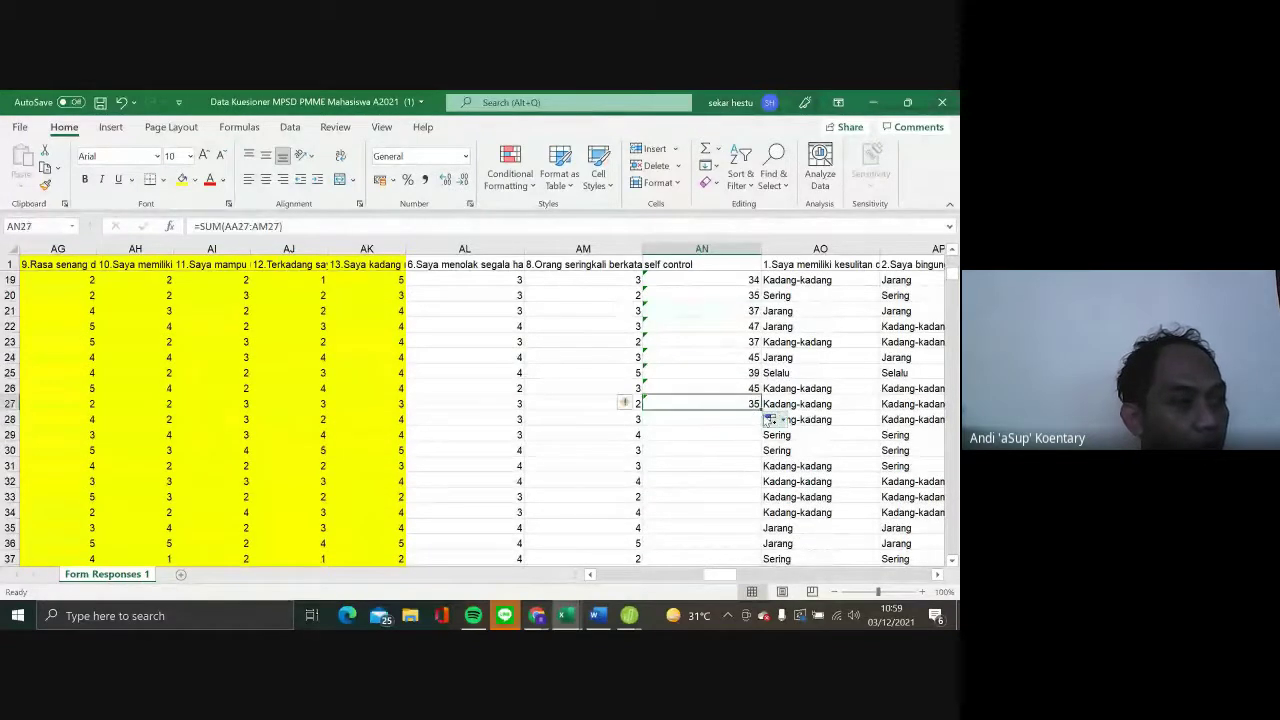
pyautogui.moveTo(762, 410); pyautogui.dragTo(717, 522)
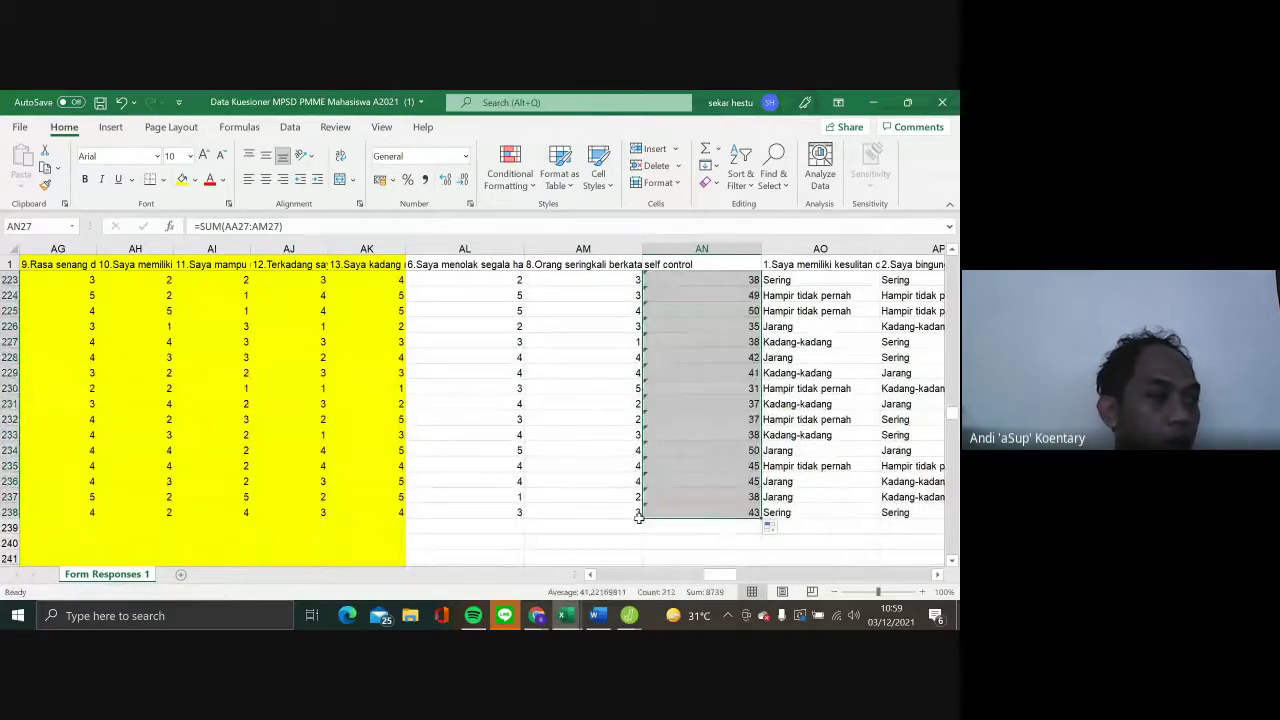
pyautogui.click(600, 541)
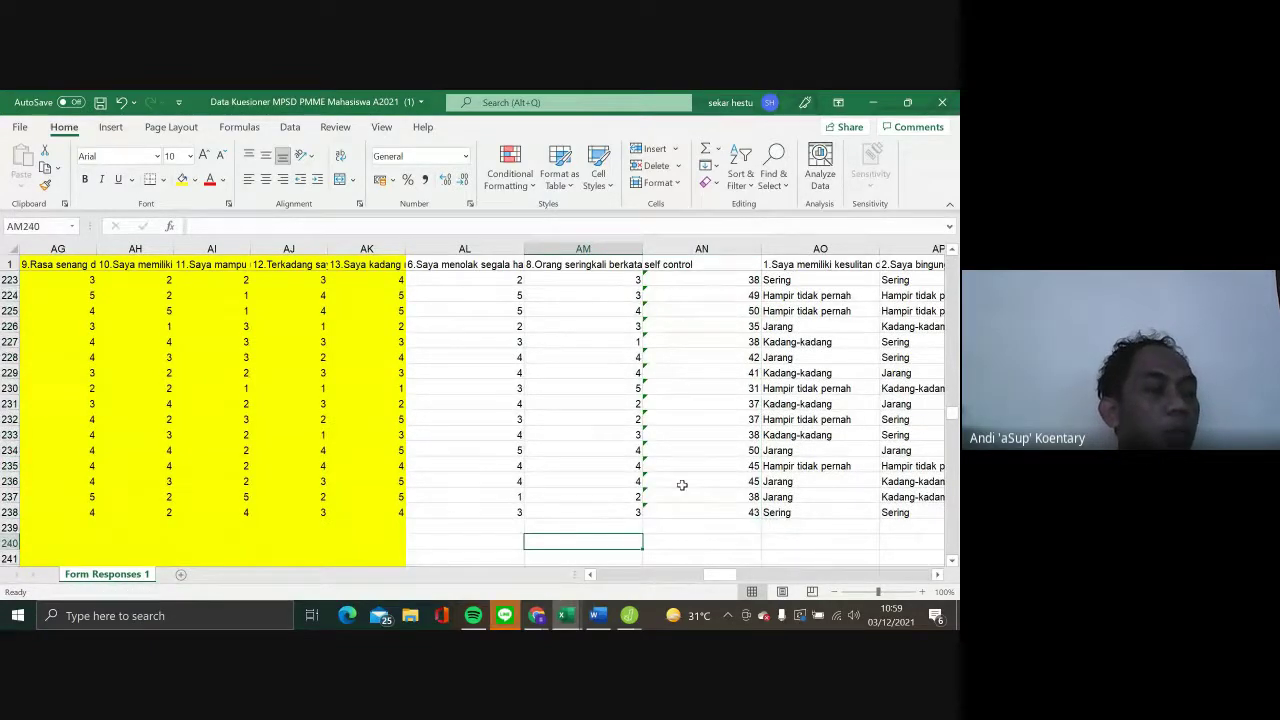
# Cut the entire self control total column AN from its place after self-control item 8
pyautogui.scroll(5, 682, 485)
pyautogui.scroll(4, 682, 485)
pyautogui.scroll(11, 682, 485)
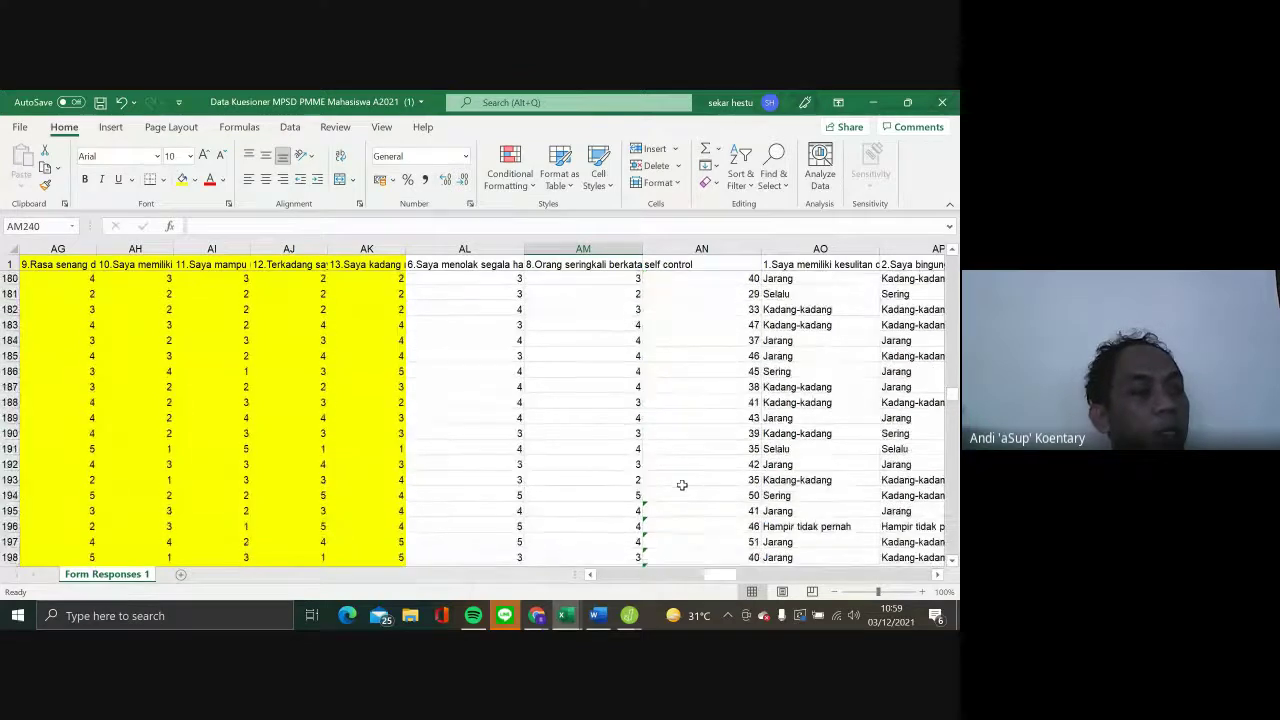
pyautogui.moveTo(955, 373); pyautogui.dragTo(955, 262)
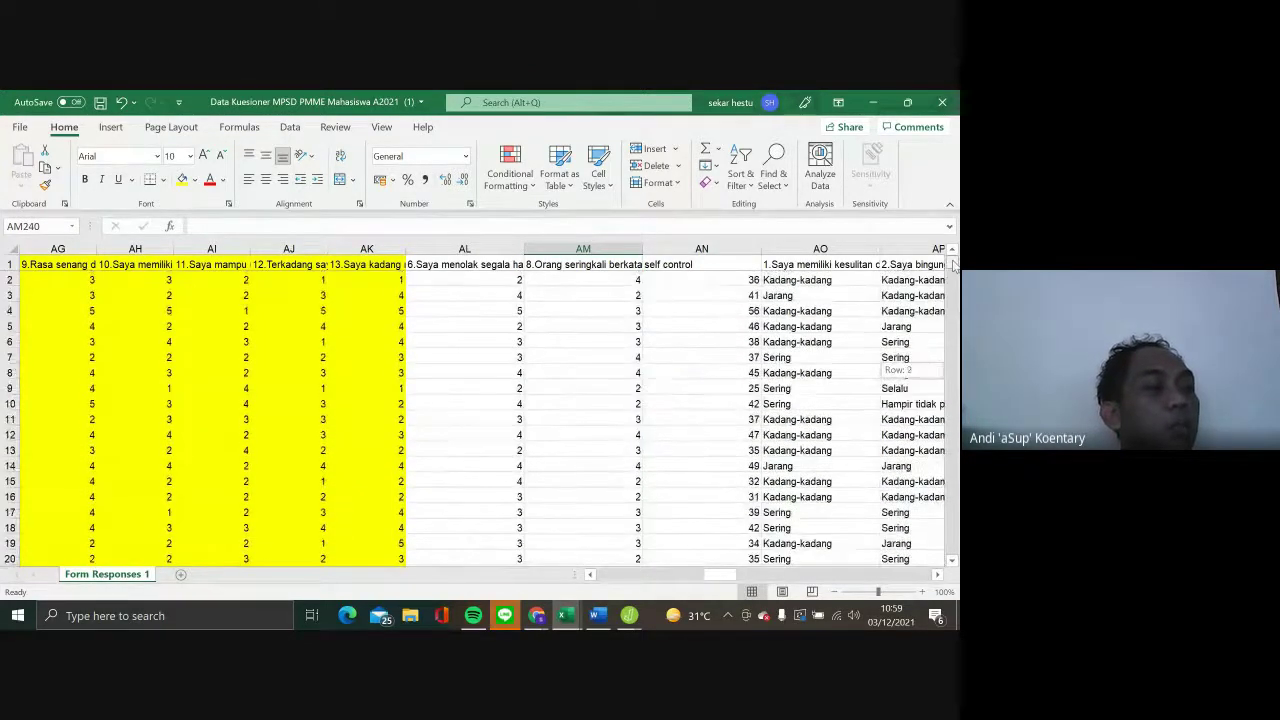
pyautogui.scroll(1, 717, 387)
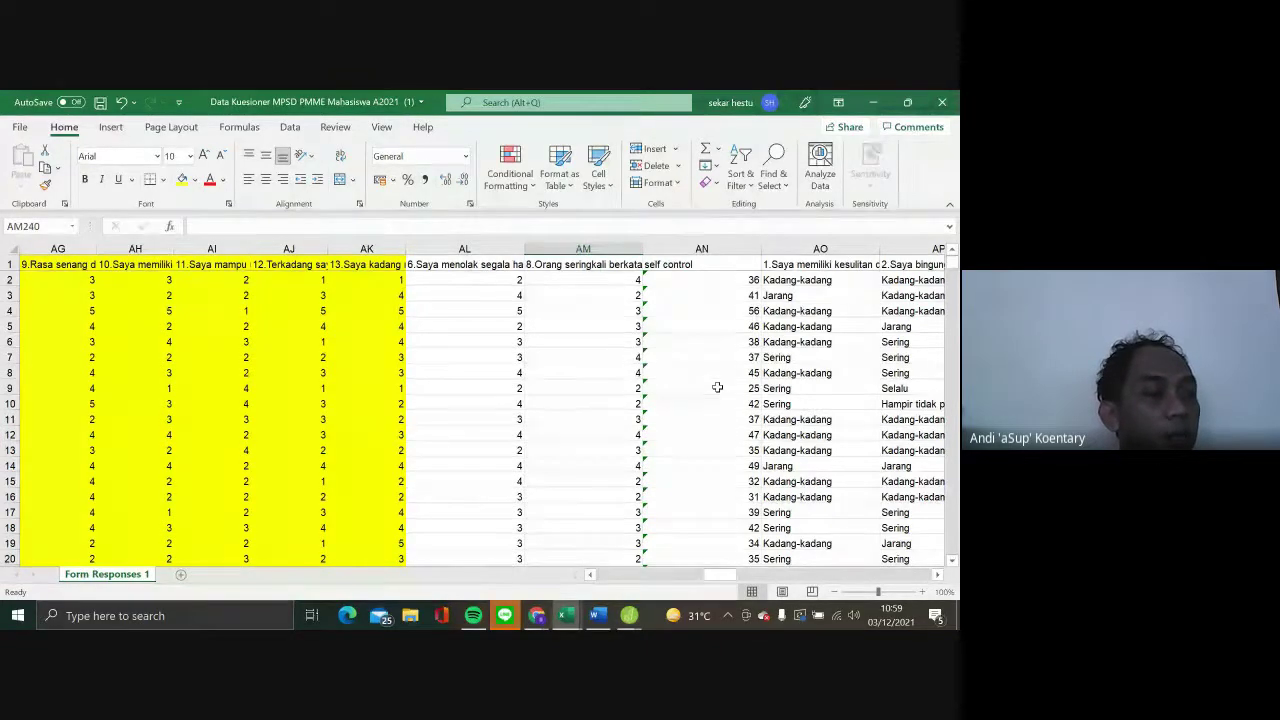
pyautogui.click(668, 250)
pyautogui.rightClick(669, 252)
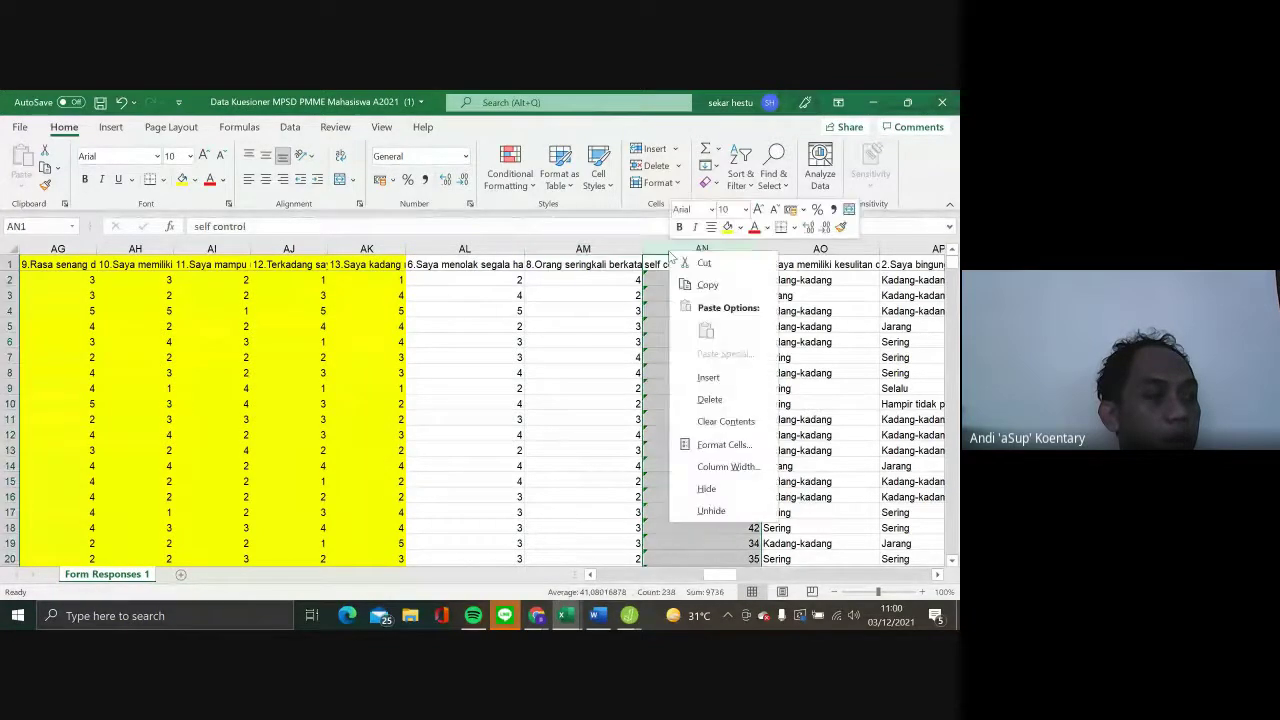
pyautogui.click(695, 263)
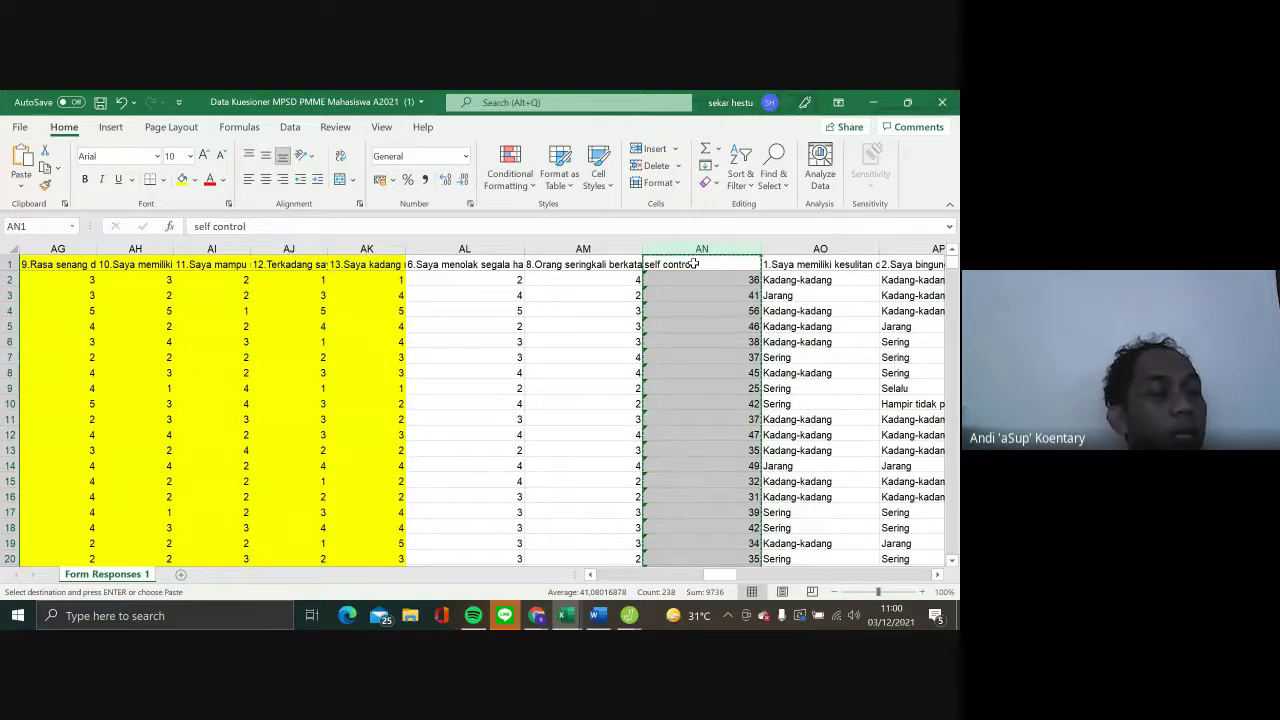
# Insert the cut self control column at column G, between the average report grade column and the first questionnaire item
pyautogui.hscroll(-3, 693, 263)
pyautogui.hscroll(-7, 693, 263)
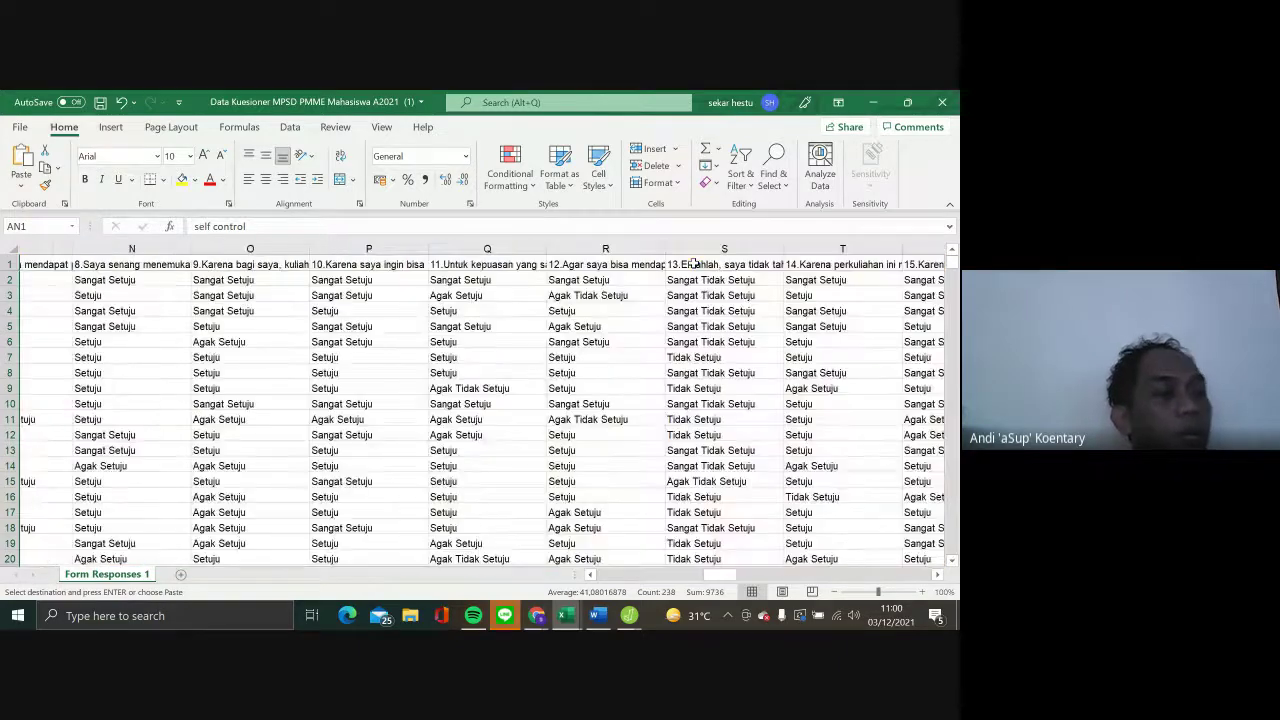
pyautogui.hscroll(-3, 693, 263)
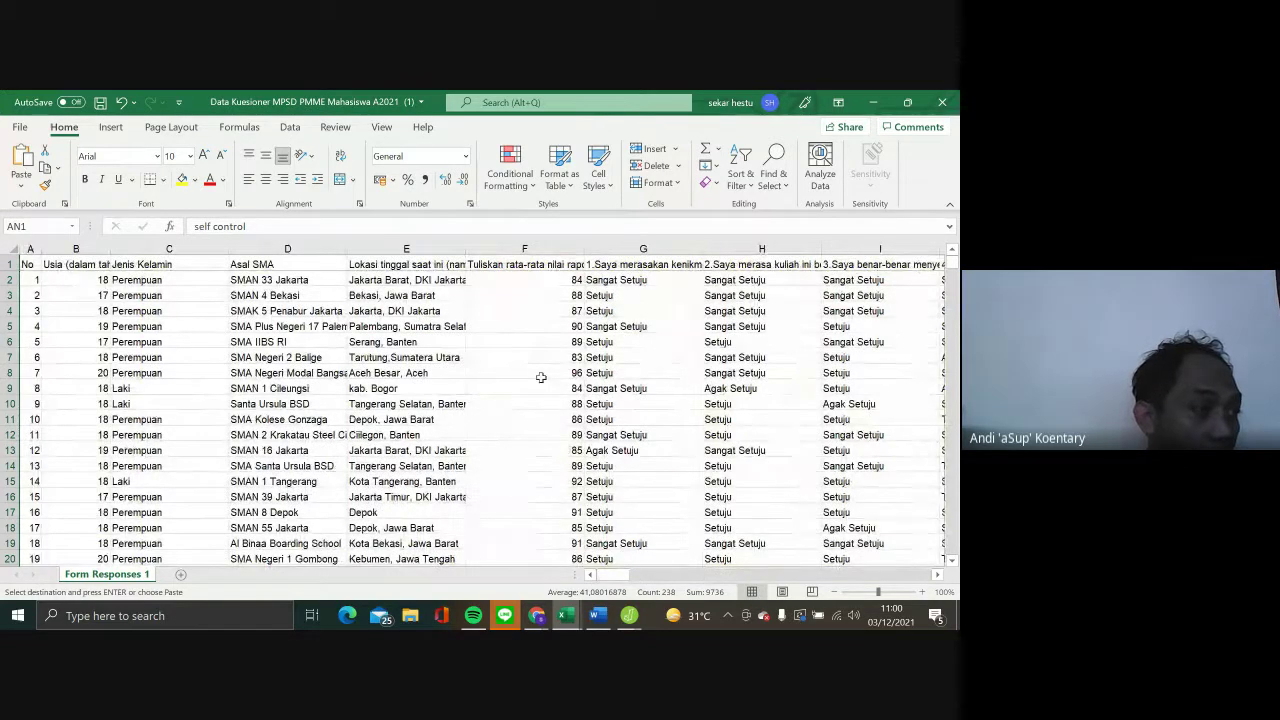
pyautogui.hscroll(1, 540, 377)
pyautogui.hscroll(-1, 541, 377)
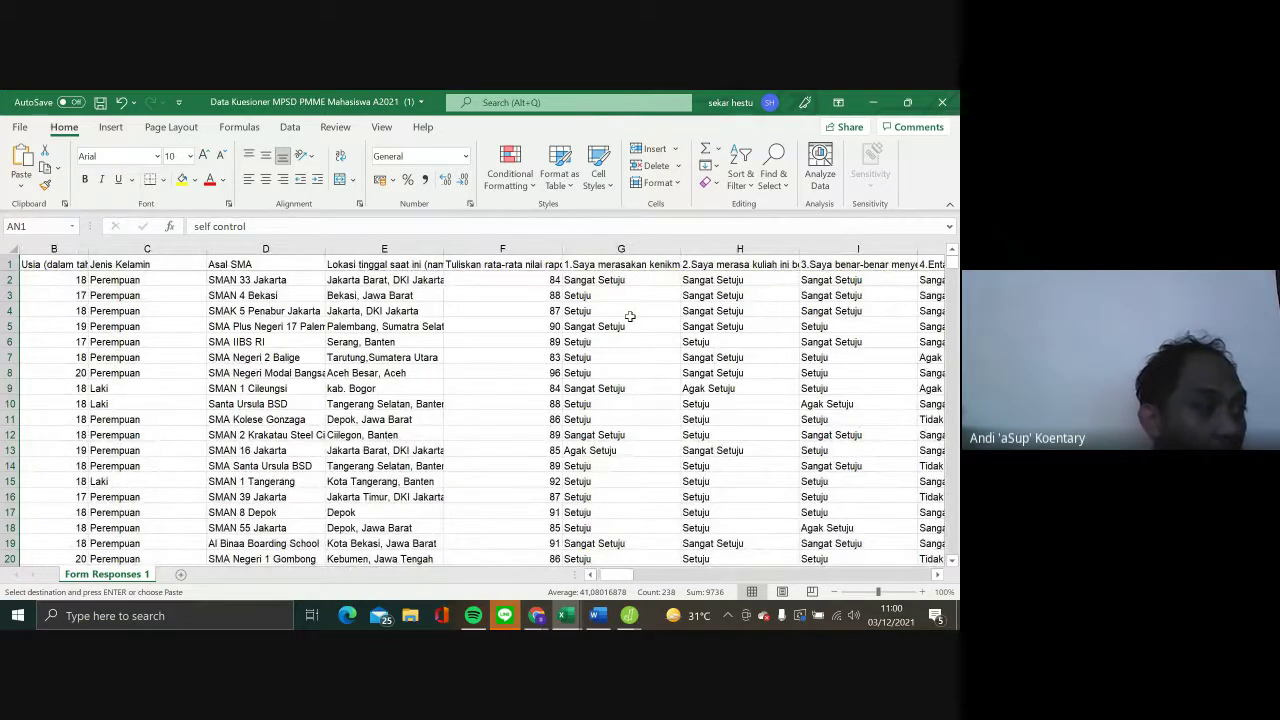
pyautogui.click(593, 250)
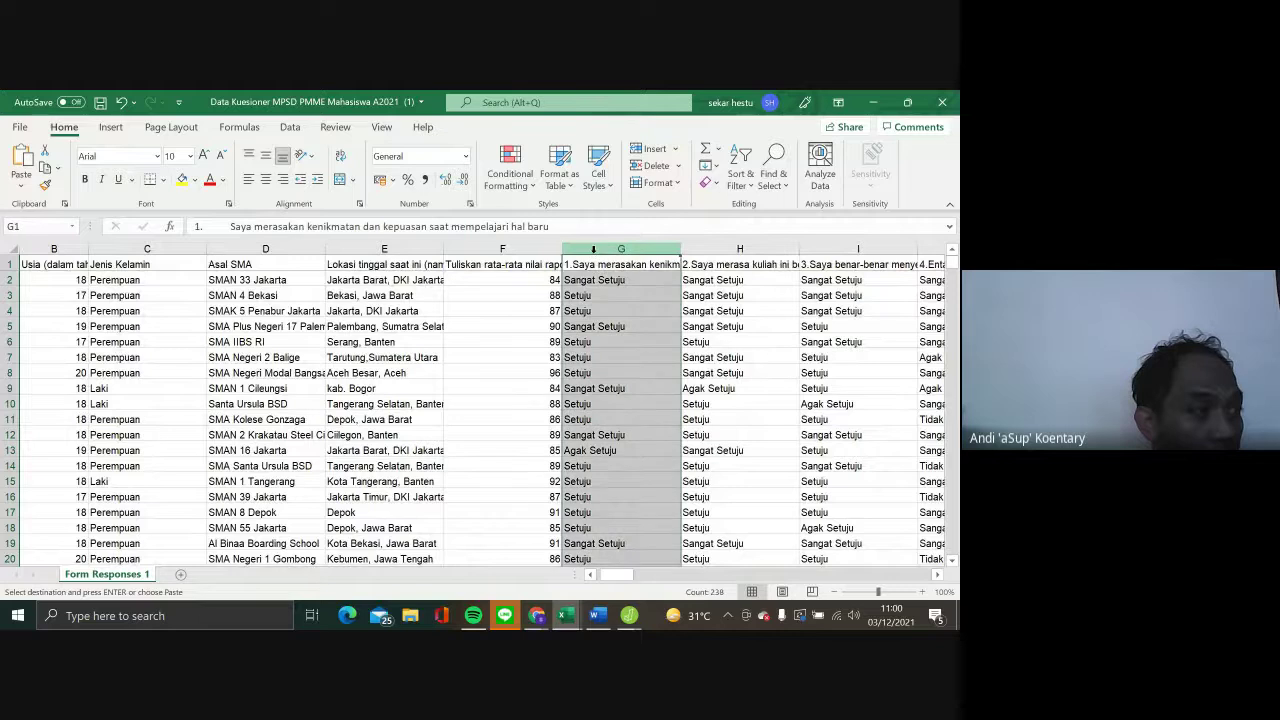
pyautogui.rightClick(595, 253)
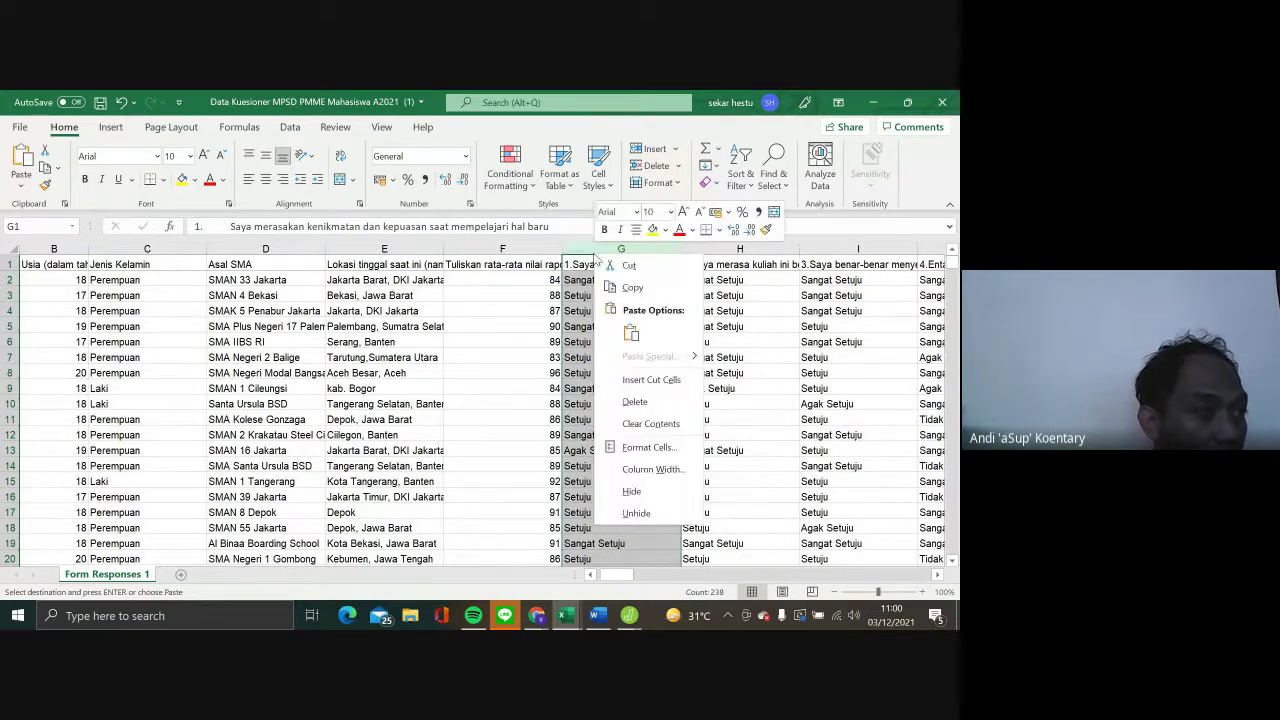
pyautogui.click(651, 380)
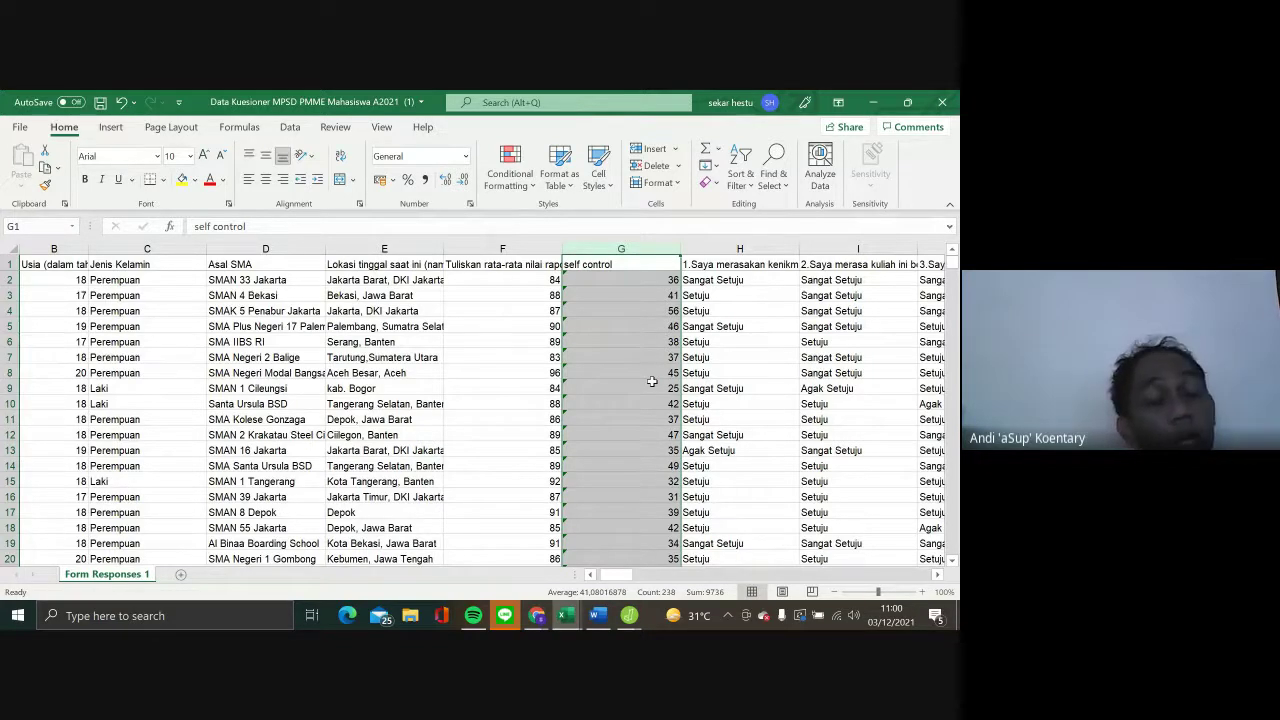
# Review the questionnaire columns between N and AO, covering the text responses and the numeric items, and dismiss the chat notification
pyautogui.hscroll(2, 651, 380)
pyautogui.hscroll(10, 651, 380)
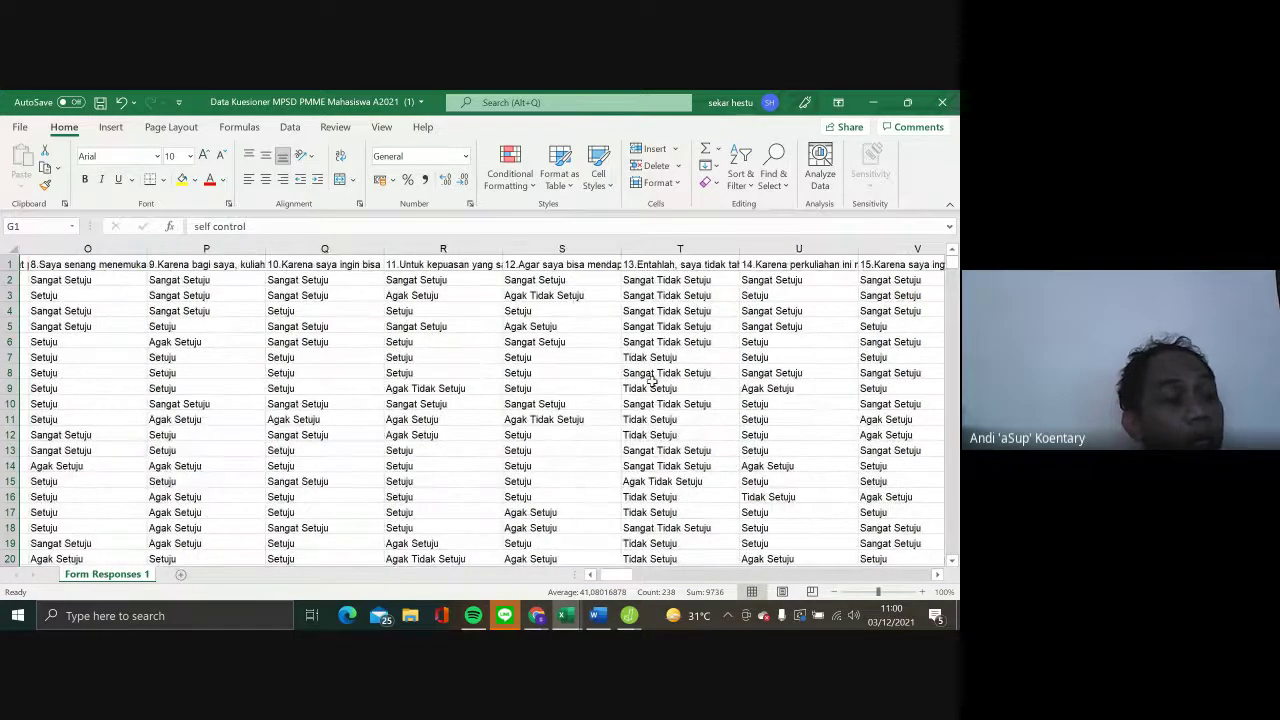
pyautogui.hscroll(3, 651, 380)
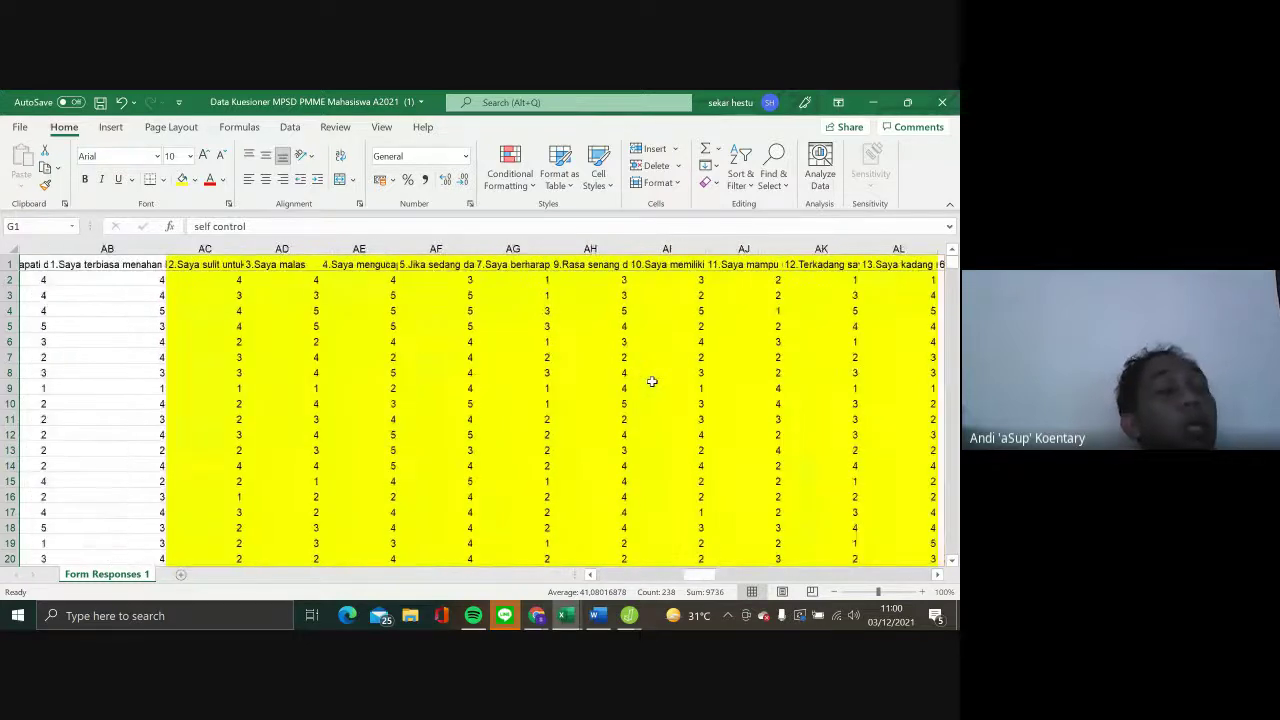
pyautogui.hscroll(1, 741, 274)
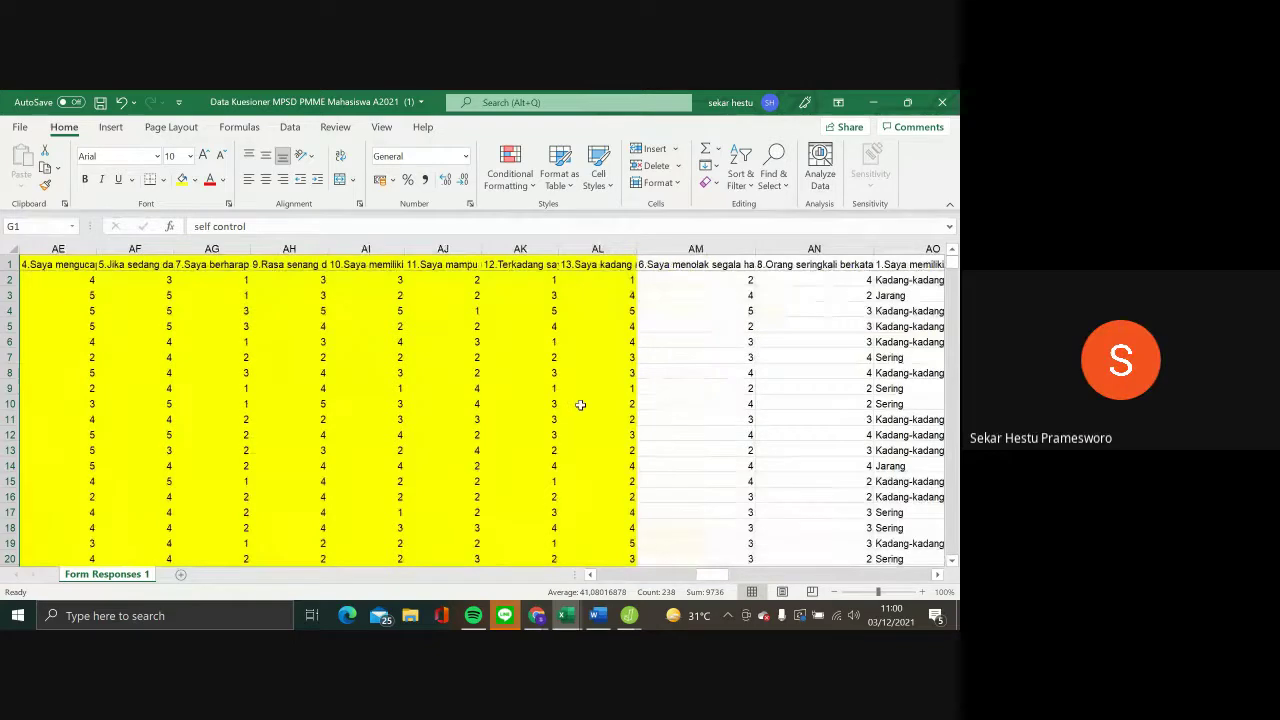
pyautogui.hscroll(-1, 580, 404)
pyautogui.hscroll(-4, 580, 404)
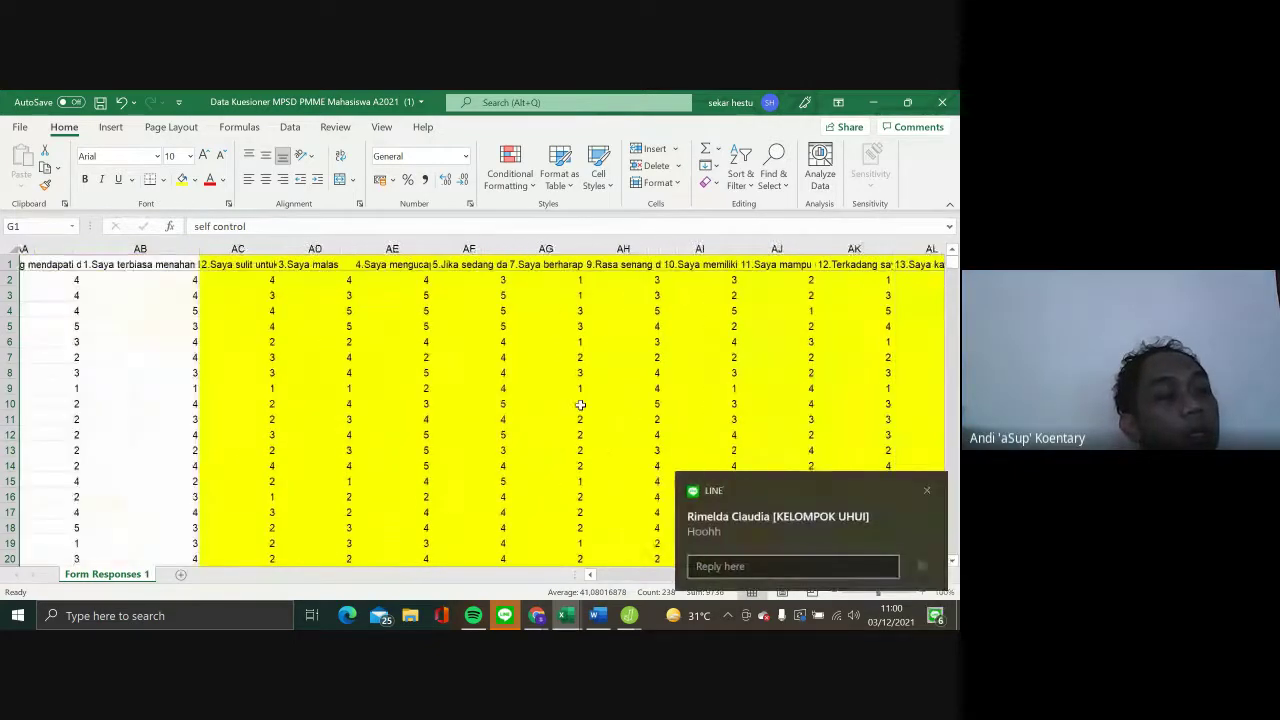
pyautogui.click(927, 491)
pyautogui.hscroll(-3, 671, 430)
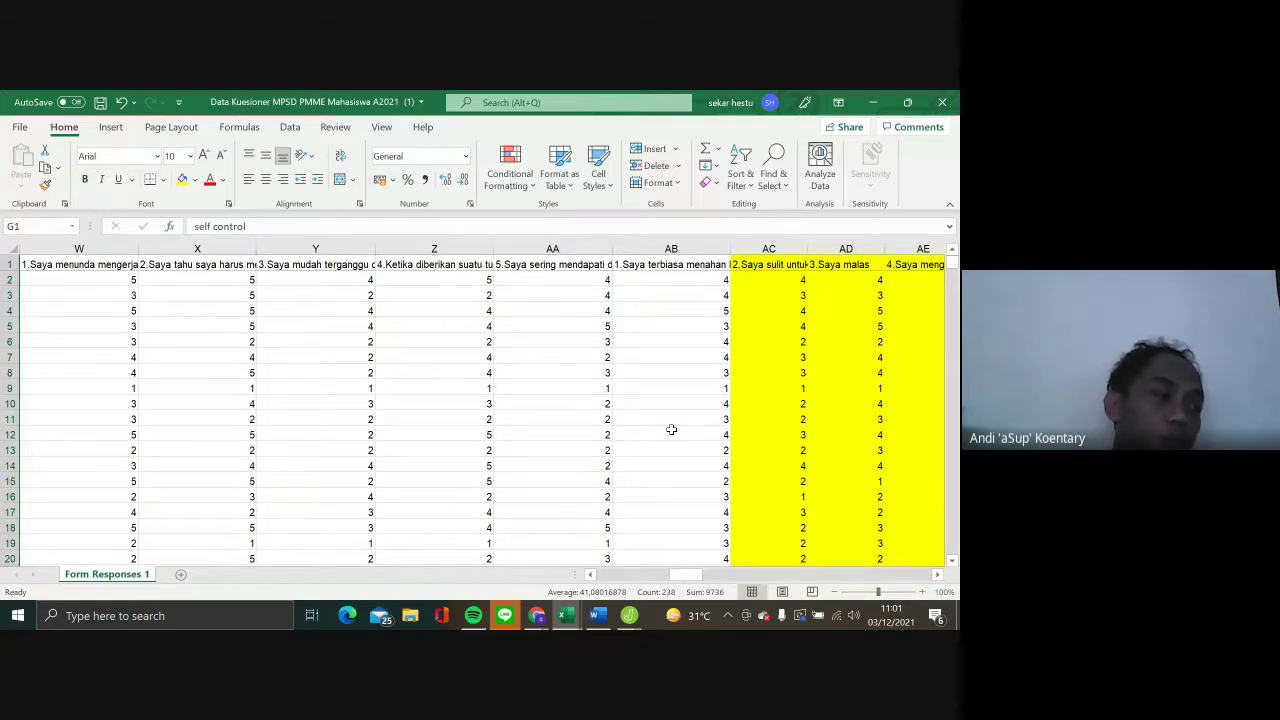
pyautogui.hscroll(-3, 671, 429)
pyautogui.hscroll(-6, 671, 429)
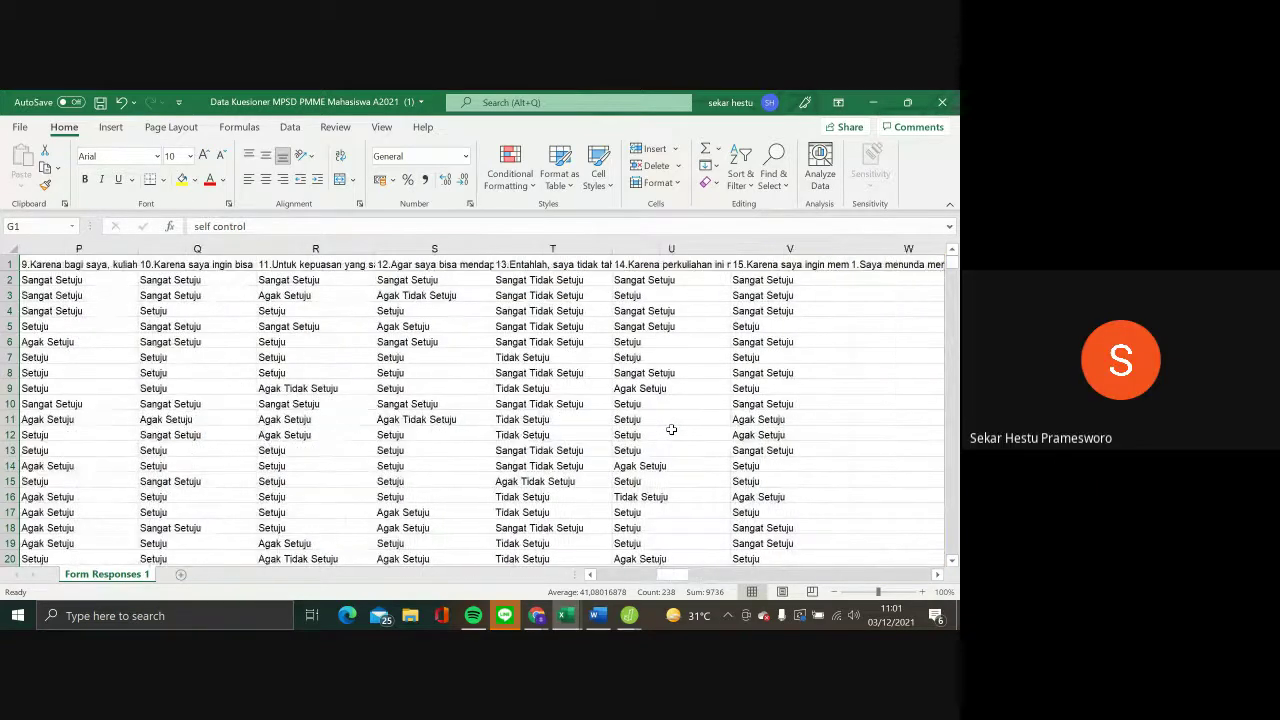
pyautogui.hscroll(-1, 671, 429)
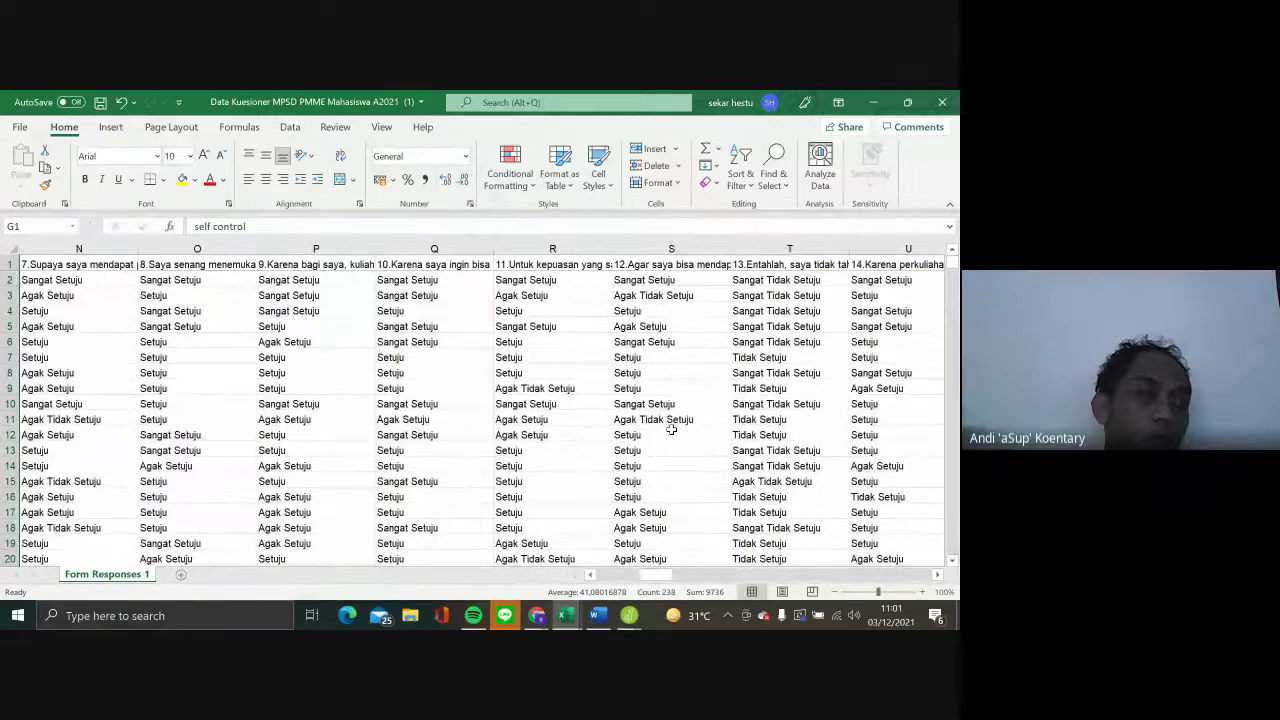
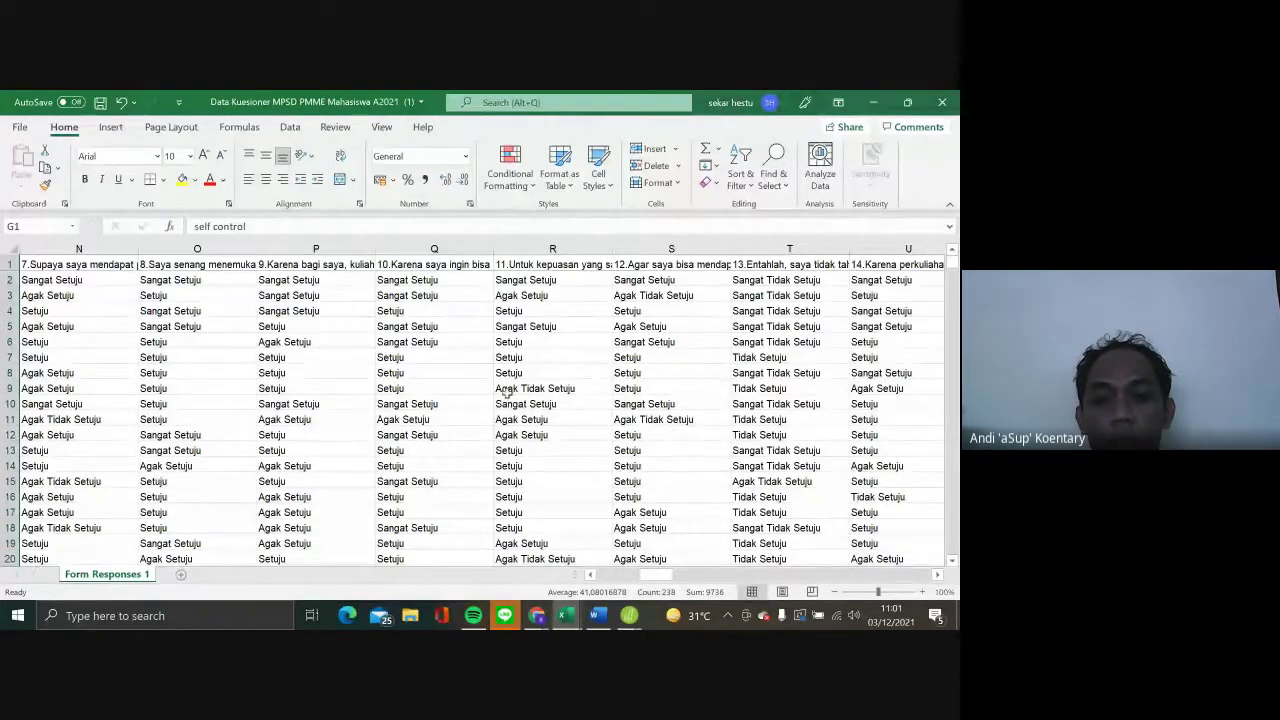
# Save a copy of the workbook in Downloads as "Data Kuesioner MPSD PMME Mahasiswa A2021 (kontrol diri)" in Excel Workbook format
pyautogui.hscroll(-10, 507, 393)
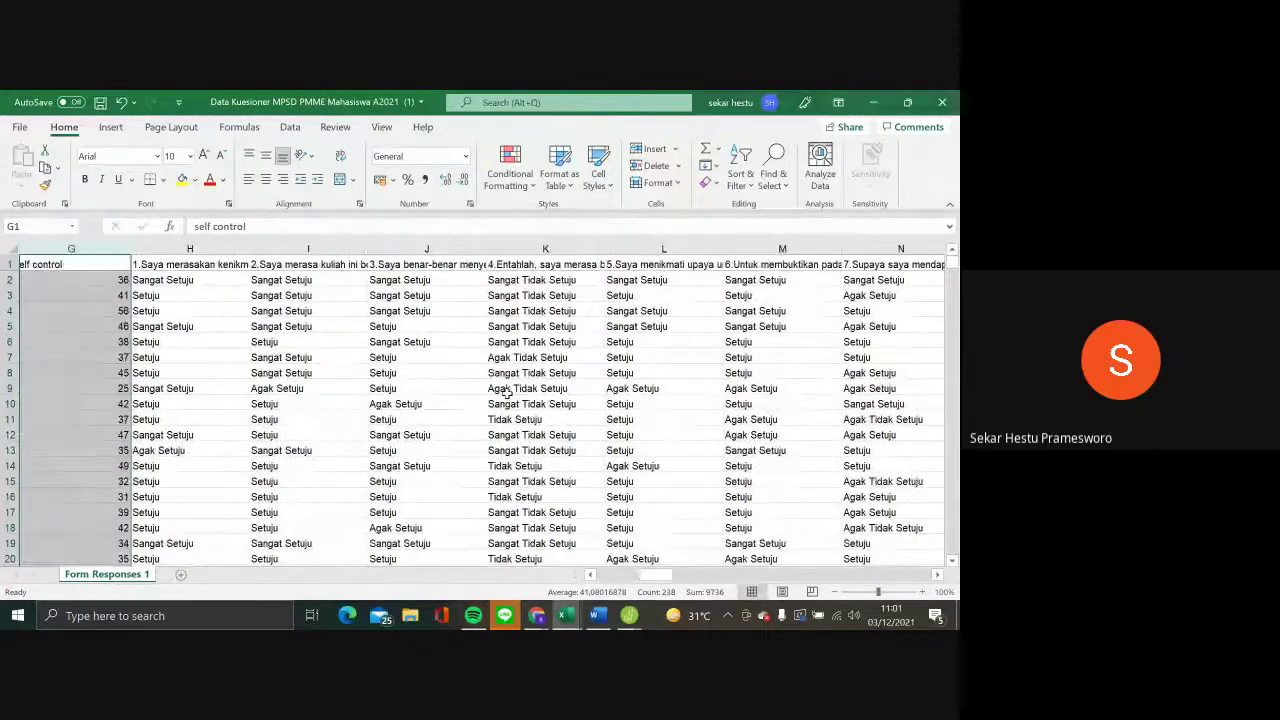
pyautogui.hscroll(-1, 507, 393)
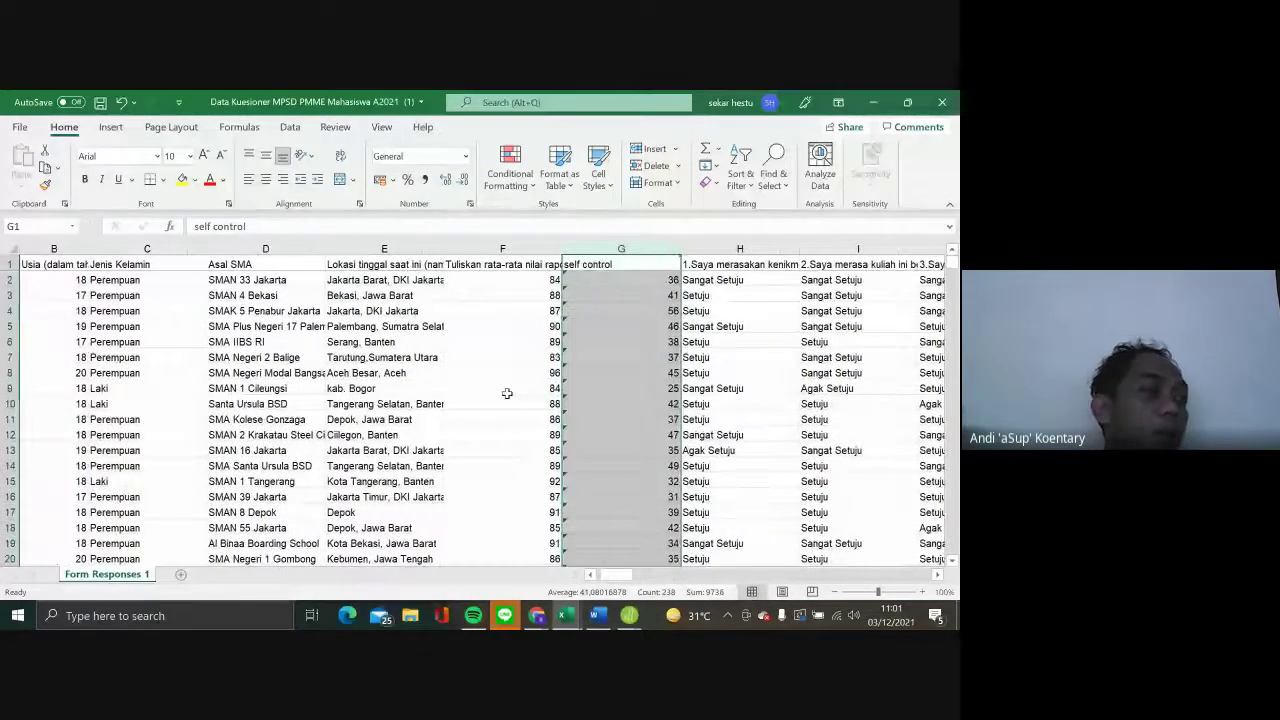
pyautogui.hscroll(1, 449, 391)
pyautogui.hscroll(-1, 441, 390)
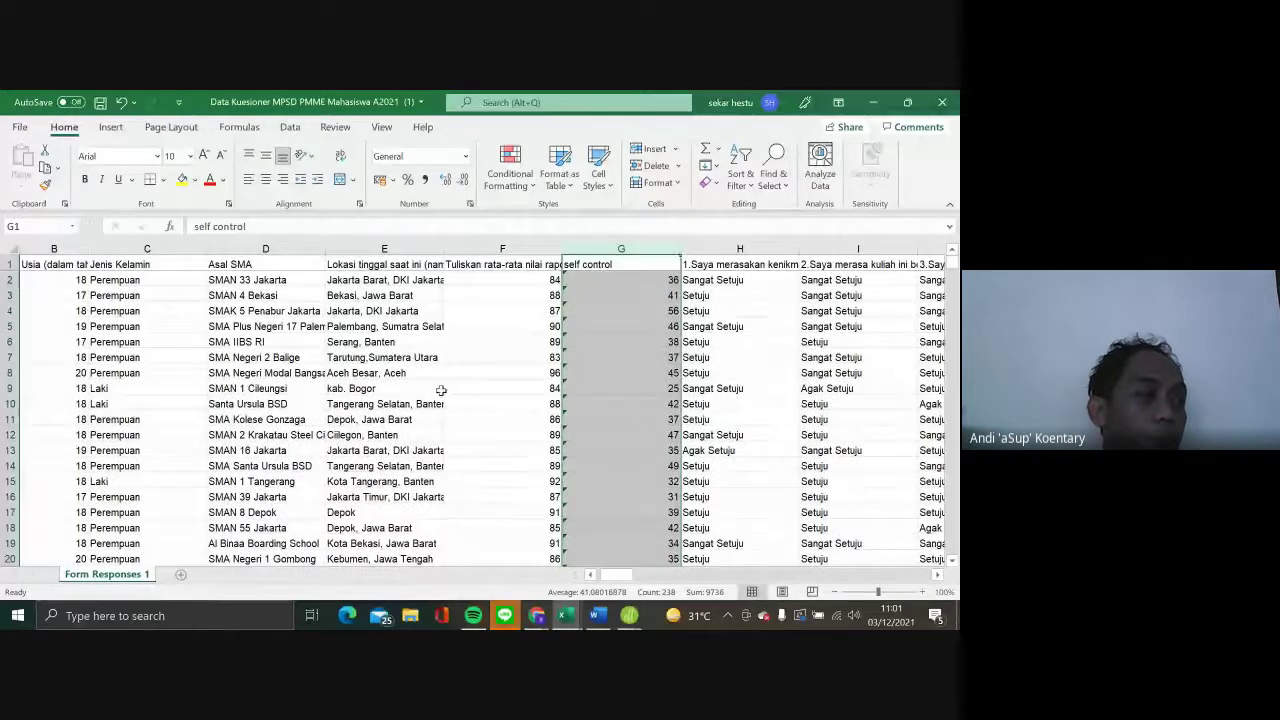
pyautogui.click(22, 135)
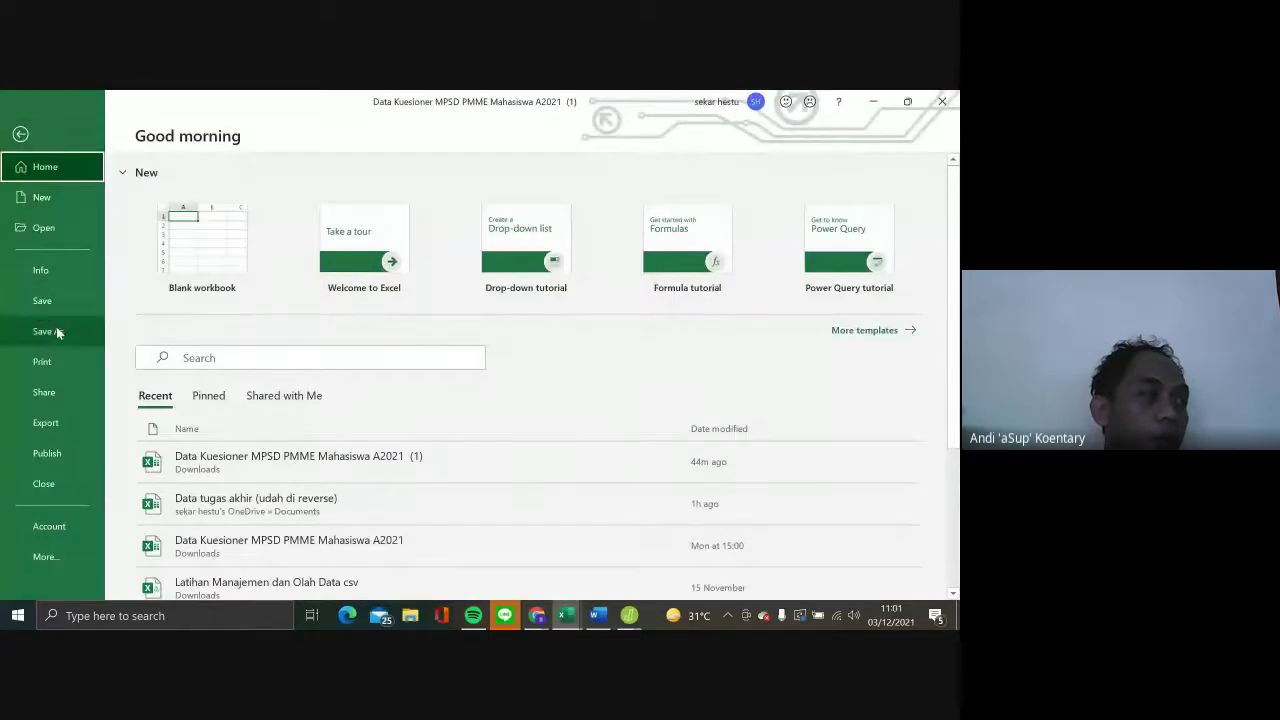
pyautogui.click(56, 330)
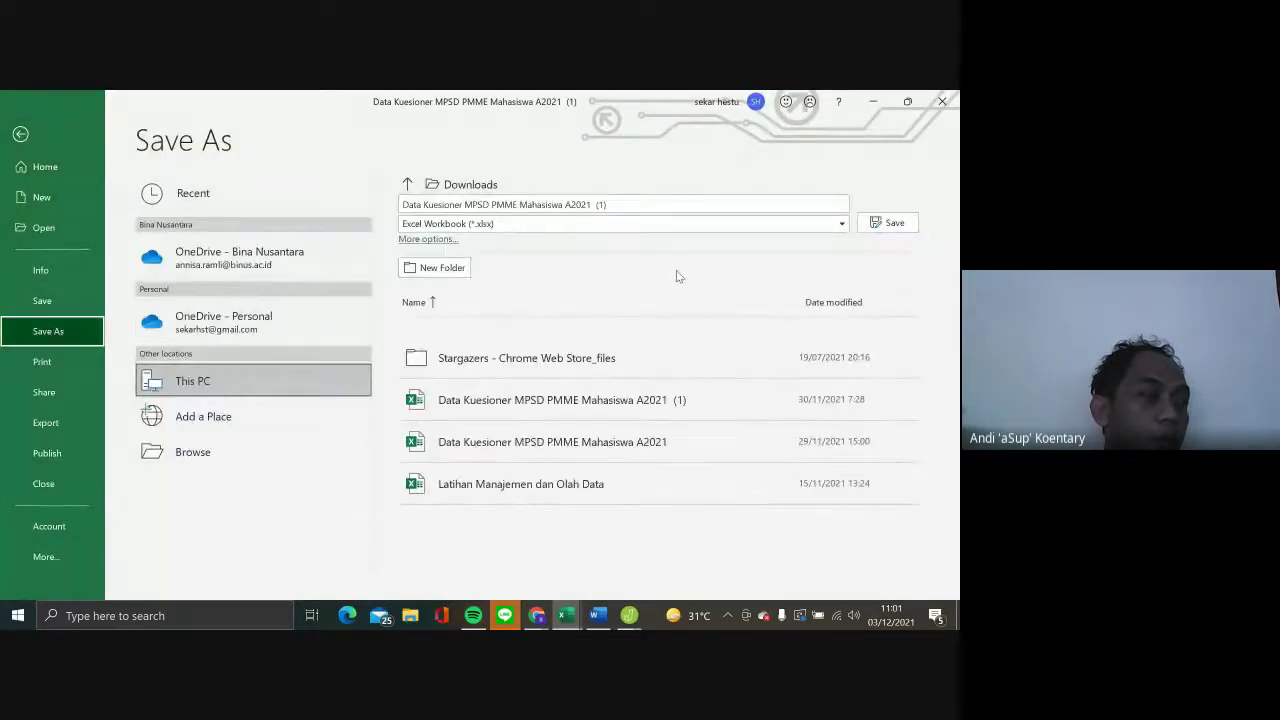
pyautogui.click(842, 228)
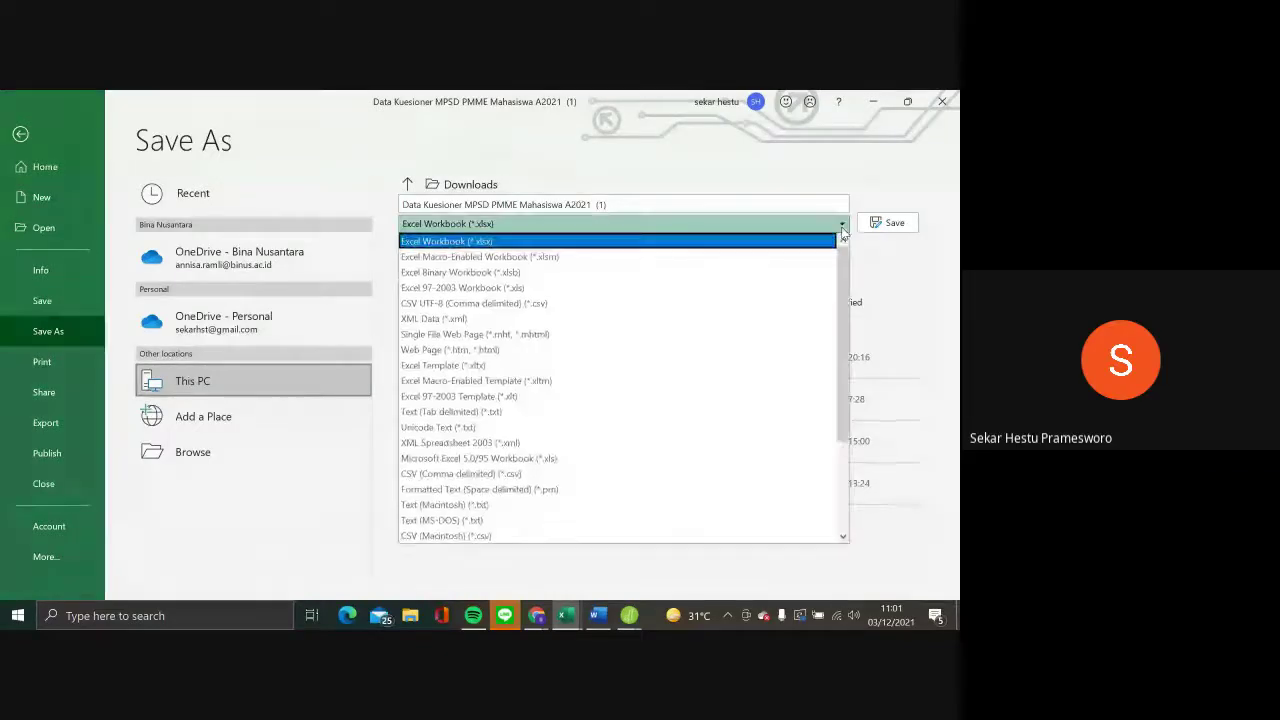
pyautogui.click(842, 228)
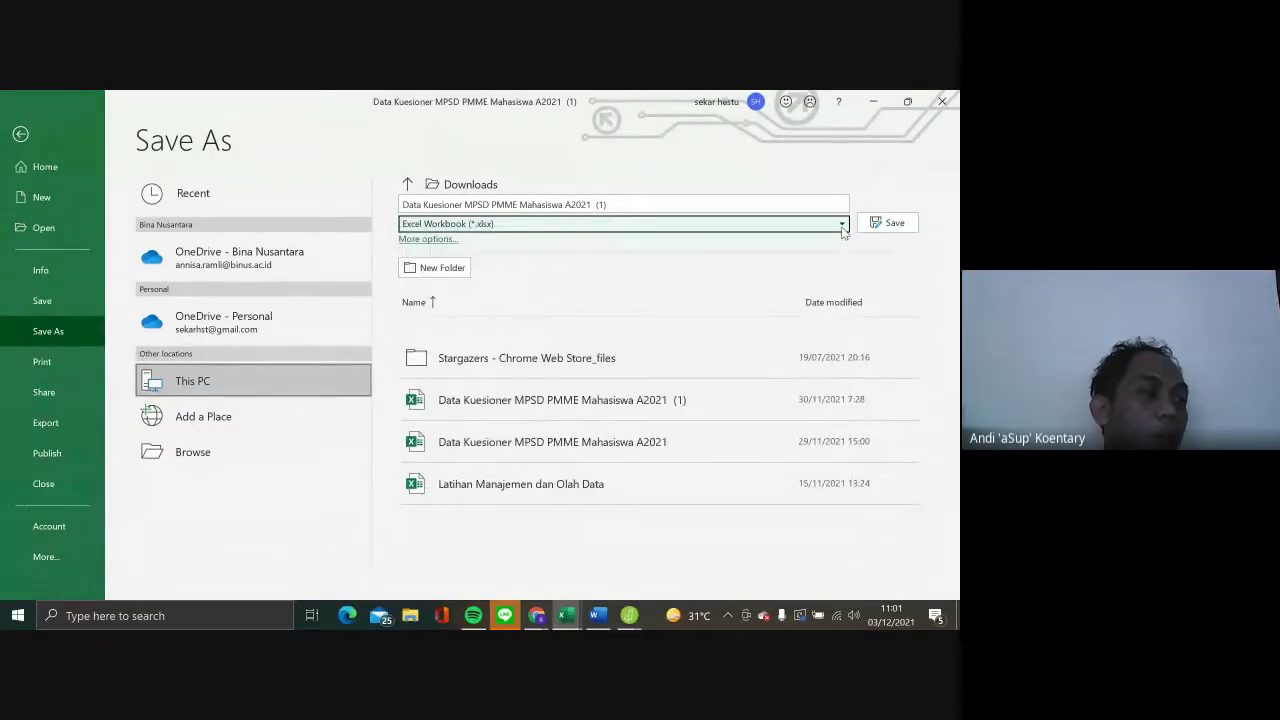
pyautogui.click(745, 207)
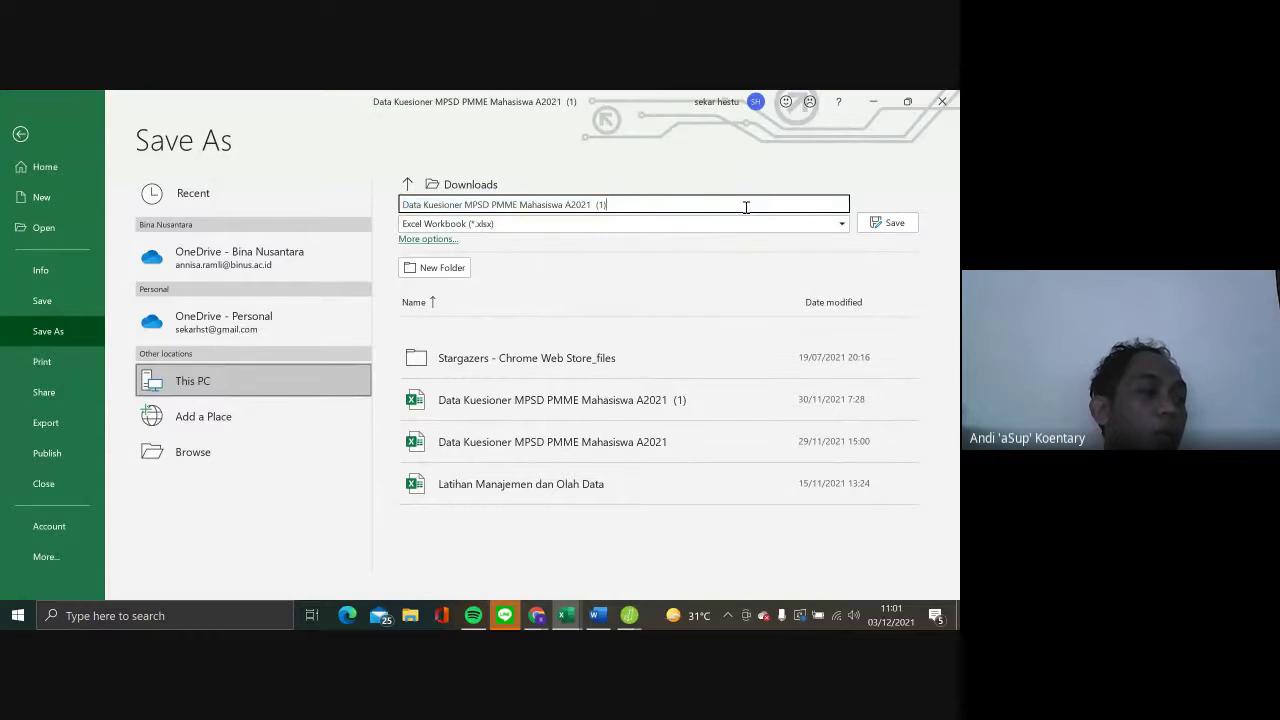
pyautogui.press('BackSpace')
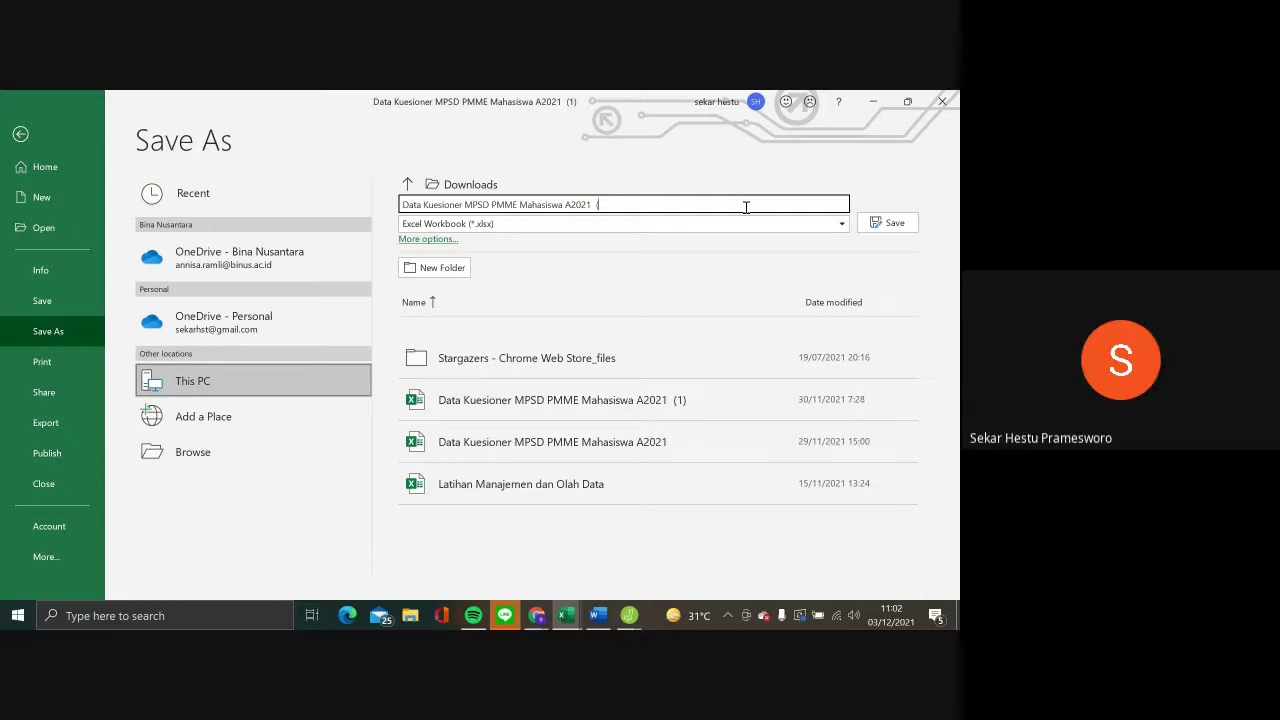
pyautogui.write('ntrol diri')
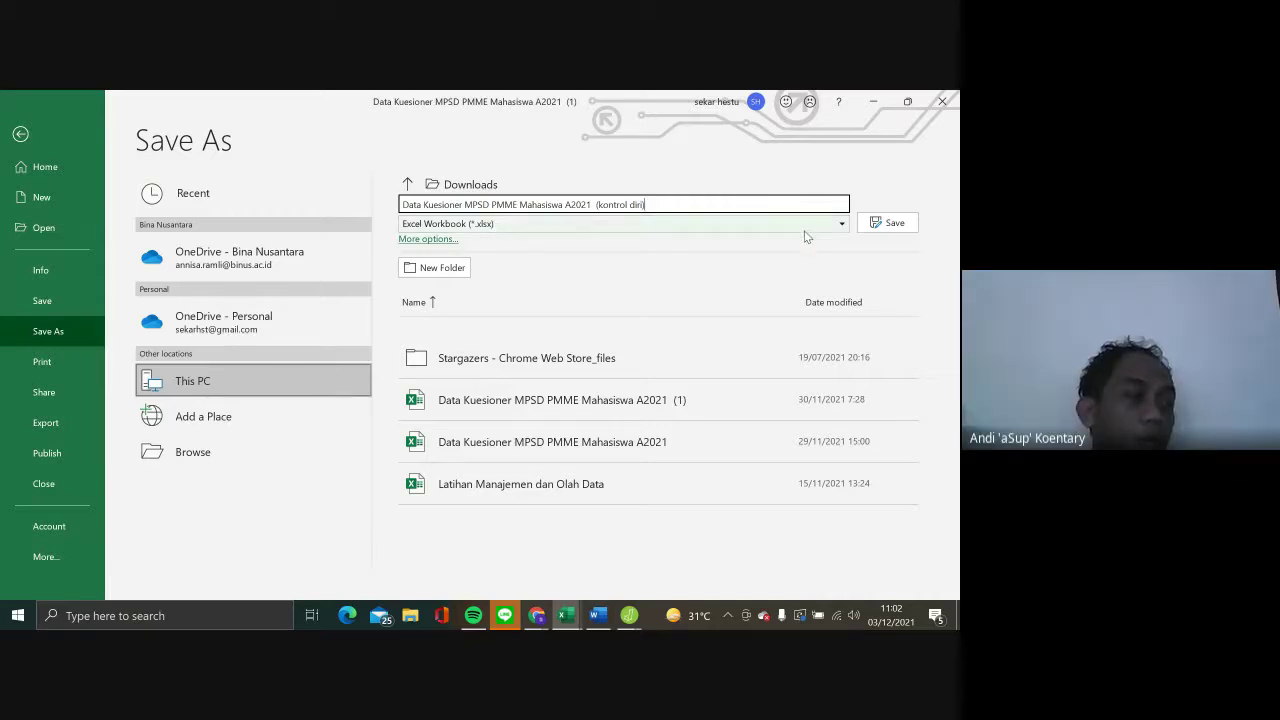
pyautogui.click(885, 223)
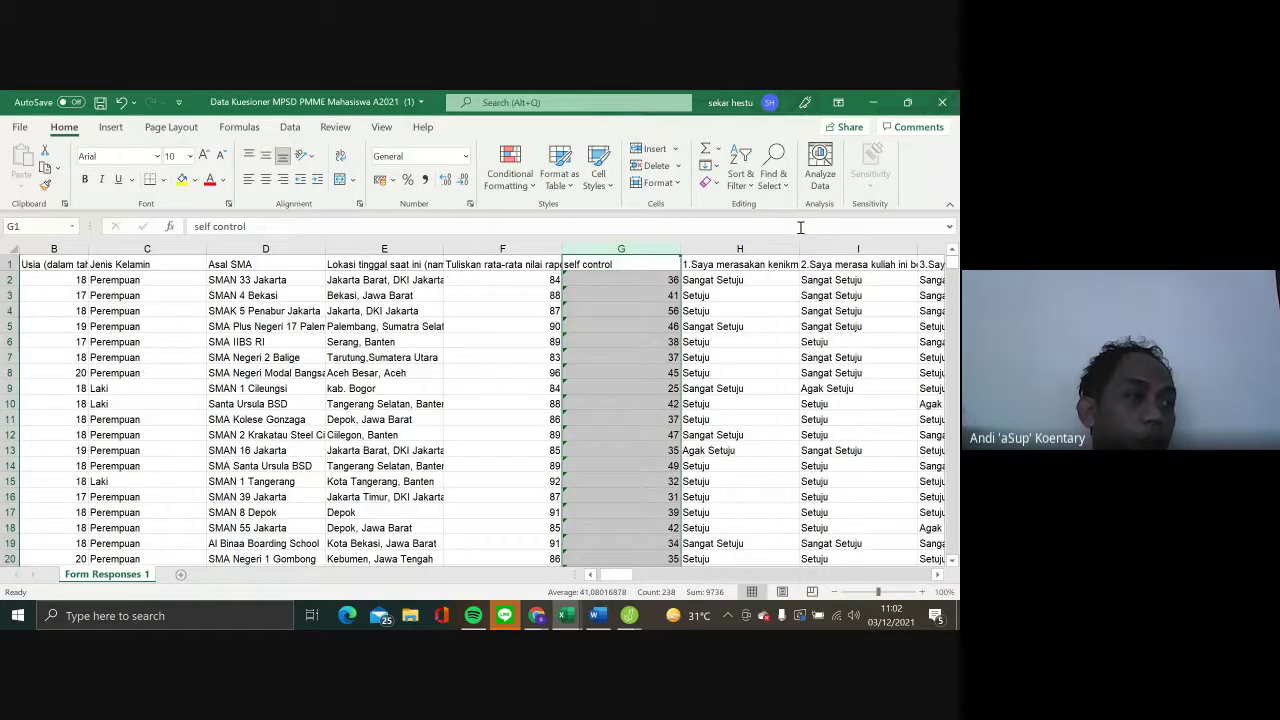
# Try to delete all questionnaire item columns from H through CO, right after the self control column
pyautogui.hscroll(2, 700, 380)
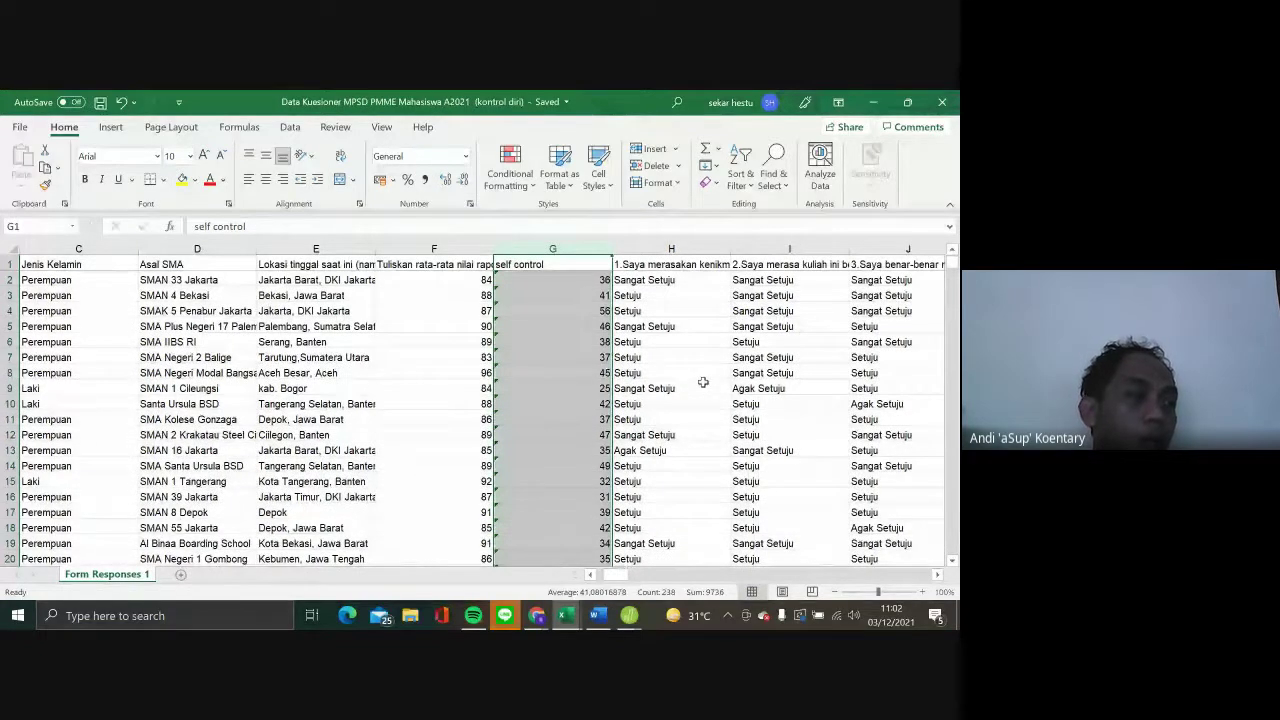
pyautogui.hscroll(3, 700, 380)
pyautogui.click(420, 274)
pyautogui.click(421, 249)
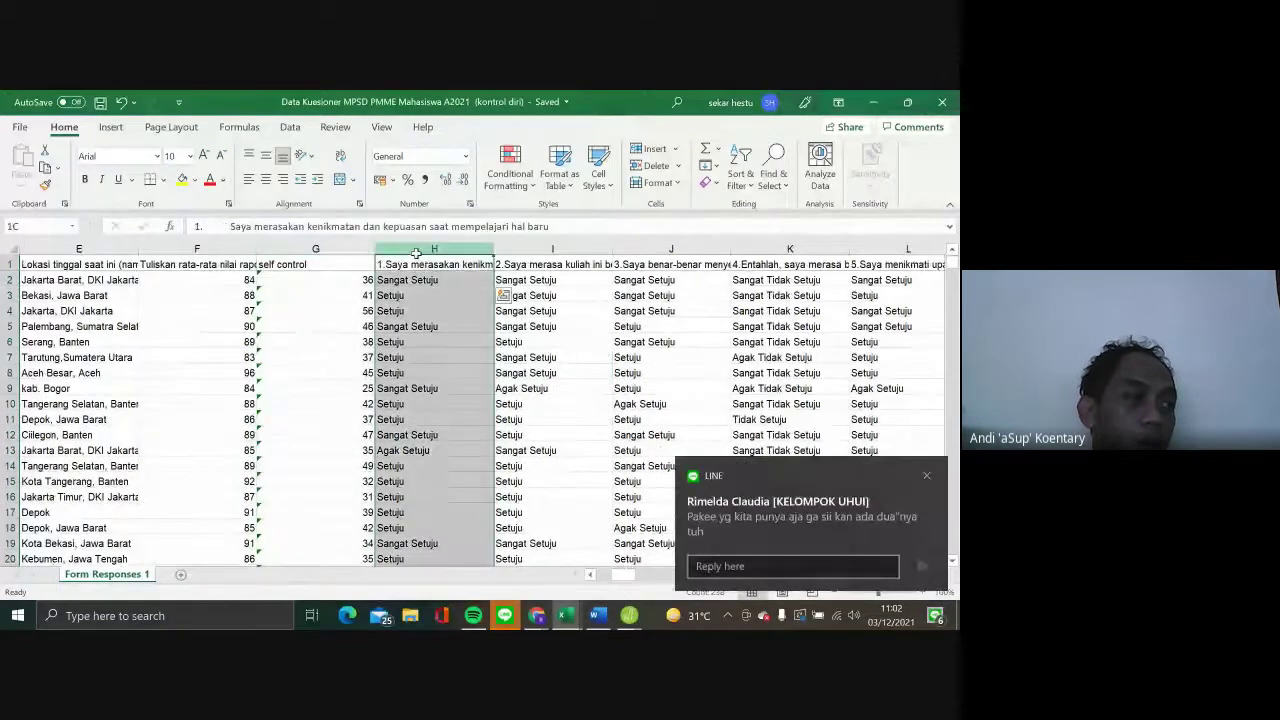
pyautogui.moveTo(421, 249); pyautogui.dragTo(787, 270)
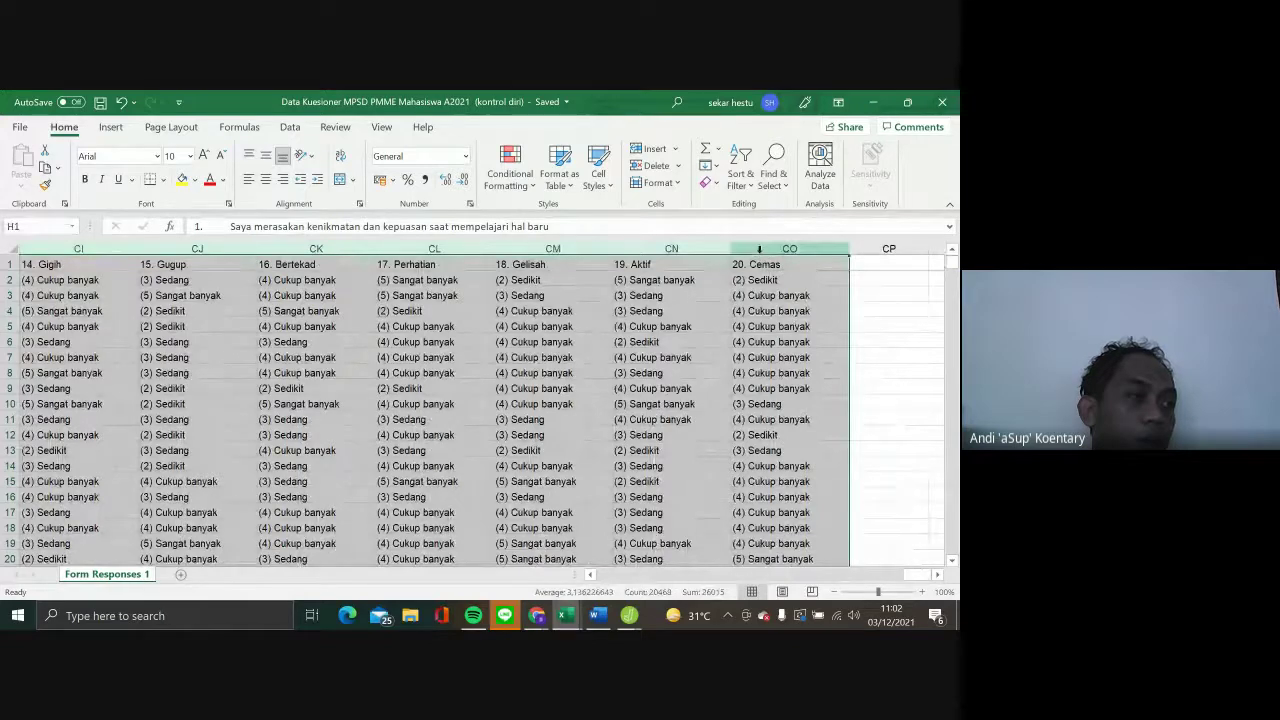
pyautogui.rightClick(763, 251)
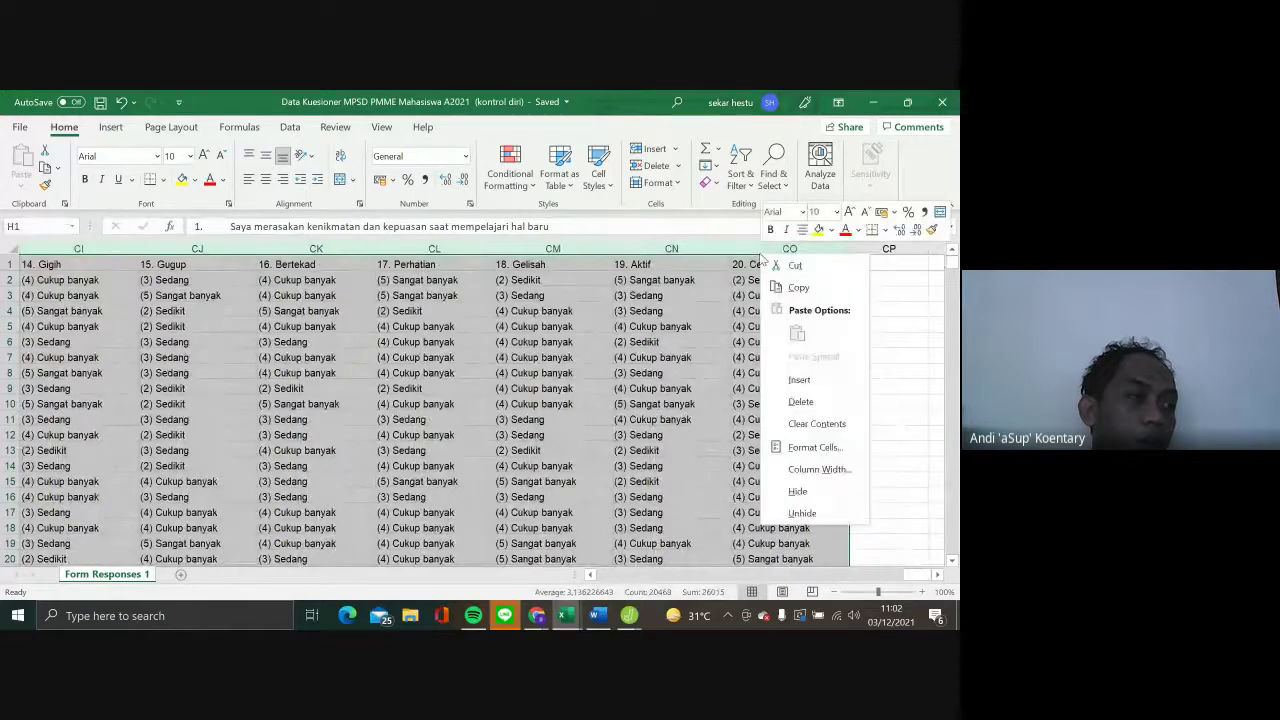
pyautogui.click(800, 401)
# Check the self control column G beside the demographic data and undo the deletion of columns H through CO
pyautogui.hscroll(-3, 629, 394)
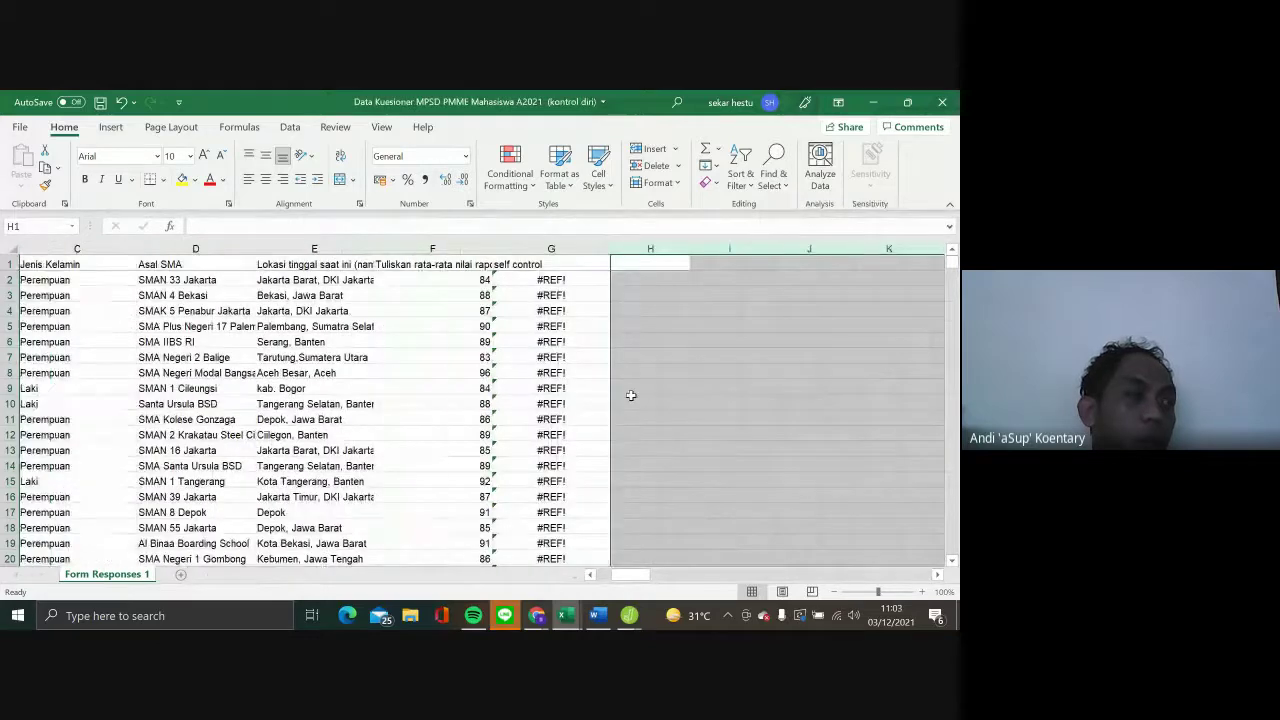
pyautogui.click(516, 375)
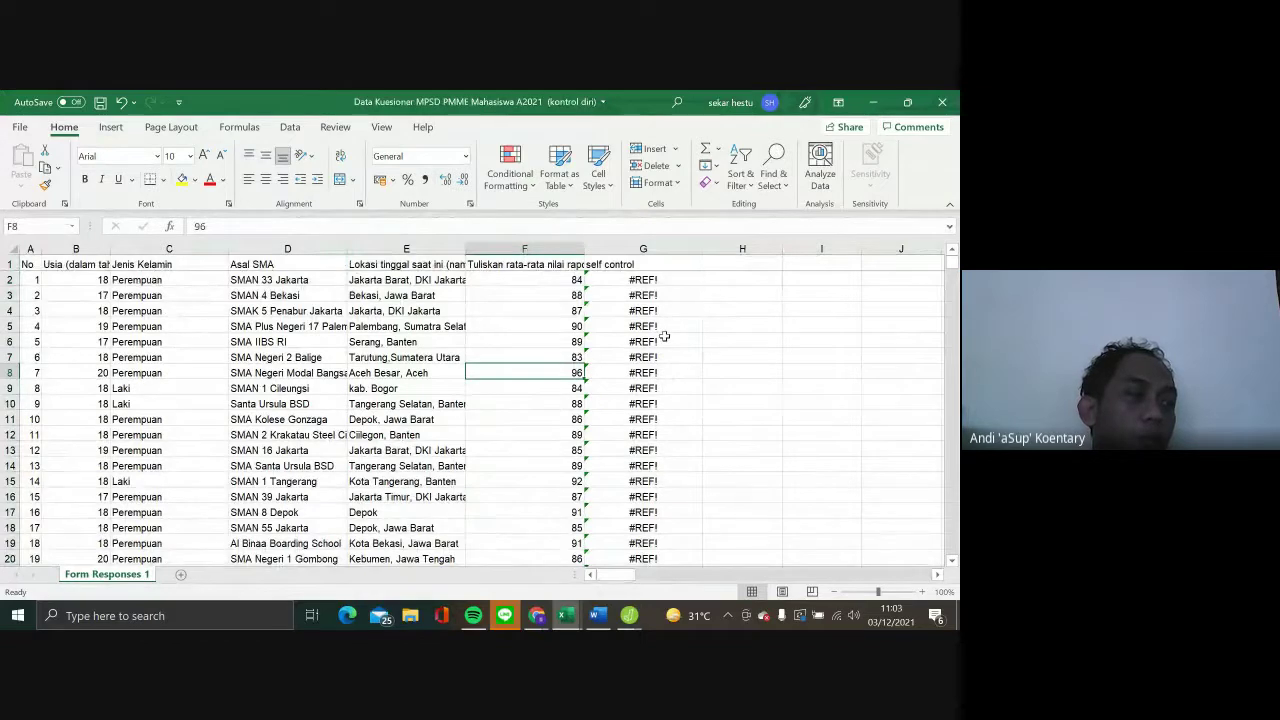
pyautogui.scroll(-1, 769, 343)
pyautogui.scroll(1, 770, 344)
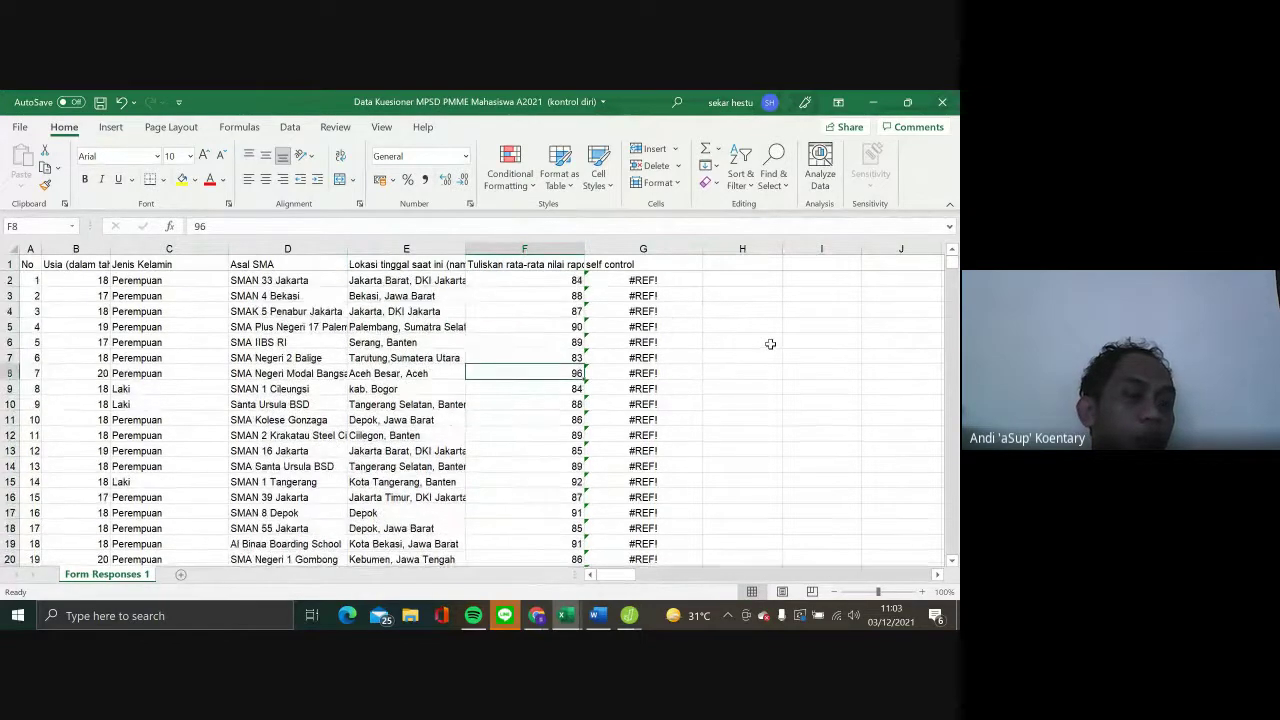
pyautogui.click(733, 288)
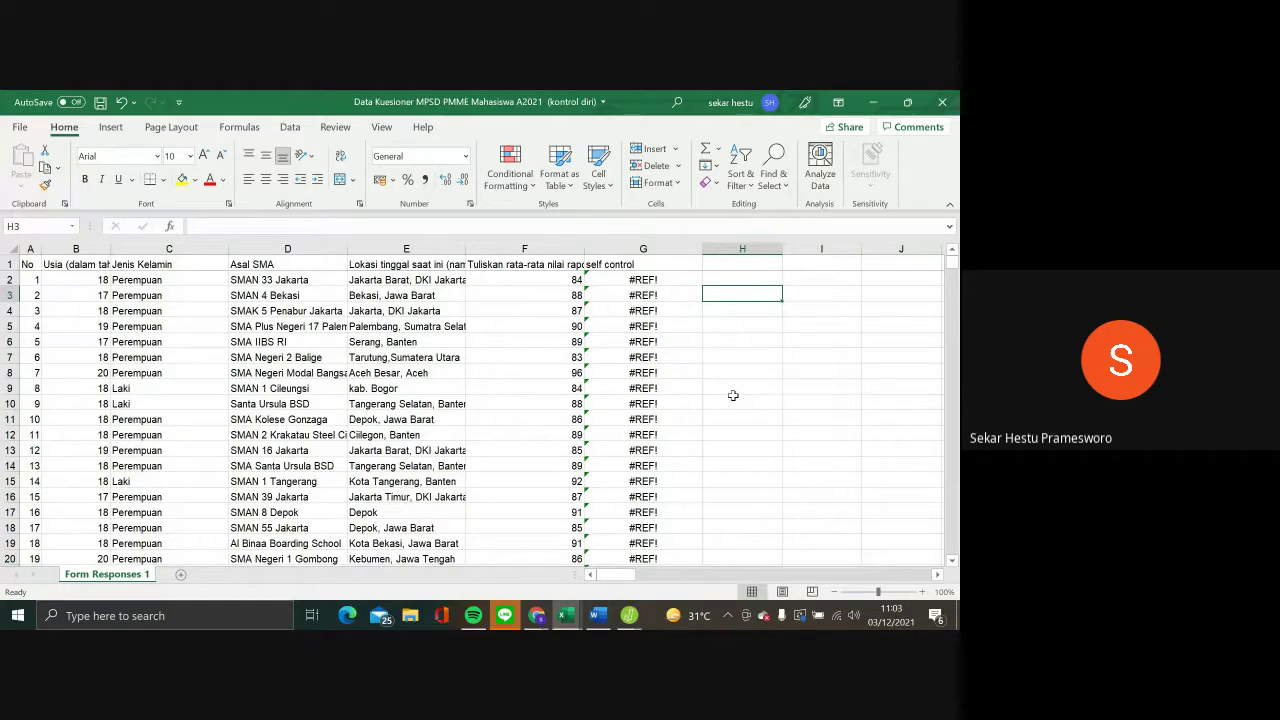
pyautogui.click(121, 102)
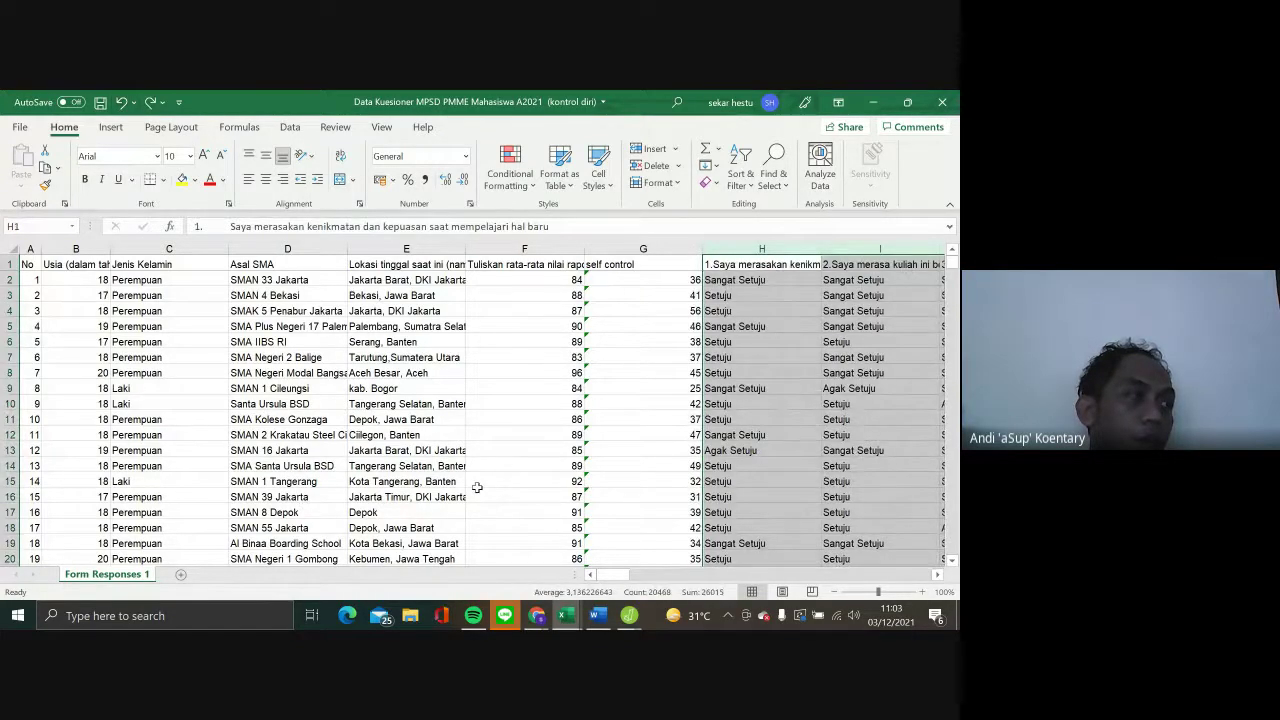
# Copy the self control totals from G2 down to the last respondent in G238
pyautogui.hscroll(3, 477, 487)
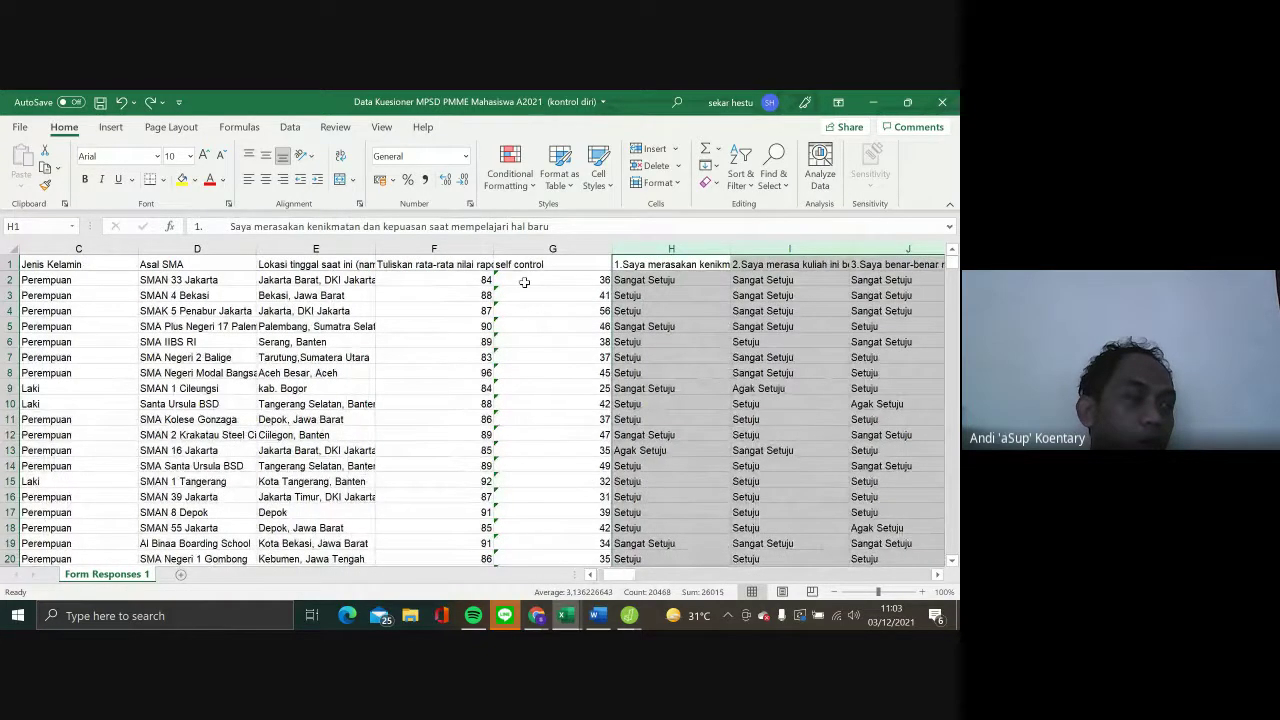
pyautogui.click(517, 279)
pyautogui.click(516, 264)
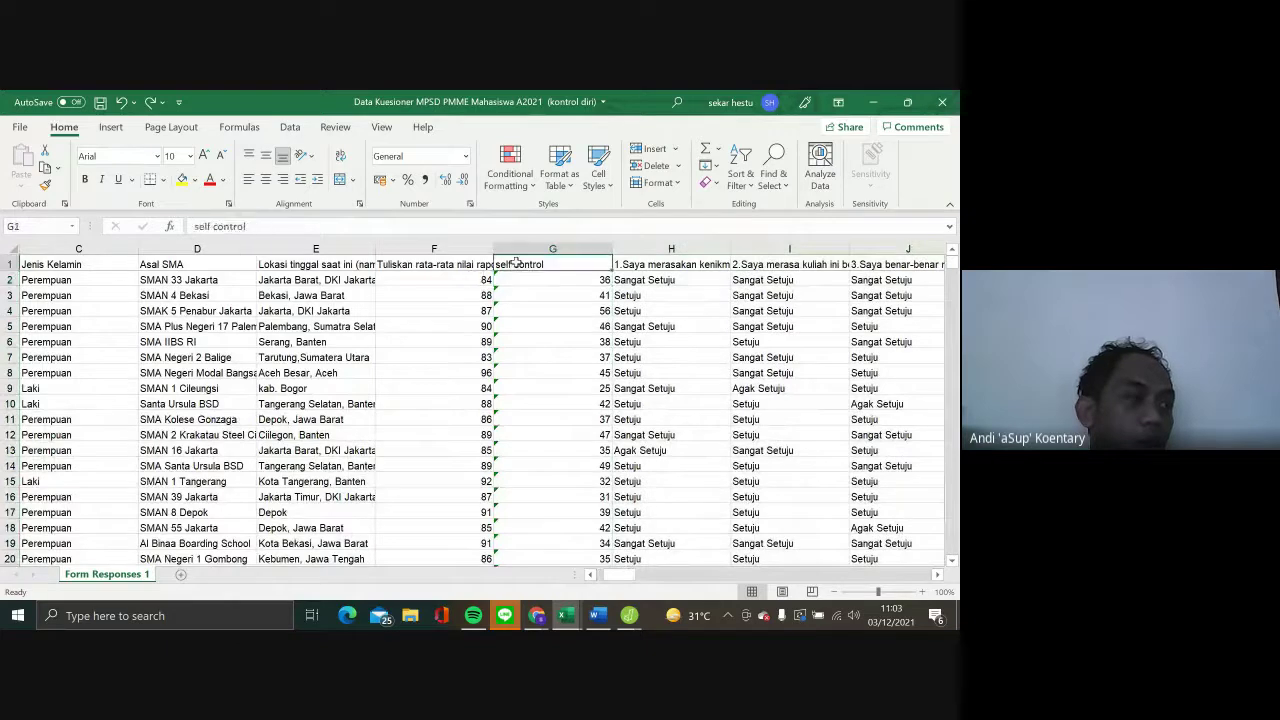
pyautogui.scroll(1, 540, 351)
pyautogui.scroll(-1, 540, 351)
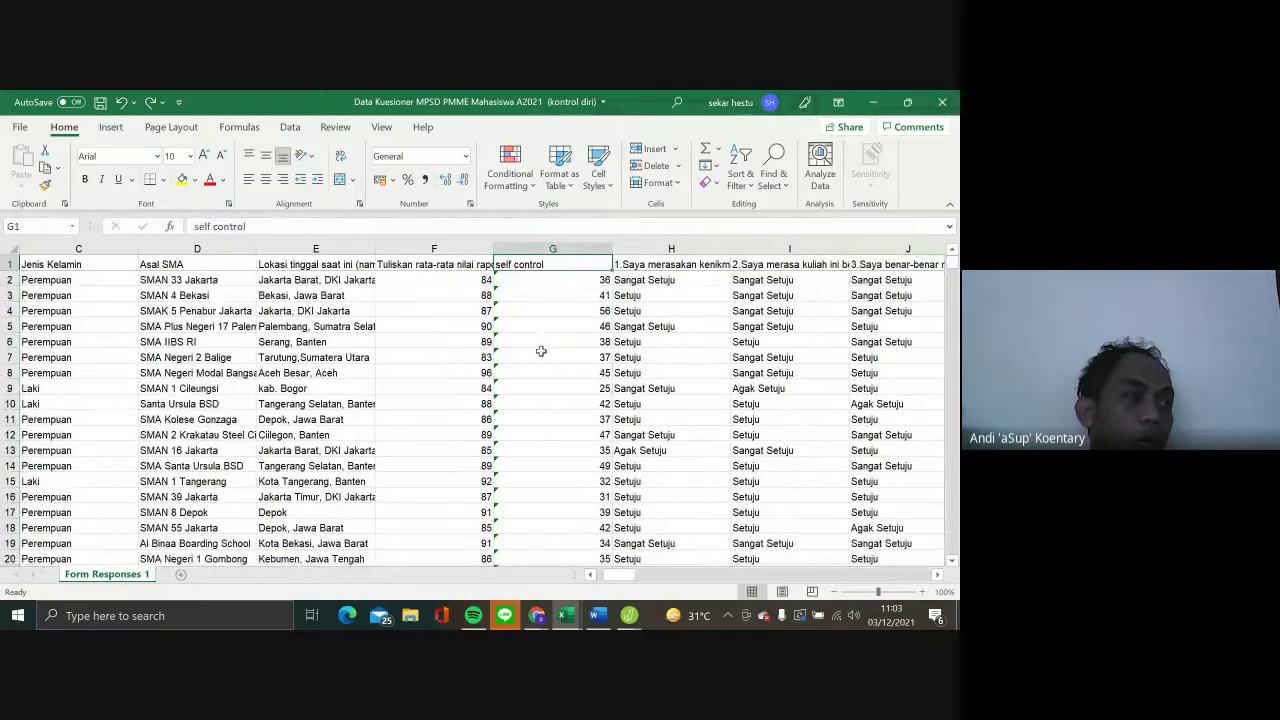
pyautogui.click(523, 280)
pyautogui.moveTo(522, 282); pyautogui.dragTo(595, 512)
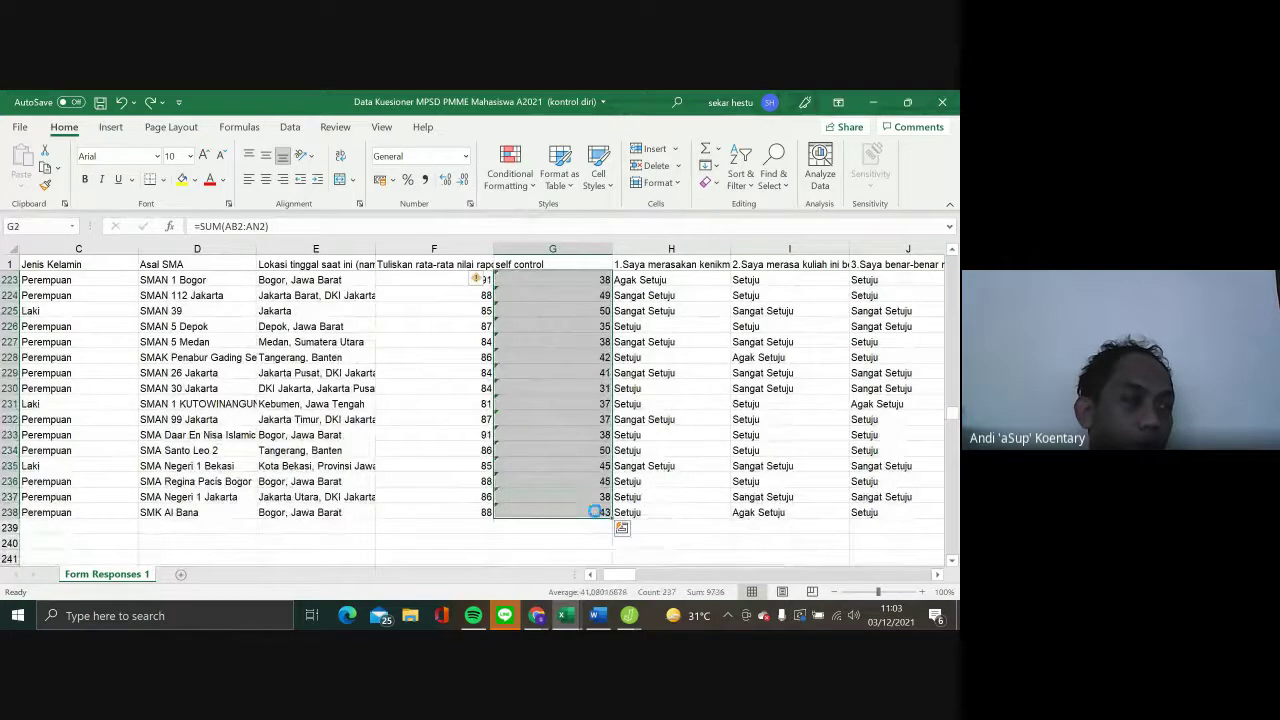
pyautogui.hotkey('ctrl', 'c')
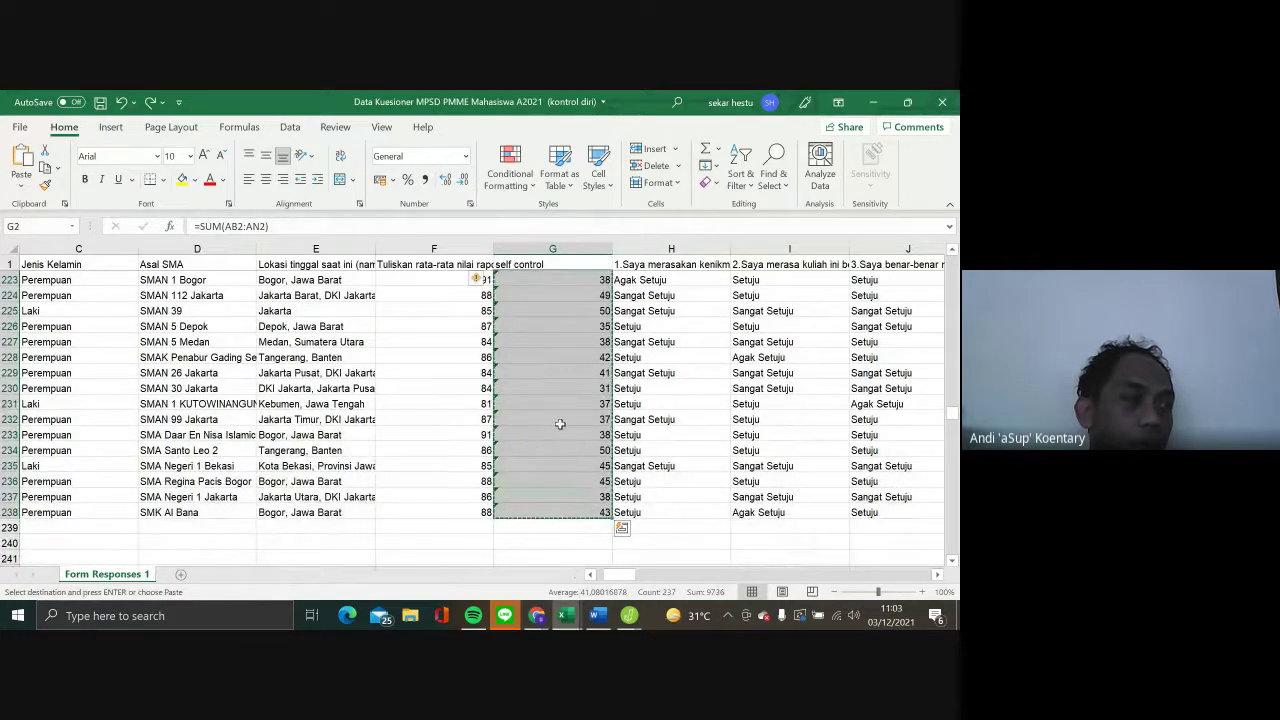
# Paste the copied self control totals back over themselves from G2 as values only, replacing the SUM formulas
pyautogui.scroll(7, 560, 424)
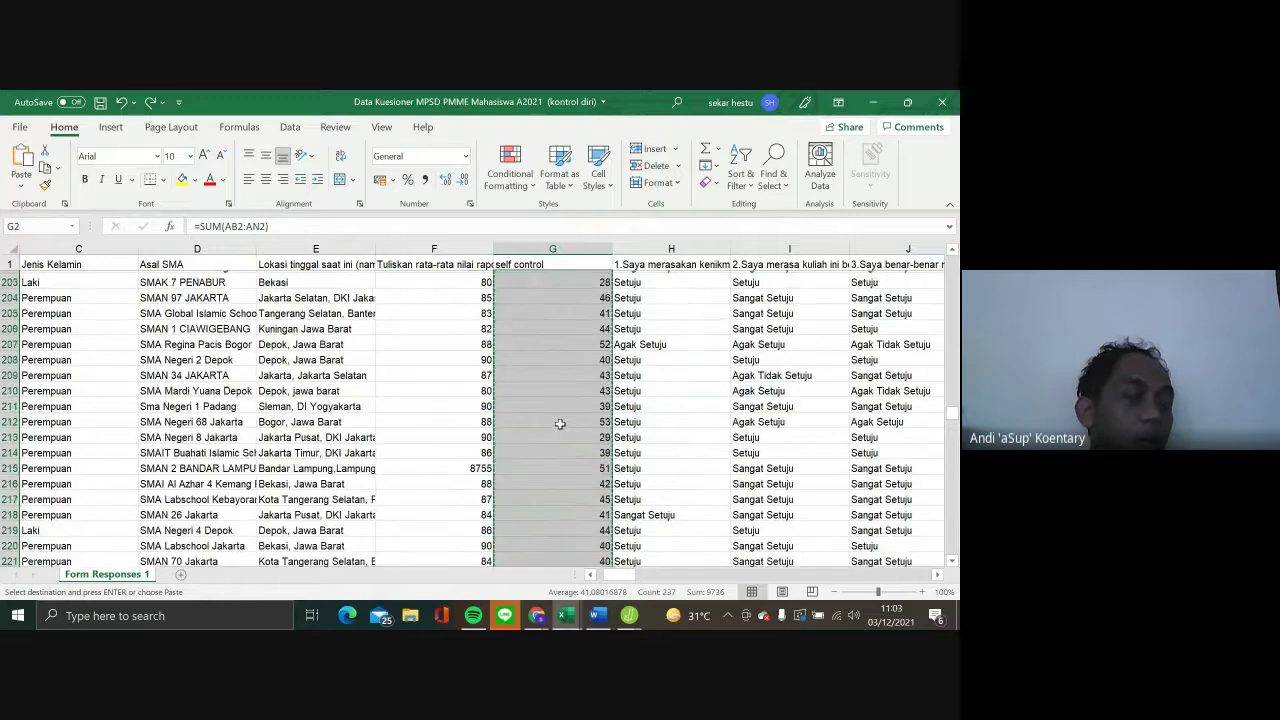
pyautogui.scroll(20, 560, 424)
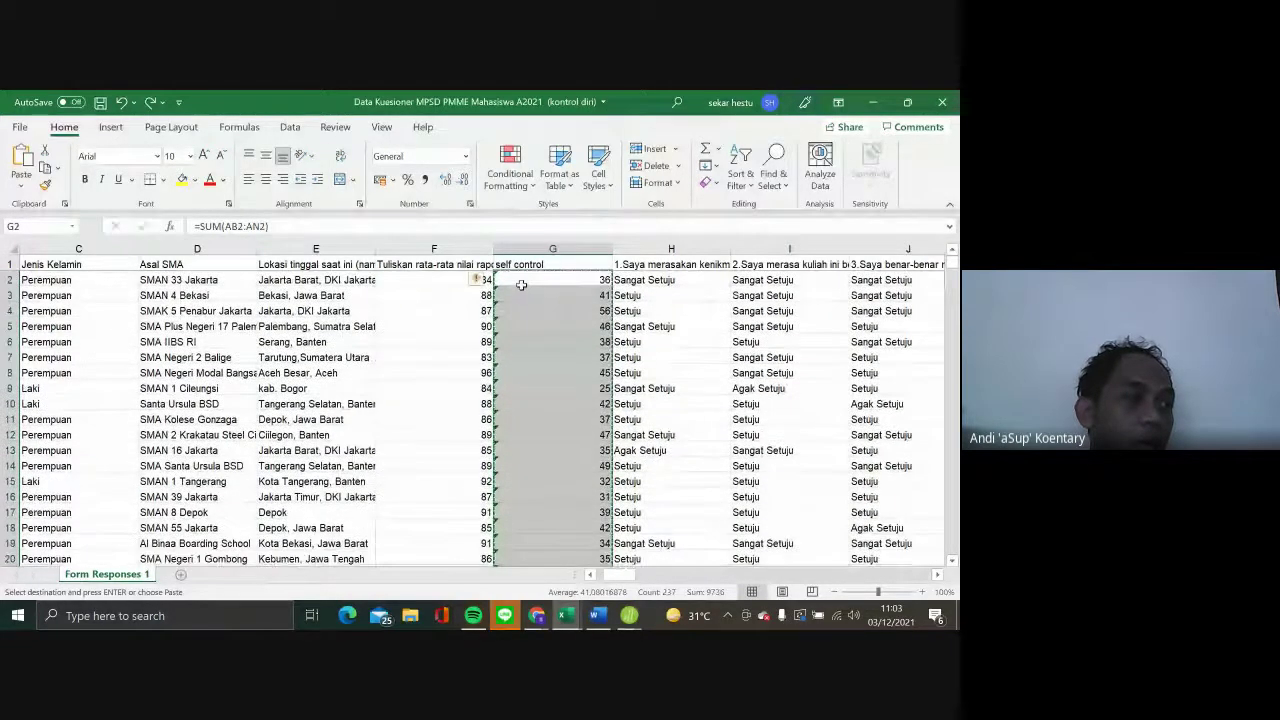
pyautogui.click(522, 281)
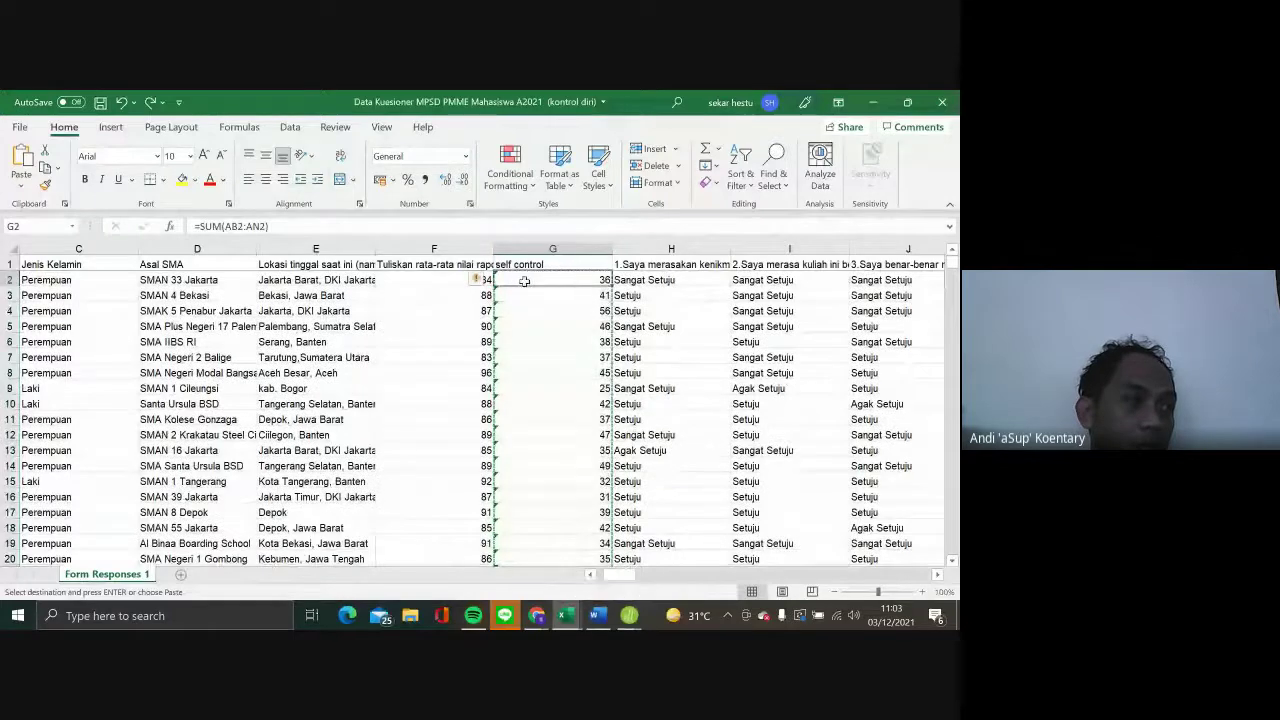
pyautogui.rightClick(542, 281)
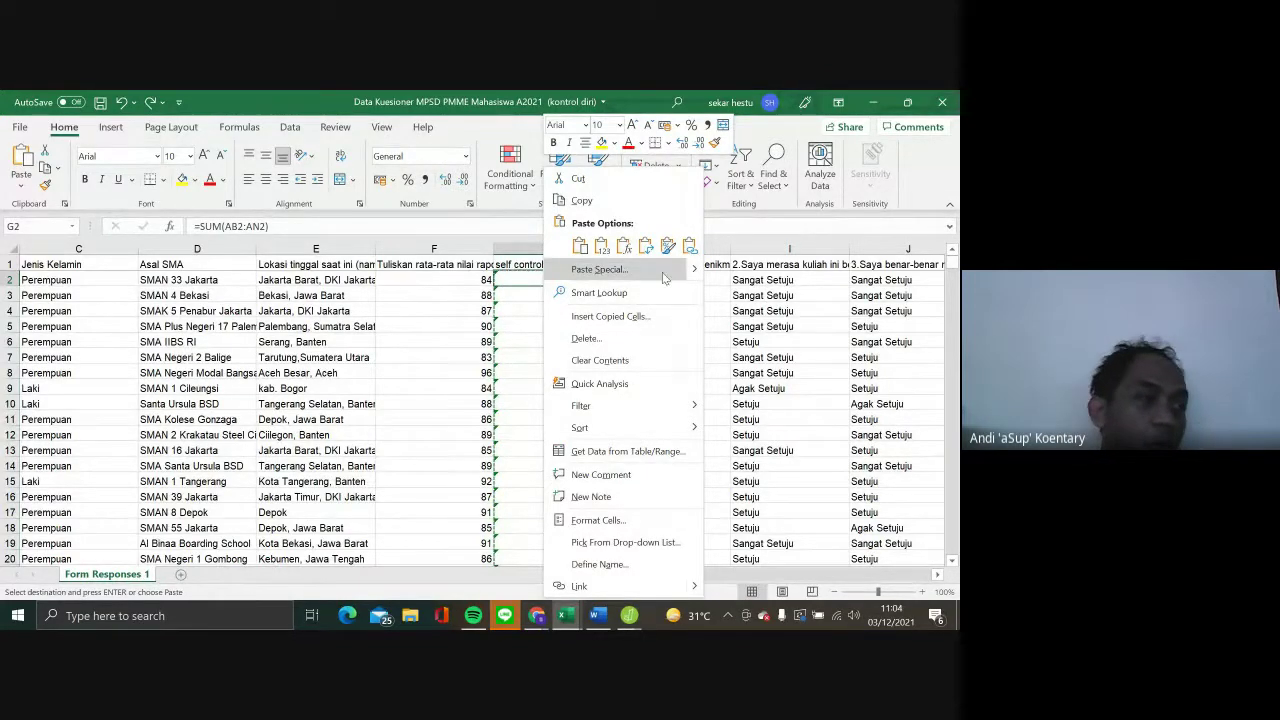
pyautogui.moveTo(695, 276)
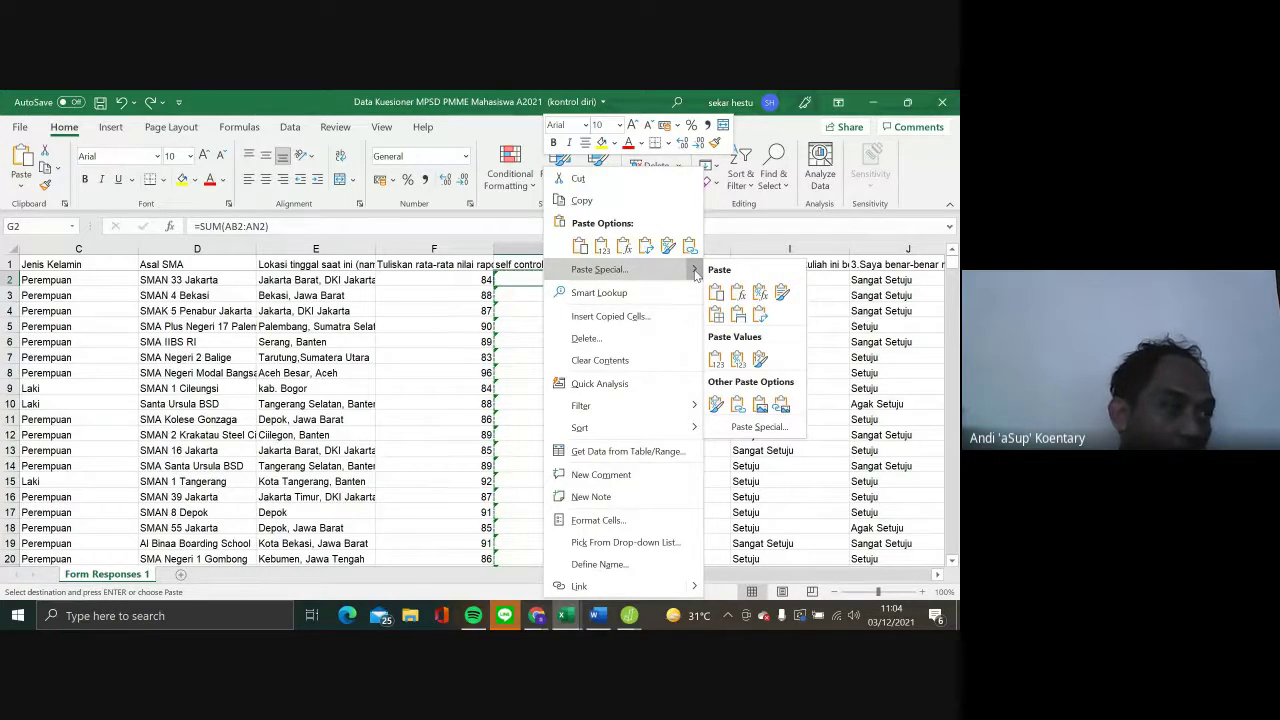
pyautogui.click(716, 360)
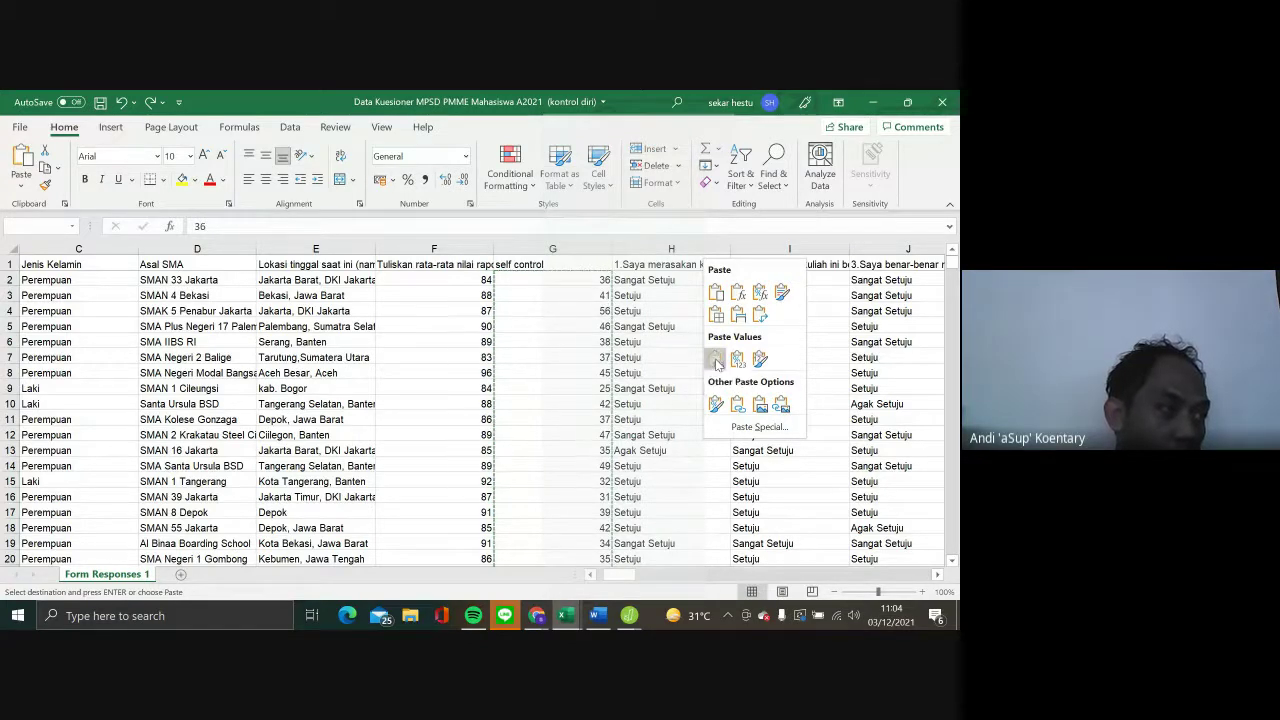
pyautogui.click(716, 360)
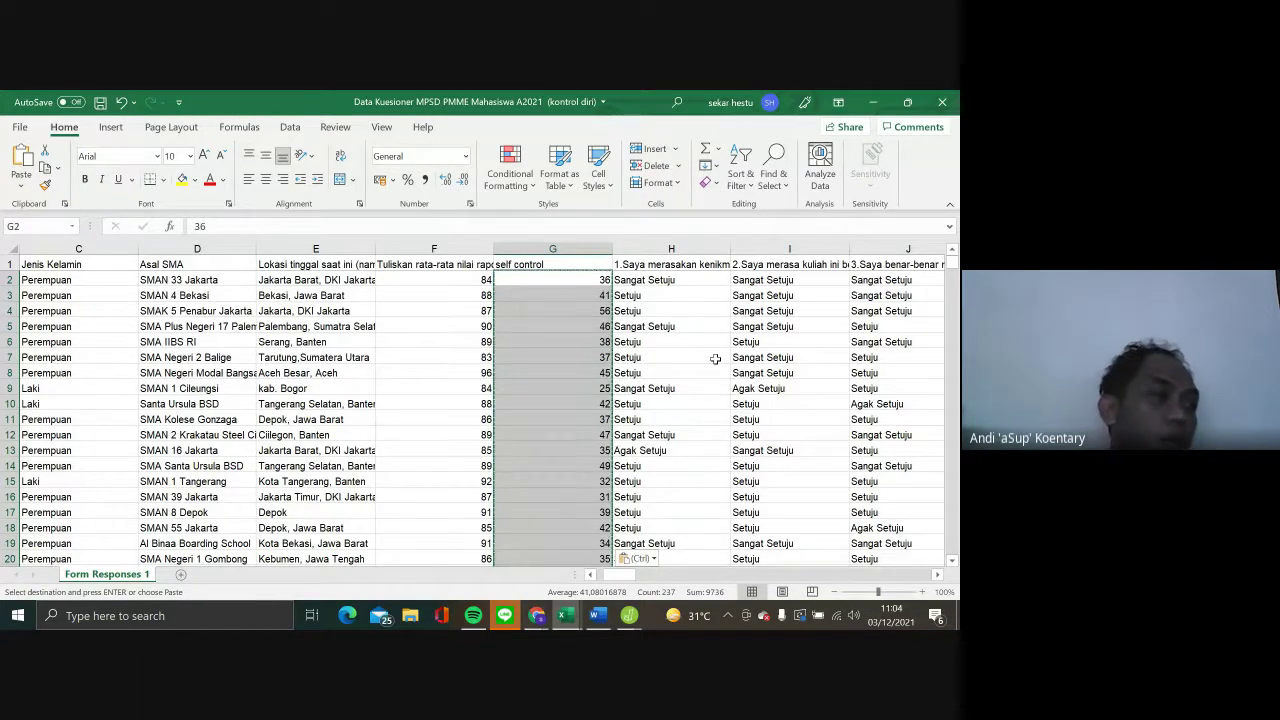
# Delete all questionnaire item columns from H through CO, keeping the demographic data and the self control column
pyautogui.hscroll(1, 576, 366)
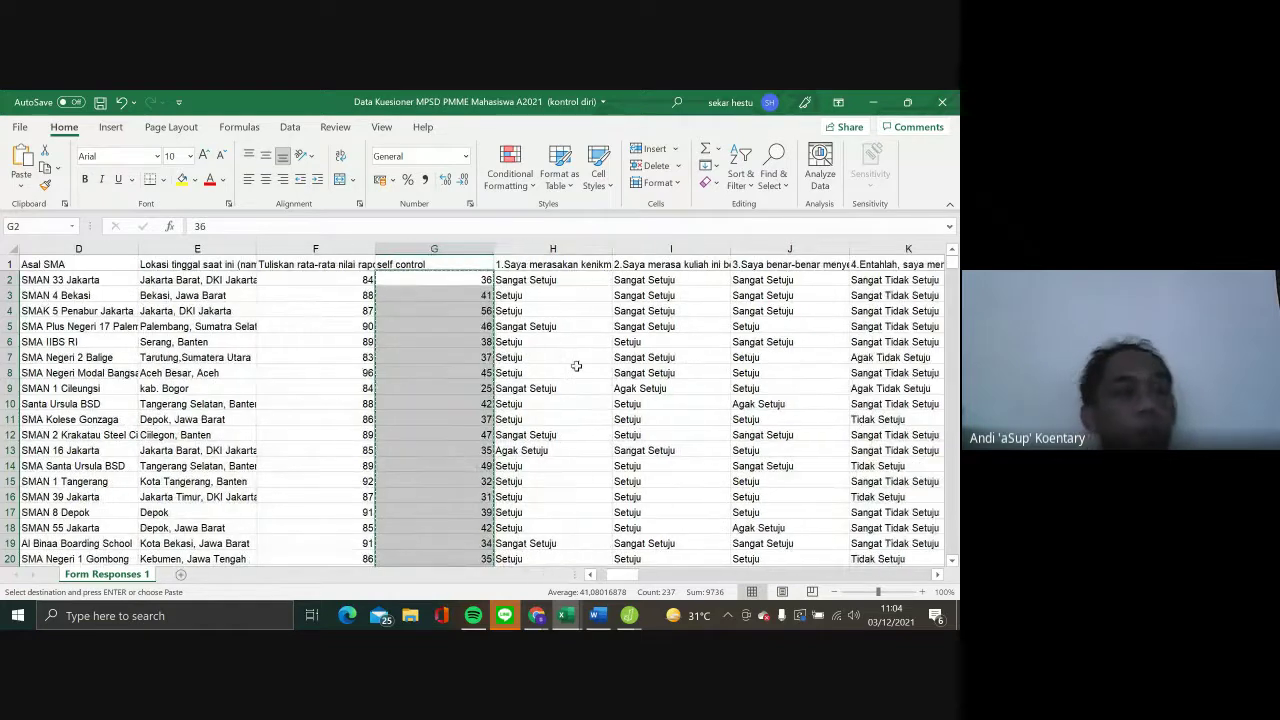
pyautogui.click(514, 251)
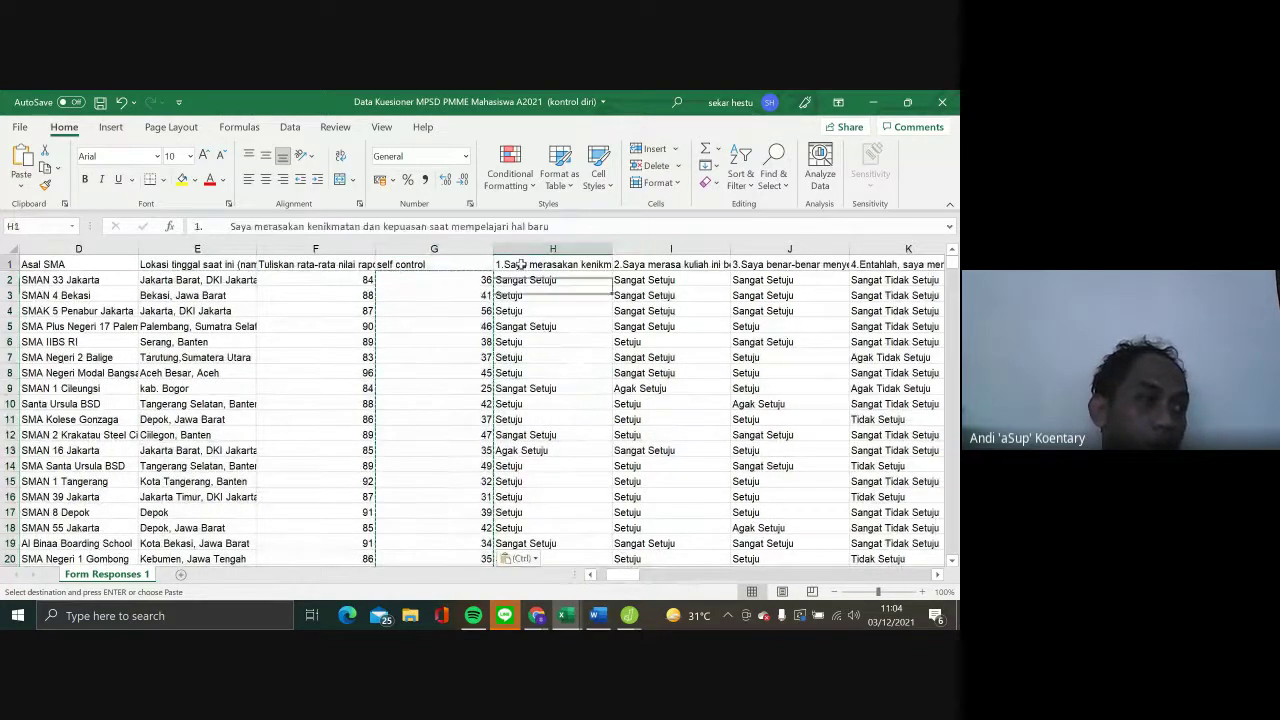
pyautogui.moveTo(514, 251); pyautogui.dragTo(757, 258)
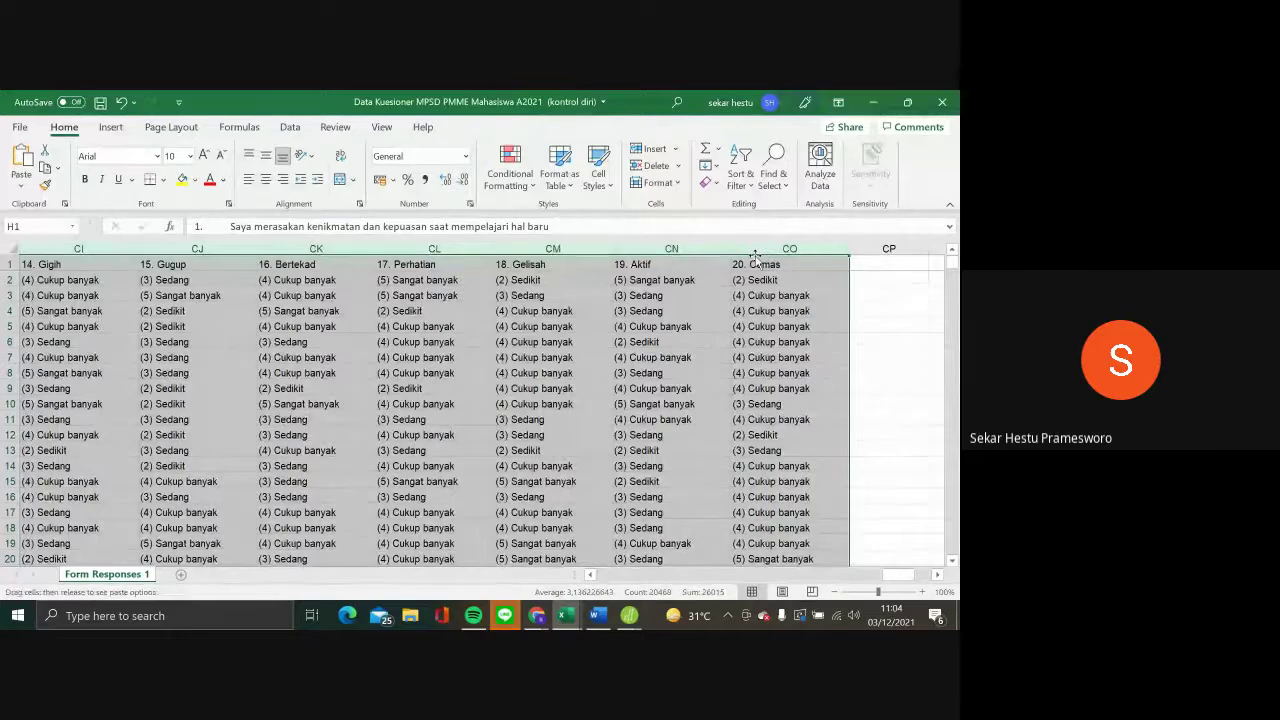
pyautogui.rightClick(757, 258)
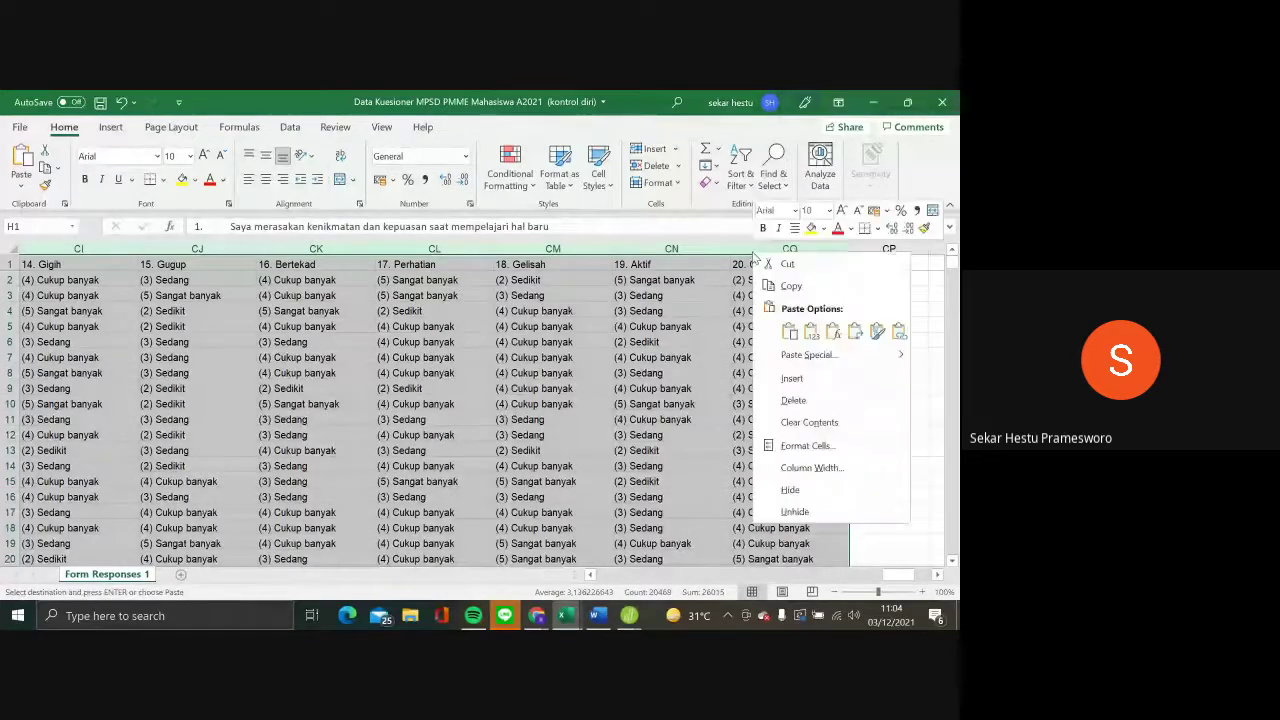
pyautogui.click(810, 401)
pyautogui.hscroll(-5, 649, 383)
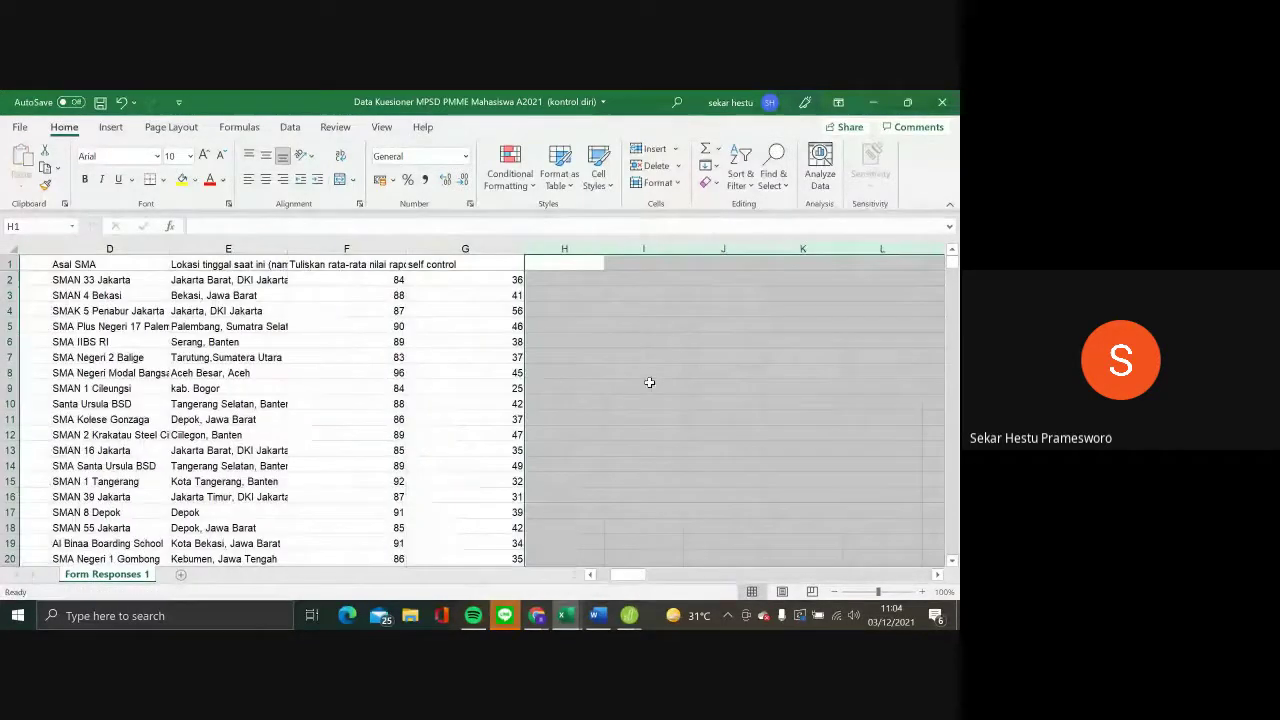
# Save the reduced kontrol diri workbook under its current name
pyautogui.click(466, 373)
pyautogui.hscroll(-3, 466, 373)
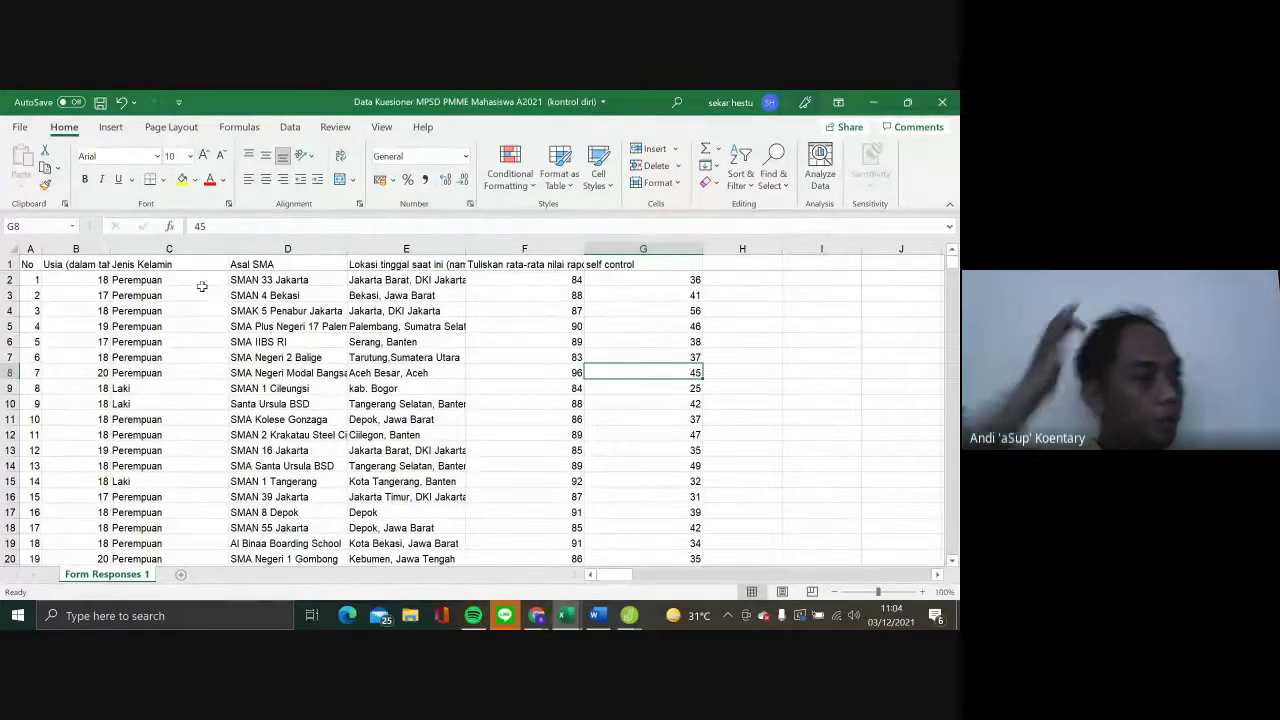
pyautogui.click(20, 128)
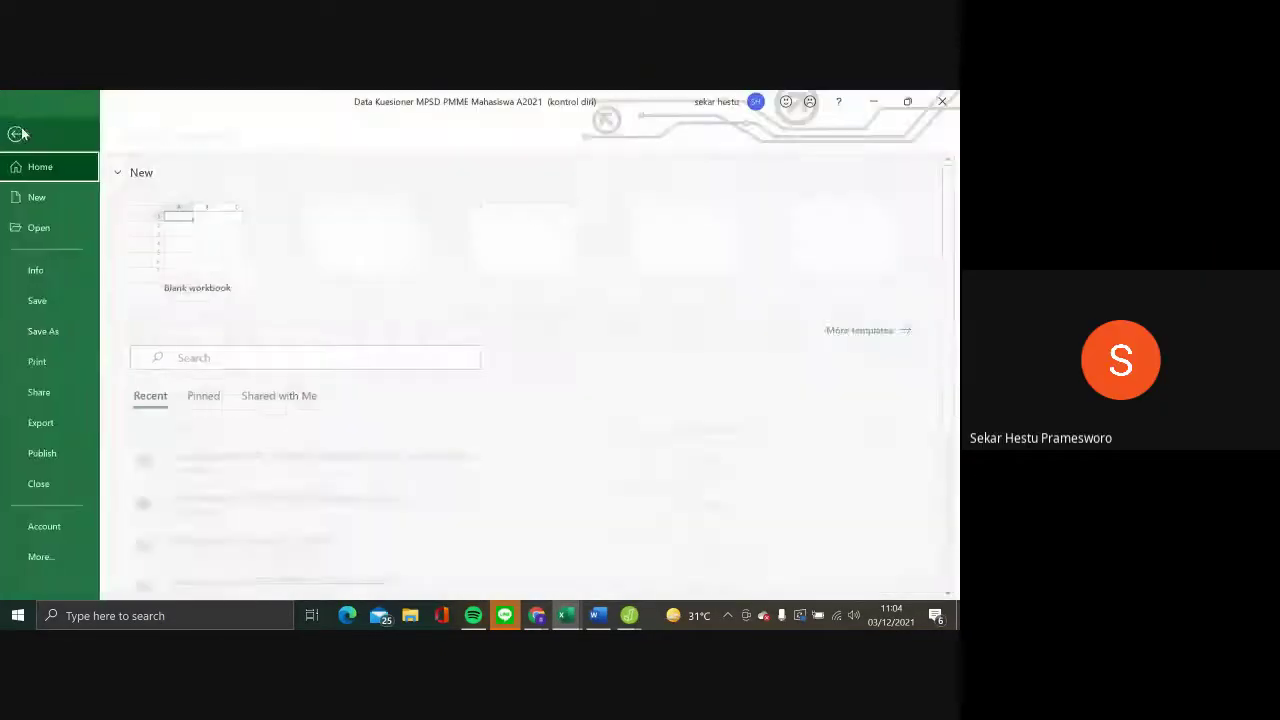
pyautogui.click(52, 302)
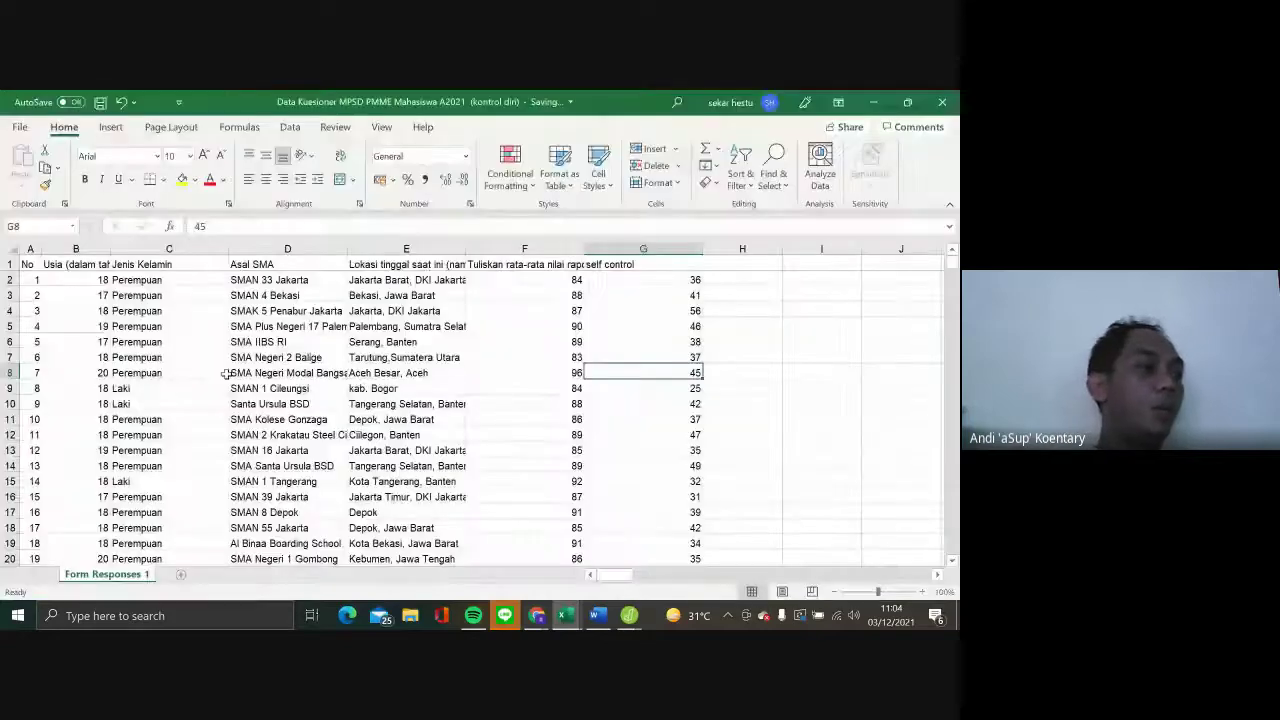
# Dismiss the known issues warning in JASP, bring up its welcome window and return to the Excel workbook
pyautogui.moveTo(629, 617)
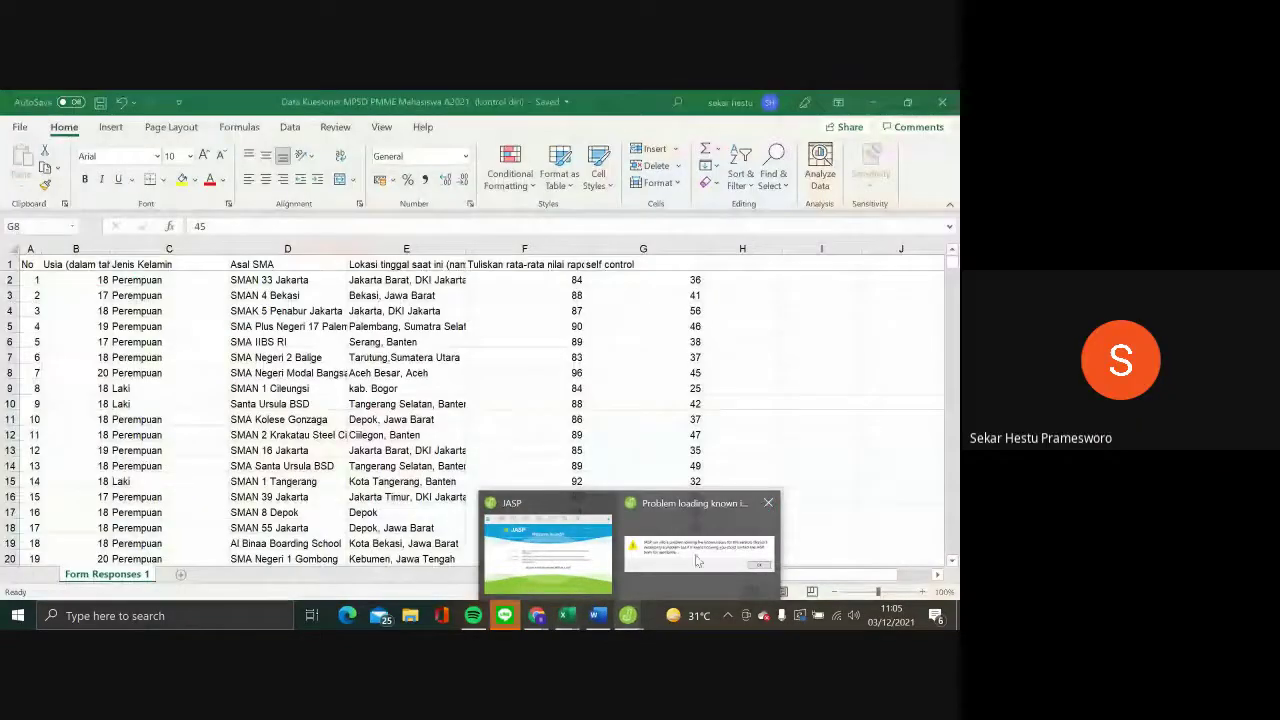
pyautogui.moveTo(730, 565)
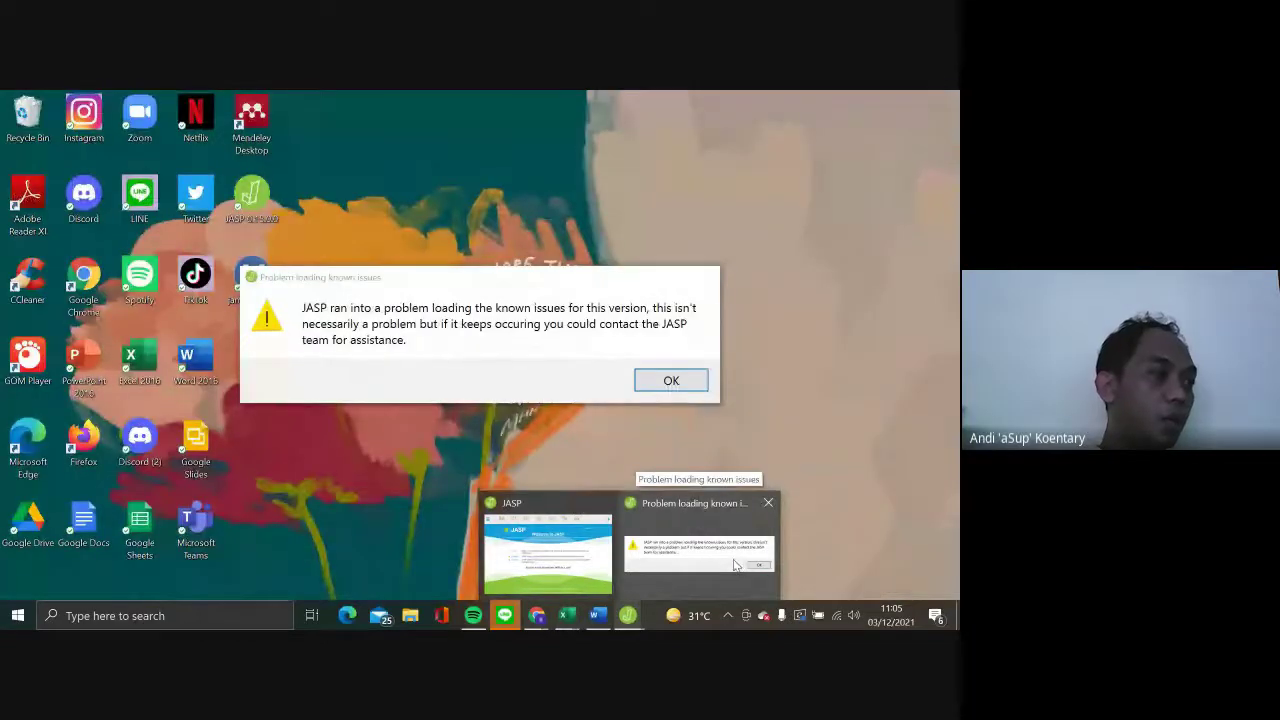
pyautogui.click(735, 565)
pyautogui.click(662, 380)
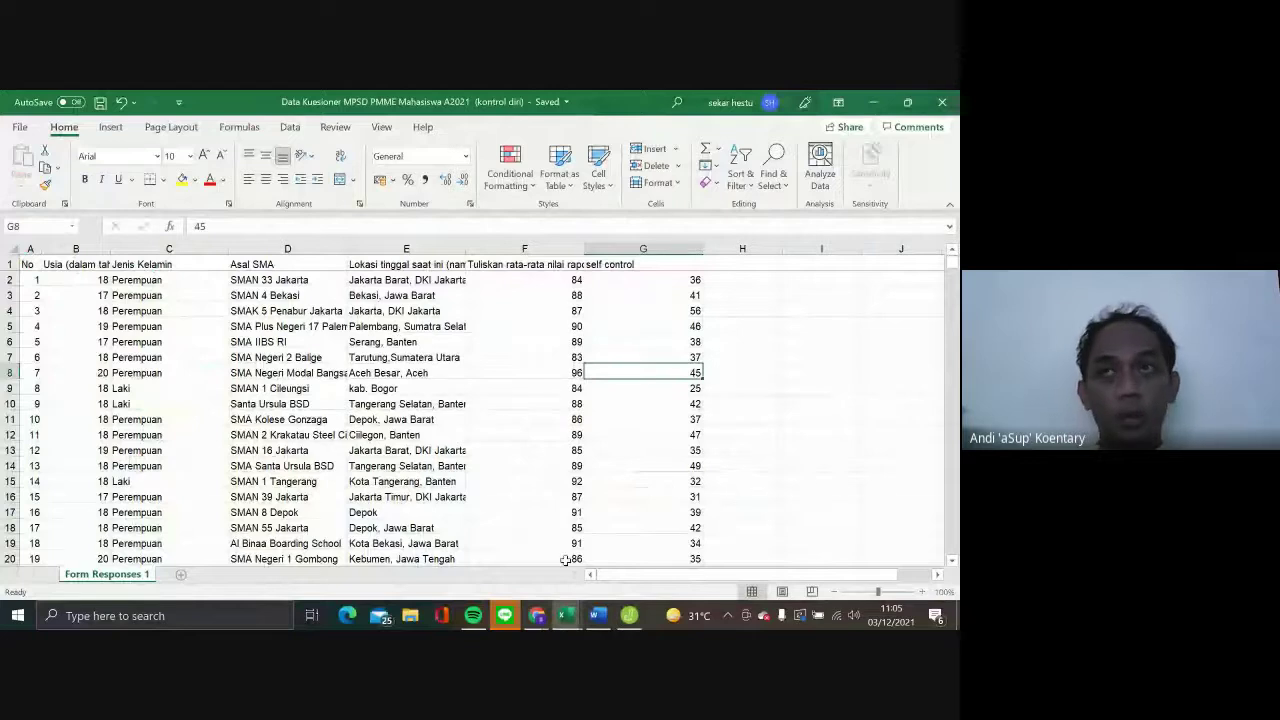
pyautogui.click(629, 615)
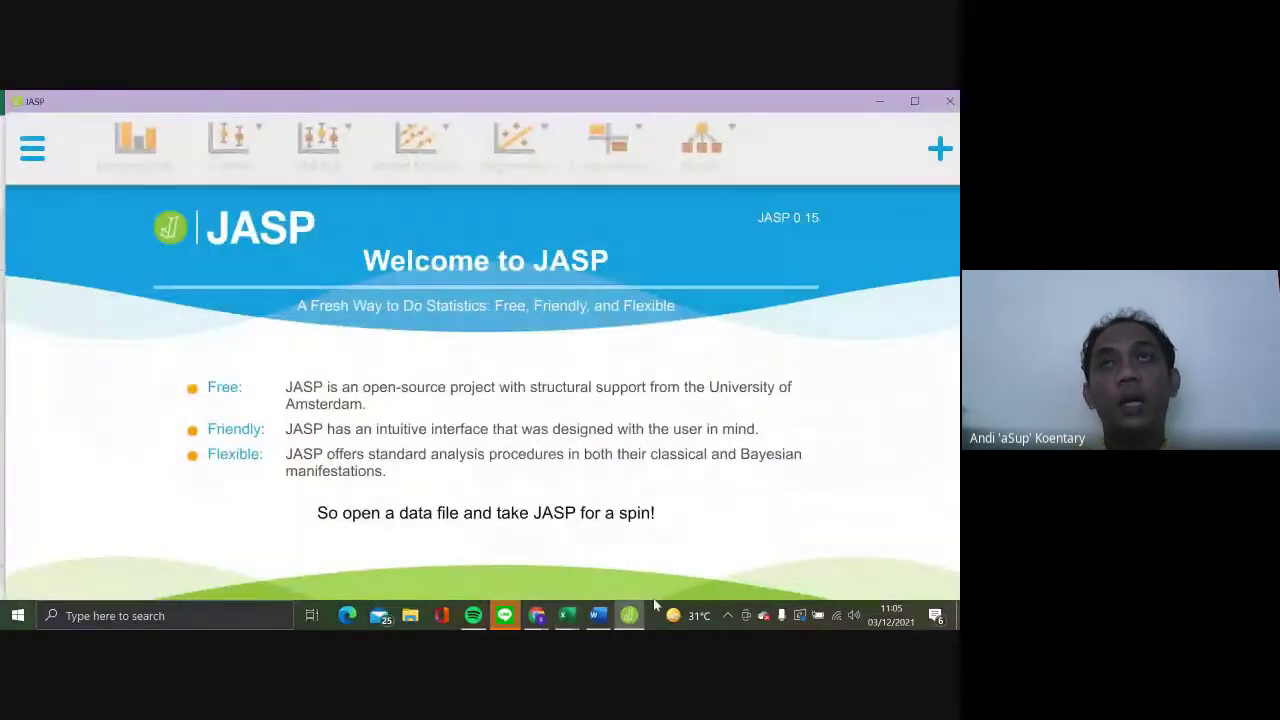
pyautogui.click(631, 615)
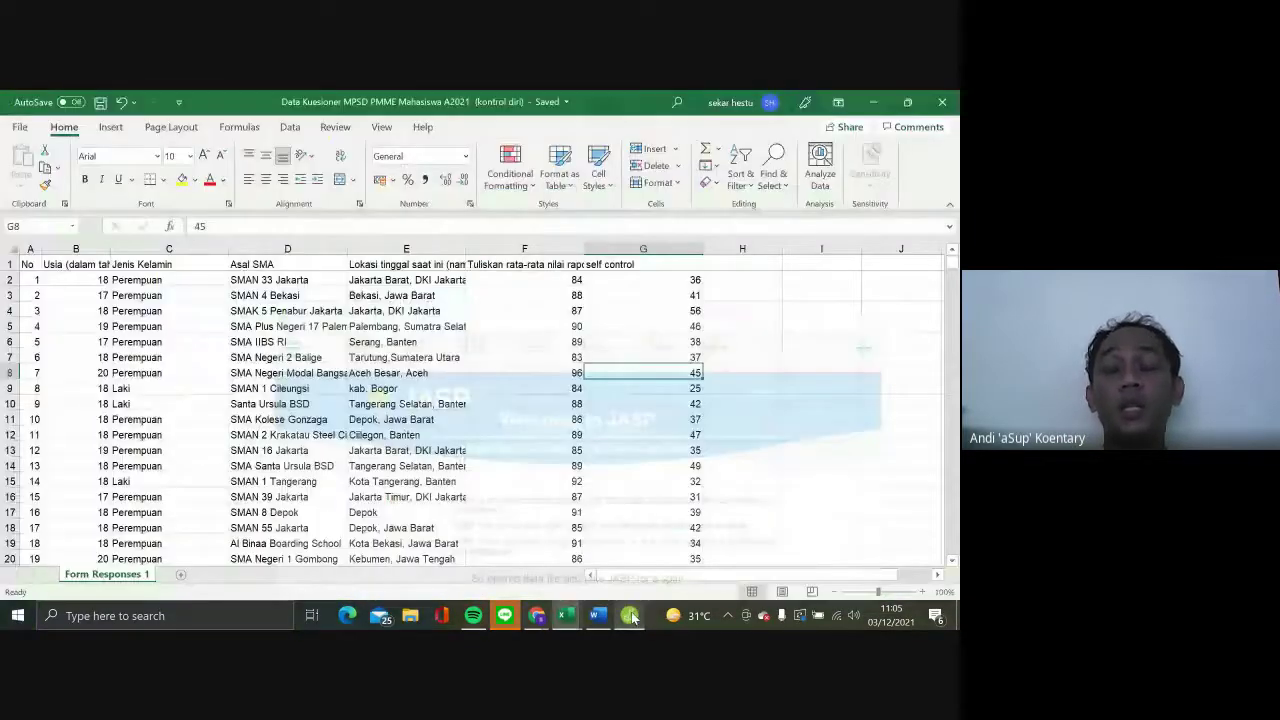
# Save the kontrol diri workbook in Downloads as CSV UTF-8 (Comma delimited), keeping the same file name
pyautogui.click(18, 127)
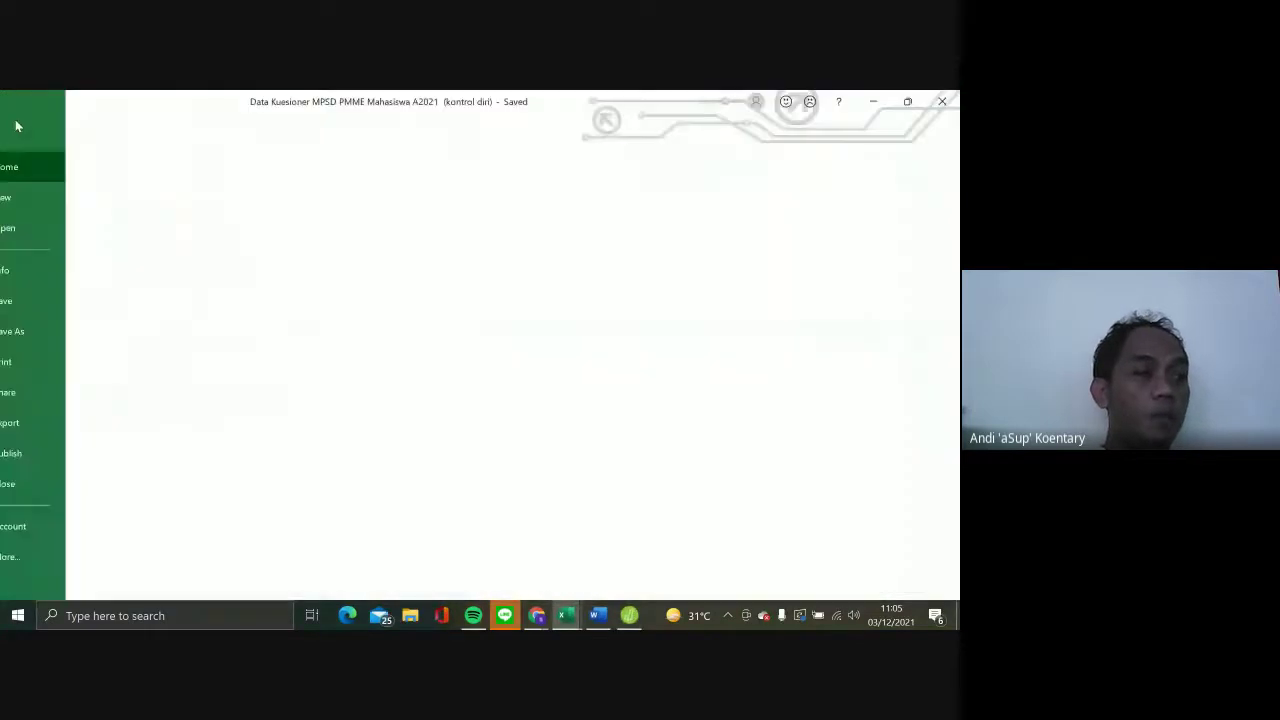
pyautogui.click(75, 325)
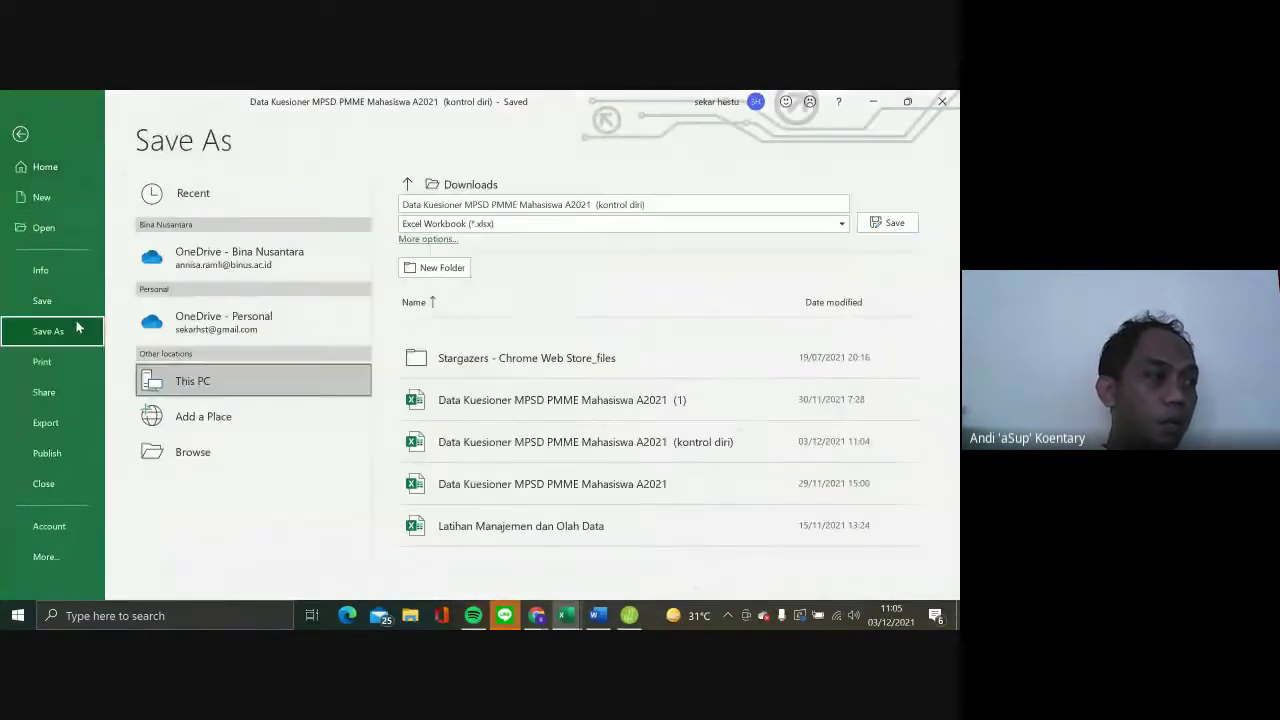
pyautogui.click(841, 226)
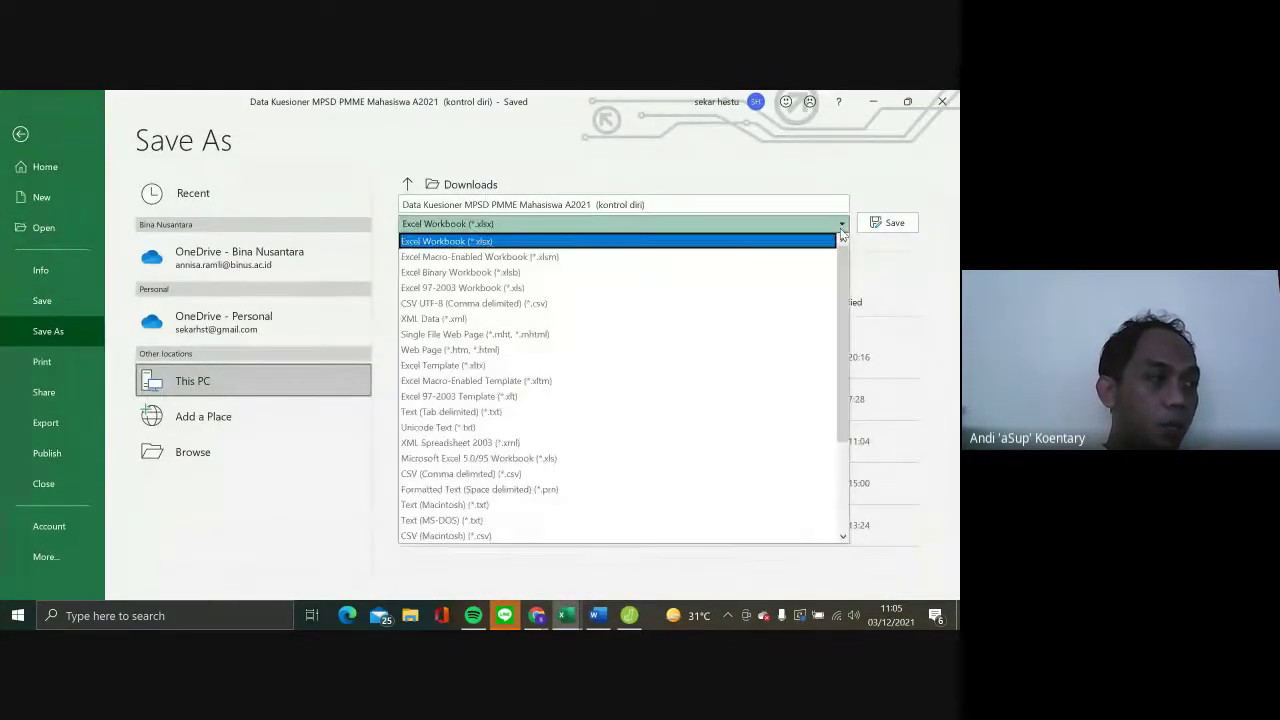
pyautogui.click(625, 304)
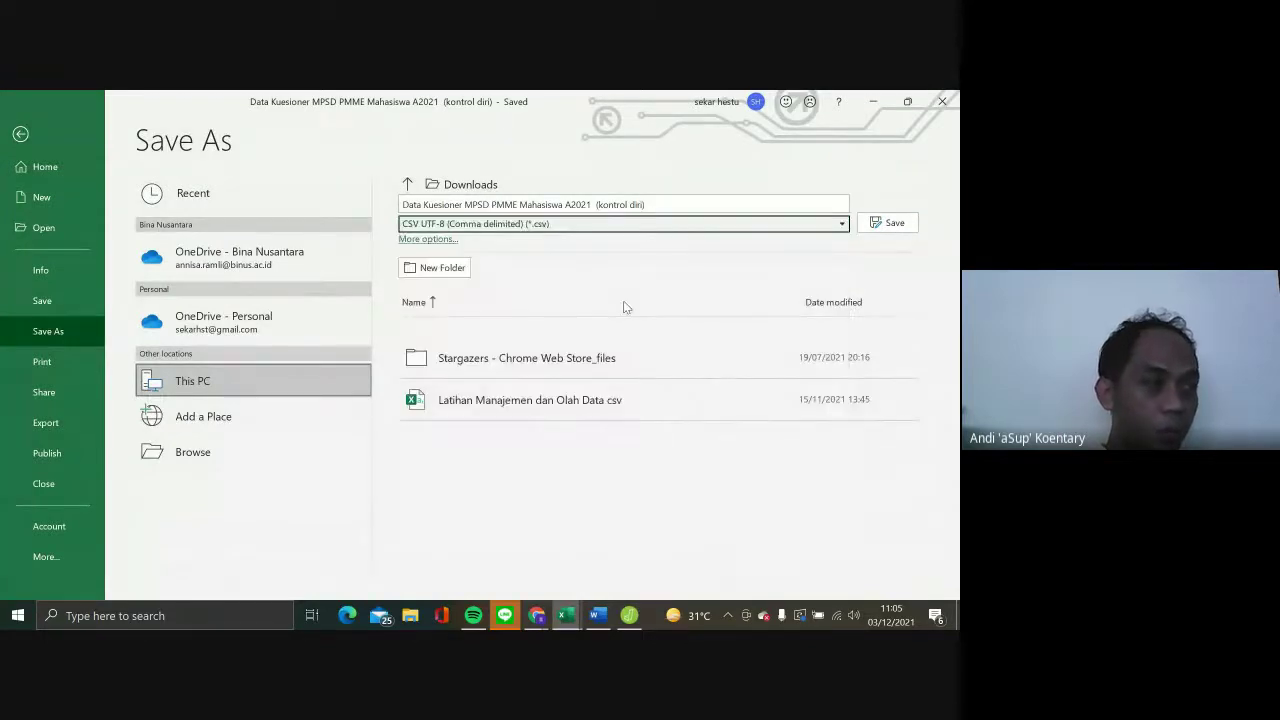
pyautogui.click(905, 223)
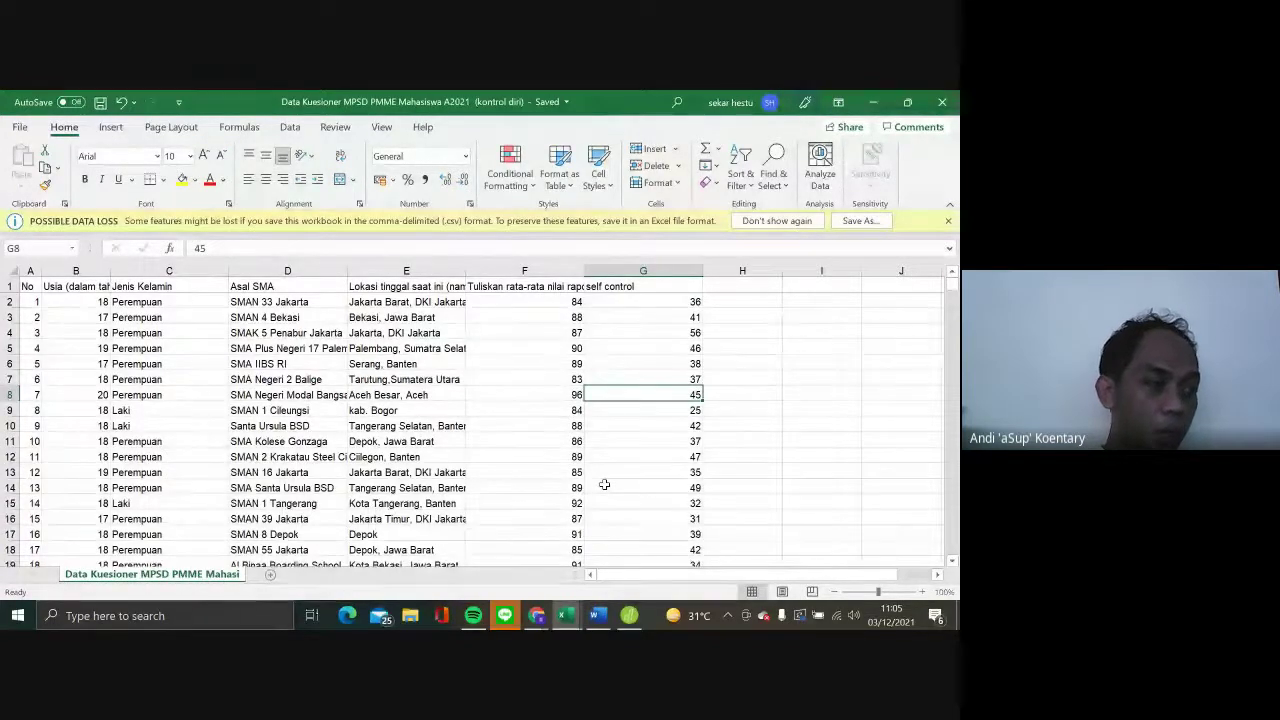
# Switch to JASP and load the Data Kuesioner MPSD PMME Mahasiswa A2021 (kontrol diri) CSV file from Downloads
pyautogui.click(622, 617)
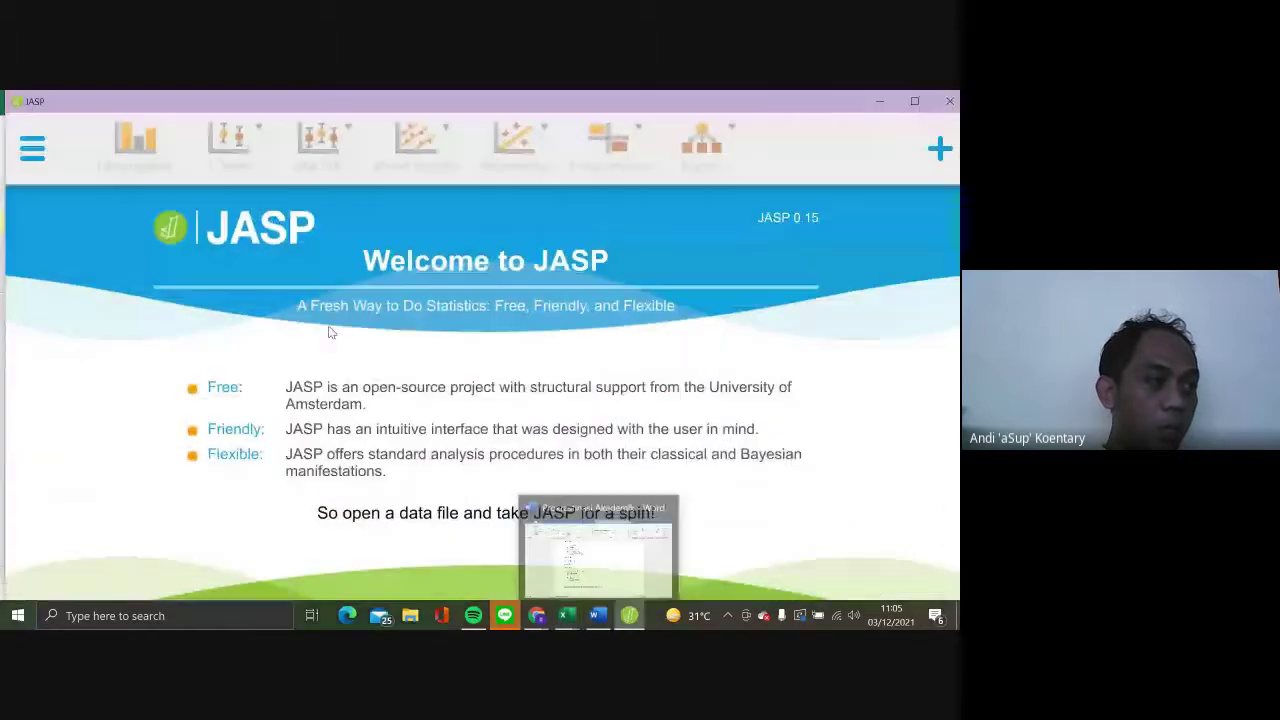
pyautogui.click(33, 150)
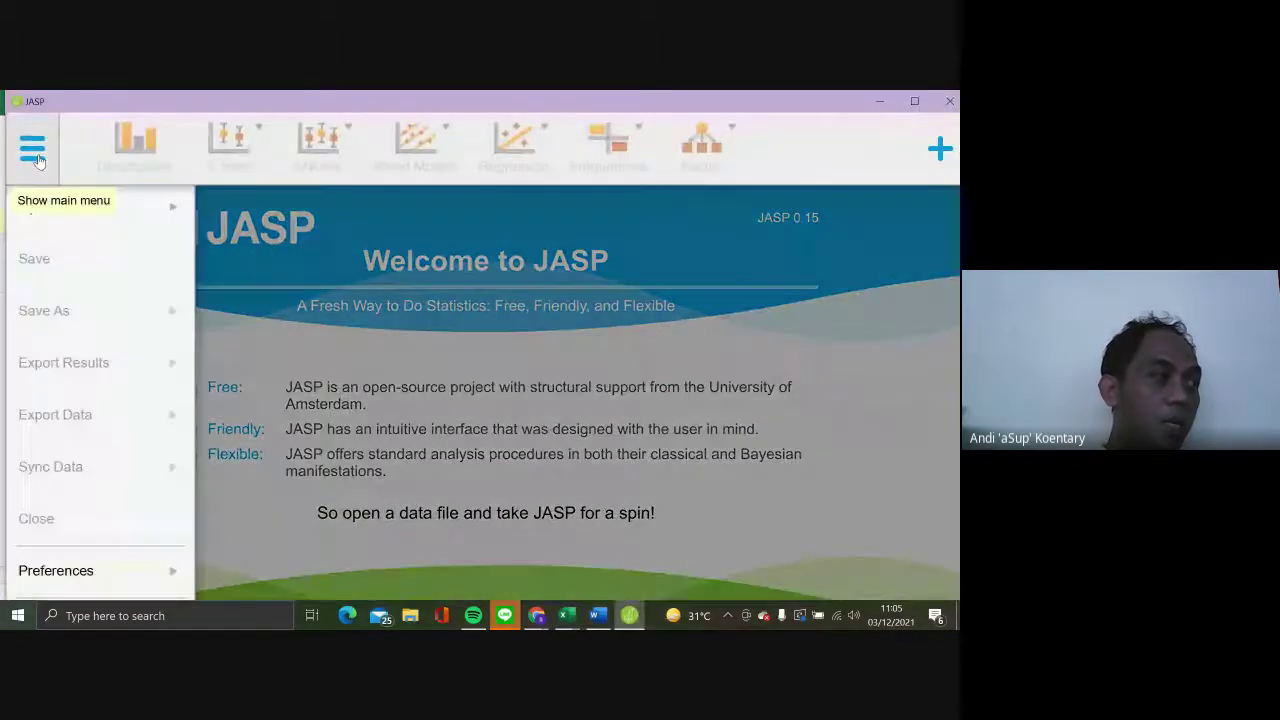
pyautogui.click(163, 206)
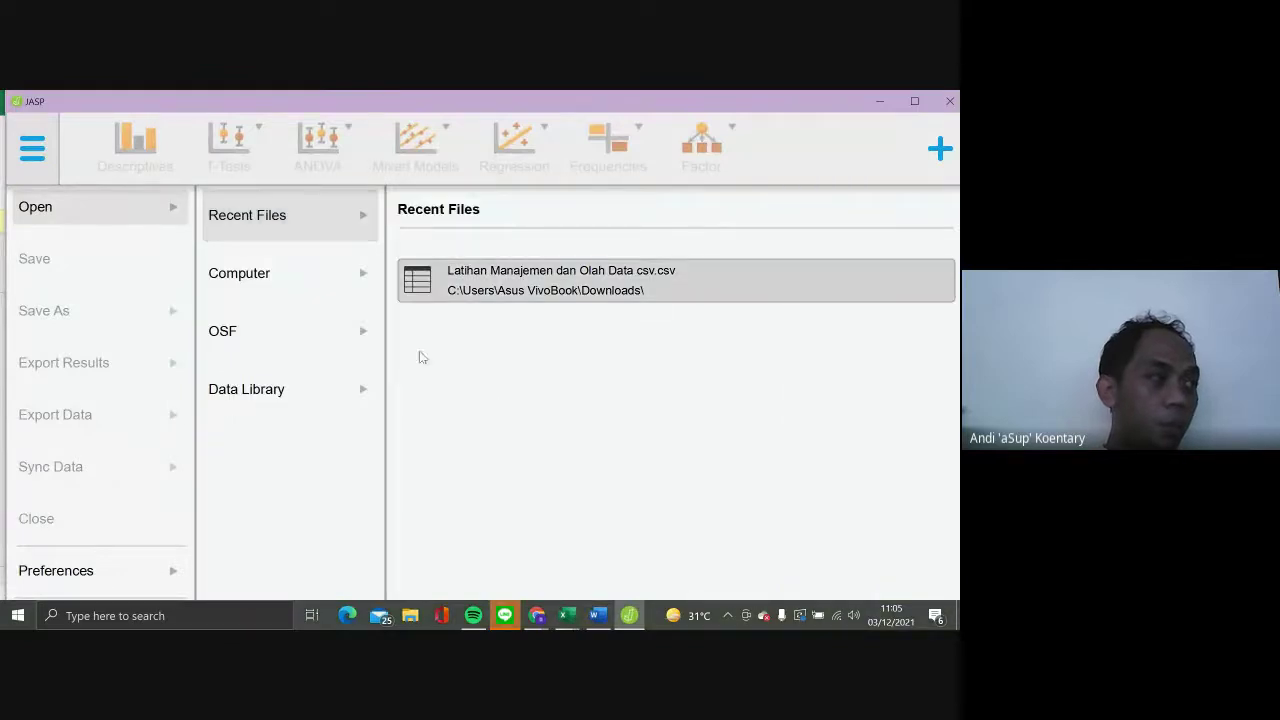
pyautogui.click(311, 268)
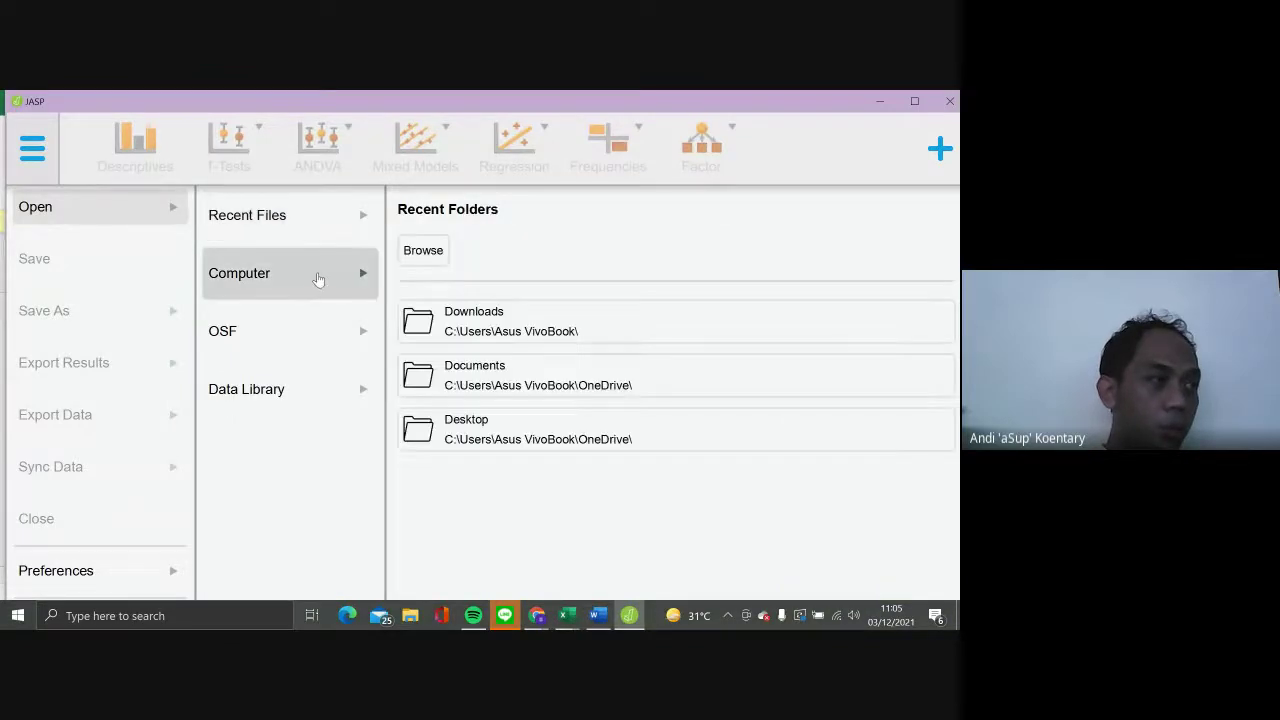
pyautogui.click(423, 251)
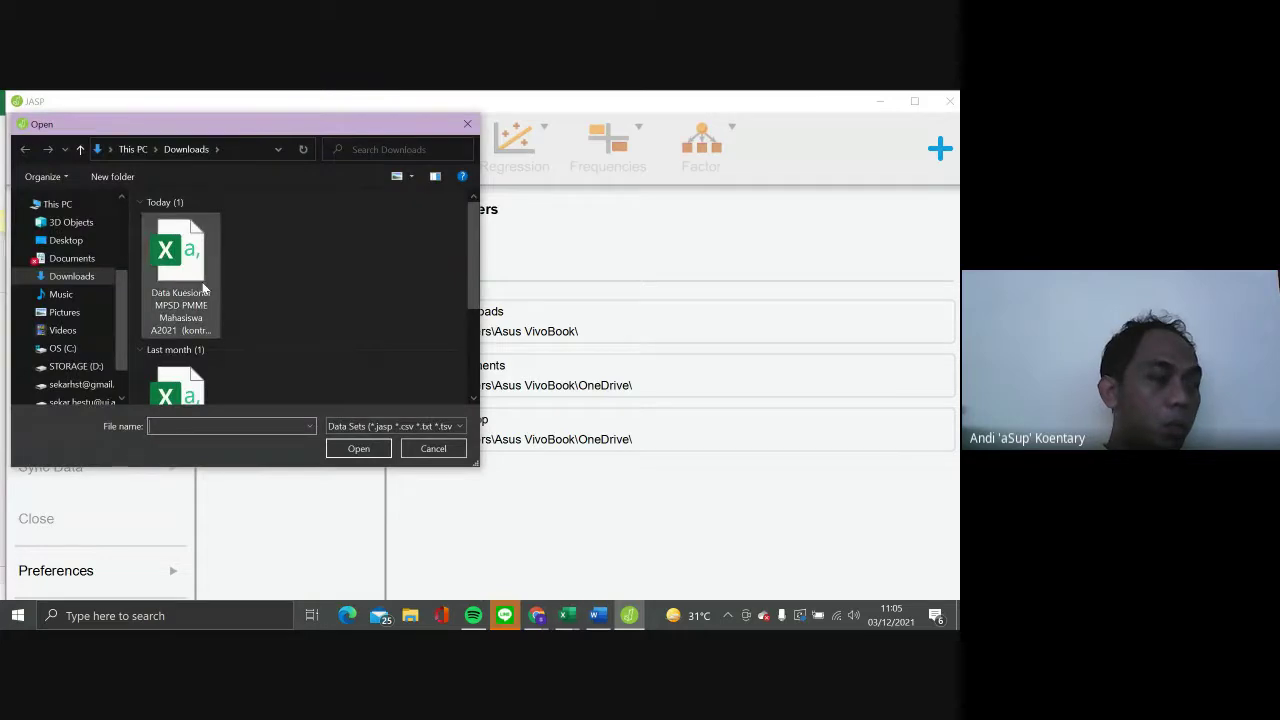
pyautogui.doubleClick(203, 288)
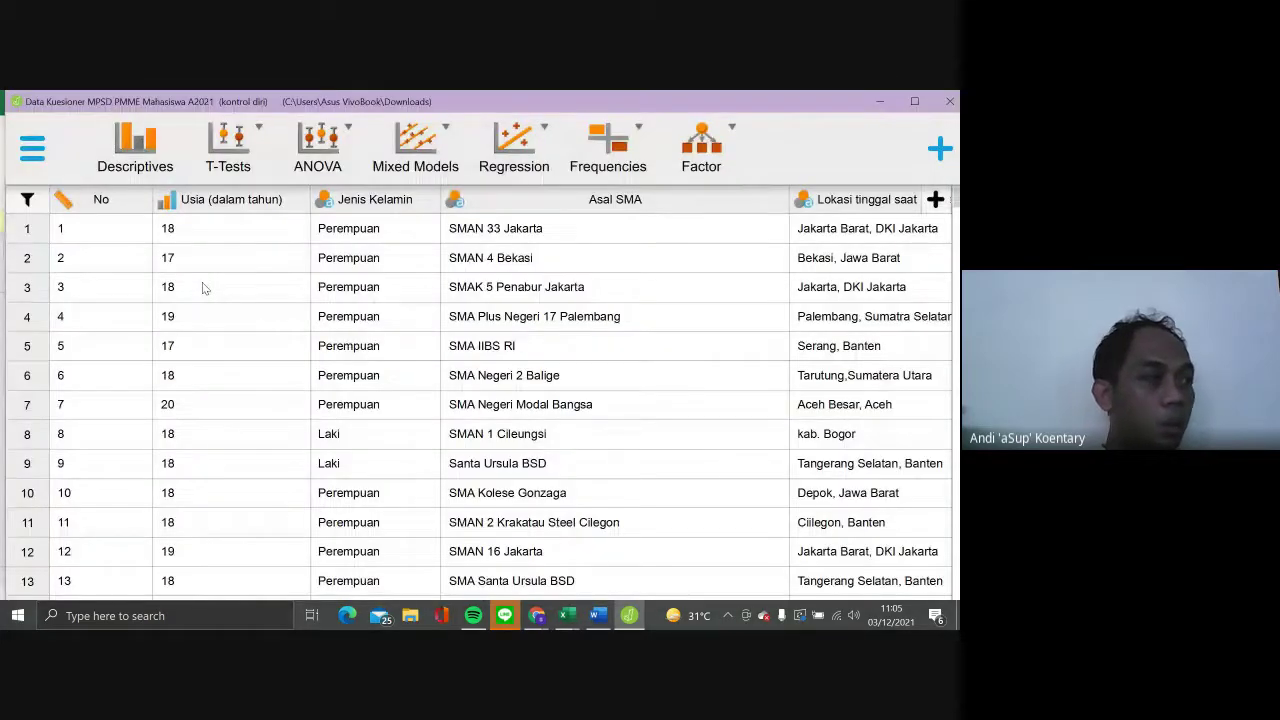
# Look over the imported columns and create a Descriptive Statistics analysis with self control as its variable
pyautogui.scroll(-3, 329, 408)
pyautogui.scroll(3, 329, 408)
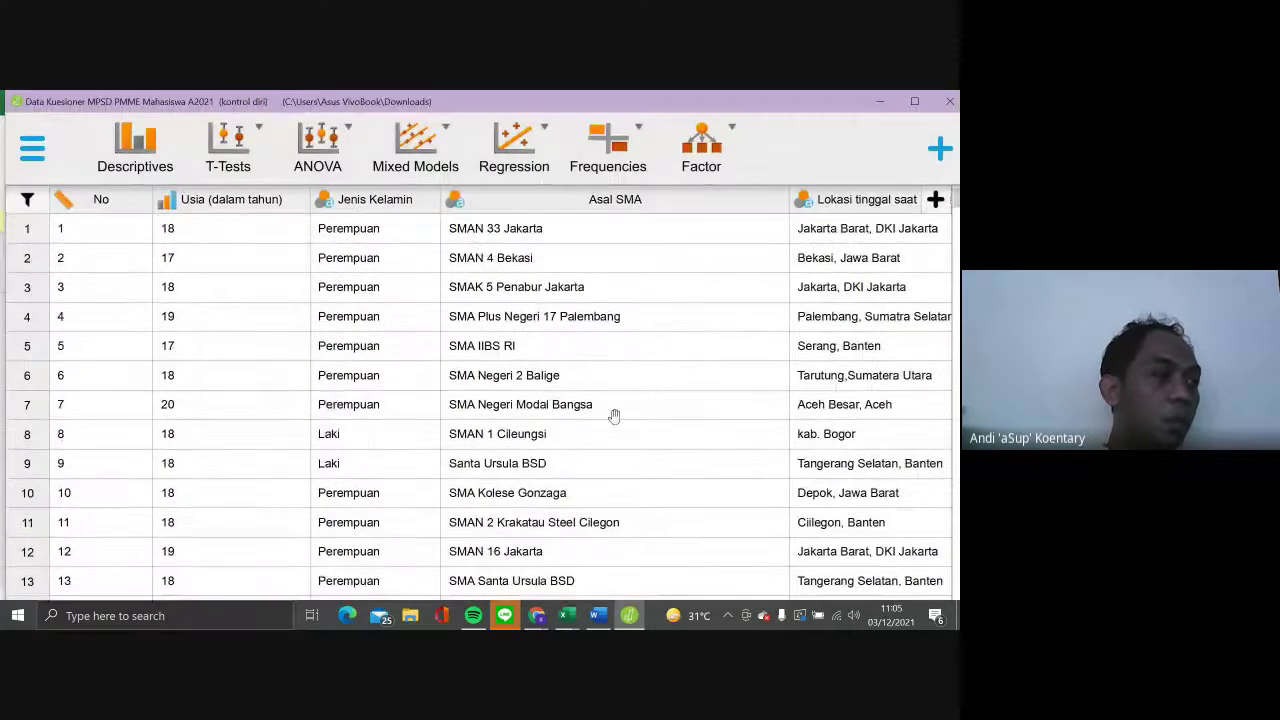
pyautogui.hscroll(5, 617, 417)
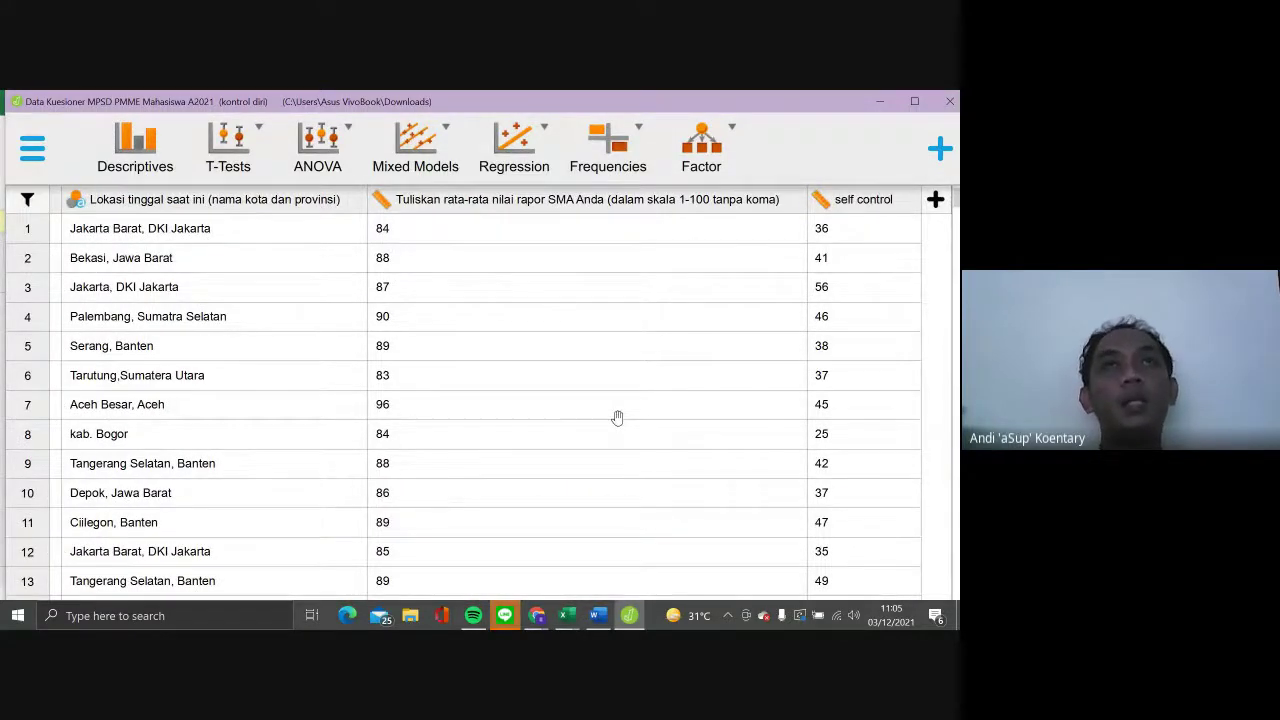
pyautogui.hscroll(-3, 617, 417)
pyautogui.hscroll(3, 617, 417)
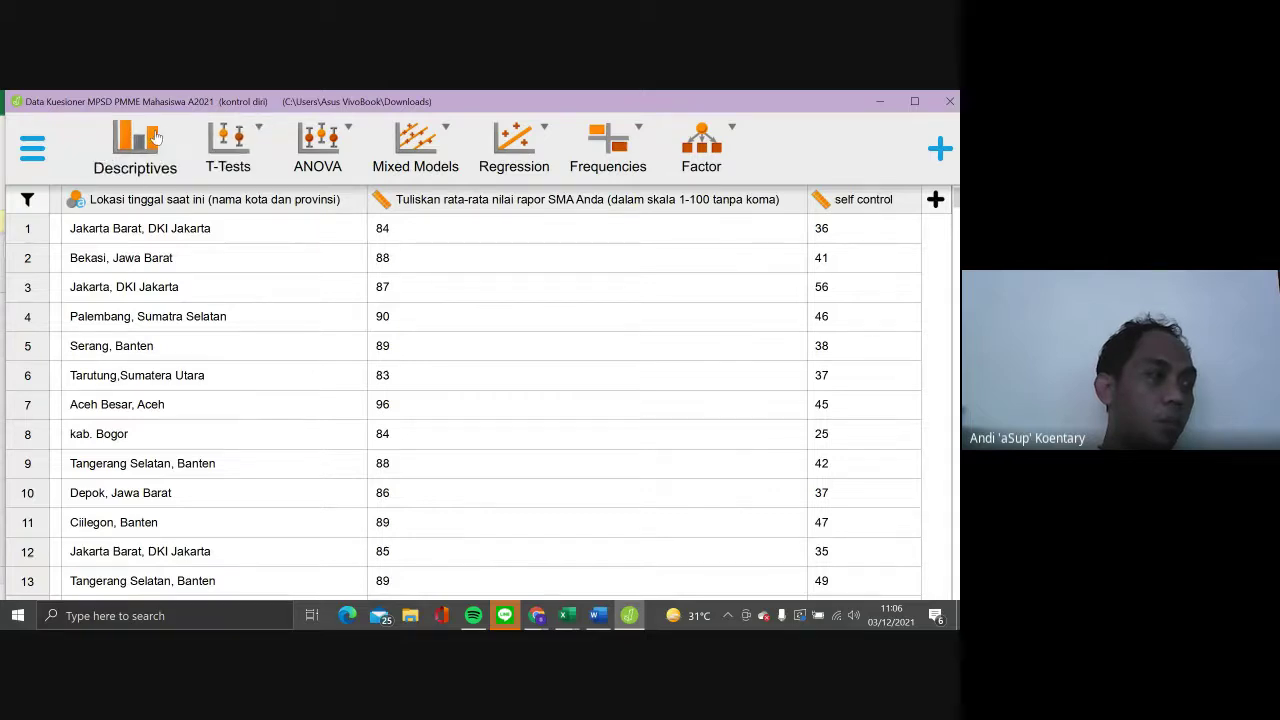
pyautogui.click(152, 140)
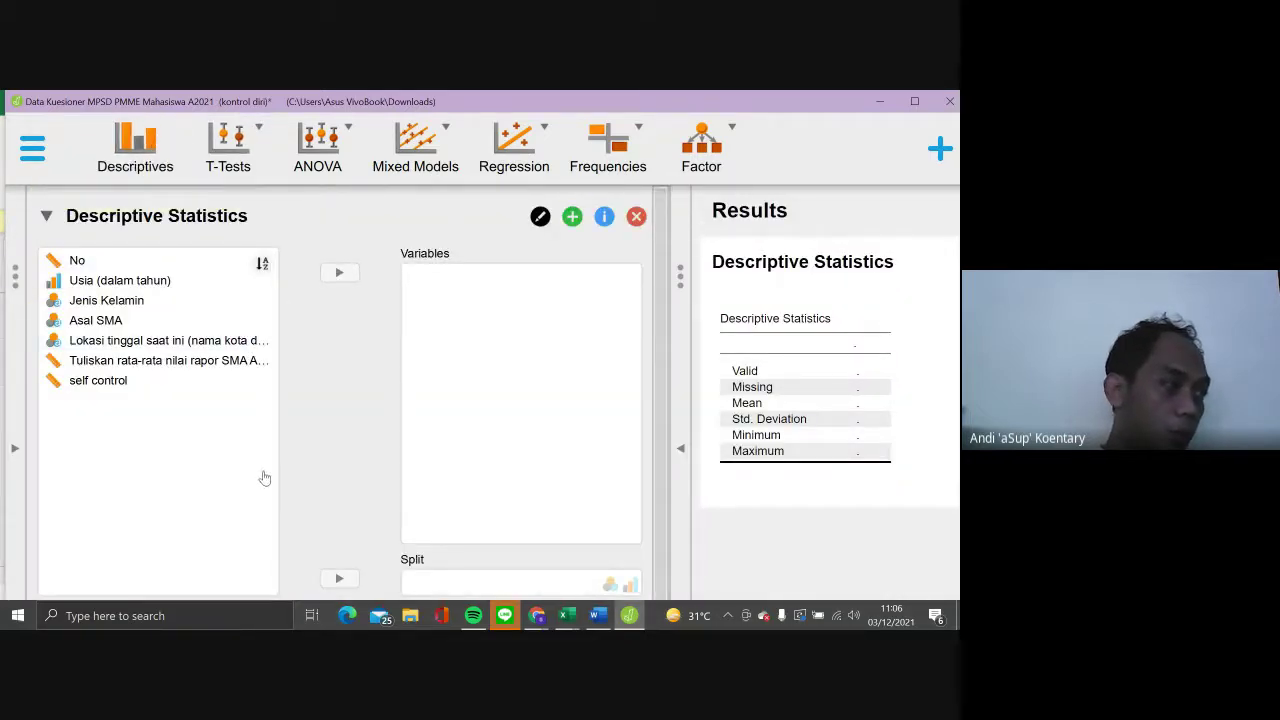
pyautogui.click(131, 380)
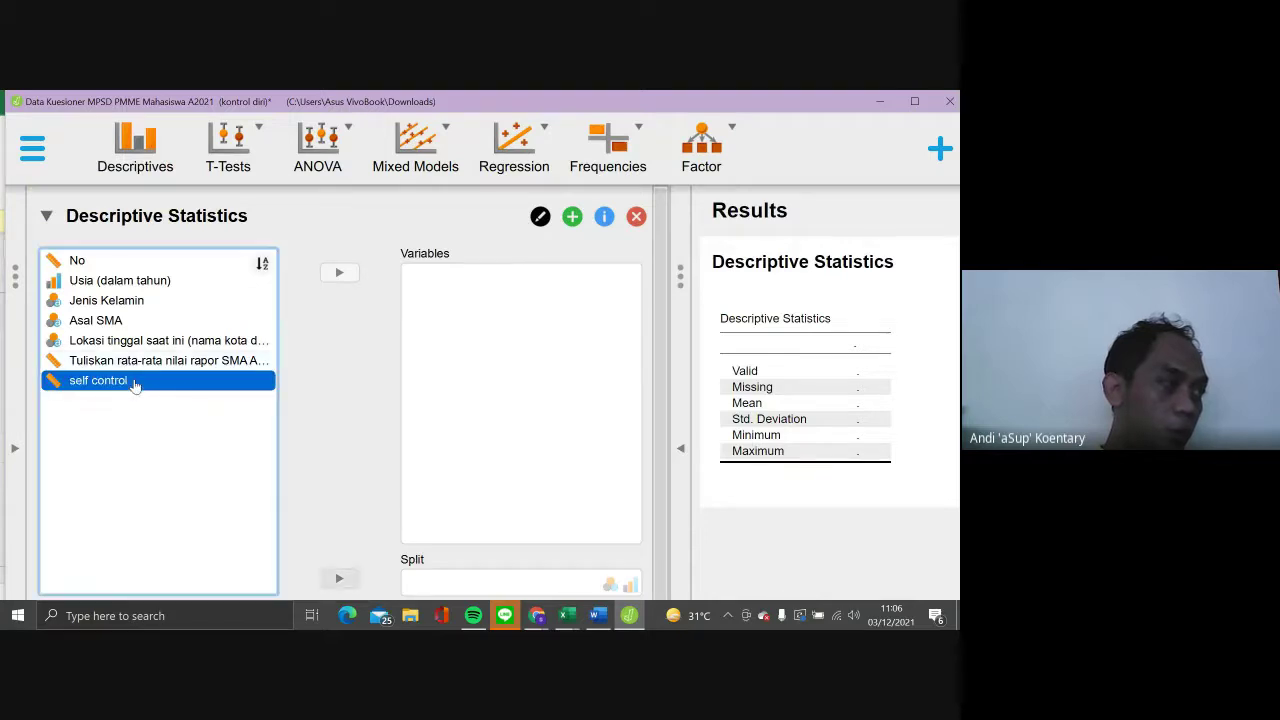
pyautogui.doubleClick(133, 381)
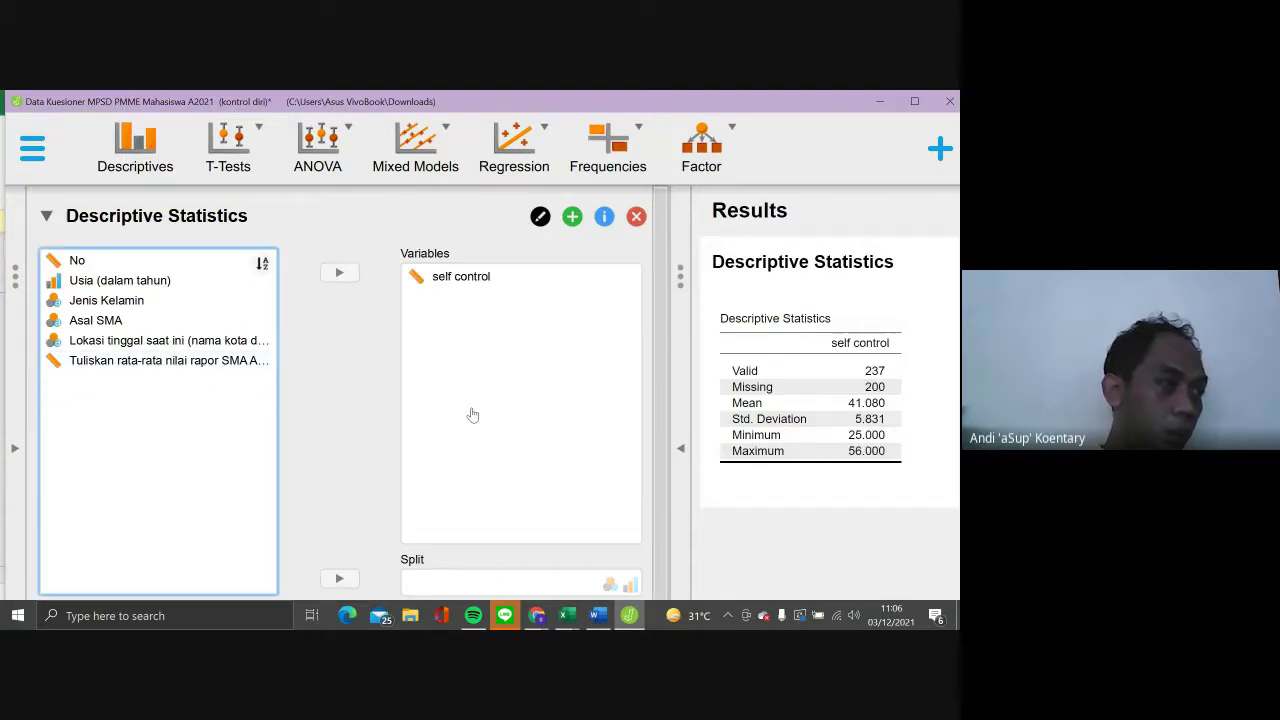
pyautogui.scroll(-3, 473, 414)
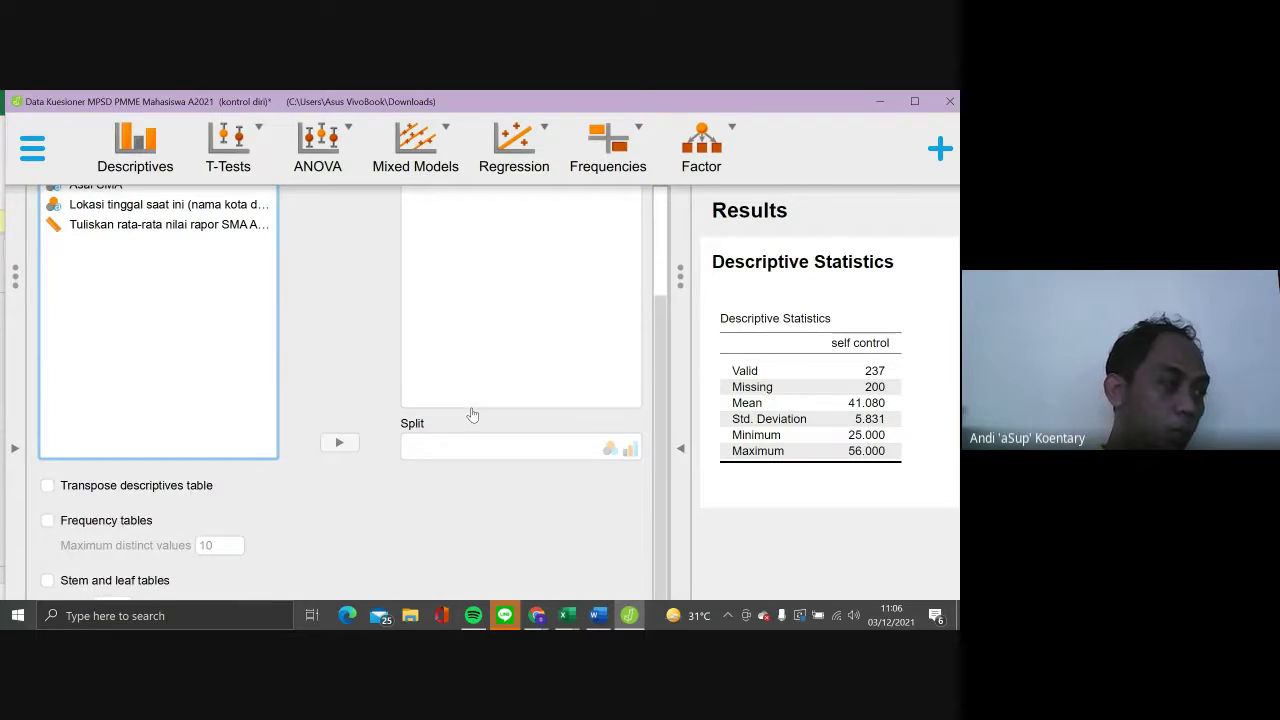
pyautogui.scroll(3, 473, 414)
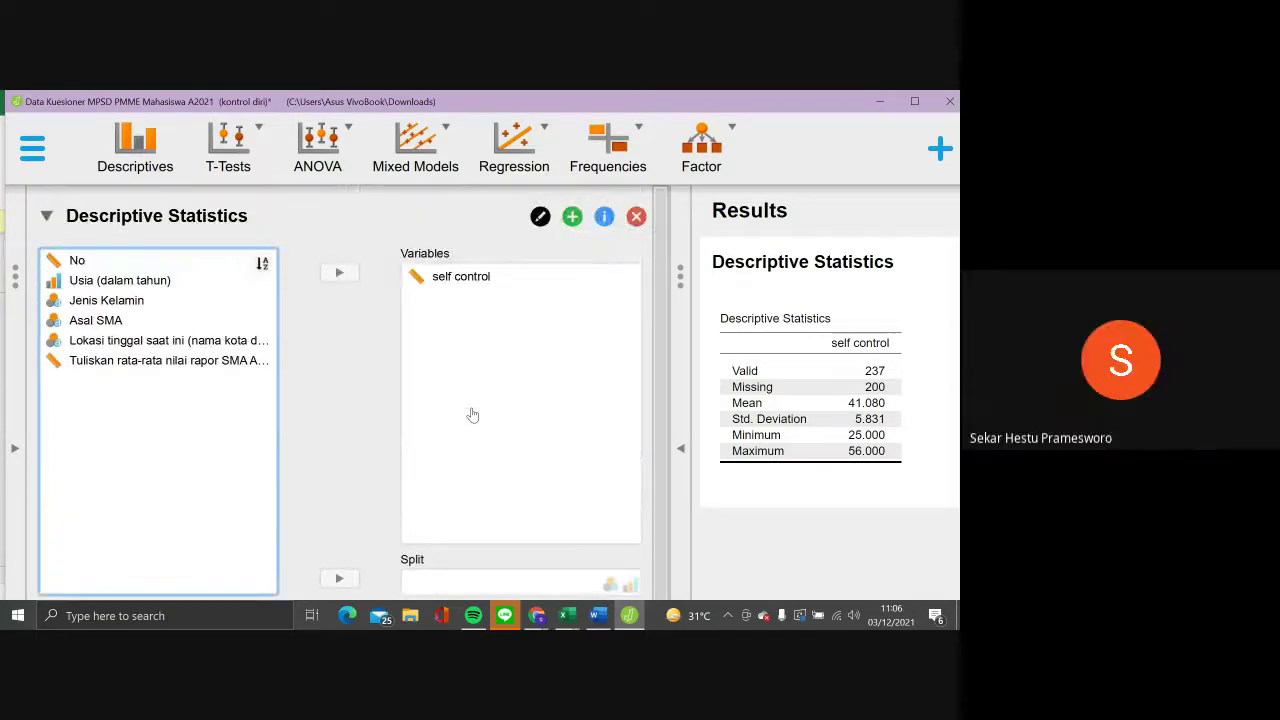
pyautogui.scroll(-3, 473, 414)
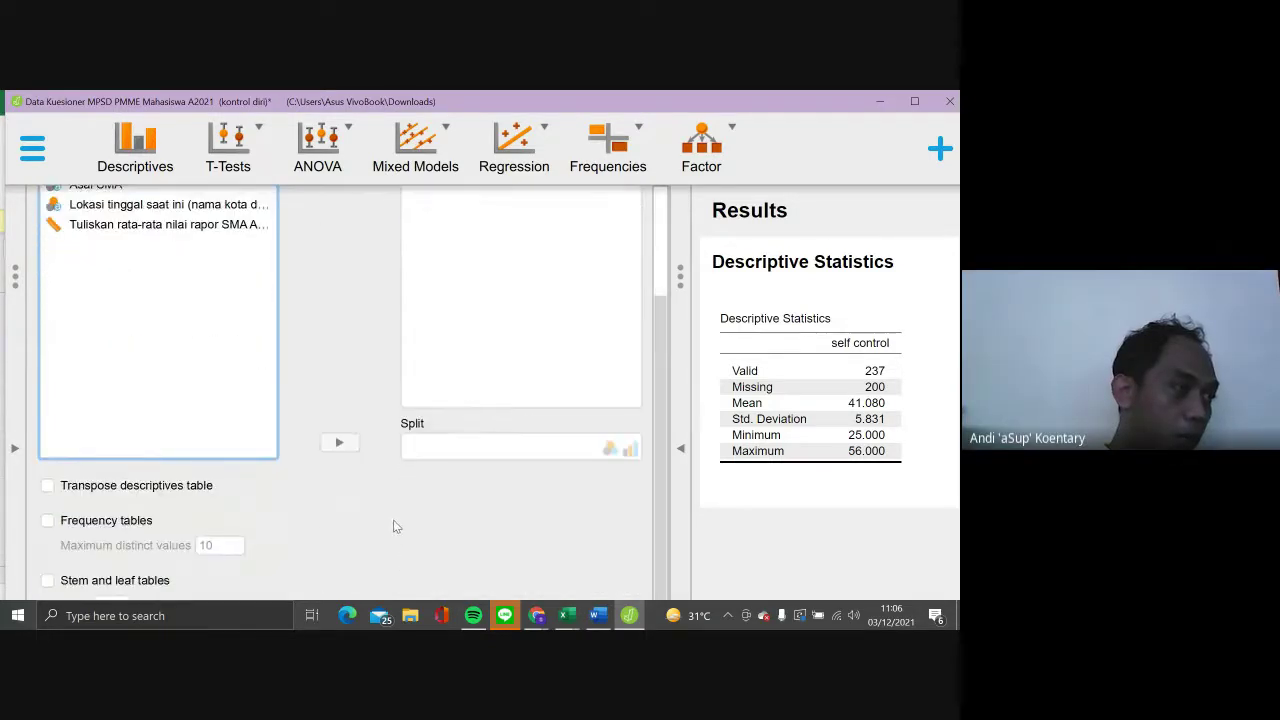
pyautogui.scroll(3, 442, 488)
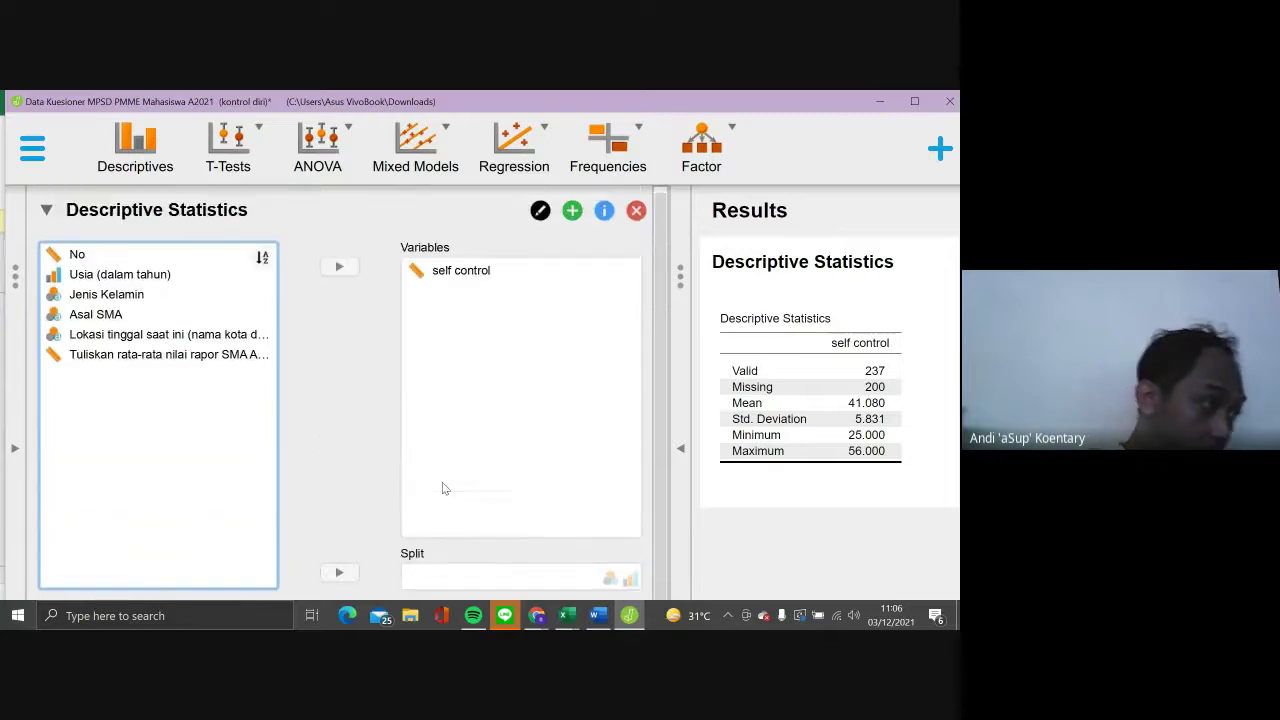
pyautogui.scroll(-3, 442, 488)
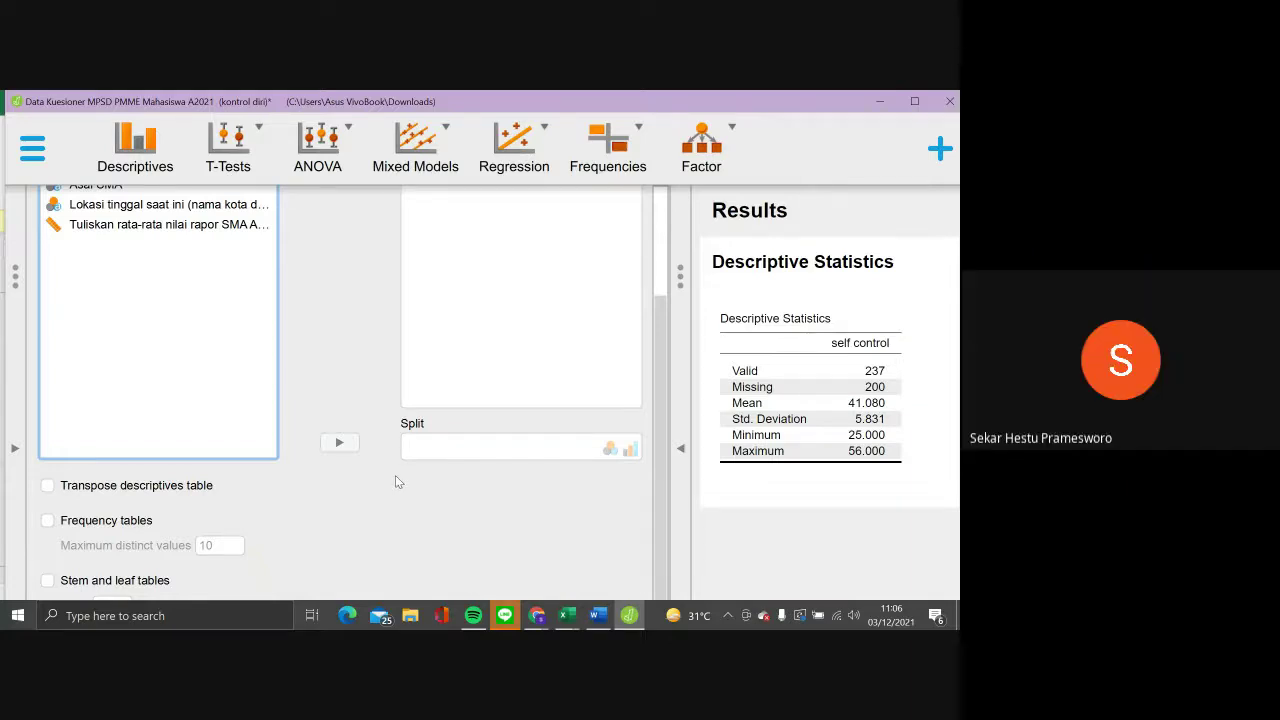
# Look over the self control descriptives options and bring the Tugas PMME+MPSD Chrome window to the front
pyautogui.scroll(5, 395, 475)
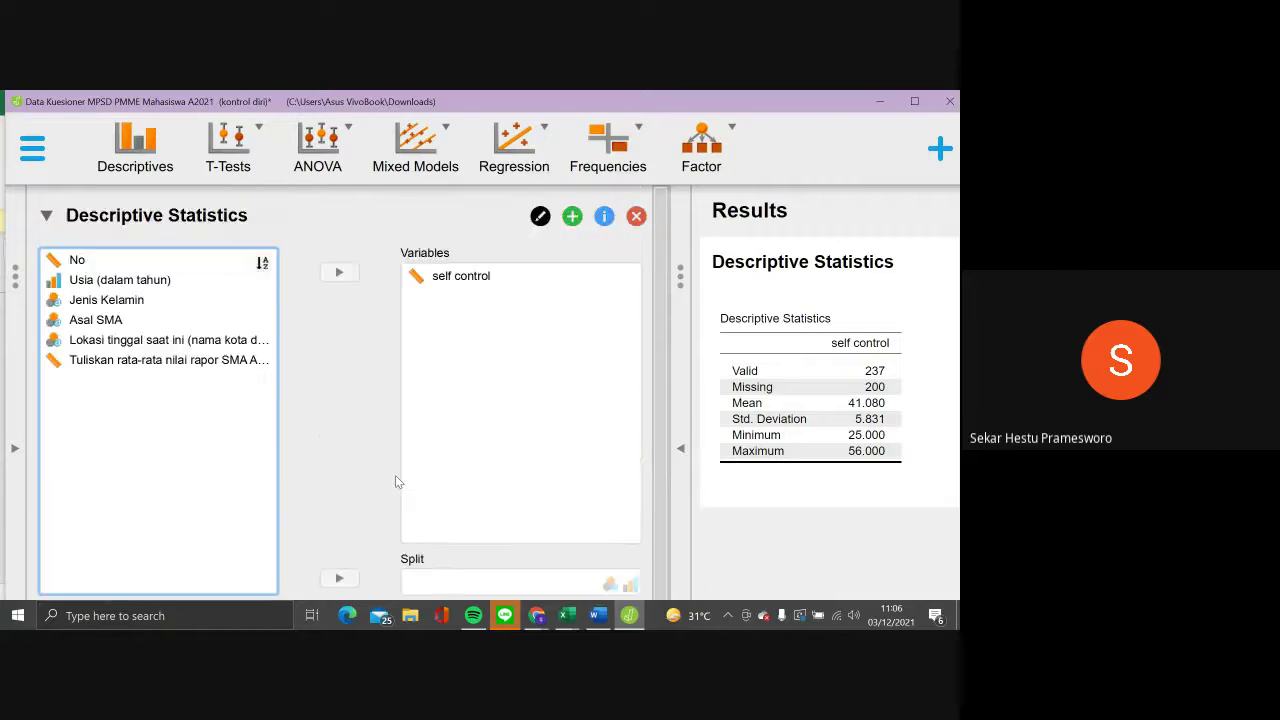
pyautogui.scroll(-5, 395, 475)
pyautogui.scroll(3, 395, 475)
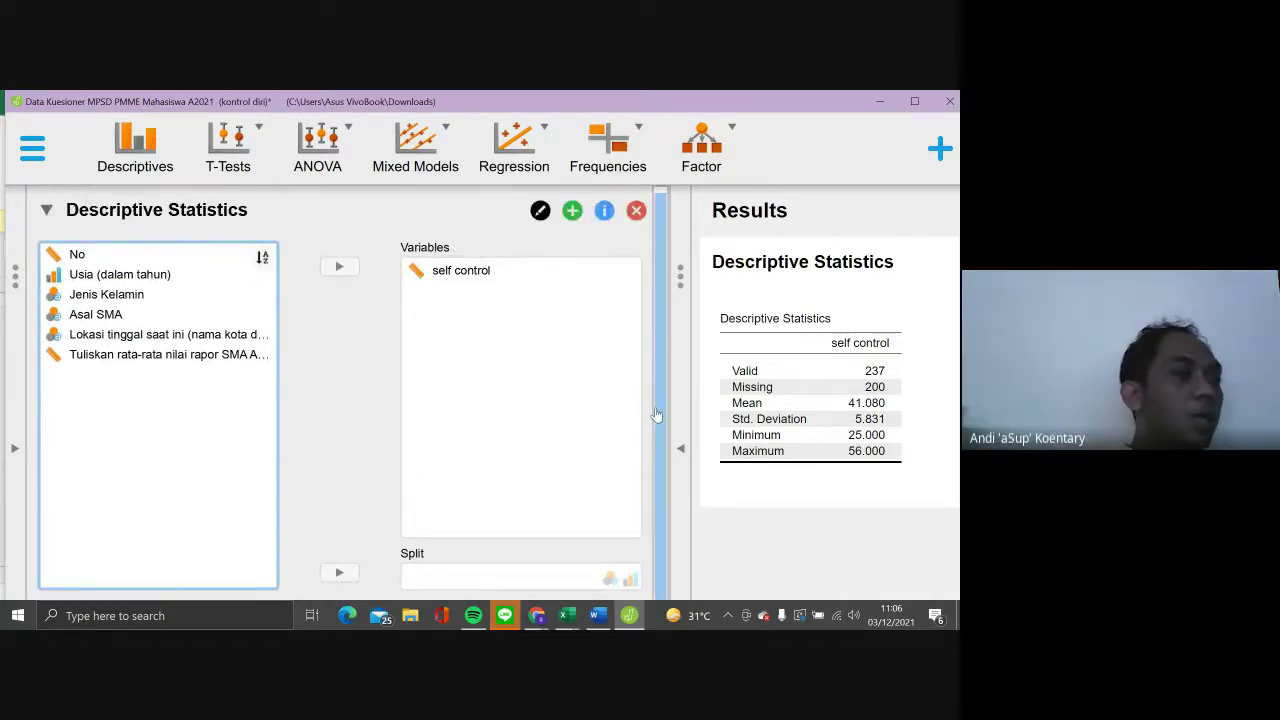
pyautogui.scroll(-3, 655, 414)
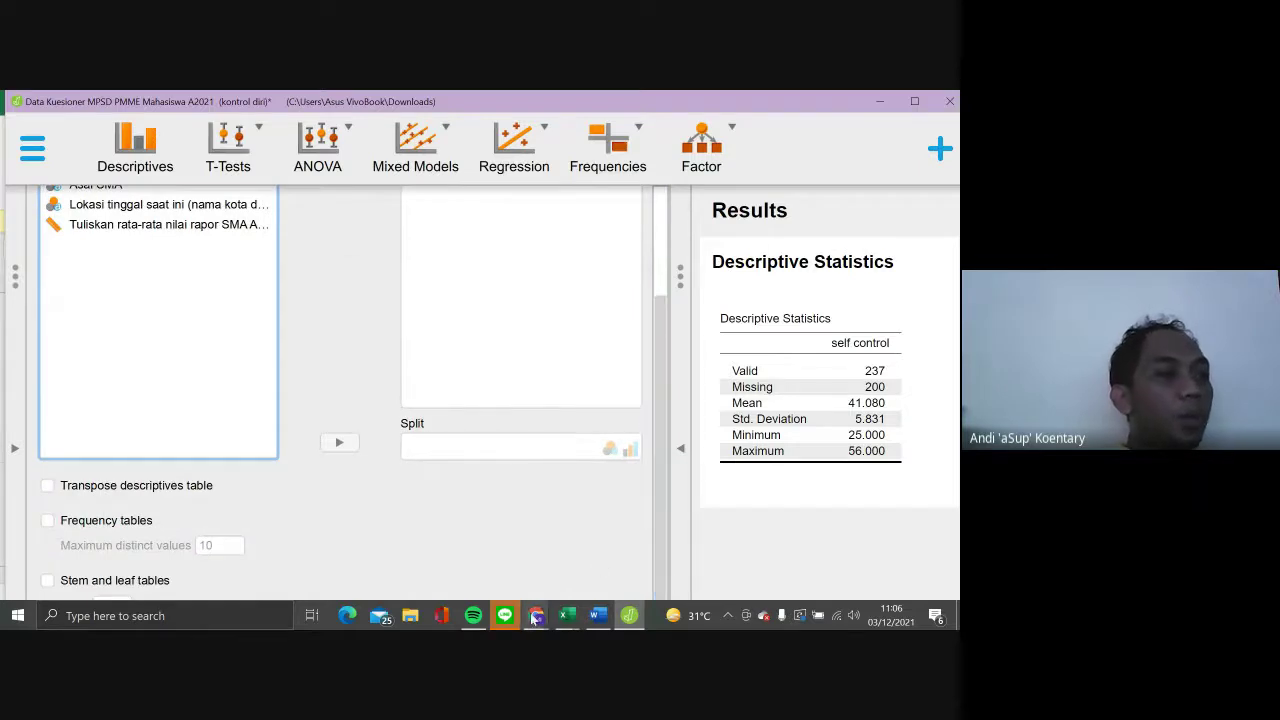
pyautogui.moveTo(536, 620)
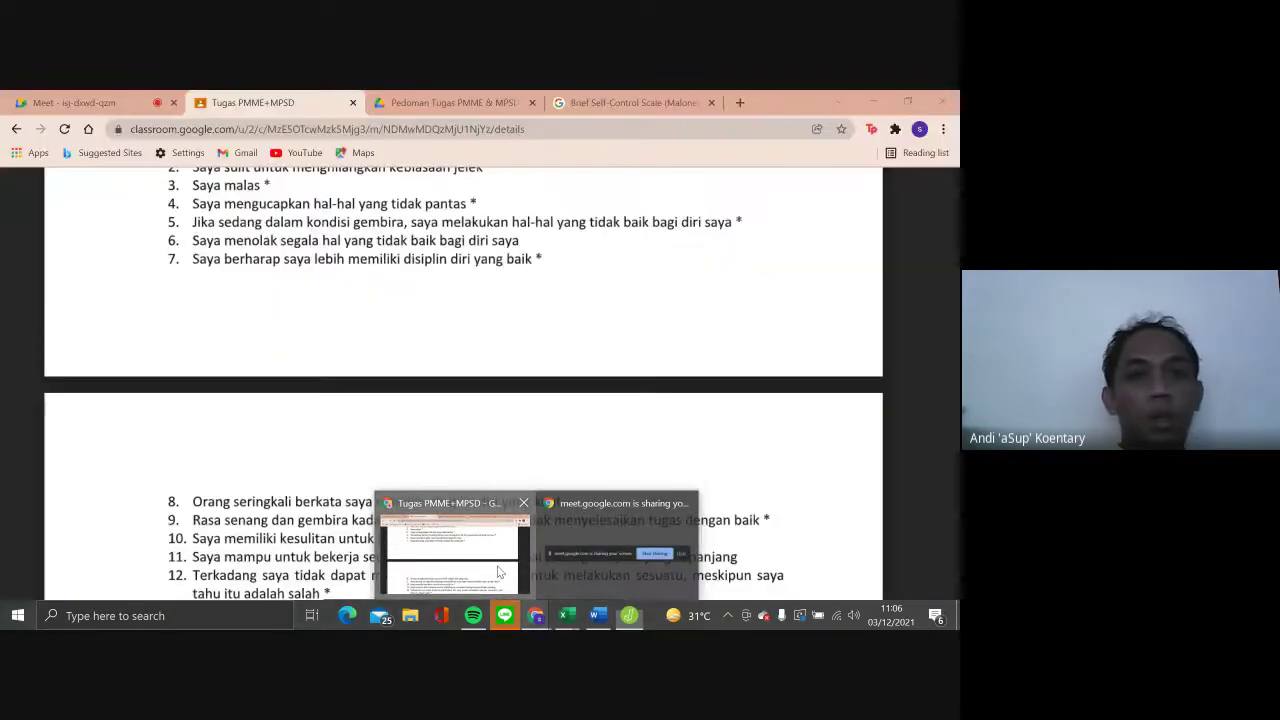
pyautogui.click(455, 545)
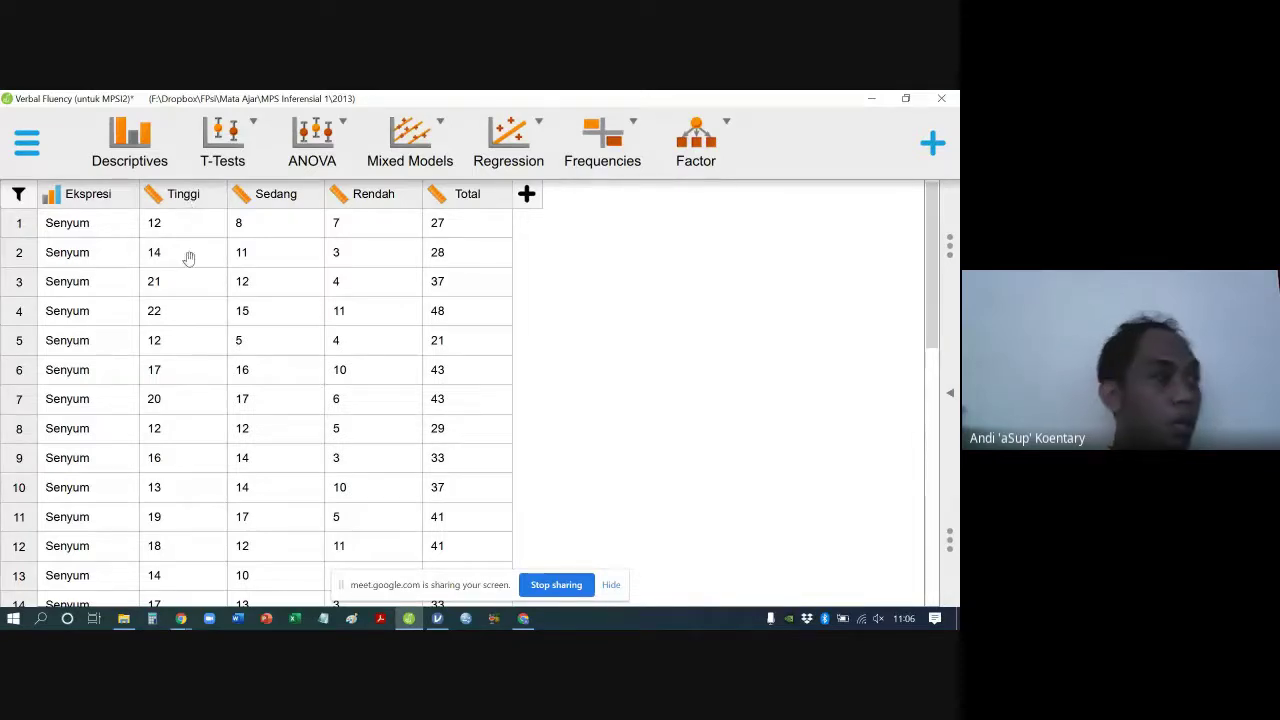
# Create a new Descriptive Statistics analysis in the Verbal Fluency dataset with Total as its variable
pyautogui.click(130, 145)
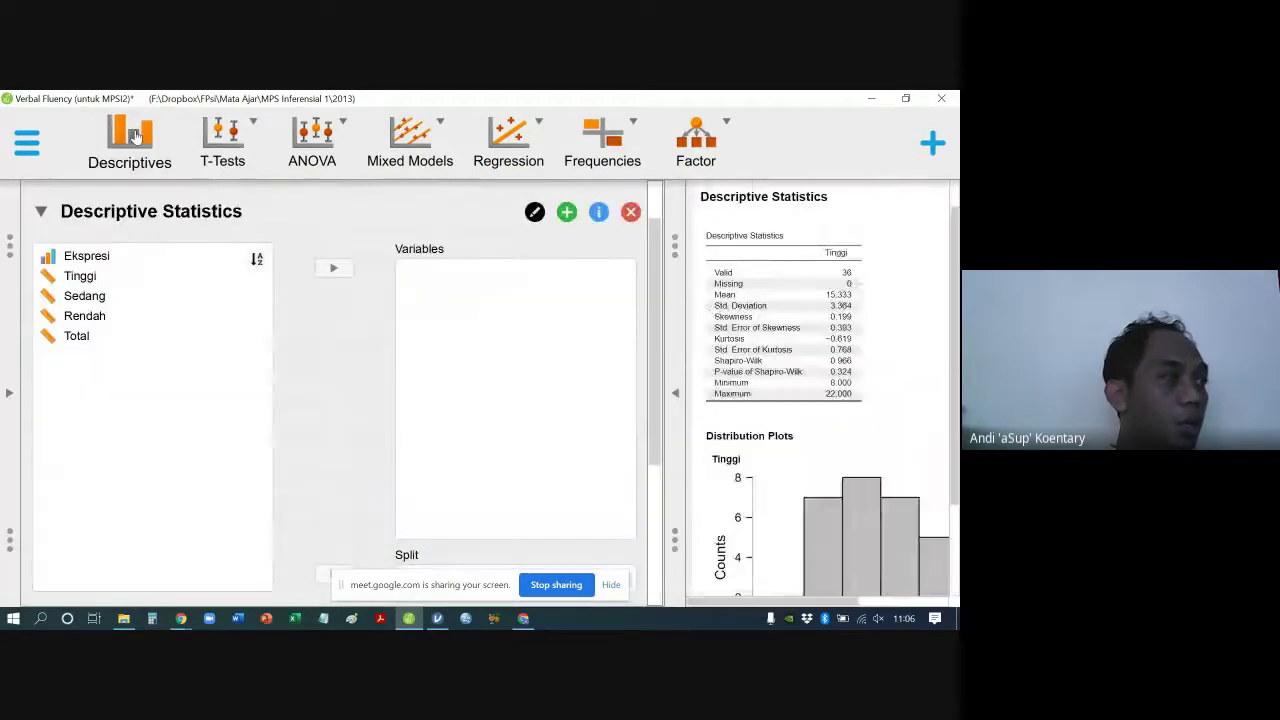
pyautogui.click(86, 280)
pyautogui.click(86, 337)
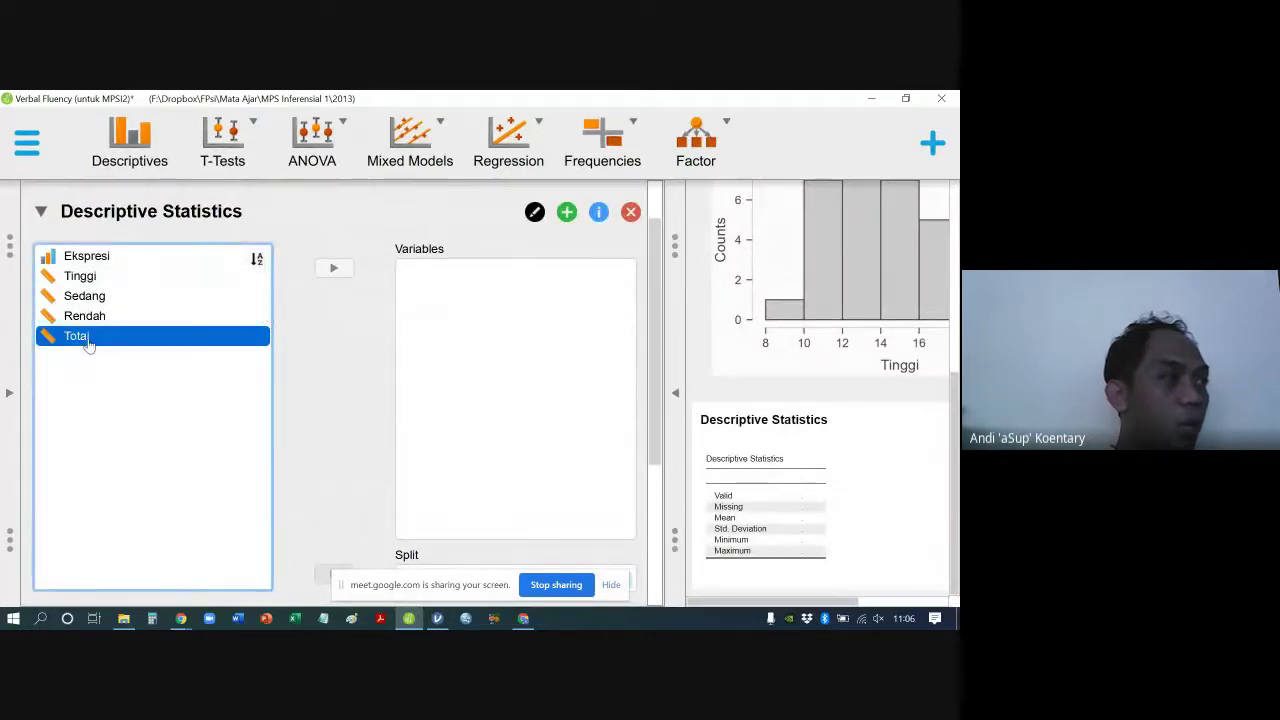
pyautogui.click(334, 268)
pyautogui.scroll(-5, 420, 405)
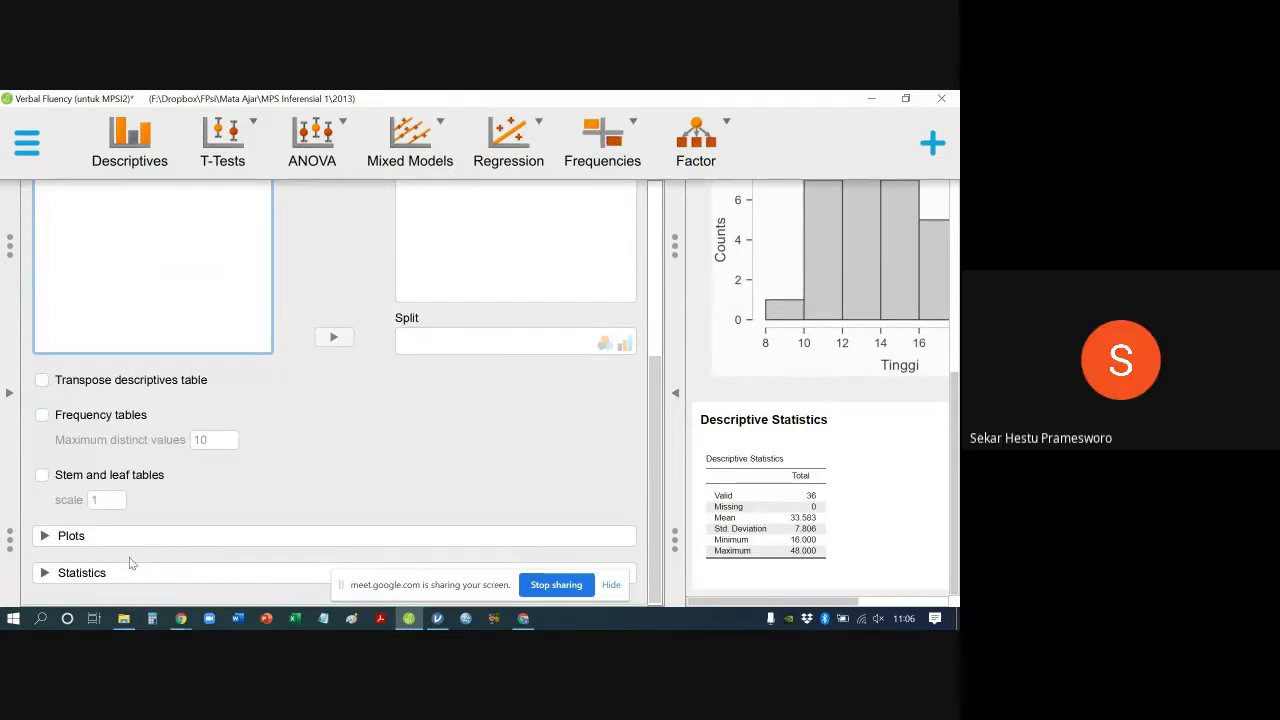
pyautogui.scroll(5, 206, 370)
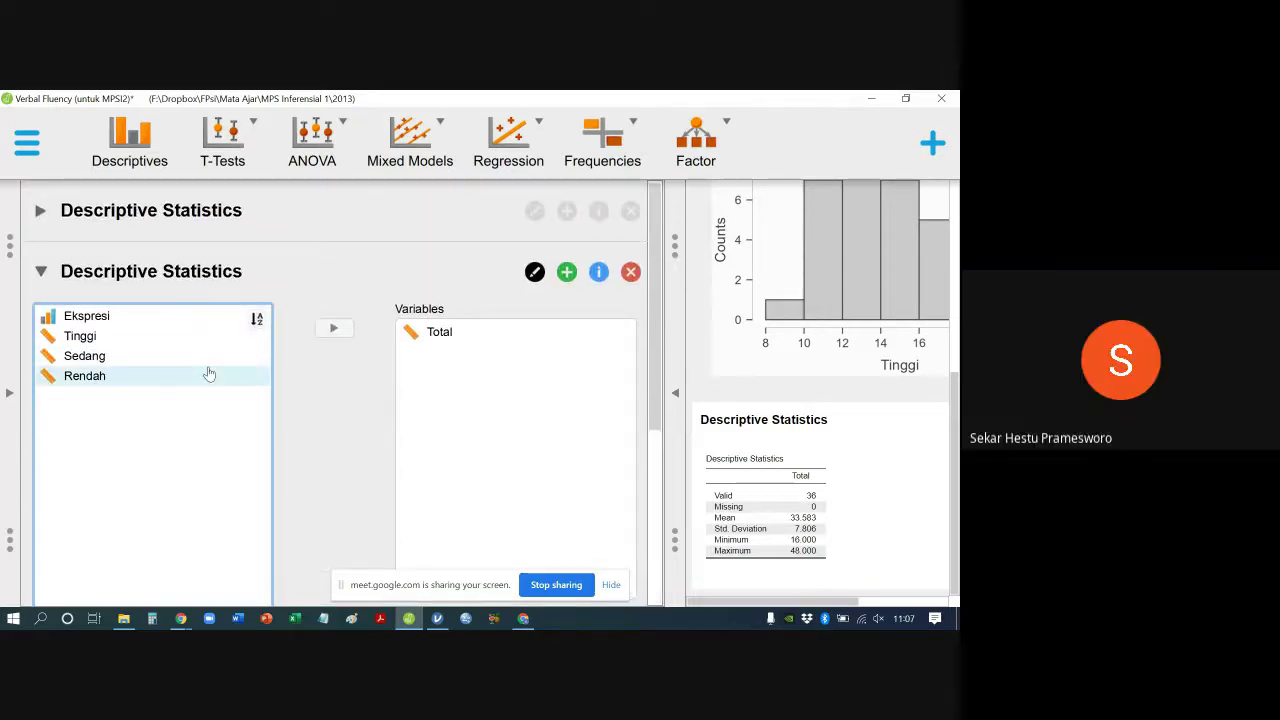
pyautogui.scroll(-3, 209, 374)
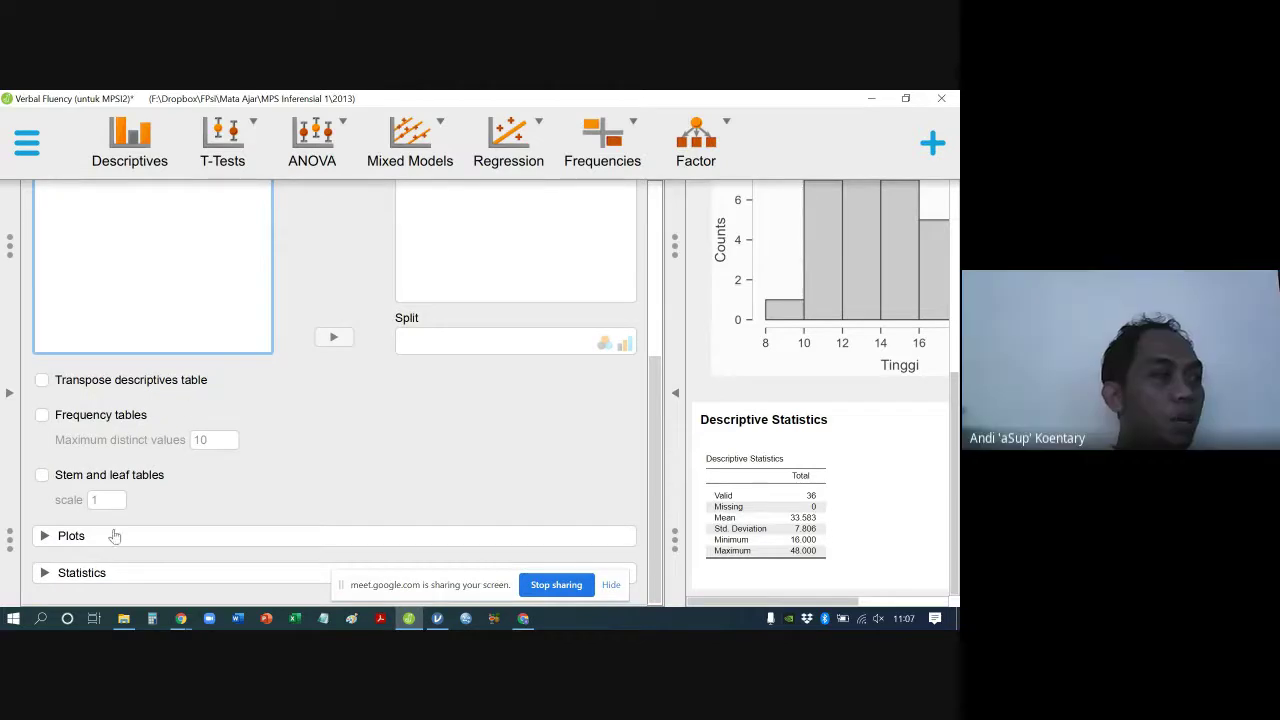
# Add the Shapiro-Wilk test and distribution plots to the descriptive analysis of Total
pyautogui.click(84, 576)
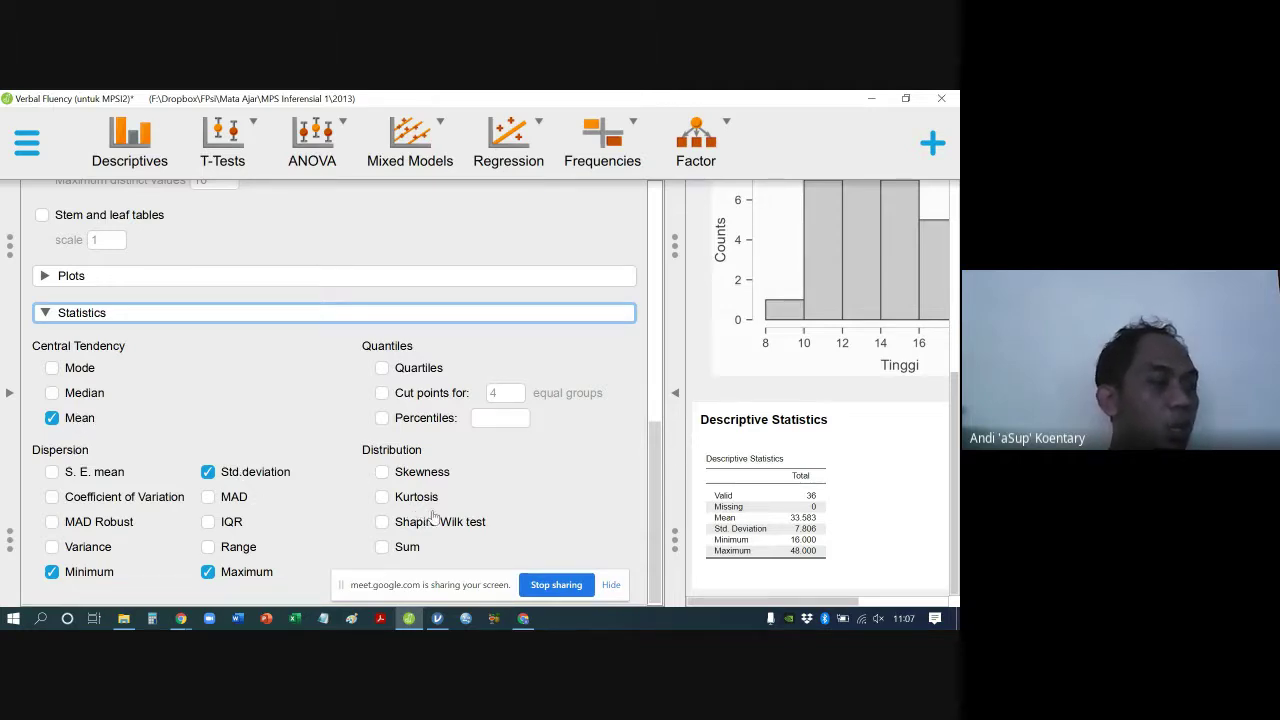
pyautogui.click(382, 524)
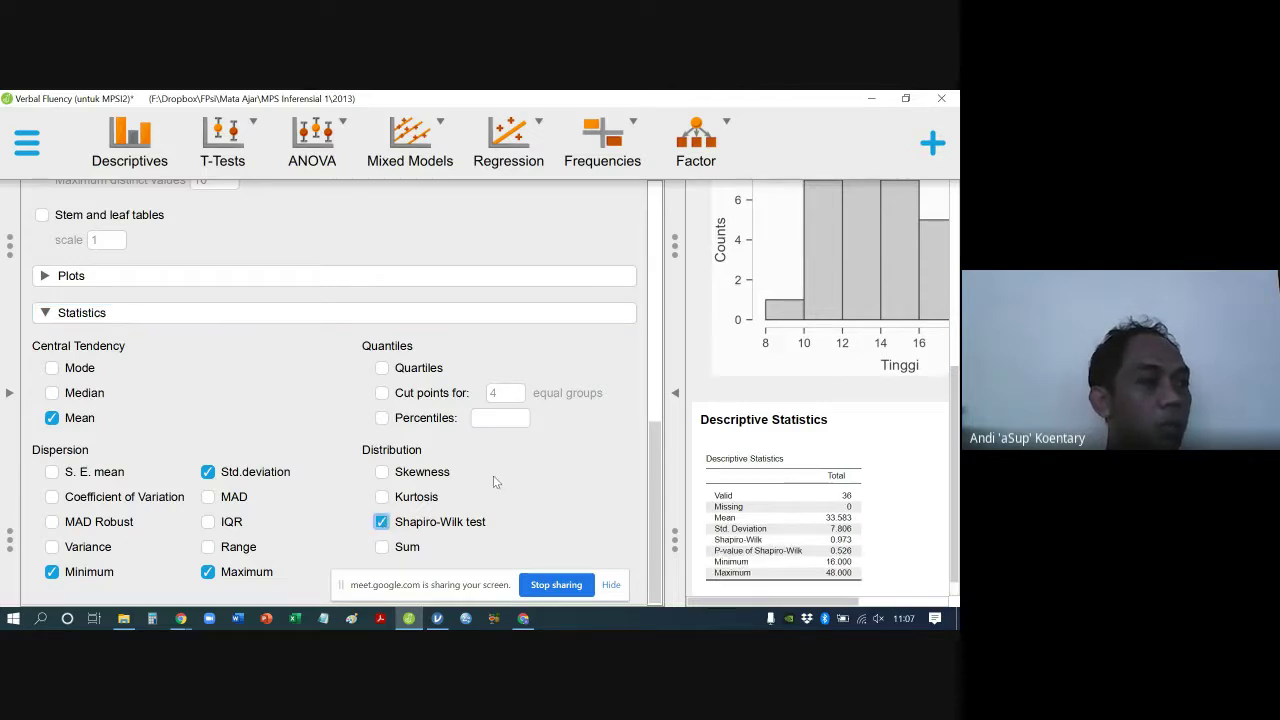
pyautogui.click(41, 276)
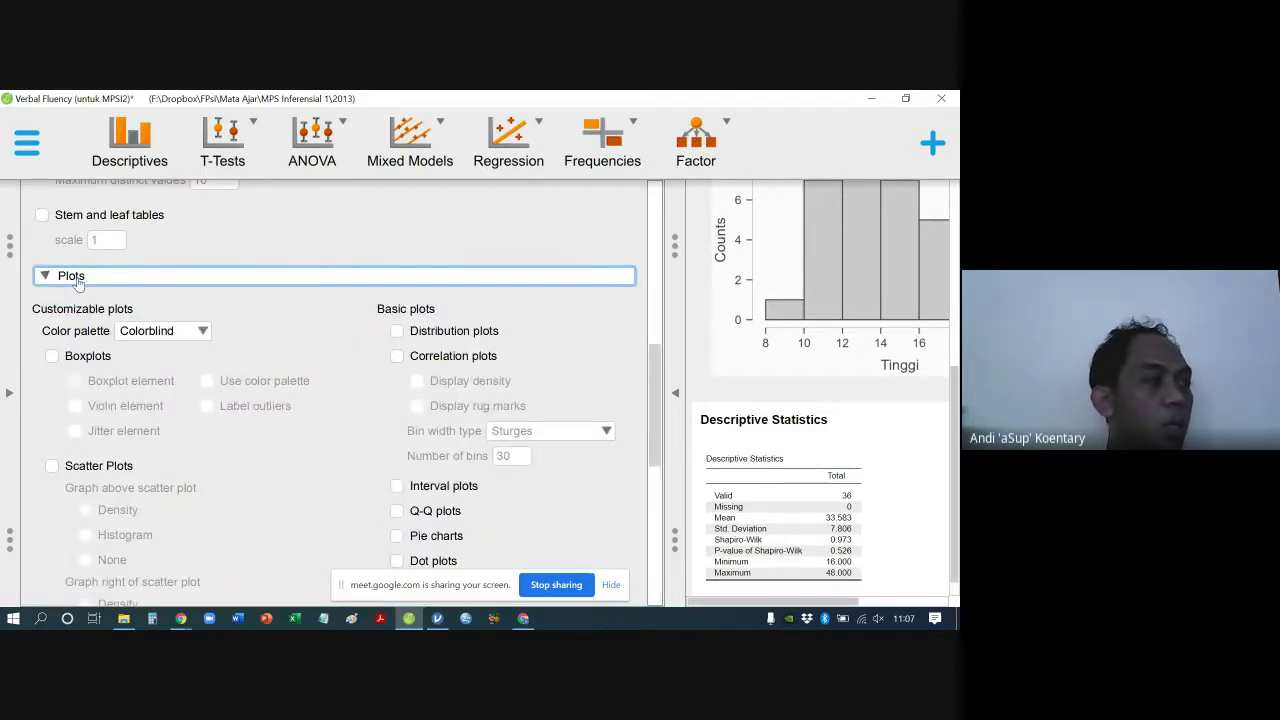
pyautogui.click(396, 332)
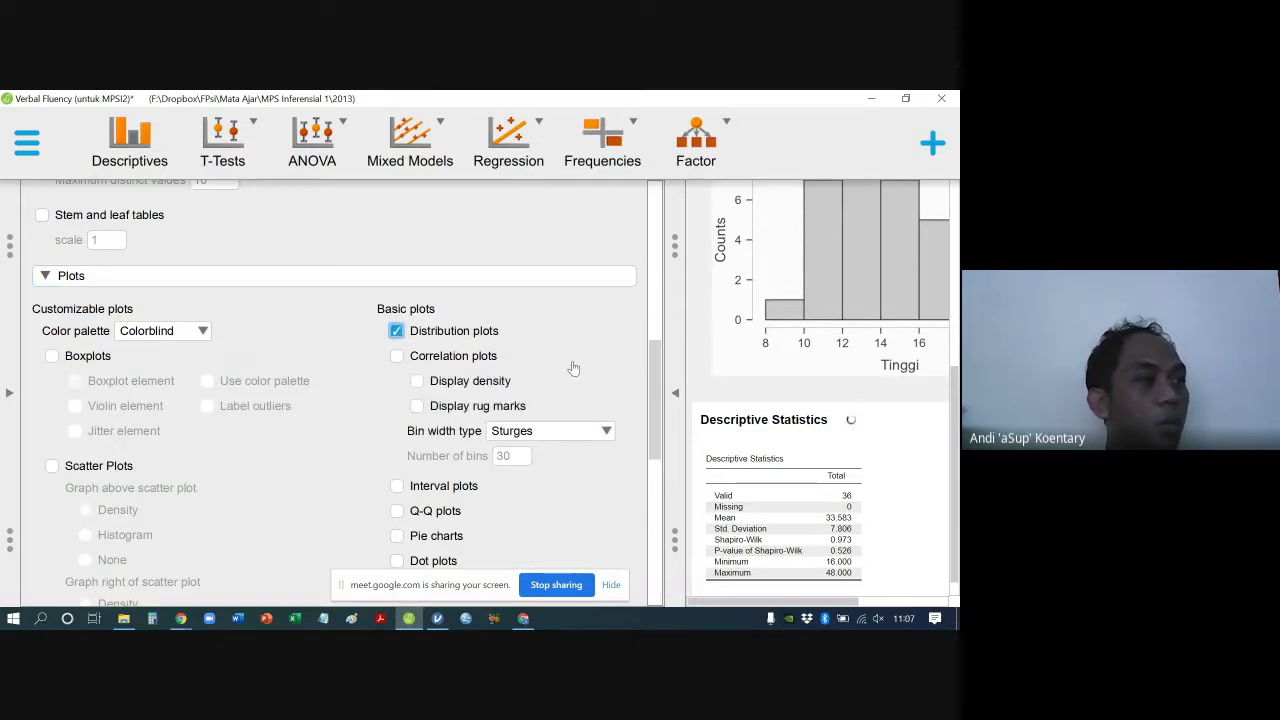
# Enlarge the results to examine Total's statistics and distribution plot, and add another Descriptive Statistics analysis with no variables
pyautogui.click(670, 395)
pyautogui.scroll(-5, 522, 432)
pyautogui.scroll(-5, 524, 438)
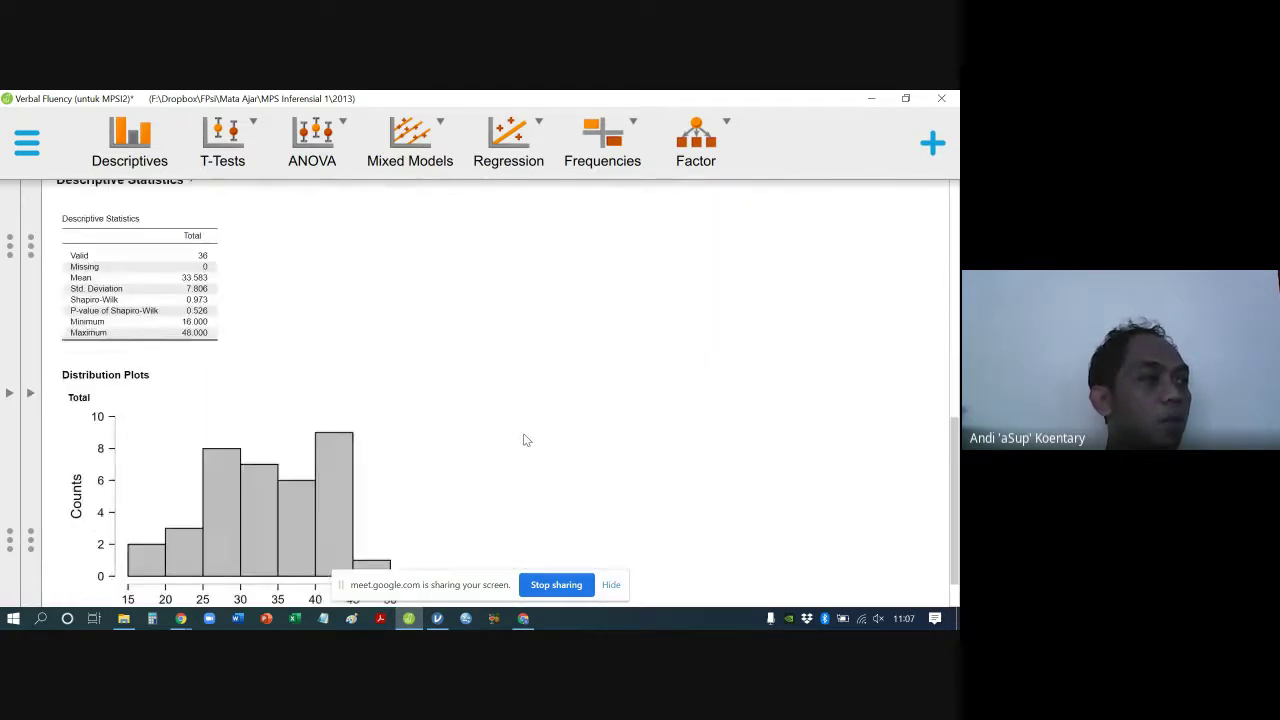
pyautogui.click(187, 190)
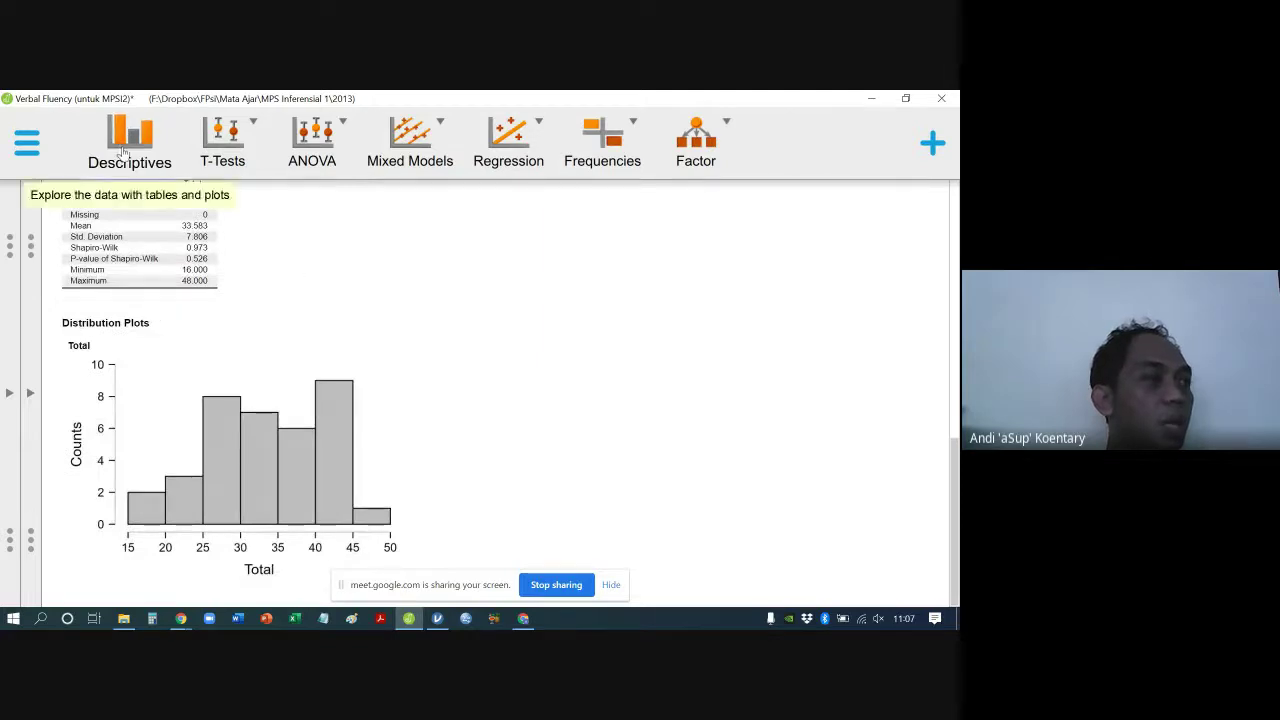
pyautogui.scroll(-1, 417, 398)
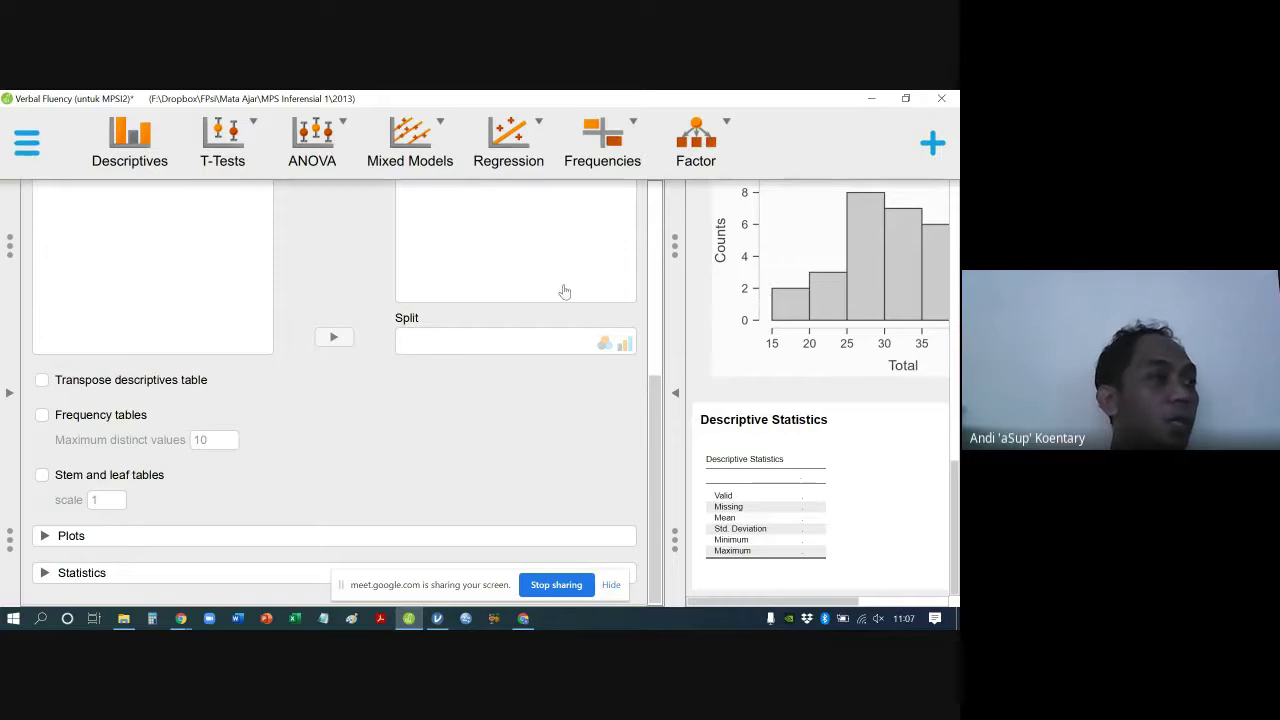
# Open the Data preferences of JASP
pyautogui.click(27, 143)
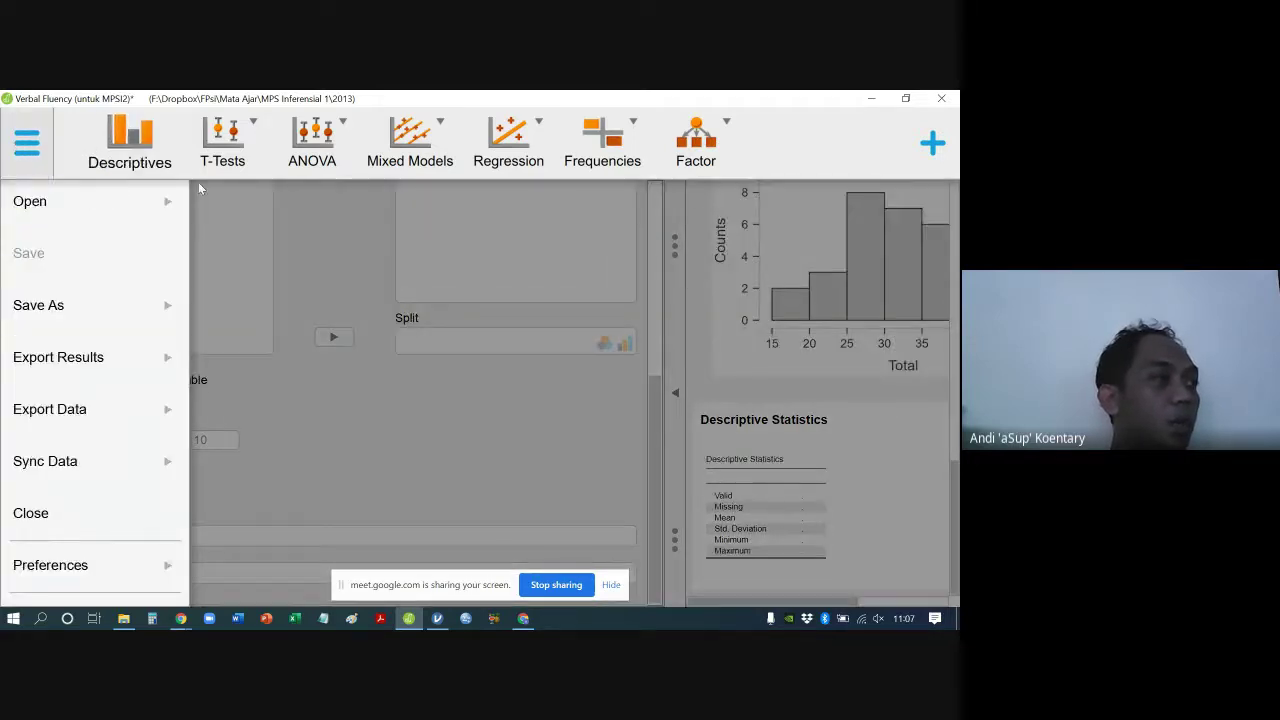
pyautogui.click(114, 459)
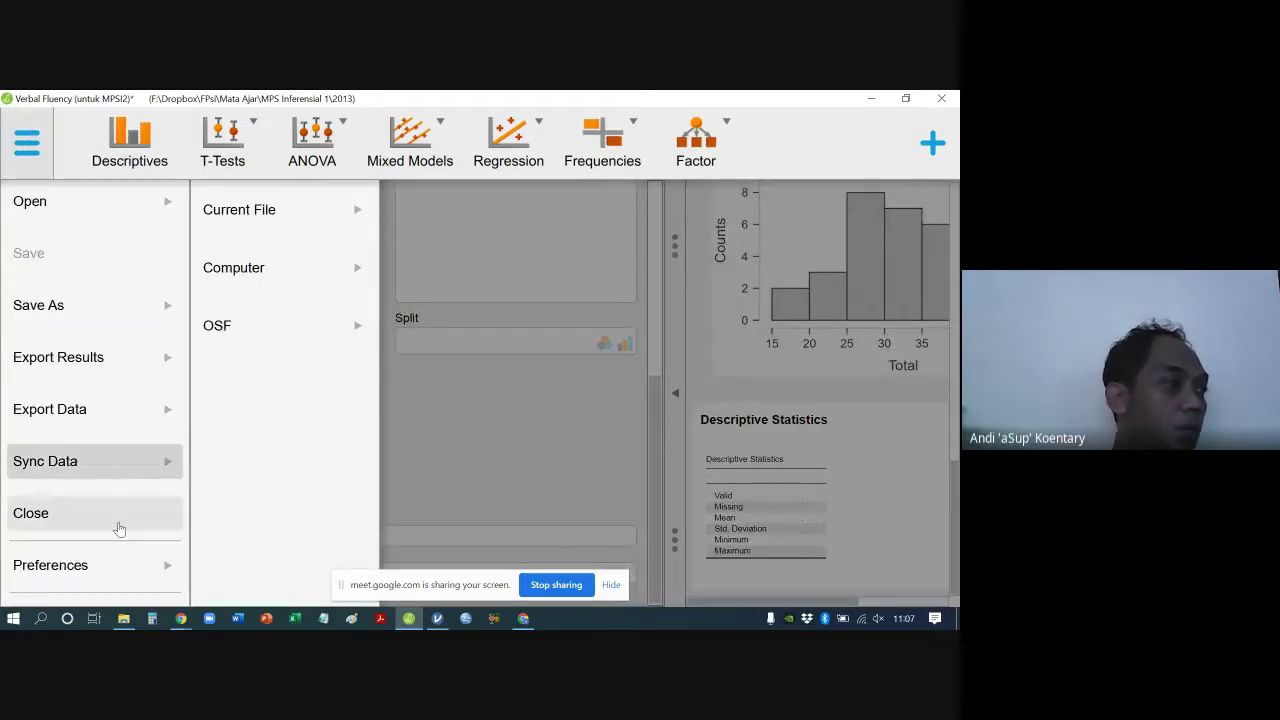
pyautogui.click(95, 566)
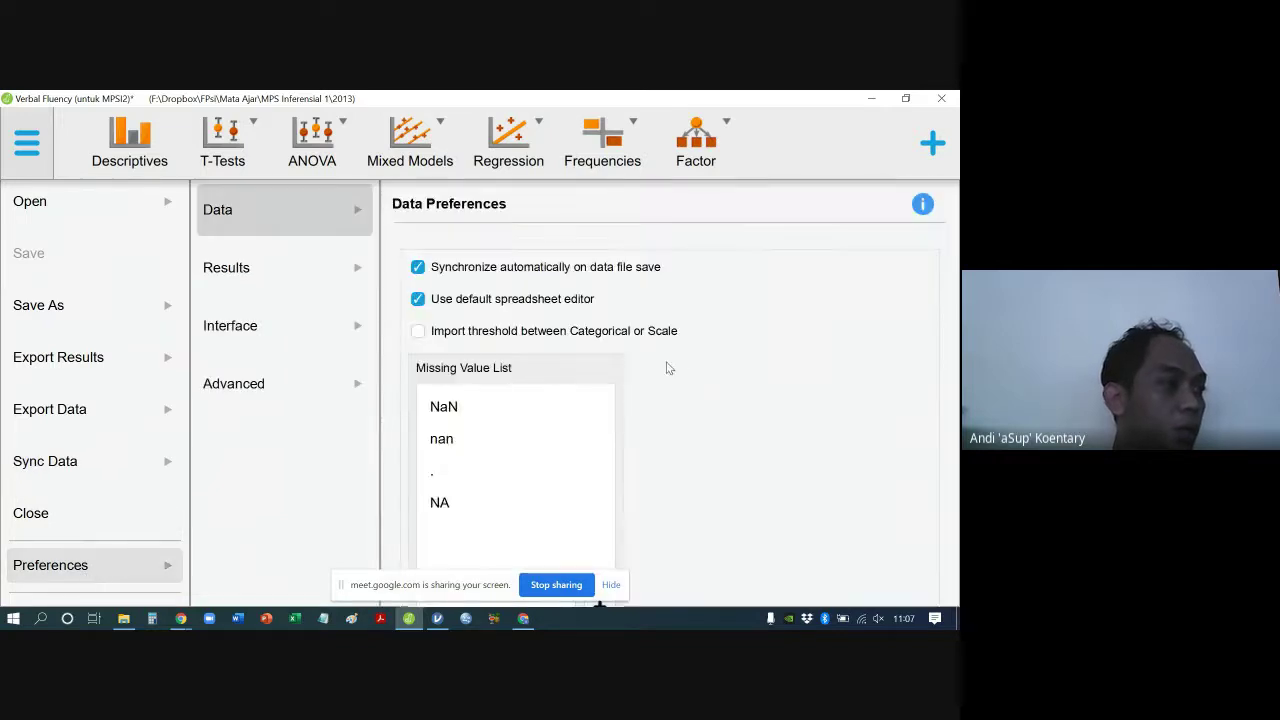